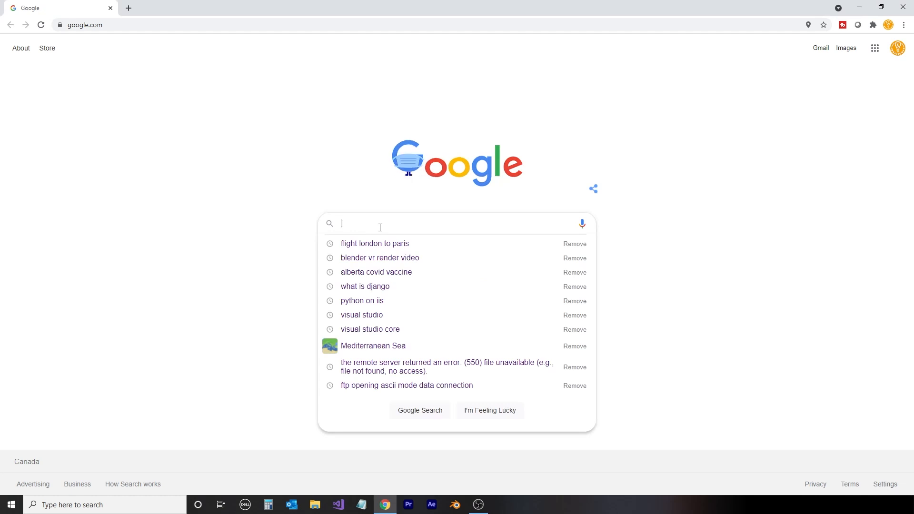
- Search the web for "flight aware" and open the FlightAware flight tracker site
type("flight aware")
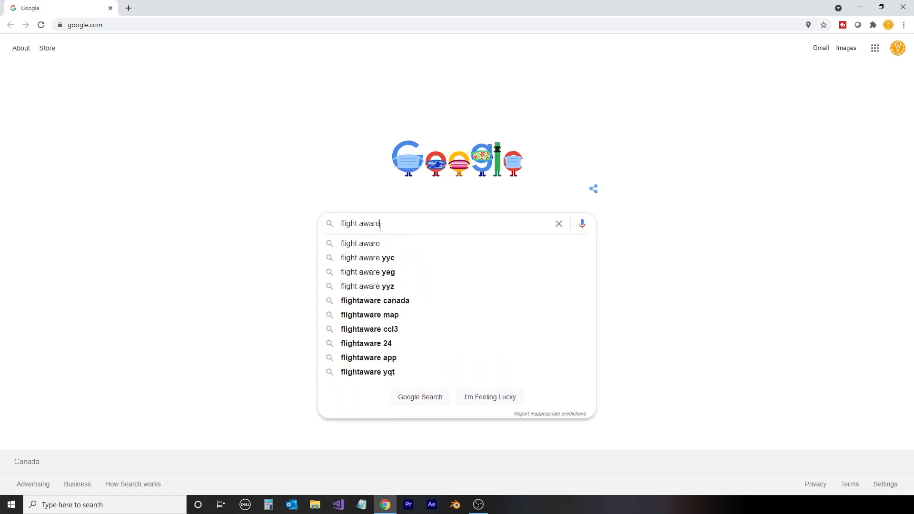
key("Return")
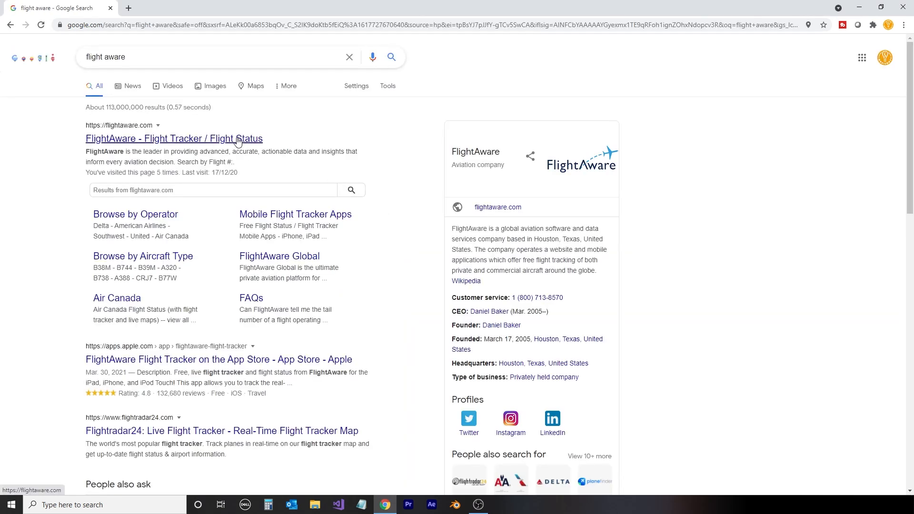
left_click(238, 139)
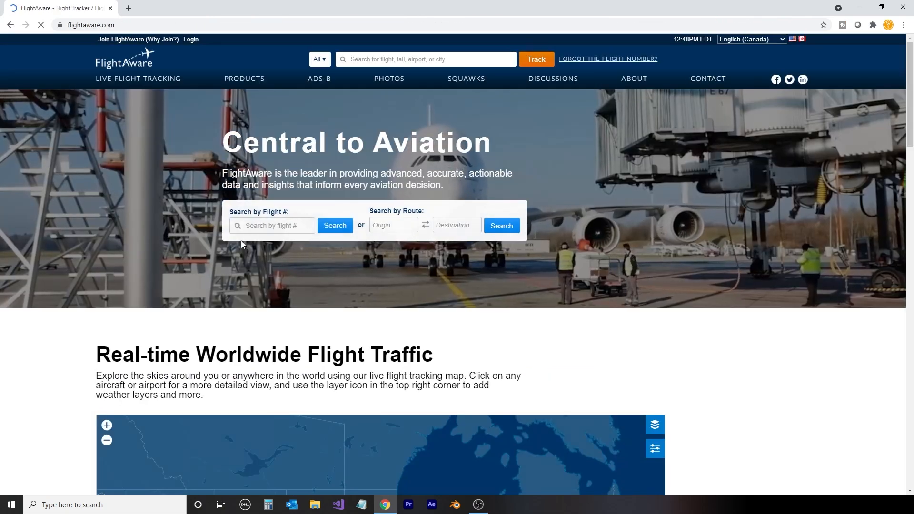
left_click(258, 225)
type("lhr")
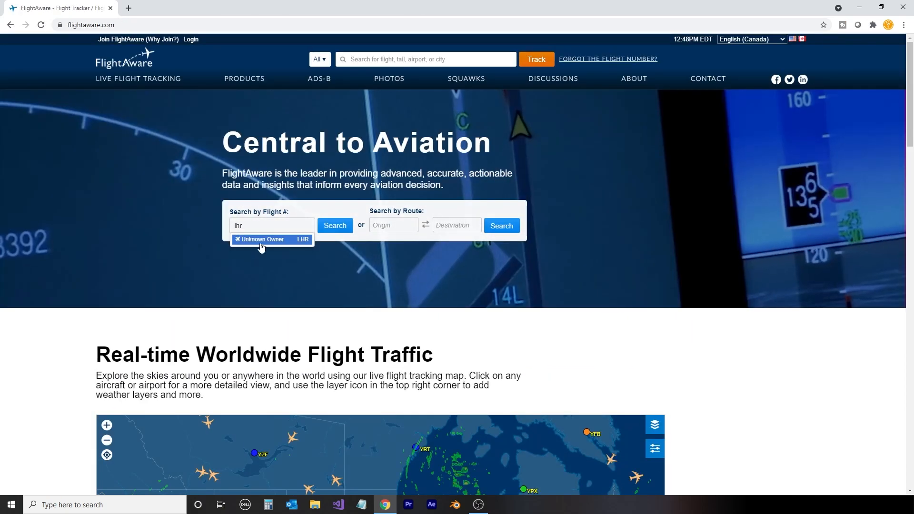
left_click(262, 239)
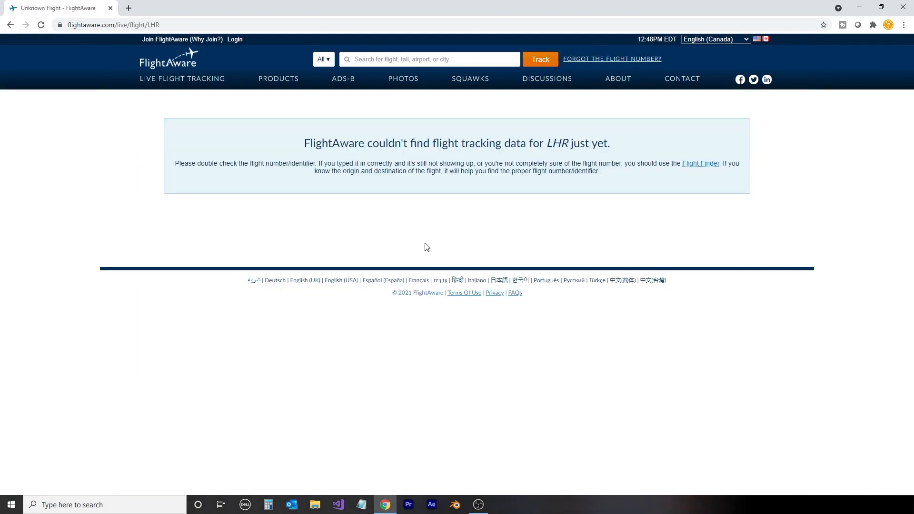
key("alt+Left")
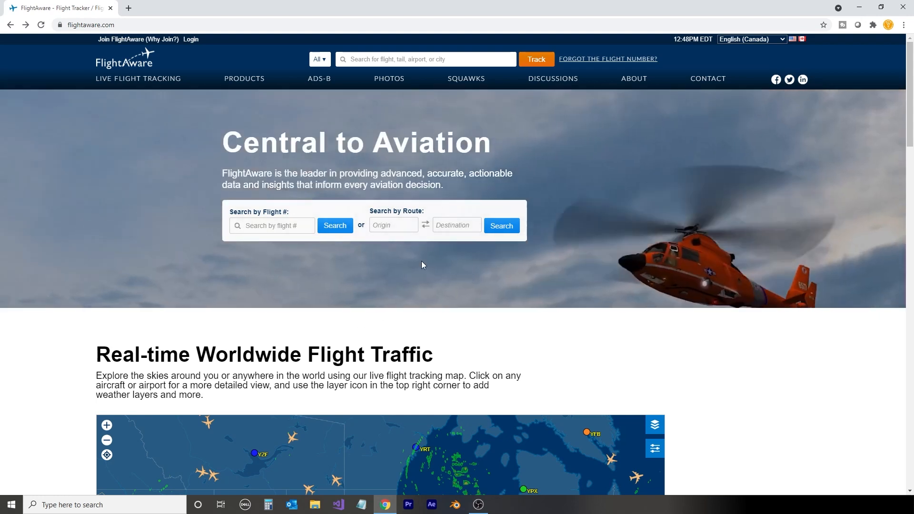
- Search for flights by route from London Heathrow (EGLL) to Paris Charles de Gaulle (LFPG)
left_click(392, 226)
type("lhr")
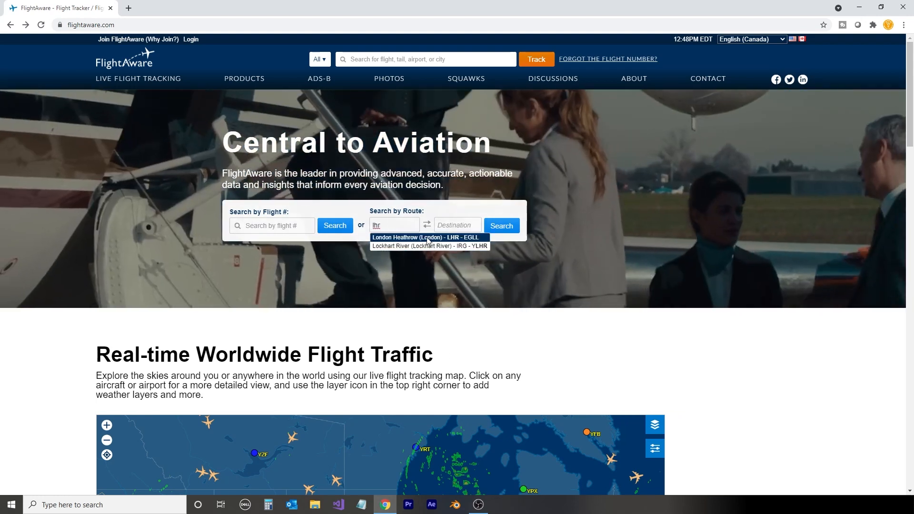
left_click(425, 237)
left_click(450, 225)
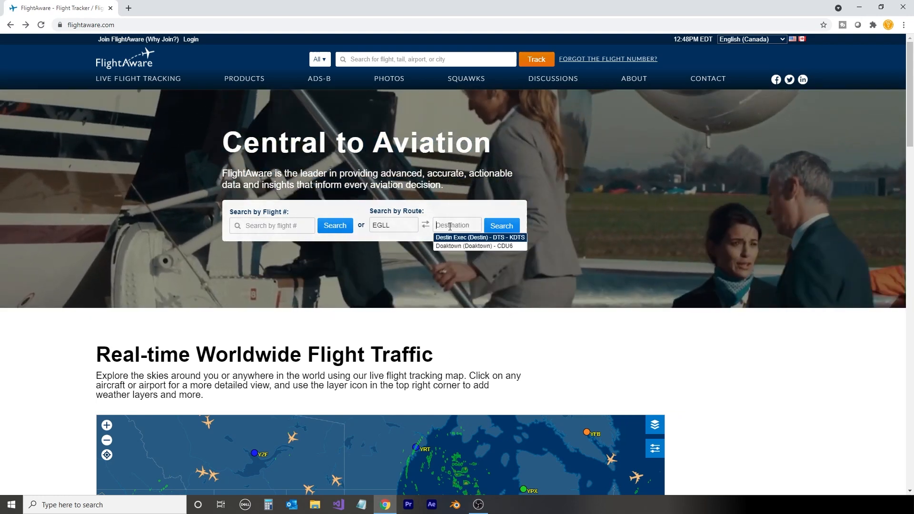
type("paris")
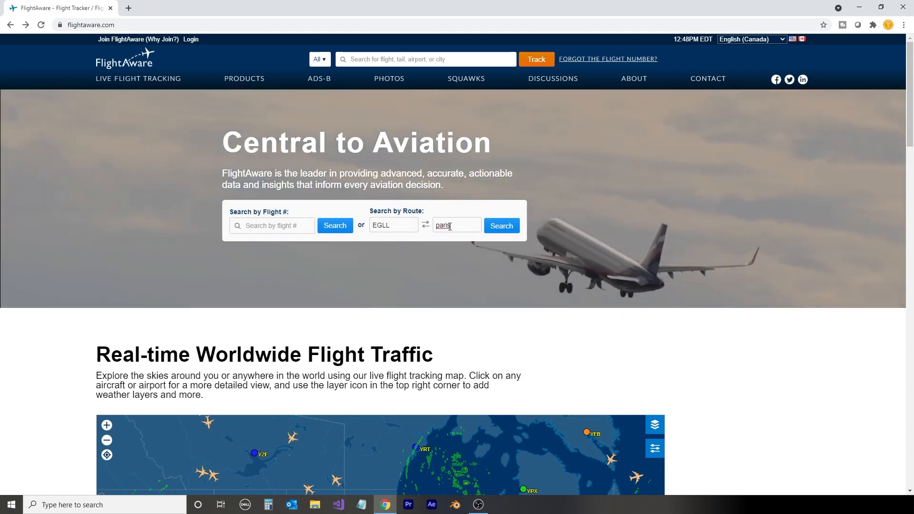
left_click(495, 237)
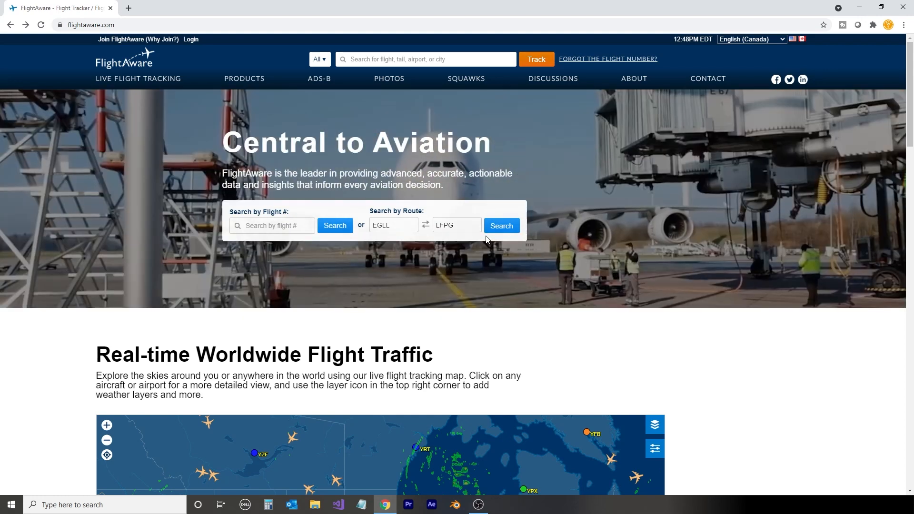
left_click(502, 227)
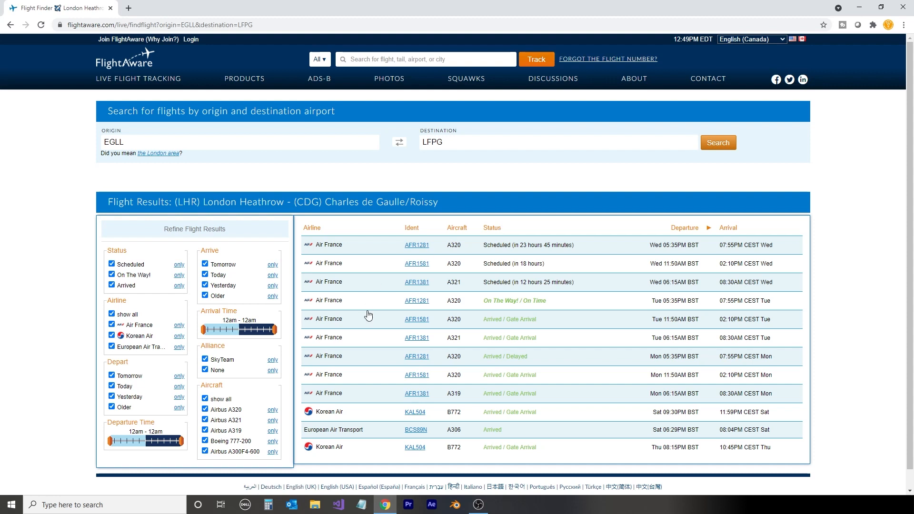
- Limit the results to flights that arrived yesterday and open the Air France flight AFR1381
left_click(205, 264)
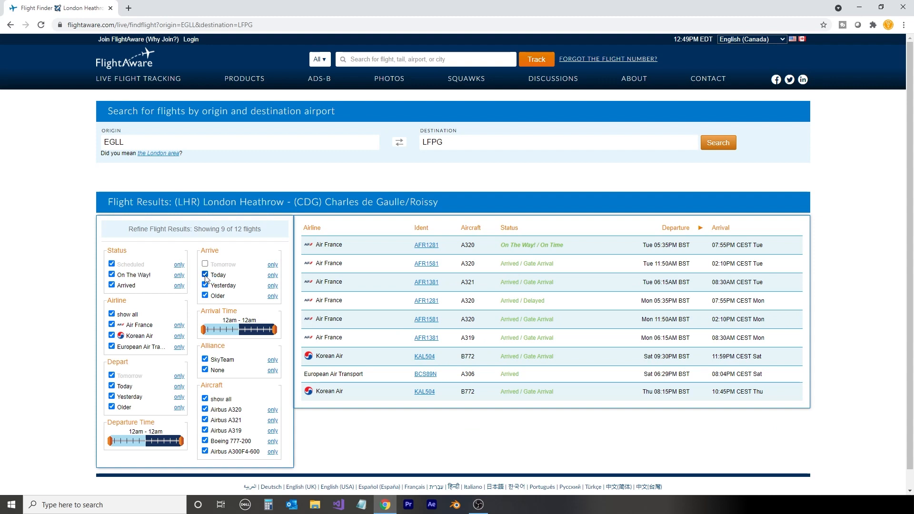
left_click(206, 275)
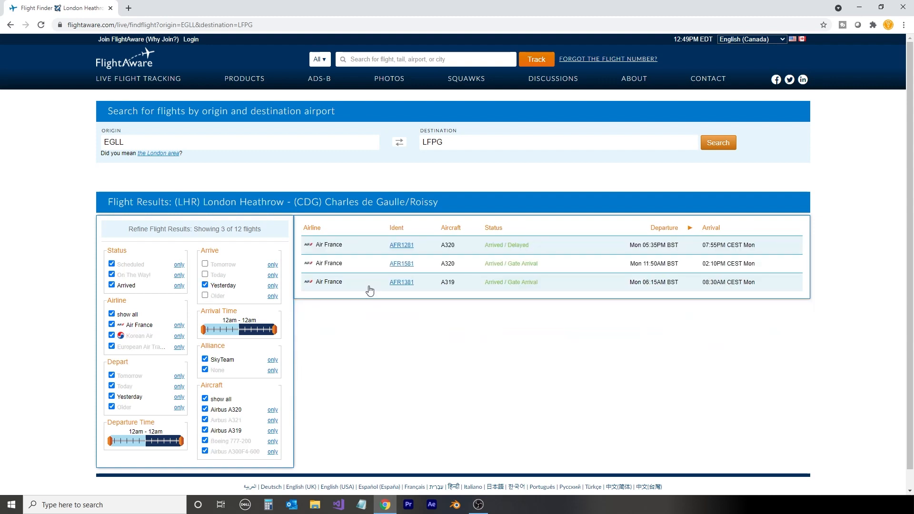
left_click(401, 282)
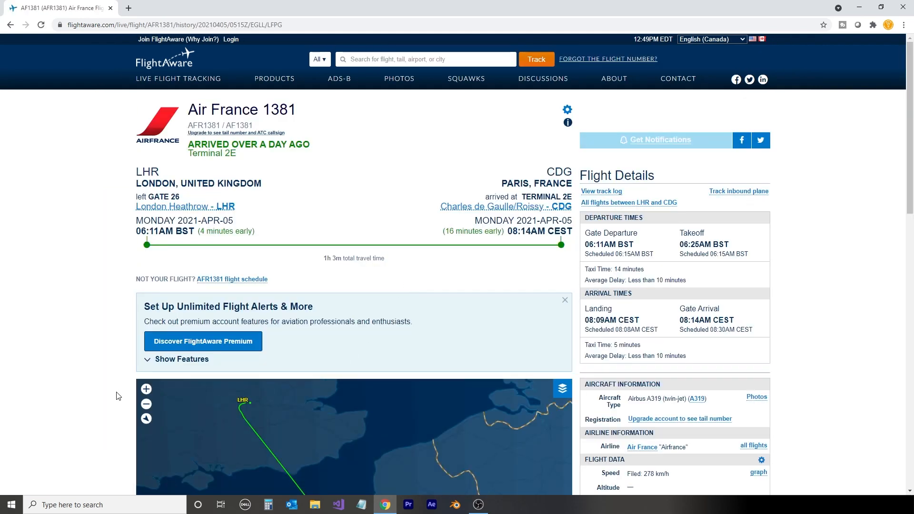
- Inspect the flight's path on the map and open its track log
scroll(118, 396, "down", 5)
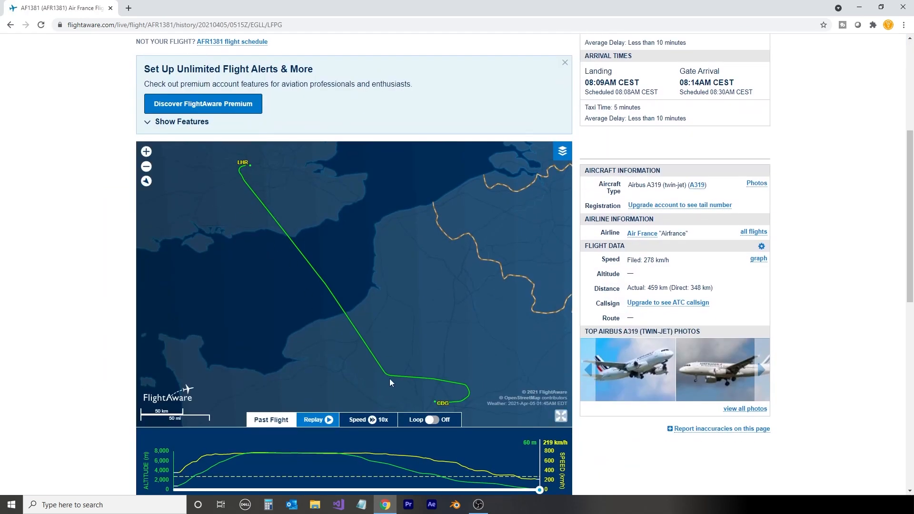
scroll(468, 270, "up", 2)
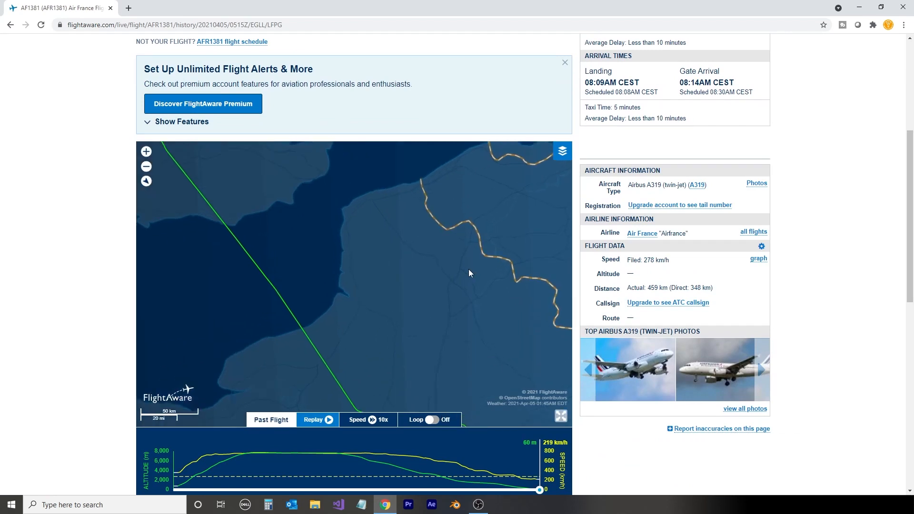
scroll(469, 275, "down", 2)
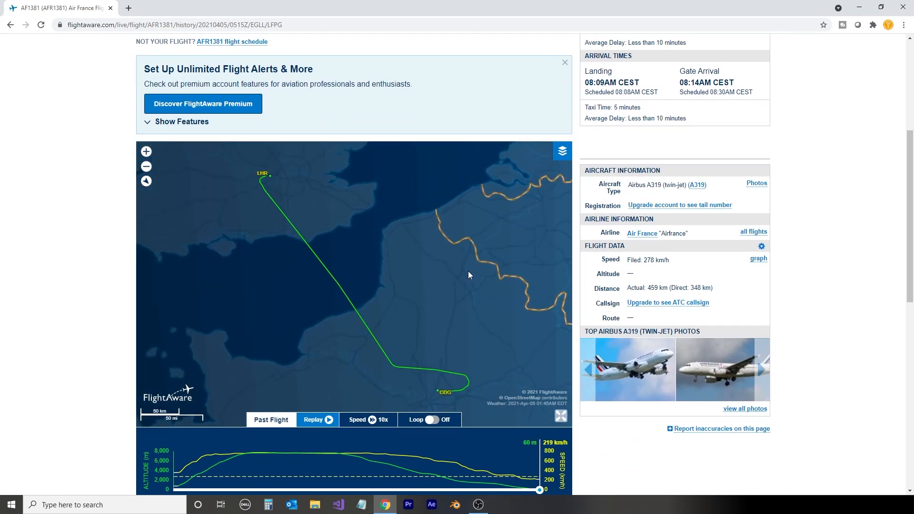
scroll(633, 137, "up", 4)
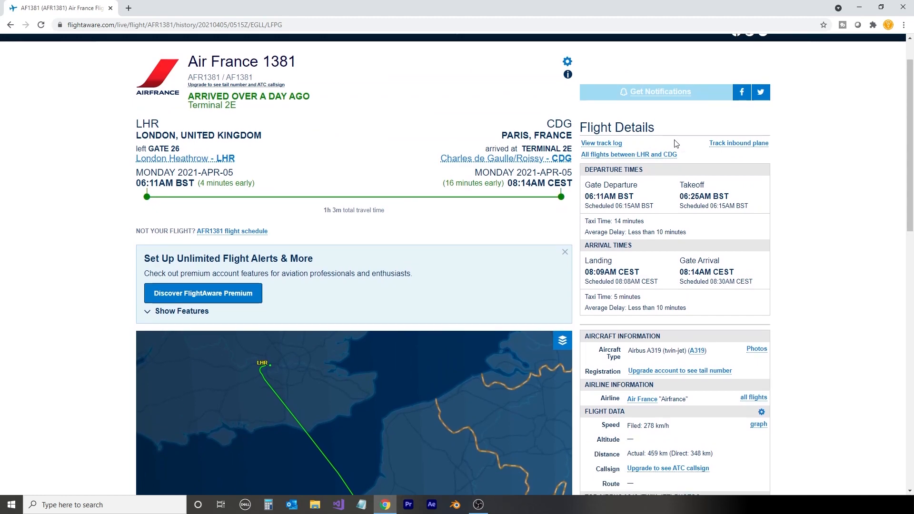
left_click(600, 144)
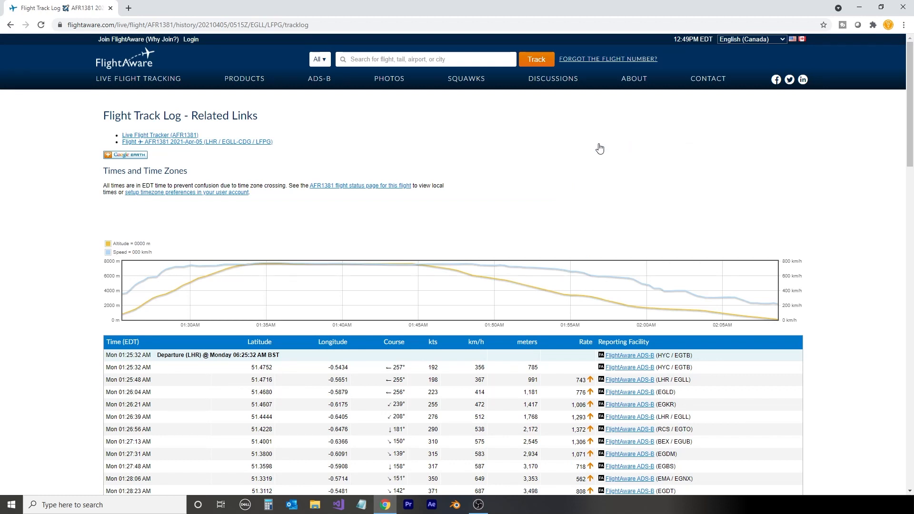
- Start the track log's Google Earth download and create a folder named Flight inside D:\Project, opening it as the save location
left_click(137, 158)
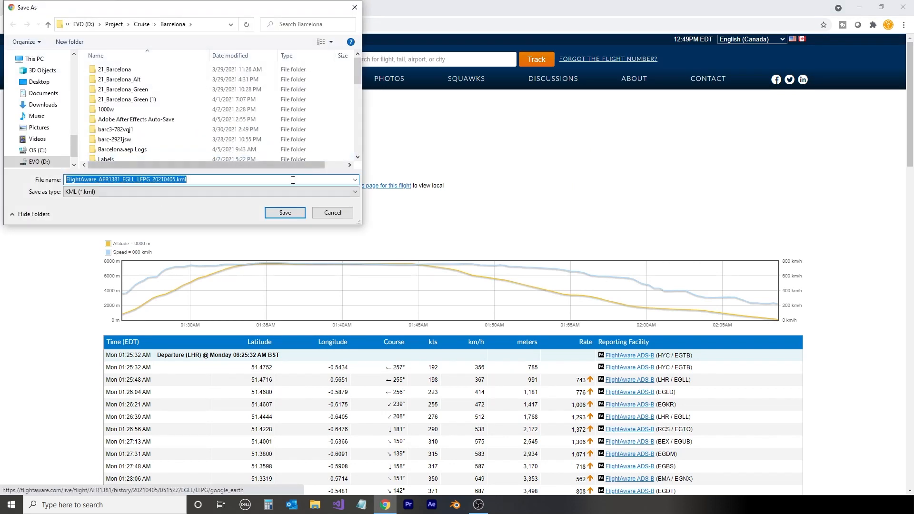
left_click(114, 23)
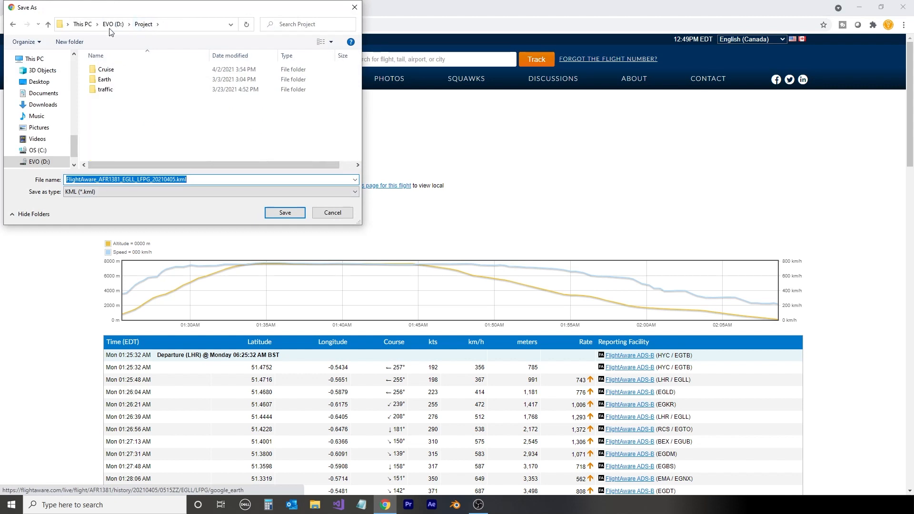
left_click(70, 41)
type("Fligh")
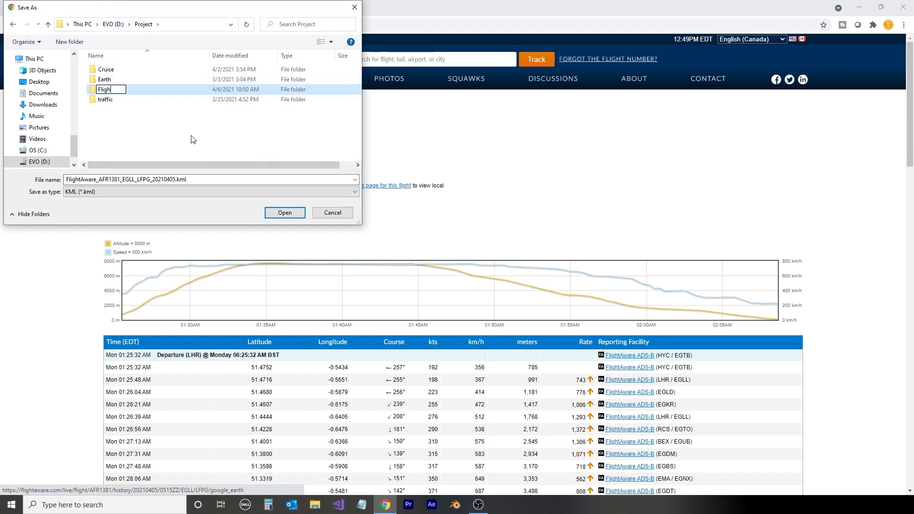
type("t")
key("Return")
double_click(155, 90)
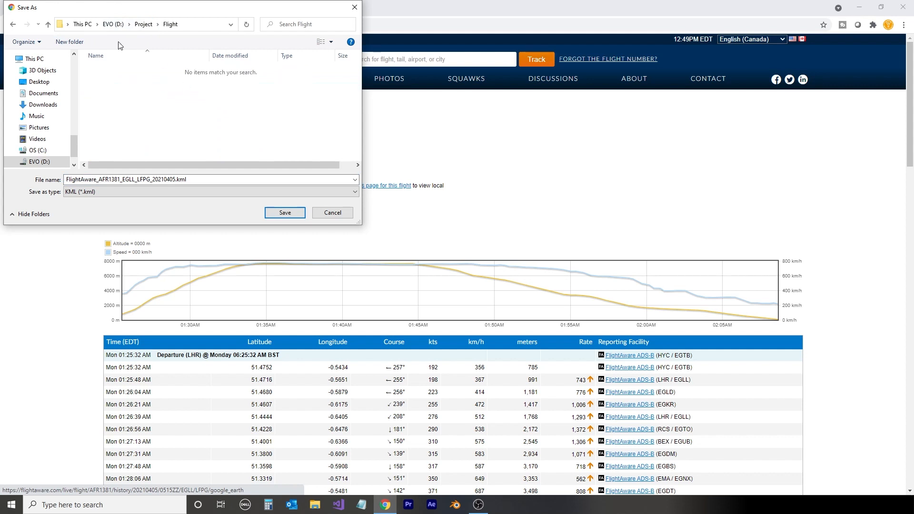
- Create a subfolder named londontoparis in the Flight folder and open it
left_click(69, 41)
type("londontoparis")
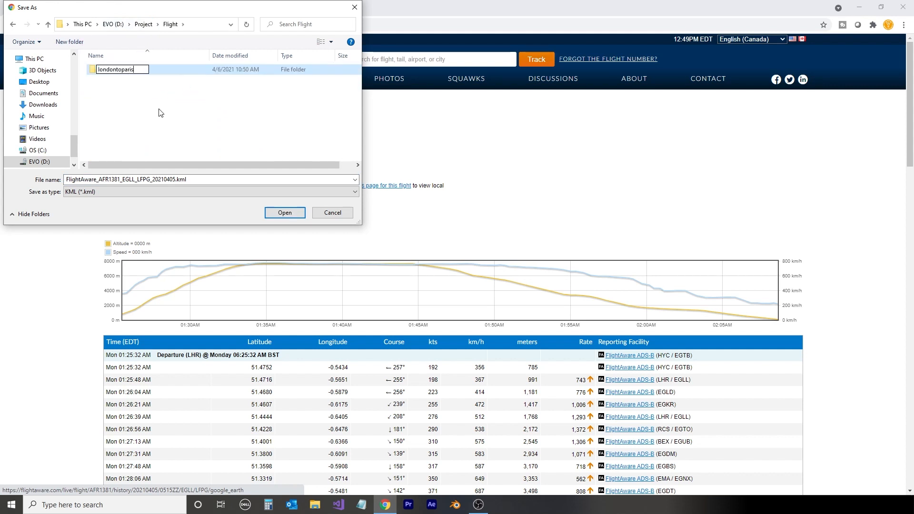
key("Return")
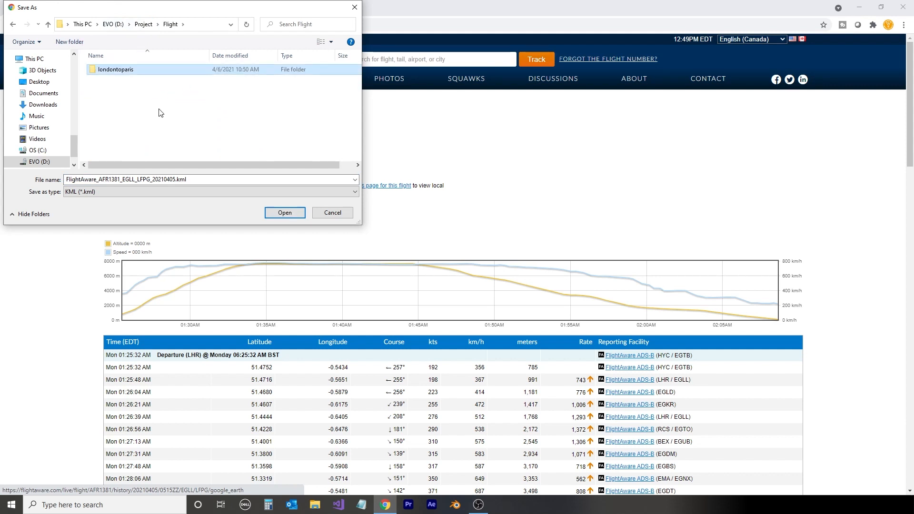
double_click(135, 75)
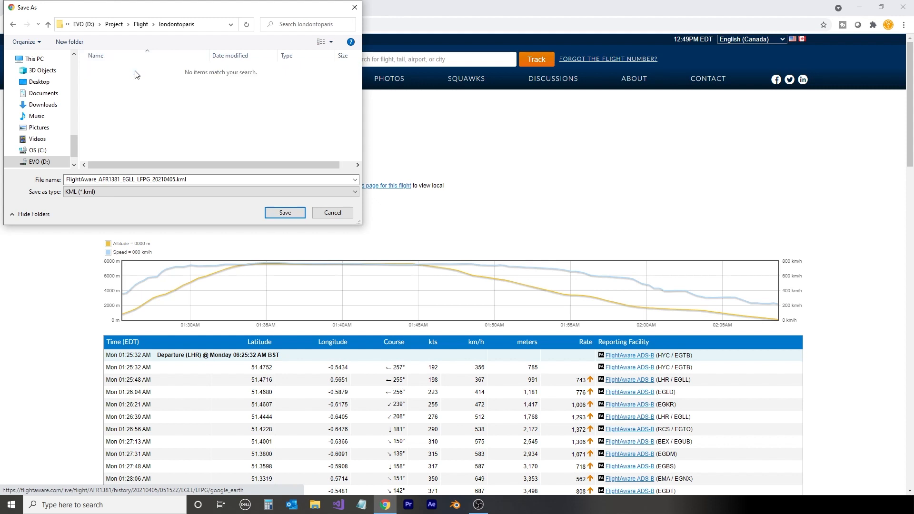
- Save the track log in the londontoparis folder as lontopar.kml with the KML file type
left_click(172, 180)
left_click_drag(174, 179, 41, 176)
type("lontopar")
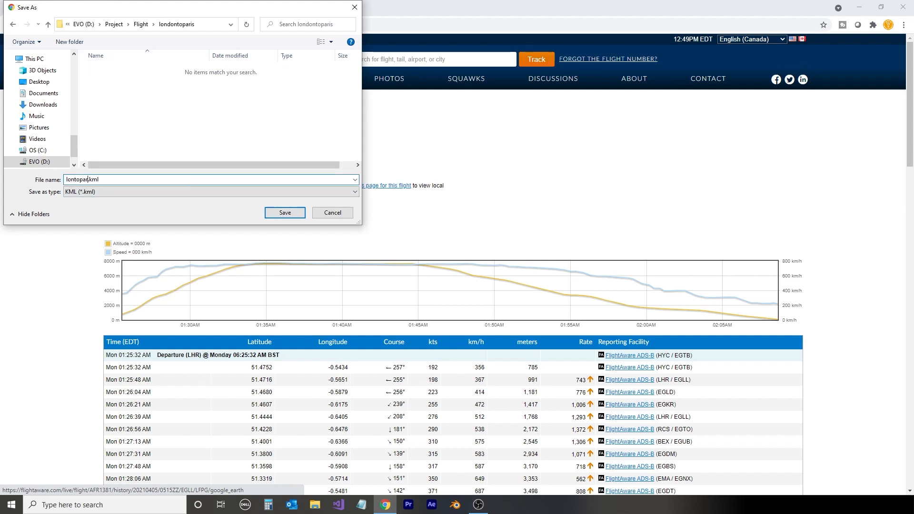
left_click(86, 191)
left_click(86, 198)
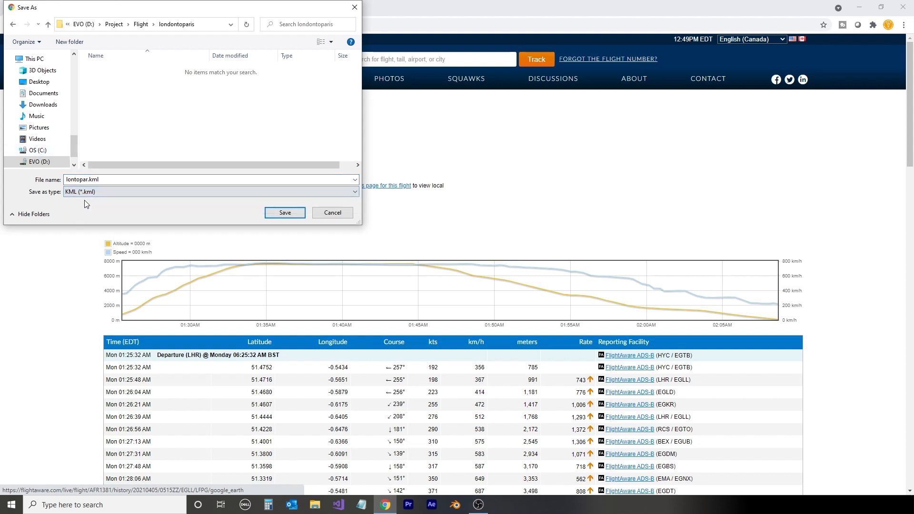
left_click(285, 214)
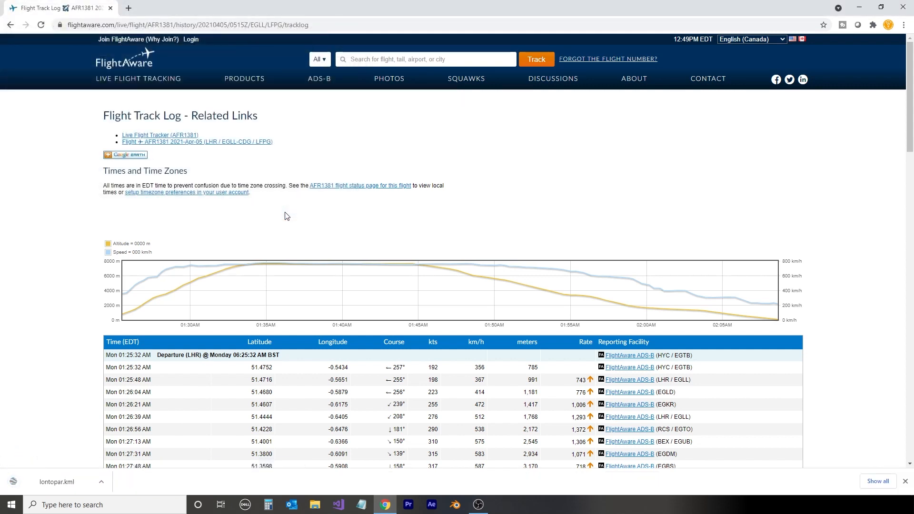
- Open Google Earth Studio at earth.google.com/studio in a new browser tab
left_click(129, 8)
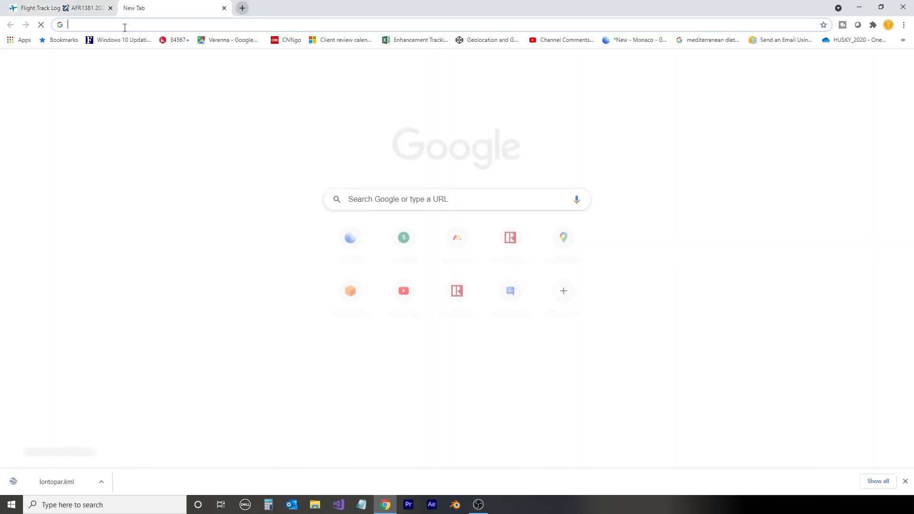
type("earth.google.com/studio")
key("Return")
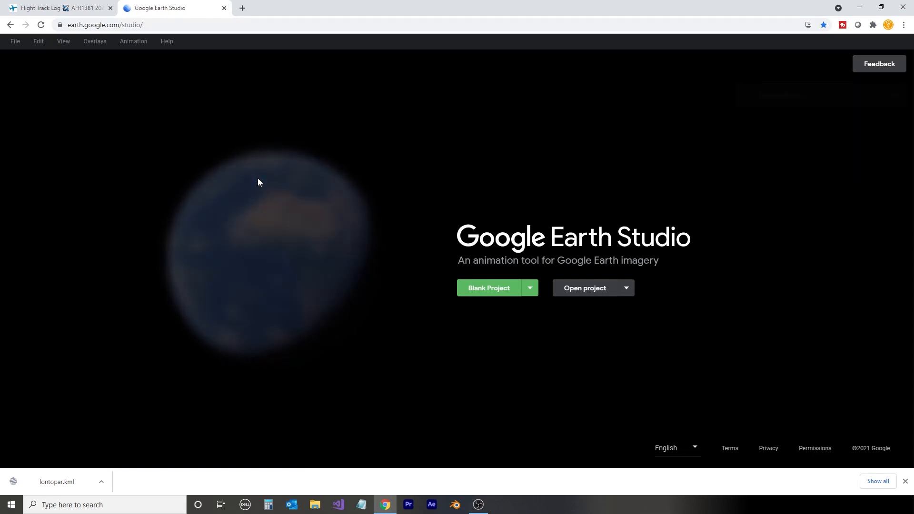
- Start a blank project and name it LondonParis
left_click(479, 292)
type("Lo")
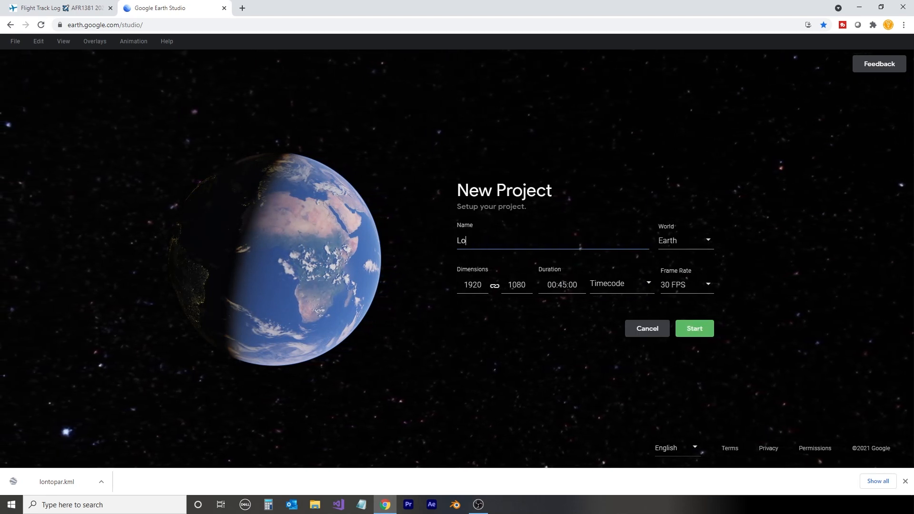
type("ndonParis")
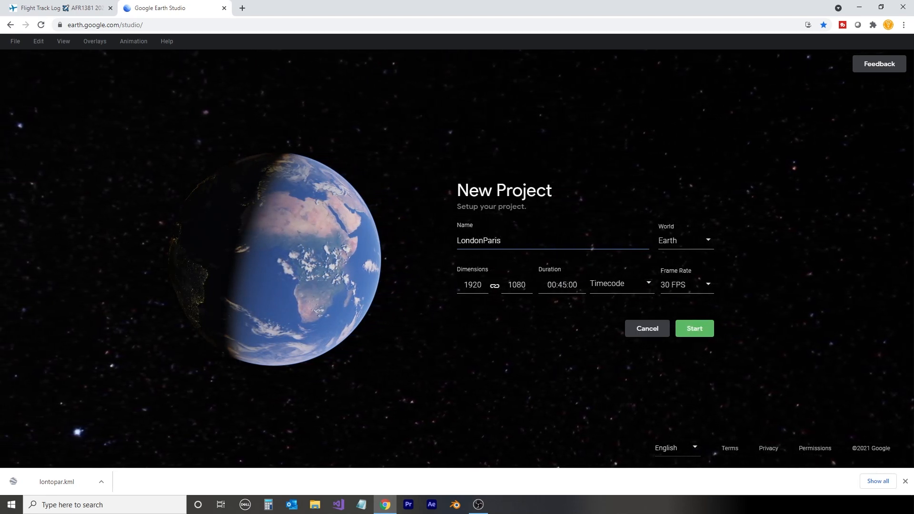
- Look up the London–Paris flight's arrival entries and total travel time on FlightAware for choosing the project duration
left_click(563, 285)
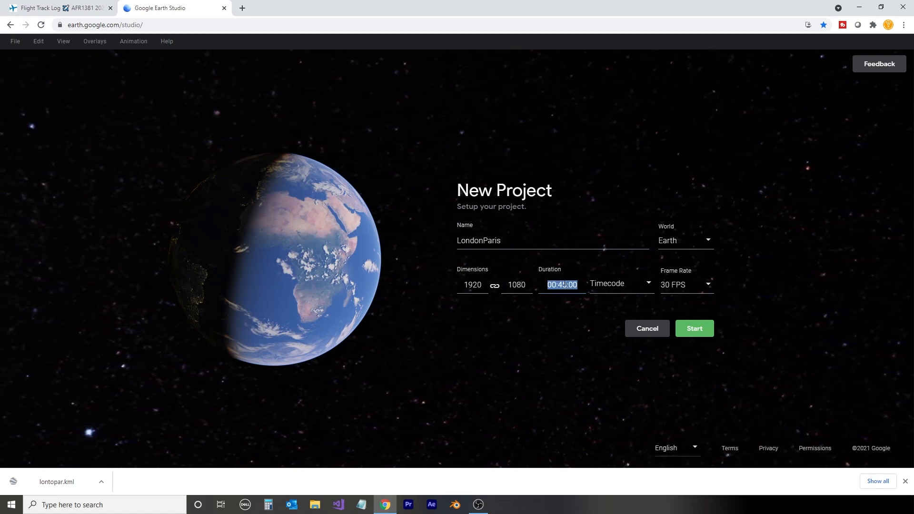
left_click(61, 7)
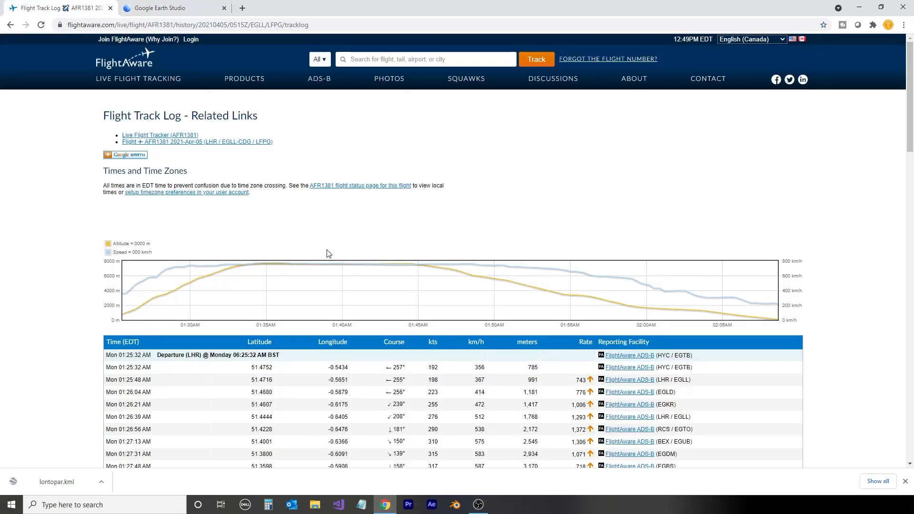
scroll(328, 253, "down", 20)
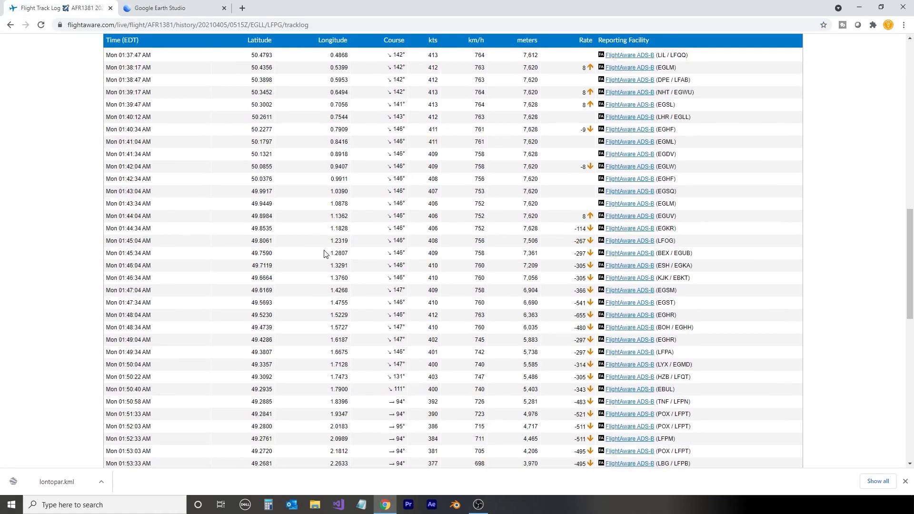
scroll(325, 253, "down", 2)
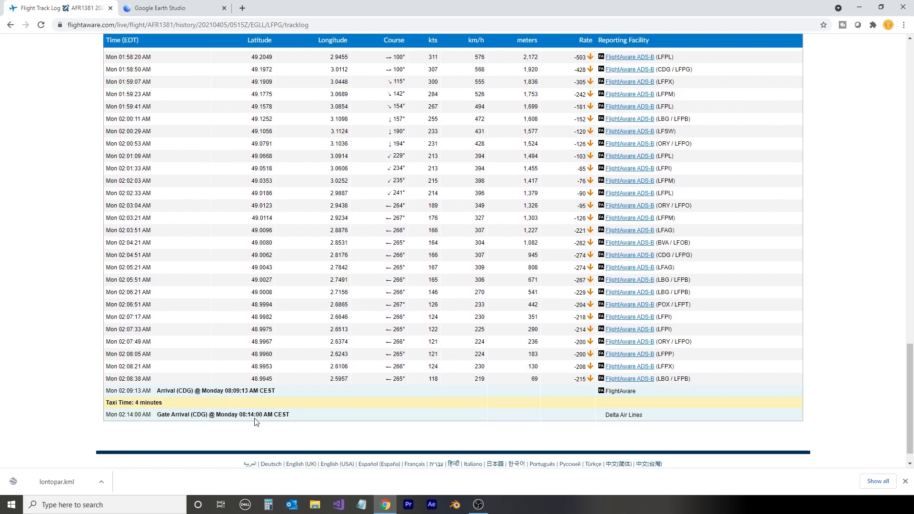
key("alt+Left")
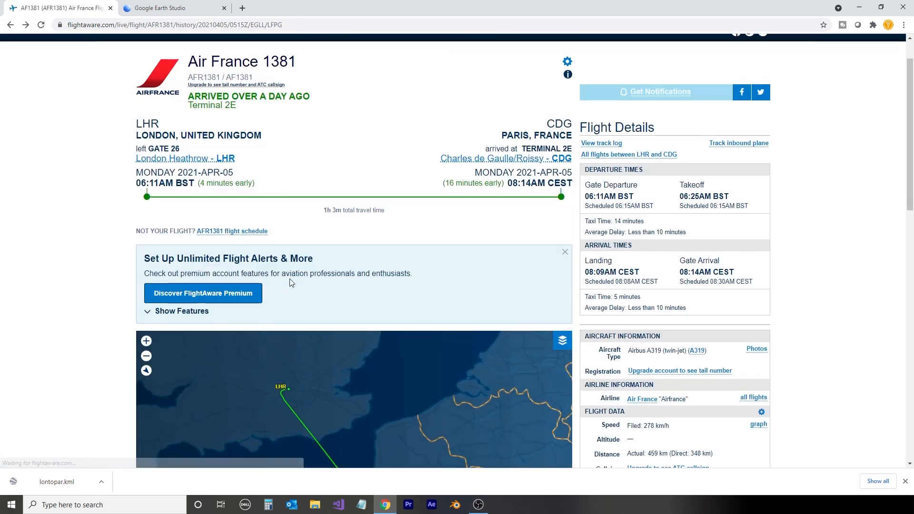
triple_click(324, 212)
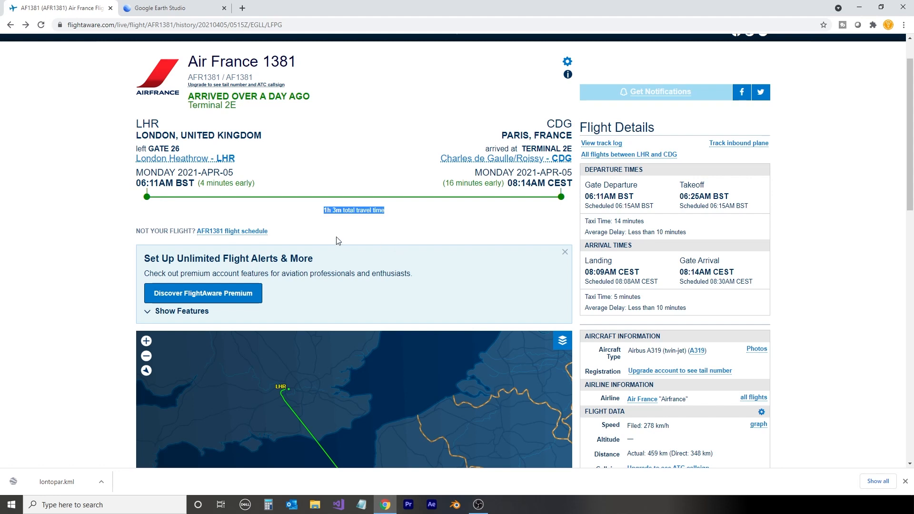
- Return to Google Earth Studio, set the new project's duration to 1:15:00, and start the project
left_click(159, 8)
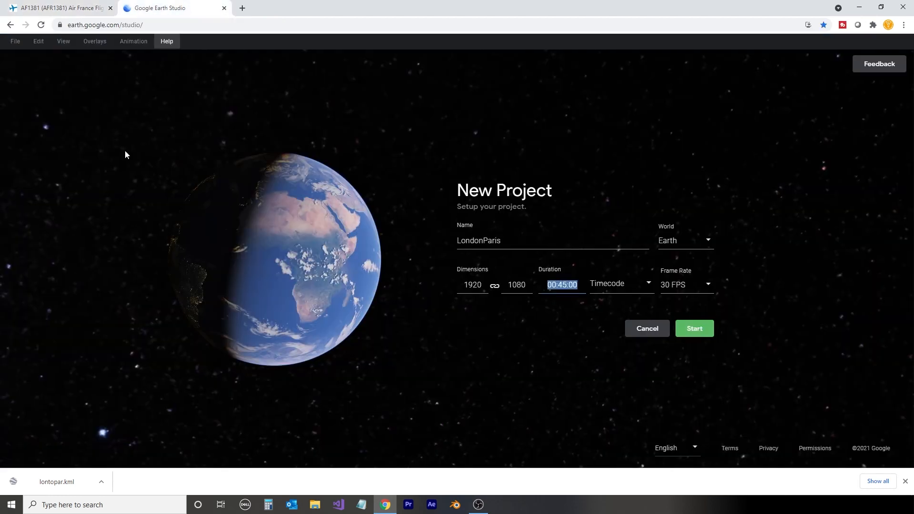
type("1:15")
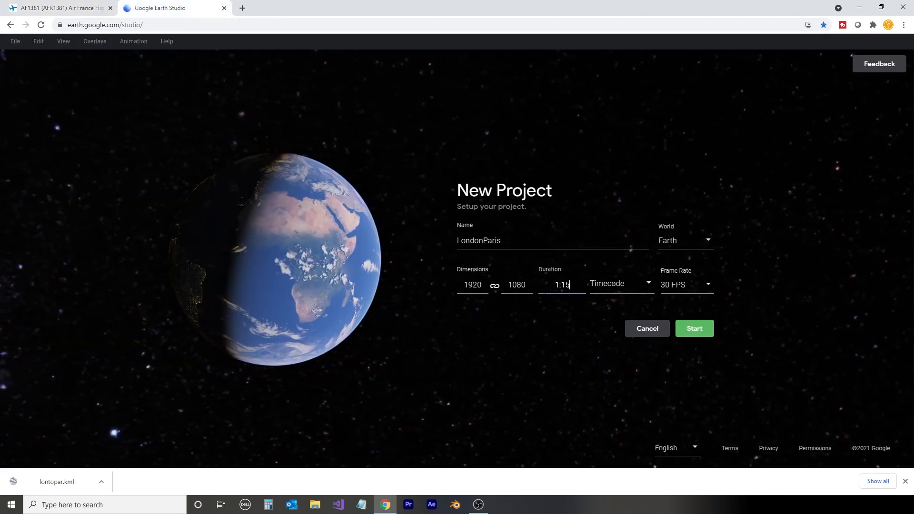
type(":00")
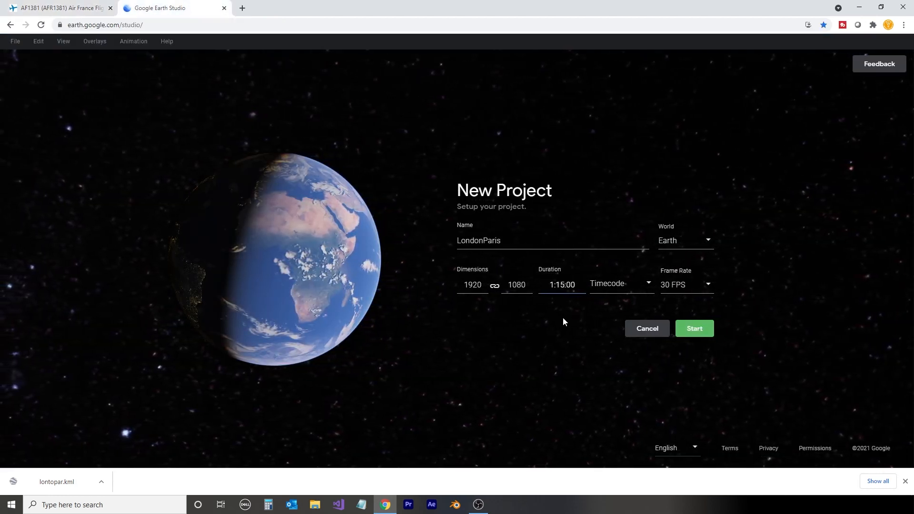
left_click(695, 330)
left_click(905, 481)
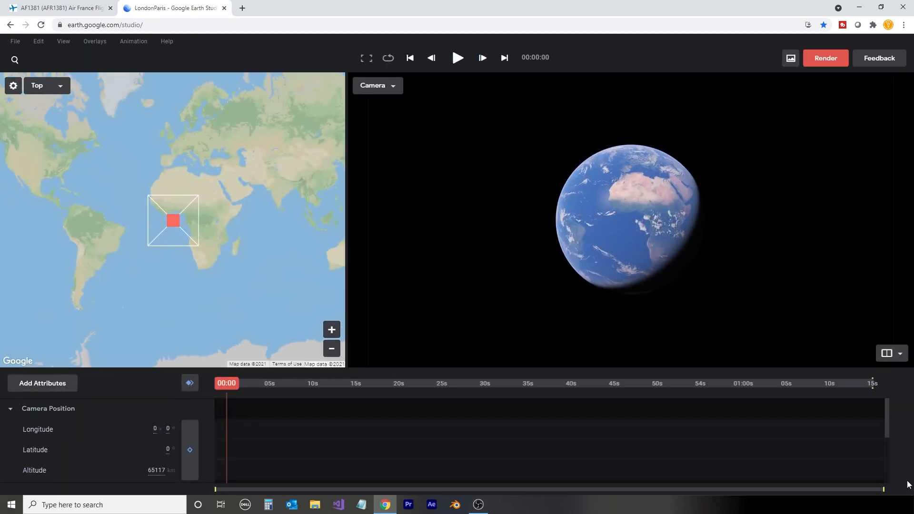
- Import lontopar.kml from the Flight/londontoparis folder as an overlay
left_click(14, 41)
mouse_move(38, 159)
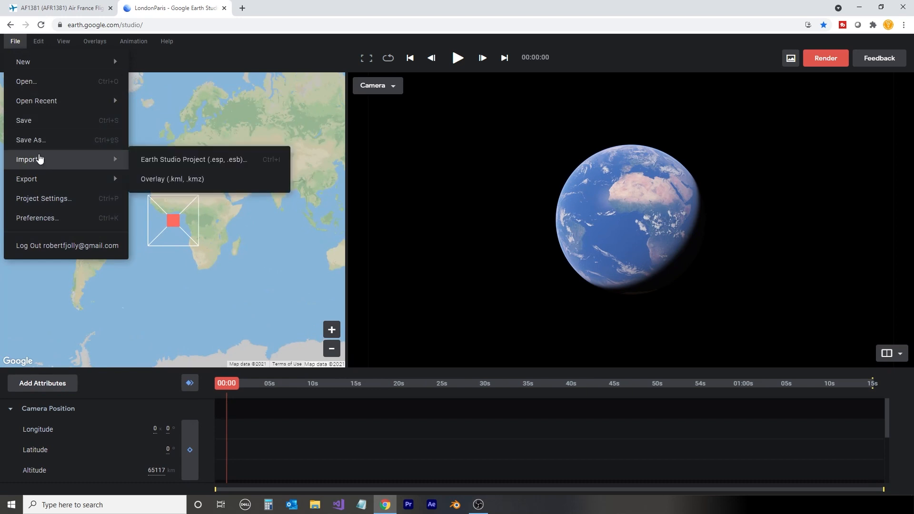
left_click(172, 179)
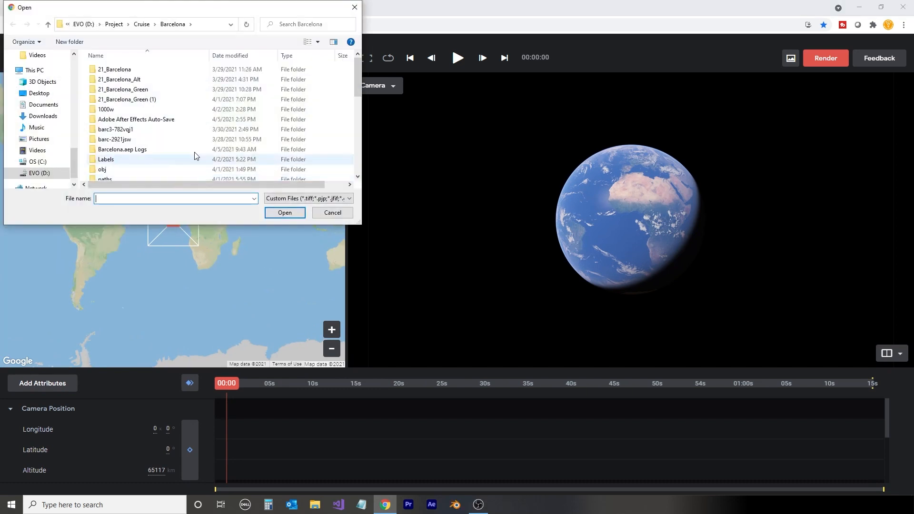
left_click(118, 23)
double_click(110, 89)
double_click(111, 70)
left_click(118, 70)
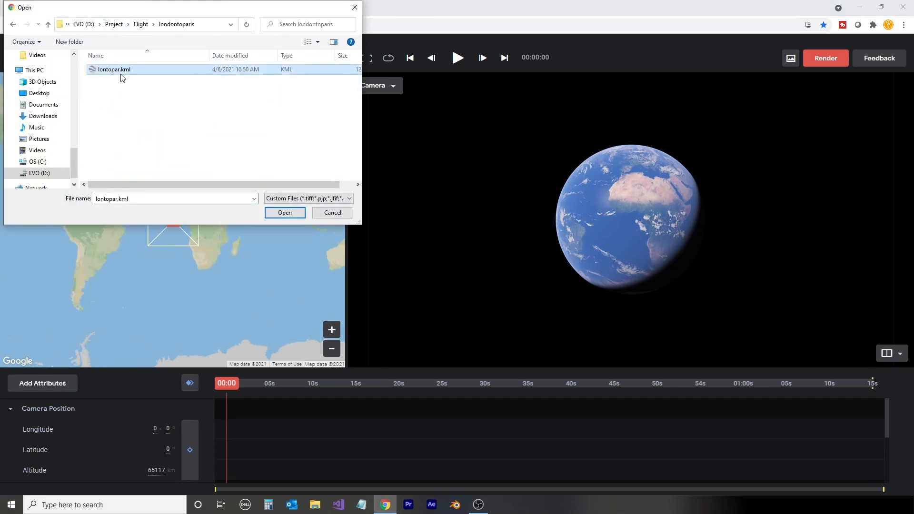
left_click(285, 212)
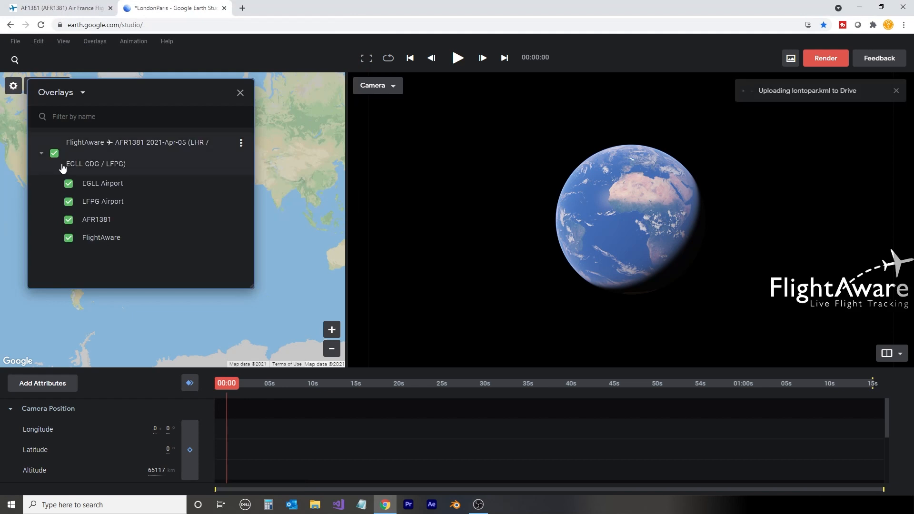
- Hide the EGLL Airport, LFPG Airport and FlightAware overlay items and fly the camera to the AFR1381 track
left_click(68, 185)
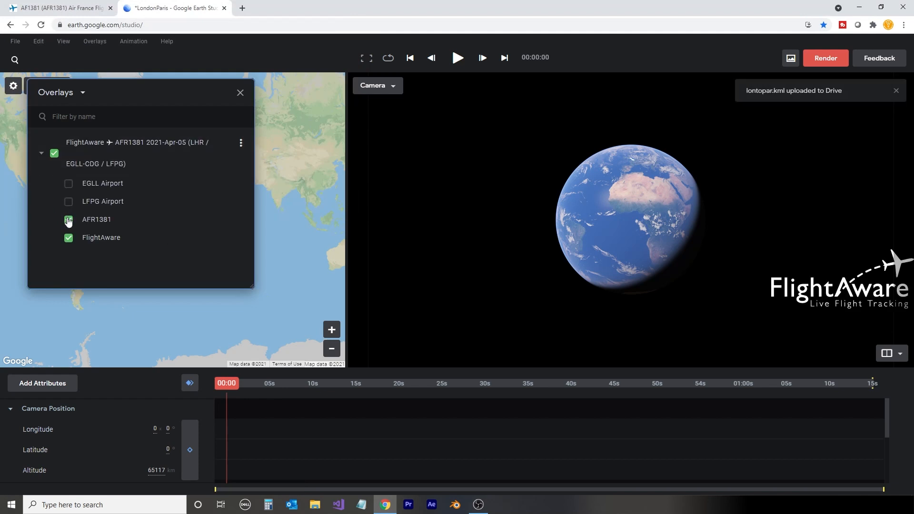
left_click(68, 220)
left_click(68, 239)
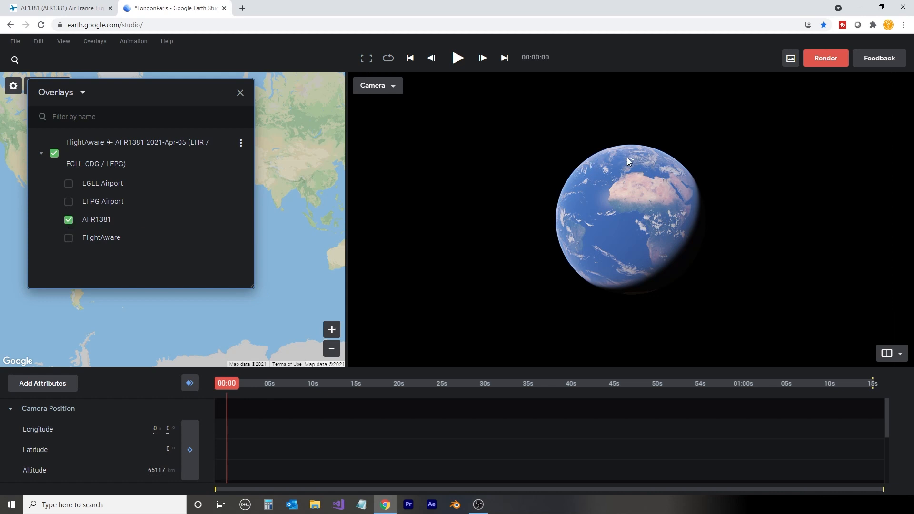
double_click(98, 219)
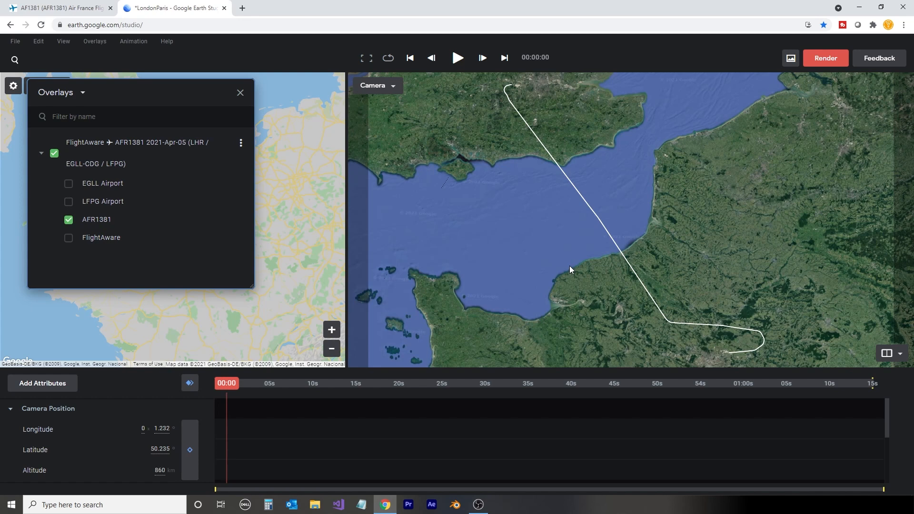
- Move the playhead to 00:09:22 and bring the camera over the London end of the flight track
left_click(230, 383)
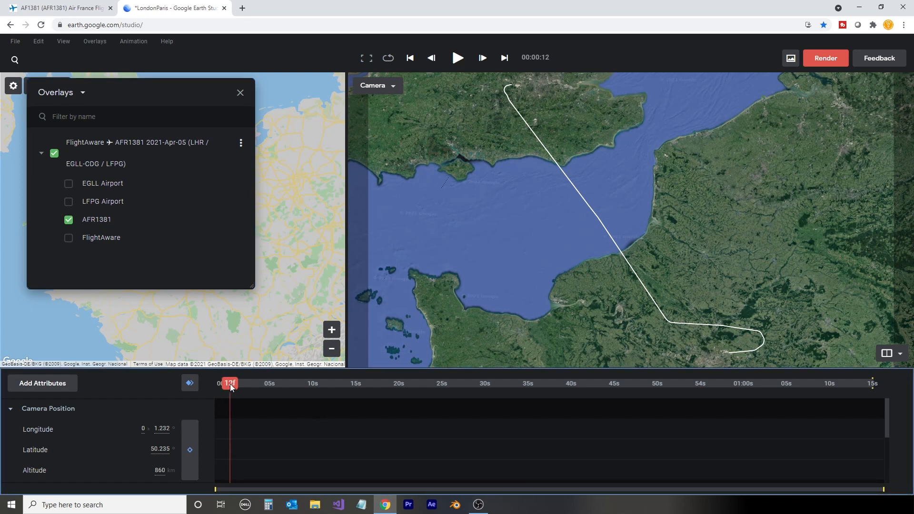
left_click_drag(230, 384, 311, 383)
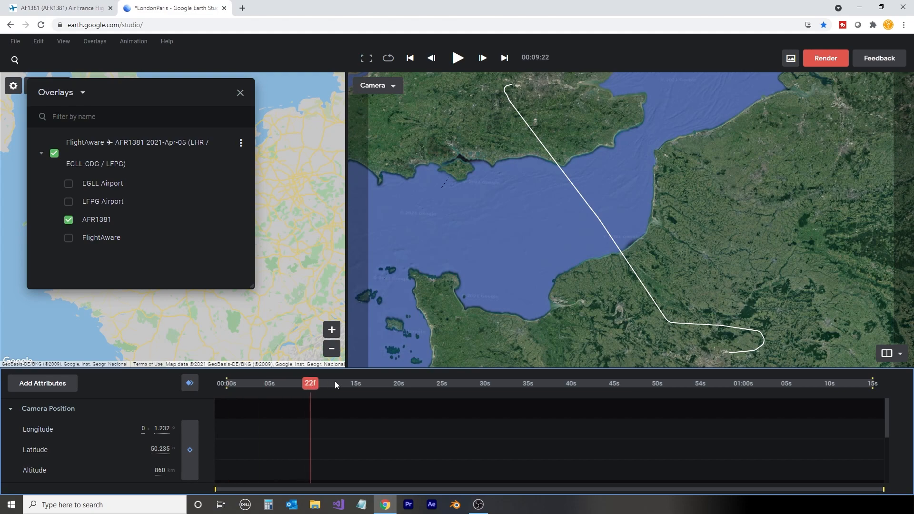
scroll(518, 81, "up", 5)
left_click_drag(518, 90, 640, 379)
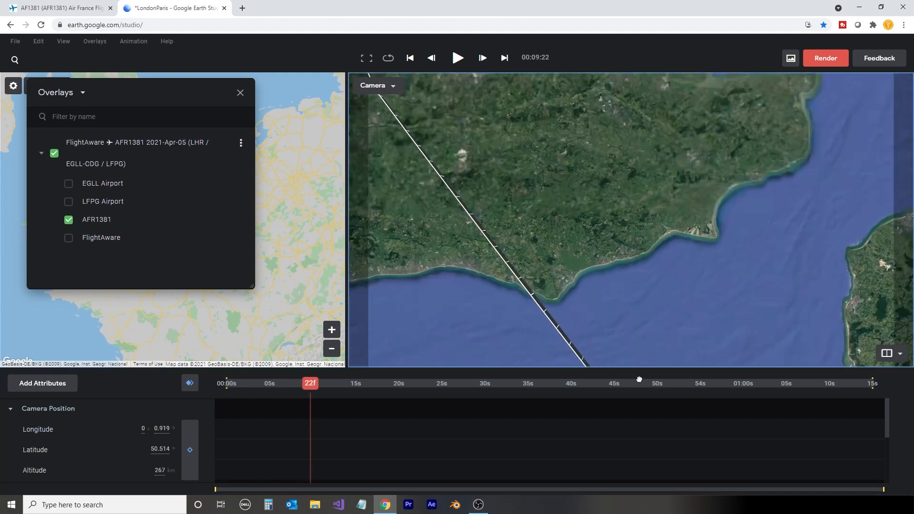
left_click_drag(419, 98, 577, 290)
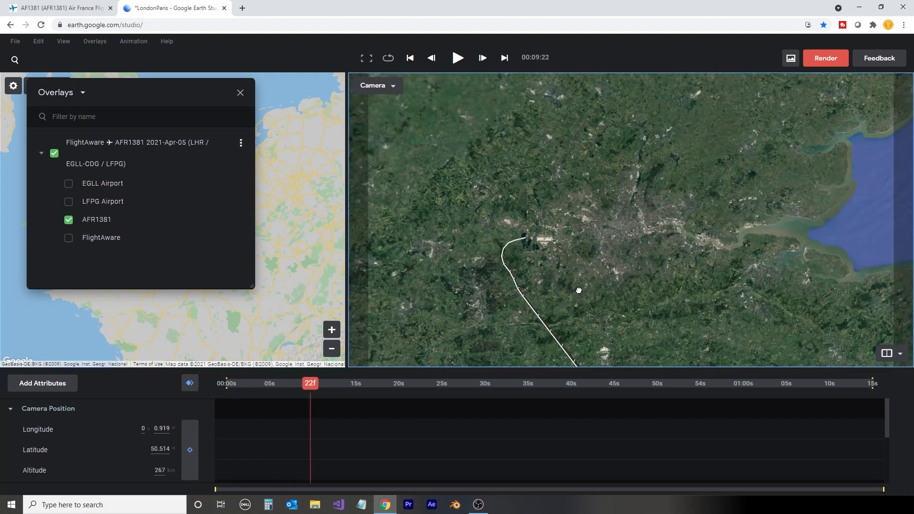
scroll(547, 271, "up", 12)
left_click_drag(517, 106, 614, 295)
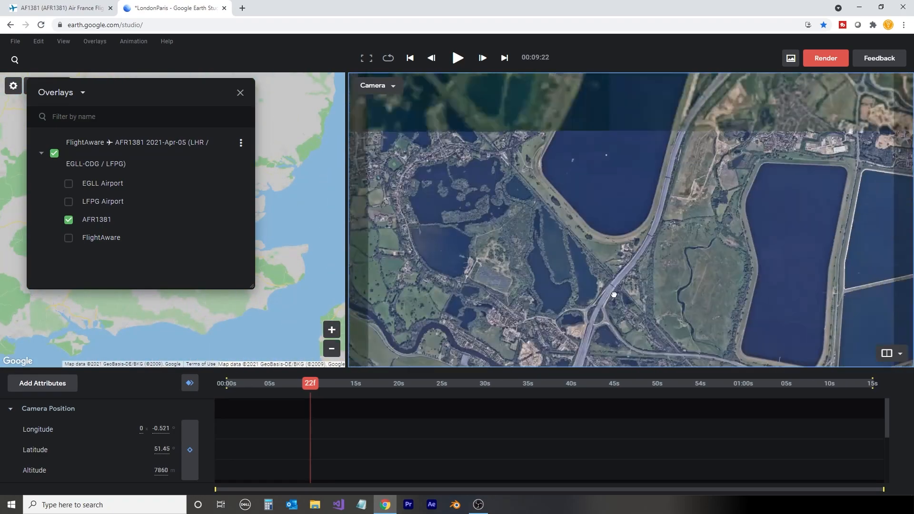
scroll(653, 178, "up", 15)
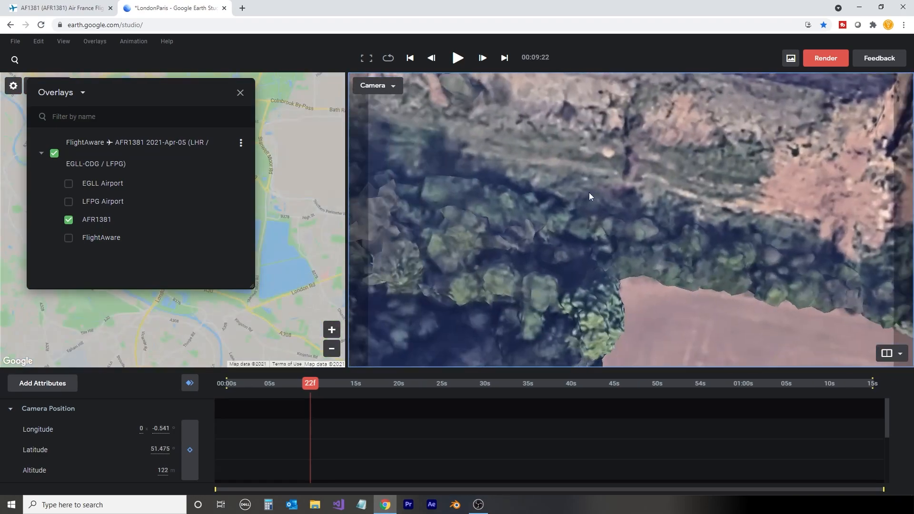
scroll(589, 192, "down", 8)
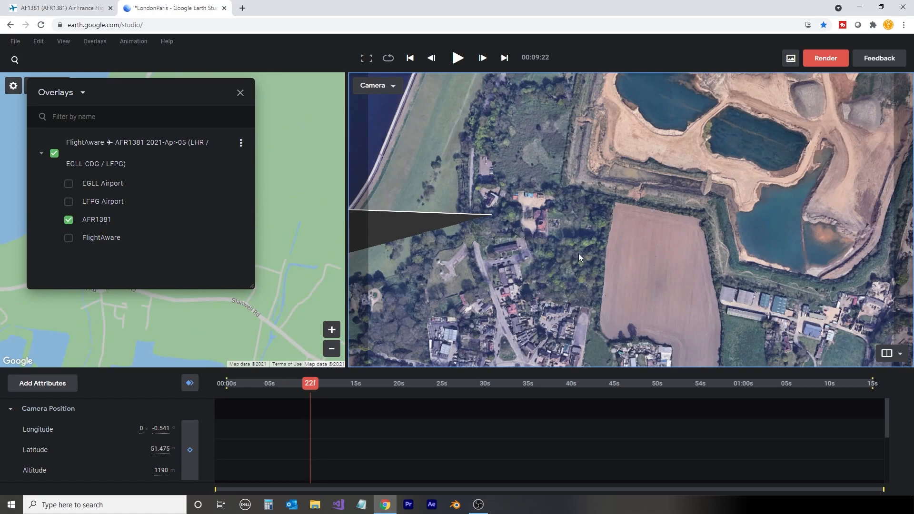
left_click_drag(579, 253, 555, 352)
scroll(536, 305, "down", 10)
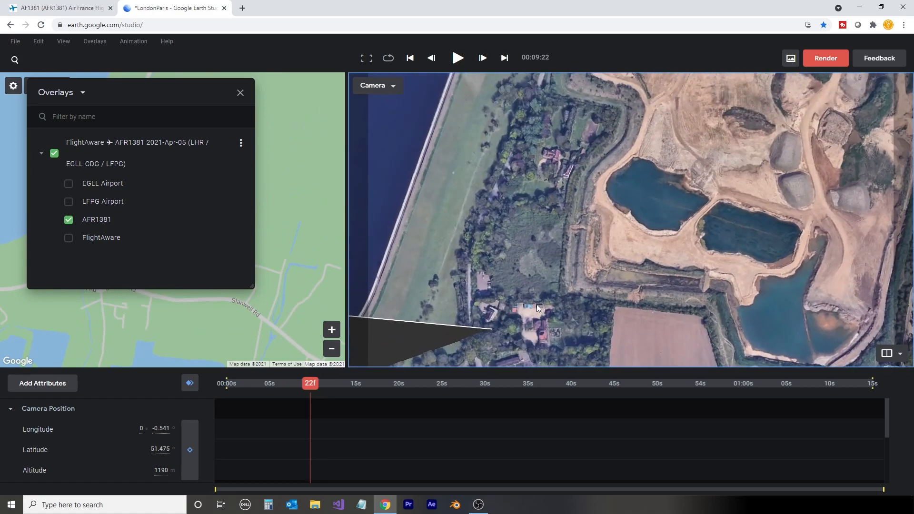
scroll(536, 291, "up", 3)
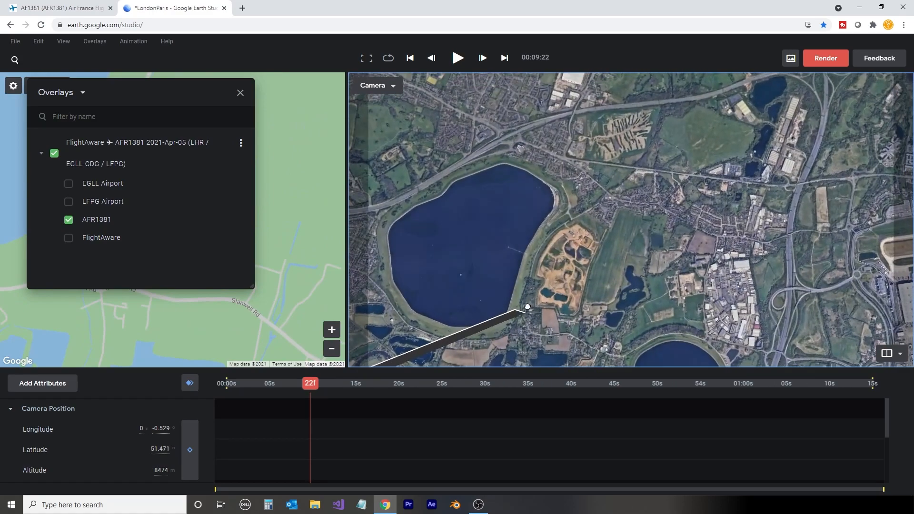
- Set the camera target on the ground at the flight track's starting point near Heathrow
mouse_move(527, 307)
left_mouse_down()
mouse_move(564, 220)
mouse_move(602, 265)
mouse_move(602, 280)
left_mouse_up()
mouse_move(608, 259)
middle_mouse_down()
mouse_move(619, 223)
mouse_move(600, 209)
mouse_move(642, 202)
middle_mouse_up()
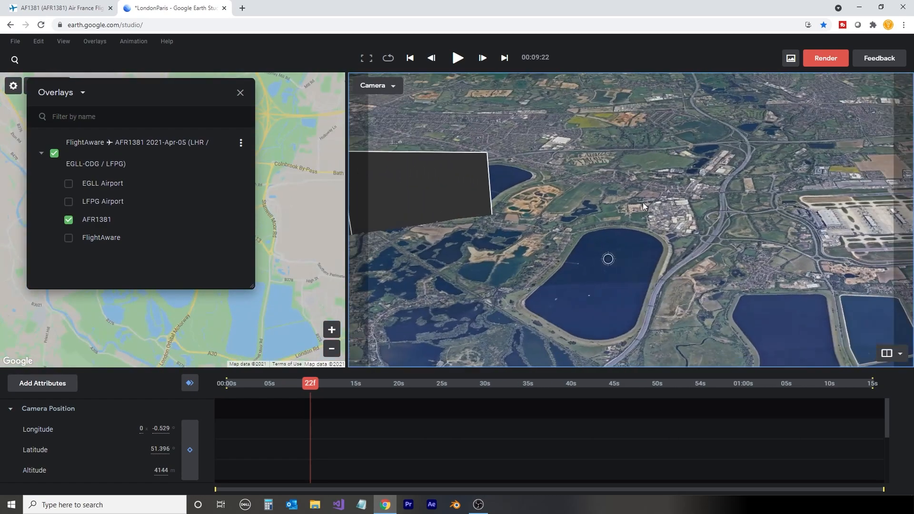
left_click_drag(864, 211, 525, 222)
left_click_drag(651, 215, 734, 218)
left_click_drag(535, 218, 788, 186)
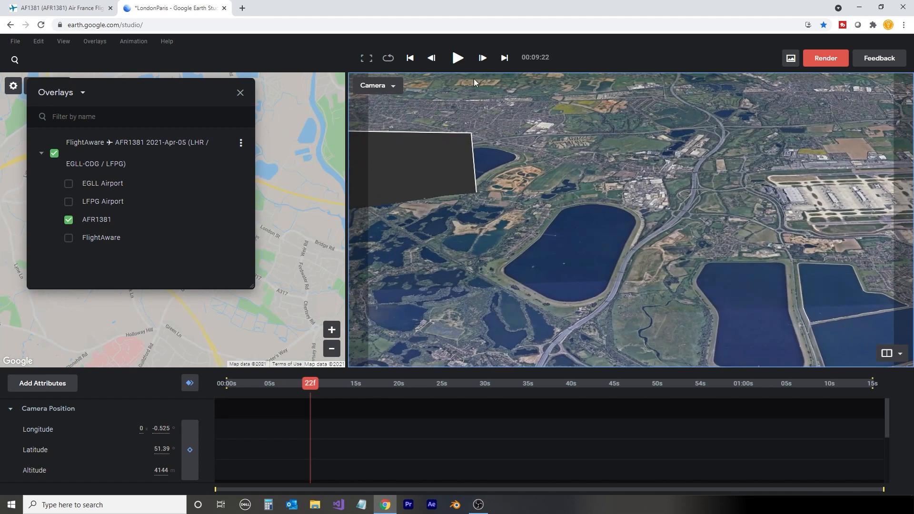
middle_click_drag(471, 134, 512, 270)
right_click(507, 269)
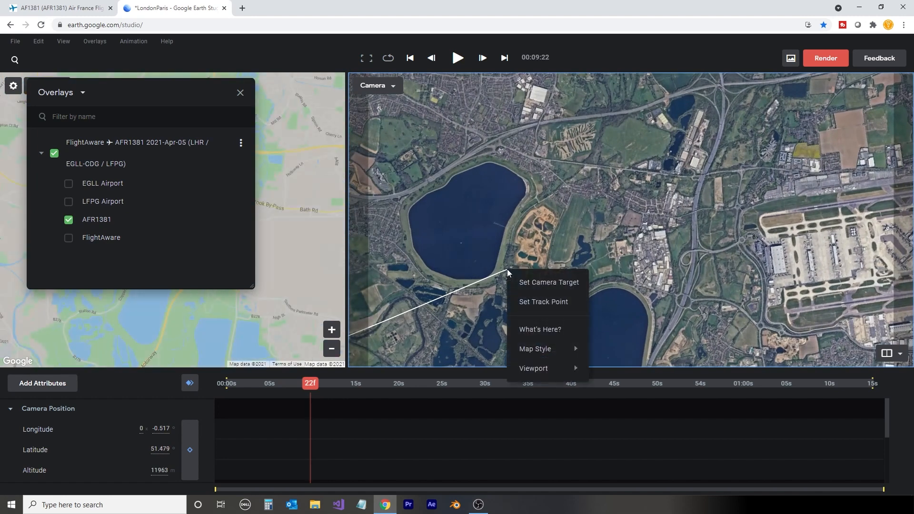
left_click(525, 283)
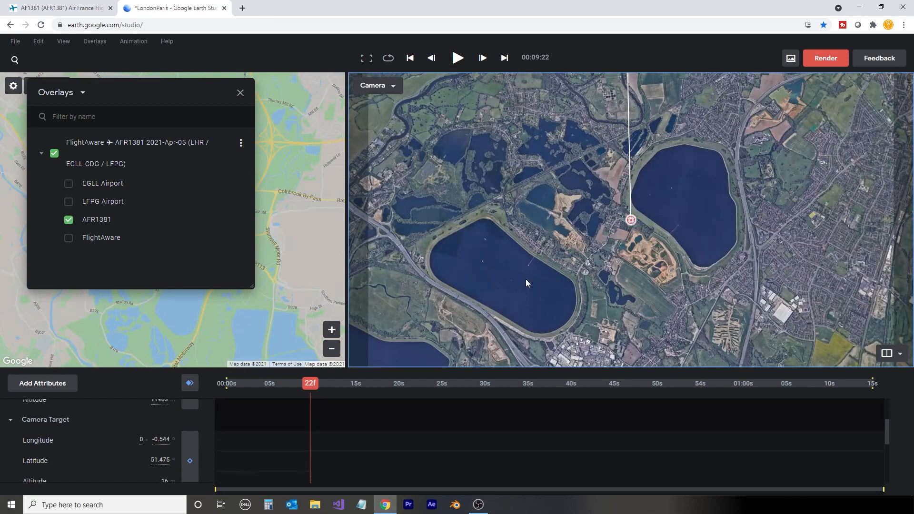
- Tilt the camera toward the horizon and raise the camera target's altitude to 781 m, level with the track's starting point
middle_click_drag(586, 287, 704, 172)
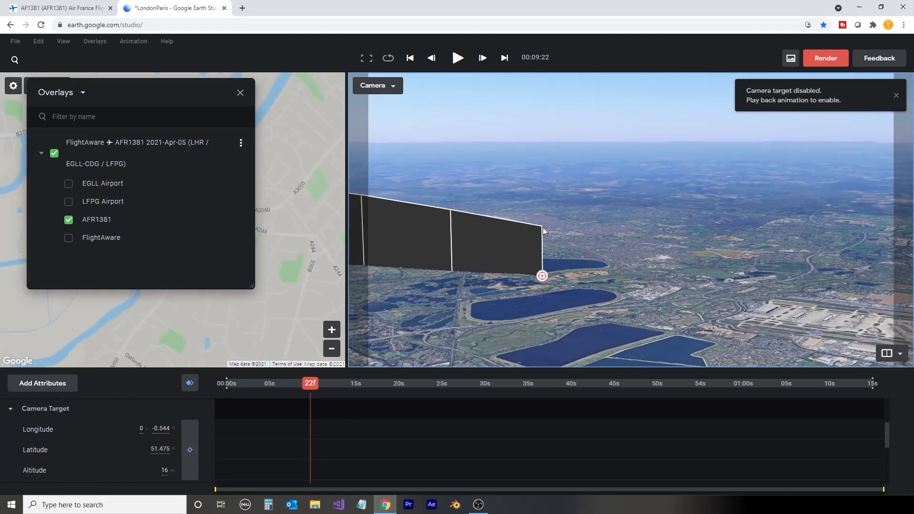
scroll(120, 448, "down", 3)
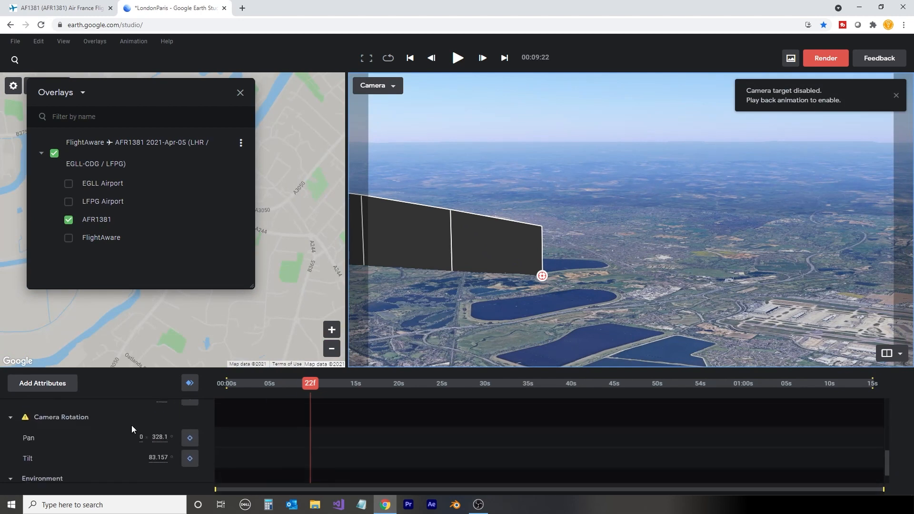
left_click_drag(214, 367, 214, 320)
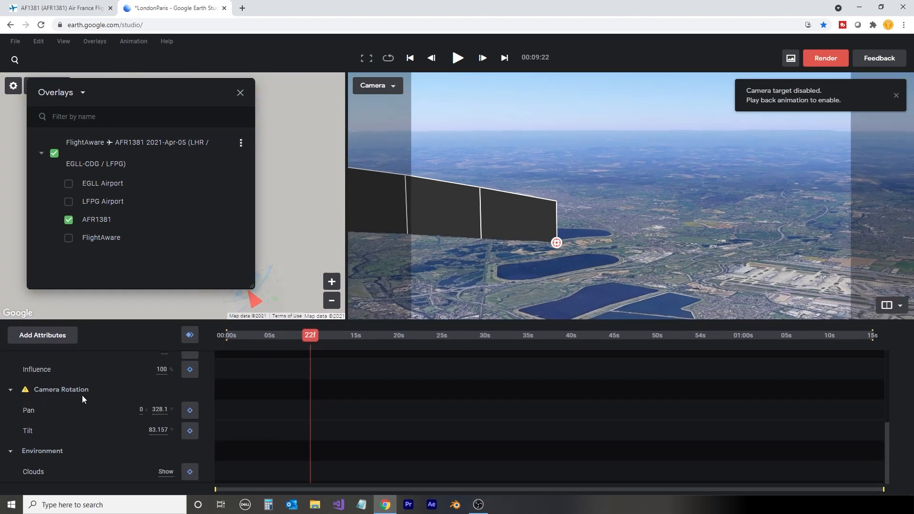
scroll(76, 399, "up", 3)
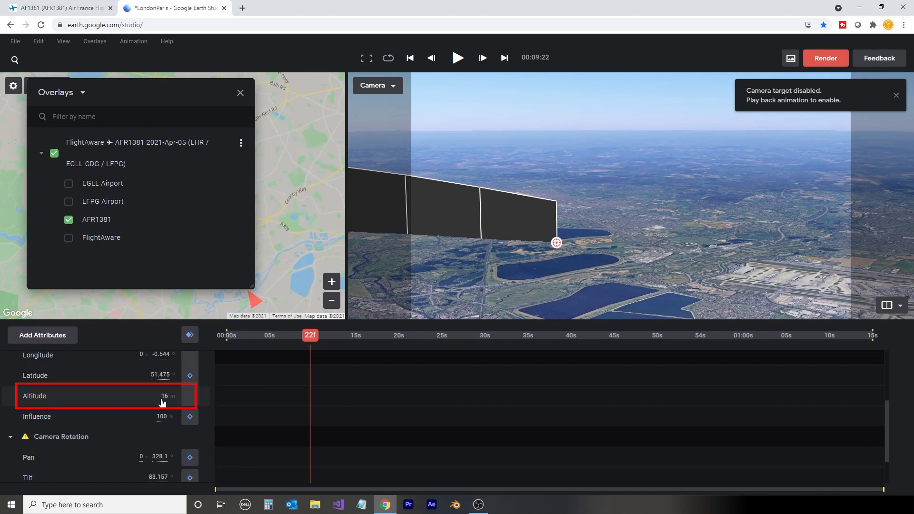
left_click_drag(162, 402, 232, 389)
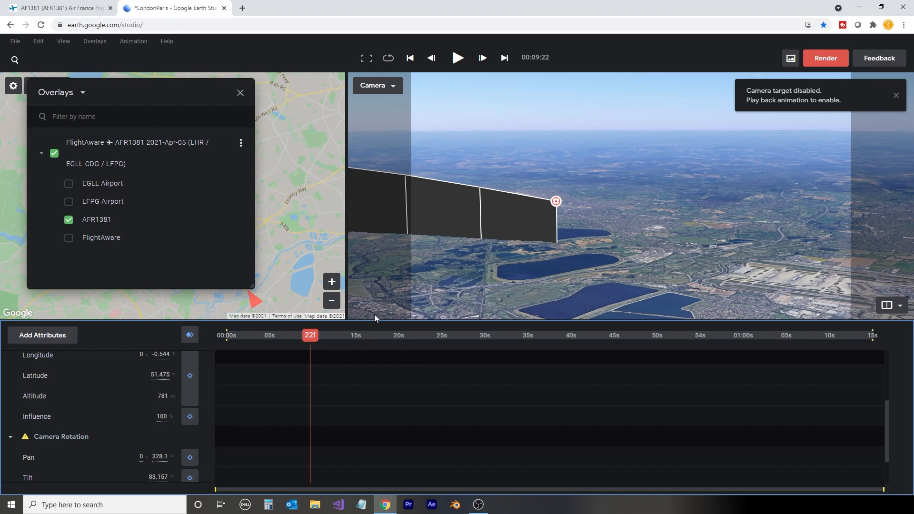
- Keyframe all attributes at 00:09:22 and move the playhead to 01:14:29
left_click(190, 376)
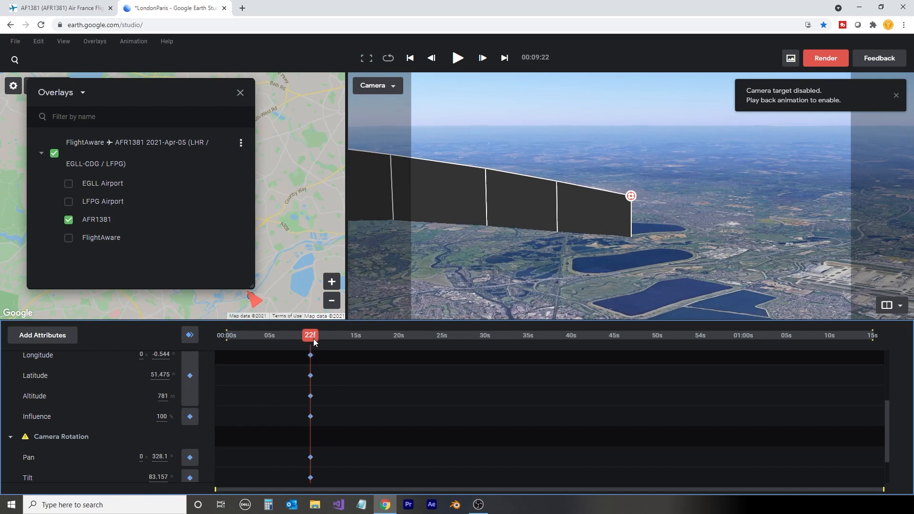
left_click_drag(315, 341, 873, 342)
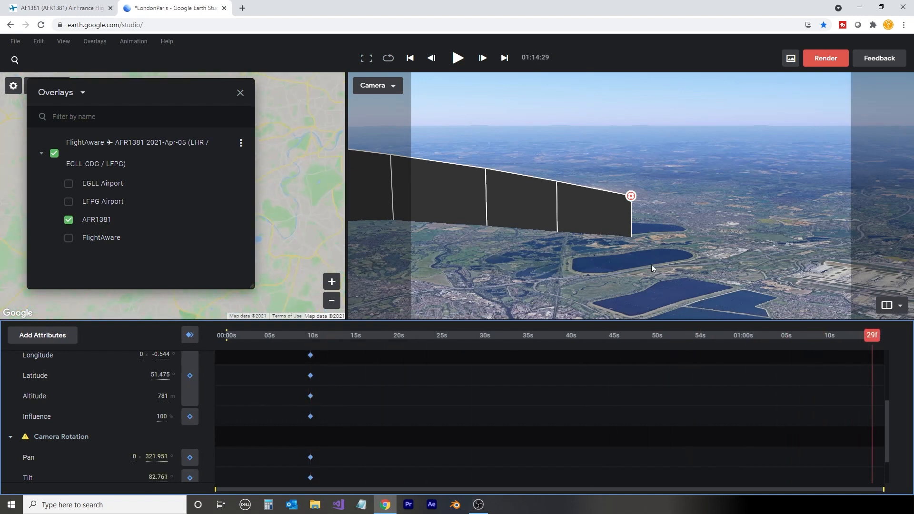
- Set the camera target on the airport runway at the Paris end of the track and keyframe all attributes at 01:14:29
left_click_drag(652, 266, 508, 259)
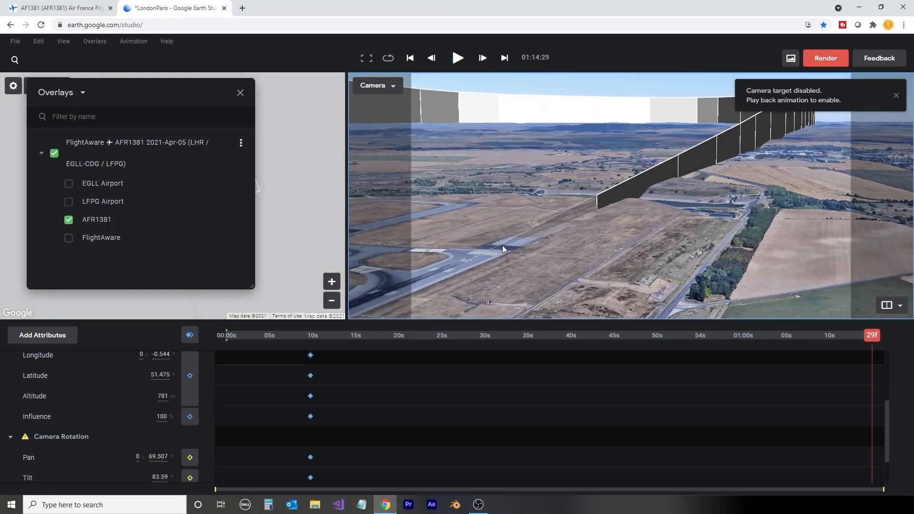
scroll(479, 256, "down", 5)
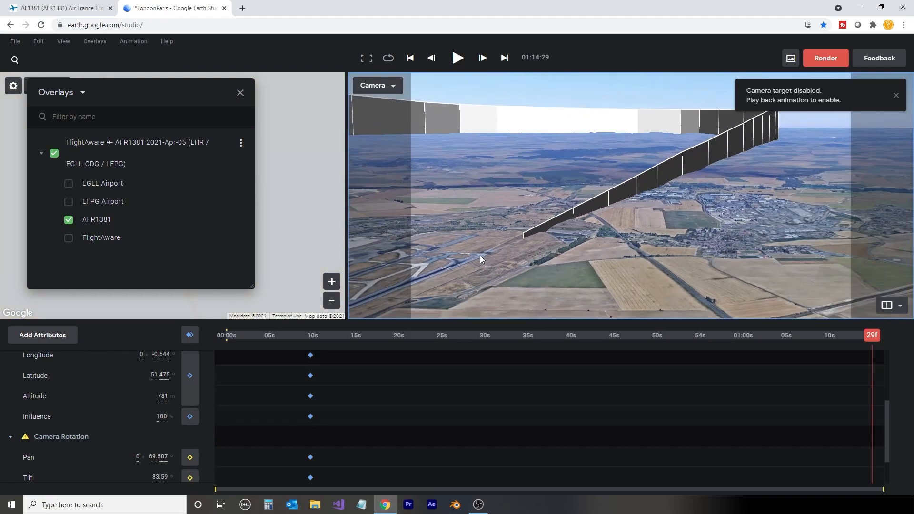
left_click_drag(479, 255, 605, 211)
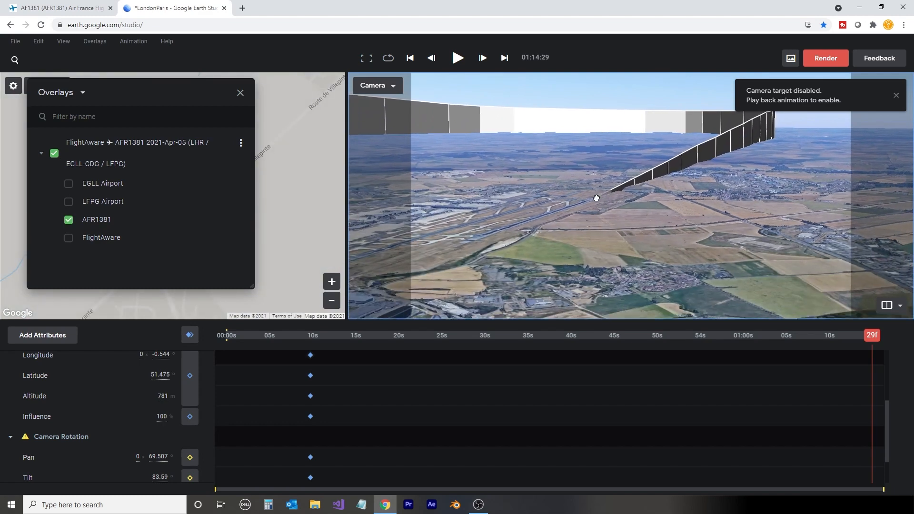
right_click(490, 256)
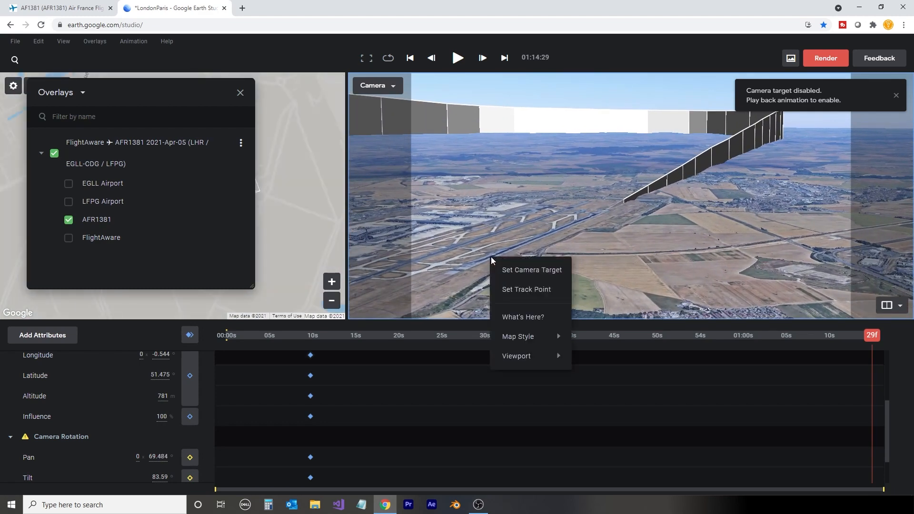
left_click(526, 270)
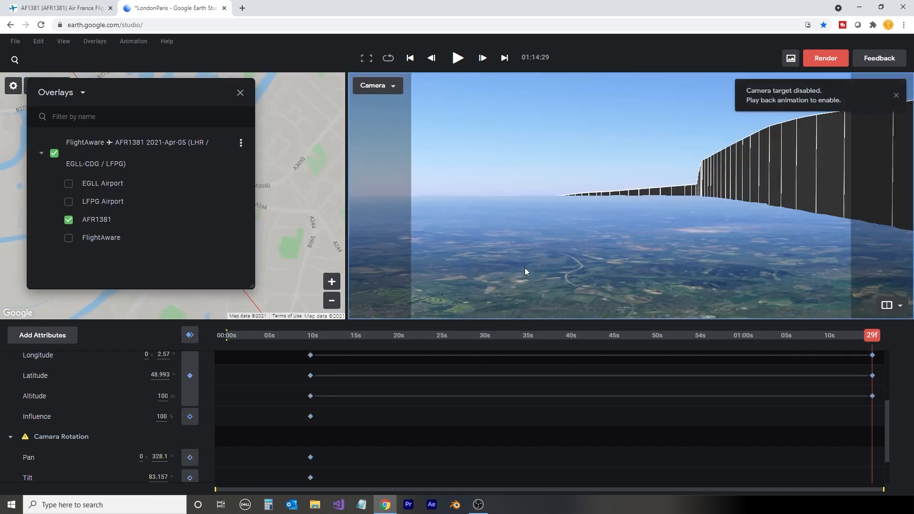
left_click(191, 336)
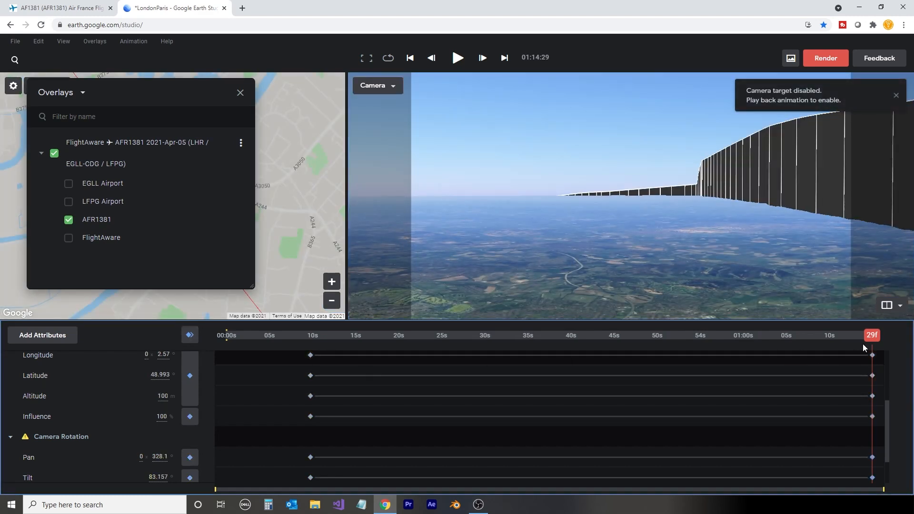
- Scrub the timeline between the first and last keyframes to check how the camera follows the target
left_click_drag(845, 348, 307, 340)
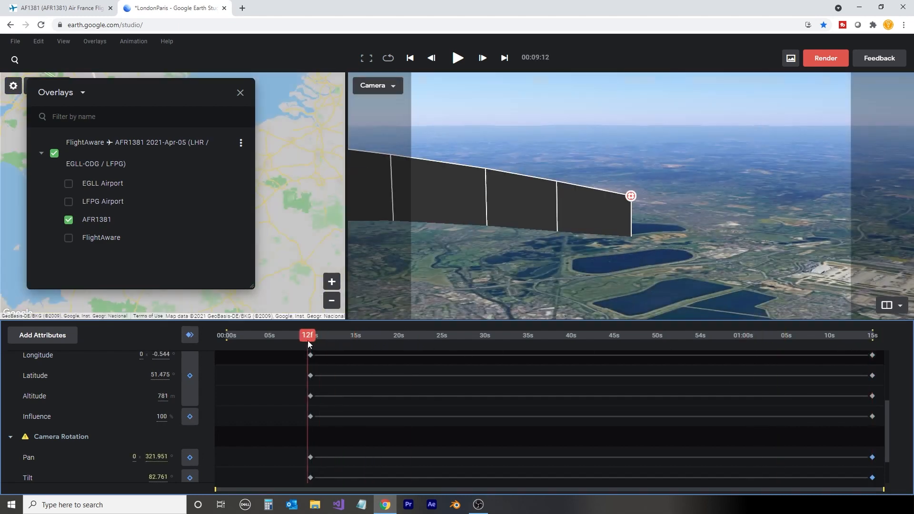
left_click(447, 336)
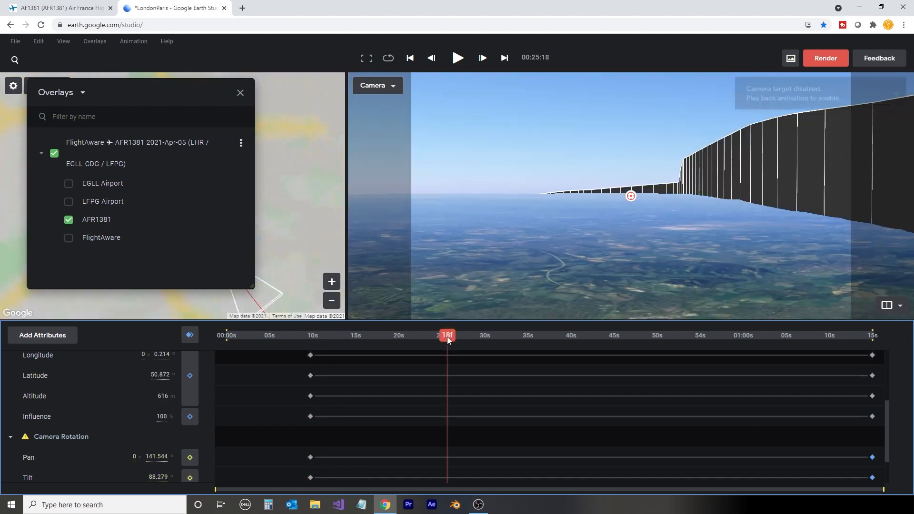
left_click(567, 336)
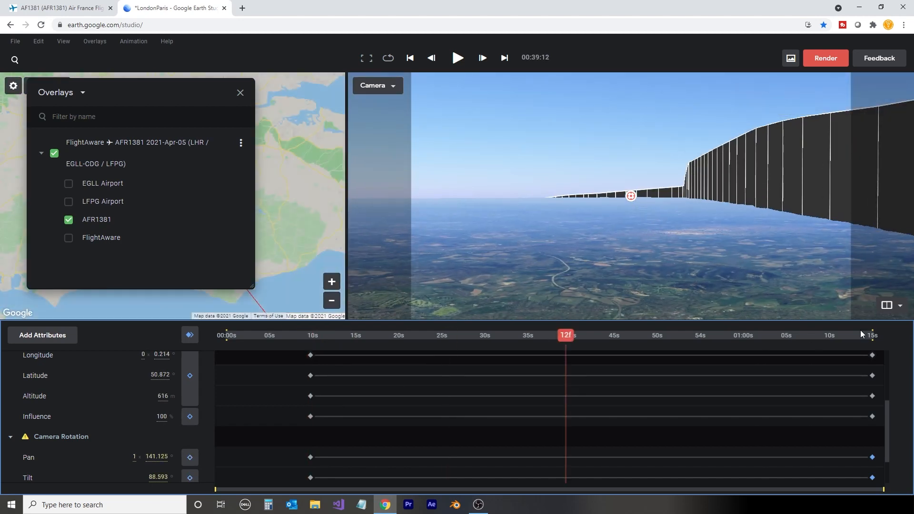
left_click(868, 335)
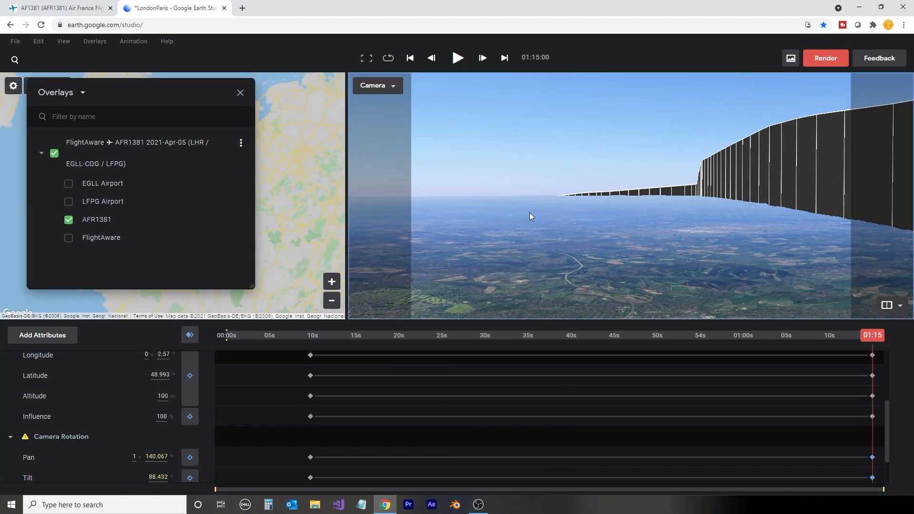
left_click_drag(530, 212, 578, 285)
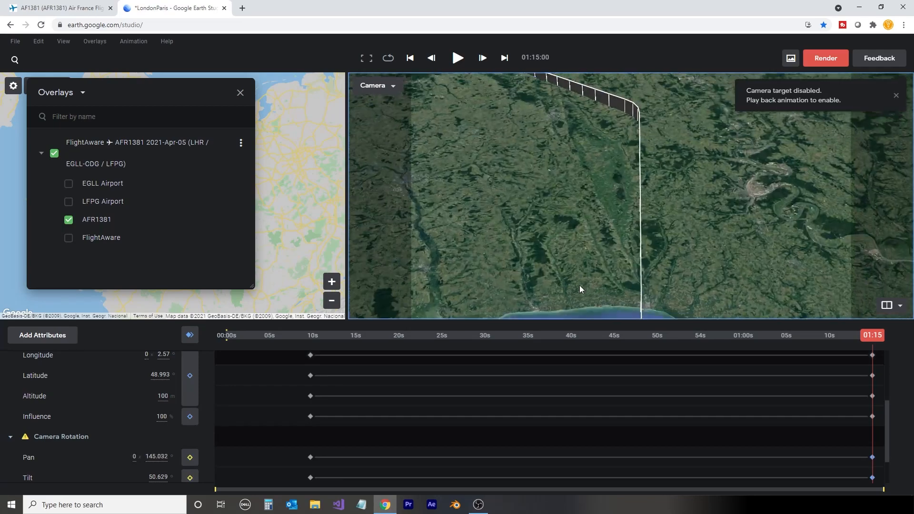
left_click_drag(569, 102, 614, 288)
scroll(628, 261, "up", 10)
left_click_drag(623, 200, 612, 292)
left_click_drag(609, 176, 608, 219)
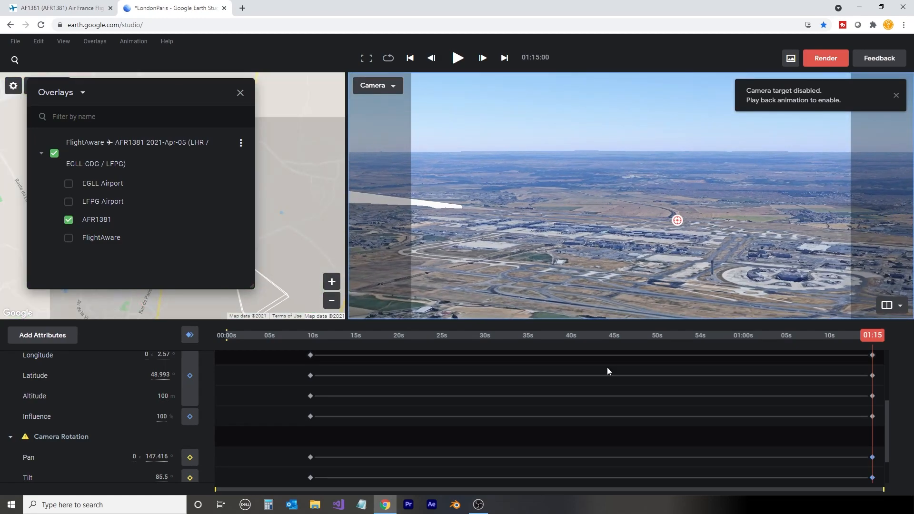
left_click(189, 336)
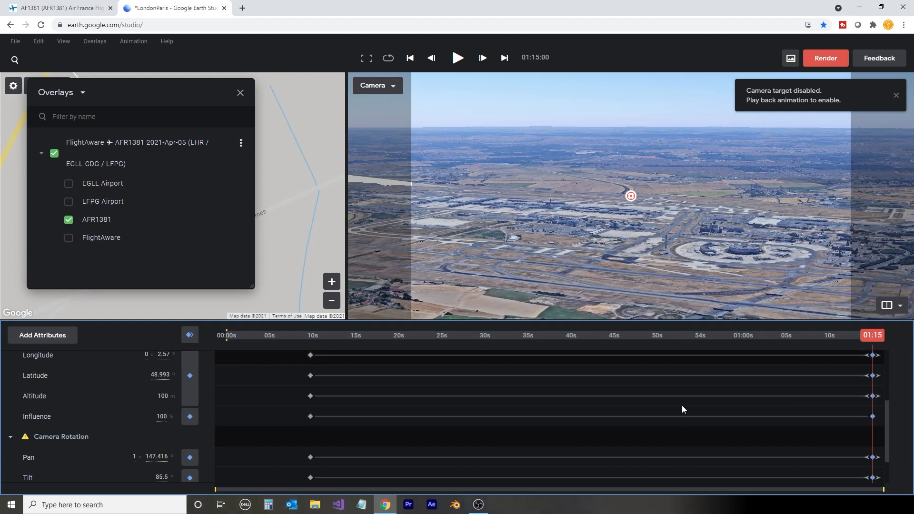
key("ctrl+z")
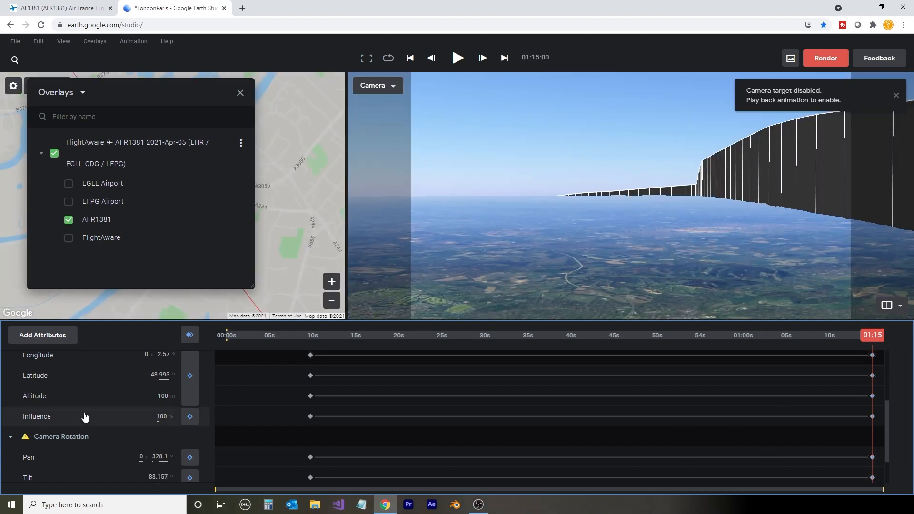
- At 01:14:29, reframe the camera on the Paris airport and the end of the flight track, and keyframe all attributes
key("Left")
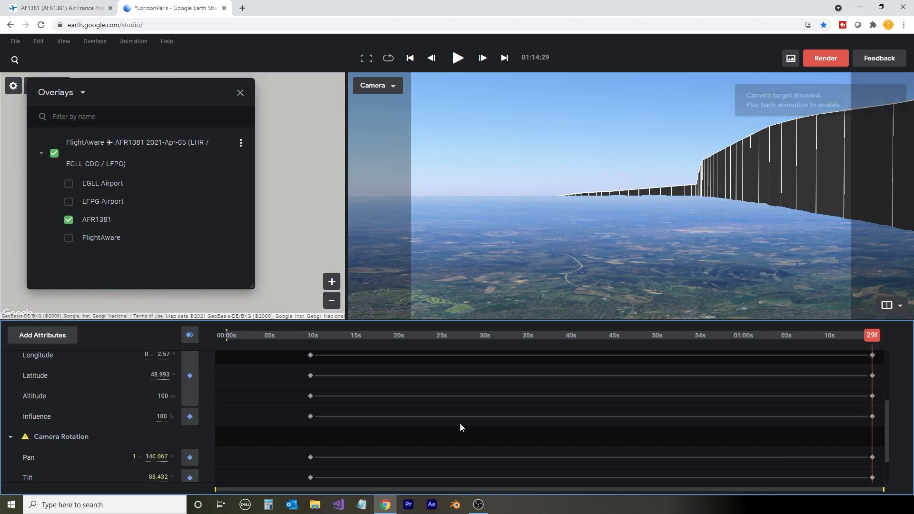
middle_click_drag(644, 278, 597, 403)
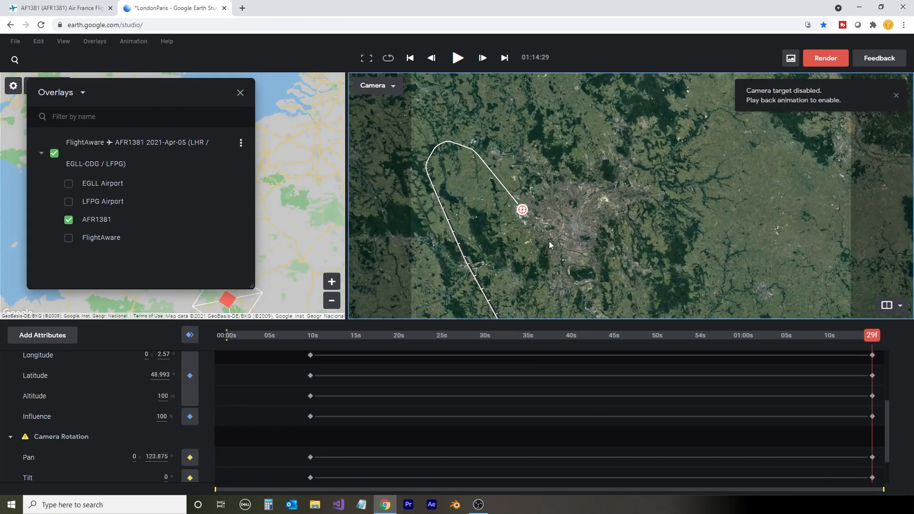
middle_click_drag(584, 228, 627, 141)
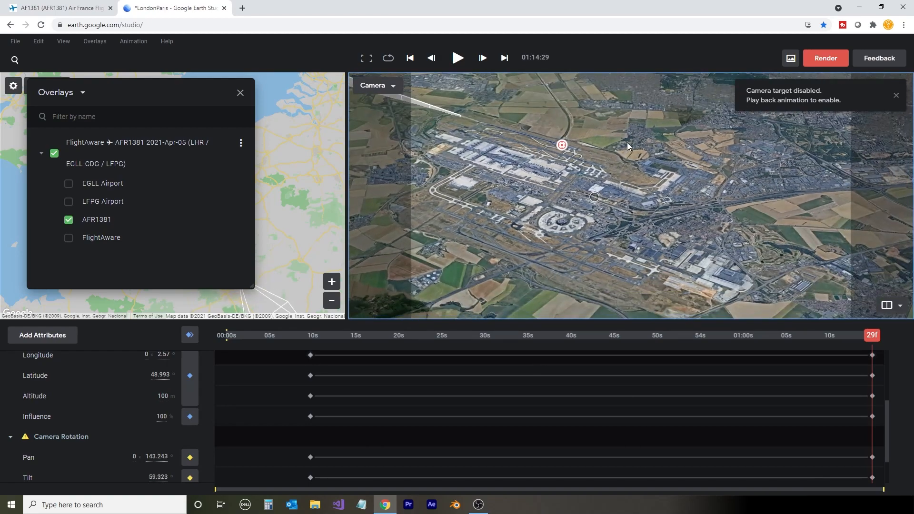
middle_click_drag(567, 210, 564, 173)
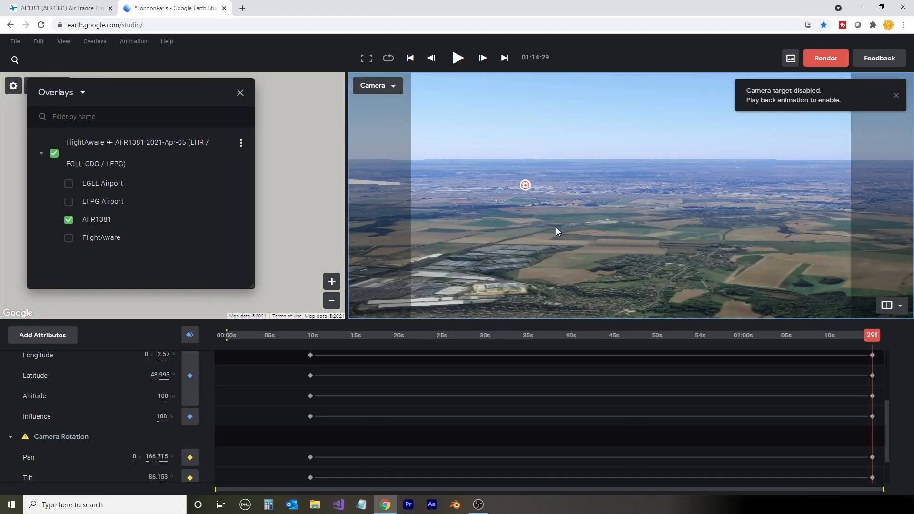
middle_click_drag(556, 228, 526, 253)
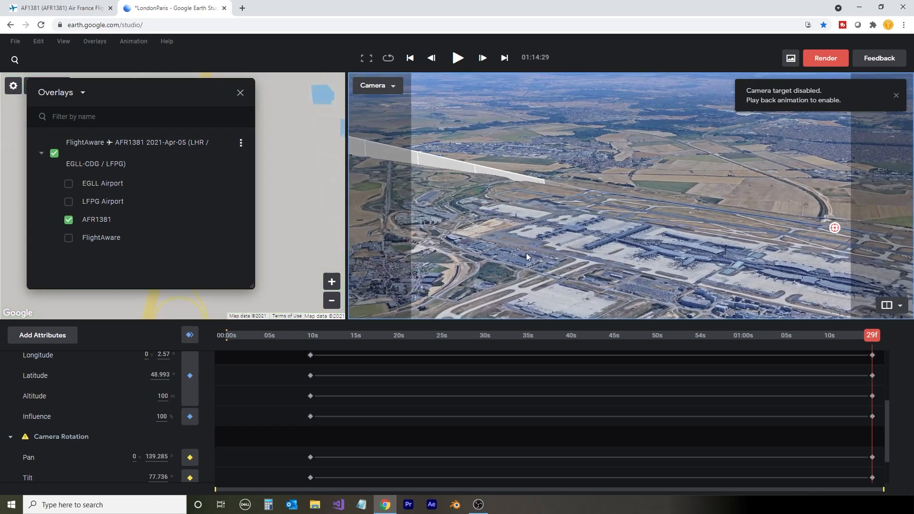
left_click_drag(526, 253, 393, 236)
left_click(190, 335)
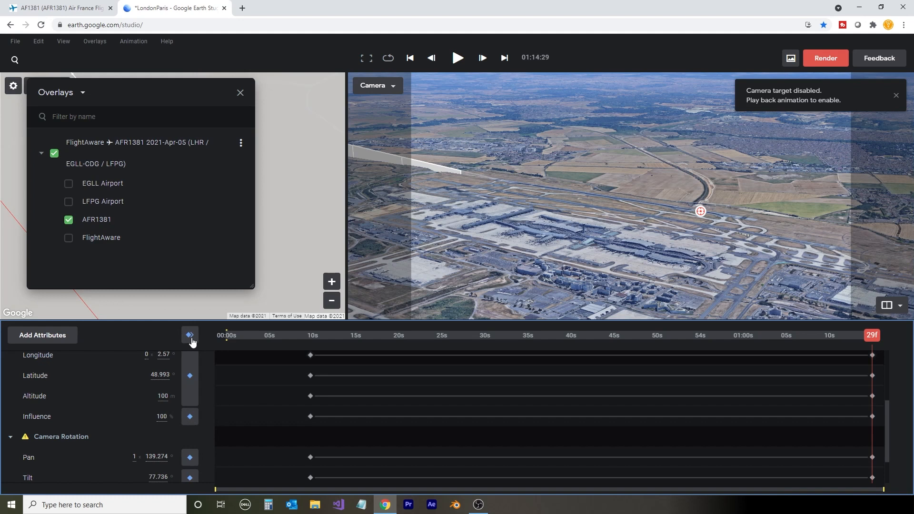
- Select all the keyframes at 01:14:29 and shift them to the end of the animation at 01:15:00
scroll(773, 405, "up", 4)
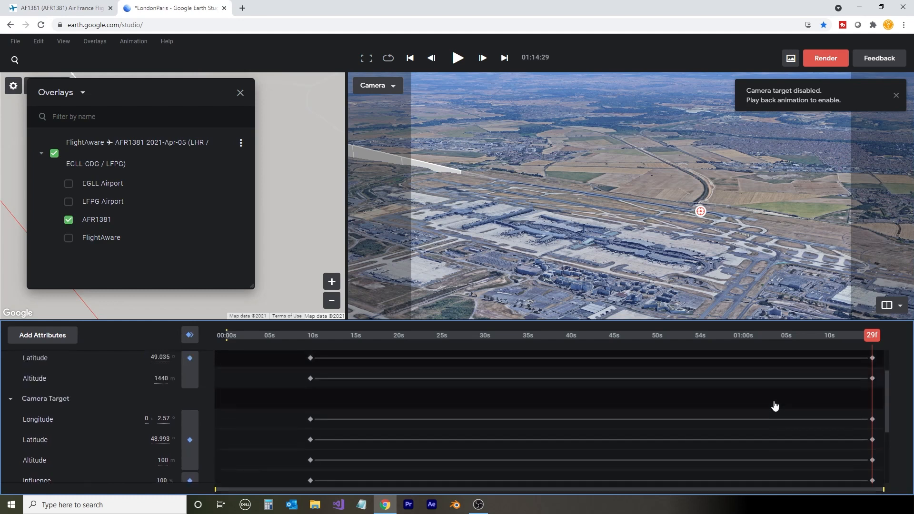
left_click_drag(832, 355, 881, 478)
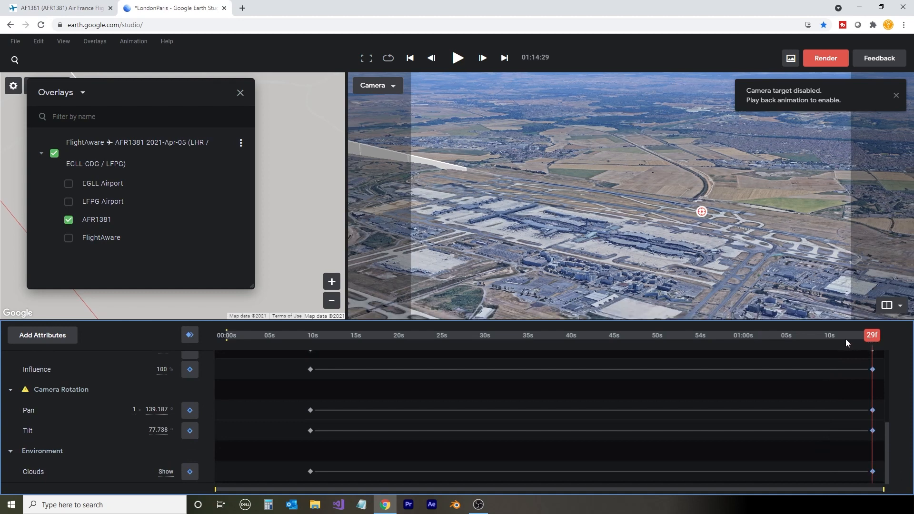
- Switch to the single camera viewport layout and scrub the playhead back to 00:37:27
left_click(822, 336)
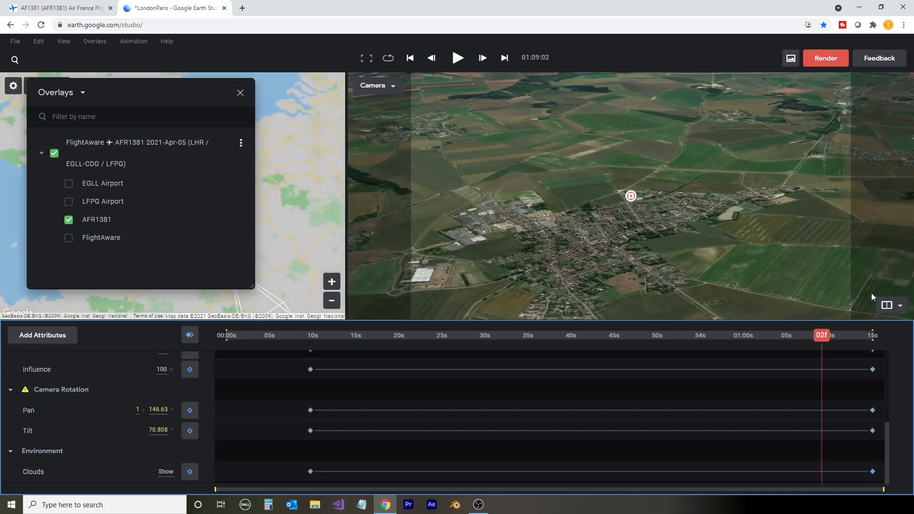
left_click(898, 305)
left_click(899, 325)
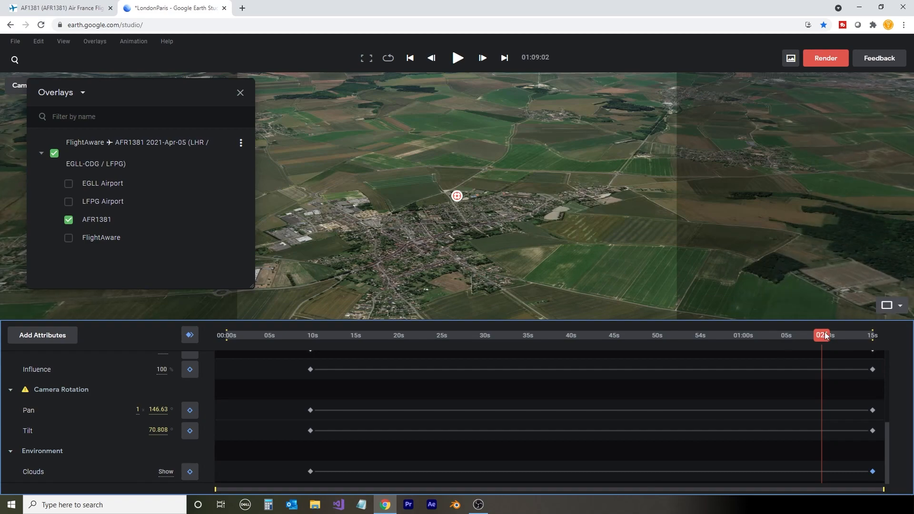
left_click_drag(826, 336, 553, 349)
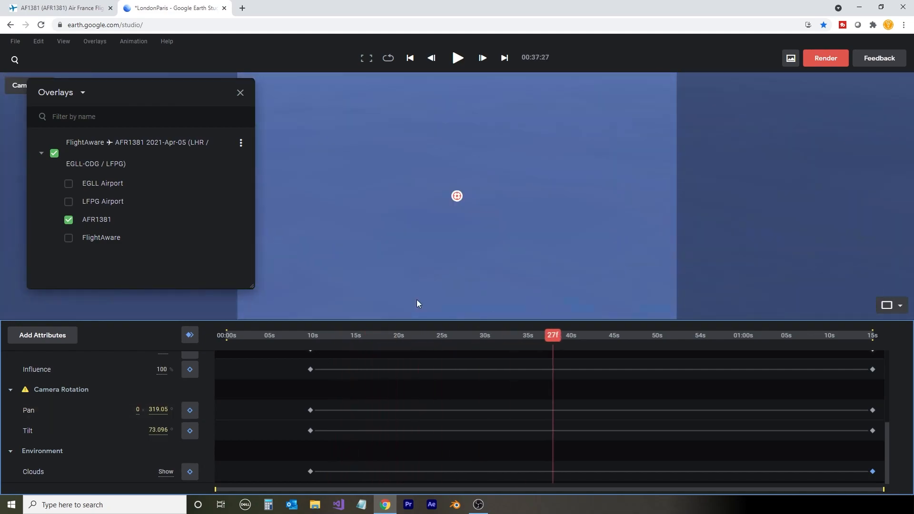
- Zoom the camera out to a top-down view of the English Channel and set the camera target on the flight track there
middle_click_drag(519, 206, 515, 287)
scroll(522, 259, "down", 10)
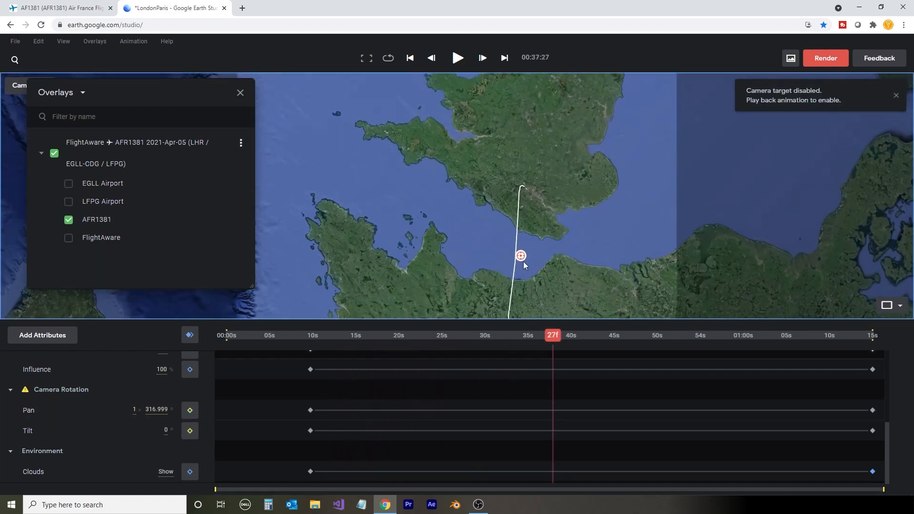
scroll(521, 263, "up", 5)
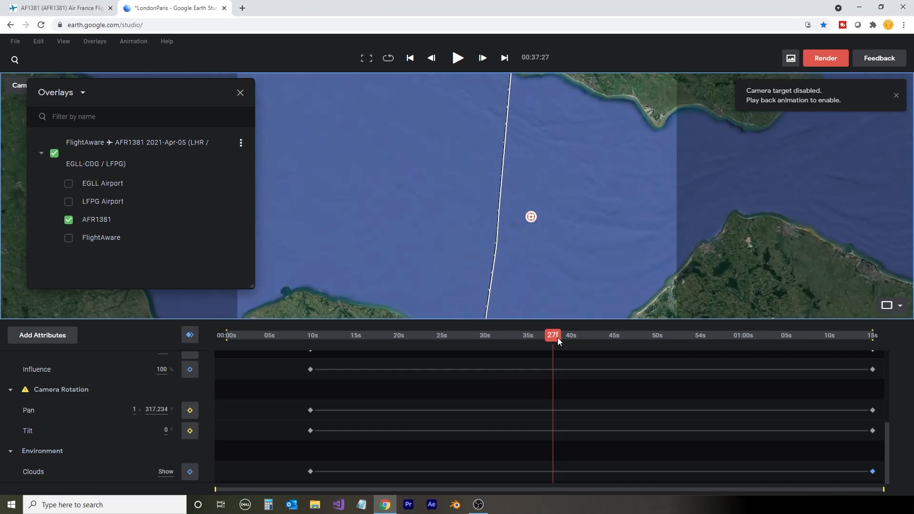
right_click(500, 195)
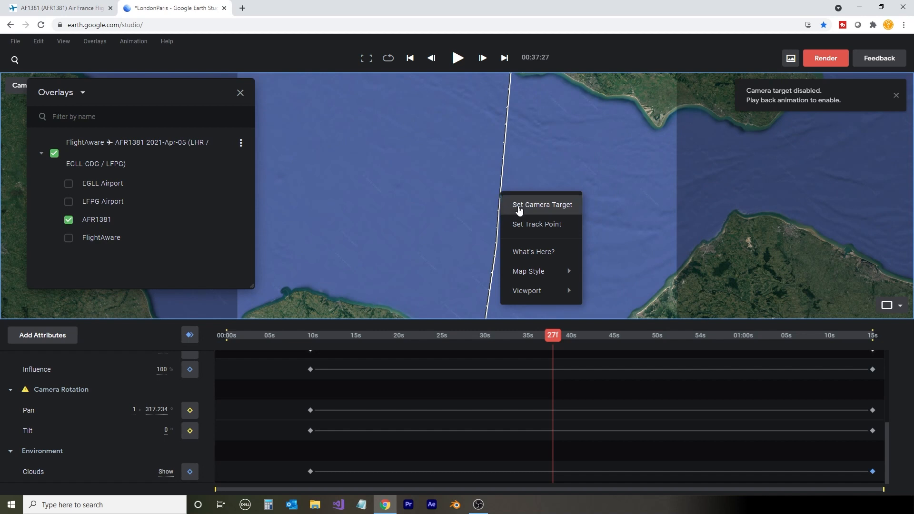
left_click(518, 206)
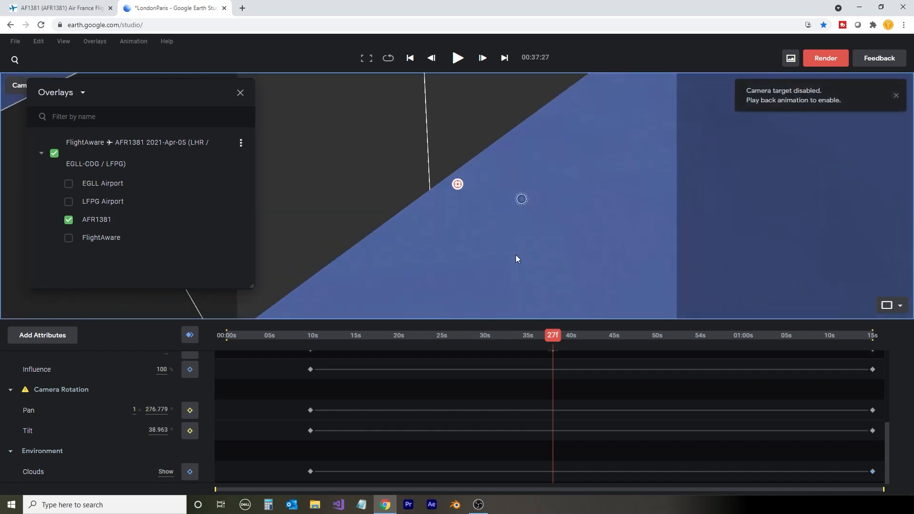
- Turn the camera to view the track from the side and raise the camera target's altitude to 7690 m, level with the track's top edge
middle_click_drag(517, 259, 436, 161)
scroll(446, 174, "down", 5)
scroll(447, 173, "up", 3)
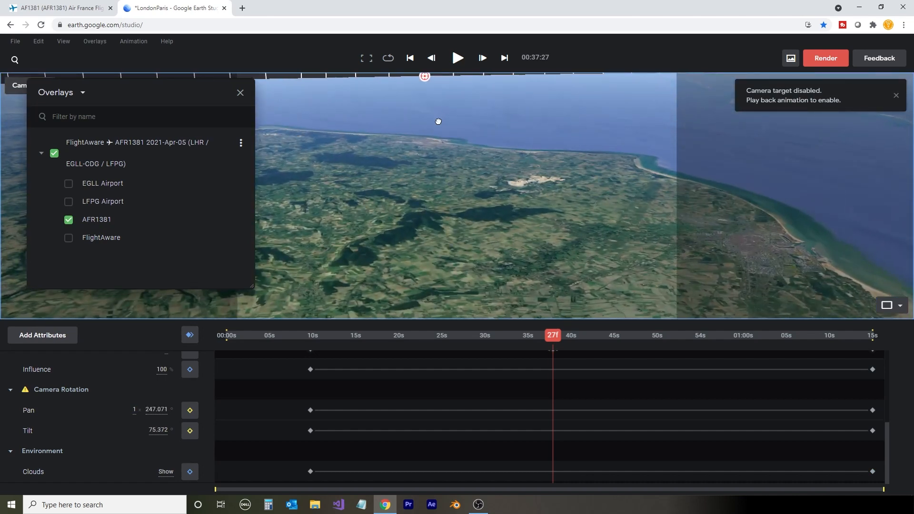
left_click_drag(439, 122, 479, 252)
mouse_move(475, 166)
left_mouse_down()
mouse_move(536, 272)
mouse_move(554, 262)
left_mouse_up()
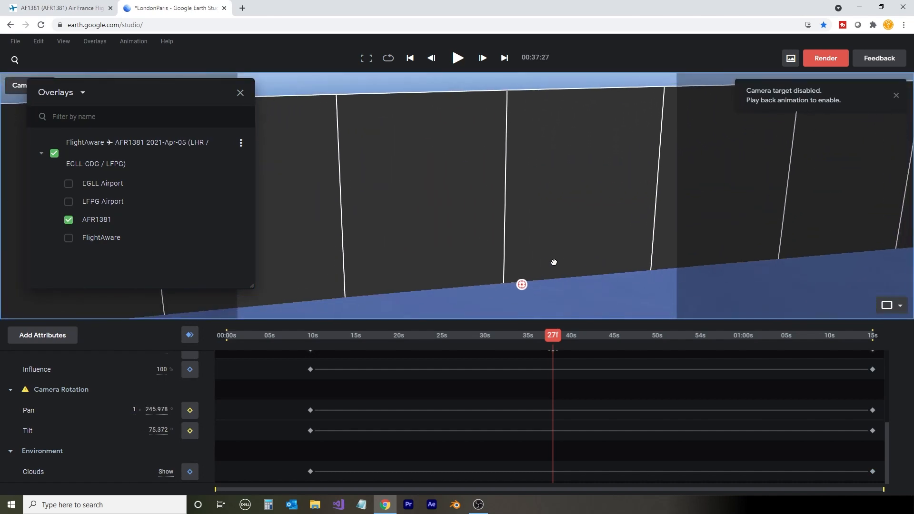
scroll(113, 398, "up", 3)
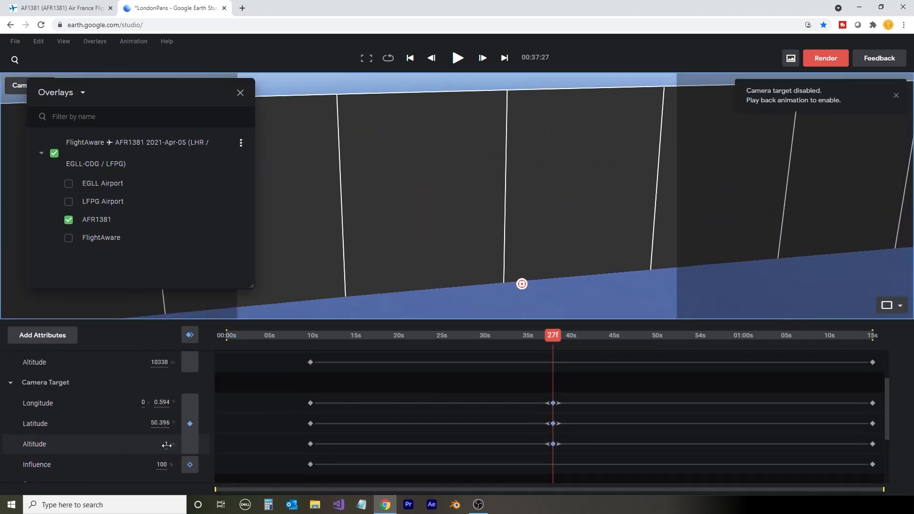
left_click_drag(166, 445, 643, 408)
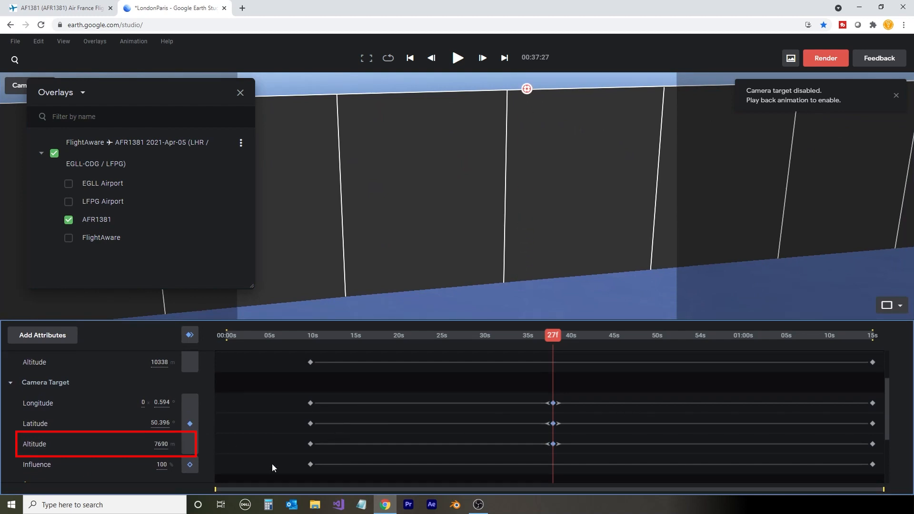
- Move the playhead to 00:22:25 and close the Overlays window covering the camera view
left_click(415, 336)
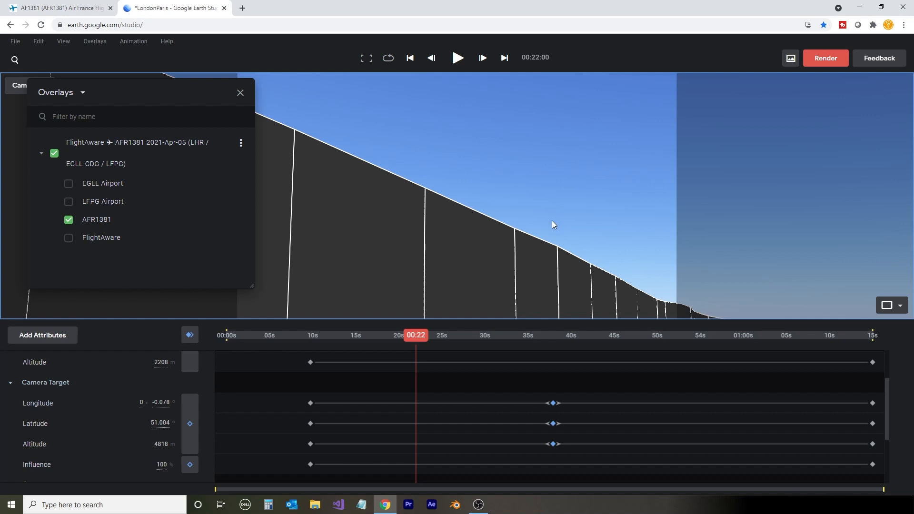
left_click(423, 335)
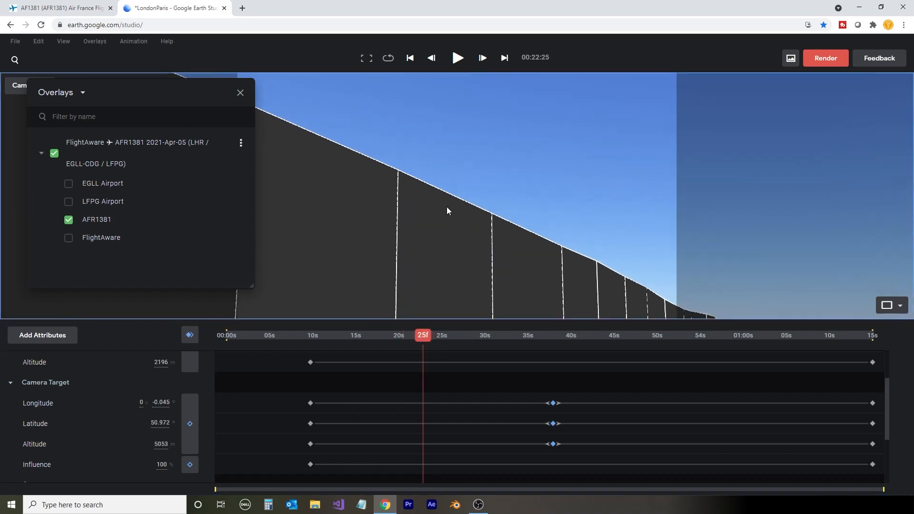
left_click(241, 92)
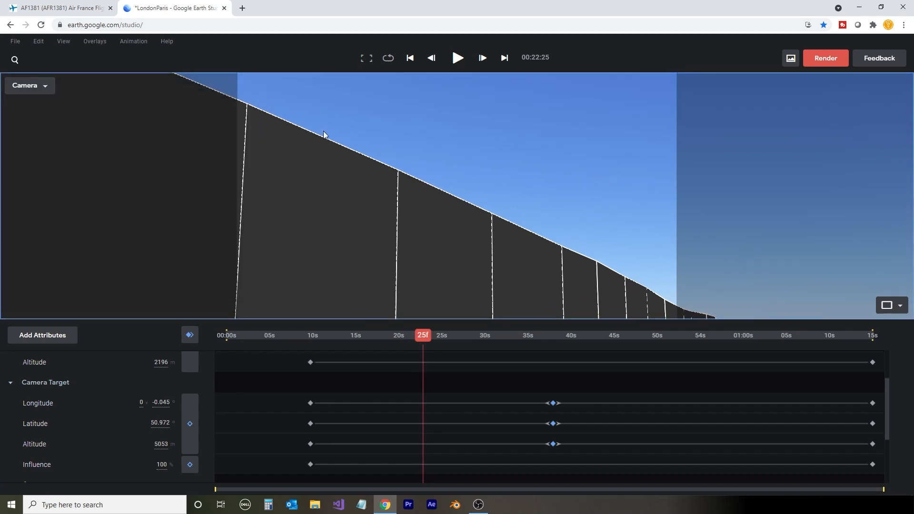
- Check how the camera frames the flight track at 00:59:17 and 01:10:23
left_click(62, 8)
left_click(141, 11)
left_click(739, 341)
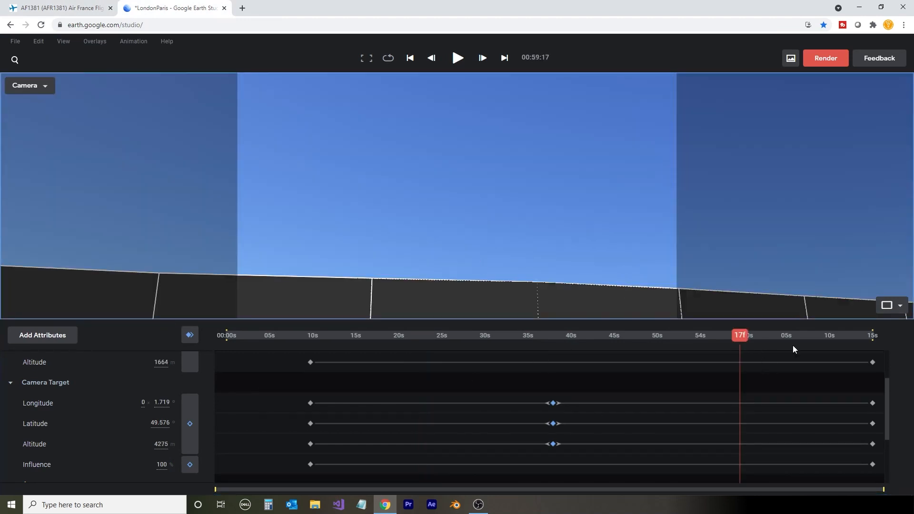
left_click(836, 339)
left_click_drag(556, 268, 448, 208)
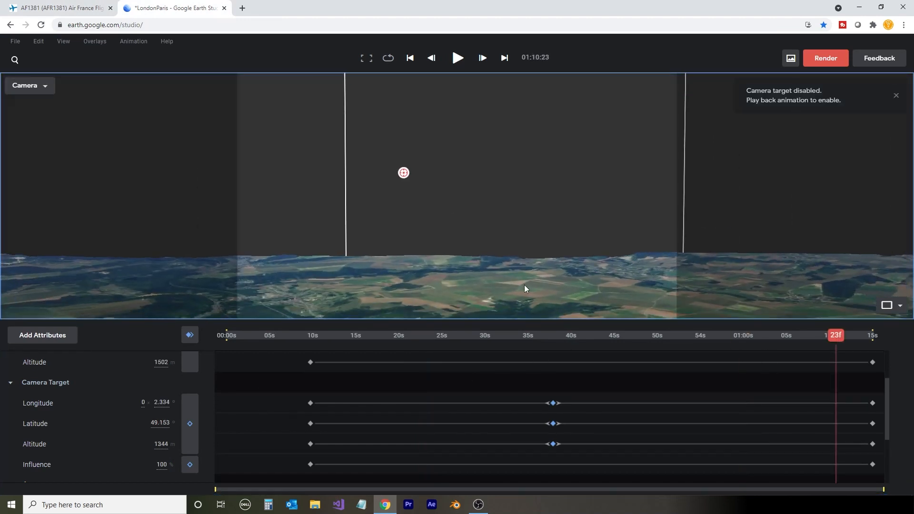
- Return the playhead to 00:37:26 and raise the camera position's altitude so the camera looks down on the track
left_click(552, 337)
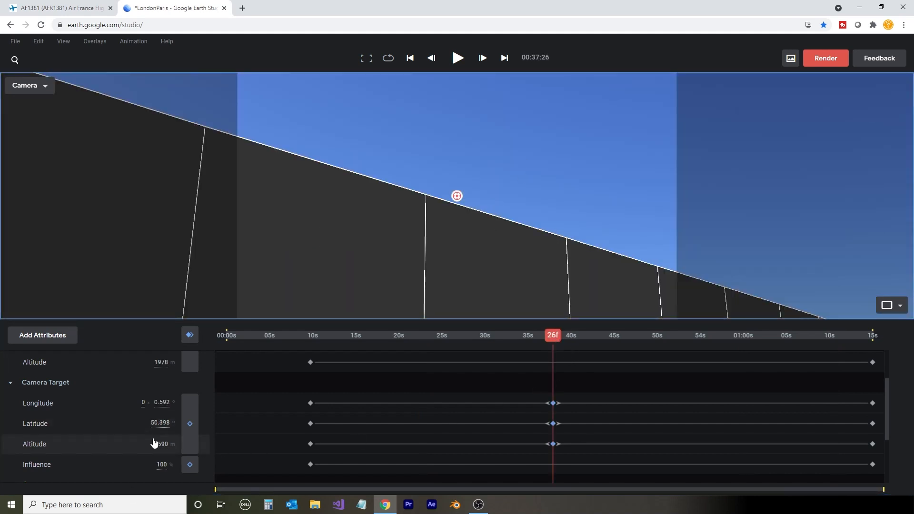
scroll(143, 440, "down", 2)
scroll(112, 437, "up", 2)
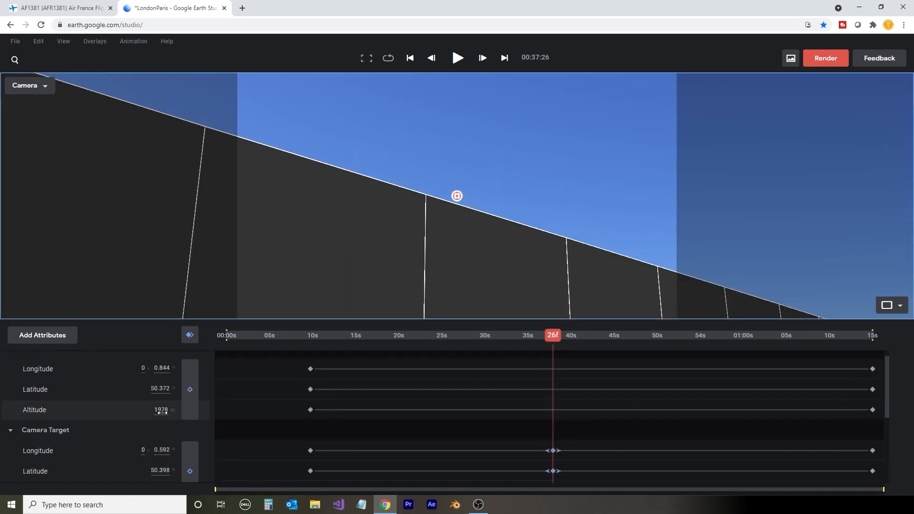
scroll(162, 436, "up", 1)
left_click_drag(165, 436, 681, 429)
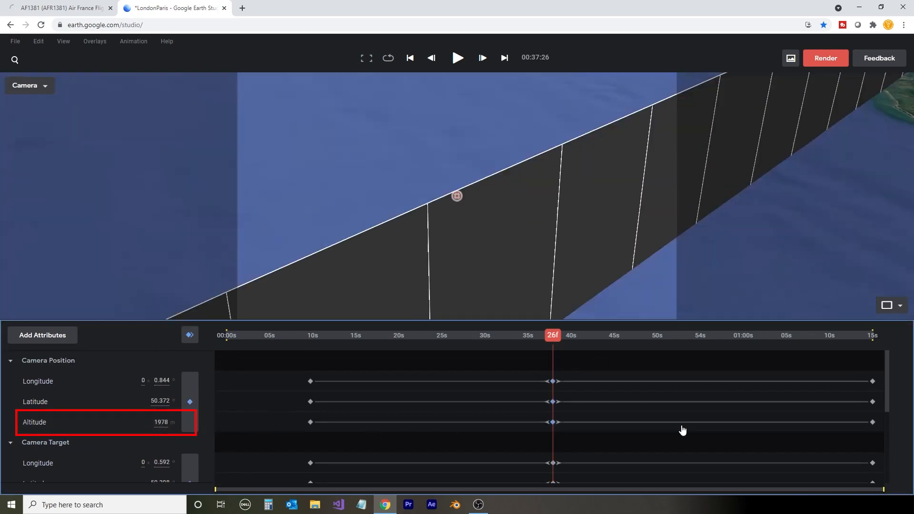
- Pull the camera back to a wide oblique view over the English Channel at 165 km altitude and keyframe all attributes at 00:37:26
left_click_drag(513, 221, 481, 134)
scroll(484, 150, "down", 10)
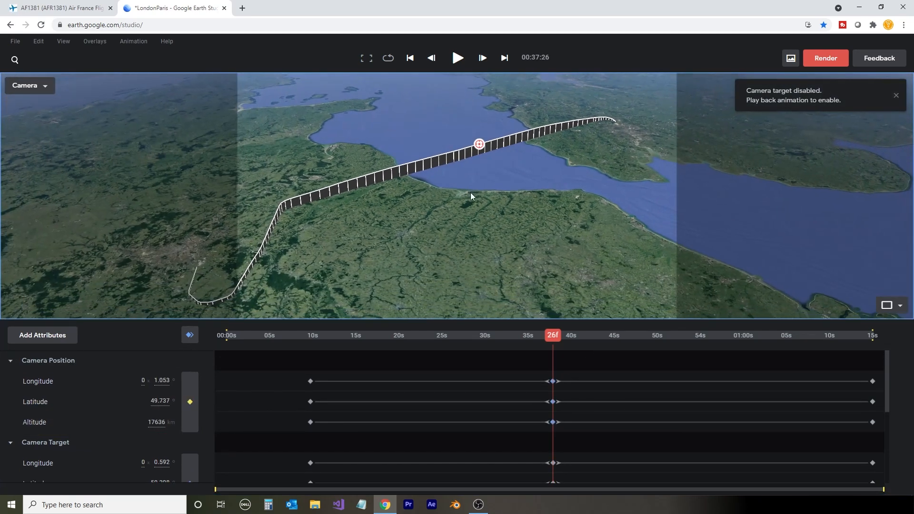
left_click_drag(471, 192, 426, 281)
scroll(464, 229, "up", 4)
scroll(465, 230, "down", 4)
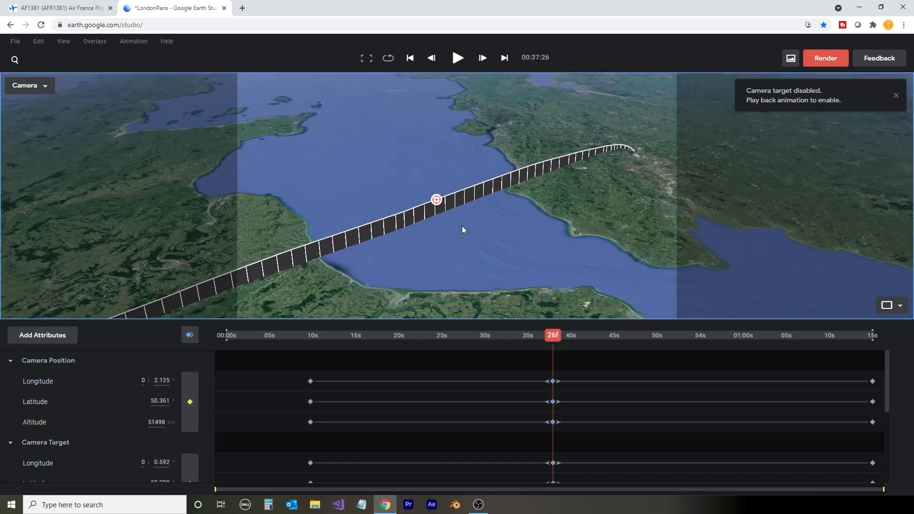
left_click_drag(464, 230, 475, 239)
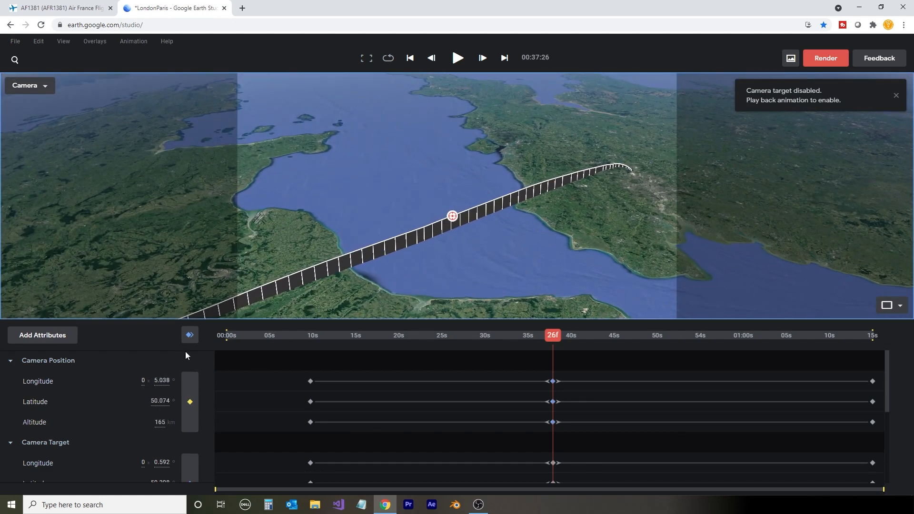
left_click(190, 337)
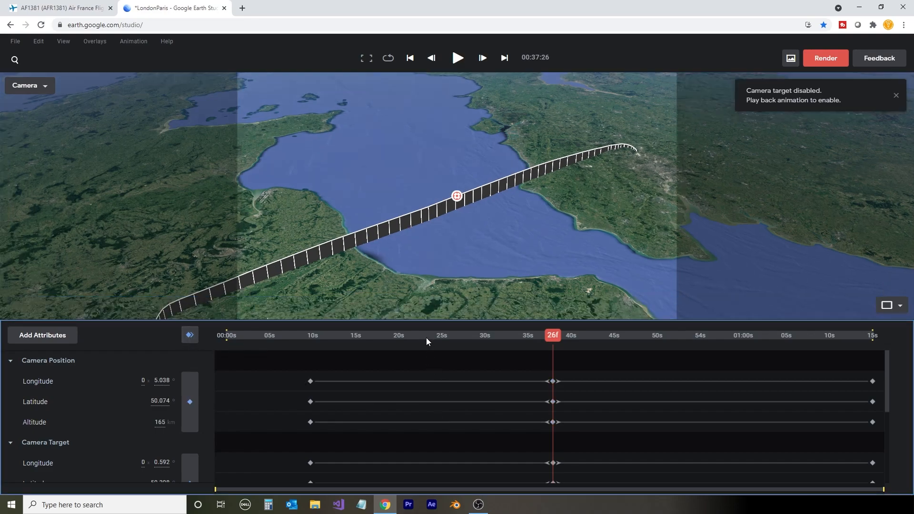
- At 00:23:03, view the English south coast from above and set the camera target where the flight track crosses it
left_click(427, 339)
middle_click_drag(515, 295, 696, 324)
middle_click_drag(416, 275, 370, 274)
left_click_drag(370, 273, 417, 255)
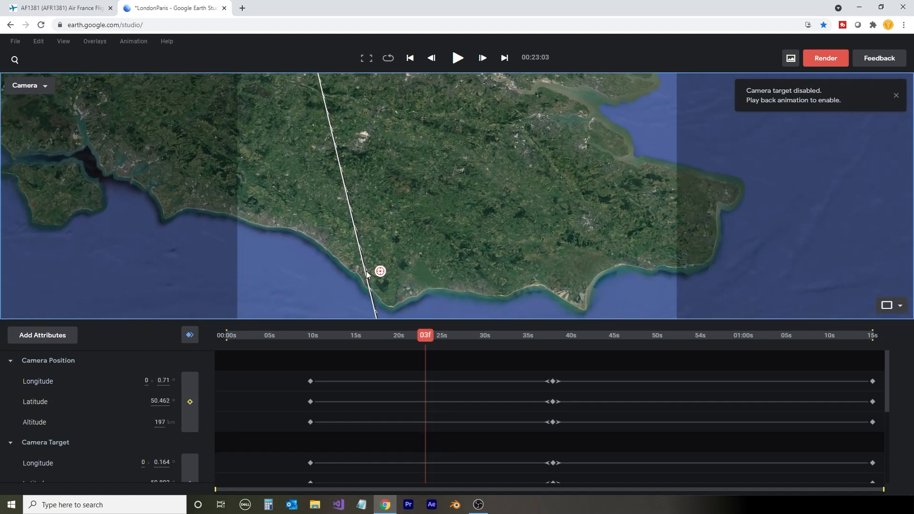
right_click(365, 273)
left_click(374, 282)
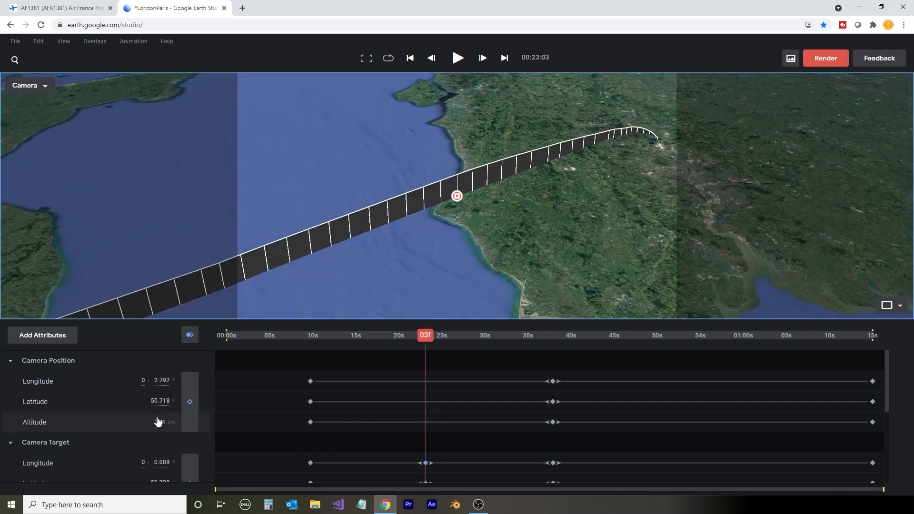
- Raise the camera target's altitude to 7662 m, level with the track's top edge, and keyframe all attributes at 00:23:03
scroll(138, 447, "down", 1)
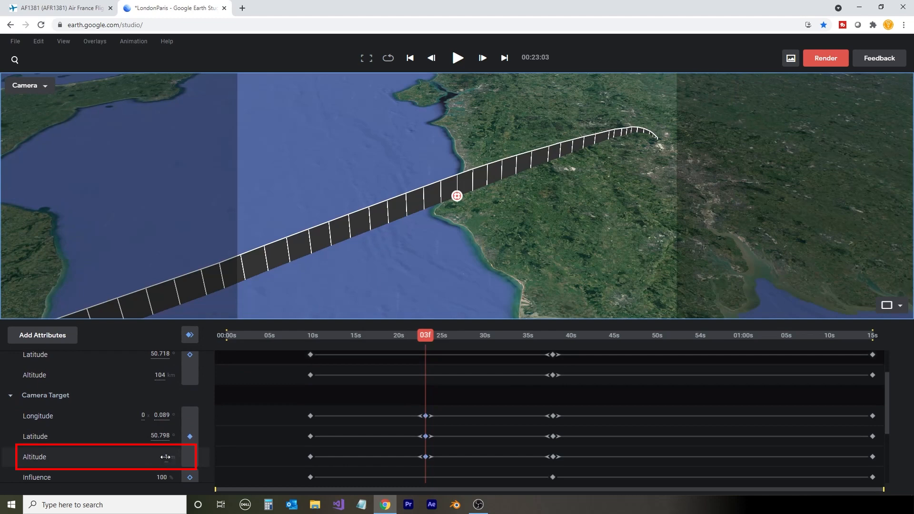
left_click_drag(165, 457, 633, 422)
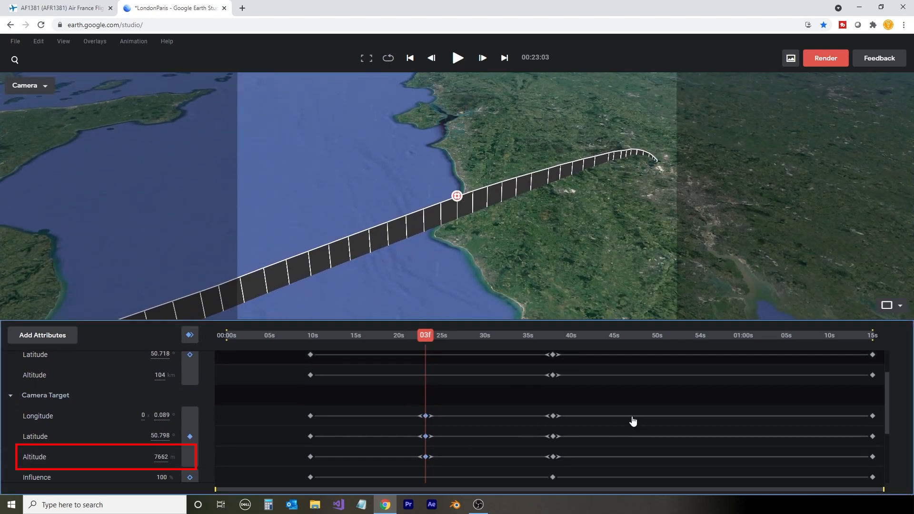
left_click(190, 336)
- At 01:03:05, set the camera target on the track's bend in northern France, raised to 5034 m, and keyframe all attributes
left_click_drag(424, 335, 783, 359)
left_click_drag(430, 223, 433, 241)
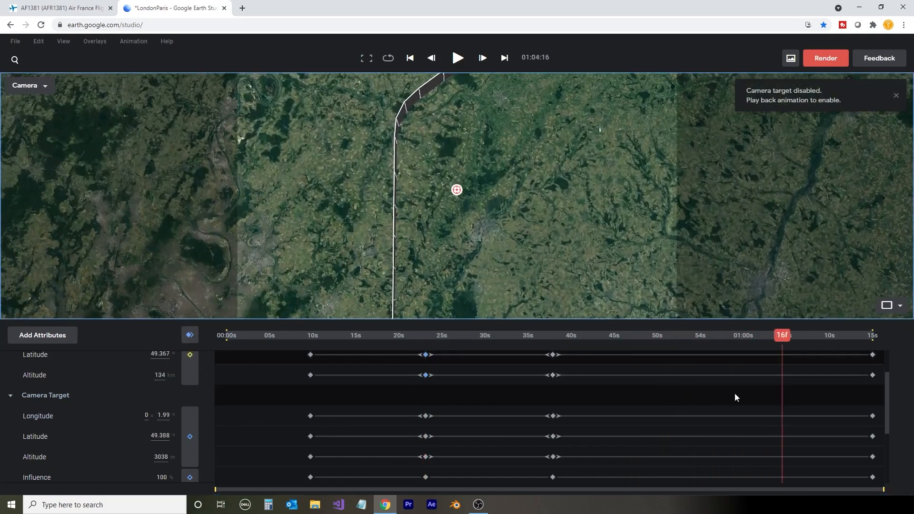
left_click_drag(781, 335, 771, 338)
left_click_drag(401, 238, 400, 226)
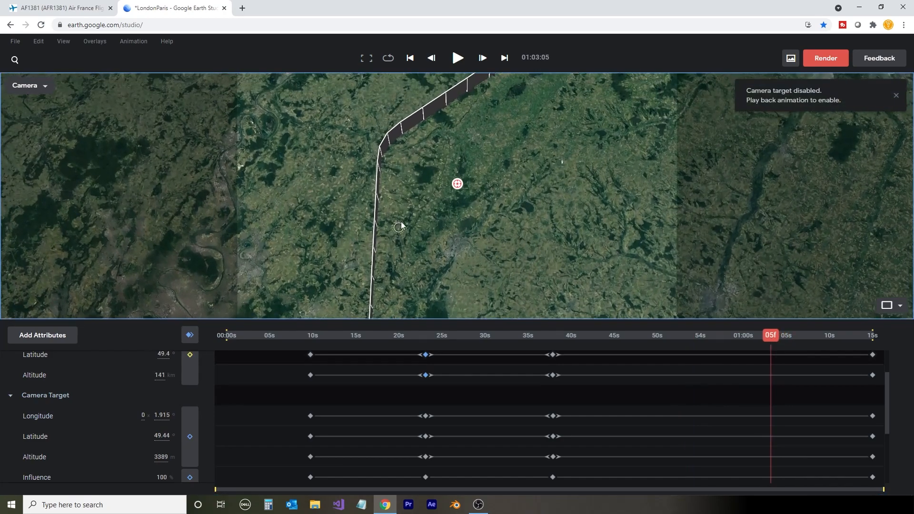
left_click_drag(400, 132, 409, 161)
right_click(400, 133)
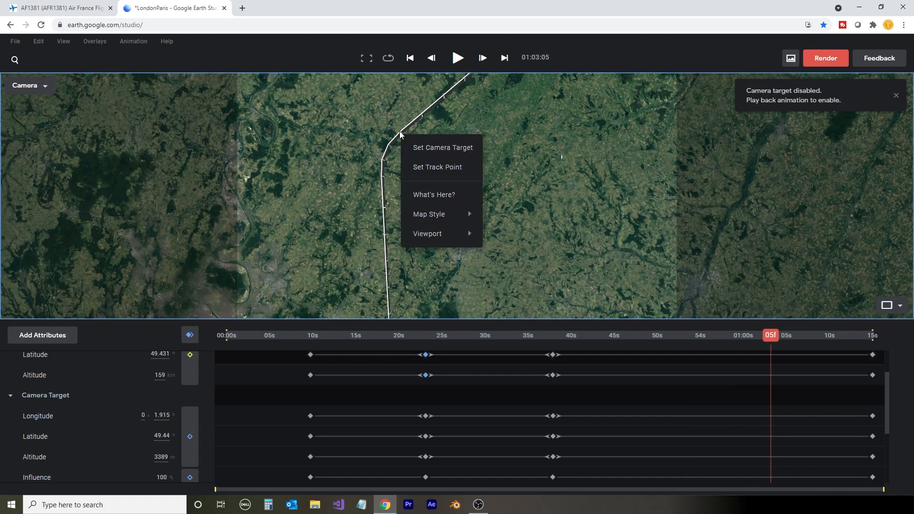
left_click(429, 151)
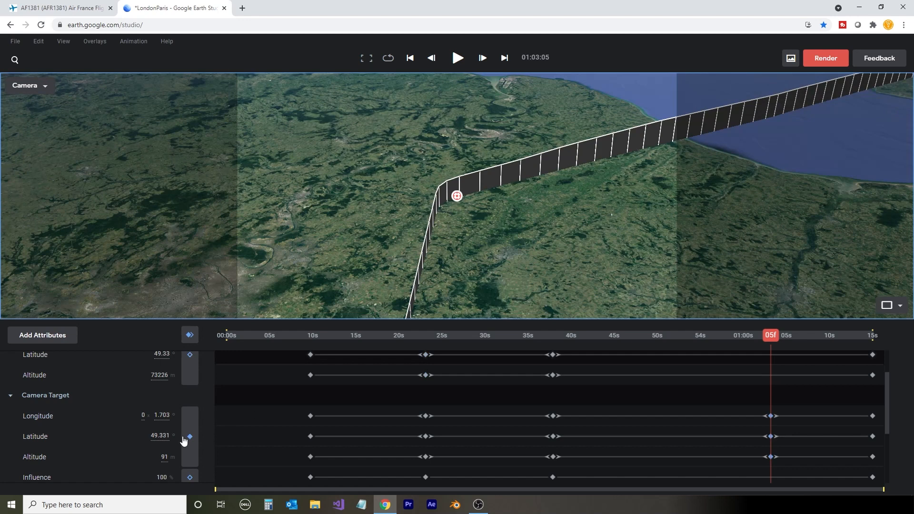
left_click_drag(164, 458, 520, 421)
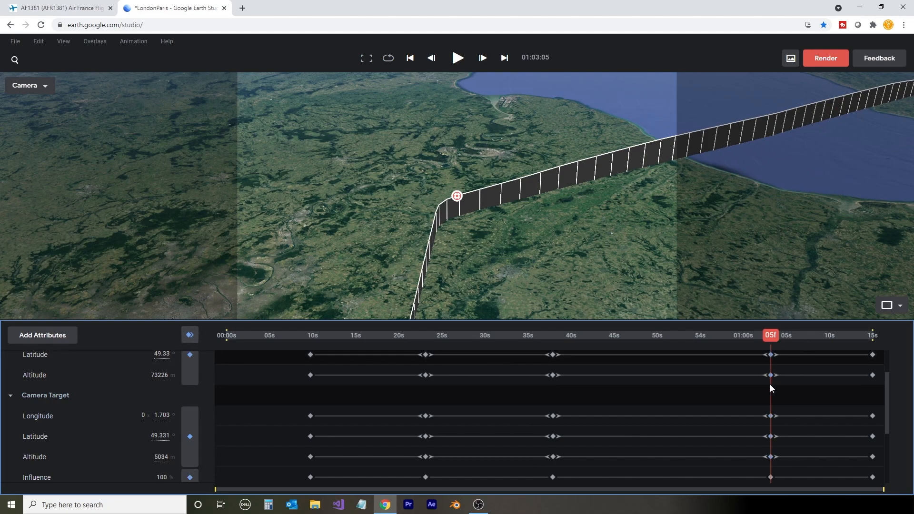
- At 01:10:13, set the camera target on the track's descending stretch northeast of Paris, with its altitude at 4444 m, viewed from the side
left_click(834, 339)
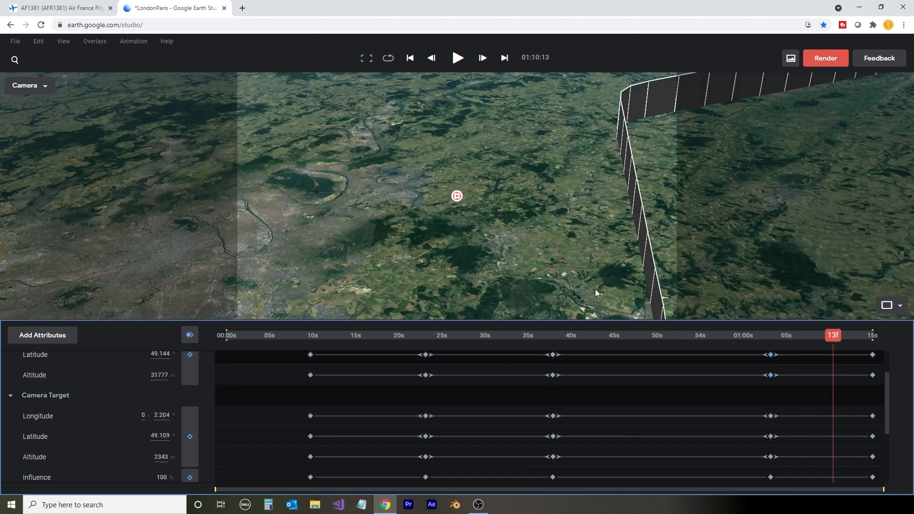
middle_click_drag(584, 228, 583, 297)
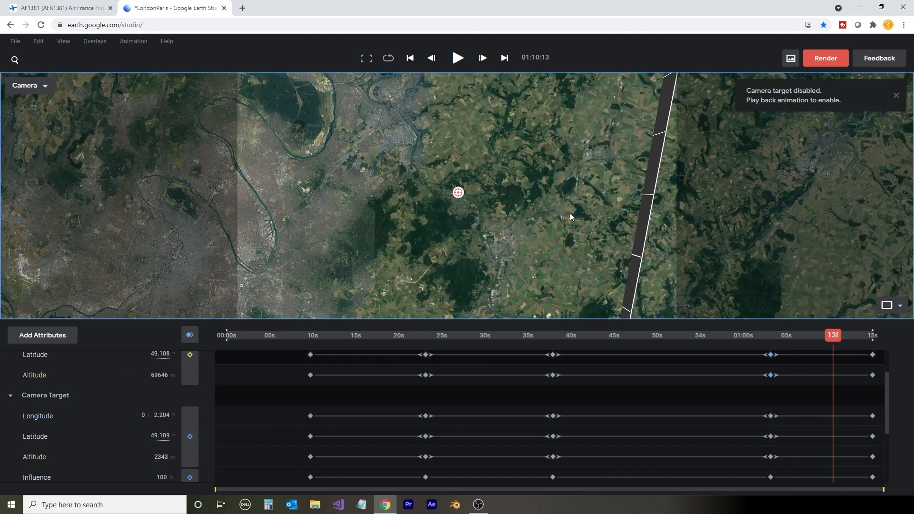
left_click_drag(567, 215, 488, 187)
right_click(570, 162)
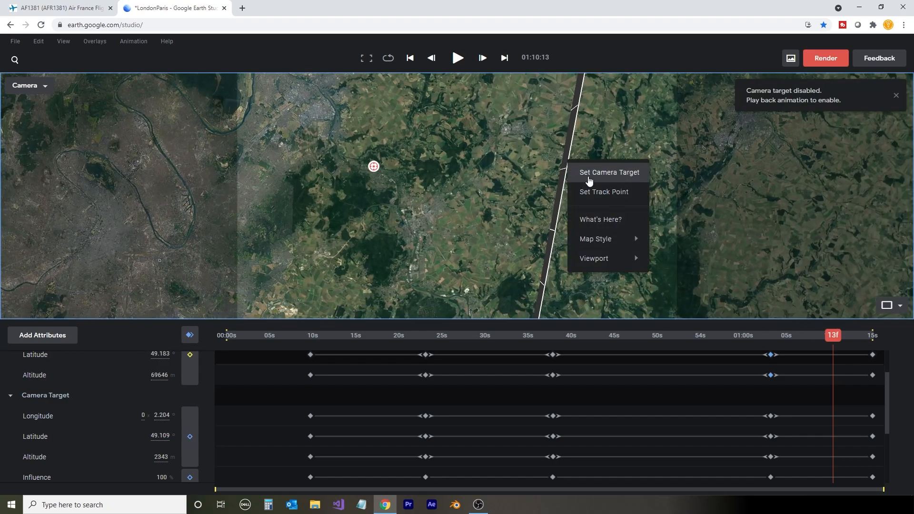
left_click(587, 173)
middle_click_drag(587, 176, 286, 332)
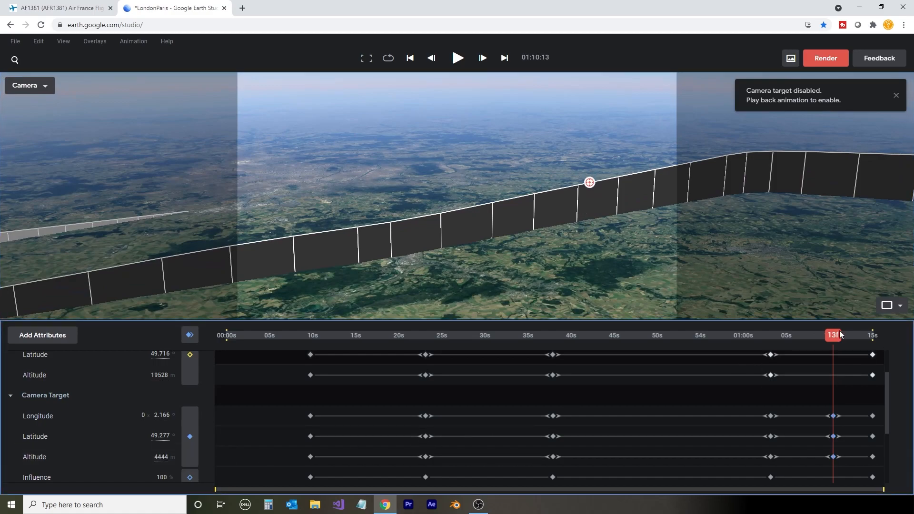
- Examine the track's final approach to the Paris airport from above at 01:14:14
left_click_drag(838, 330, 868, 352)
scroll(533, 235, "down", 10)
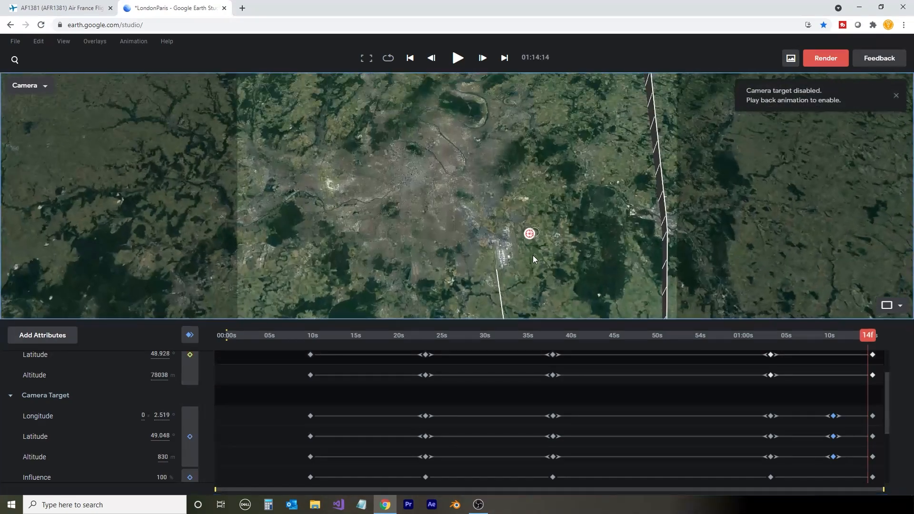
left_click_drag(502, 299, 486, 220)
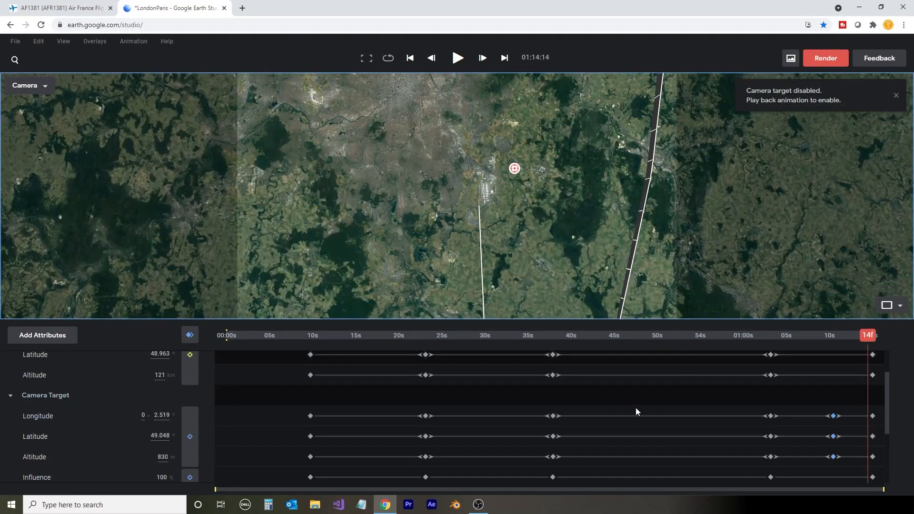
- Select the keyframes at 01:03:05 and 01:10:13 and shift them about 12 seconds earlier in the timeline
scroll(718, 452, "up", 2)
left_click_drag(726, 360, 828, 480)
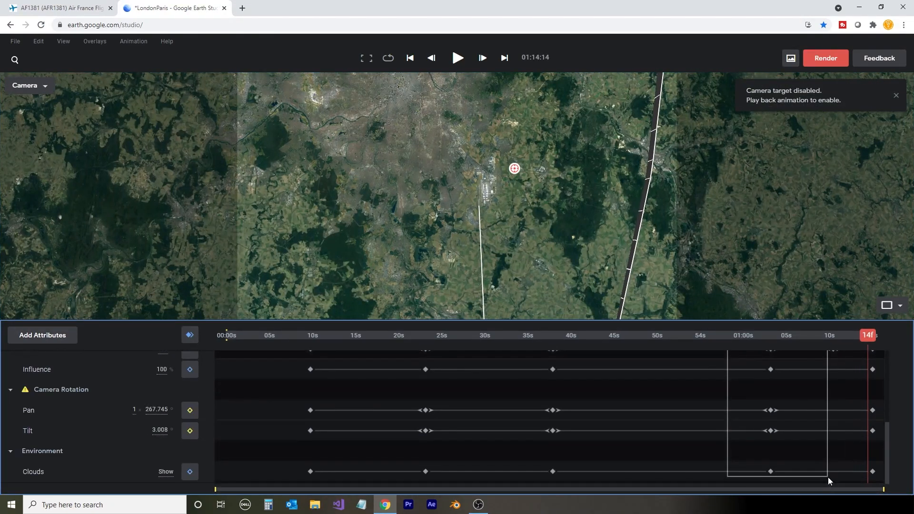
left_click_drag(771, 432, 669, 432)
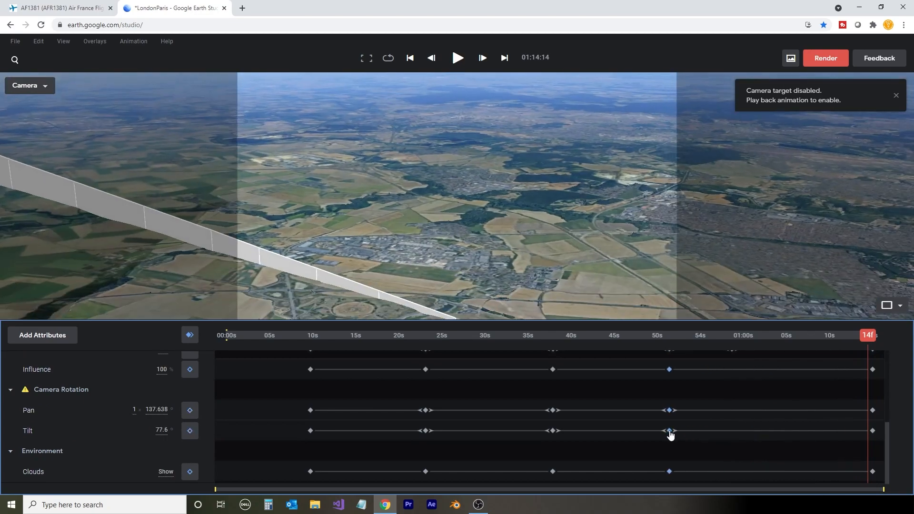
- Align the playhead with the shifted camera target keyframe at 00:58:15 and keyframe all attributes there
left_click_drag(716, 336, 733, 343)
scroll(715, 391, "up", 2)
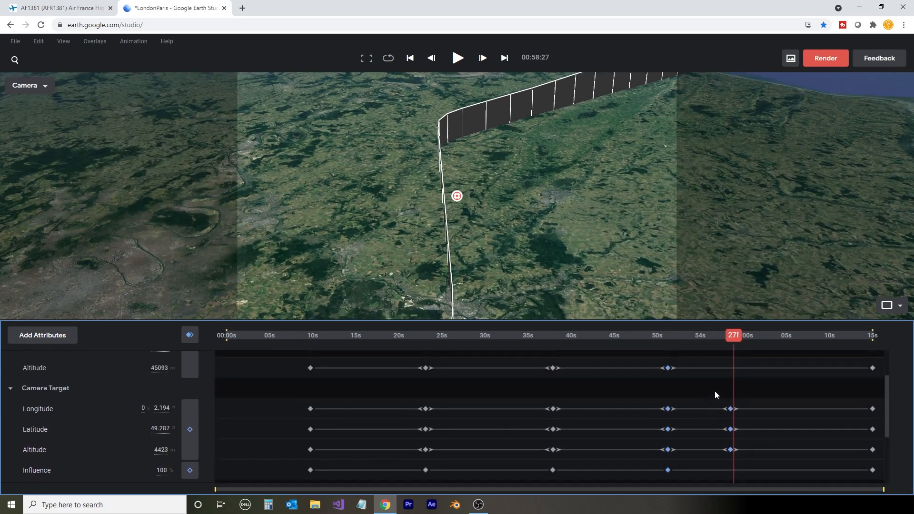
key("j")
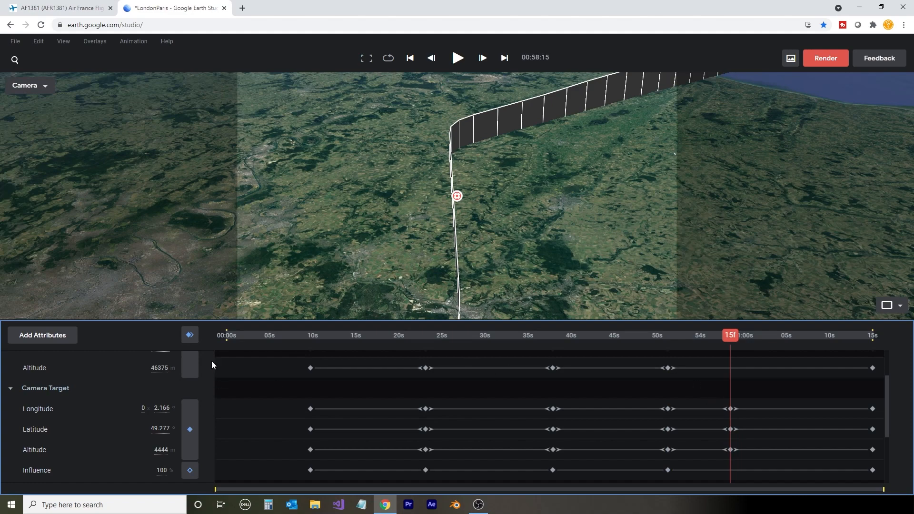
left_click_drag(464, 298, 464, 260)
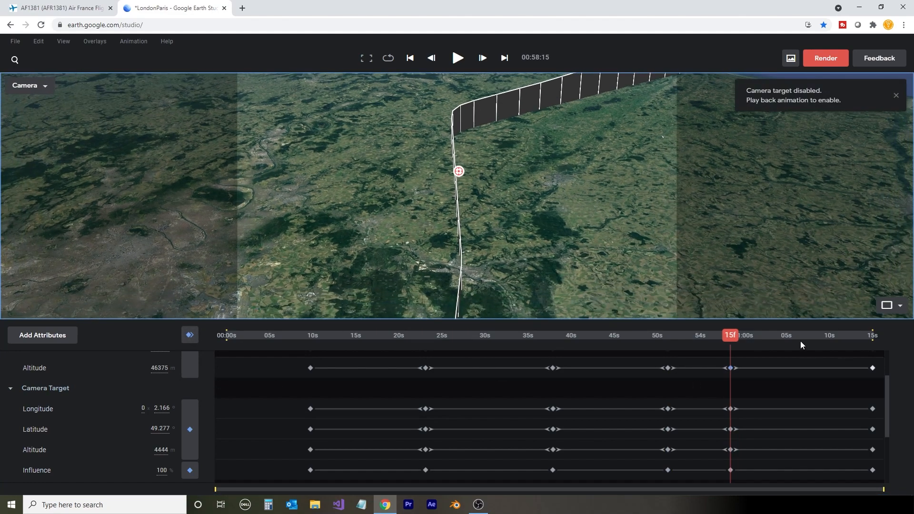
- At 01:09:27, set the camera target on the track's bend east of Paris, at longitude 3.115 and latitude 49.117
left_click(800, 340)
left_click_drag(525, 242, 460, 134)
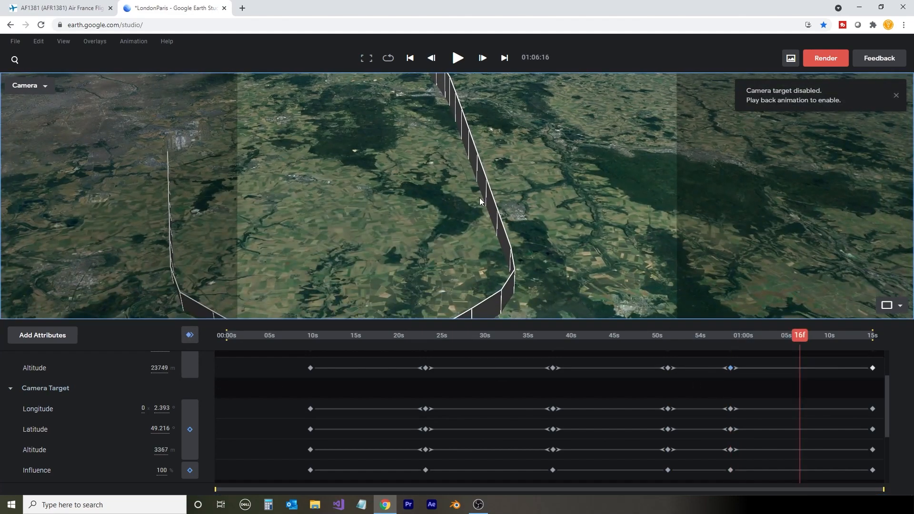
middle_click_drag(478, 203, 415, 165)
scroll(427, 227, "down", 10)
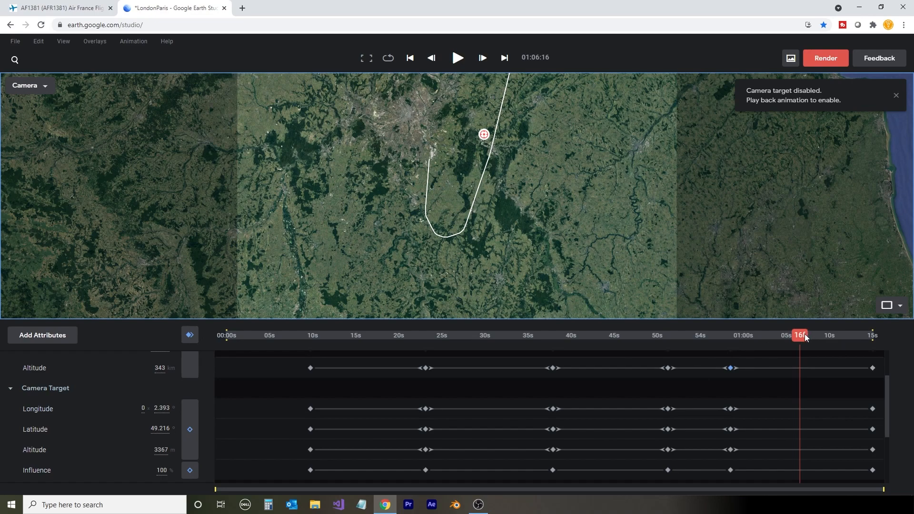
left_click_drag(800, 335, 829, 338)
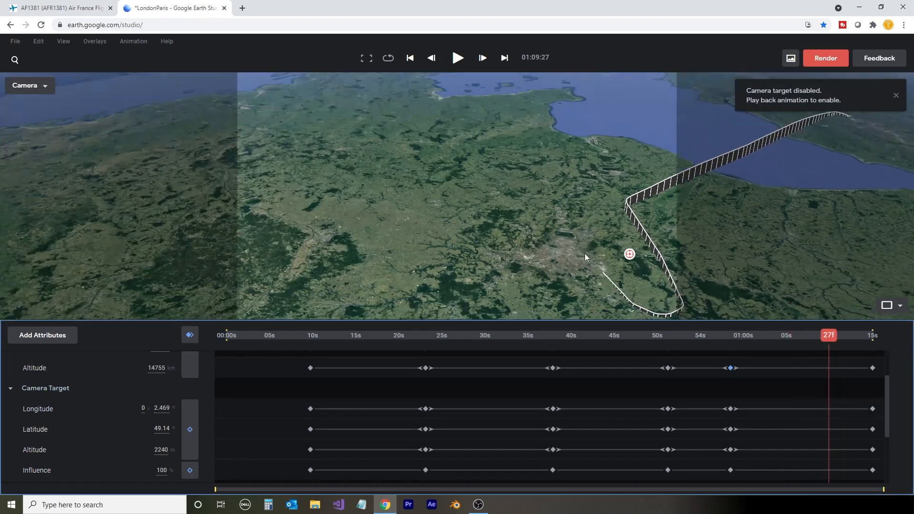
right_click(623, 299)
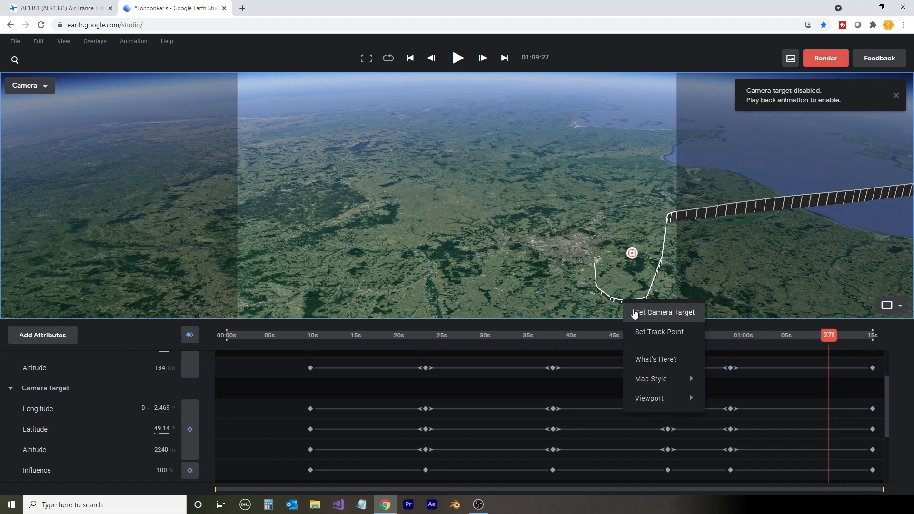
left_click(634, 312)
right_click(456, 141)
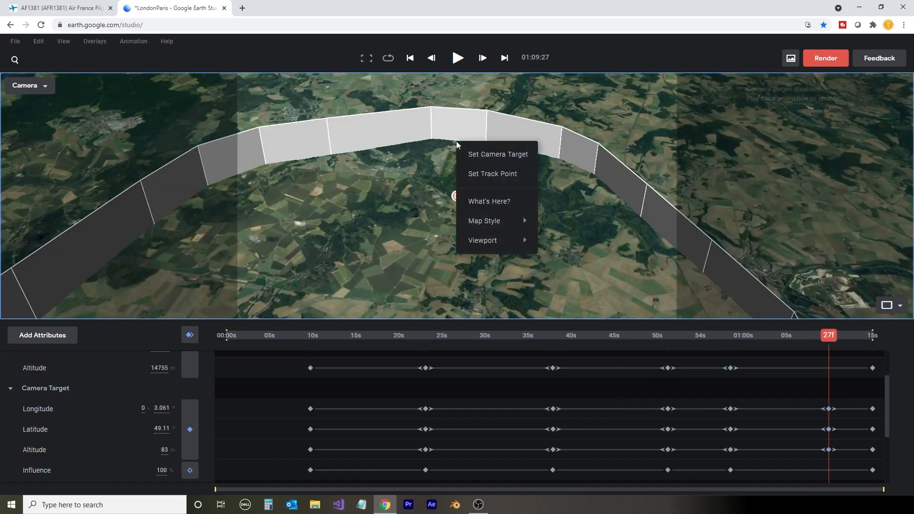
left_click(464, 148)
right_click(455, 137)
left_click(467, 147)
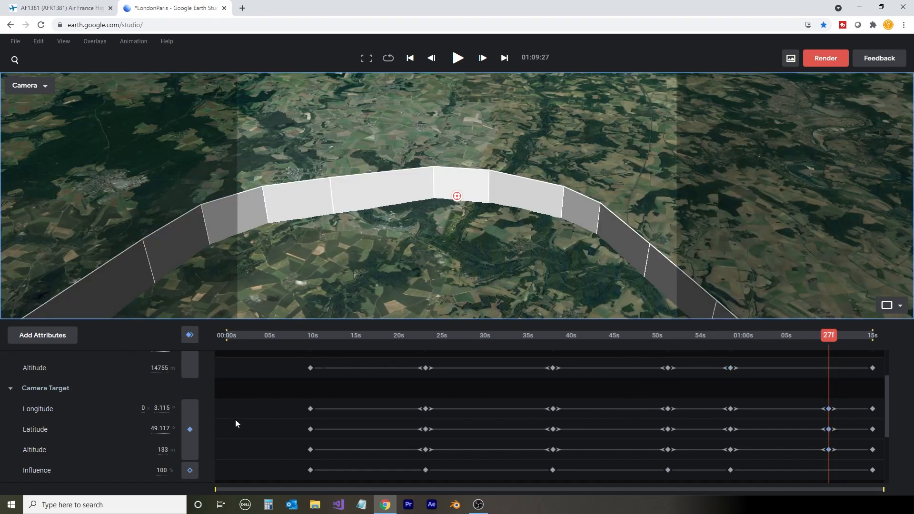
- Raise the camera target's altitude at 01:09:27 up to the track's height and review the motion back to about 27 s
left_click_drag(163, 450, 286, 448)
middle_click_drag(443, 207, 233, 220)
middle_click_drag(514, 210, 490, 166)
left_click(822, 337)
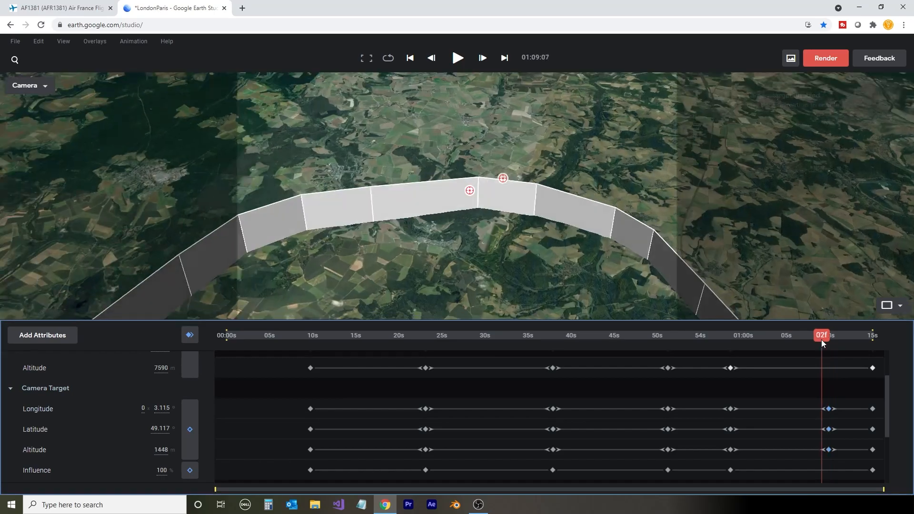
left_click_drag(821, 339, 461, 394)
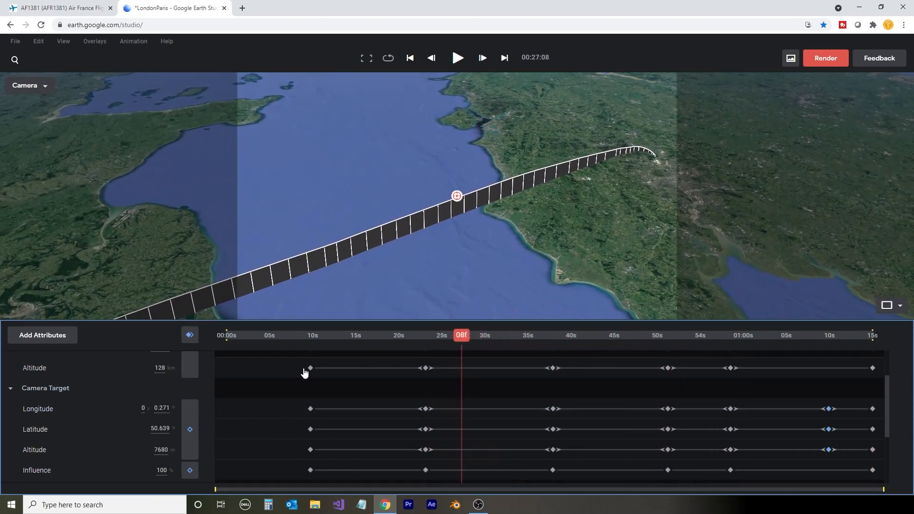
- At 00:12:22, set the camera target on the climbing track southwest of London, with its altitude at 3646 m
left_click_drag(468, 339, 336, 350)
scroll(528, 290, "down", 5)
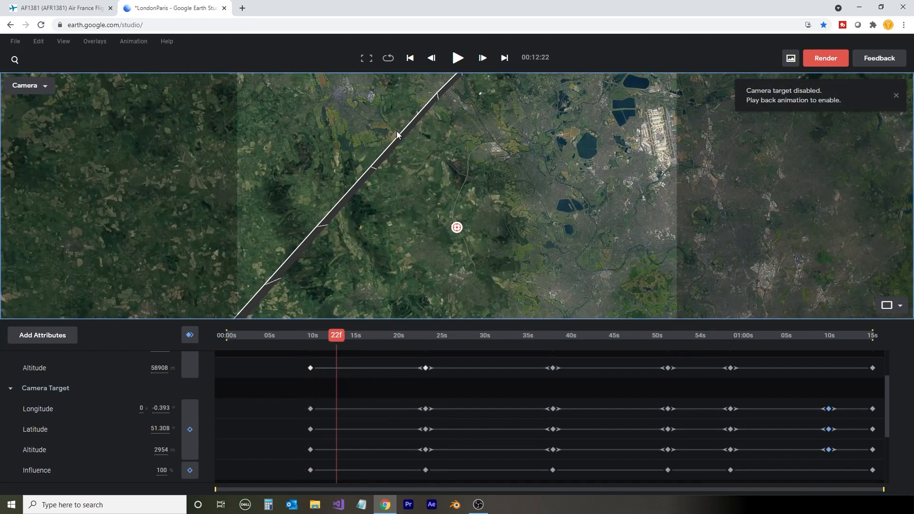
right_click(386, 147)
left_click(410, 160)
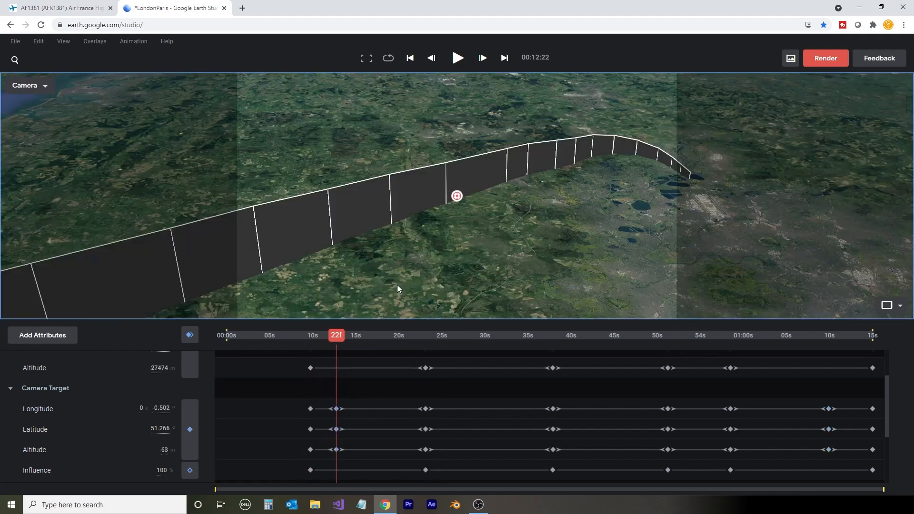
left_click_drag(162, 450, 466, 432)
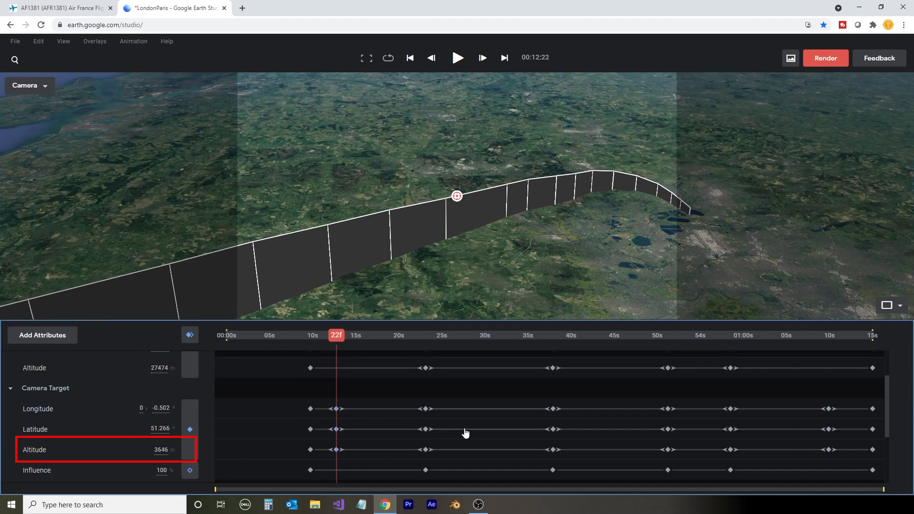
- Review the animation through to 01:15:00 and shift the camera target keyframes at 00:12:22 to about 16 s
left_click_drag(337, 335, 881, 408)
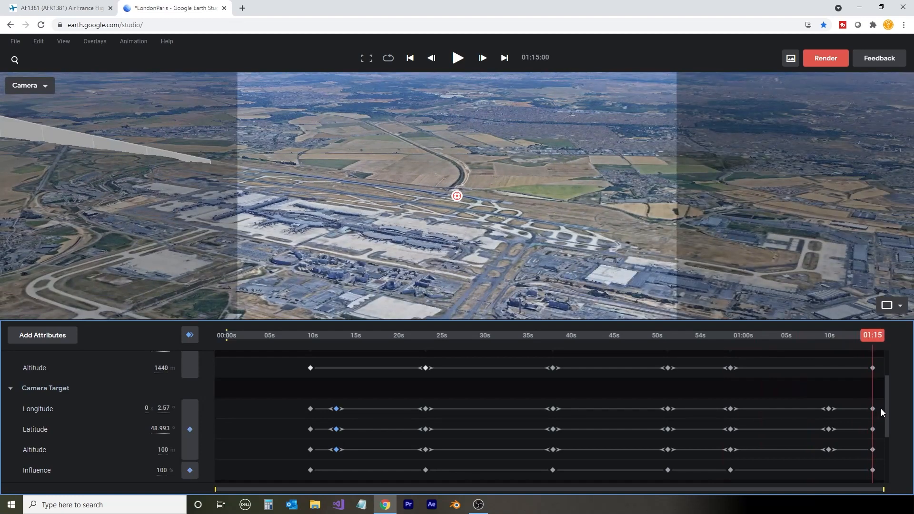
scroll(386, 393, "up", 2)
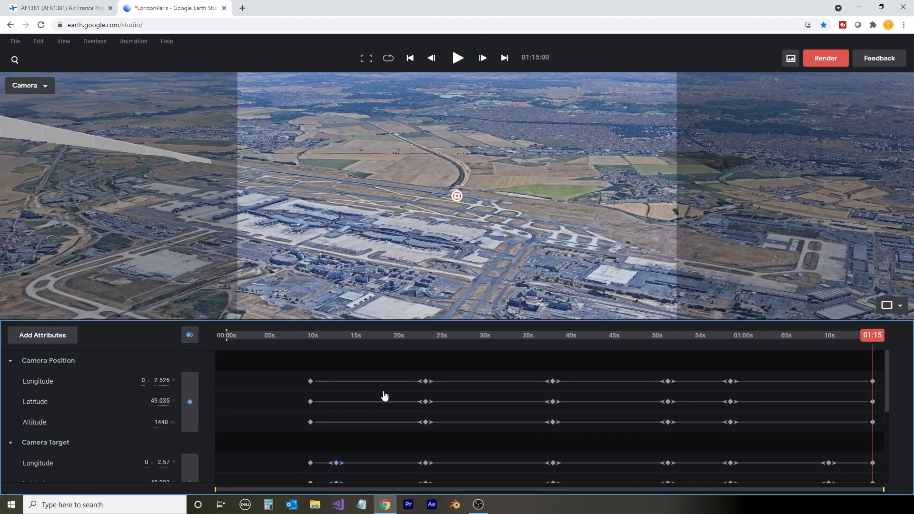
left_click_drag(370, 361, 333, 479)
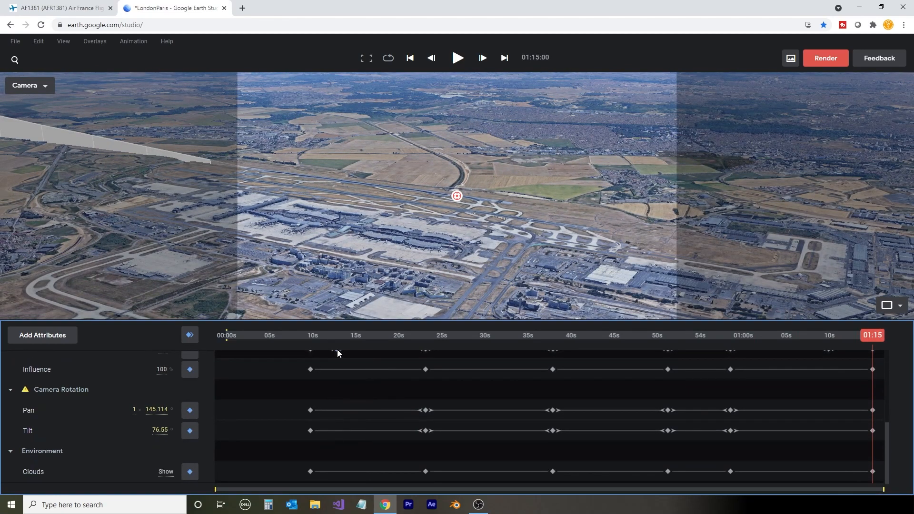
- At 00:00:00, set the camera target on the London airport and bring the camera low over its runways
left_click_drag(313, 343, 221, 344)
left_click_drag(333, 257, 472, 241)
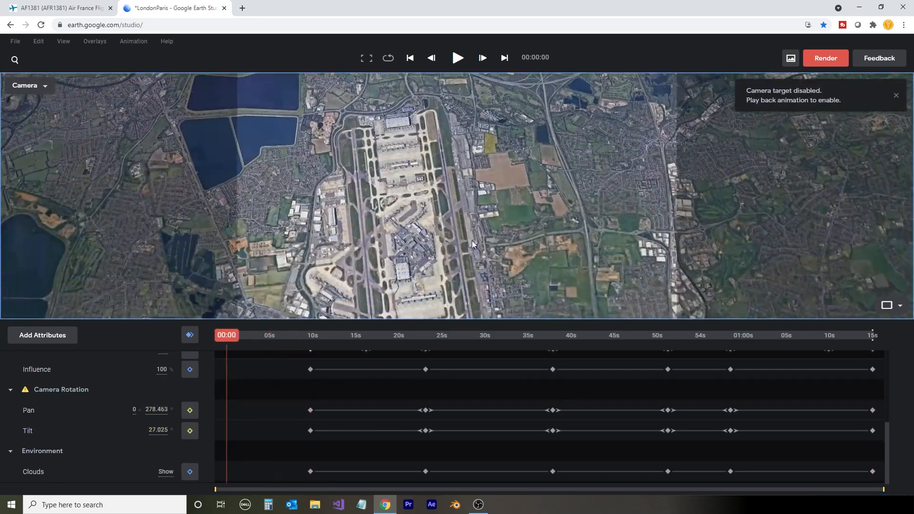
right_click(408, 212)
left_click(443, 221)
left_click(237, 336)
left_click_drag(237, 338, 102, 381)
left_click(35, 354)
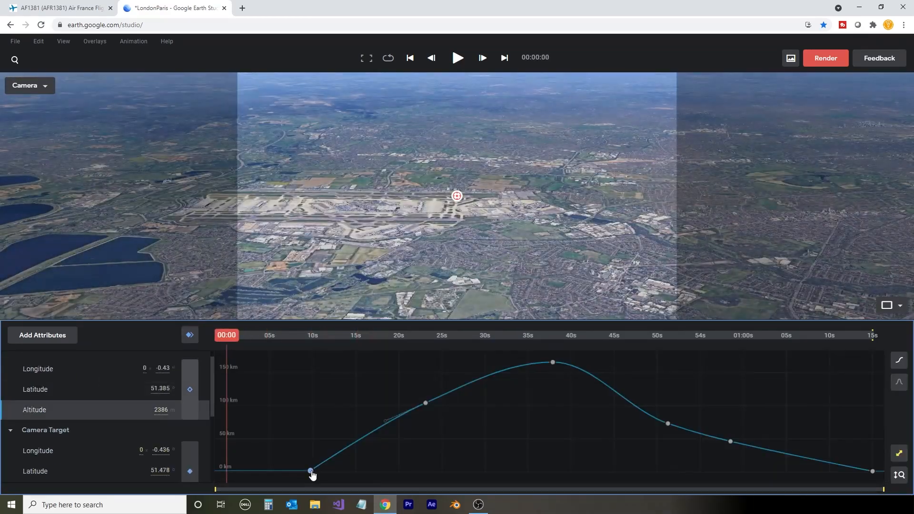
left_click_drag(424, 296, 444, 193)
- Smooth the camera position's altitude curve at the keyframes near 10 s, 23 s and 38 s
left_click_drag(280, 336, 329, 367)
left_click(311, 470)
left_click(425, 403)
left_click_drag(385, 425, 383, 431)
left_click(553, 362)
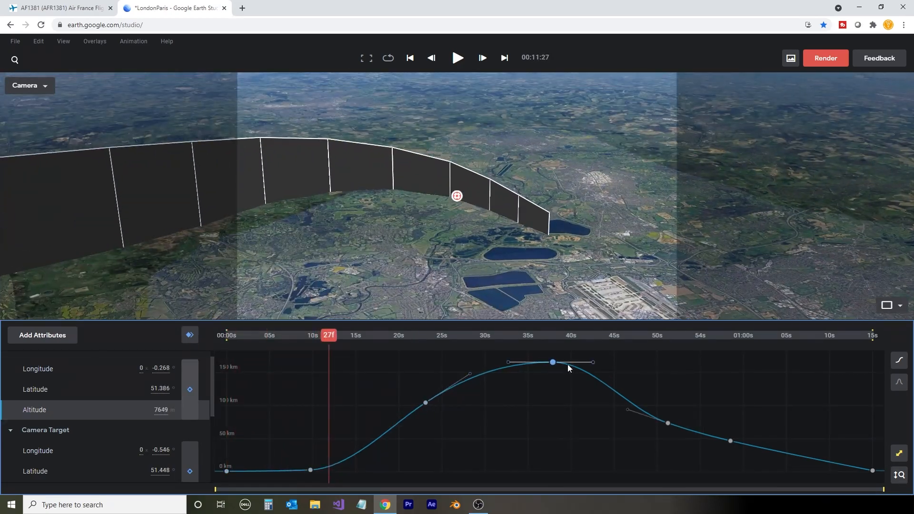
- Smooth the camera position's latitude and longitude curves through their keyframes
left_click_drag(328, 336, 349, 372)
left_click(35, 389)
left_click(311, 366)
left_click(668, 458)
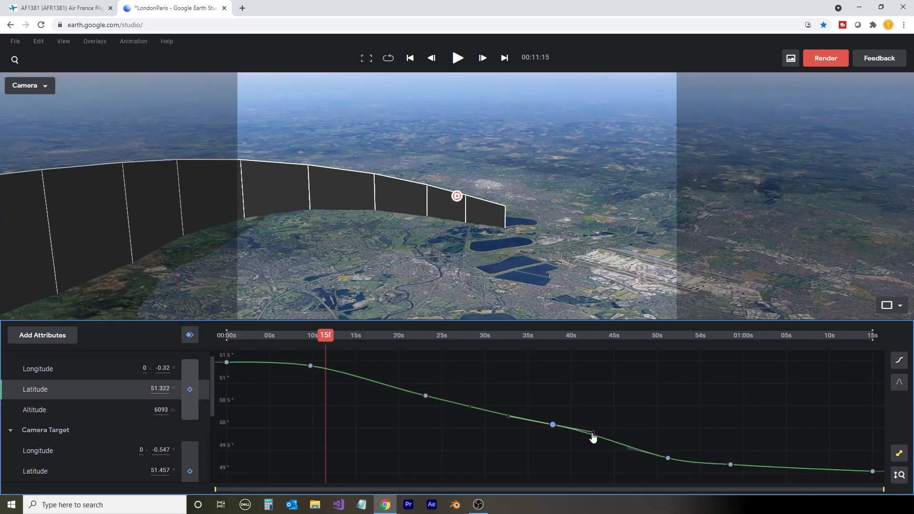
left_click(71, 369)
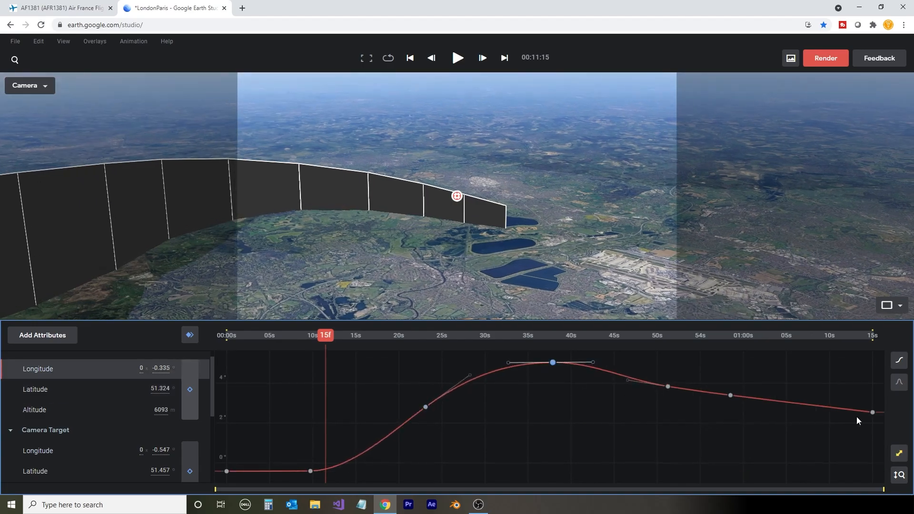
- Lengthen and flatten the outgoing curve handle of the camera position's altitude keyframe near 10 s
left_click_drag(326, 346, 321, 366)
left_click(35, 410)
left_click(311, 470)
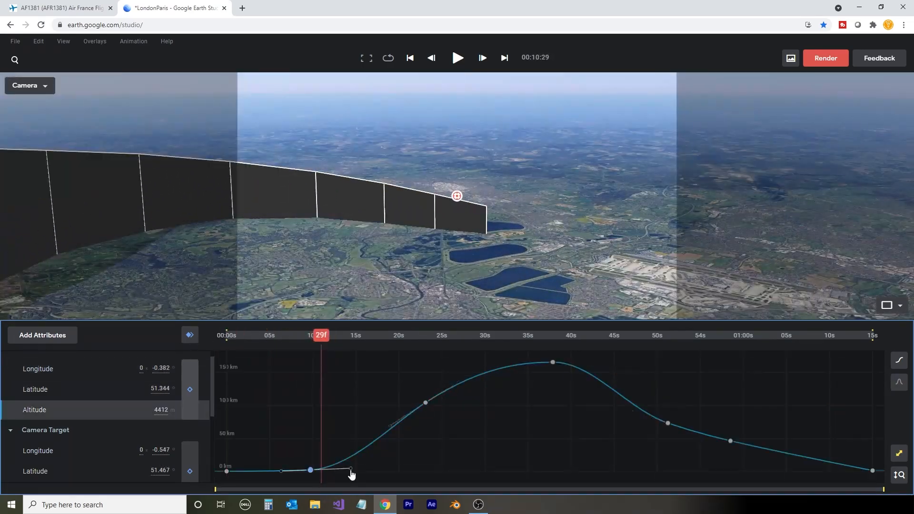
left_click_drag(351, 469, 380, 471)
- Try to change the camera target's longitude keyframe near 38 s and undo the change
left_click(71, 369)
left_click_drag(369, 371, 550, 376)
left_click(38, 450)
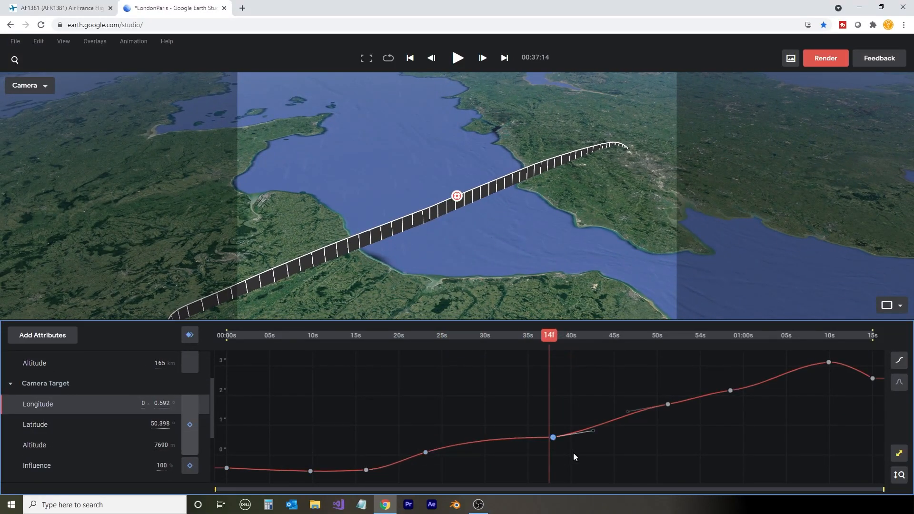
left_click(553, 437)
key("ctrl+v")
key("ctrl+z")
left_click(54, 411)
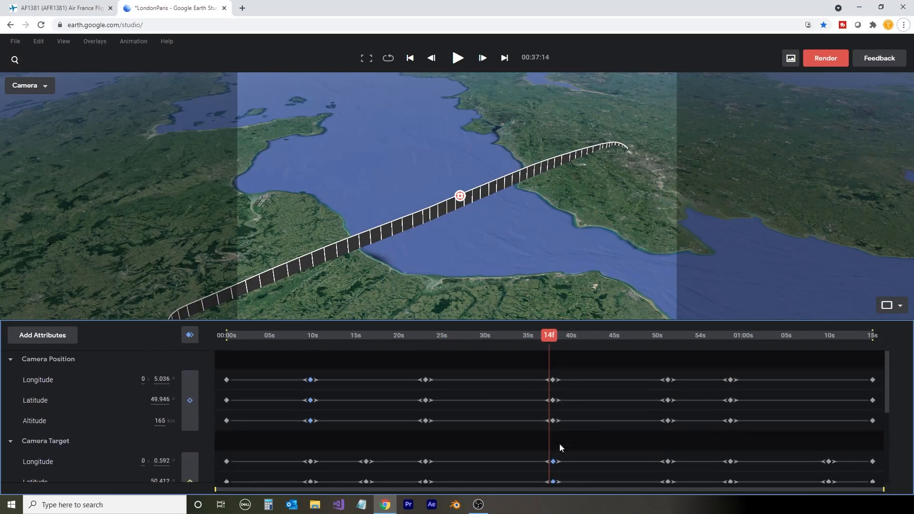
- Check the keyframe alignment near 38 s, raise the camera target's longitude there to about 1° and smooth the curve at 23 s
scroll(559, 444, "down", 1)
left_click_drag(216, 489, 519, 487)
left_click_drag(546, 339, 588, 448)
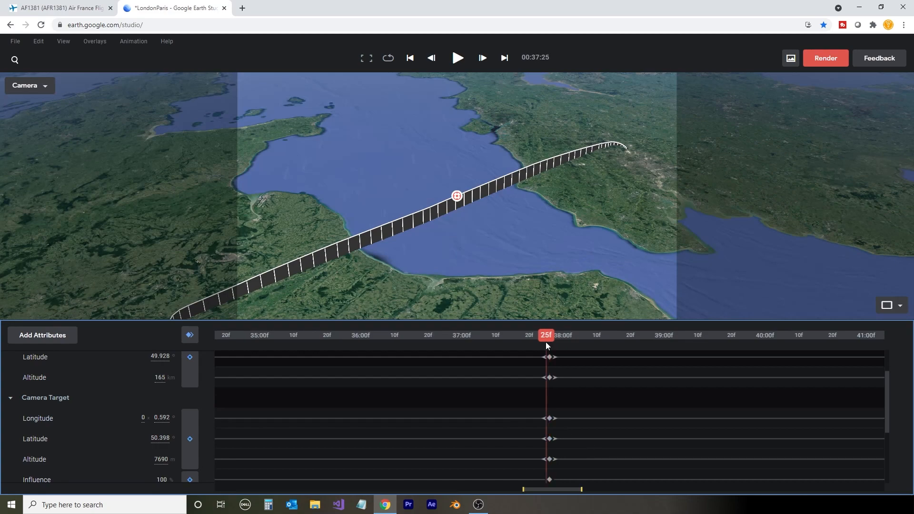
left_click_drag(546, 342, 333, 344)
left_click_drag(522, 489, 216, 489)
left_click_drag(534, 336, 559, 374)
left_click(38, 418)
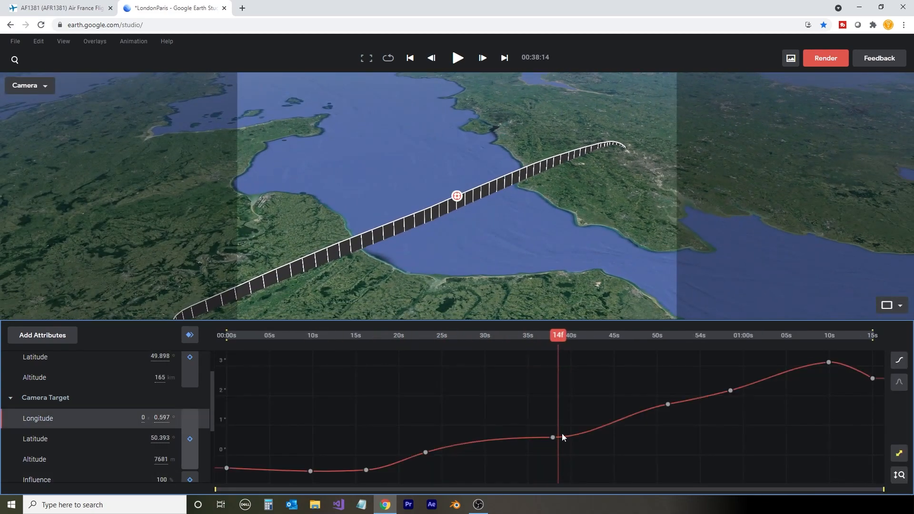
mouse_move(553, 438)
left_mouse_down()
mouse_move(552, 424)
mouse_move(585, 422)
mouse_move(552, 429)
left_mouse_up()
left_click(426, 453)
- Smooth the camera target's latitude curve at the keyframes near 38 s and 58 s
left_click(35, 439)
left_click(552, 409)
left_click_drag(558, 335, 749, 374)
left_click(730, 459)
left_click_drag(760, 457, 765, 461)
mouse_move(749, 336)
left_mouse_down()
mouse_move(679, 346)
mouse_move(802, 352)
mouse_move(764, 342)
left_mouse_up()
- Nudge the camera target's longitude keyframe near 58 s slightly, and lower and flatten its latitude curve there
left_click(37, 418)
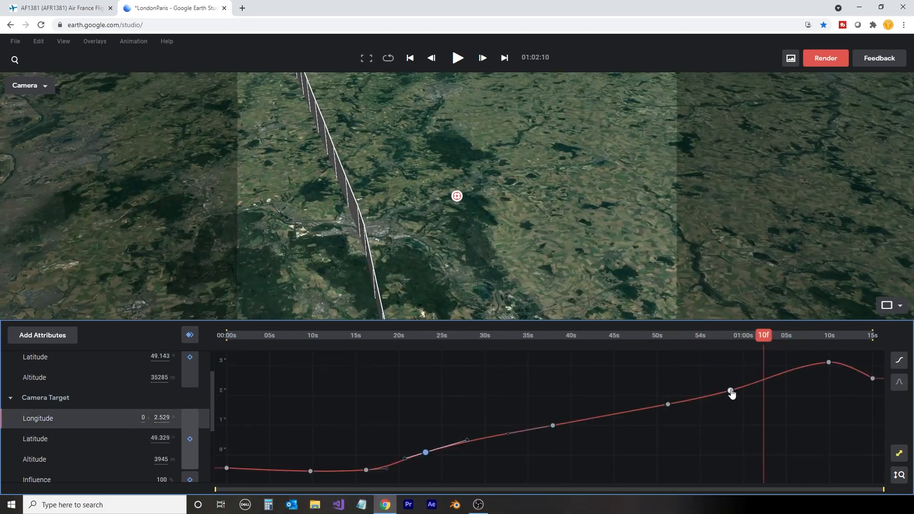
mouse_move(732, 395)
left_mouse_down()
mouse_move(737, 412)
mouse_move(732, 393)
left_mouse_up()
left_click(35, 439)
left_click_drag(763, 336, 731, 358)
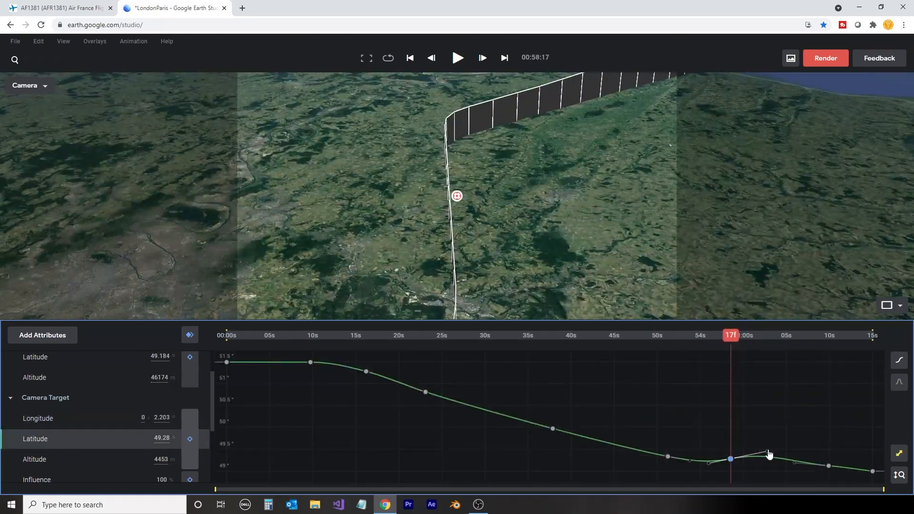
left_click_drag(767, 451, 768, 459)
left_click_drag(730, 459, 730, 461)
- Raise the incoming curve handle of the camera target's latitude keyframe near 01:10
left_click_drag(731, 336, 806, 367)
left_click(828, 466)
left_click_drag(794, 463, 794, 460)
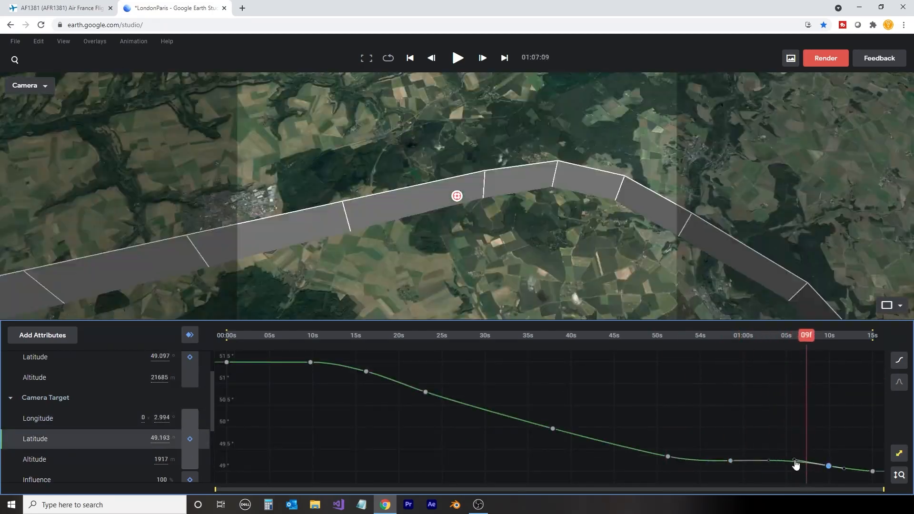
- Shift the camera target keyframes near 01:10 earlier to about 01:08 in the timeline
left_click_drag(806, 336, 879, 385)
double_click(481, 404)
scroll(482, 404, "up", 1)
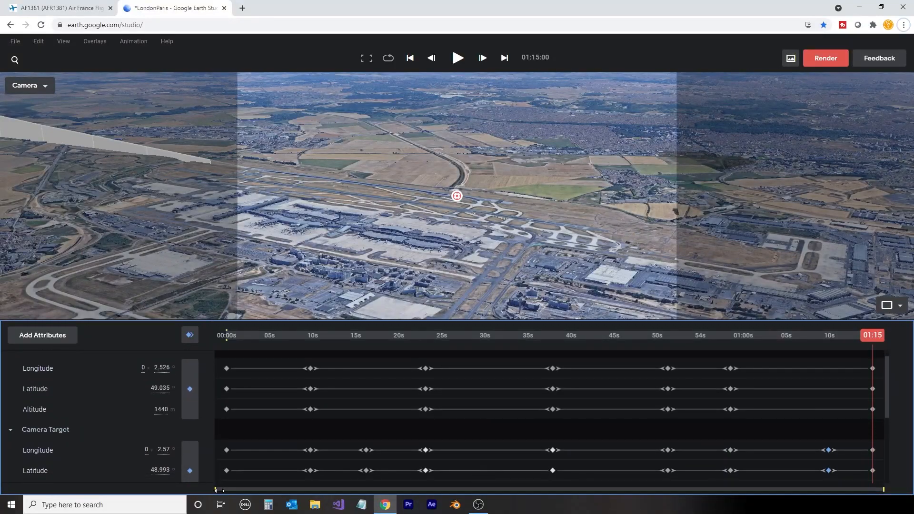
scroll(812, 376, "up", 1)
left_click_drag(844, 480, 807, 327)
left_click_drag(828, 462, 812, 463)
mouse_move(872, 336)
left_mouse_down()
mouse_move(859, 341)
mouse_move(875, 343)
left_mouse_up()
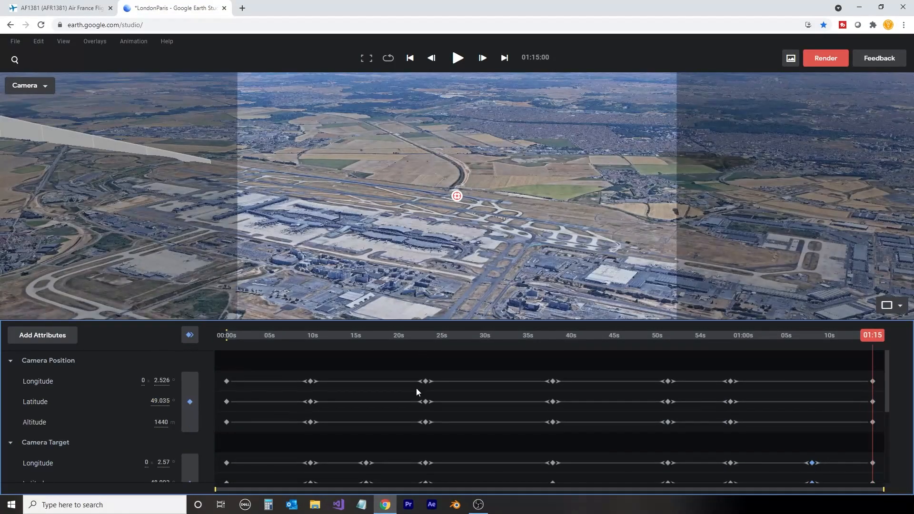
- Extend the project duration to 01:25 and add keyframes holding the final airport view at its end
left_click(11, 46)
left_click(38, 138)
left_click(396, 270)
key("BackSpace")
type("2")
left_click(511, 322)
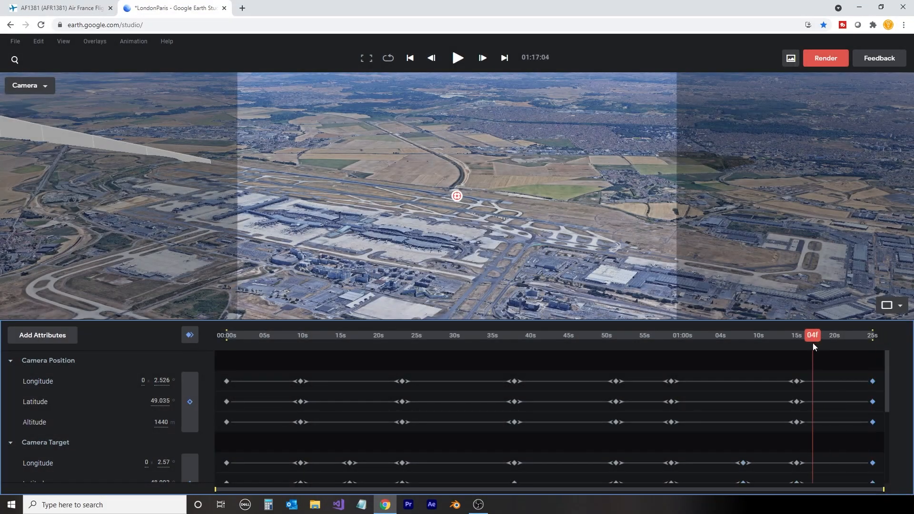
- Select the keyframes of all attributes at 01:15 and shift them about one second later
left_click_drag(812, 344, 773, 345)
left_click_drag(804, 375, 787, 481)
left_click_drag(796, 410, 806, 410)
- Play the animation from 00:00:00 through the London departure, stopping at about 13 s
left_click_drag(843, 339, 226, 390)
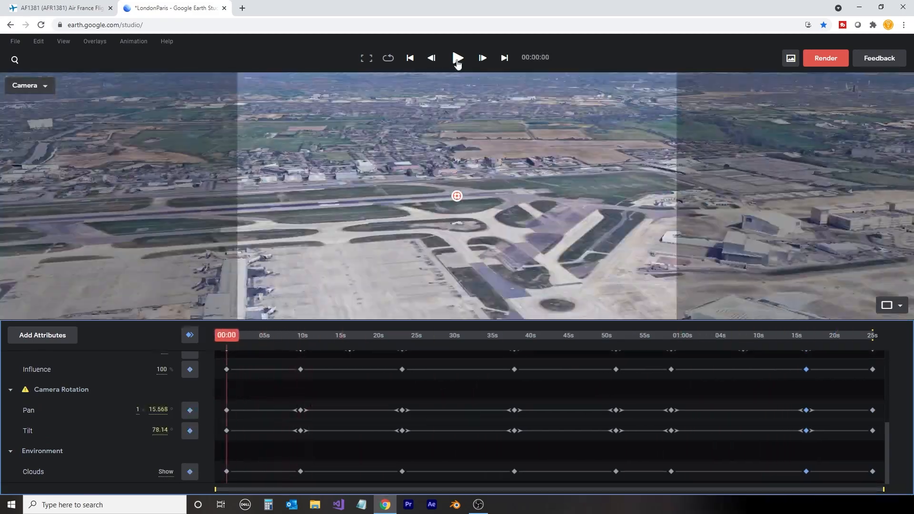
left_click(457, 61)
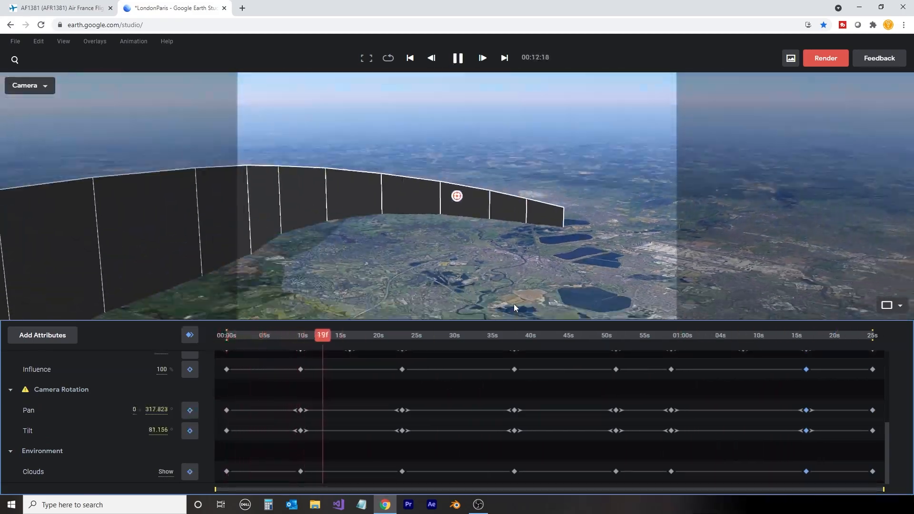
key("space")
- Smooth the camera target's altitude curve at the keyframes near 16 s and 01:08, and review the motion through to 01:25:00
scroll(143, 424, "up", 2)
double_click(35, 429)
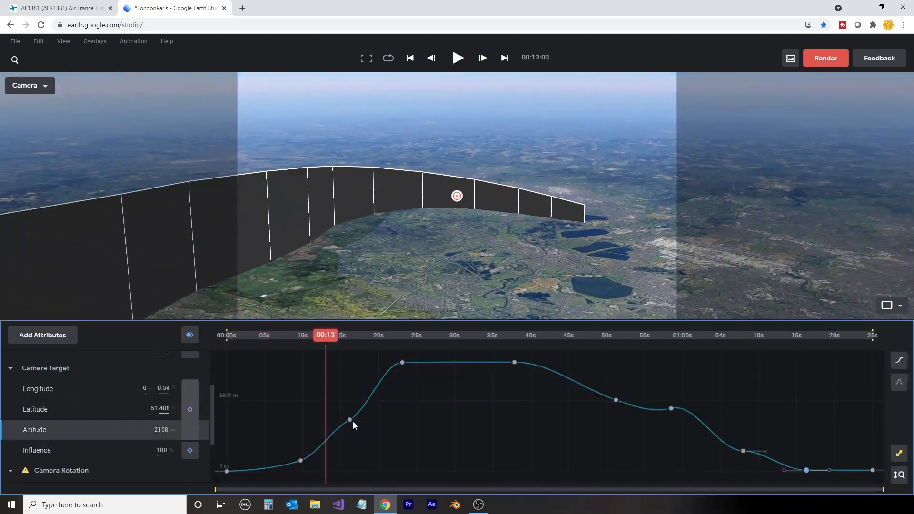
left_click(402, 362)
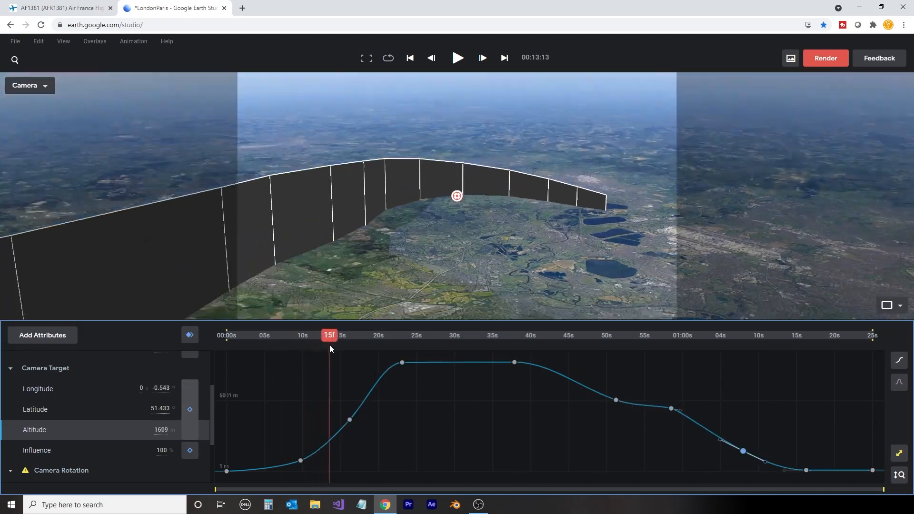
left_click_drag(329, 344, 874, 341)
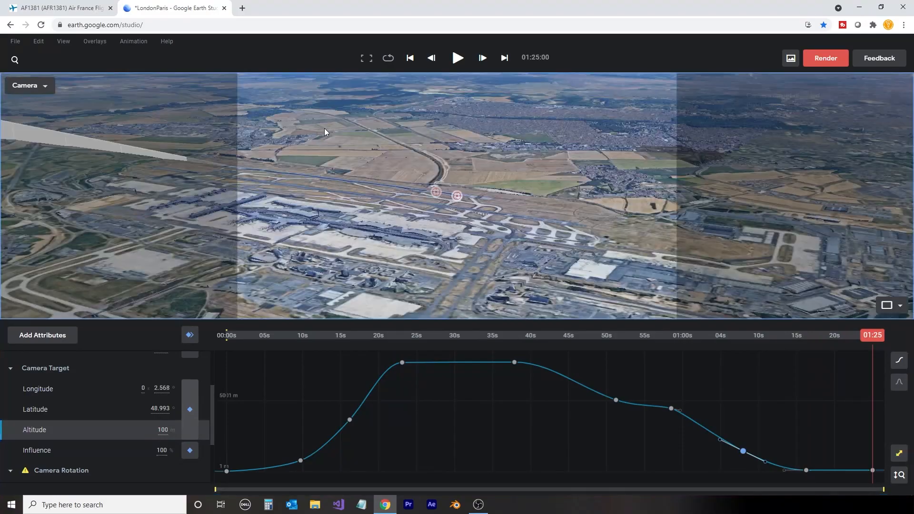
- Move the camera target's keyframes near 01:16 to about 01:21 and check the view up to 01:22
left_click_drag(755, 346, 792, 464)
scroll(809, 441, "down", 2)
scroll(809, 441, "up", 1)
left_click_drag(806, 377, 843, 378)
left_click_drag(872, 339, 848, 368)
- Check the flight's London departure time on the FlightAware page and return to the Earth Studio project
left_click(62, 8)
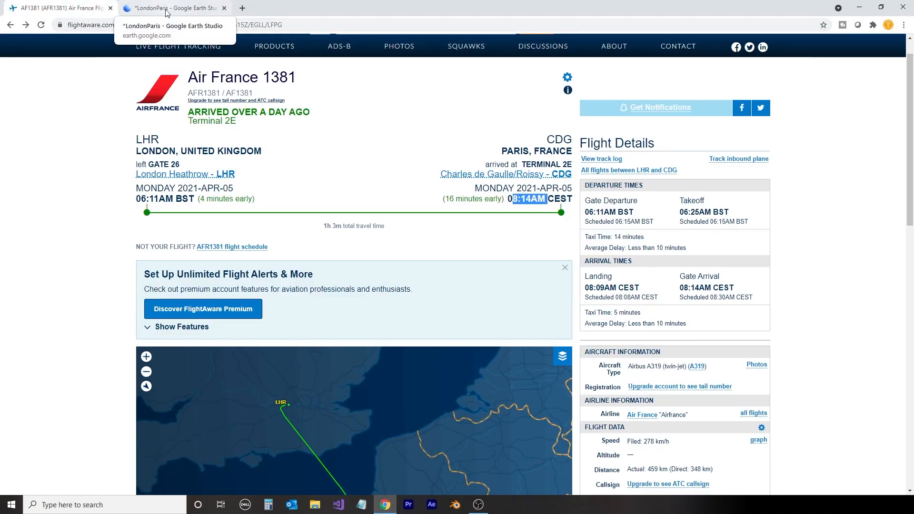
left_click_drag(141, 198, 149, 199)
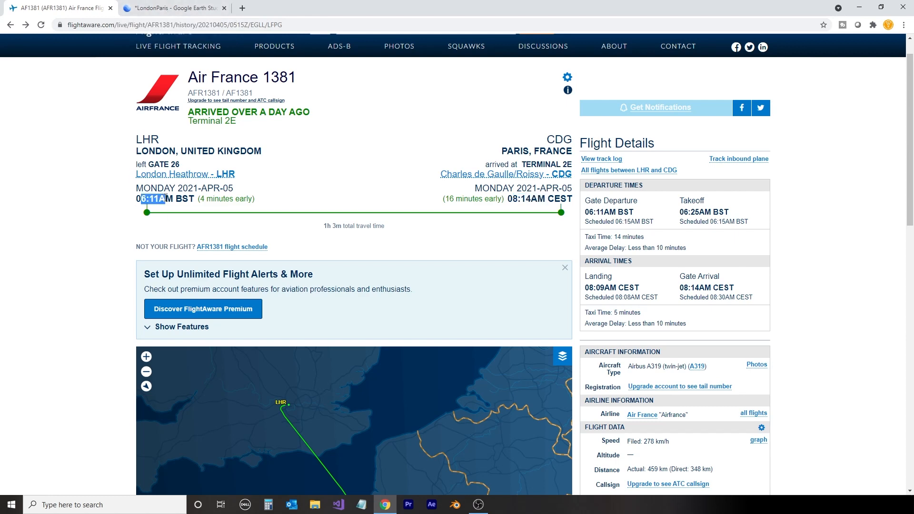
left_click(171, 8)
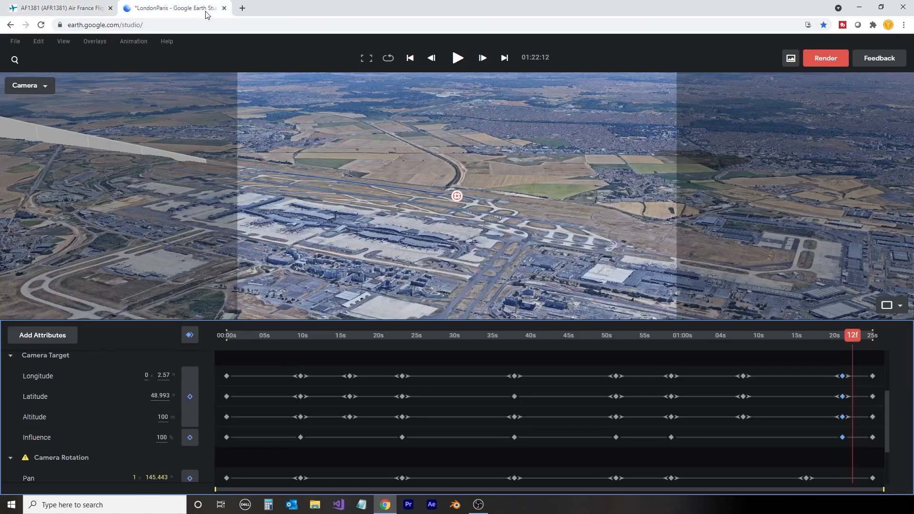
- Add the Time of Day attribute and set the time to 06:00 at the start of the animation
left_click_drag(851, 338, 187, 361)
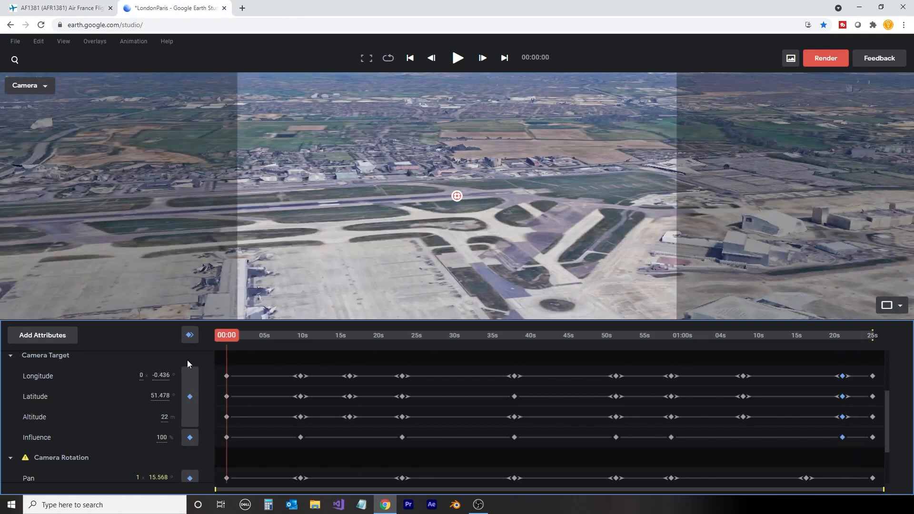
left_click(44, 337)
left_click(22, 460)
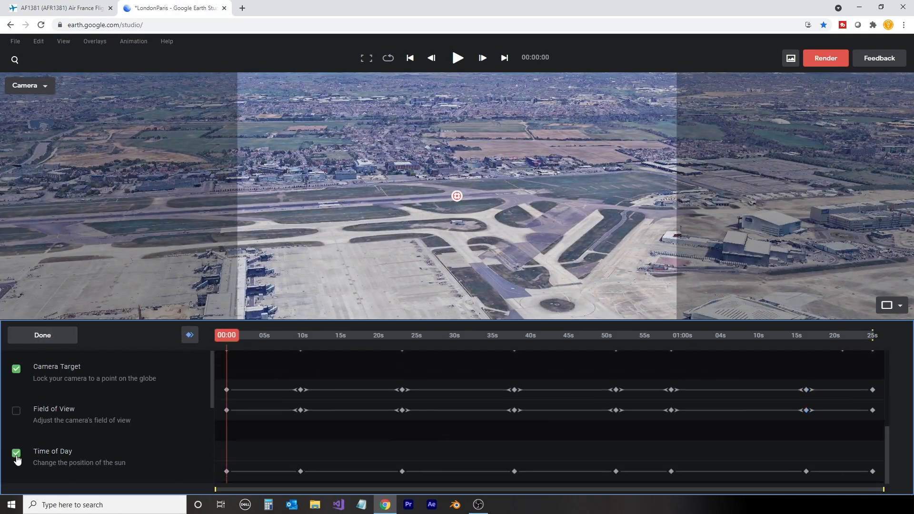
scroll(118, 448, "down", 2)
left_click(46, 337)
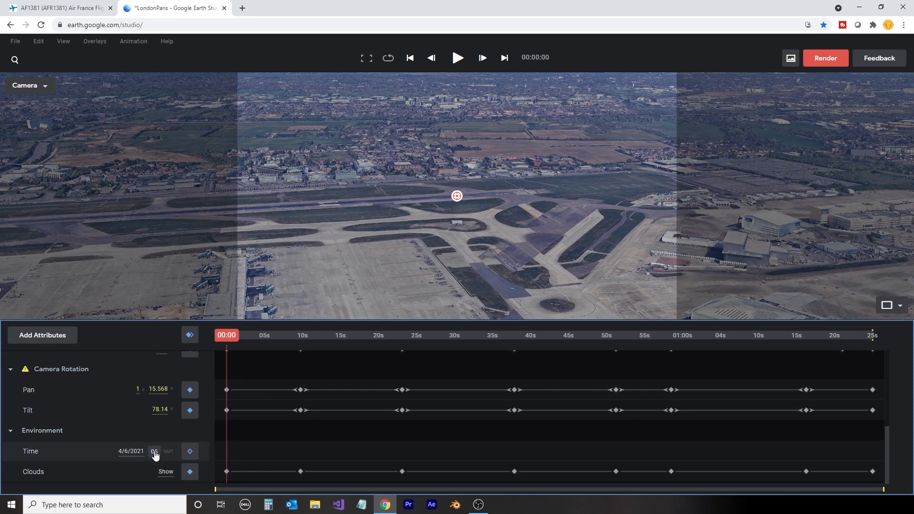
left_click_drag(155, 455, 153, 451)
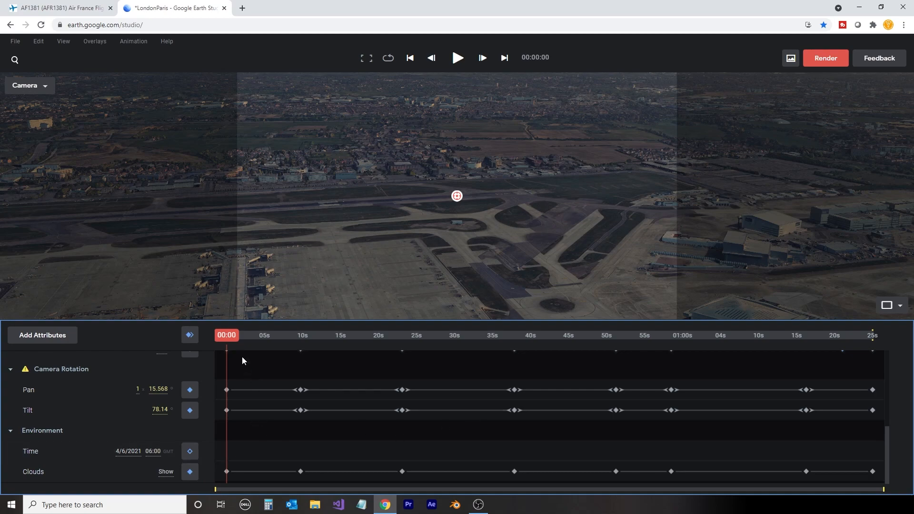
left_click_drag(230, 335, 205, 369)
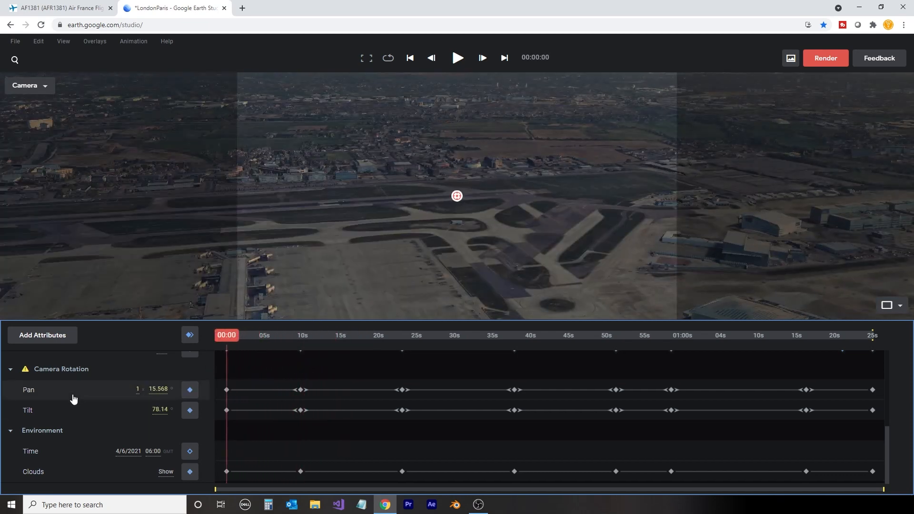
- Adjust the camera target's altitude curve at the keyframe near 10 s and review the motion through to 01:25:00
scroll(52, 420, "up", 5)
scroll(52, 421, "down", 1)
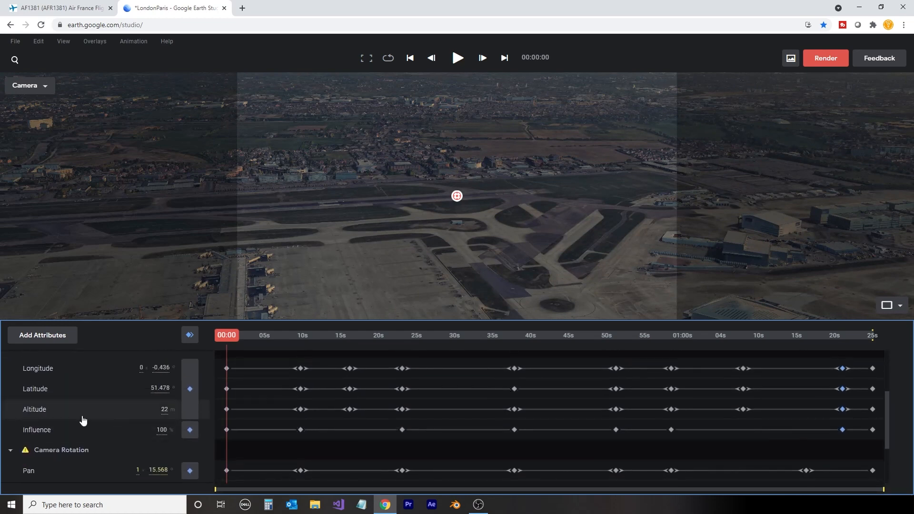
left_click(82, 418)
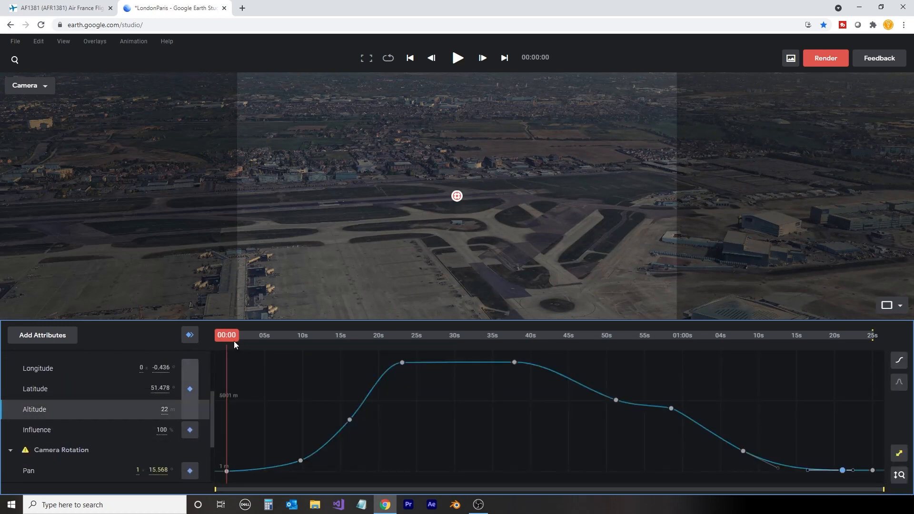
left_click_drag(233, 341, 303, 467)
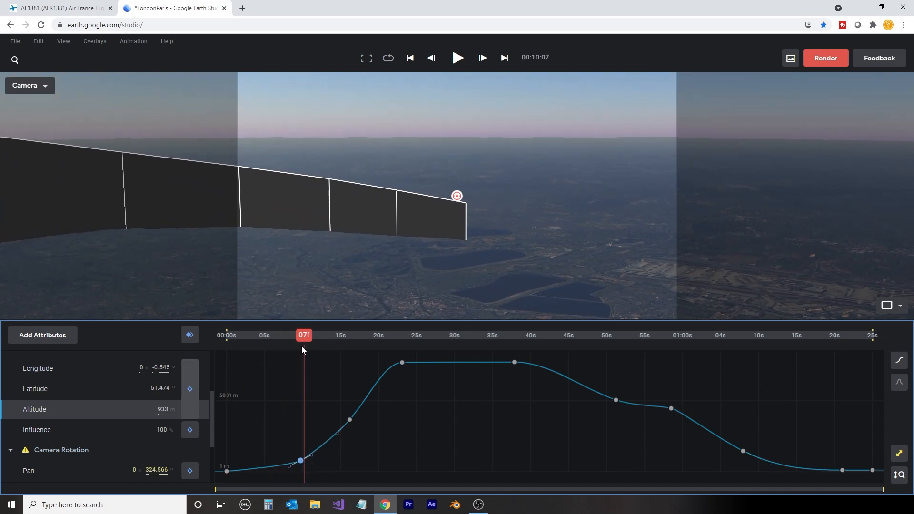
left_click_drag(302, 350, 913, 396)
left_click(105, 409)
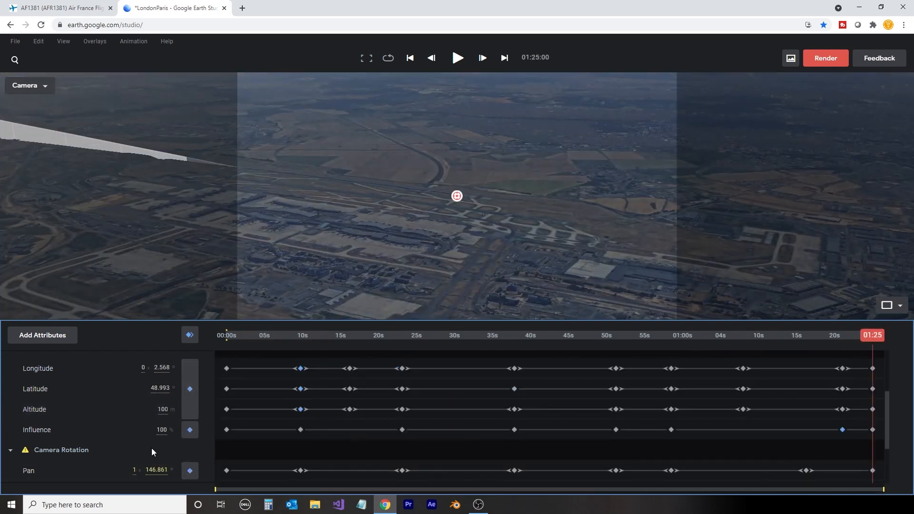
- Set the environment time to 07:00 while viewing the end of the animation at 01:25:00
scroll(152, 450, "up", 2)
scroll(152, 449, "down", 4)
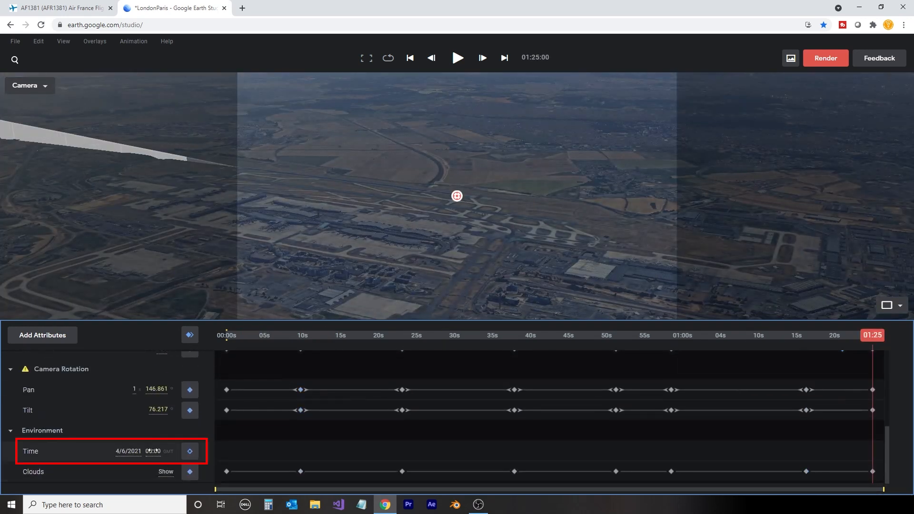
left_click(152, 452)
type("07:00")
key("Return")
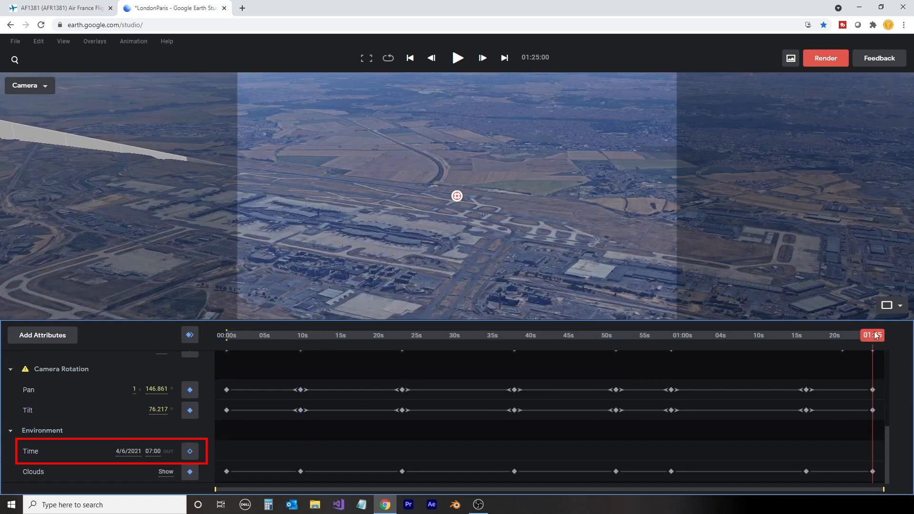
left_click_drag(875, 336, 912, 361)
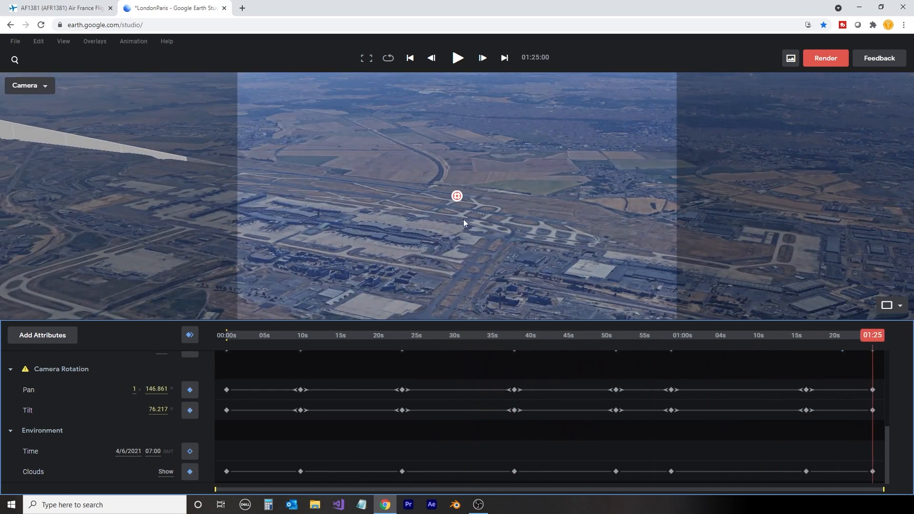
- Save the project under the name LondonParis in My Projects
left_click(16, 42)
left_click(23, 125)
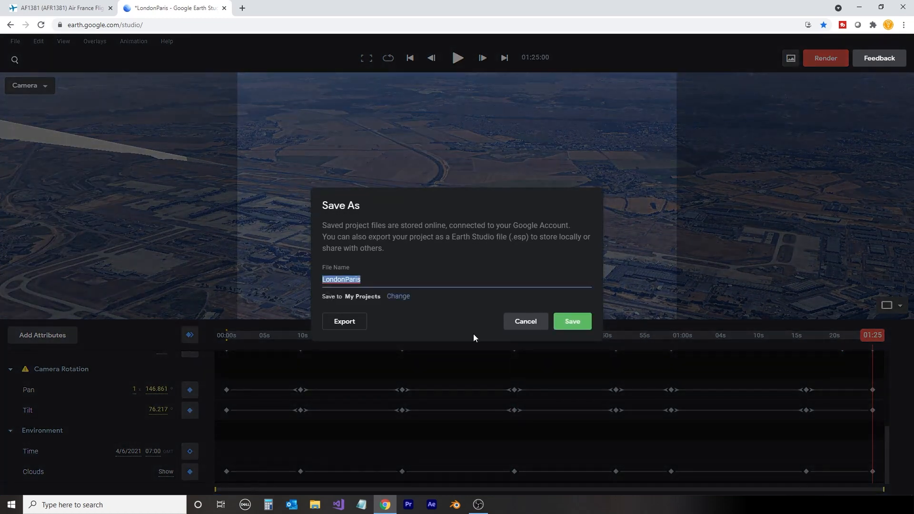
left_click(573, 322)
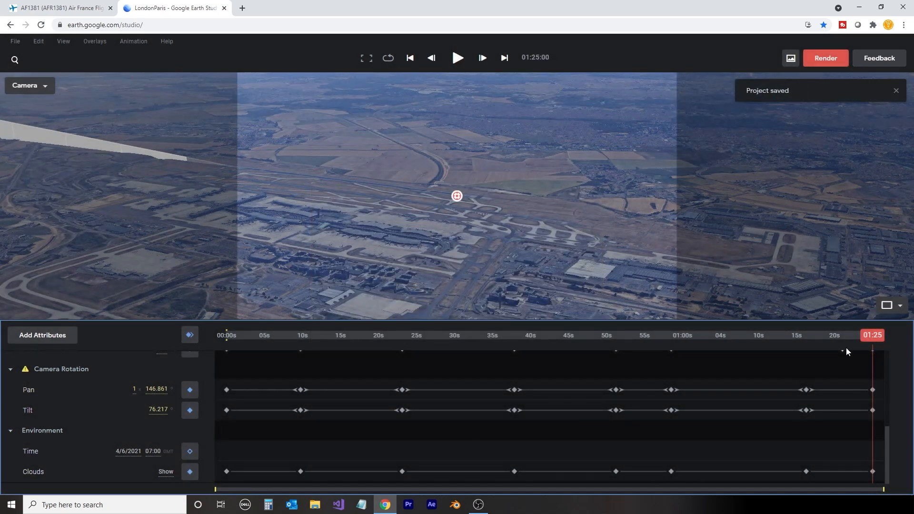
- Go to about 10 s and hide the whole FlightAware AFR1381 overlay, including its flight track
left_click_drag(847, 352, 308, 343)
left_click(93, 46)
left_click(102, 90)
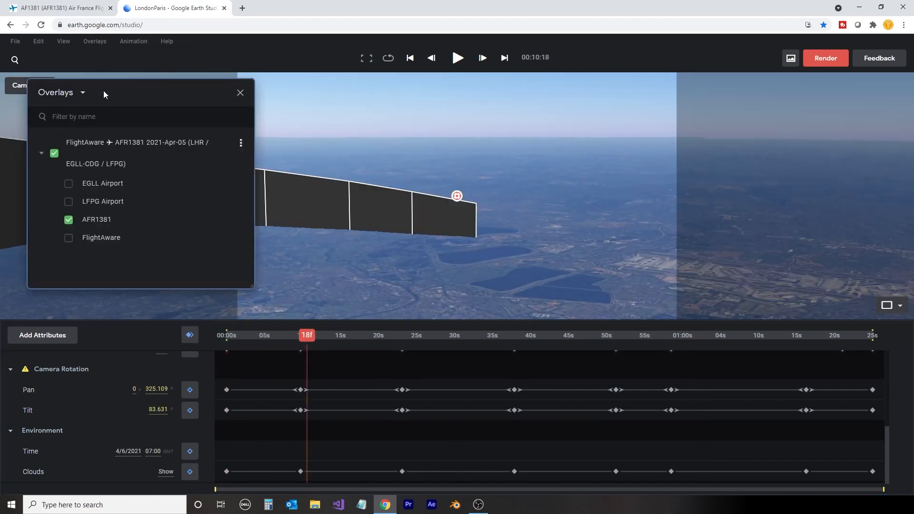
left_click(55, 154)
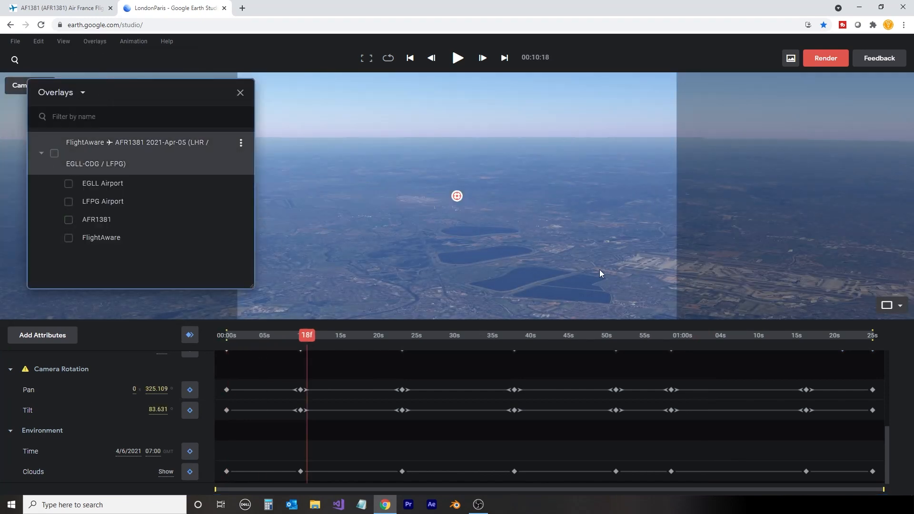
- Open the render settings, choose Project/Flight/londontoparis as the destination folder, and allow the site to view its files
left_click(828, 59)
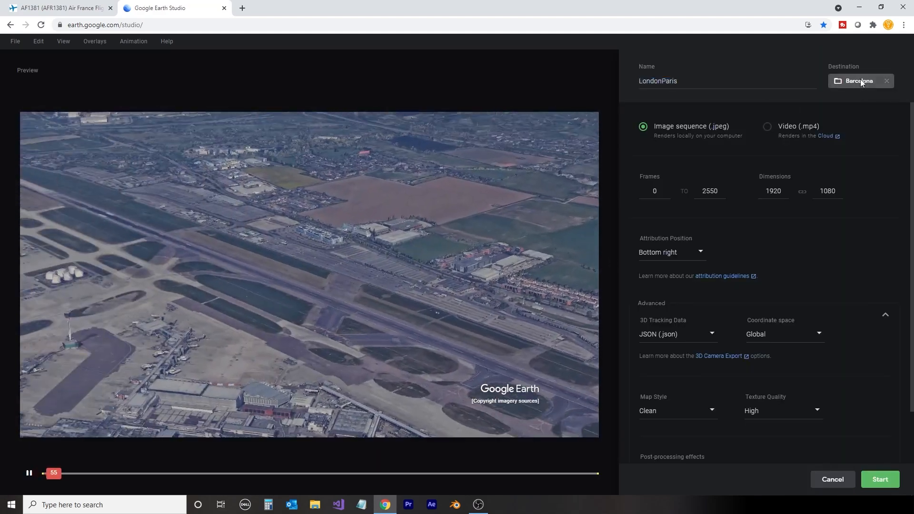
left_click(860, 81)
left_click(116, 24)
double_click(143, 90)
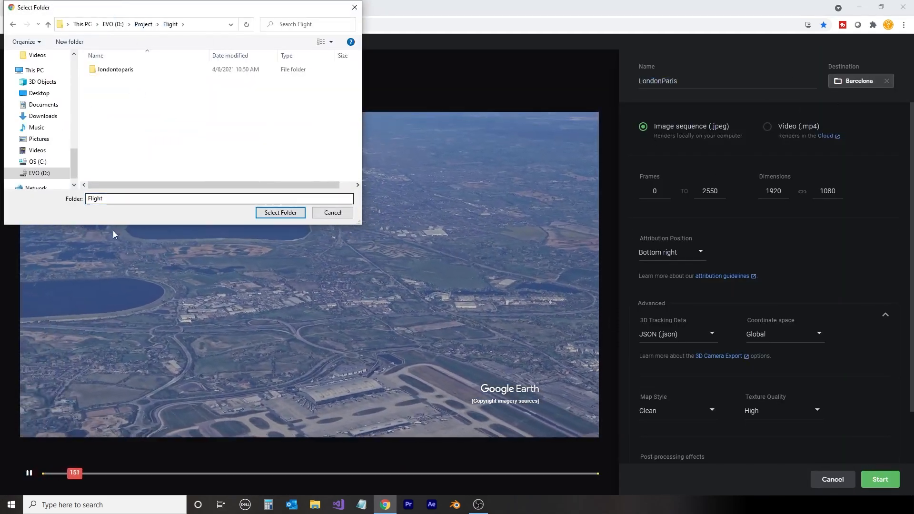
double_click(114, 70)
left_click(280, 212)
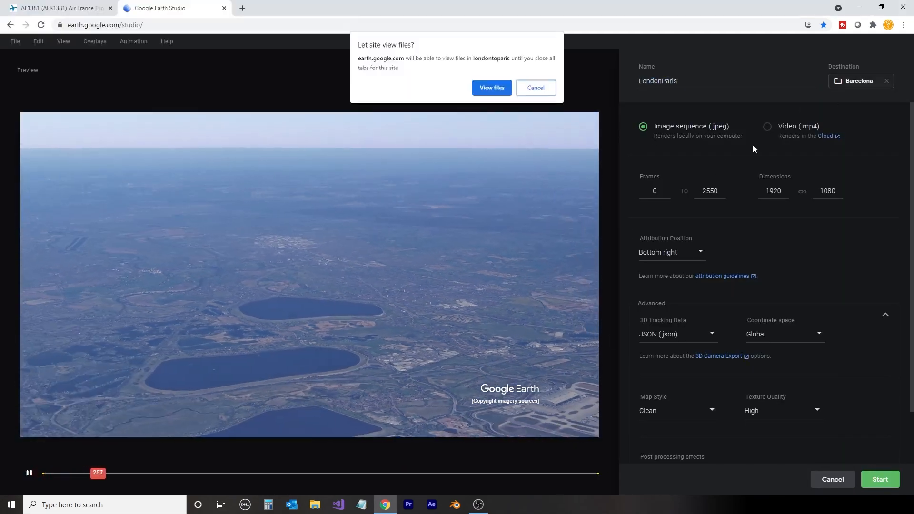
left_click(491, 88)
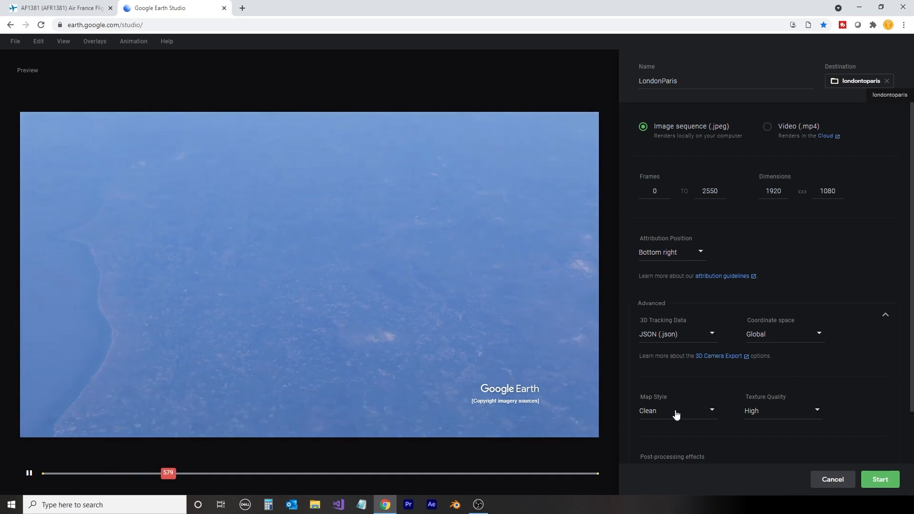
- Review the render settings, start rendering the 1920 x 1080 JPEG sequence for frames 0 to 2550, and stop the render
scroll(882, 387, "down", 2)
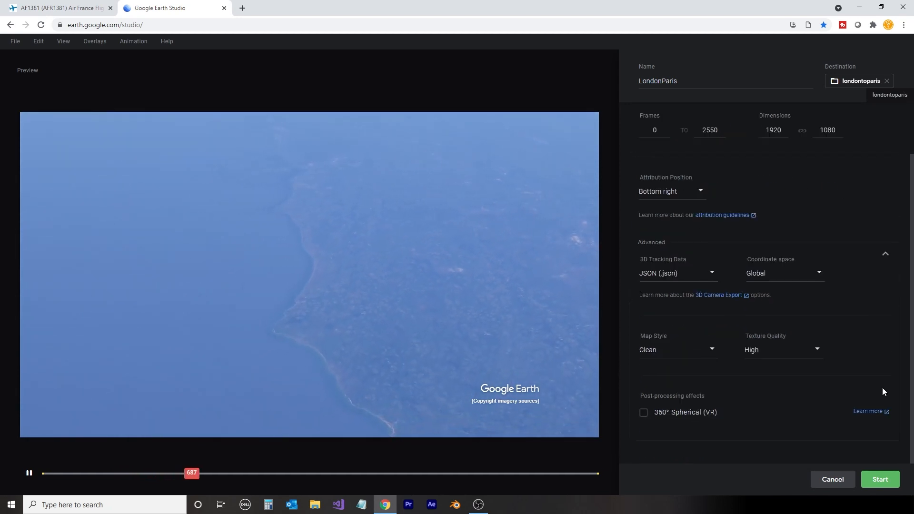
scroll(753, 424, "up", 2)
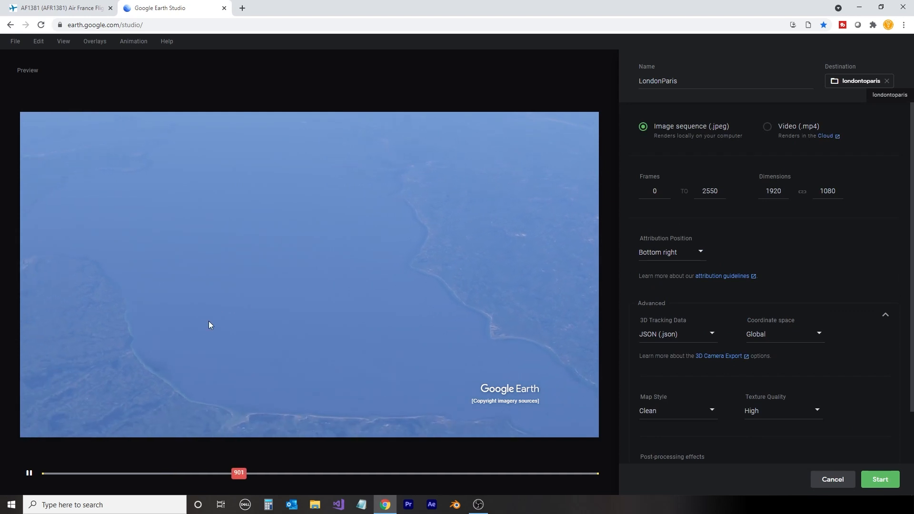
left_click(882, 482)
left_click(471, 87)
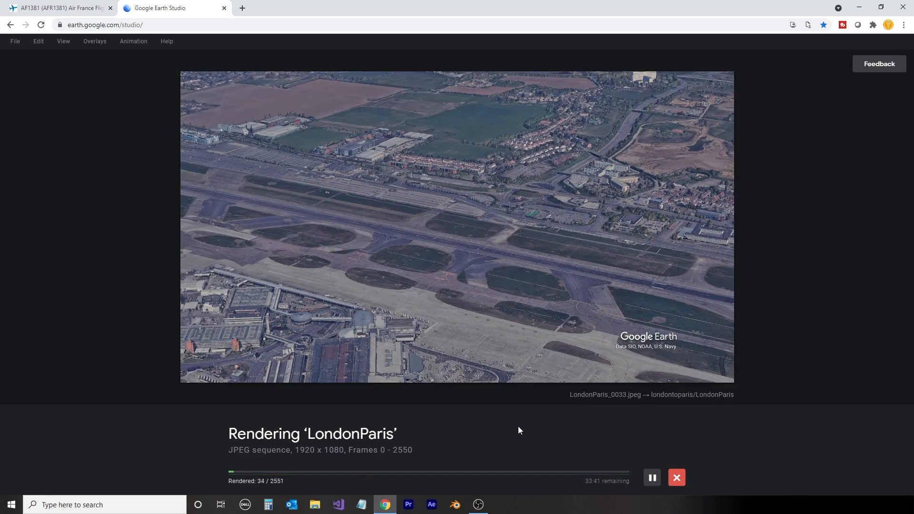
left_click(676, 477)
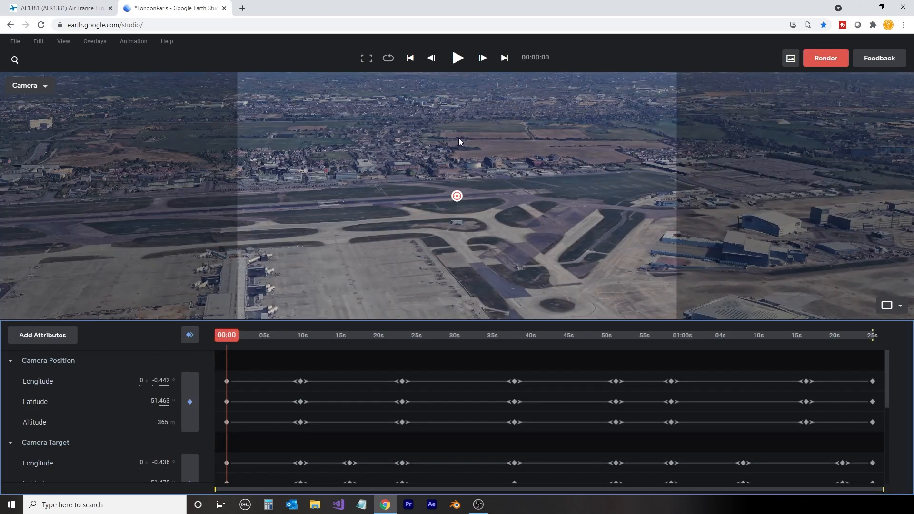
- Show only the AFR1381 flight track from the FlightAware overlay
left_click(95, 41)
left_click(114, 87)
middle_click_drag(390, 229, 410, 213)
left_click_drag(411, 212, 487, 248)
left_click_drag(369, 238, 470, 185)
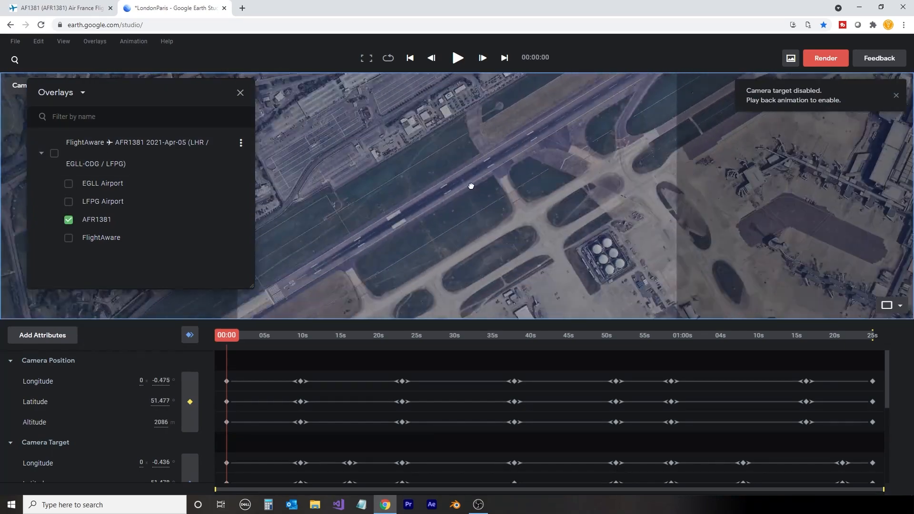
- Set a track point named PathStart on the ground at the London end of the flight track
scroll(367, 194, "up", 3)
scroll(365, 198, "down", 8)
middle_click_drag(363, 199, 534, 247)
right_click(409, 226)
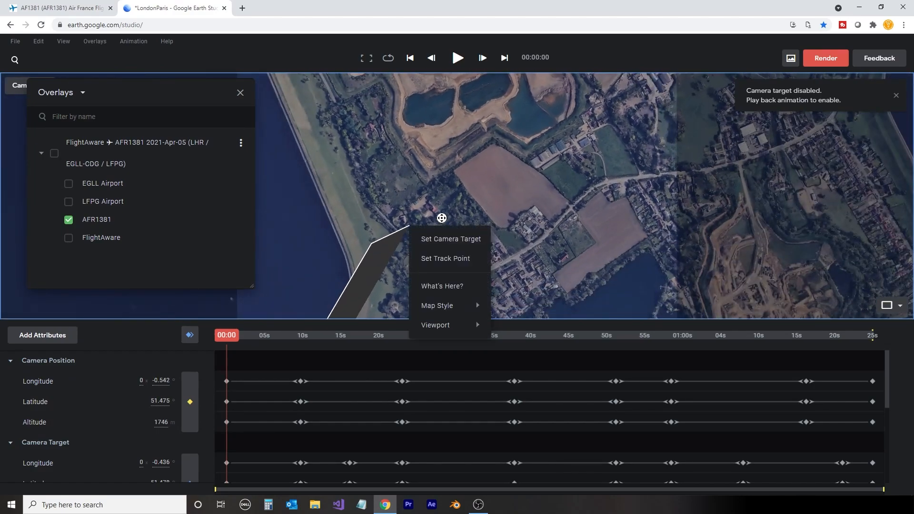
left_click_drag(360, 276, 410, 252)
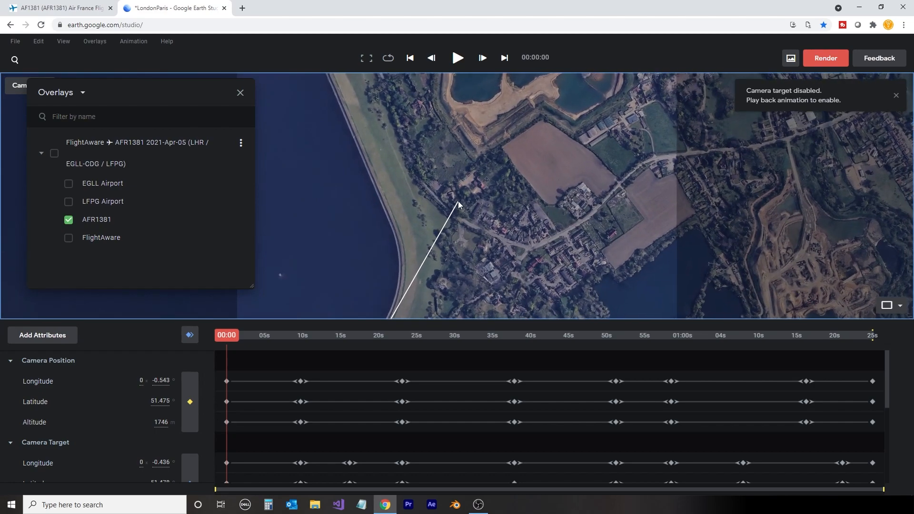
scroll(458, 238, "up", 8)
scroll(465, 226, "down", 3)
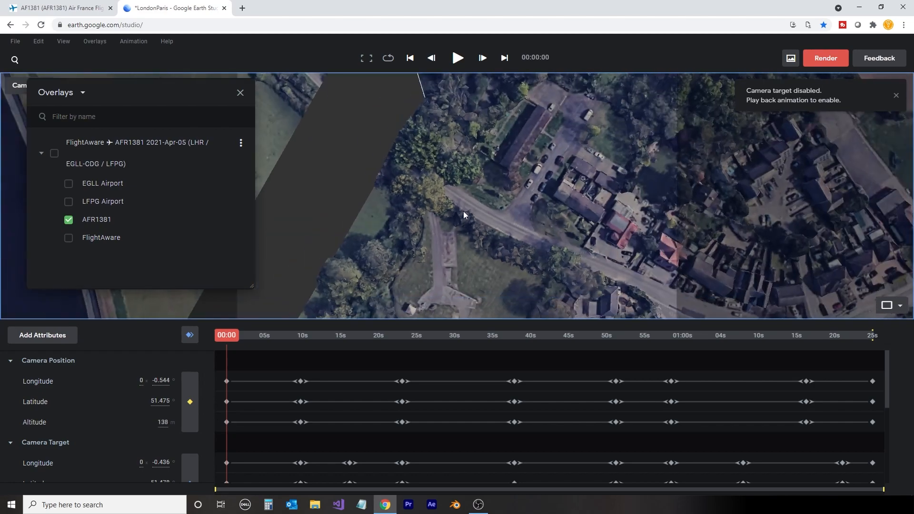
middle_click_drag(464, 210, 552, 220)
right_click(552, 214)
left_click(577, 247)
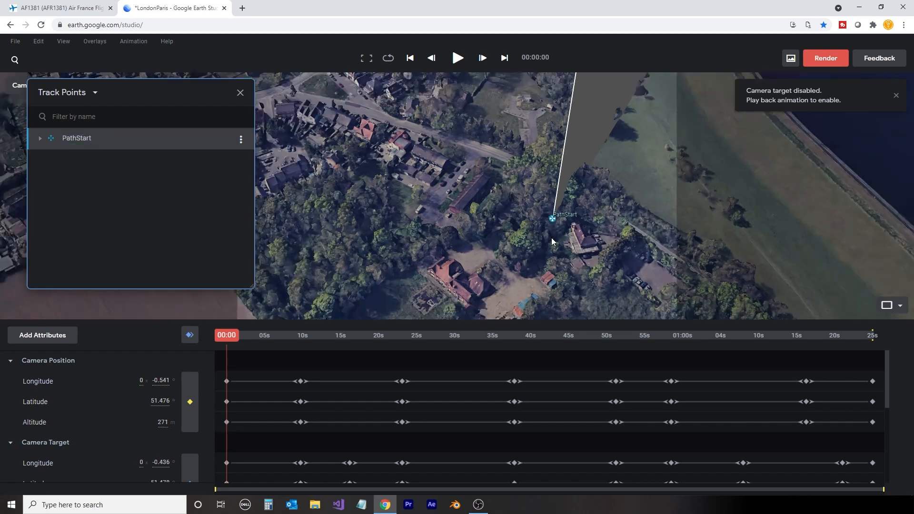
- Set a track point named PathEnd on the 26L runway marking at the Paris end of the flight track
scroll(524, 209, "down", 10)
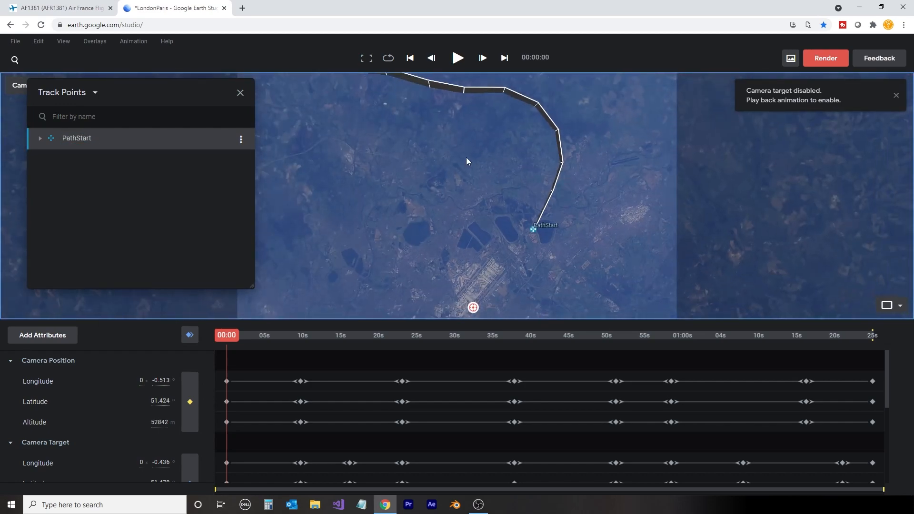
left_click_drag(466, 158, 581, 210)
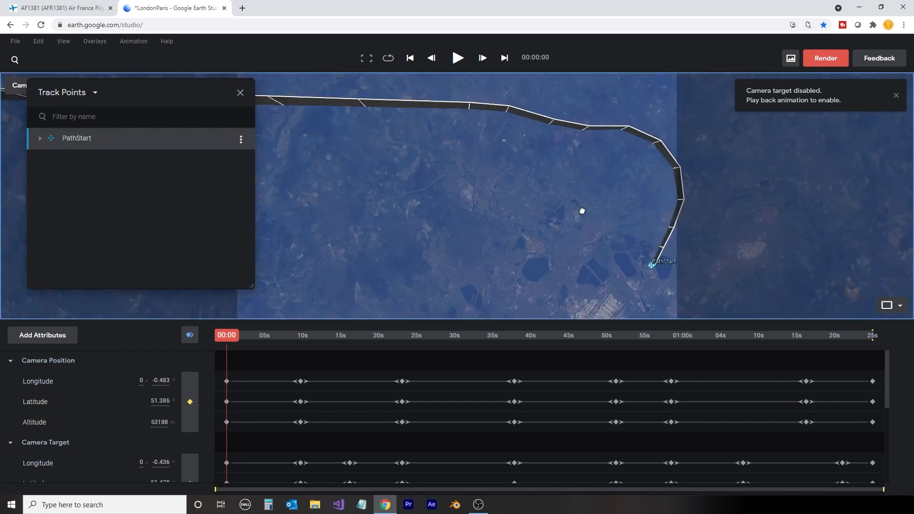
scroll(572, 205, "down", 5)
left_click_drag(353, 190, 492, 208)
scroll(491, 208, "up", 3)
left_click_drag(614, 143, 468, 127)
scroll(469, 127, "up", 3)
scroll(469, 130, "up", 5)
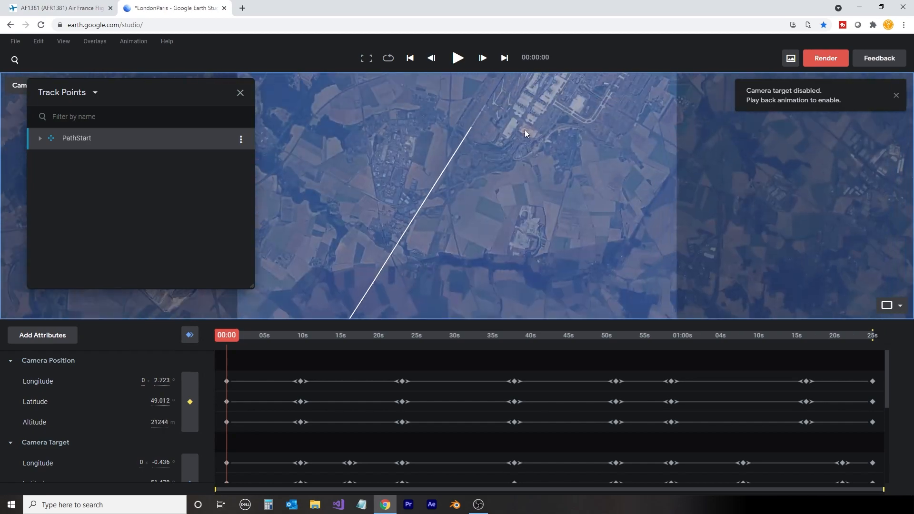
left_click_drag(388, 171, 478, 194)
scroll(478, 194, "up", 5)
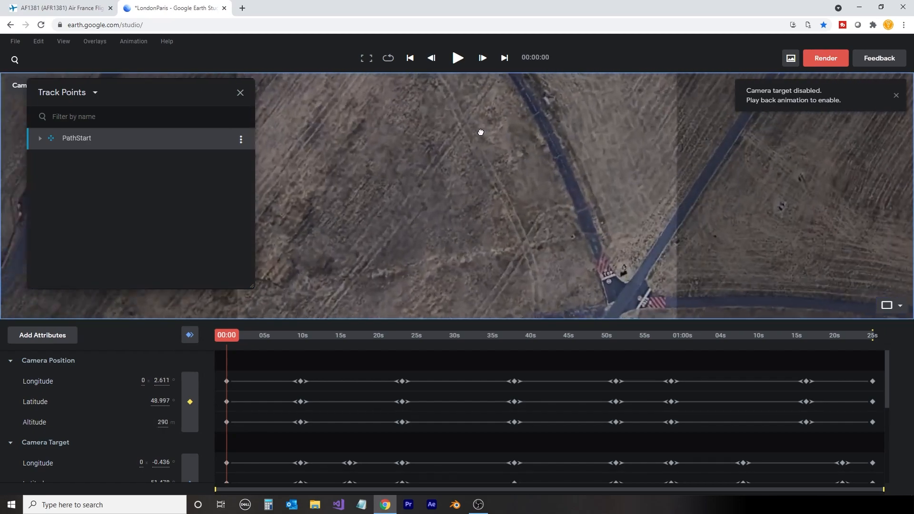
left_click_drag(445, 162, 384, 177)
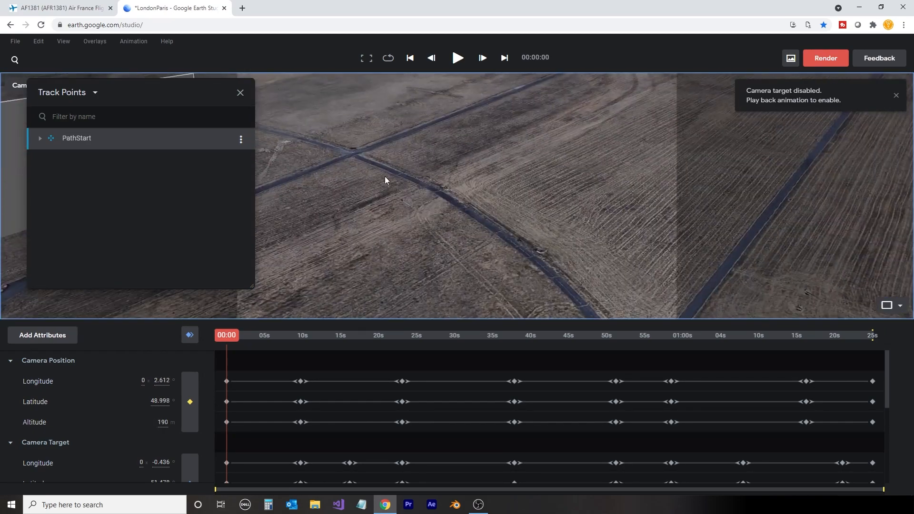
left_click_drag(543, 148, 465, 200)
left_click_drag(567, 164, 523, 189)
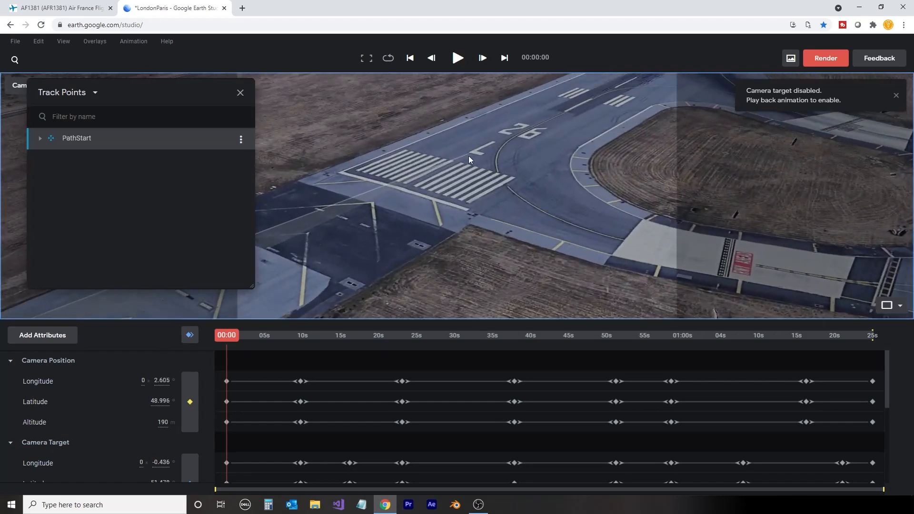
right_click(467, 155)
mouse_move(501, 248)
left_click(502, 185)
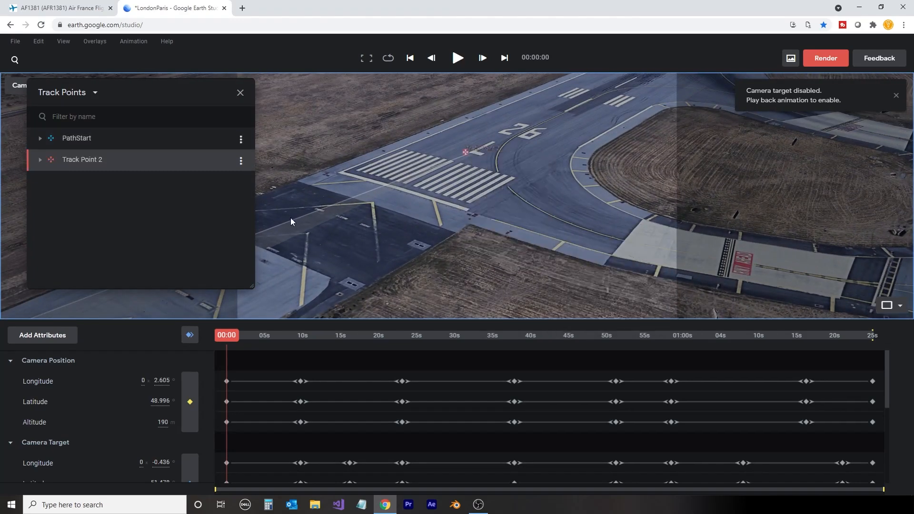
double_click(94, 160)
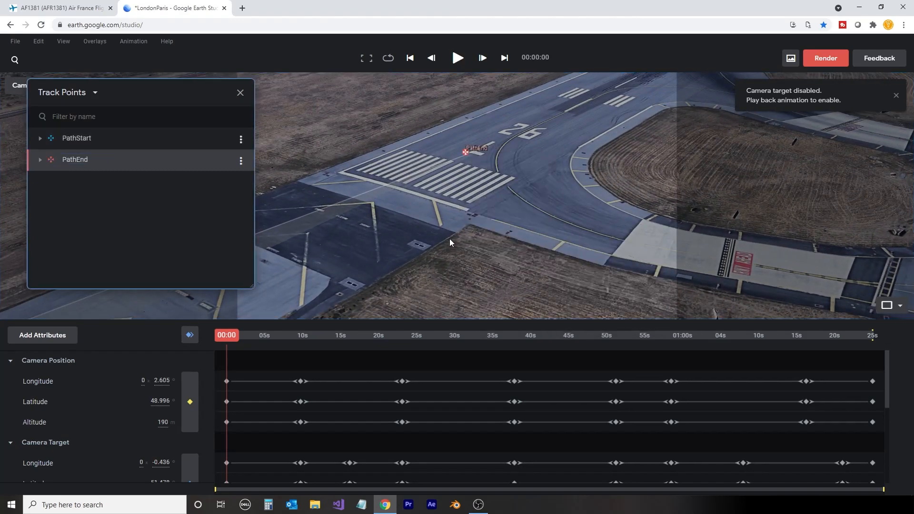
- Set a track point named ParisRunway on the centre of the Paris runway, beside the taxiway junction
scroll(450, 239, "down", 8)
middle_click_drag(550, 246, 492, 250)
scroll(544, 250, "up", 5)
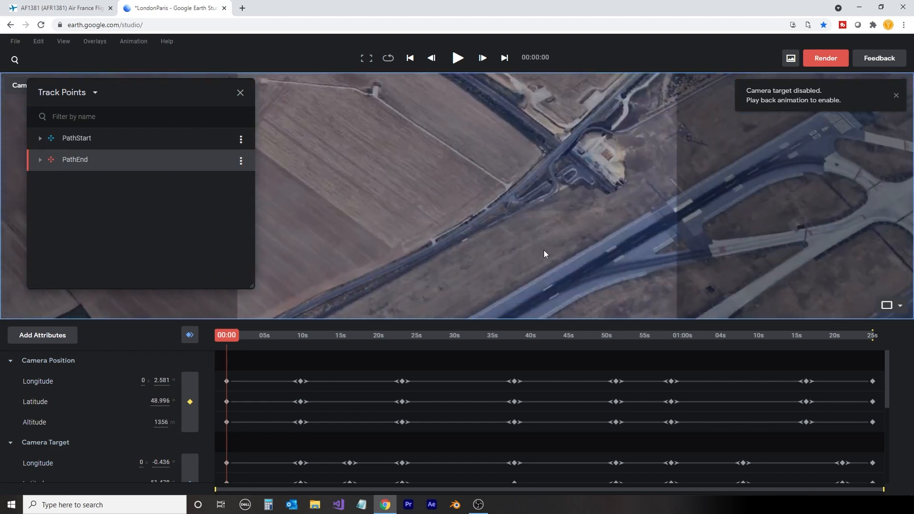
left_click_drag(545, 254, 477, 241)
right_click(484, 210)
mouse_move(525, 290)
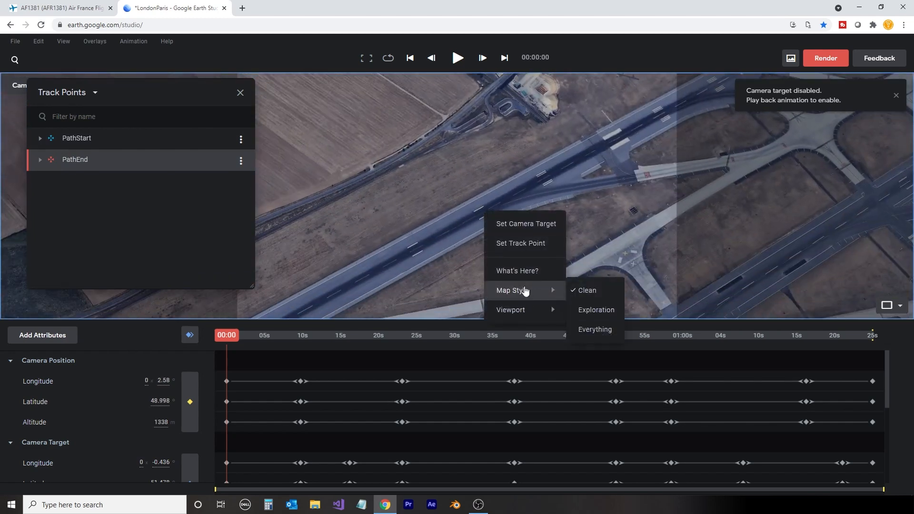
left_click(520, 243)
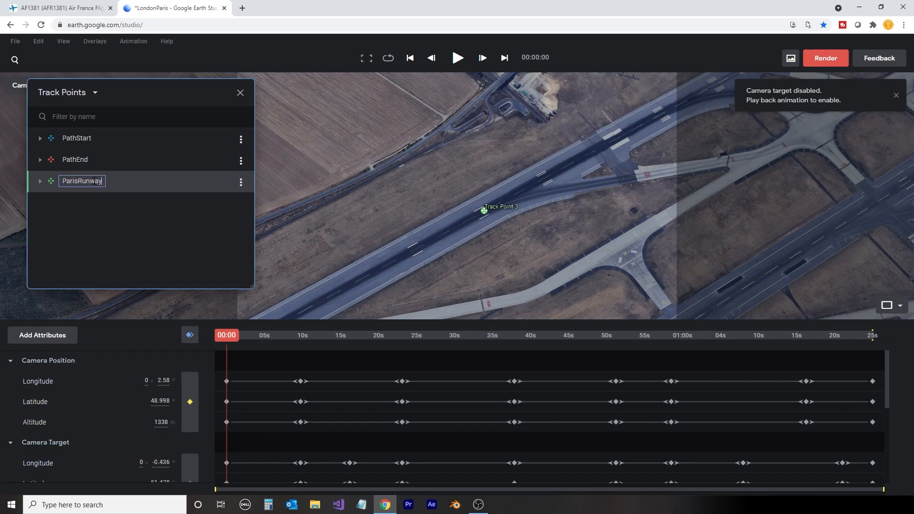
key("Return")
- Set a track point named LondonRunway on the centreline of the London airport runway
scroll(521, 210, "down", 10)
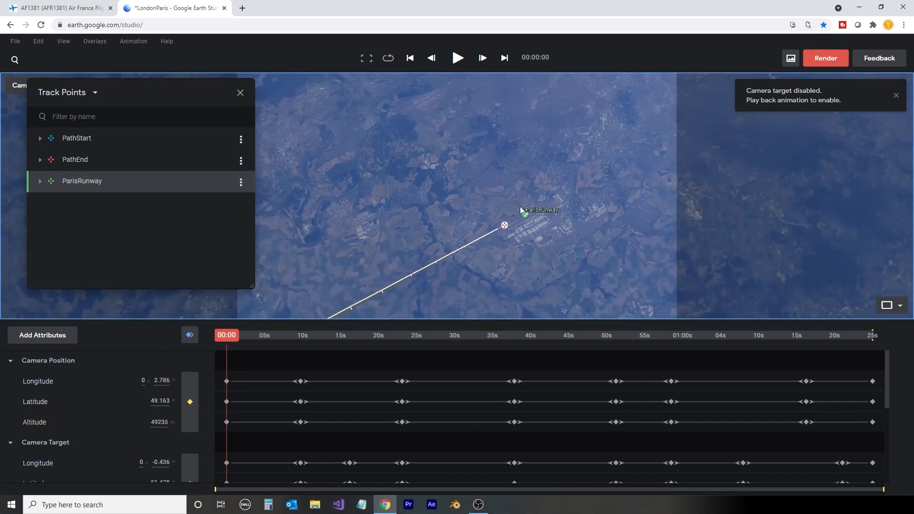
scroll(521, 209, "down", 6)
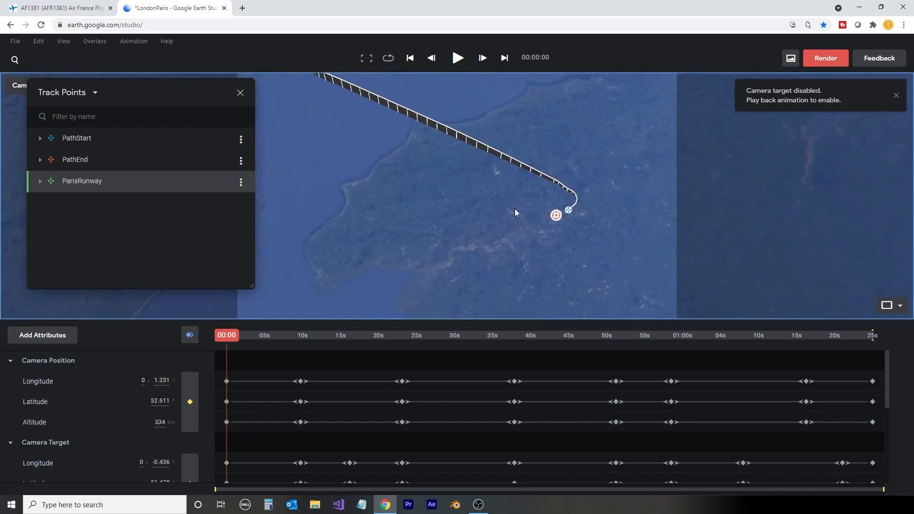
scroll(515, 208, "up", 15)
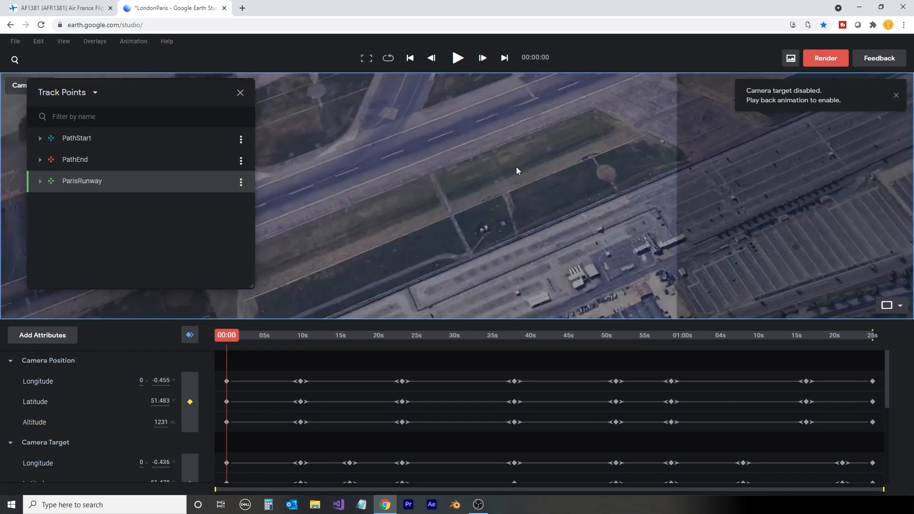
scroll(517, 171, "up", 3)
right_click(430, 136)
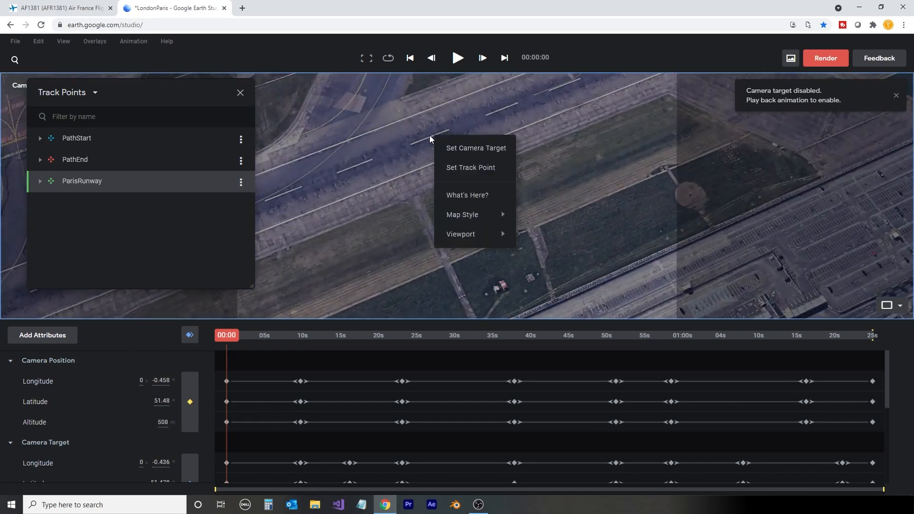
left_click(469, 168)
double_click(70, 202)
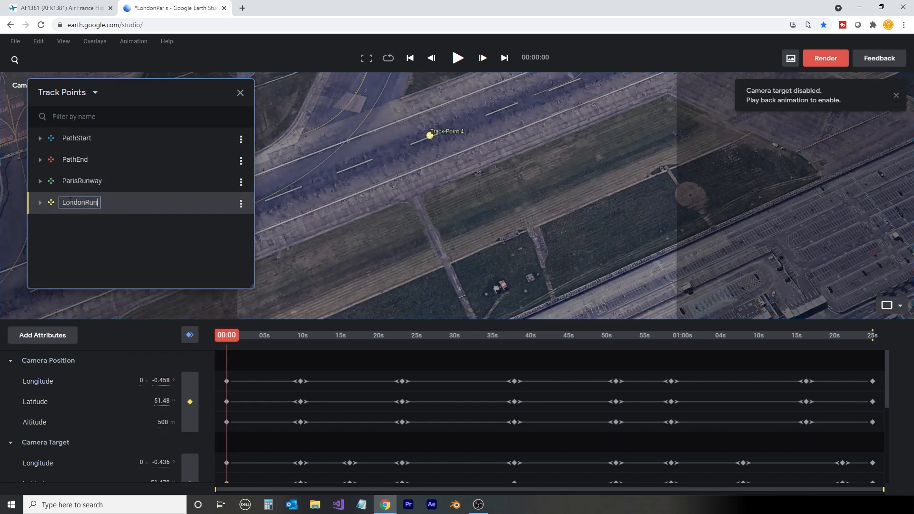
- Hide the entire FlightAware AFR1381 overlay, including the flight track
scroll(457, 152, "down", 4)
middle_click_drag(527, 144, 556, 136)
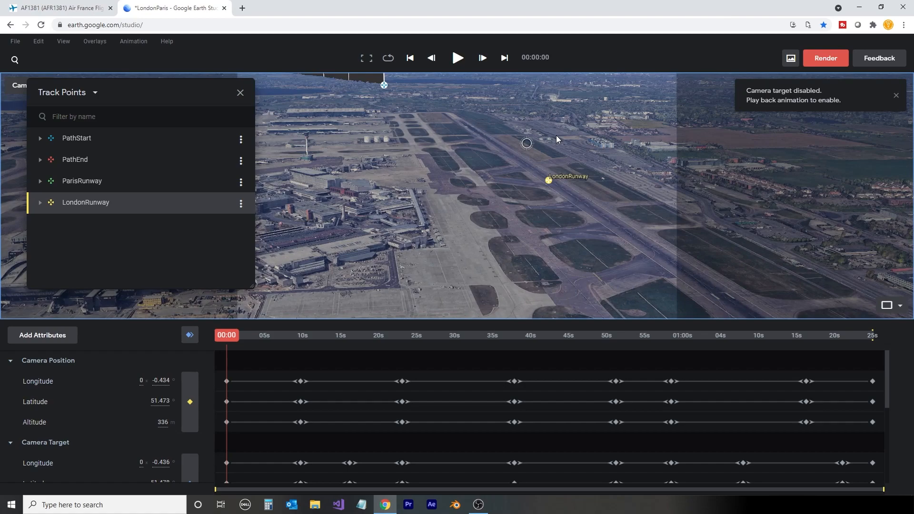
scroll(458, 158, "up", 3)
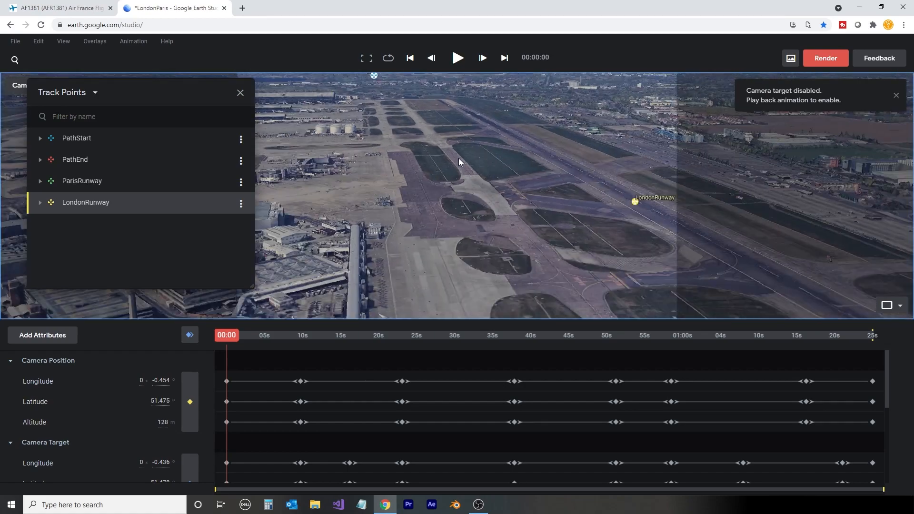
scroll(459, 158, "down", 10)
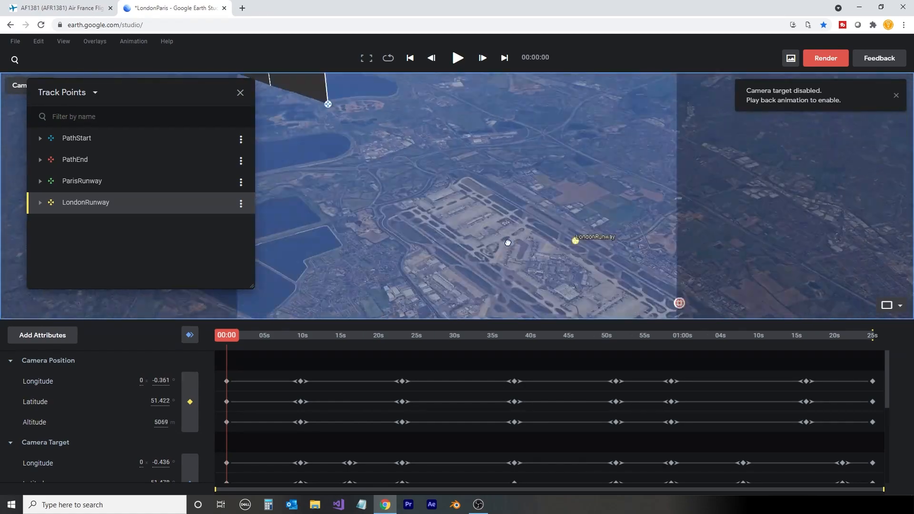
left_click_drag(508, 243, 464, 235)
left_click(95, 41)
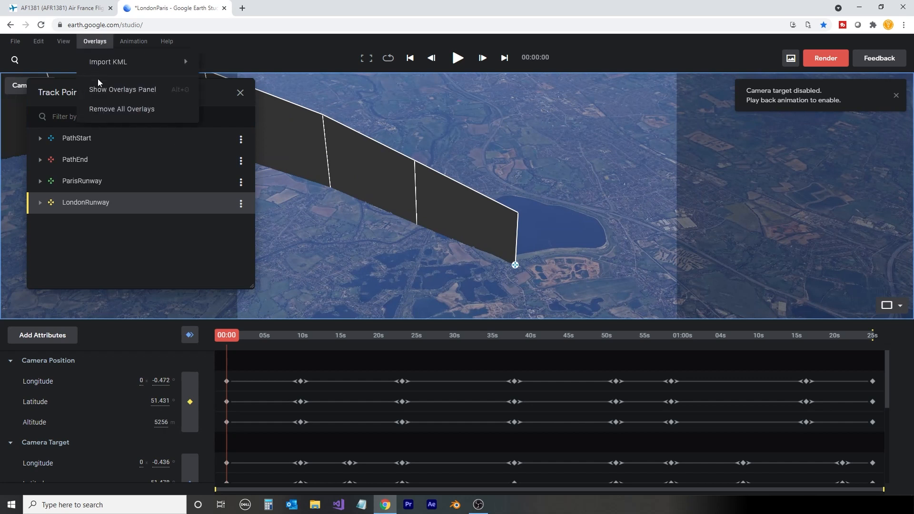
left_click(92, 90)
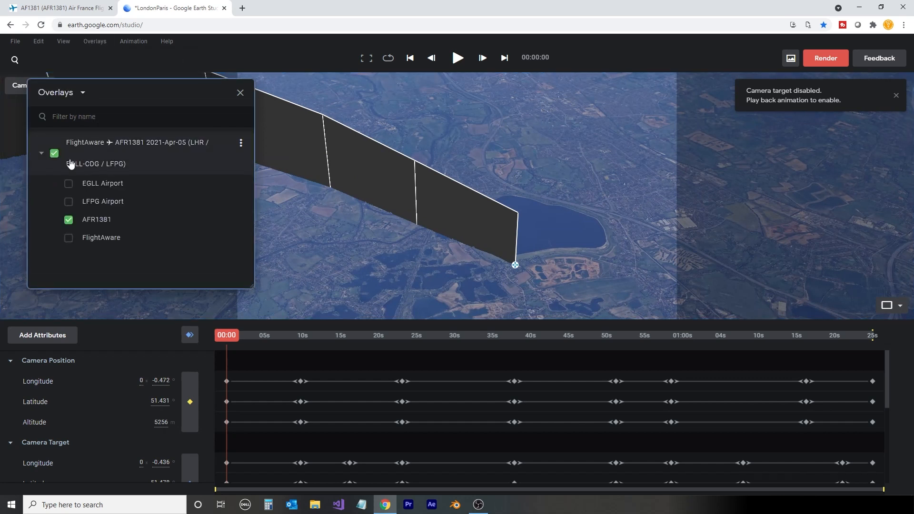
left_click(54, 153)
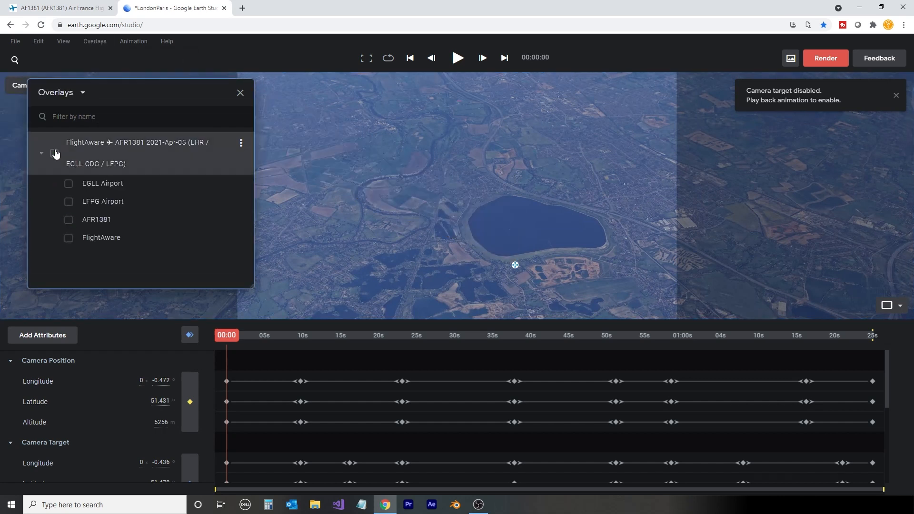
- Render LondonParis as a 1920 x 1080 JPEG sequence for frames 0 to 2550 with JSON tracking data in global coordinates
left_click(825, 58)
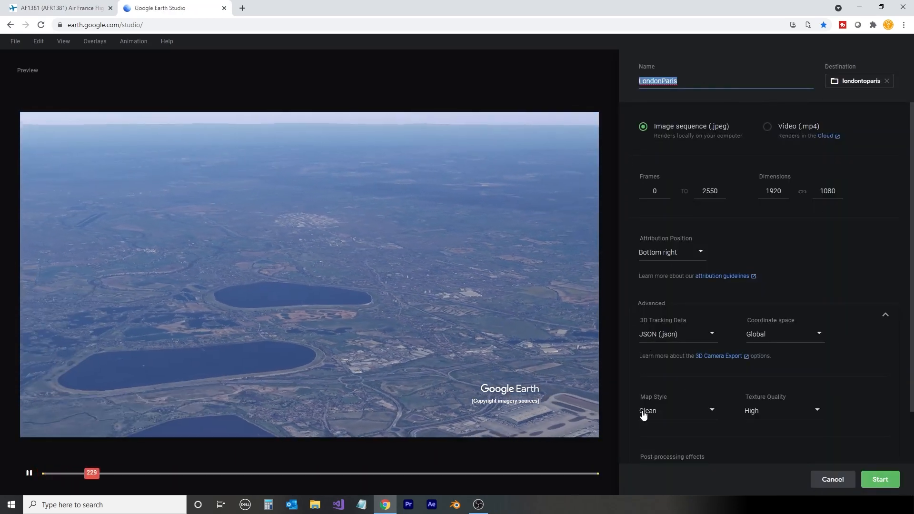
left_click(881, 480)
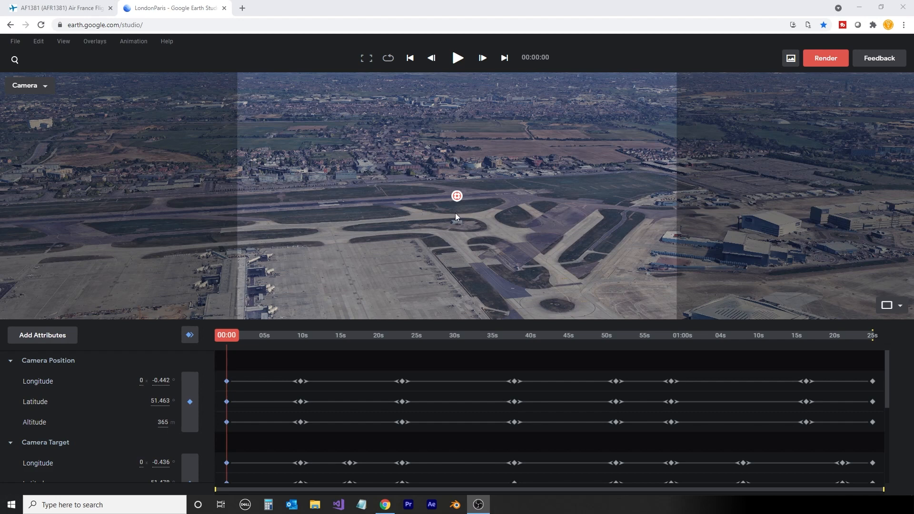
- Open Blender, dismiss the splash screen and delete the default cube
left_click(455, 506)
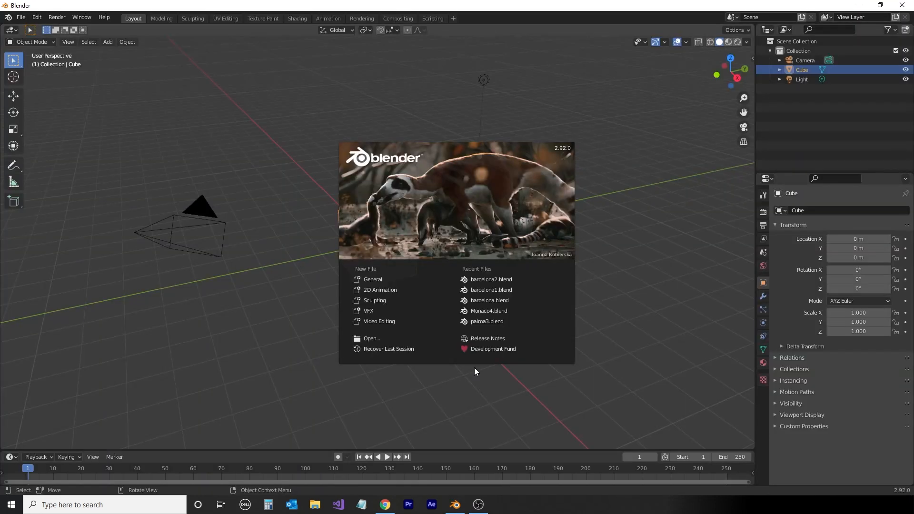
left_click(474, 367)
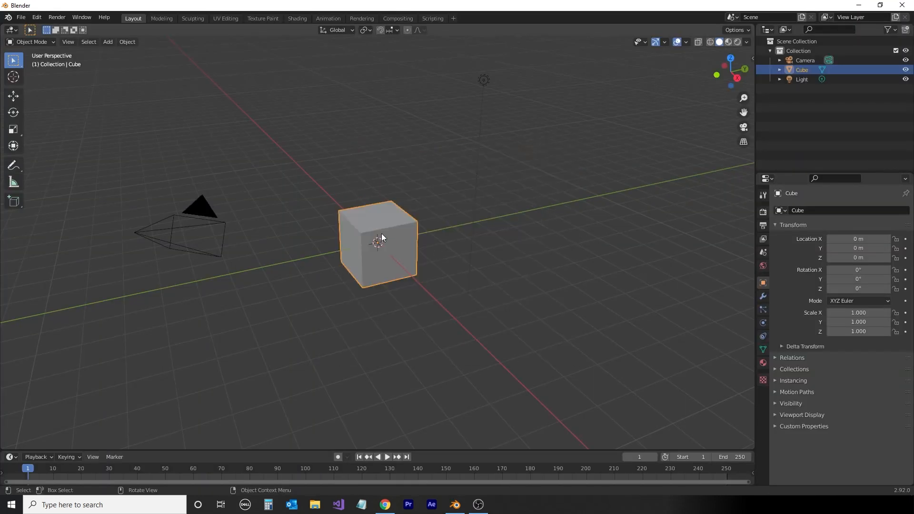
key("Delete")
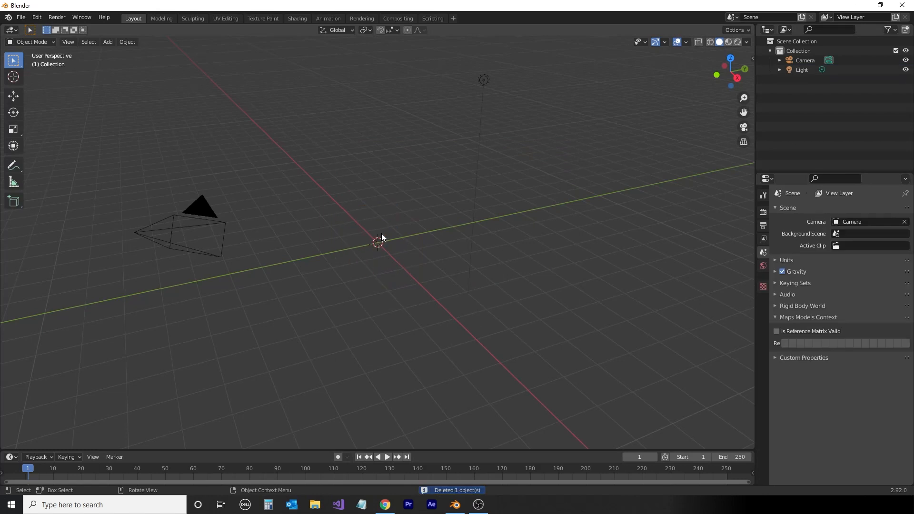
- Set the Earth Studio import footage to LondonParis_0000.jpeg from D:\Project\Flight\londontoparis\LondonParis (1)\footage
key("n")
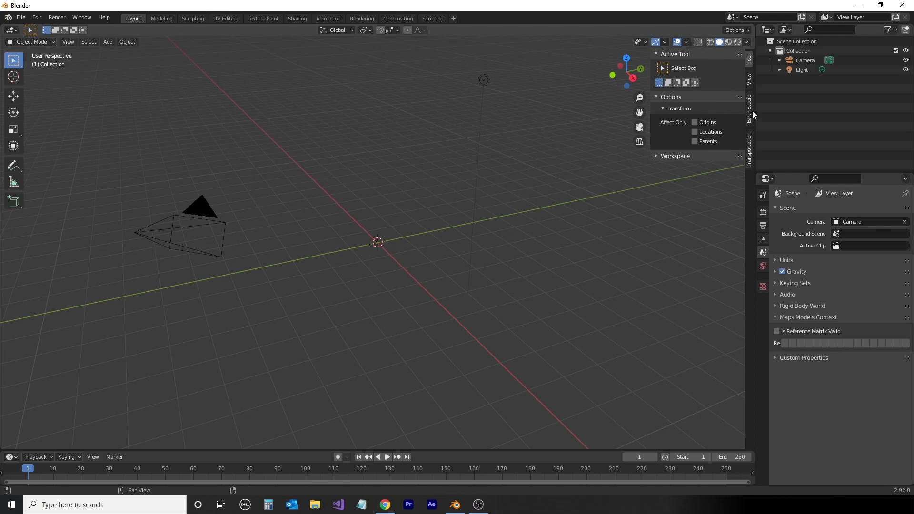
left_click(750, 112)
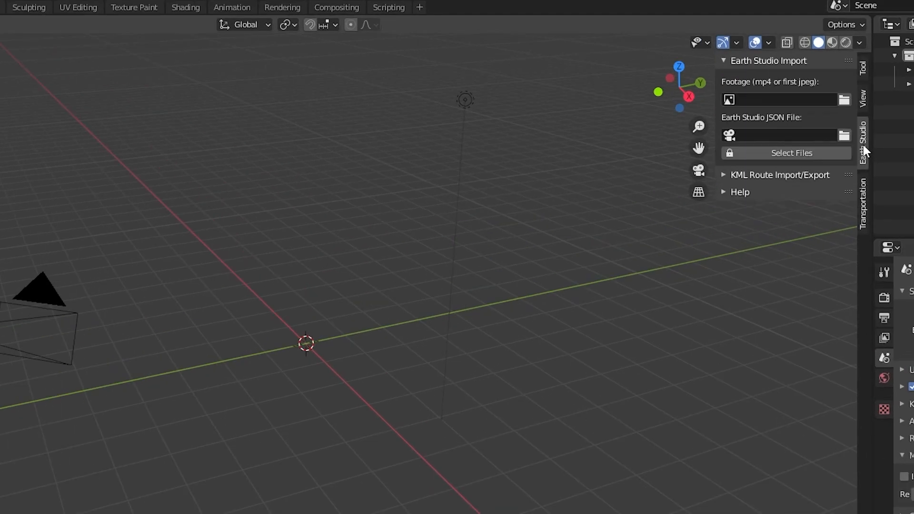
left_click(843, 100)
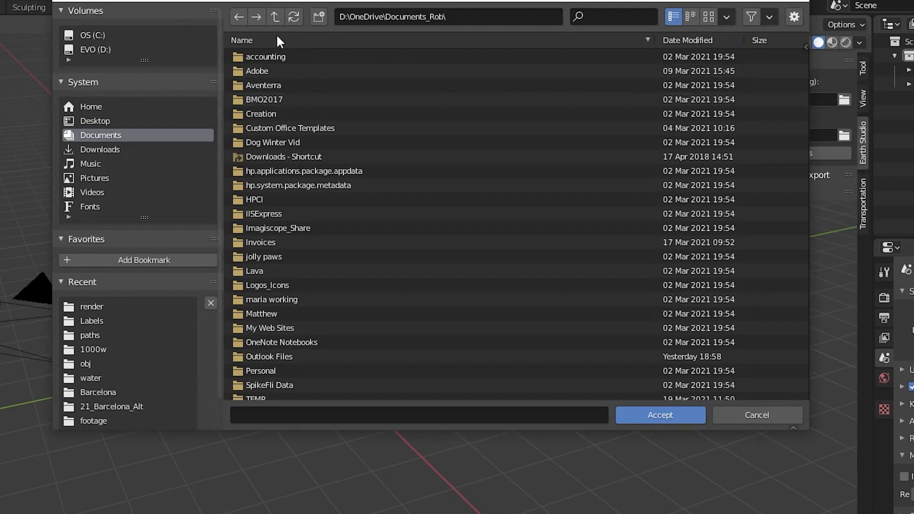
left_click(101, 49)
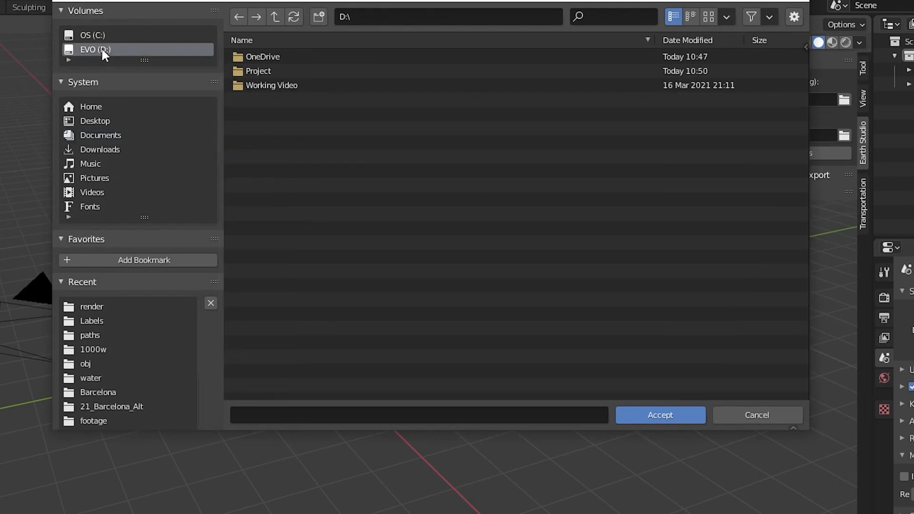
double_click(258, 70)
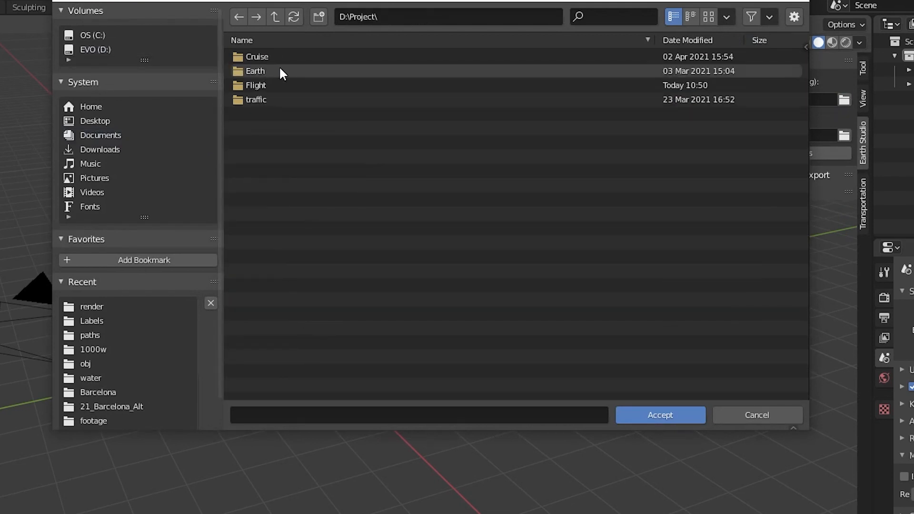
double_click(262, 87)
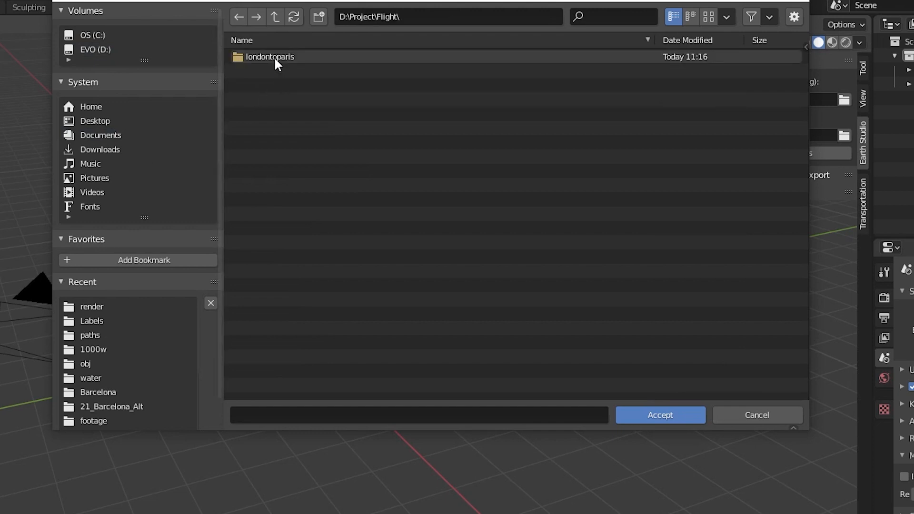
double_click(273, 56)
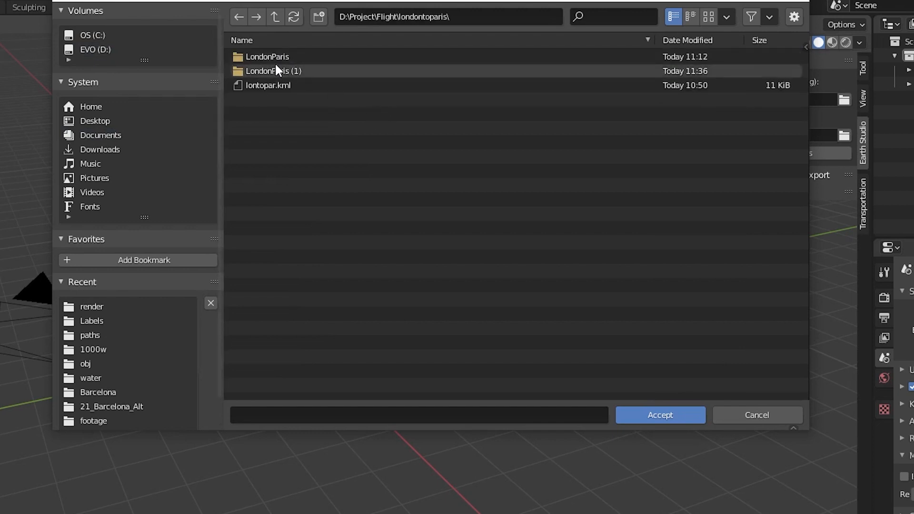
double_click(274, 71)
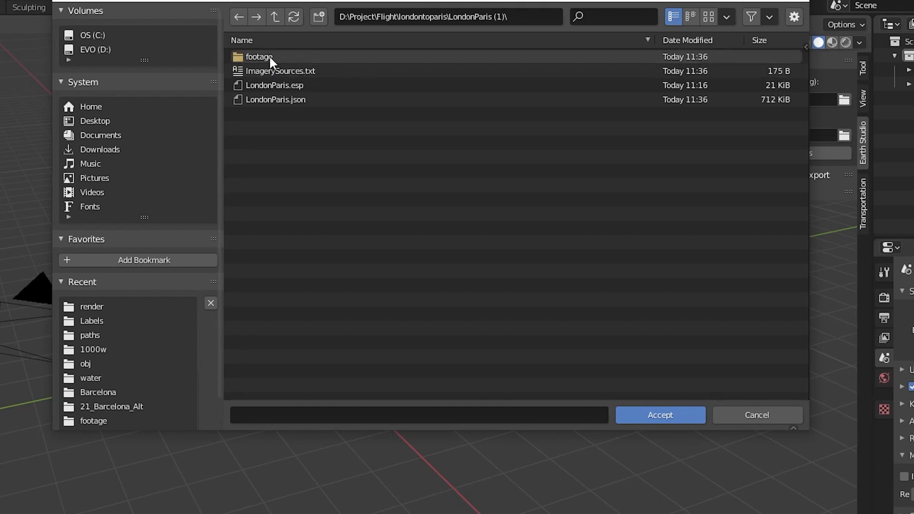
double_click(269, 57)
left_click(296, 59)
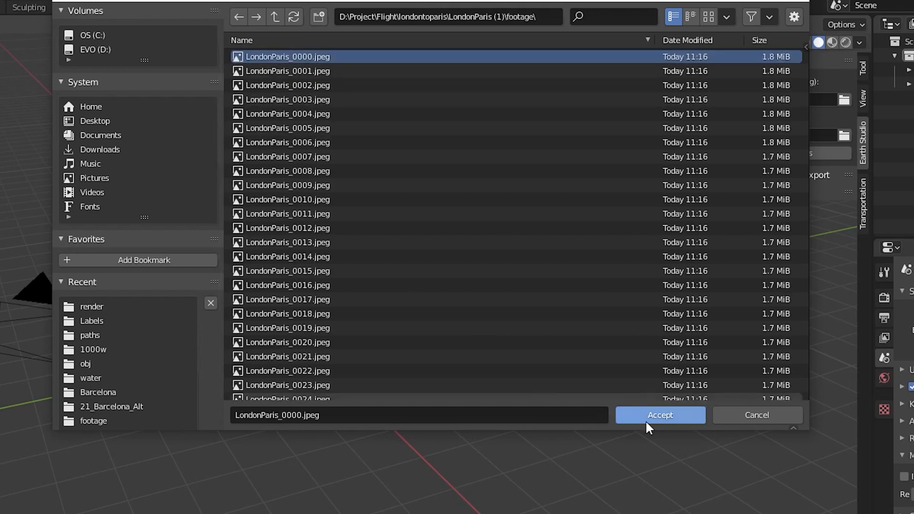
left_click(659, 414)
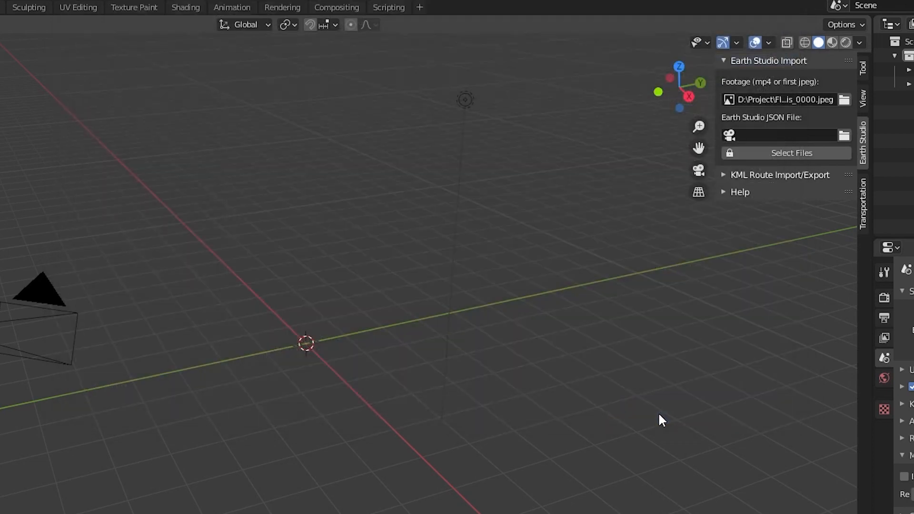
- Set the Earth Studio JSON file to LondonParis.json from the LondonParis (1) folder and import the Earth Studio scene
left_click(844, 136)
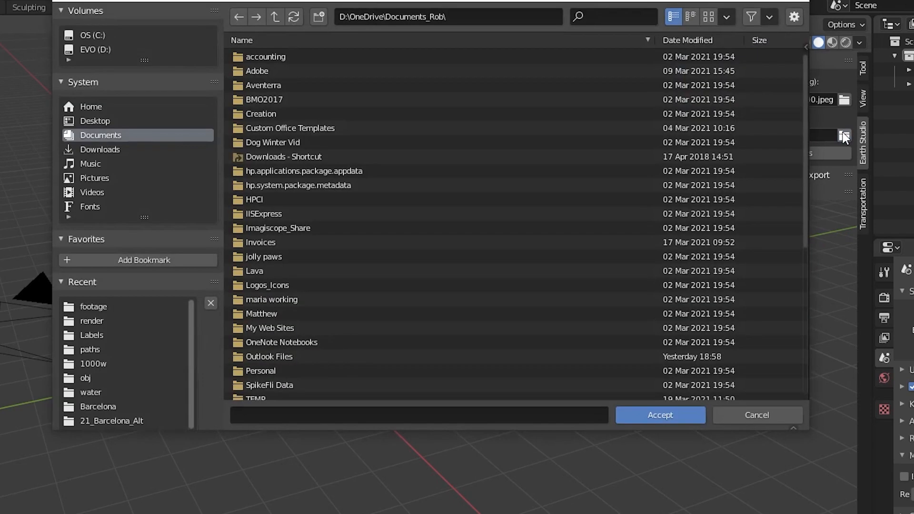
left_click(107, 309)
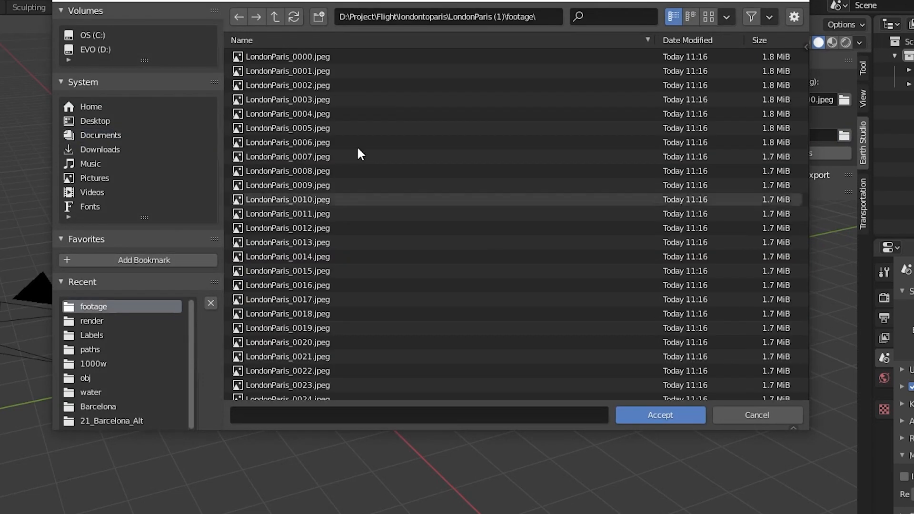
left_click(276, 16)
left_click(275, 17)
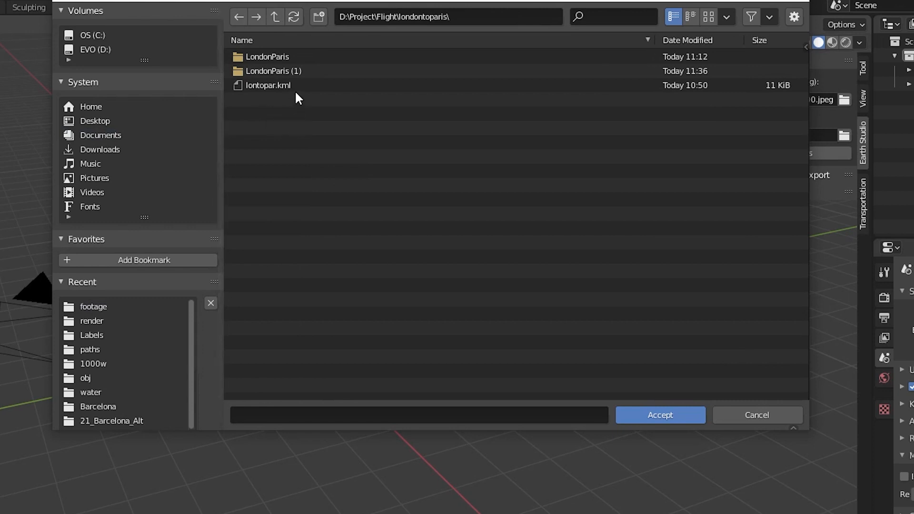
double_click(264, 70)
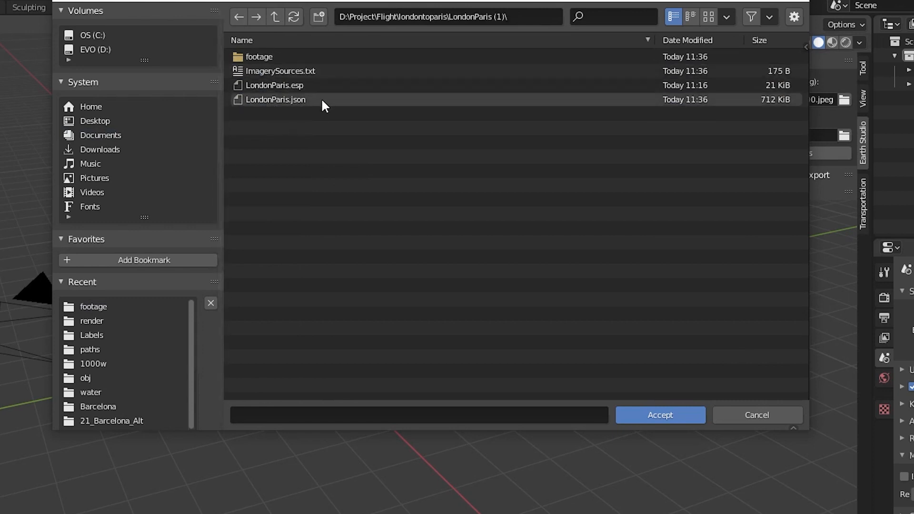
left_click(296, 99)
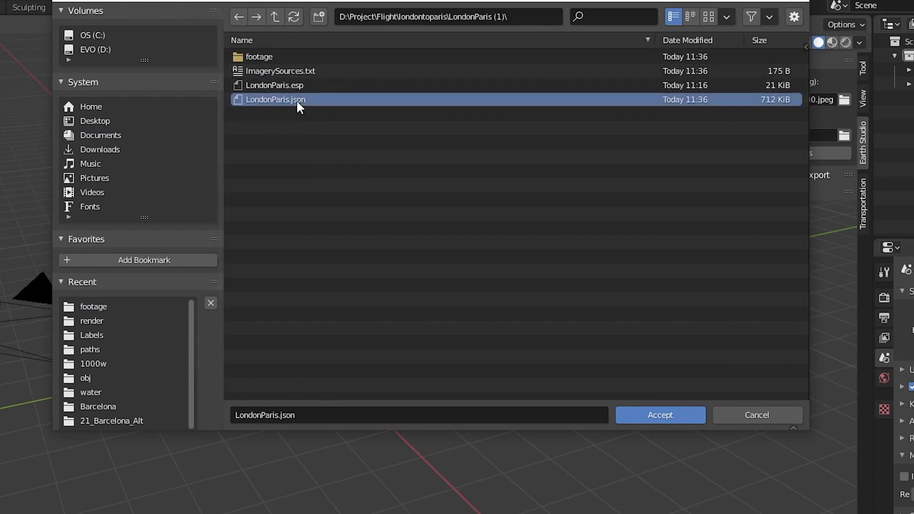
left_click(664, 414)
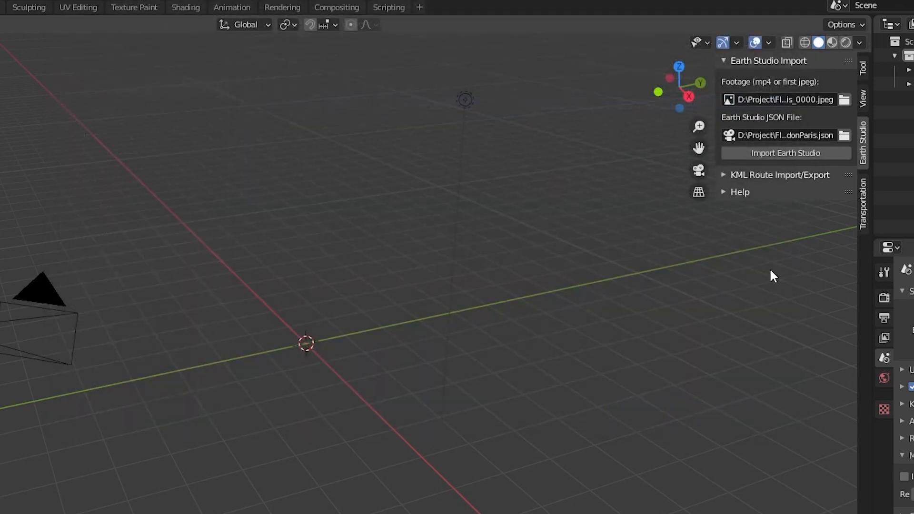
left_click(770, 155)
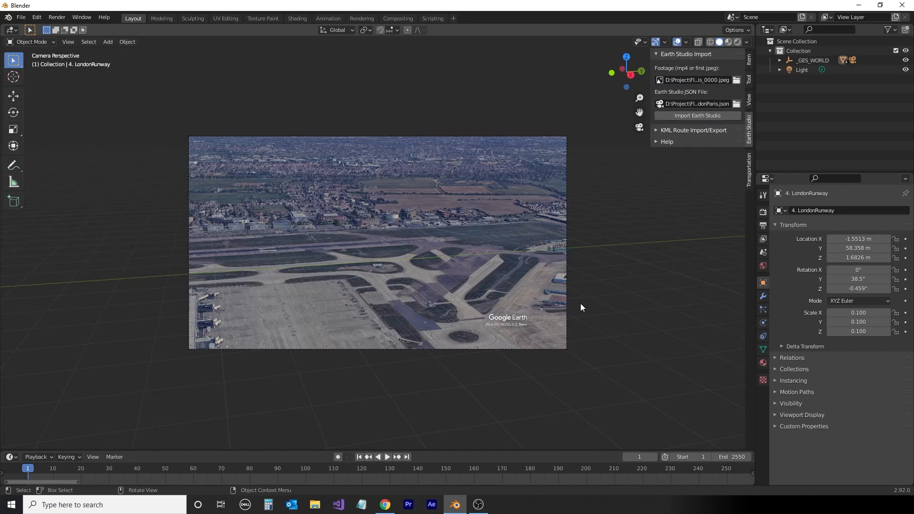
- Fit the full frame range in the timeline, then preview the imported flight footage through to frame 2533
scroll(458, 321, "up", 3)
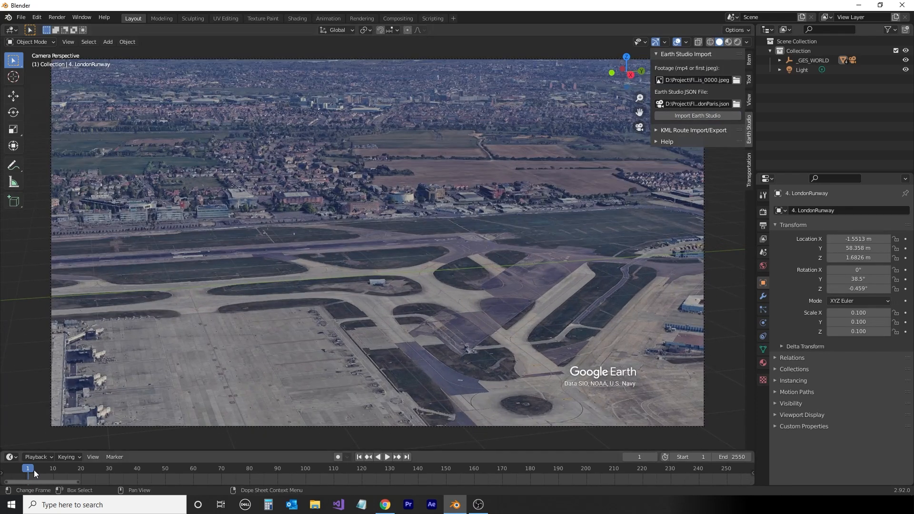
left_click(89, 457)
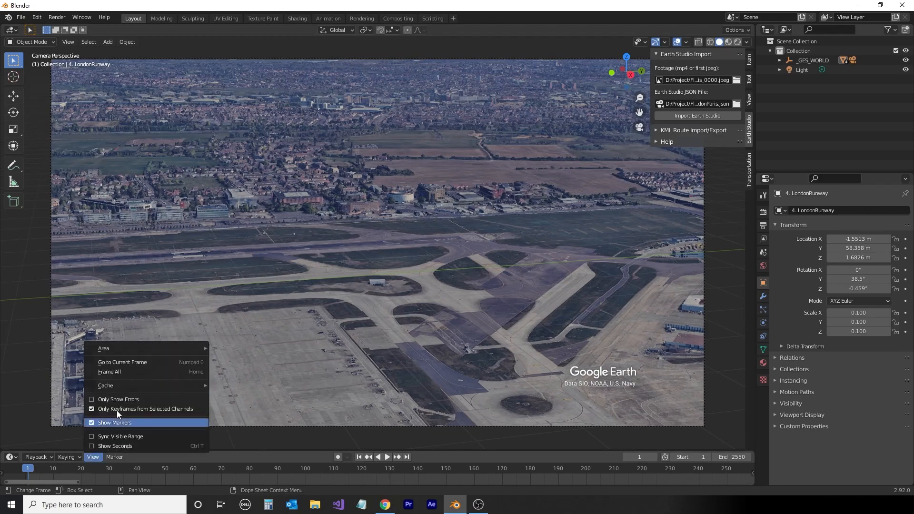
left_click(120, 373)
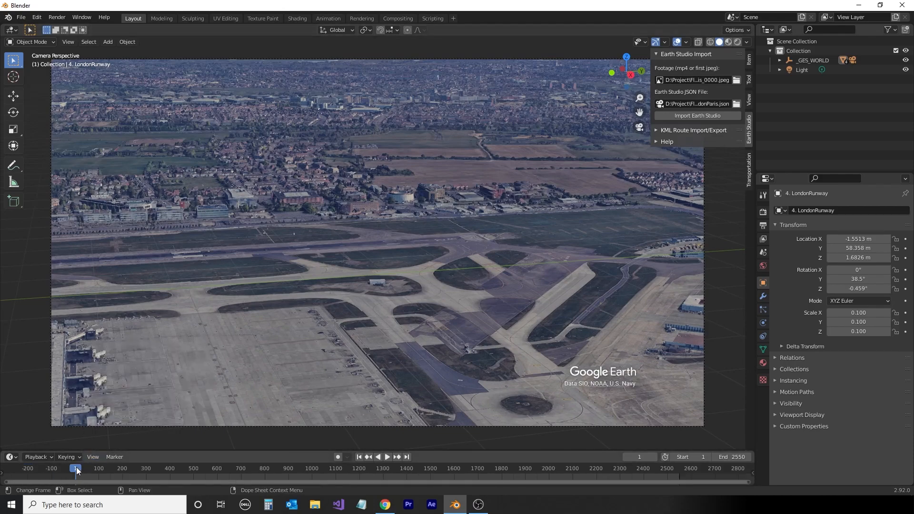
left_click(105, 472)
key("space")
left_click_drag(105, 472, 675, 470)
- Expand _GES_WORLD and select the ParisRunway track point to examine its placement on the Paris runway
left_click(778, 61)
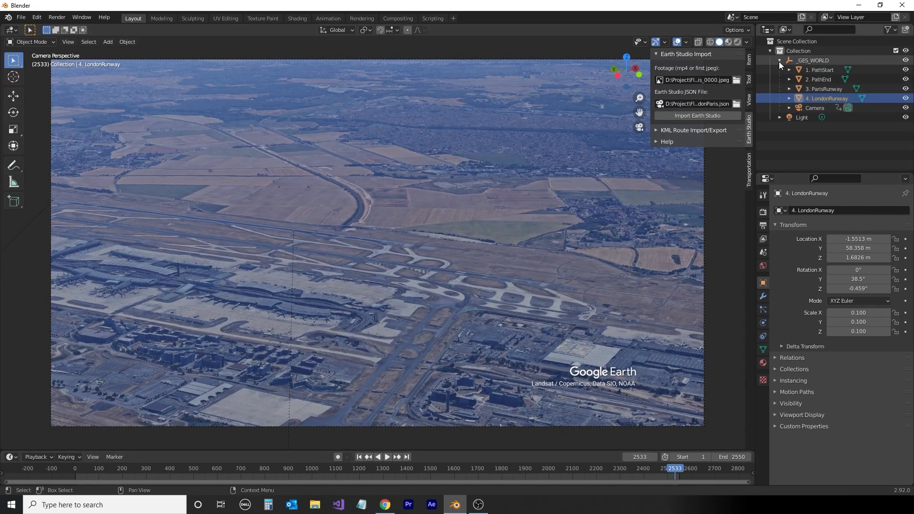
left_click(821, 88)
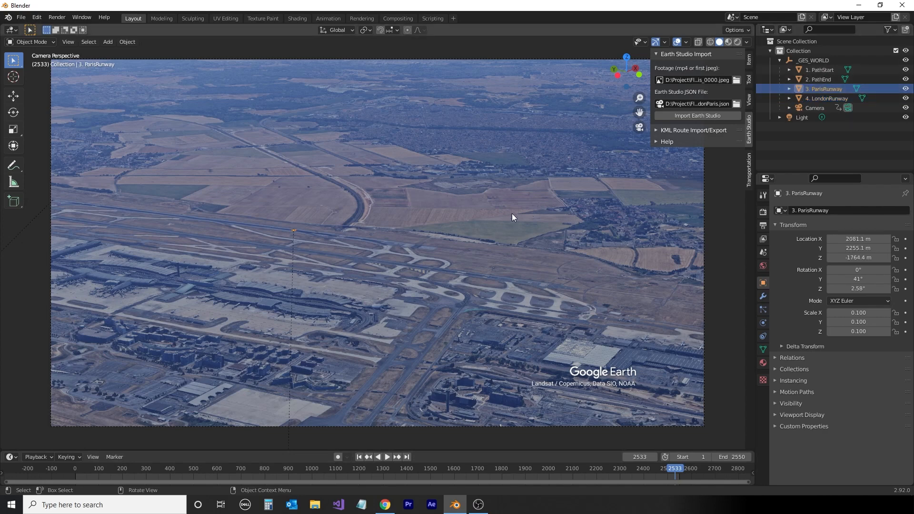
scroll(292, 224, "up", 4)
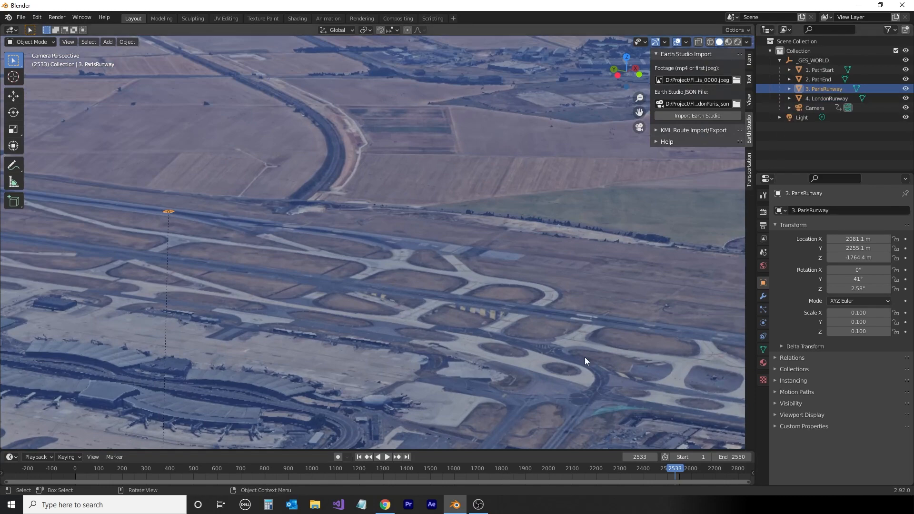
- Return to frame 0, select the LondonRunway track point and play to frame 50 to examine its placement on the runway
left_click_drag(678, 469, 72, 467)
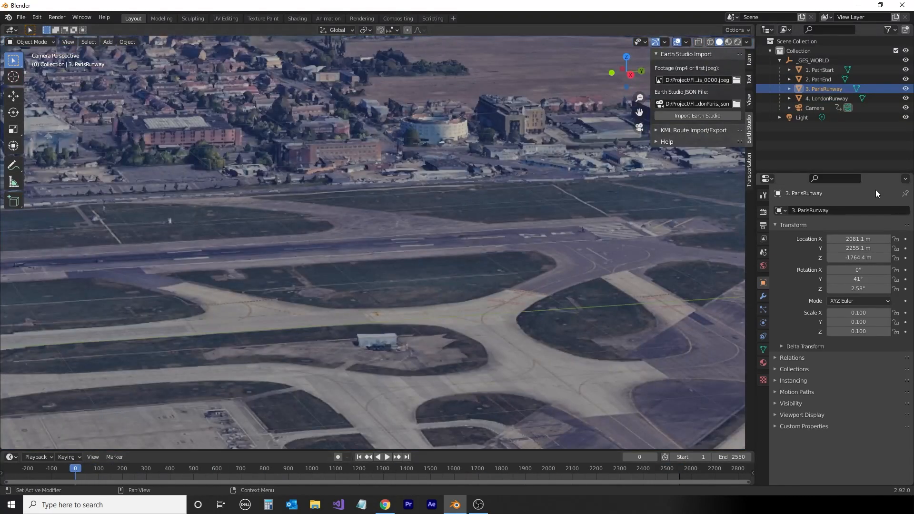
left_click(816, 100)
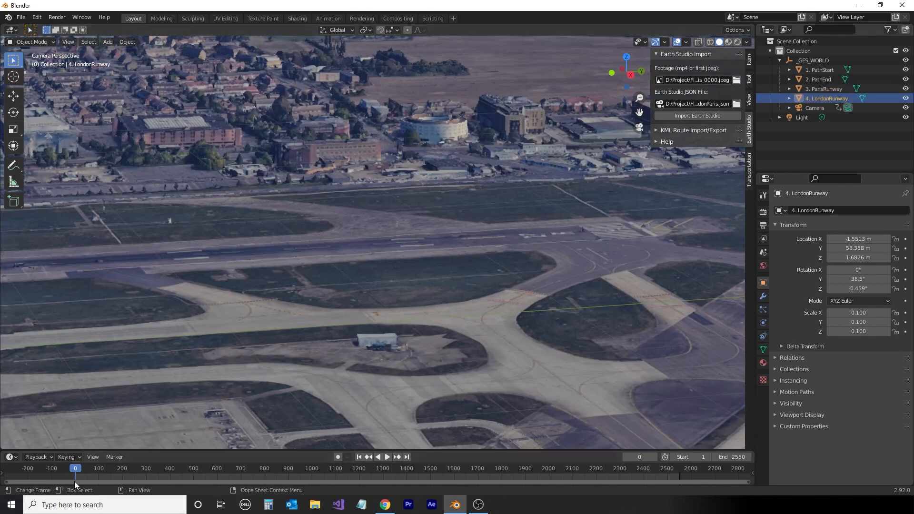
key("space")
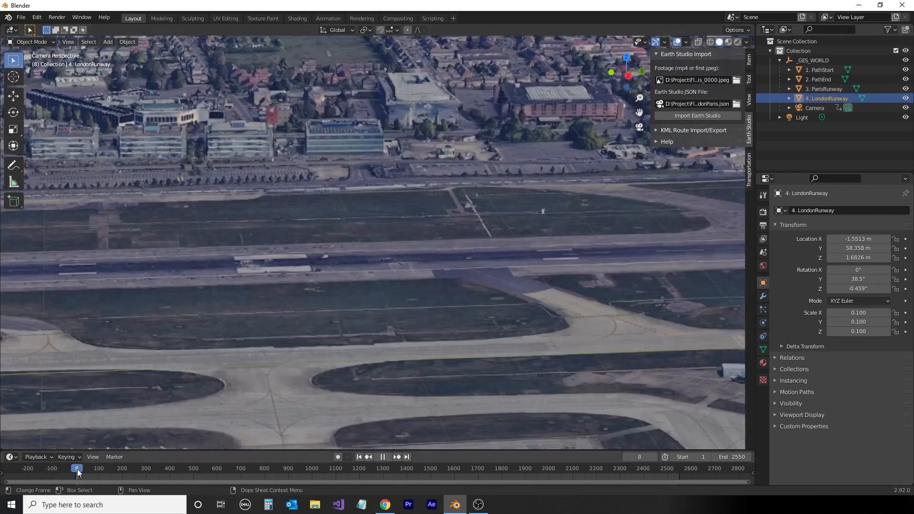
key("space")
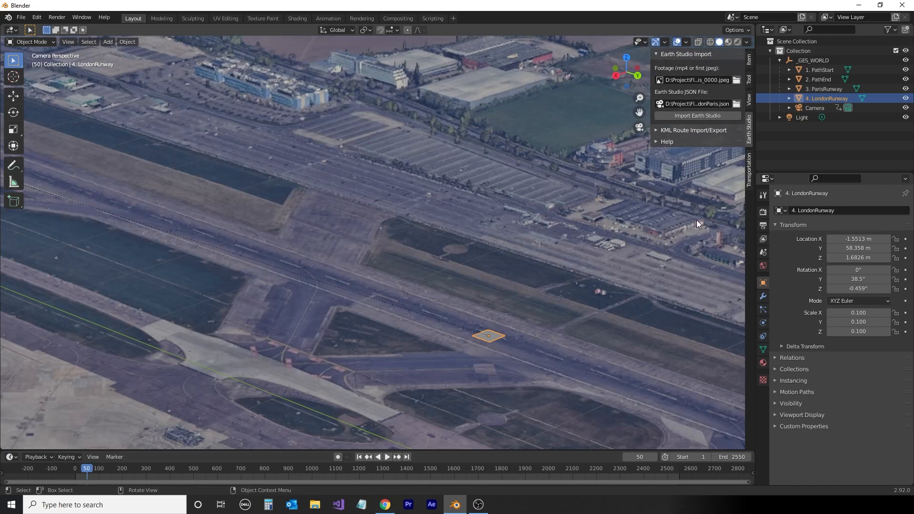
- Select the PathStart track point and move to frame 185 to examine its position in the footage
left_click_drag(82, 469, 114, 475)
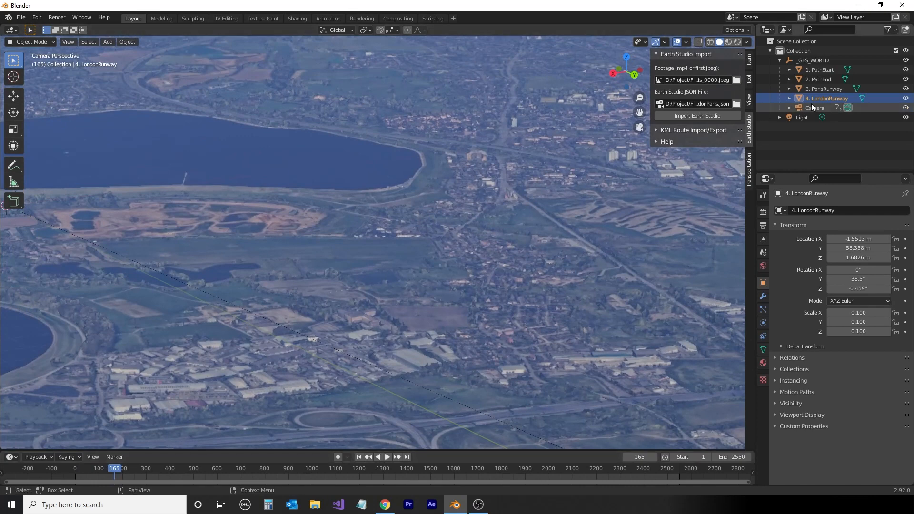
left_click(816, 70)
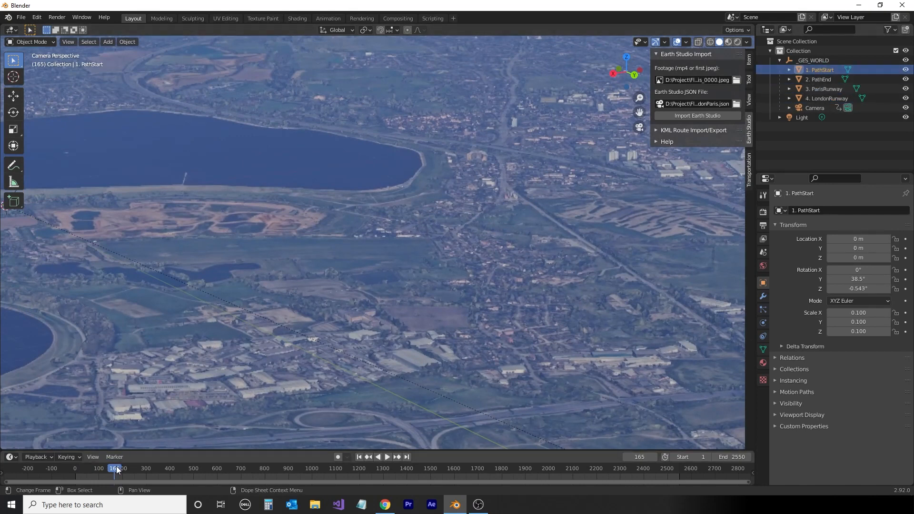
left_click_drag(117, 471, 120, 472)
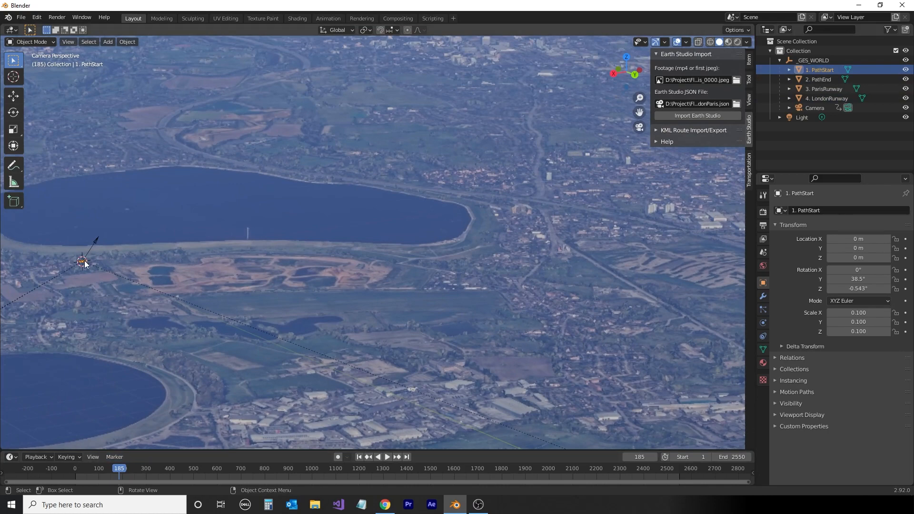
scroll(258, 261, "down", 4)
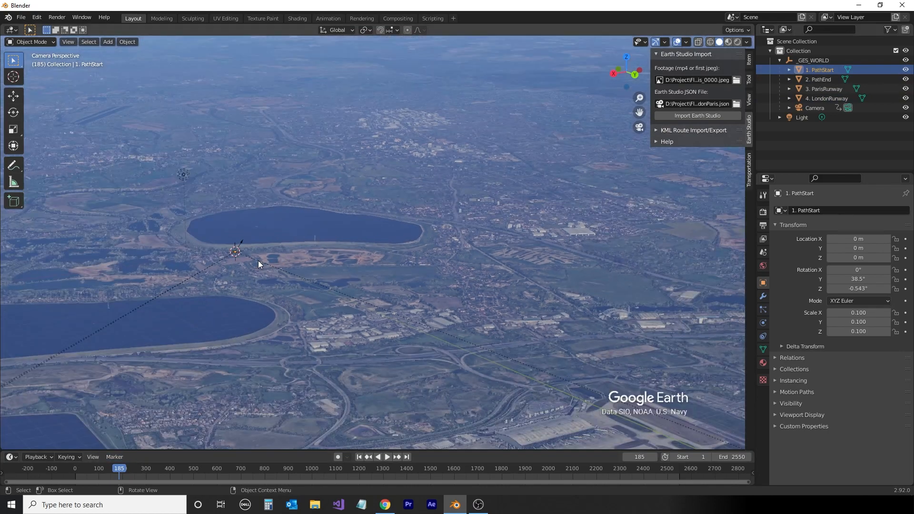
scroll(258, 261, "down", 2)
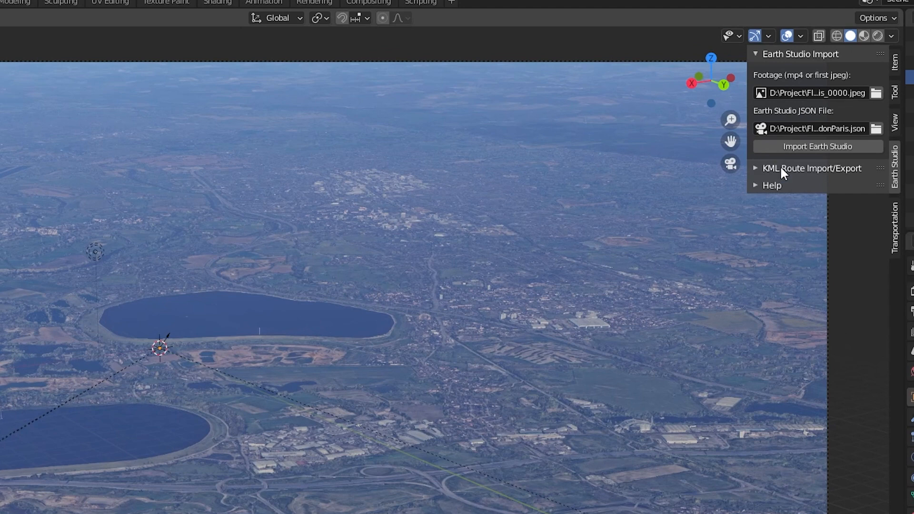
- Load lontopar.kml from the londontoparis project folder as the KML route file
left_click(782, 169)
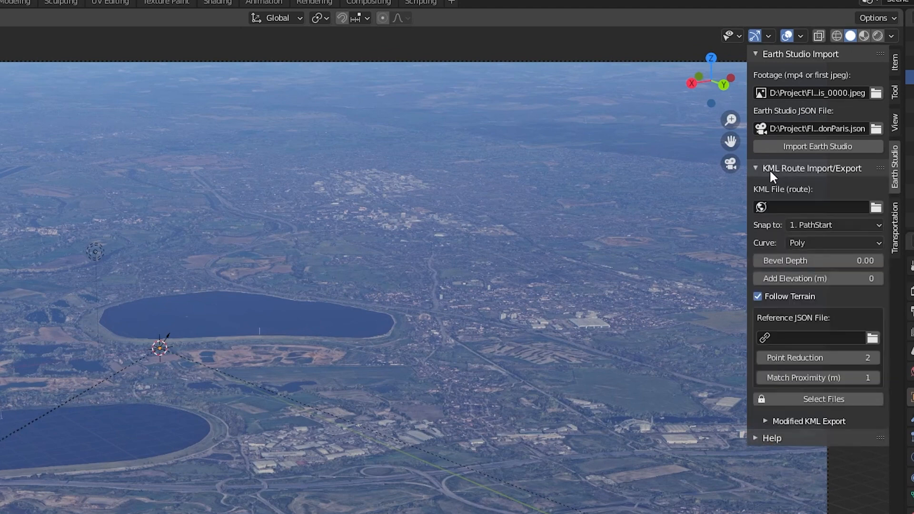
left_click(875, 210)
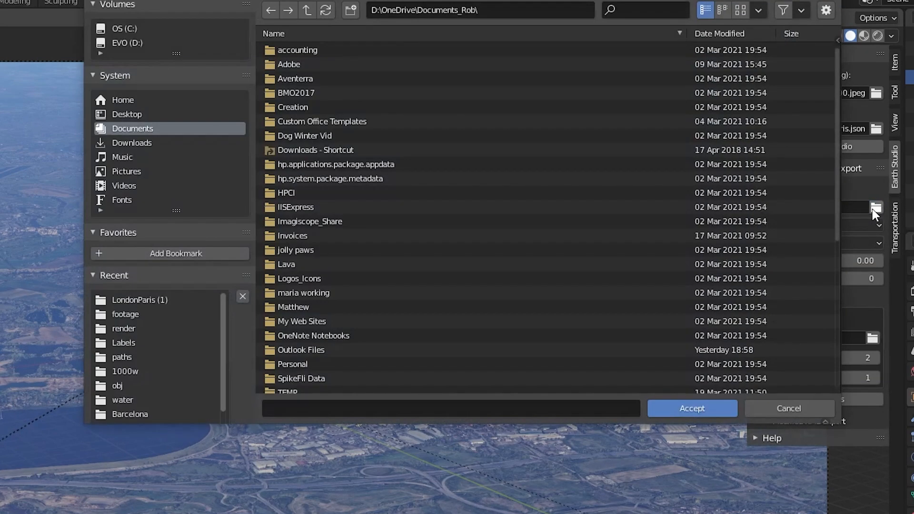
left_click(134, 300)
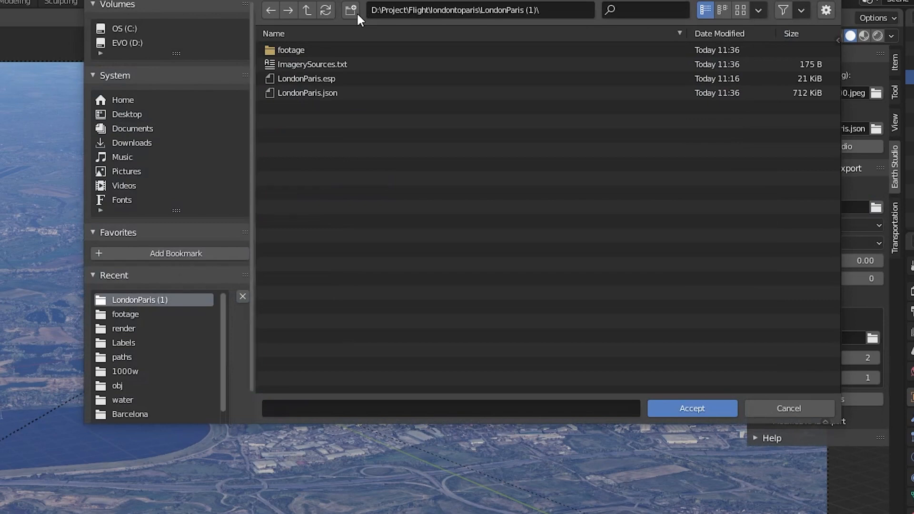
left_click(307, 10)
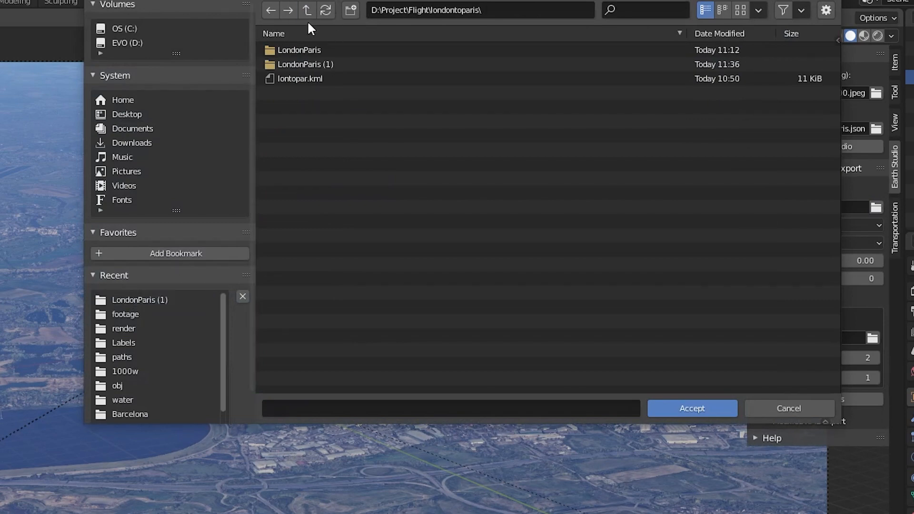
left_click(304, 78)
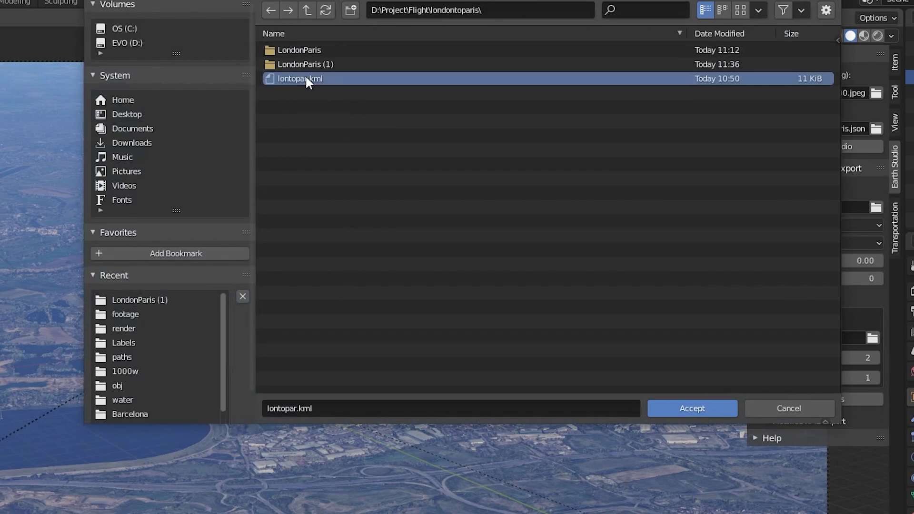
left_click(690, 406)
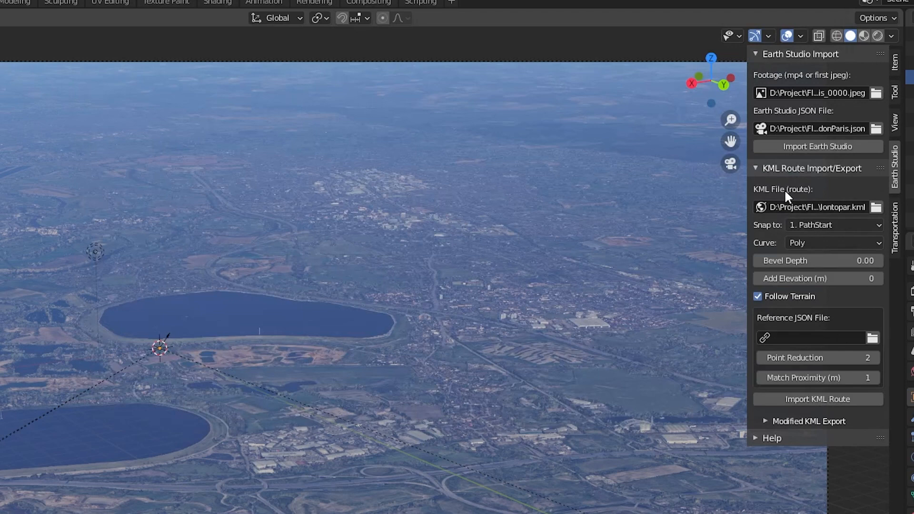
- Set the KML route to snap to the PathStart track point and use a Nurbs curve
left_click(820, 226)
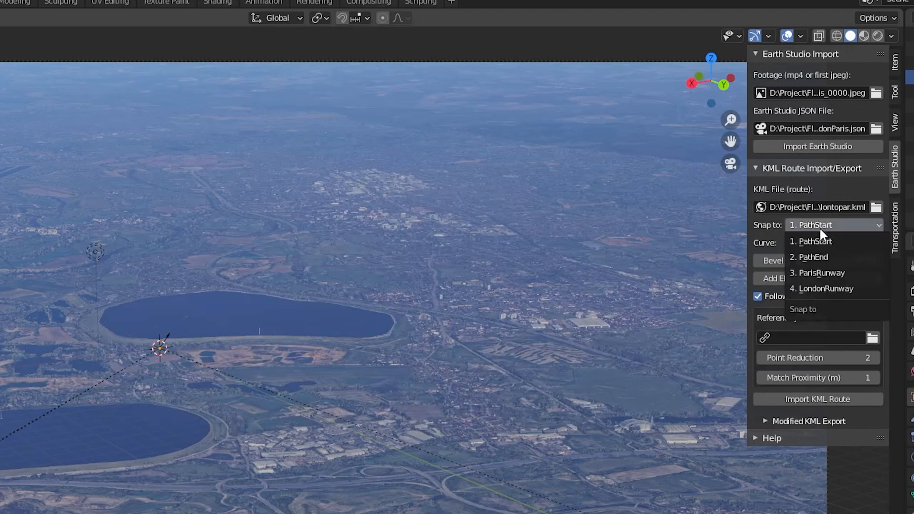
left_click(820, 238)
left_click(838, 244)
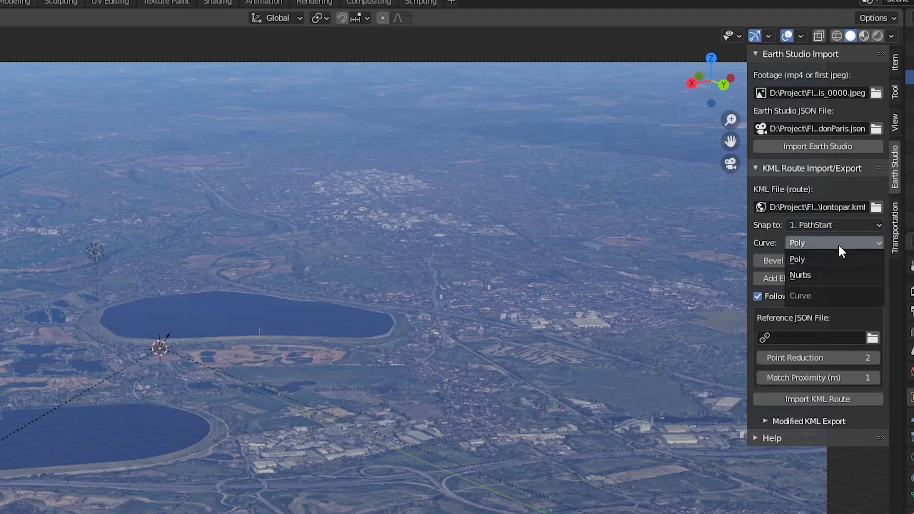
left_click(809, 276)
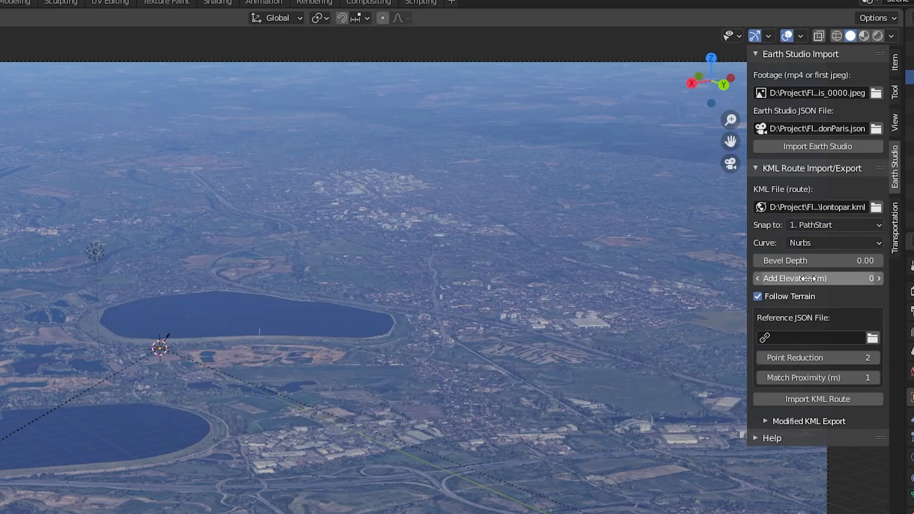
- Set the route's bevel depth to 0.05 and import the KML route with Follow Terrain turned off
left_click(847, 261)
key("BackSpace")
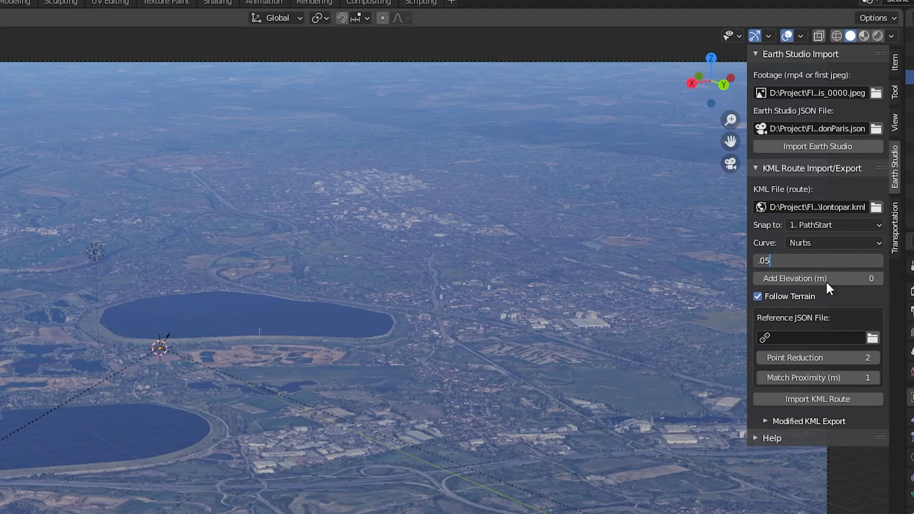
key("Return")
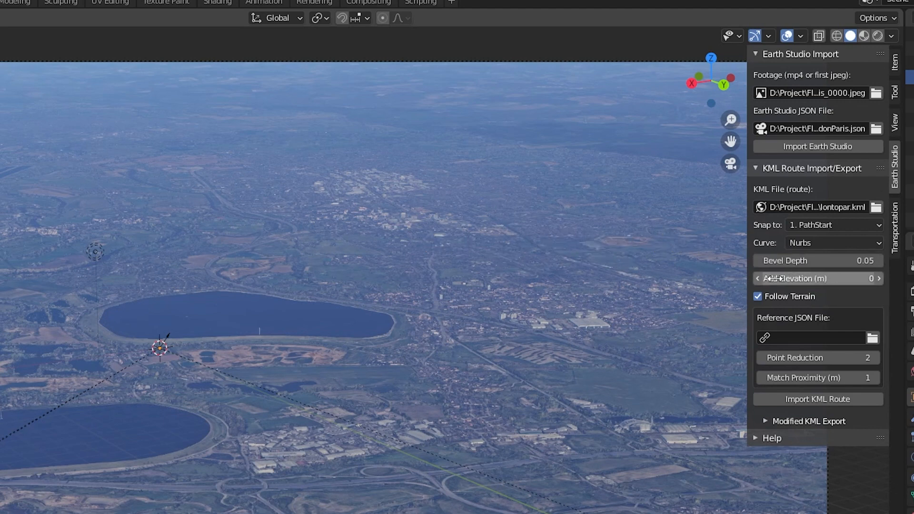
left_click(758, 296)
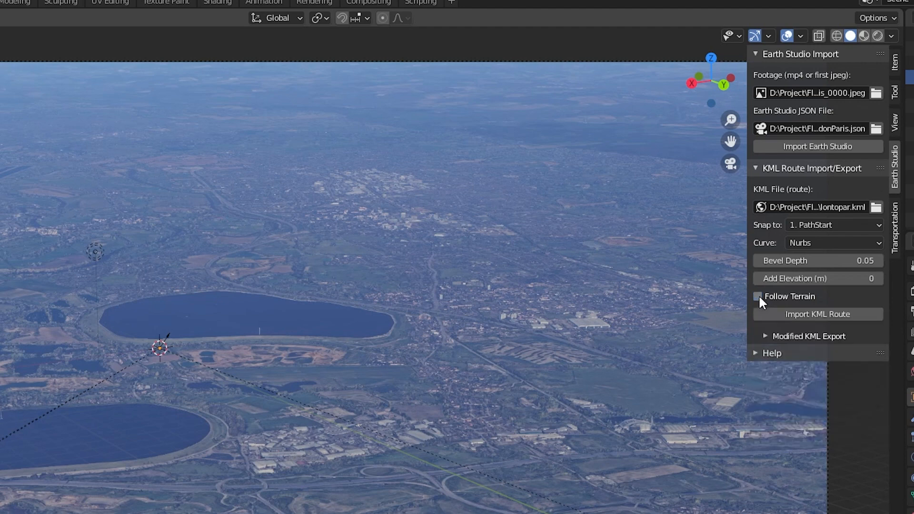
left_click(845, 316)
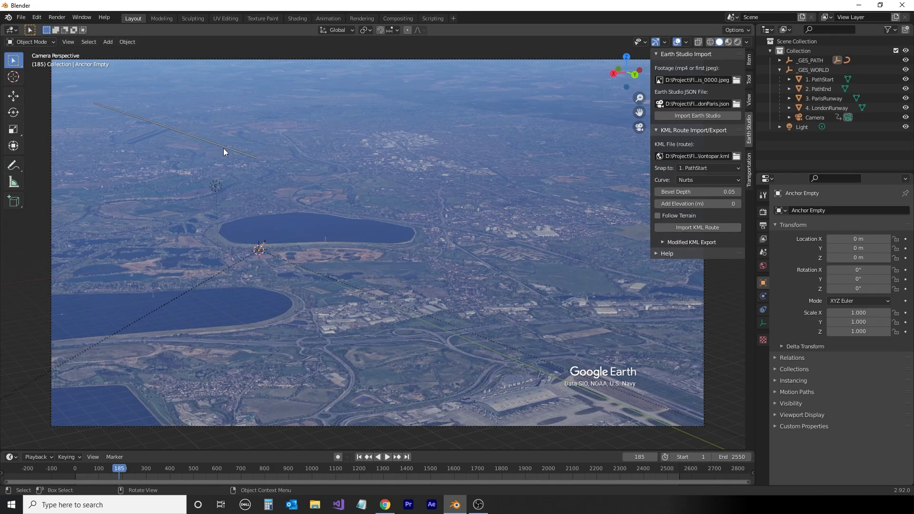
- Select the imported route curve and play the footage from frame 185 to about frame 233 to examine it
left_click(107, 195)
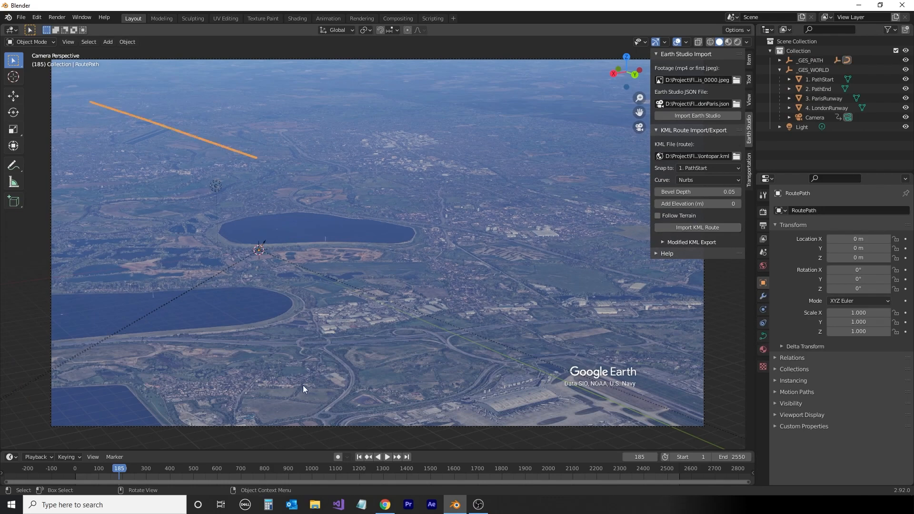
key("space")
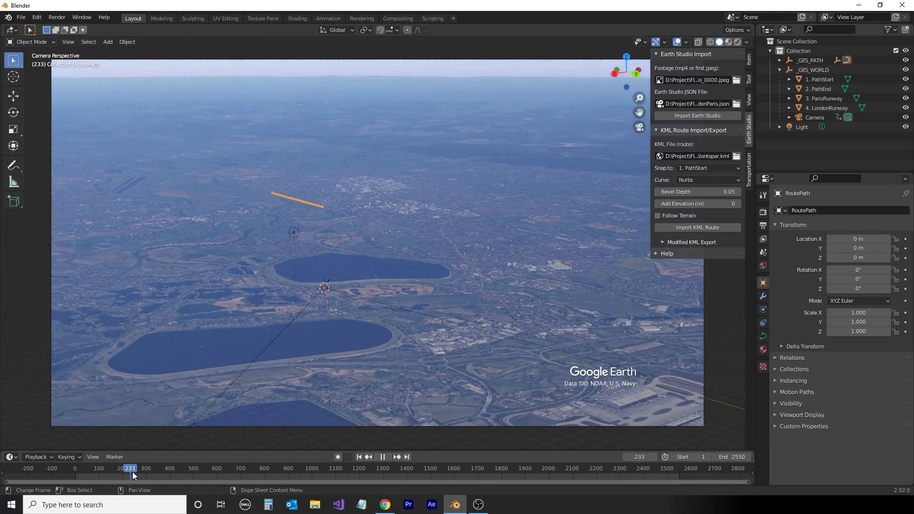
key("space")
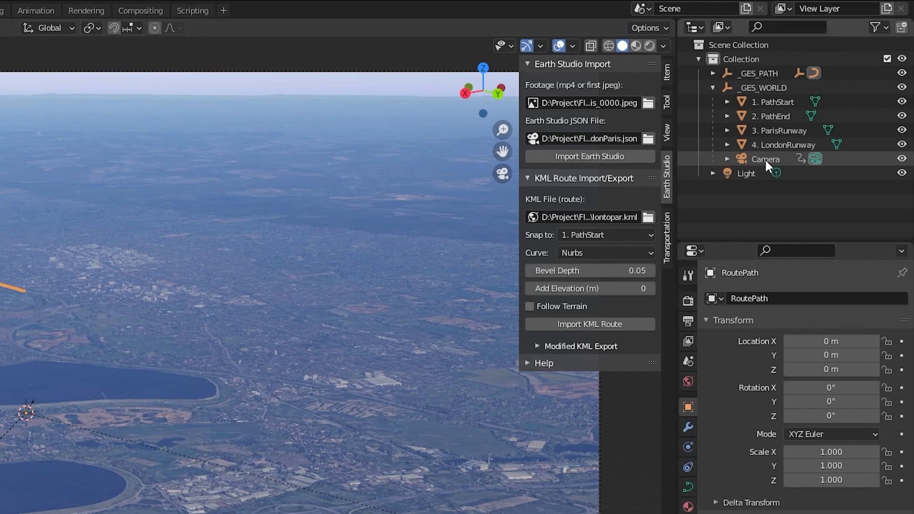
- Set the clip end distance of the camera to 1000 m
left_click(814, 118)
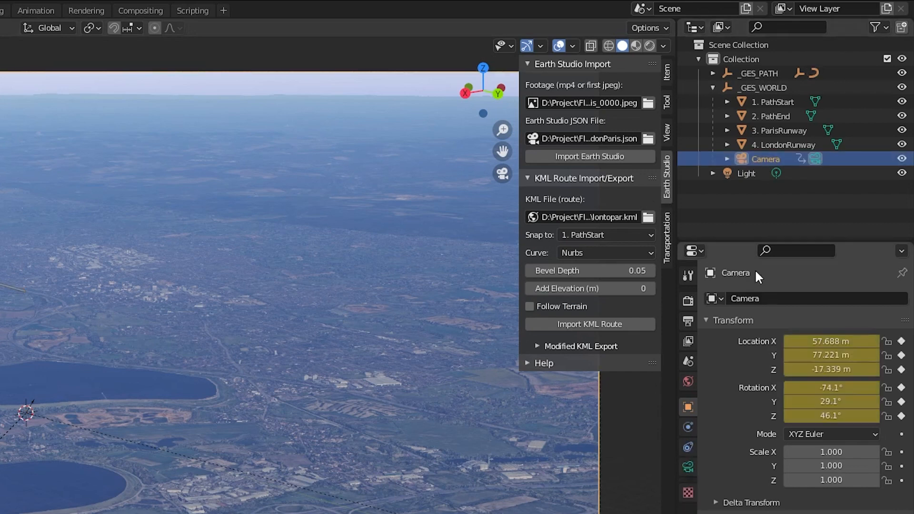
left_click(688, 467)
left_click(841, 453)
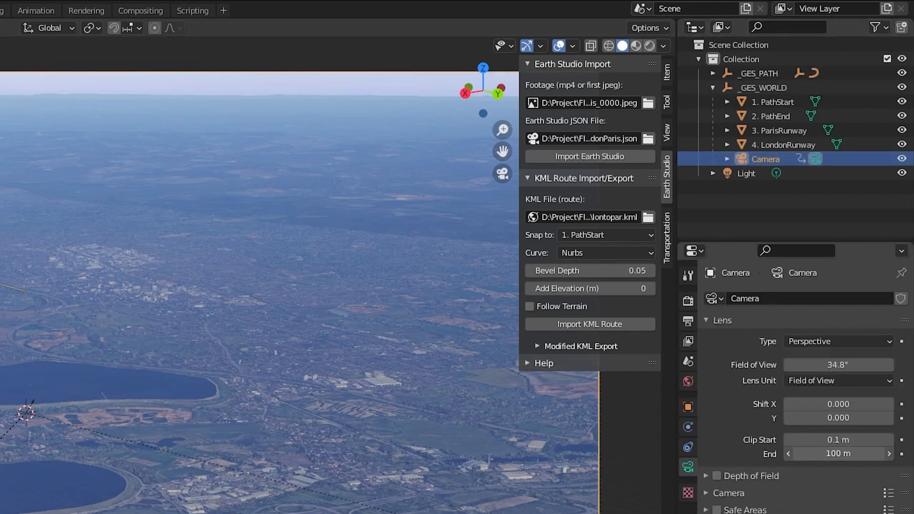
type("10")
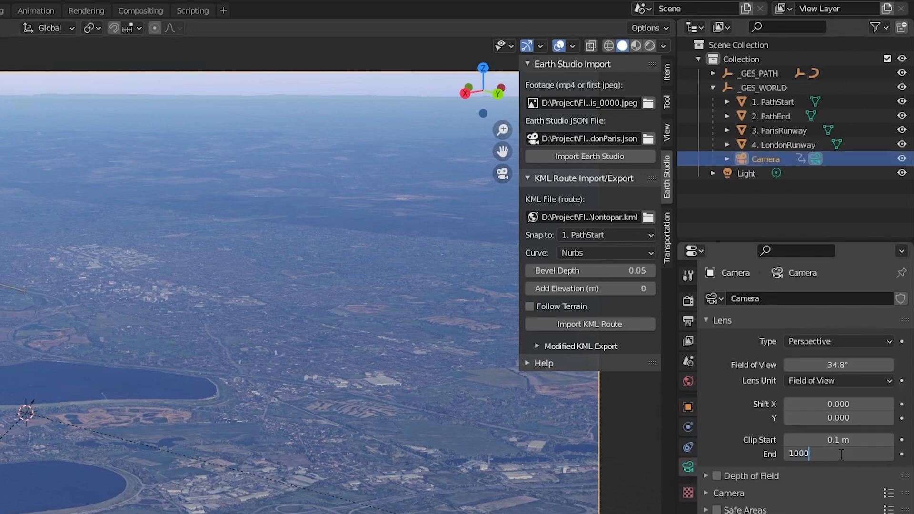
key("Return")
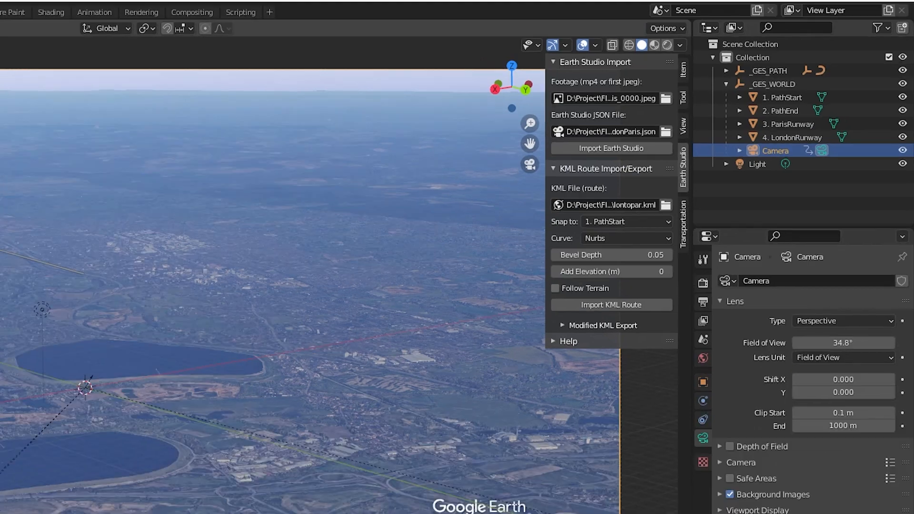
- Select the route curve, show the viewport in rendered shading and enable the Transparent film option in the render settings
left_click(232, 181)
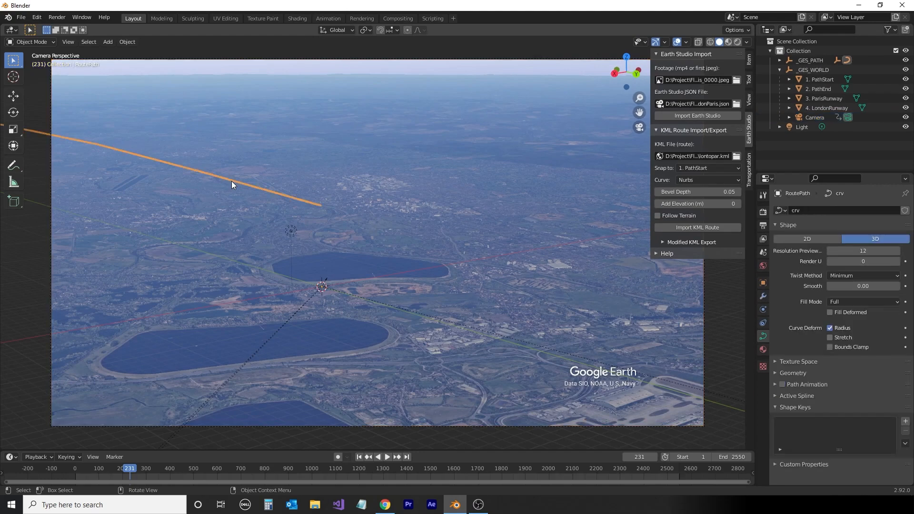
left_click(738, 42)
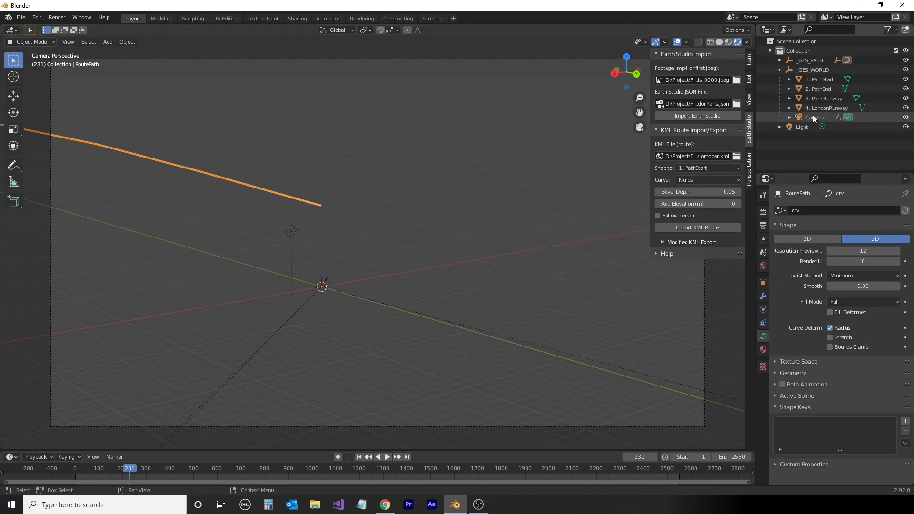
left_click(763, 211)
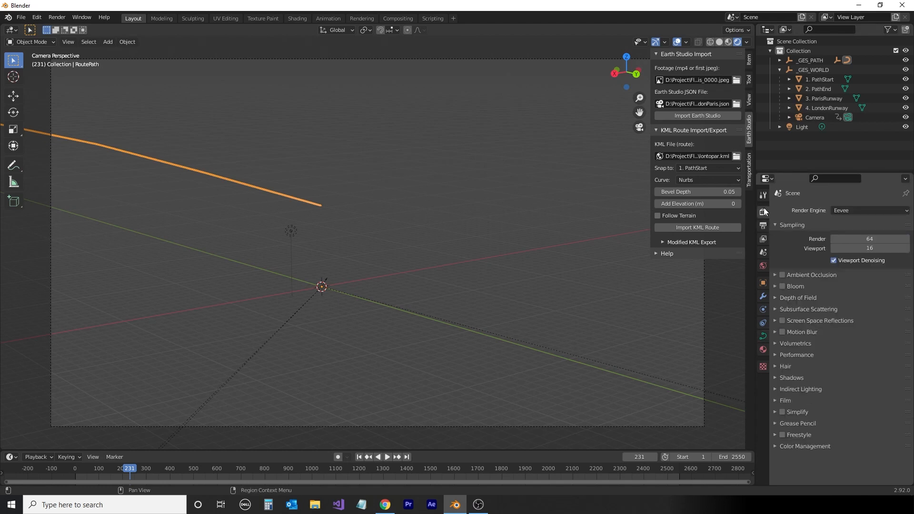
left_click(785, 400)
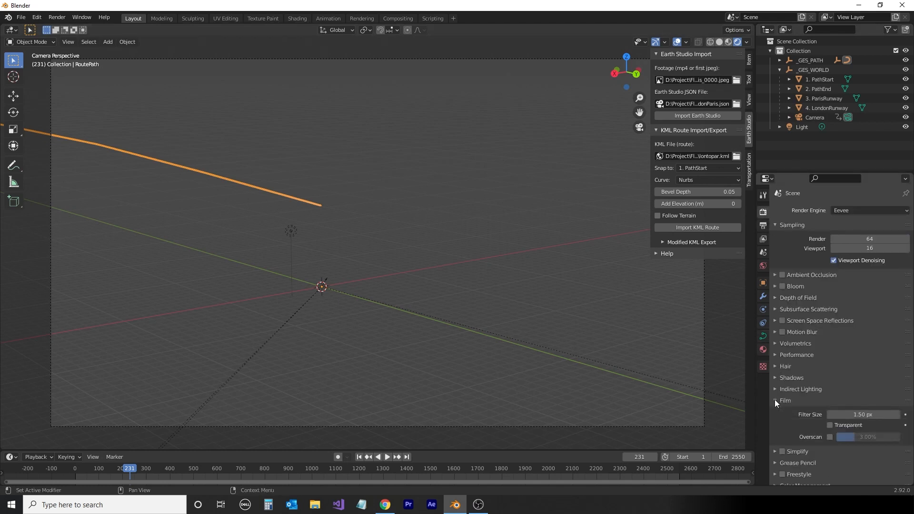
left_click(830, 425)
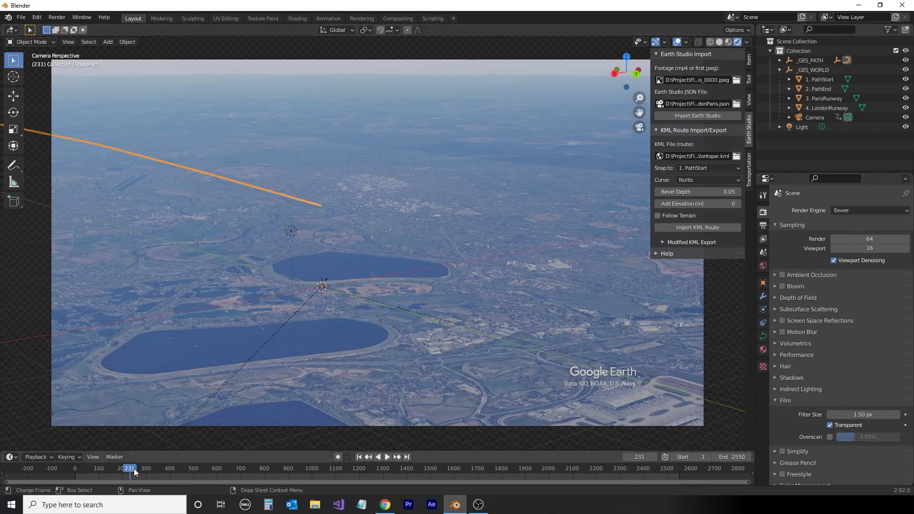
- Move through the footage to frame 535 to examine the route, and open the camera's clip end distance for editing
left_click_drag(133, 469, 227, 474)
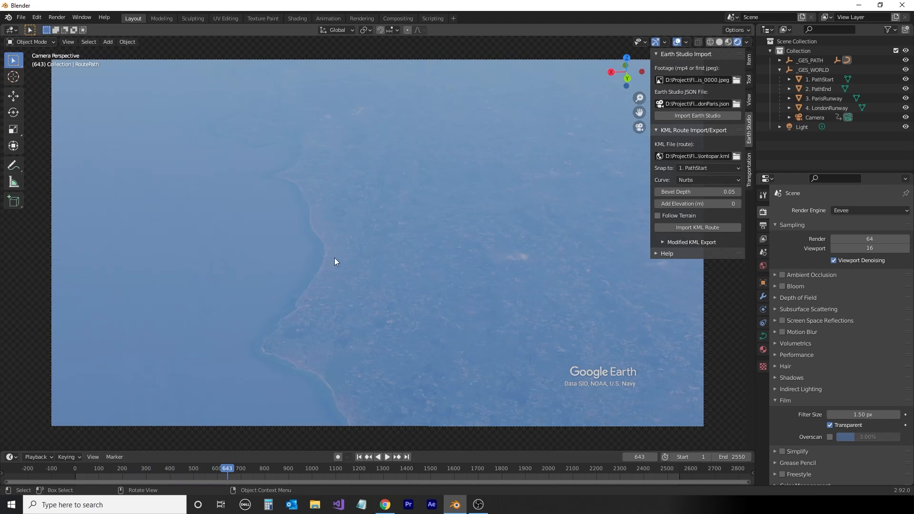
left_click_drag(227, 472, 202, 475)
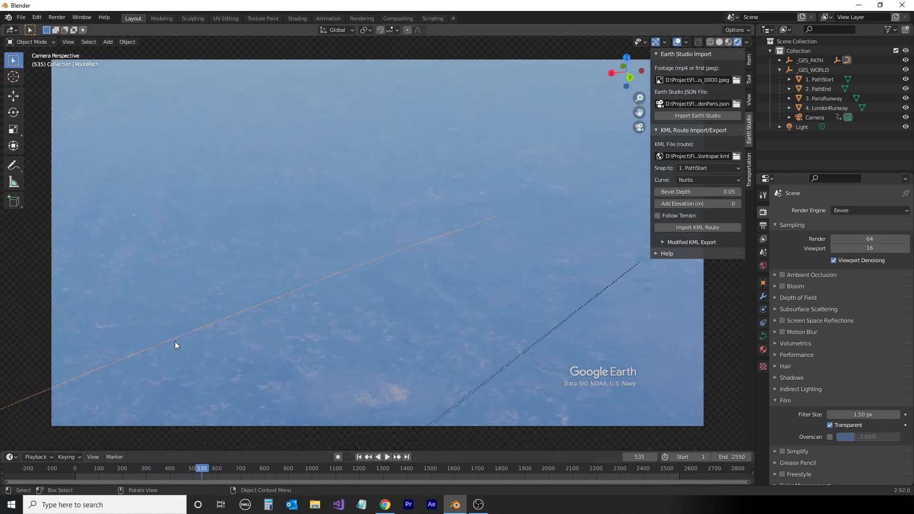
left_click(823, 116)
left_click(762, 322)
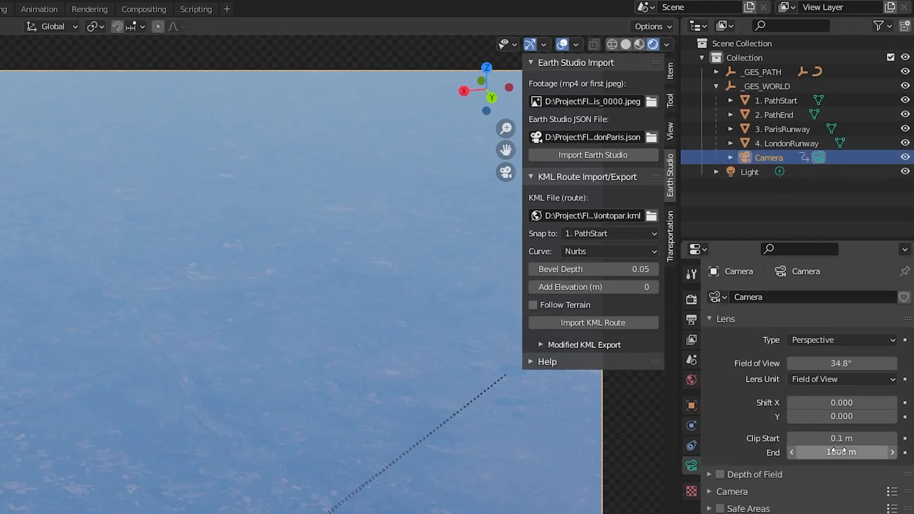
left_click(839, 451)
left_click(803, 452)
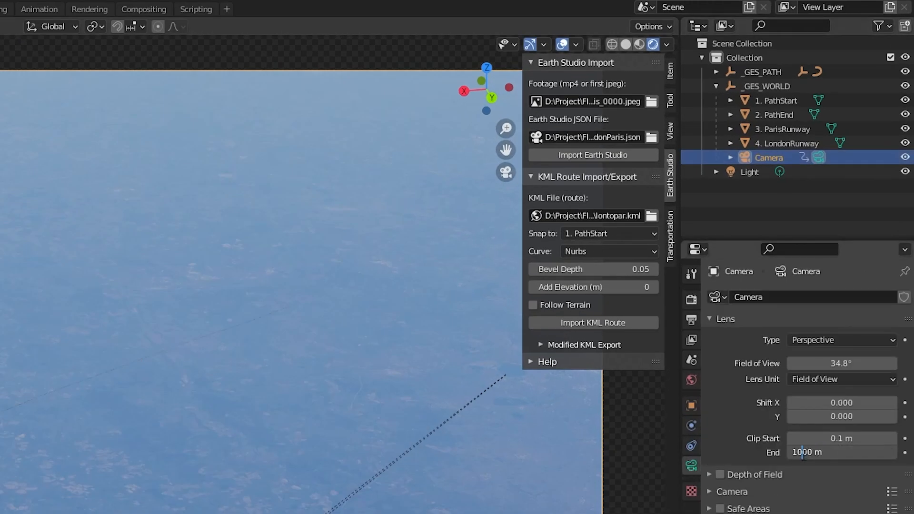
- Set the camera's clip end to 10000 m and scrub the animation to about frame 1781
type("0")
key("Return")
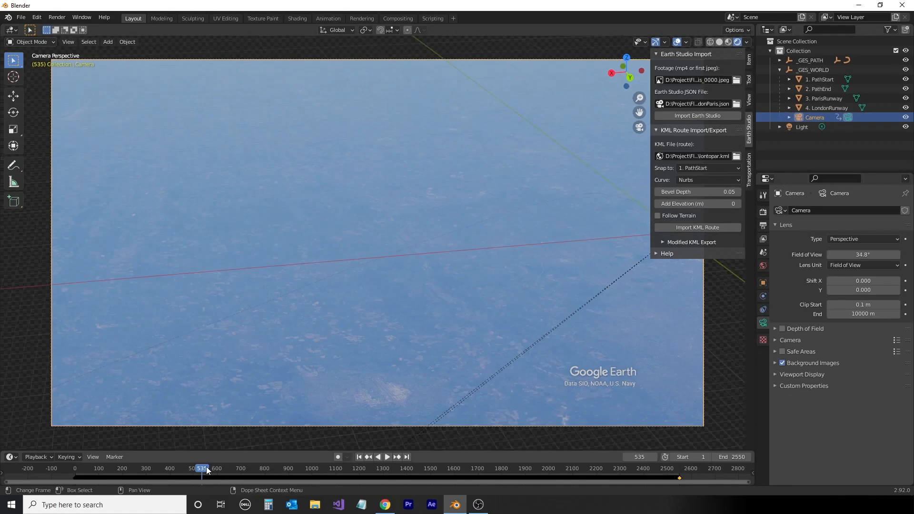
left_click_drag(207, 467, 496, 495)
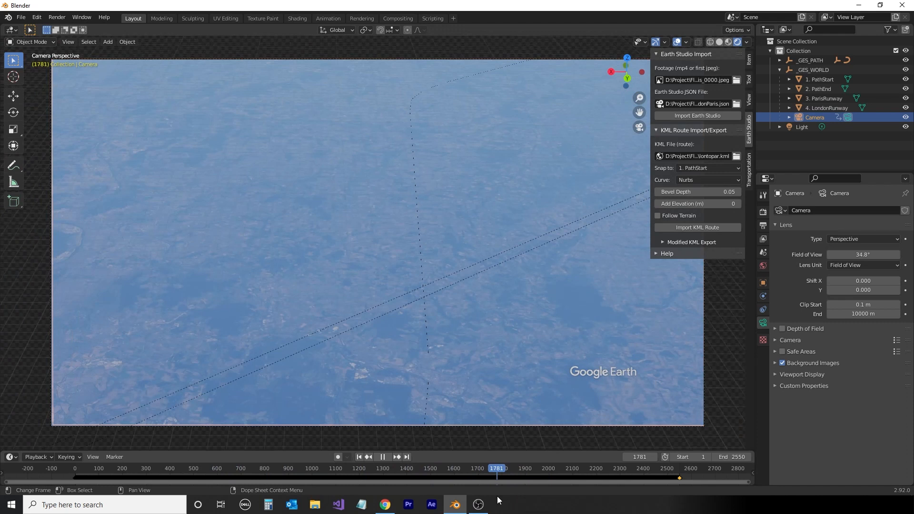
- Select the RoutePath curve, reveal it under _GES_PATH in the outliner, and scrub the animation back to frame 205
left_click(428, 353)
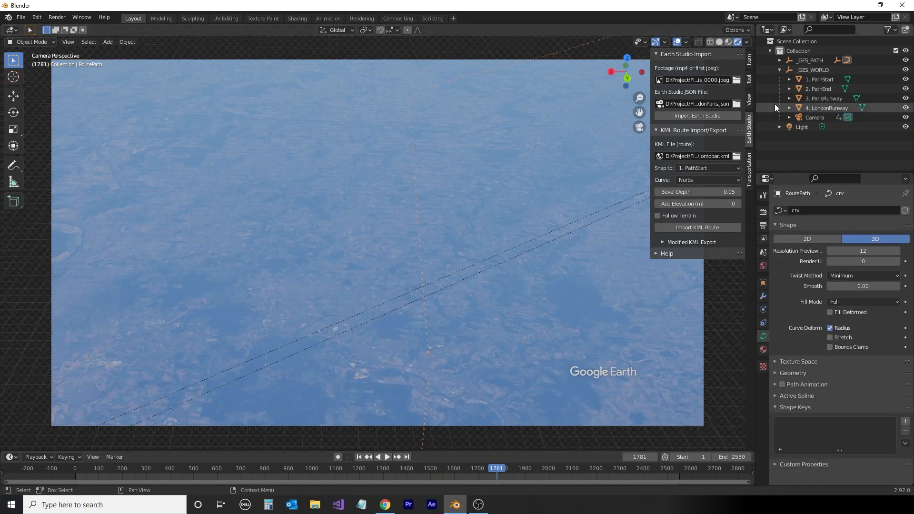
left_click(781, 60)
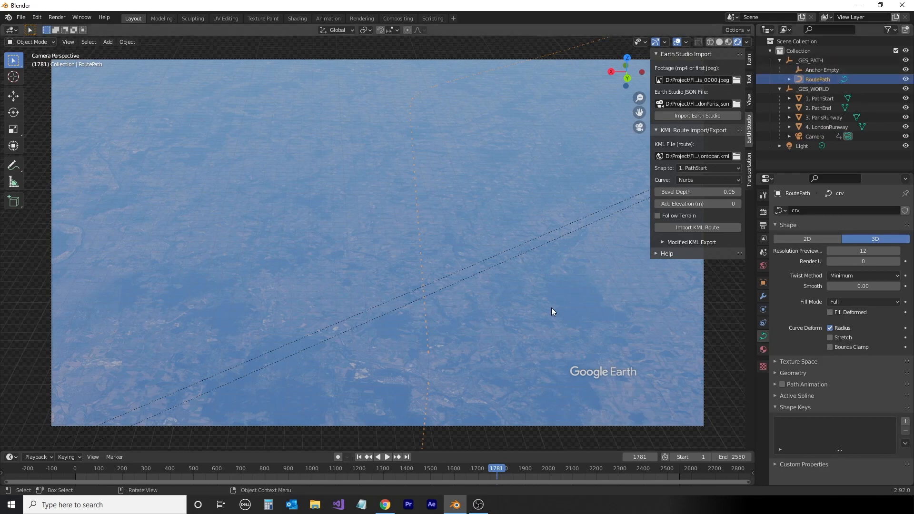
key("space")
left_click_drag(498, 470, 125, 501)
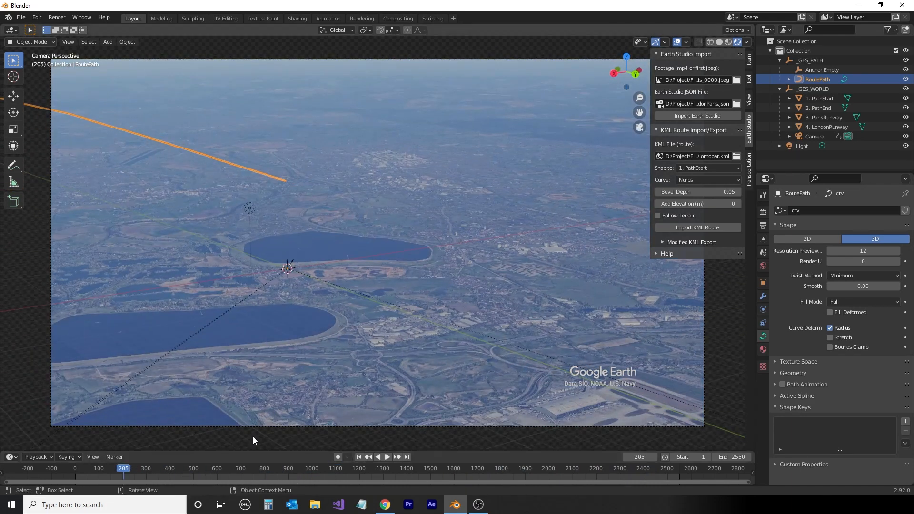
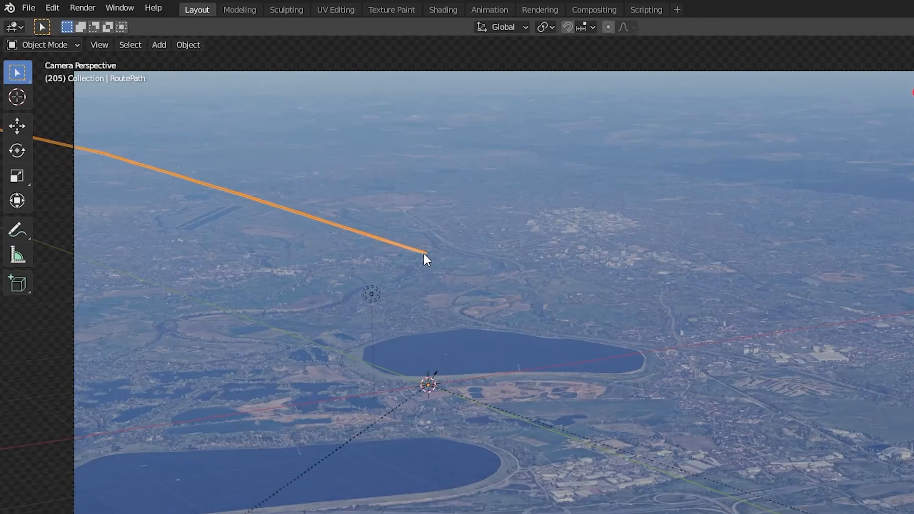
- Enter Edit Mode on RoutePath and extrude its end point about 34.7 m toward the airport
key("Tab")
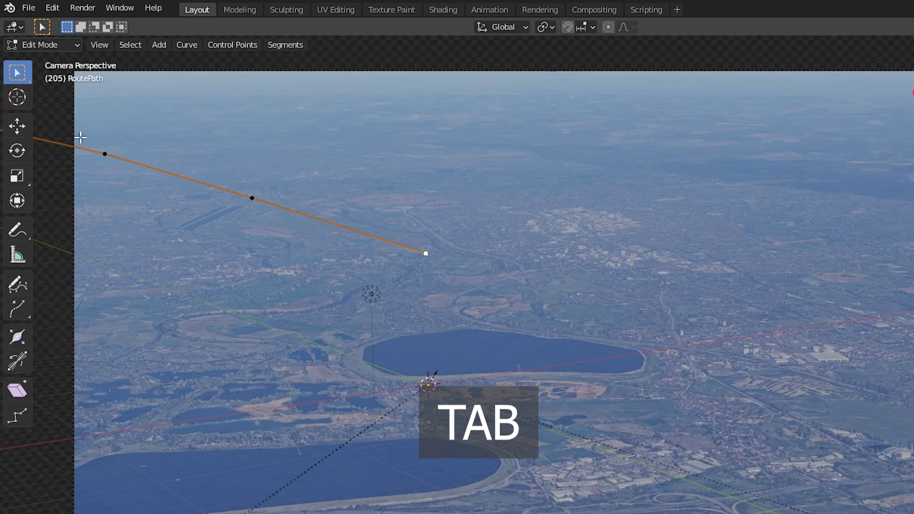
left_click(17, 127)
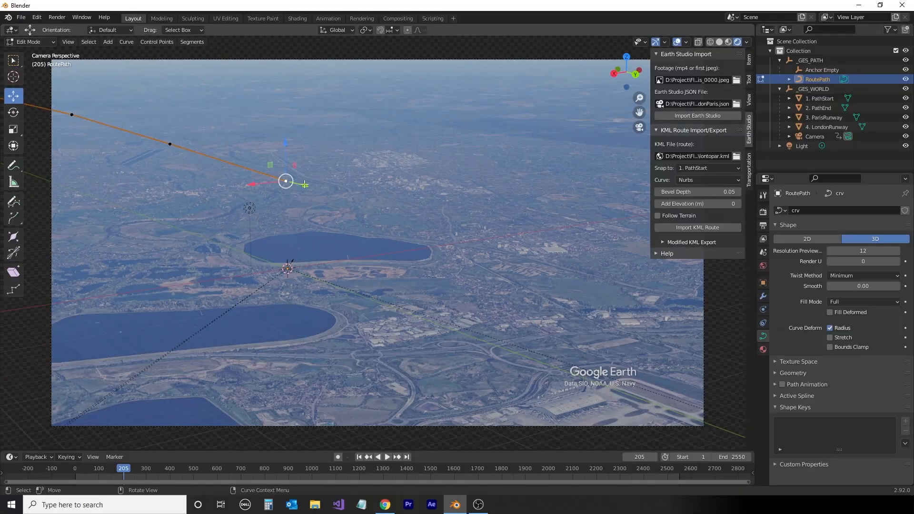
left_click_drag(305, 184, 324, 233)
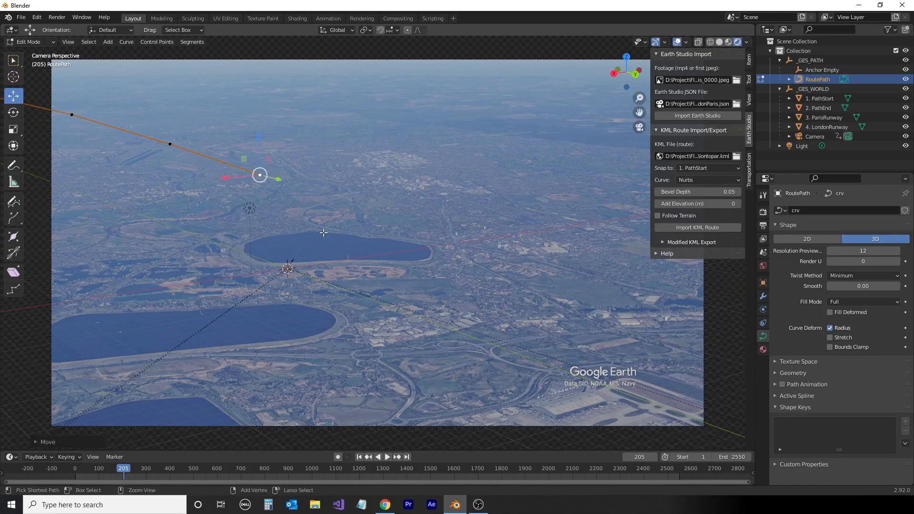
key("ctrl+z")
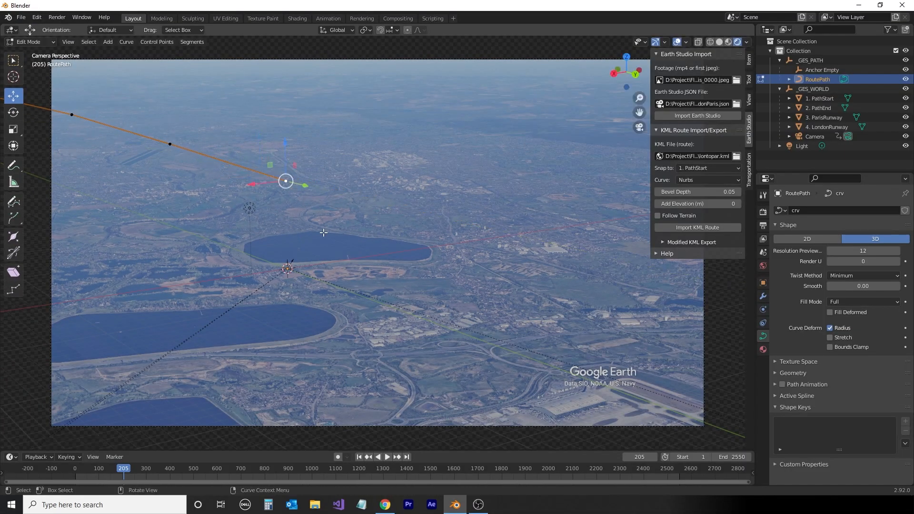
key("e")
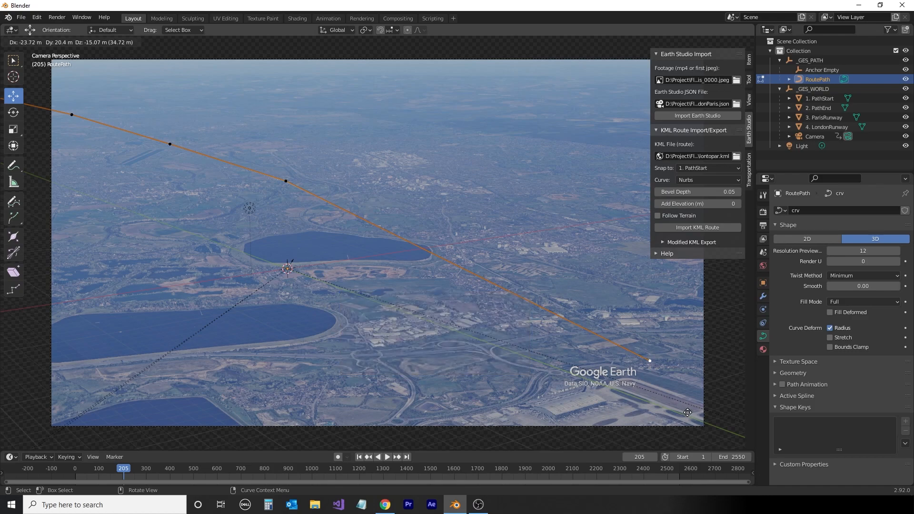
left_click(687, 412)
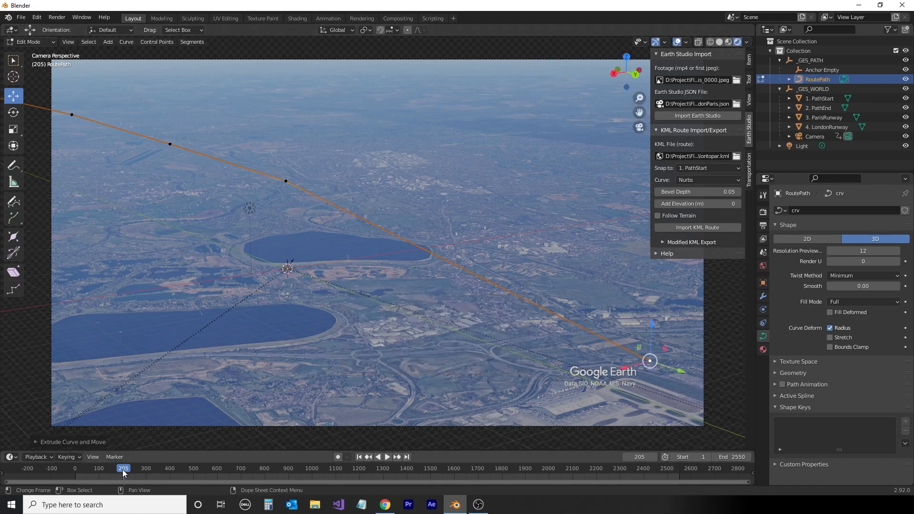
- Go to frame 56 and turn on snapping with Face as the snap target
left_click_drag(123, 472, 78, 474)
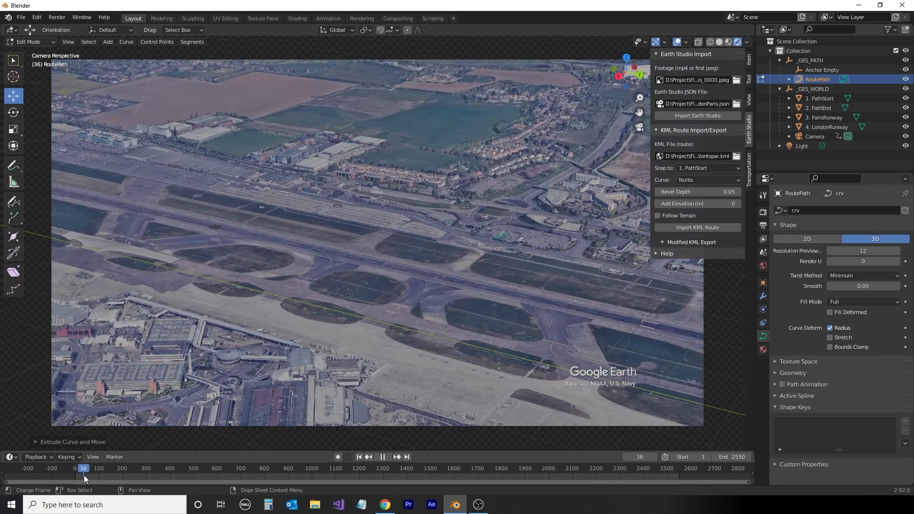
key("space")
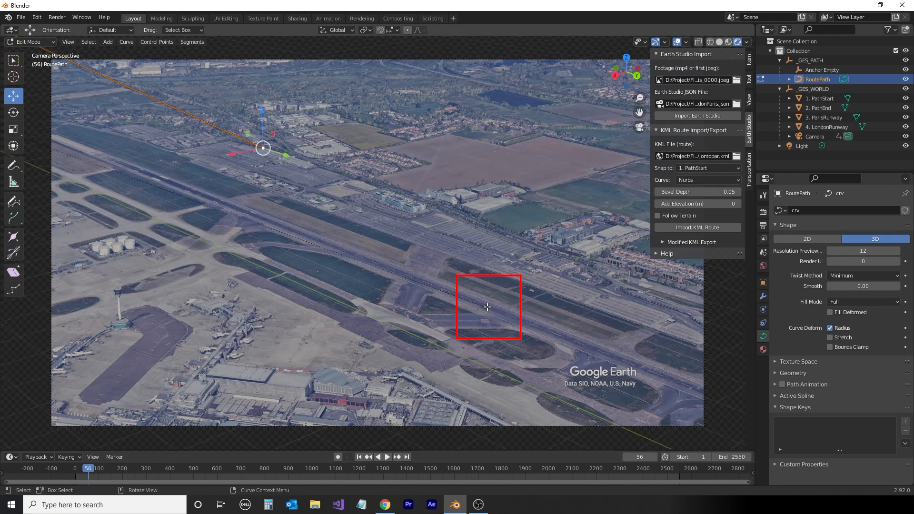
left_click(398, 29)
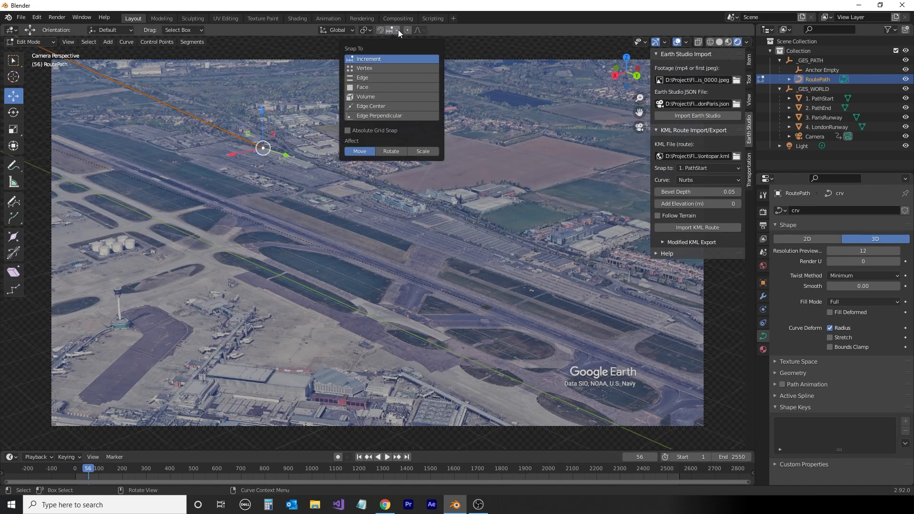
left_click(376, 87)
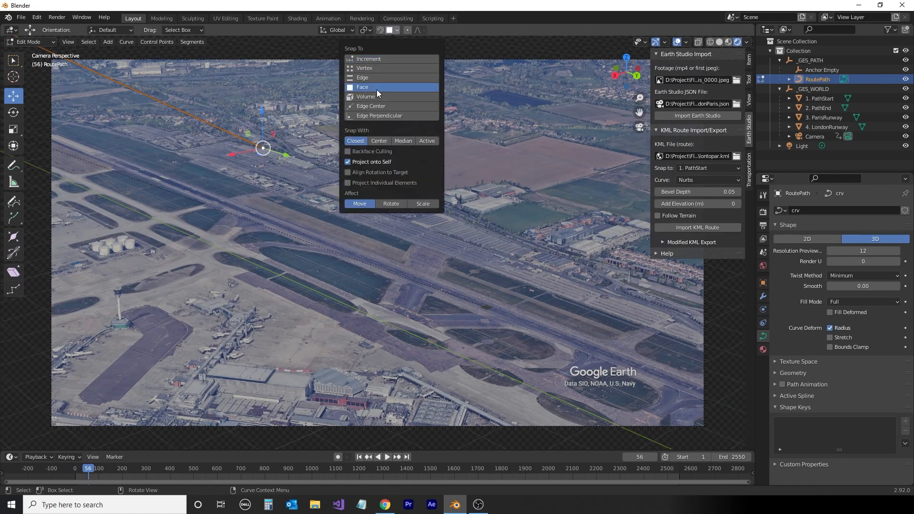
left_click(380, 29)
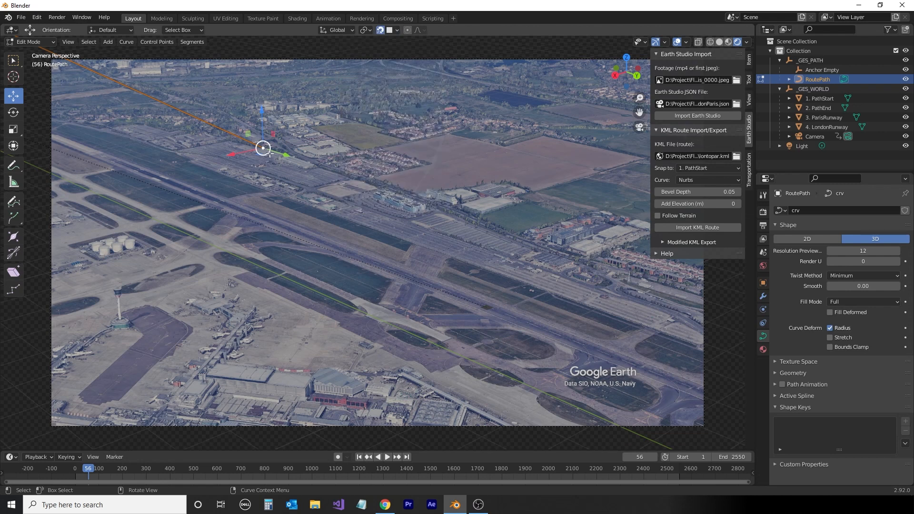
- Move the route's end point so it snaps onto the middle of the London runway
left_click_drag(262, 147, 488, 306)
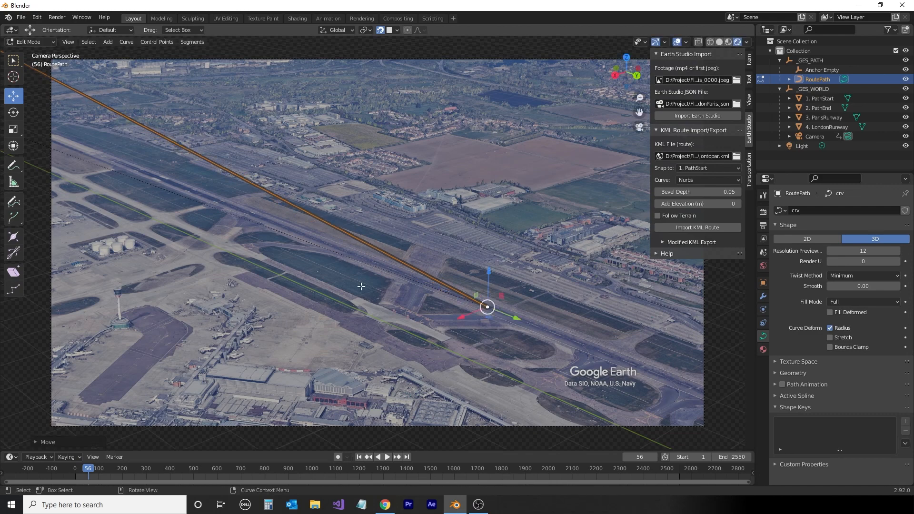
scroll(362, 286, "down", 6)
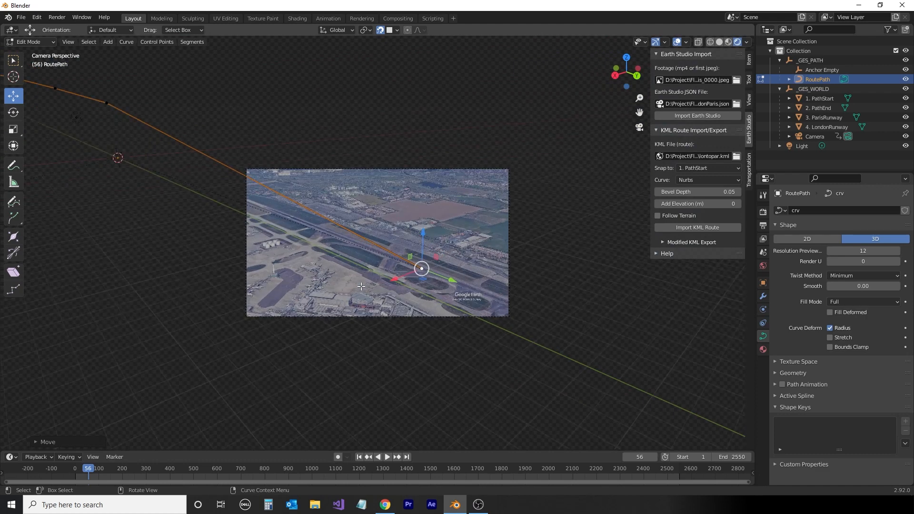
scroll(361, 286, "up", 2)
scroll(361, 286, "up", 3)
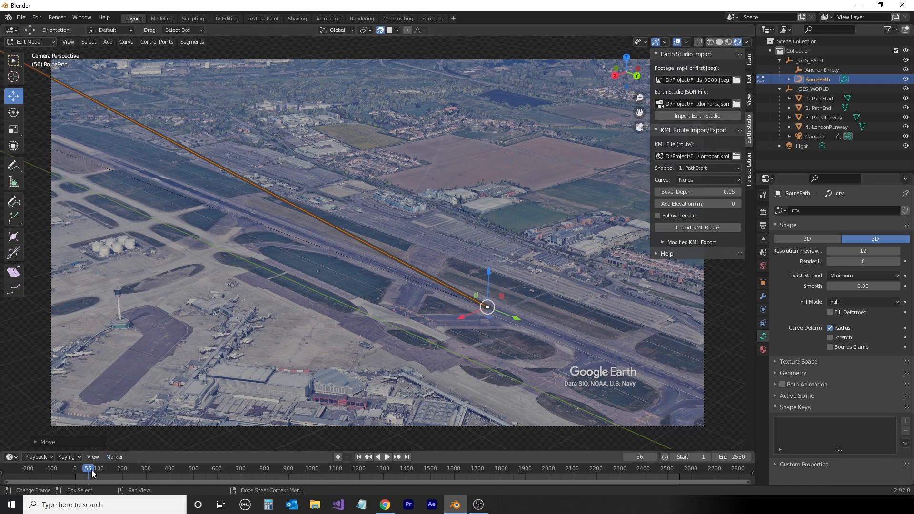
- At frame 54, extrude the route's end point and move it along the Y axis to follow the runway to the footage edge
mouse_move(90, 470)
left_mouse_down()
mouse_move(76, 470)
mouse_move(88, 470)
left_mouse_up()
key("e")
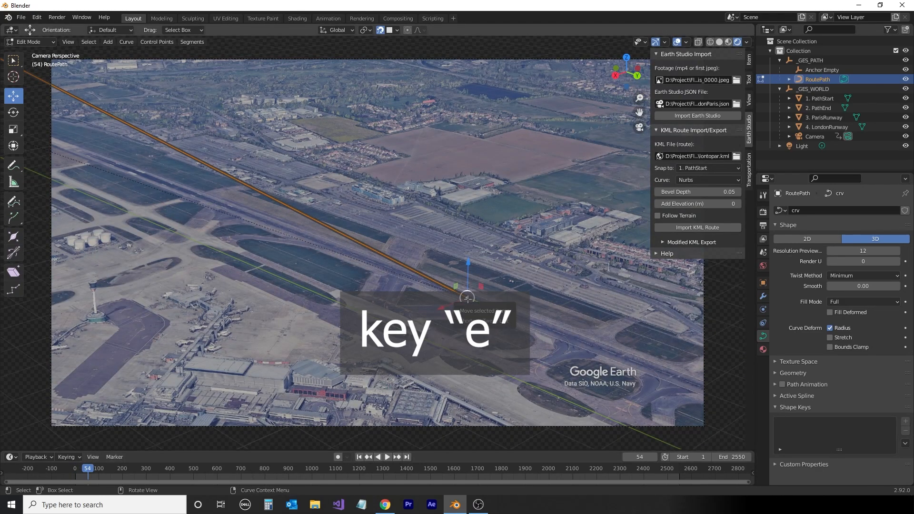
key("e")
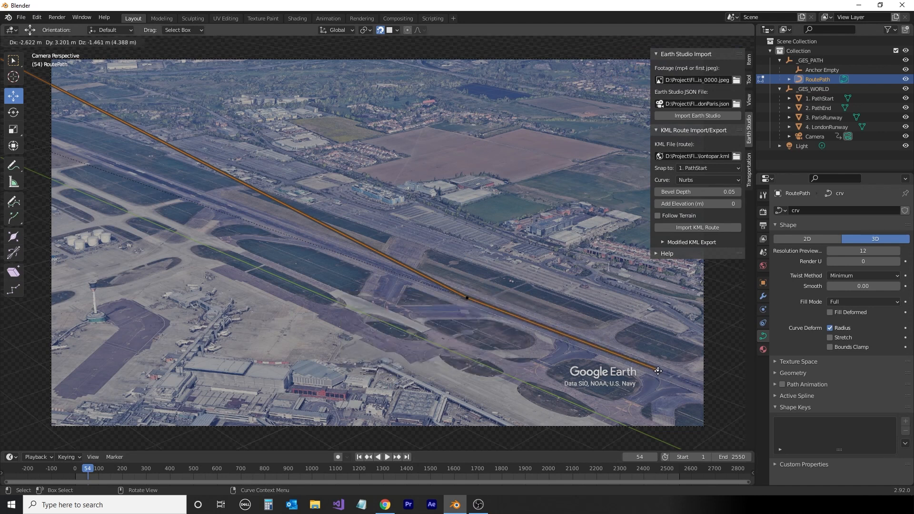
right_click(658, 371)
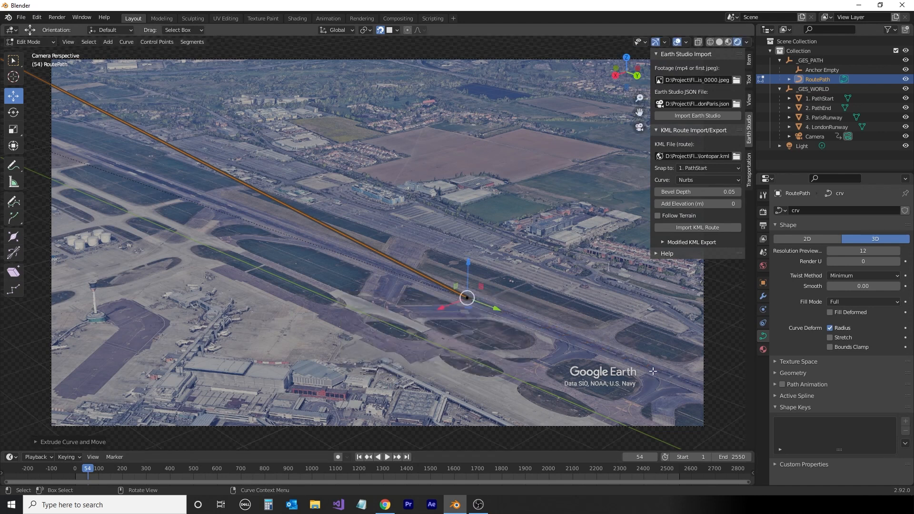
key("e")
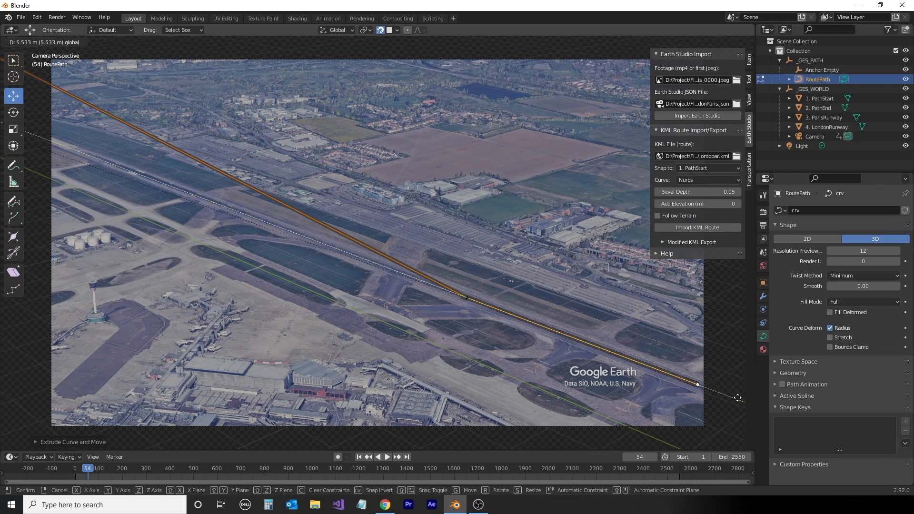
left_click(724, 395)
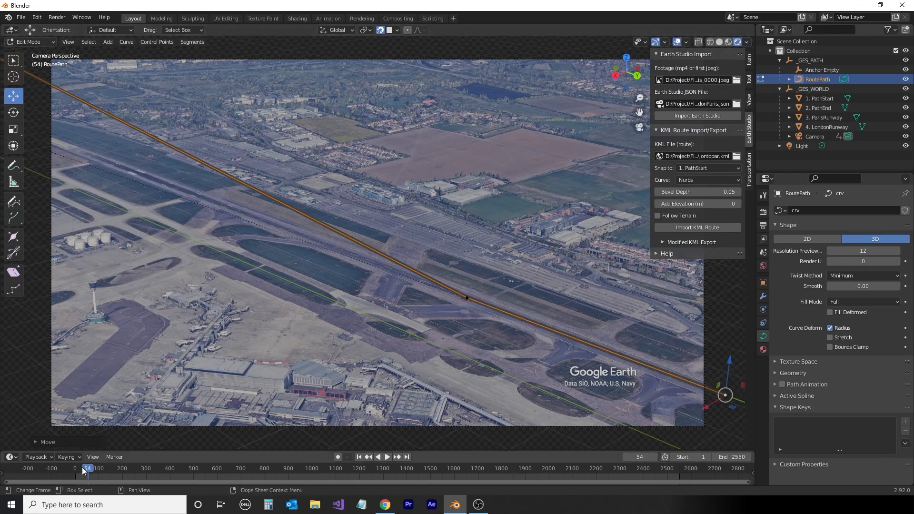
- At frame 22, extrude the route's end point again along the Y axis, farther down the runway
left_click_drag(88, 471, 81, 472)
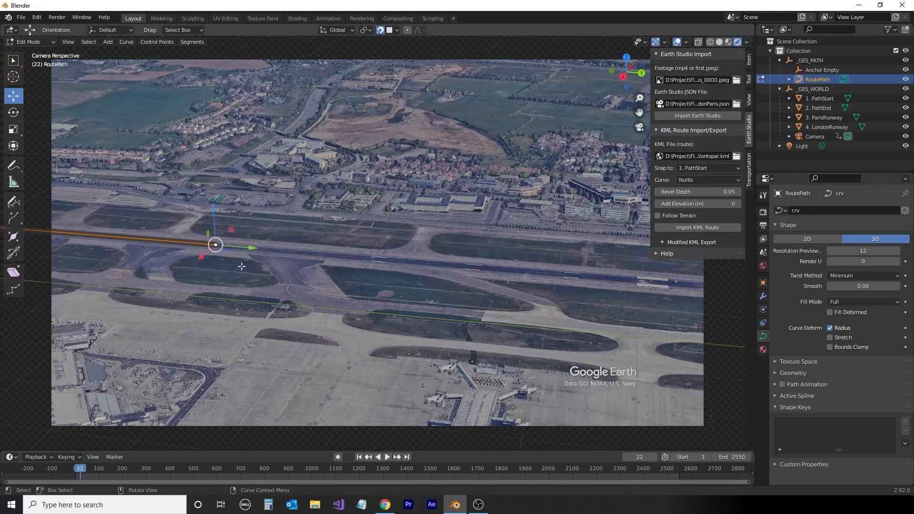
key("e")
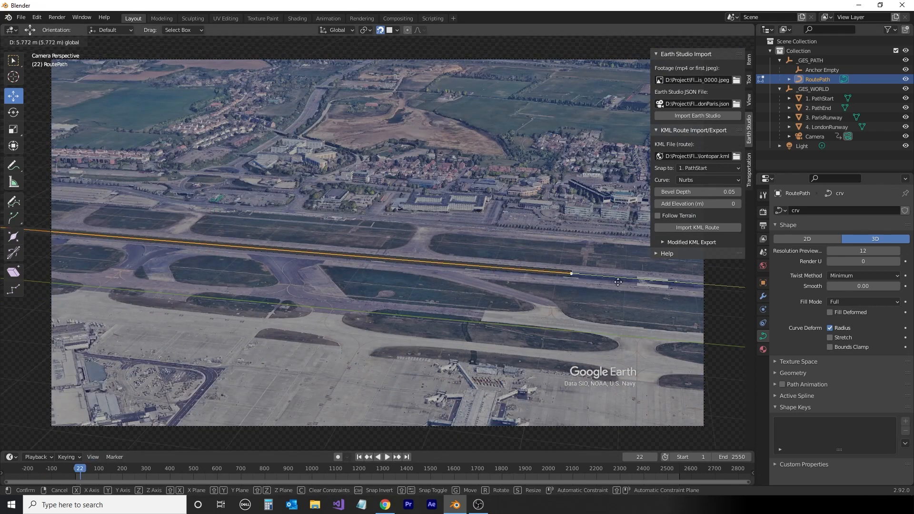
left_click(705, 295)
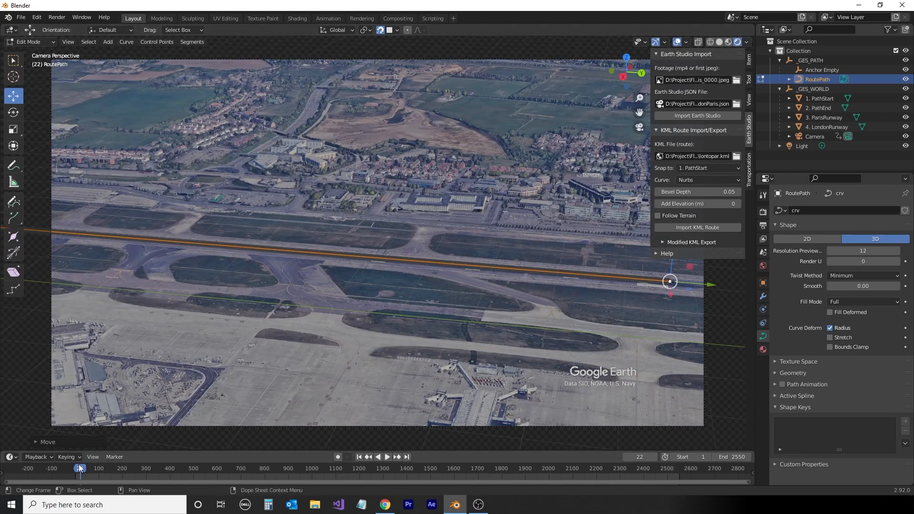
- At frame 0, extrude the route's end point along the Y axis to the far end of the runway
left_click_drag(80, 470, 75, 472)
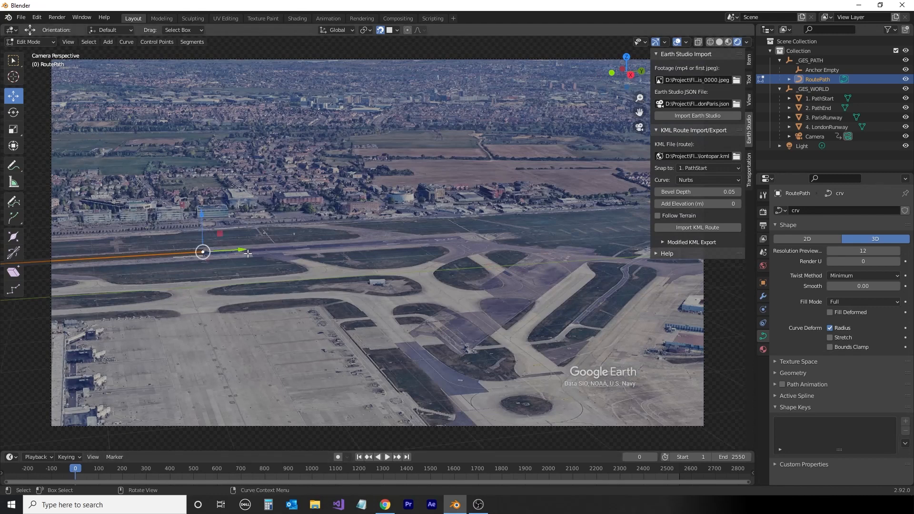
key("e")
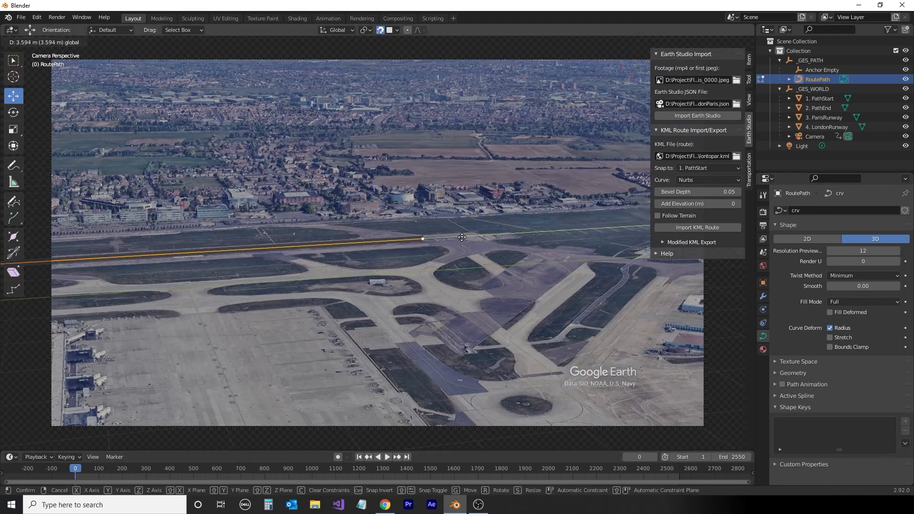
left_click(481, 238)
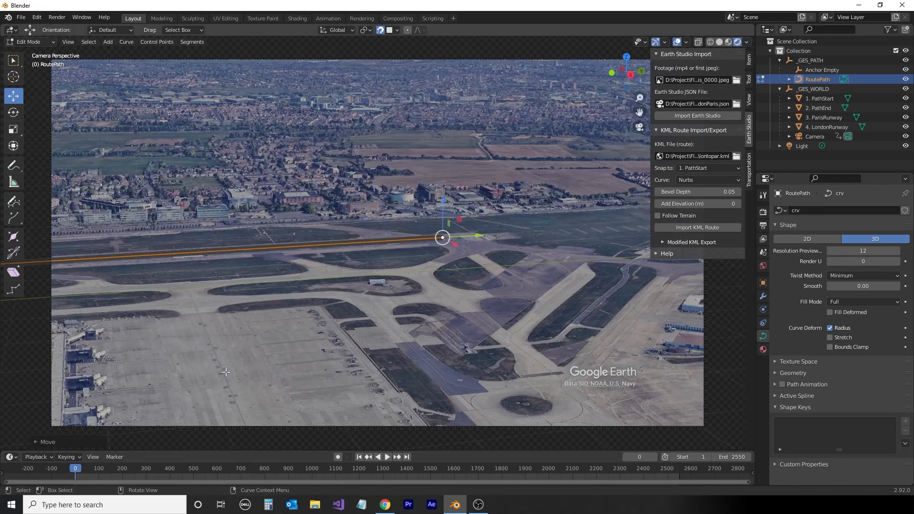
- Scrub to frame 28 and give the route a new material with a red base colour
left_click_drag(77, 471, 81, 471)
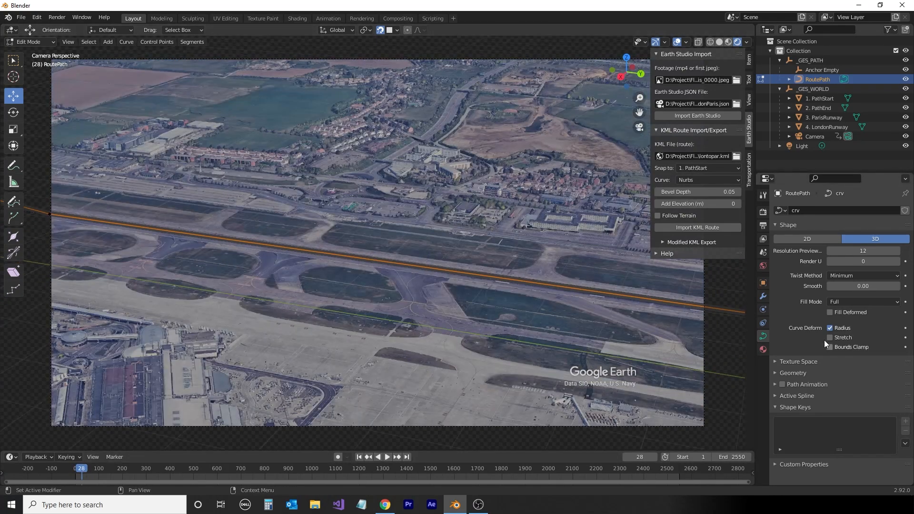
left_click(763, 349)
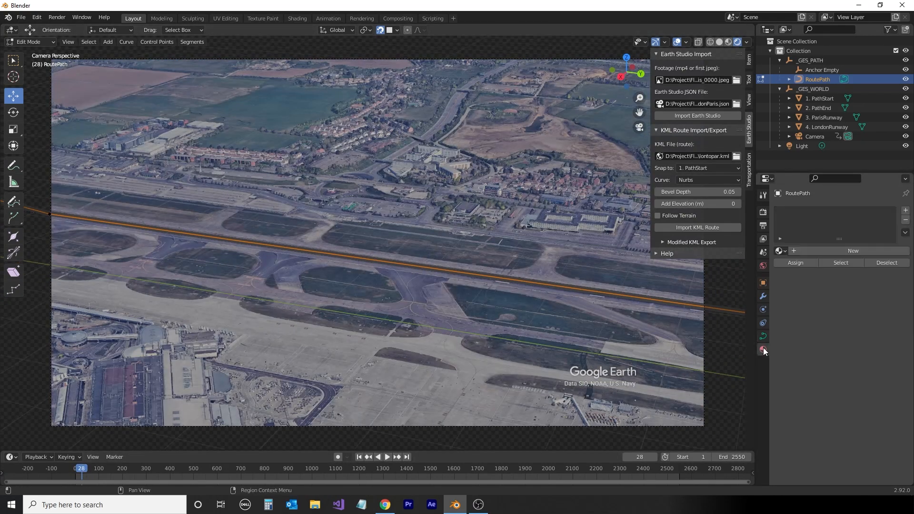
left_click(851, 252)
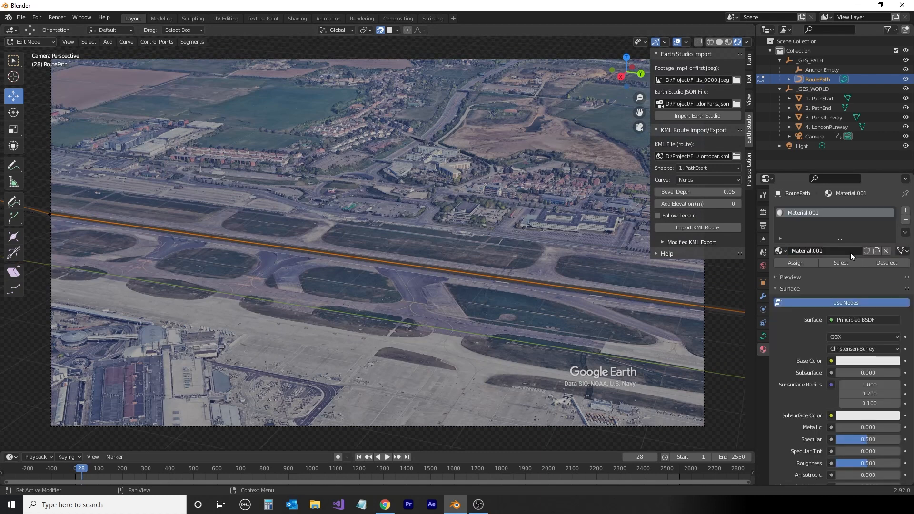
left_click(865, 362)
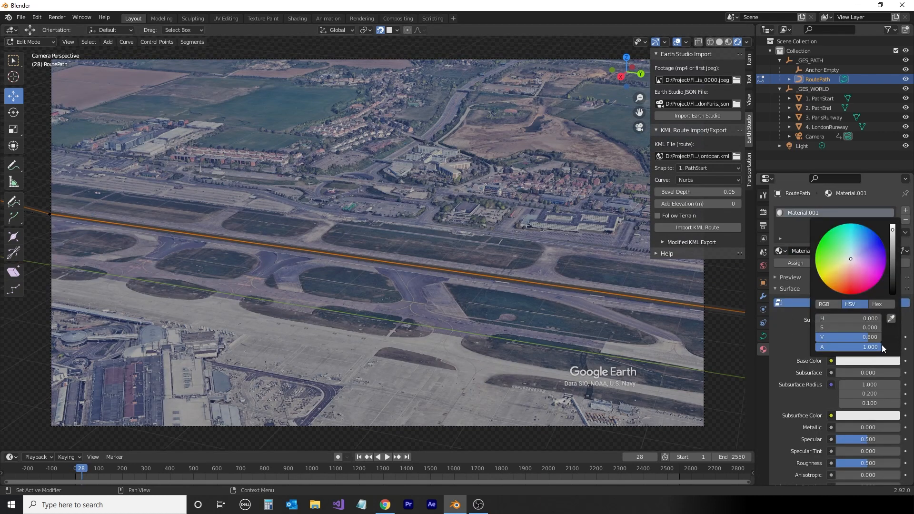
left_click_drag(854, 285, 847, 295)
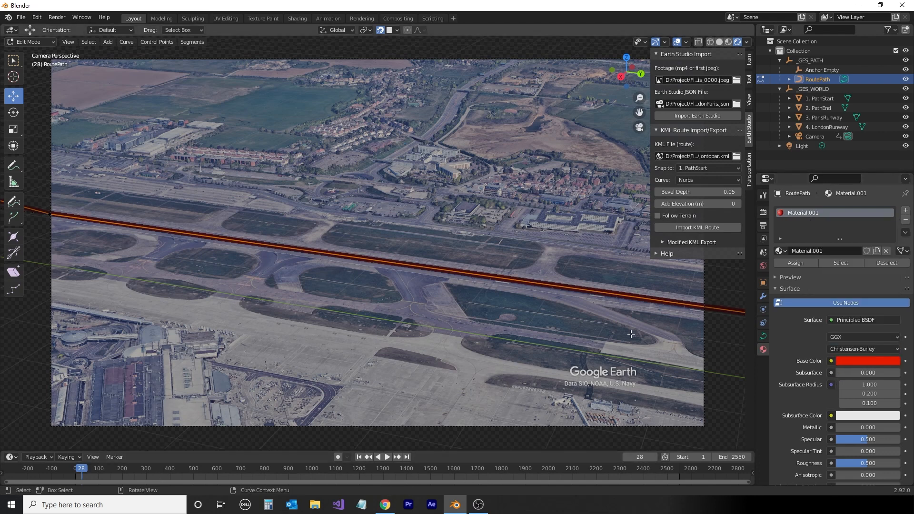
- Leave the route's editing mode and change the scene light to a Sun with strength 5
left_click(786, 144)
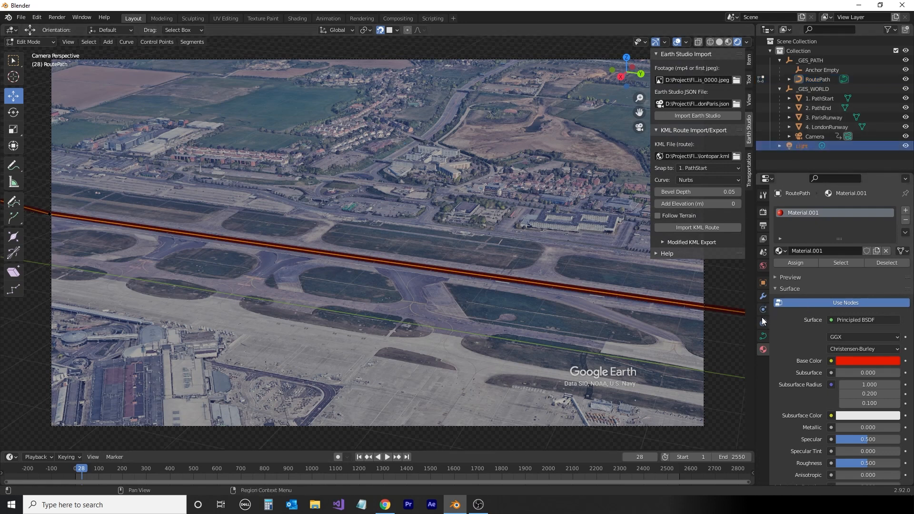
key("Tab")
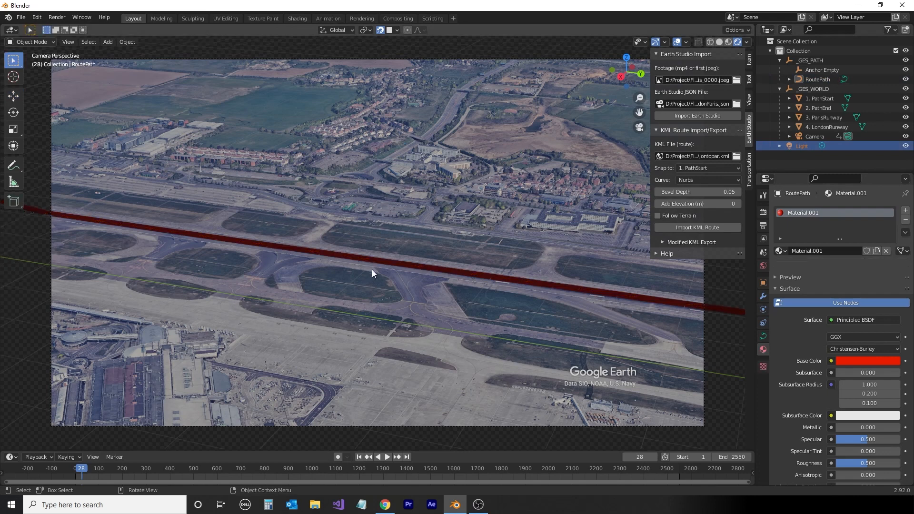
left_click(803, 146)
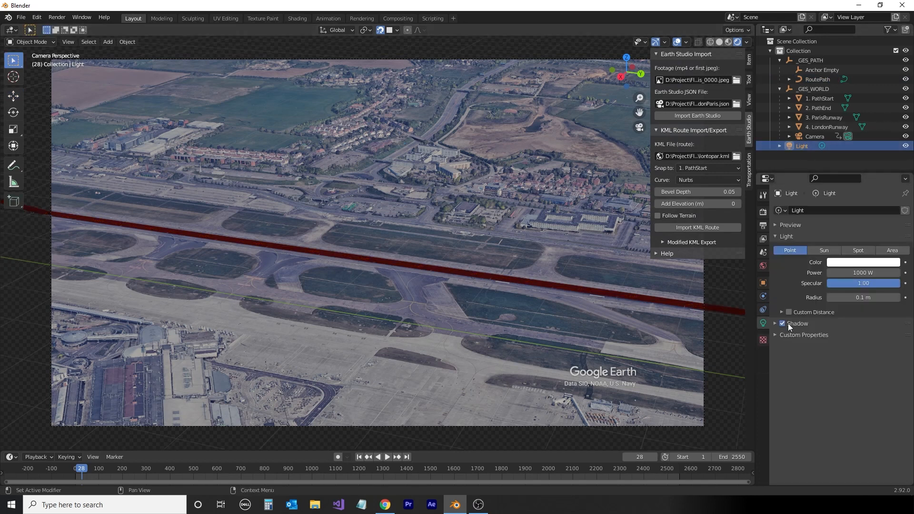
left_click(824, 251)
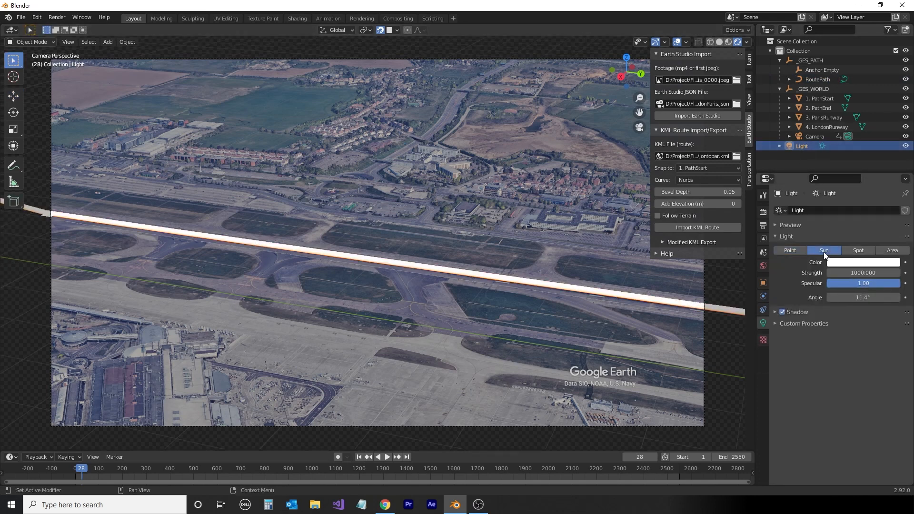
left_click(869, 272)
type("5")
key("Return")
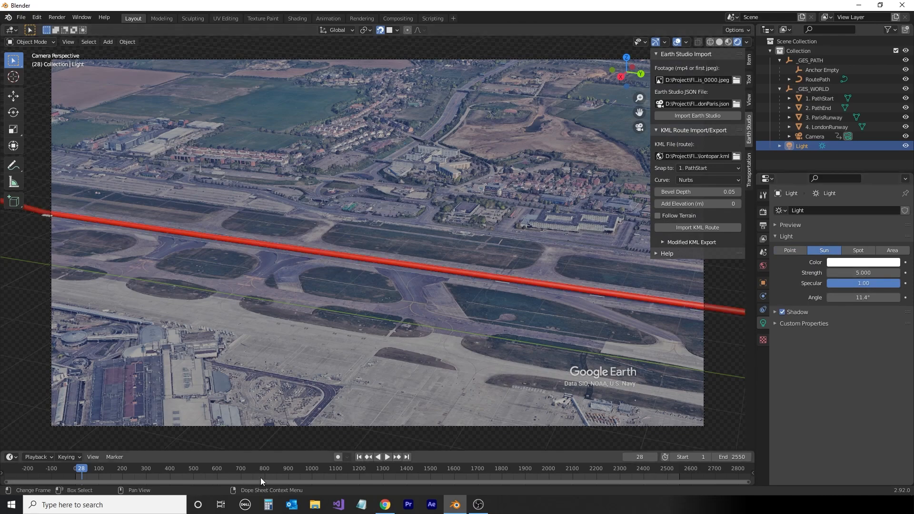
- Play through the route animation, go to frame 2406 at the Paris airport and select the route
key("space")
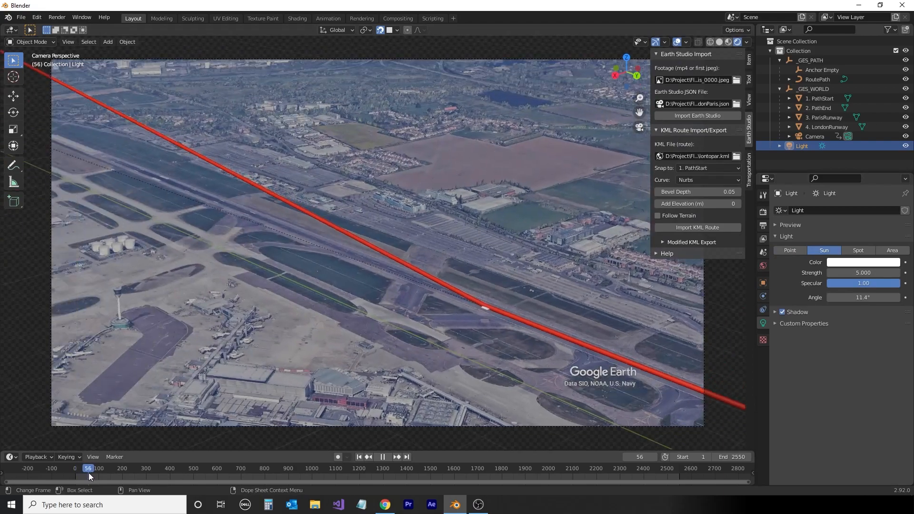
left_click_drag(89, 473, 645, 448)
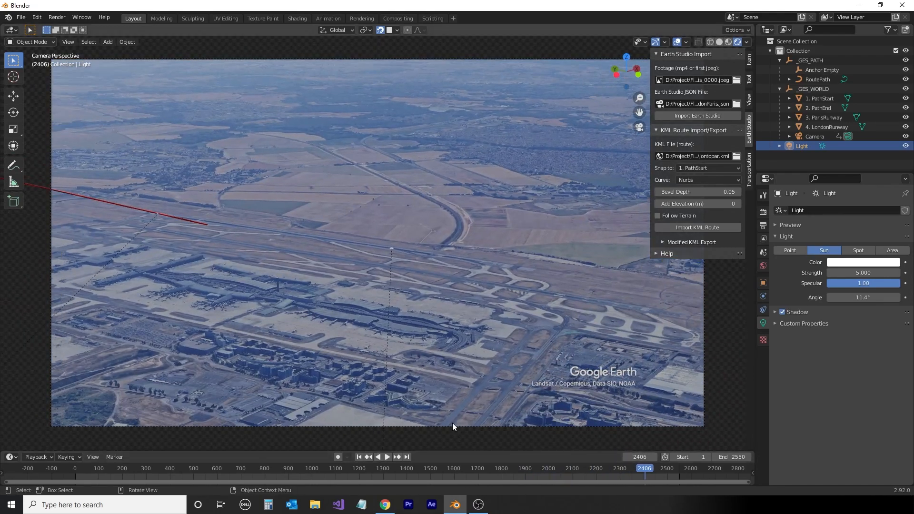
left_click(205, 227)
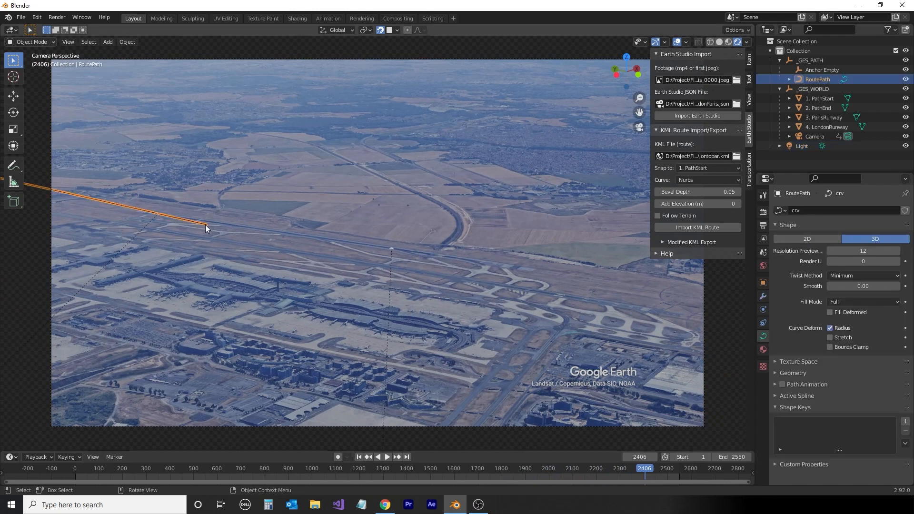
key("Tab")
left_click(206, 224)
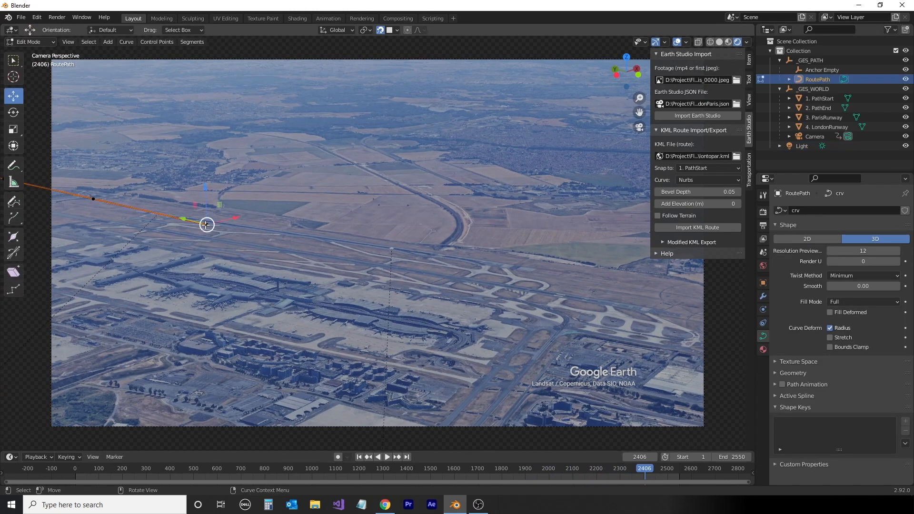
left_click_drag(198, 222, 446, 286)
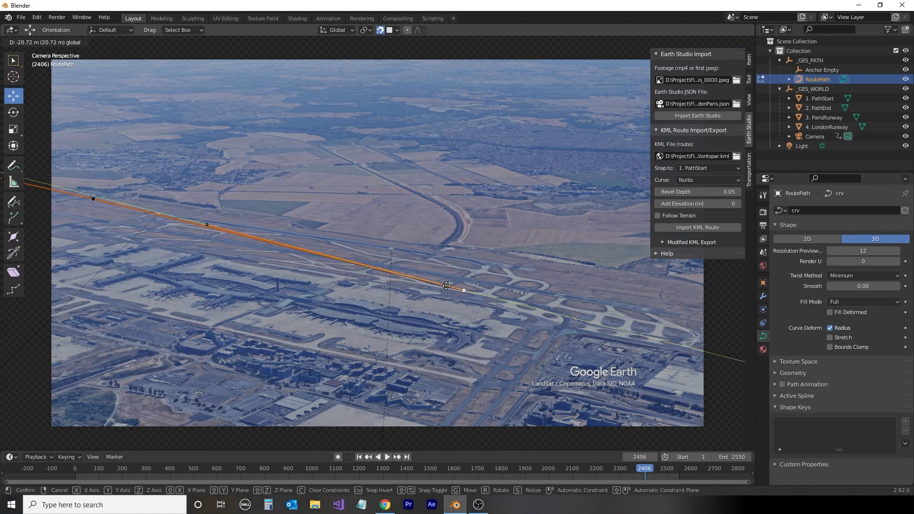
left_click_drag(446, 285, 275, 249)
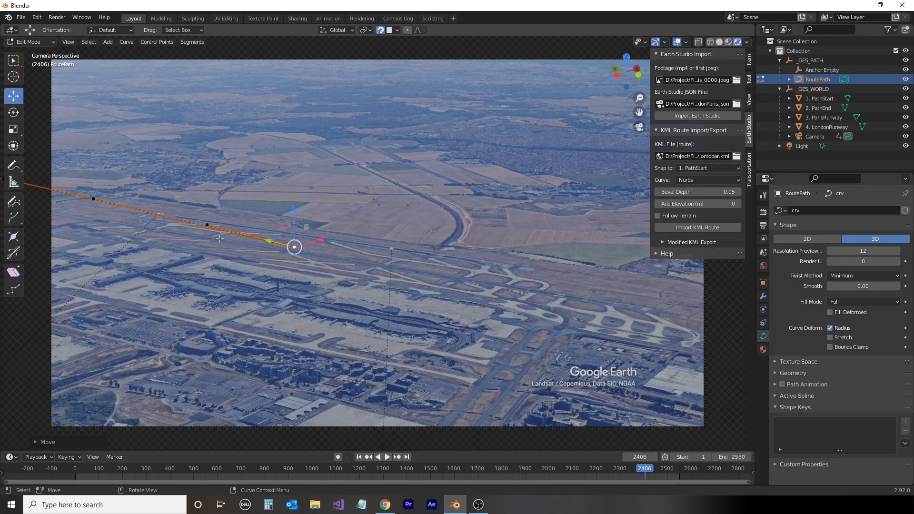
key("ctrl+z")
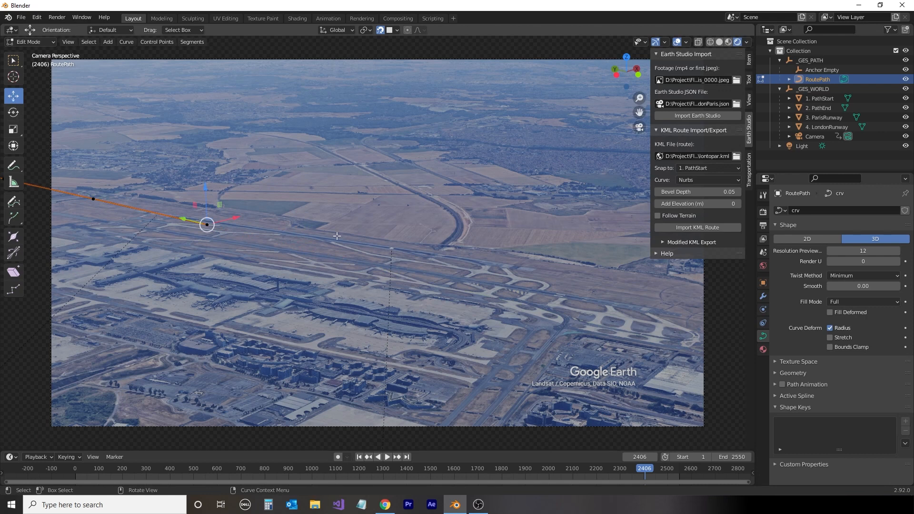
- In Object Mode, scale up the 3. ParisRunway plane until it covers most of the airport area
key("Tab")
left_click(391, 248)
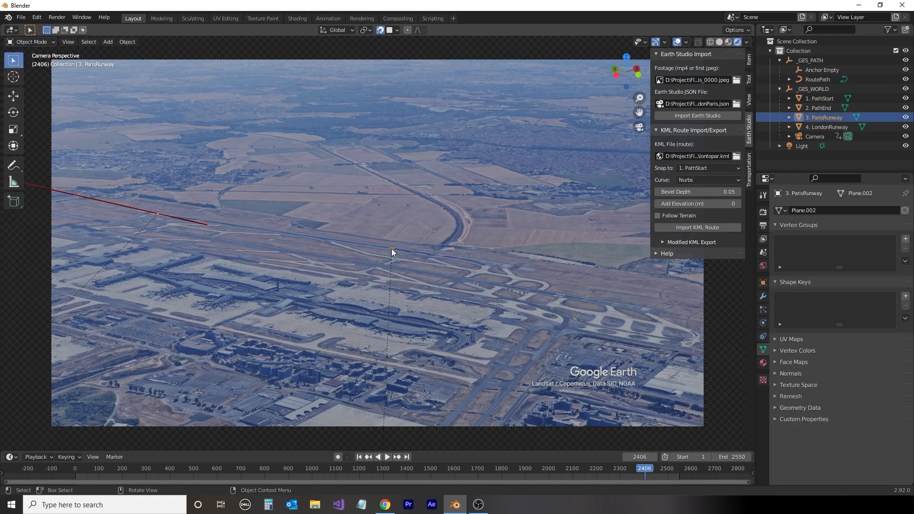
left_click(13, 129)
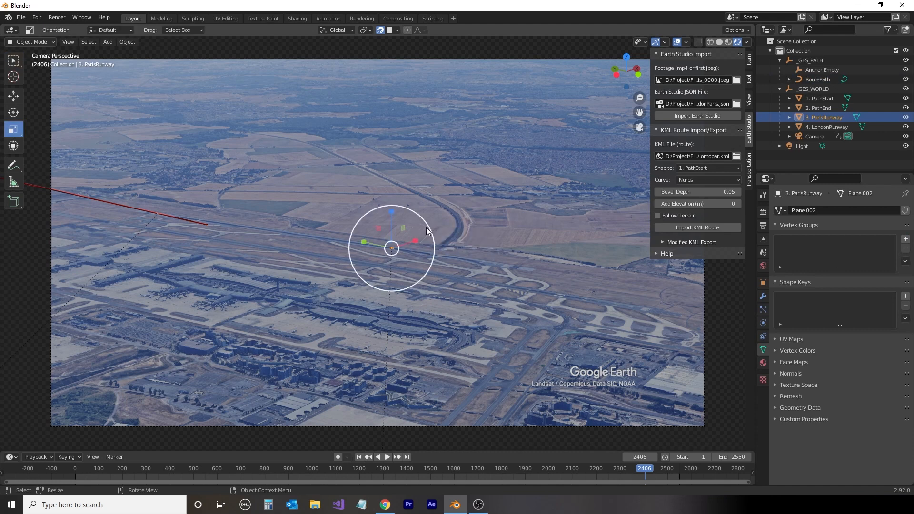
left_click_drag(428, 227, 550, 349)
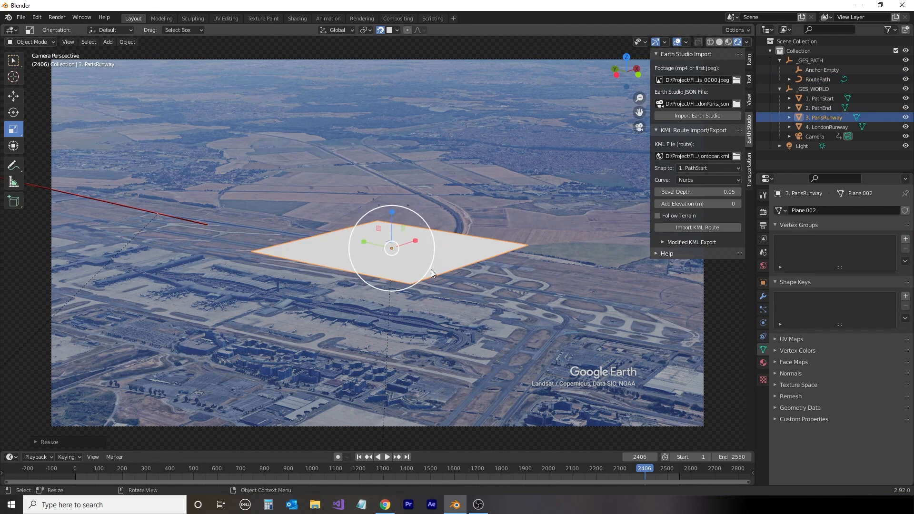
left_click_drag(431, 270, 567, 287)
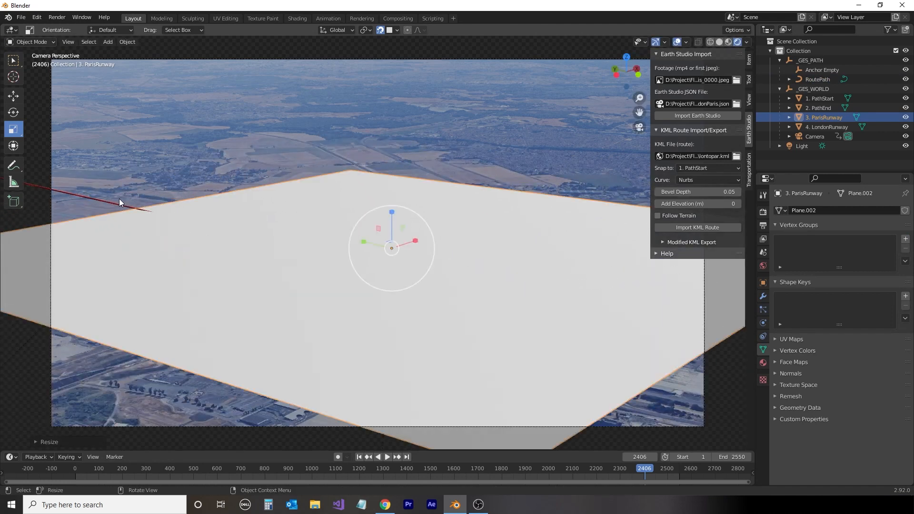
- Open the route for editing and select its end point at the Paris airport
left_click(148, 210)
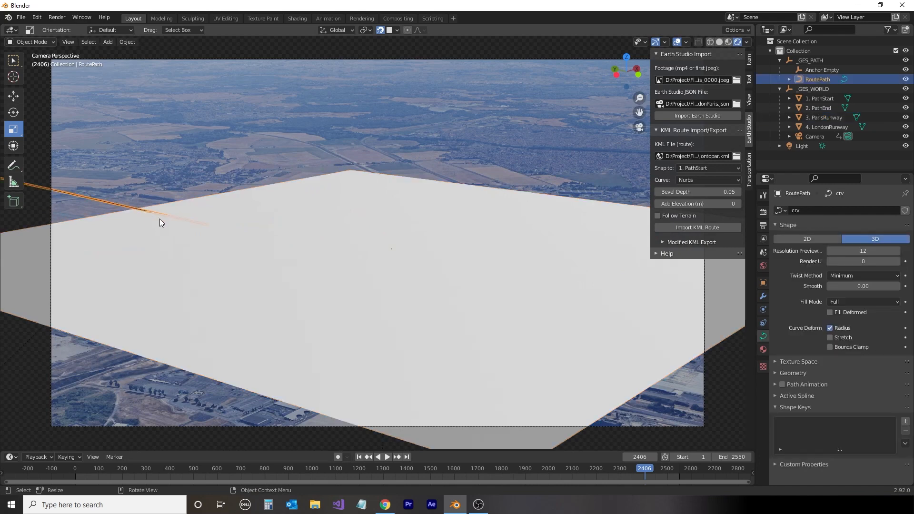
key("Tab")
left_click(207, 225)
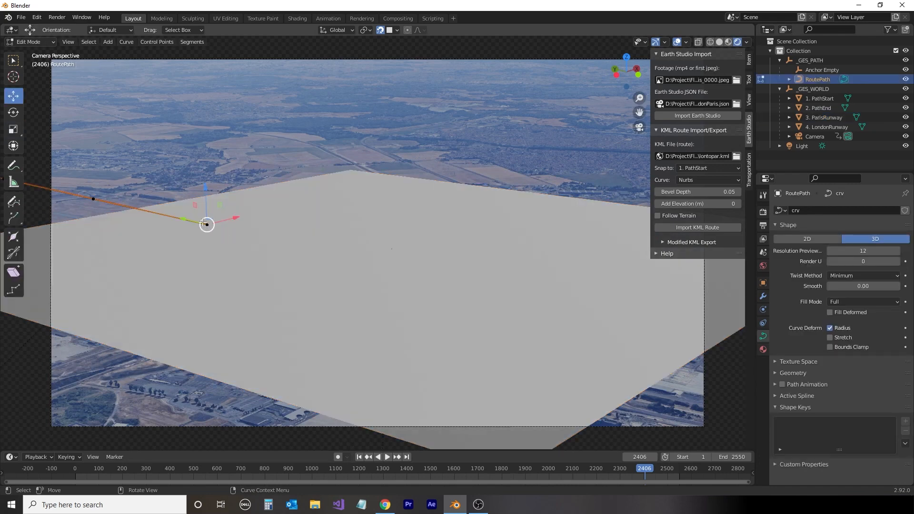
key("e")
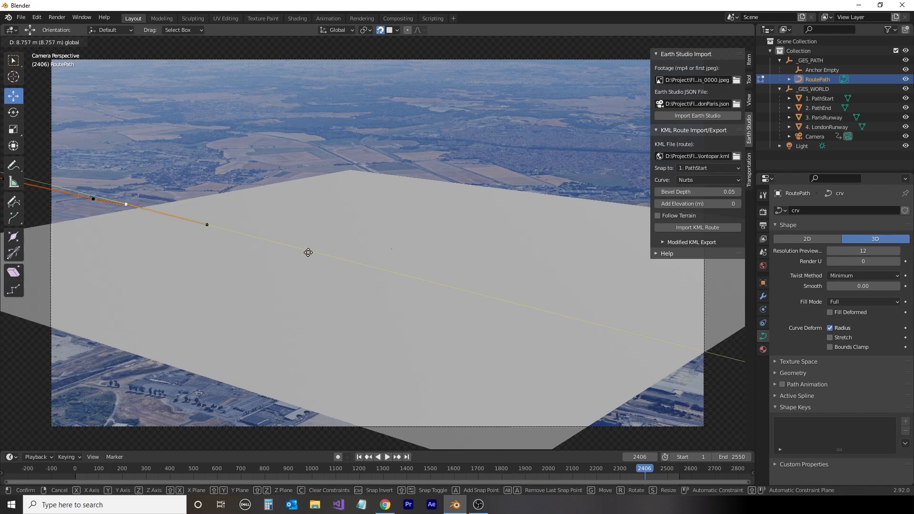
left_click_drag(308, 252, 308, 252)
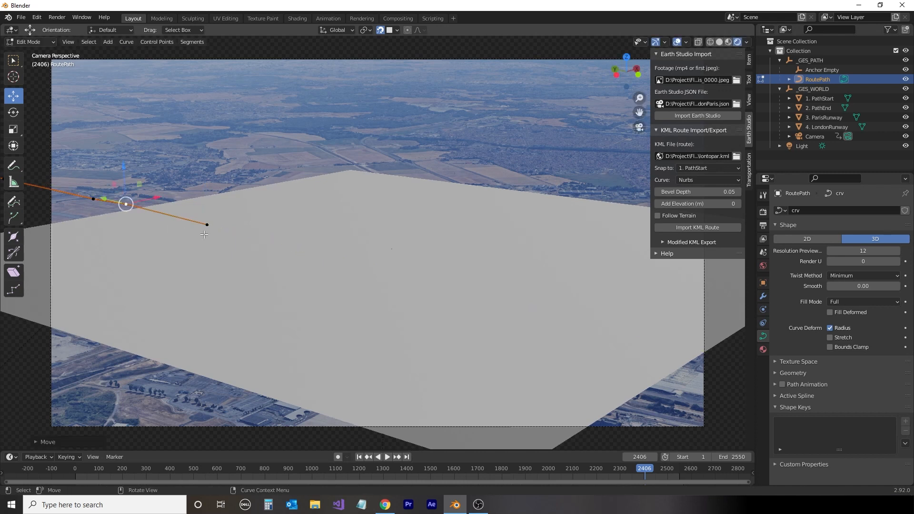
key("ctrl+z")
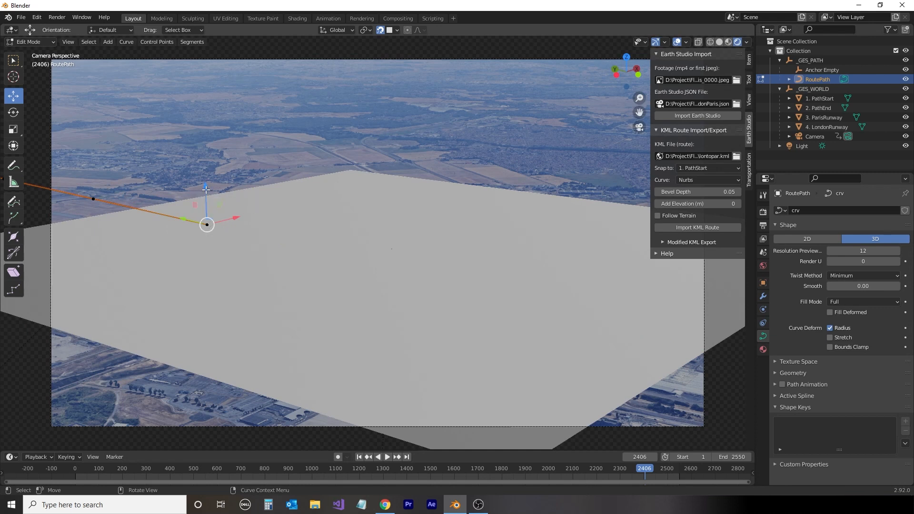
- Raise the route's Paris end point just above the enlarged plane and, with snapping off, extrude it along the Y axis
left_click_drag(206, 189, 360, 258)
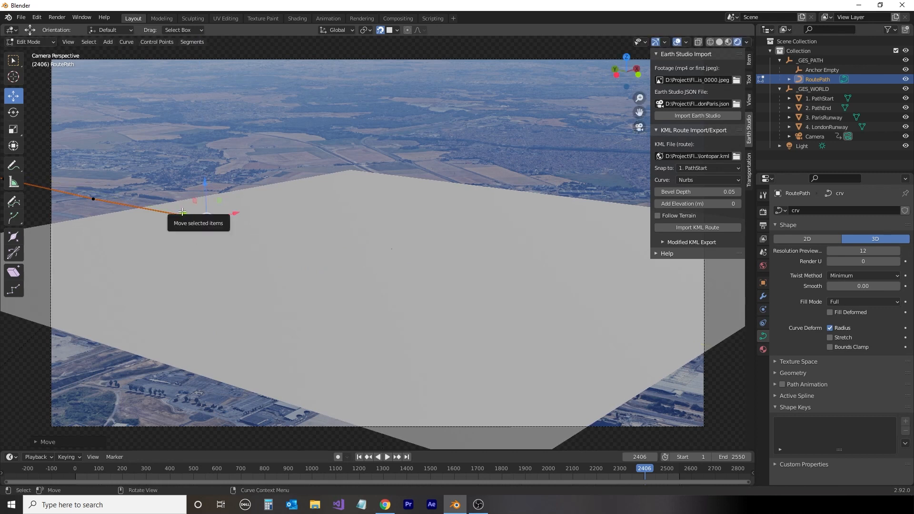
left_click_drag(183, 215, 256, 228)
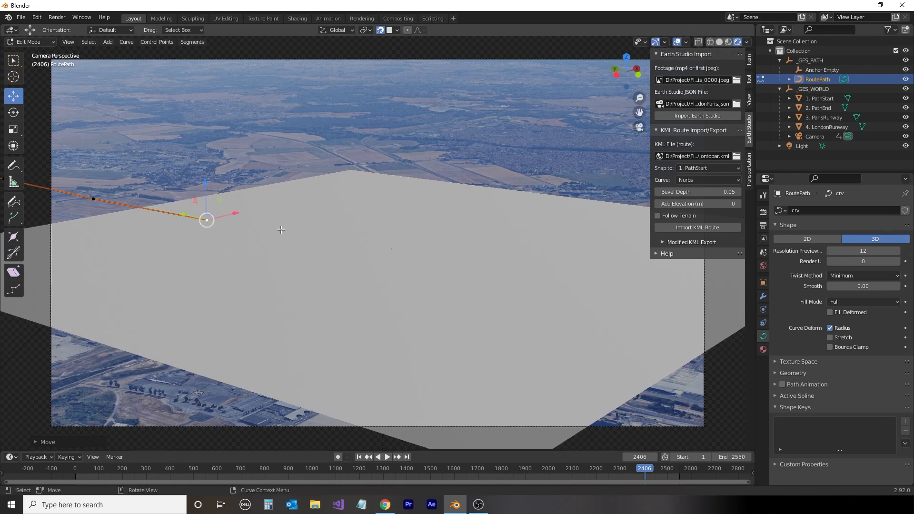
left_click(381, 30)
left_click_drag(184, 214, 381, 279)
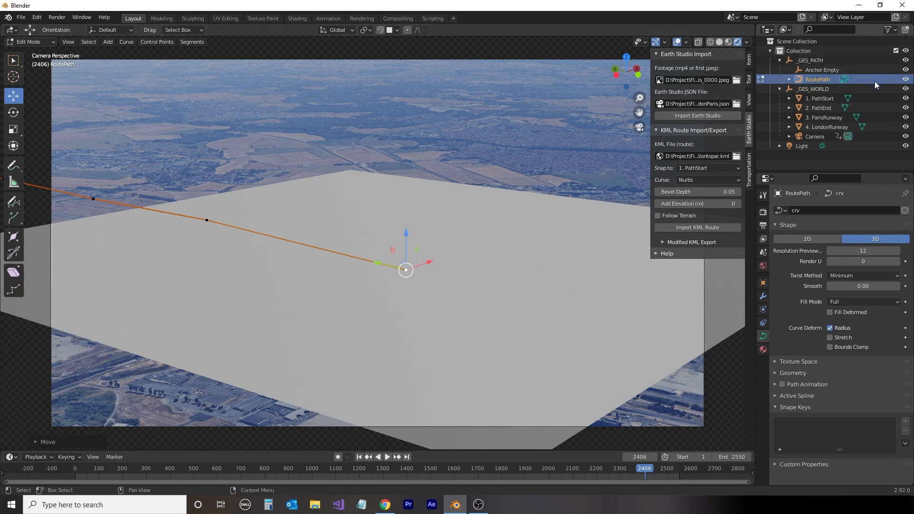
- Hide the 3. ParisRunway plane, align the route's end point with the runway in the footage, and check it at frame 2467
left_click(906, 118)
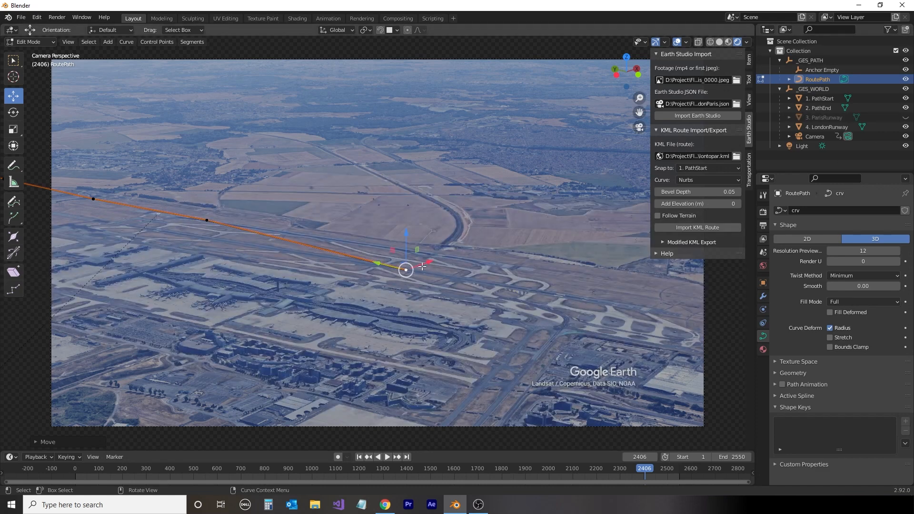
left_click_drag(423, 266, 442, 243)
left_click_drag(446, 243, 508, 252)
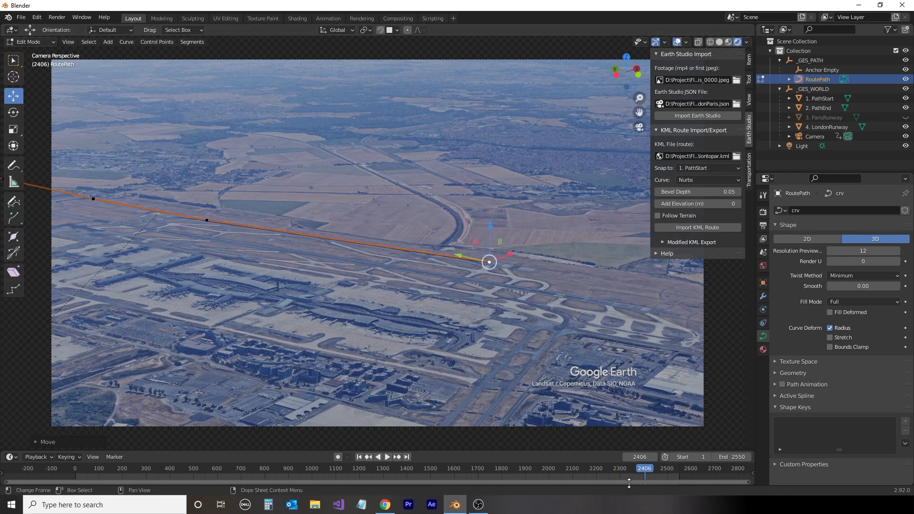
mouse_move(642, 466)
left_mouse_down()
mouse_move(570, 475)
mouse_move(656, 473)
left_mouse_up()
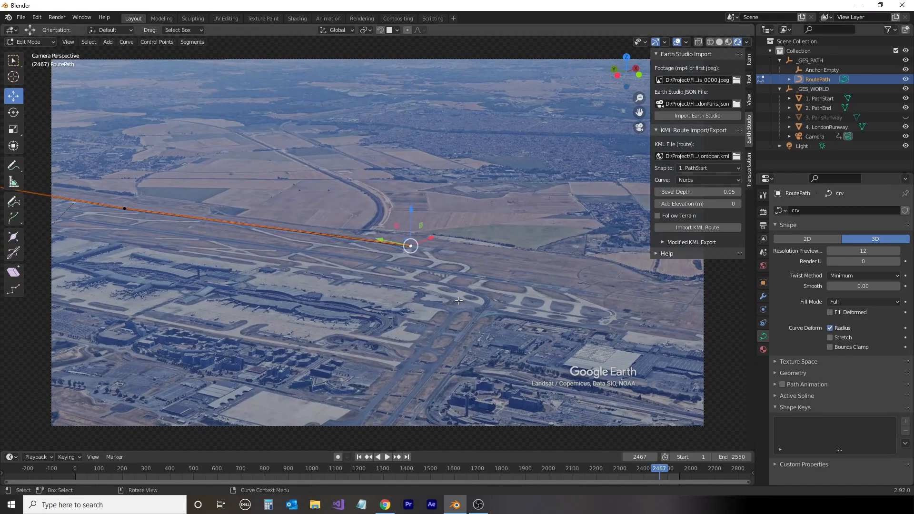
key("Tab")
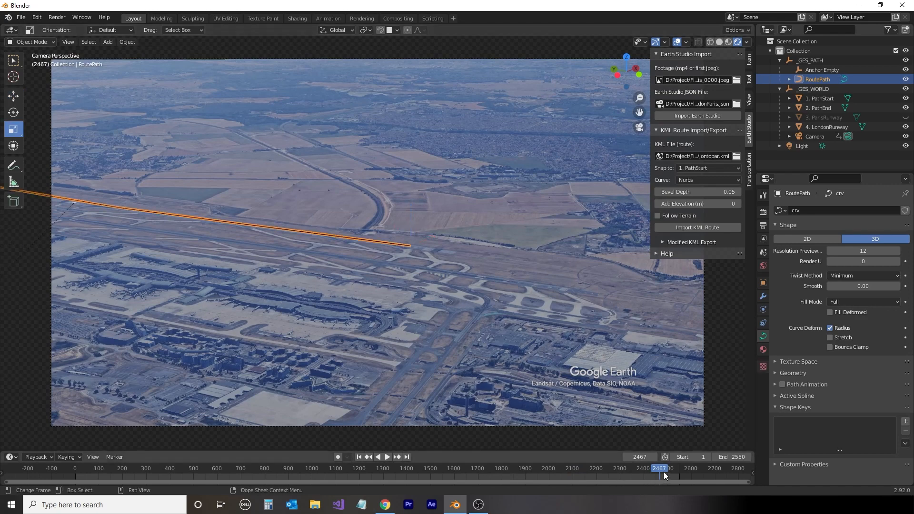
- Go back to frame 0 and enable Fill Caps in the route curve's bevel geometry
left_click_drag(663, 472, 44, 464)
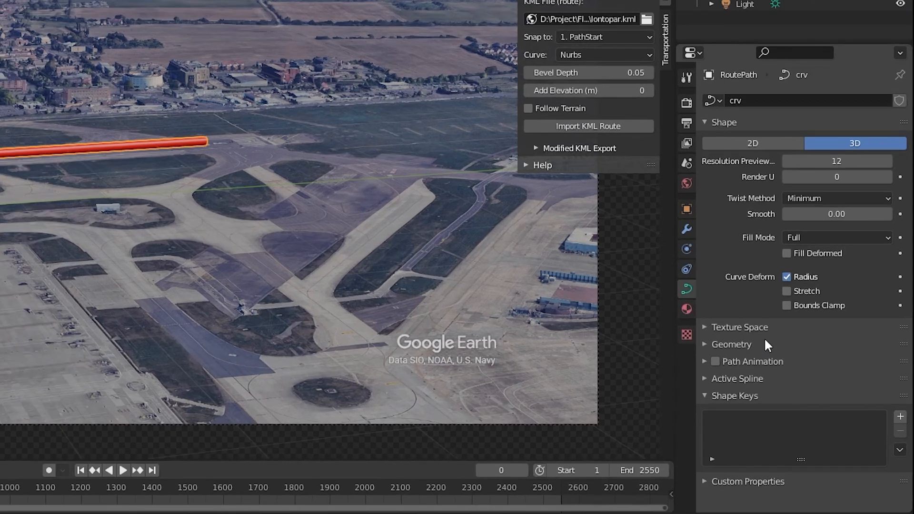
left_click(707, 346)
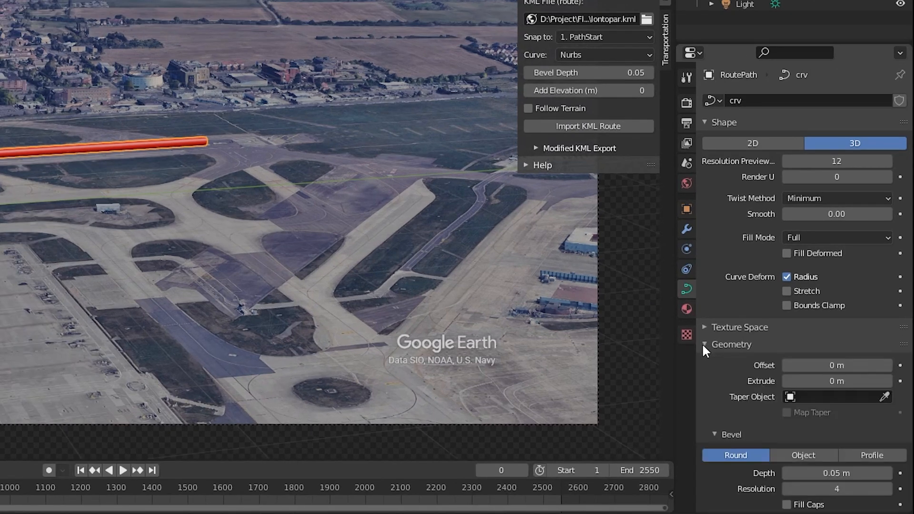
scroll(736, 369, "down", 5)
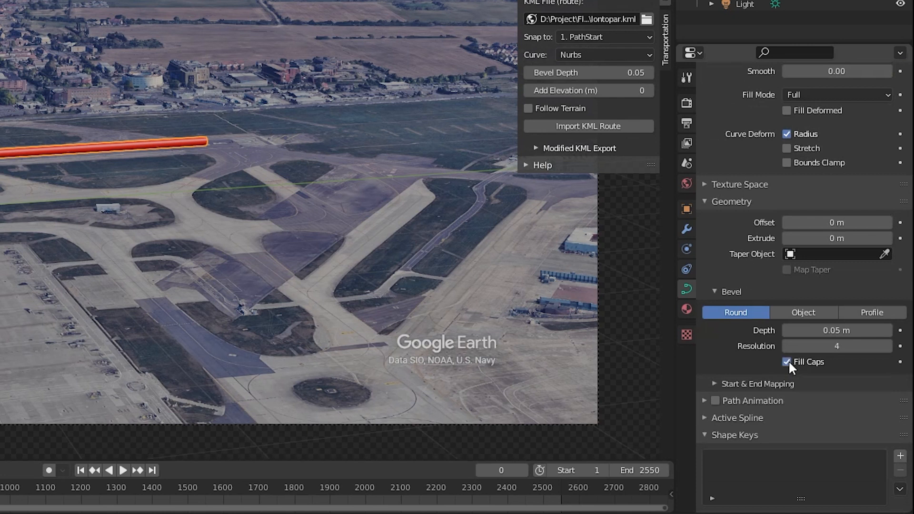
- Set the bevel's start and end mapping to Spline, and keyframe the end factor at 0 on frame 0
left_click(719, 383)
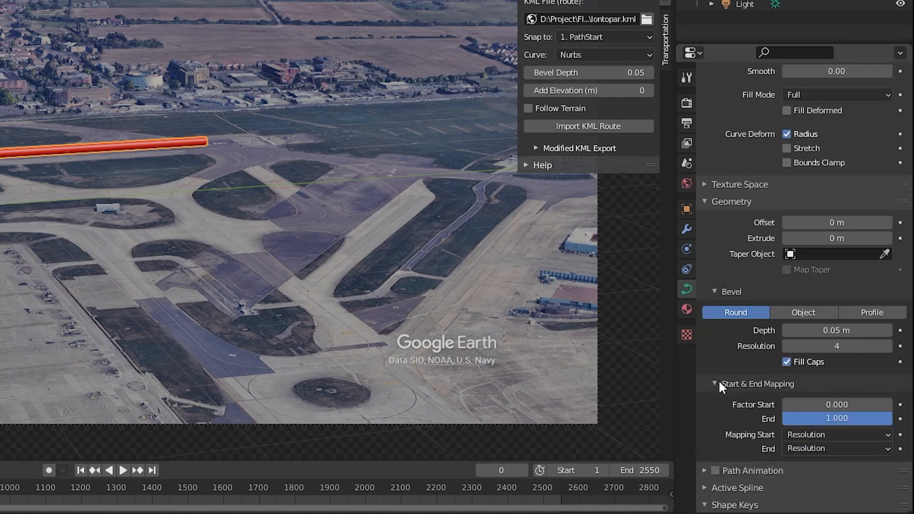
left_click(846, 433)
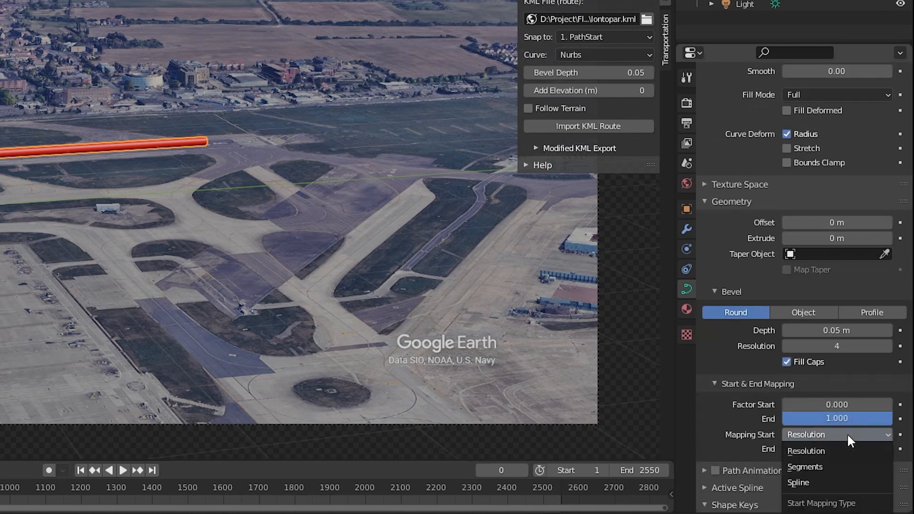
left_click(810, 483)
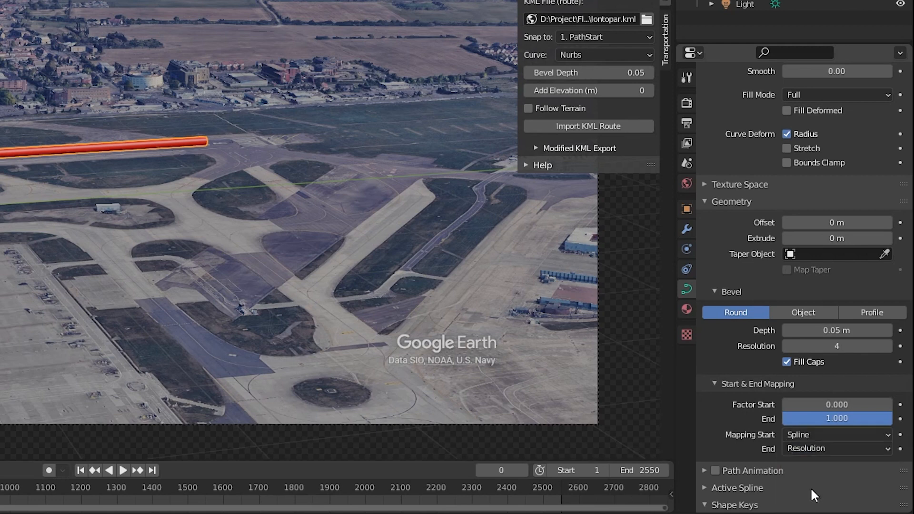
left_click(819, 447)
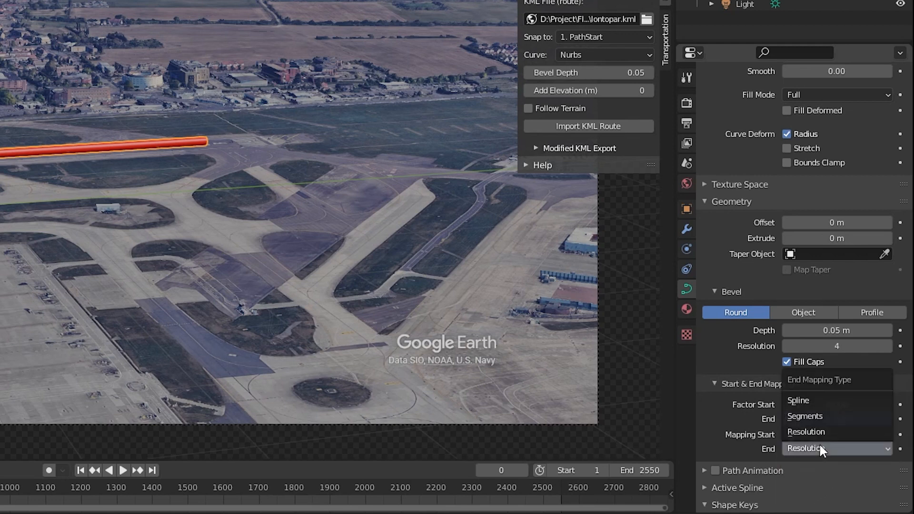
left_click(805, 400)
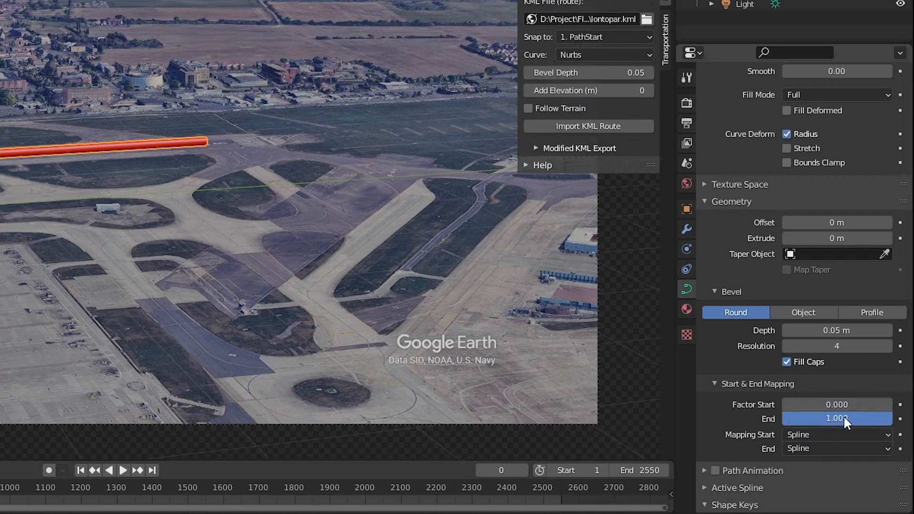
left_click_drag(870, 418, 760, 418)
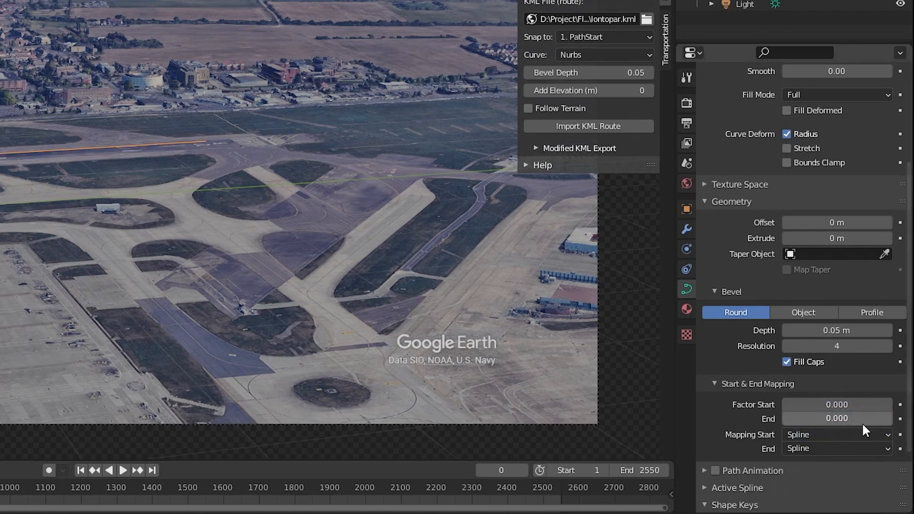
key("i")
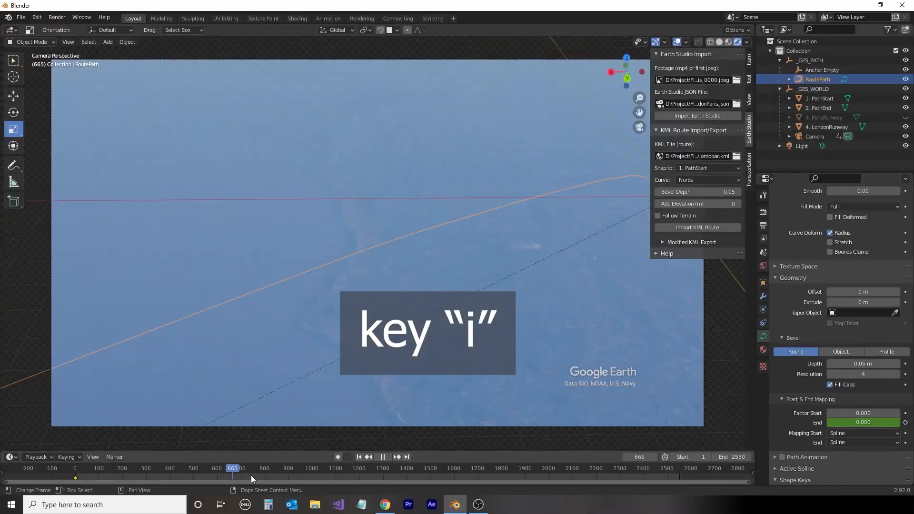
- At frame 2370, set the route's bevel end factor to 0.995 and keyframe it
left_click_drag(250, 475, 636, 459)
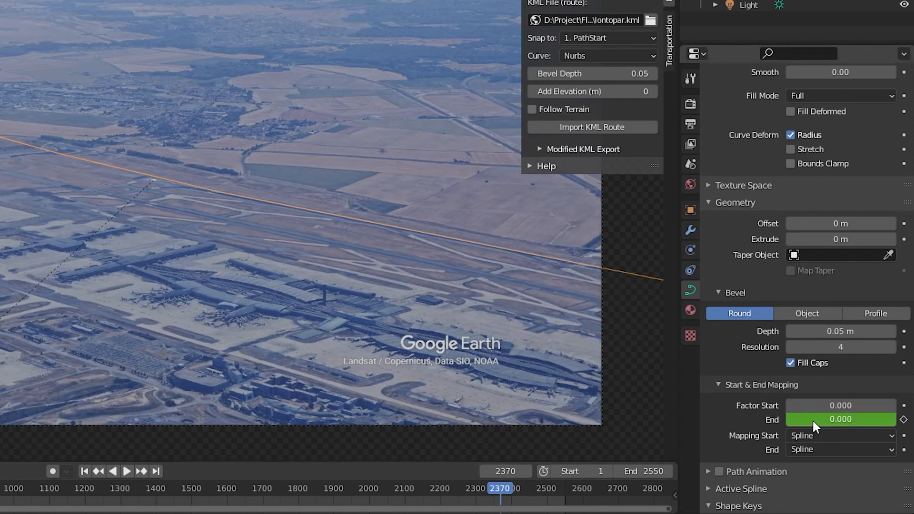
left_click_drag(812, 419, 891, 419)
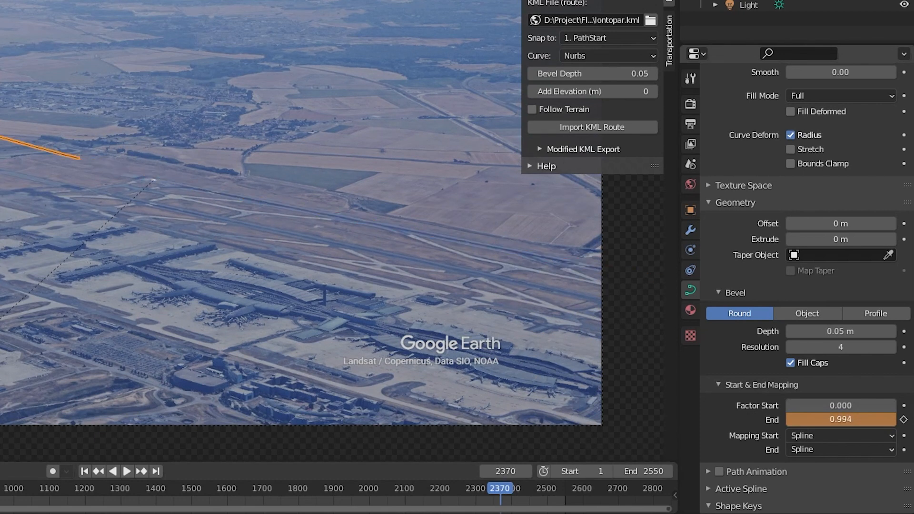
left_click(804, 418)
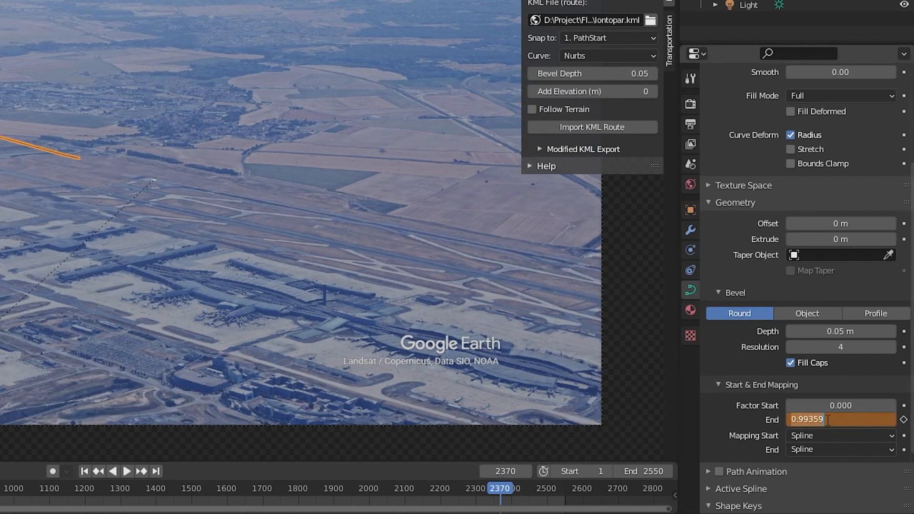
left_click_drag(808, 419, 884, 417)
type("5")
key("Return")
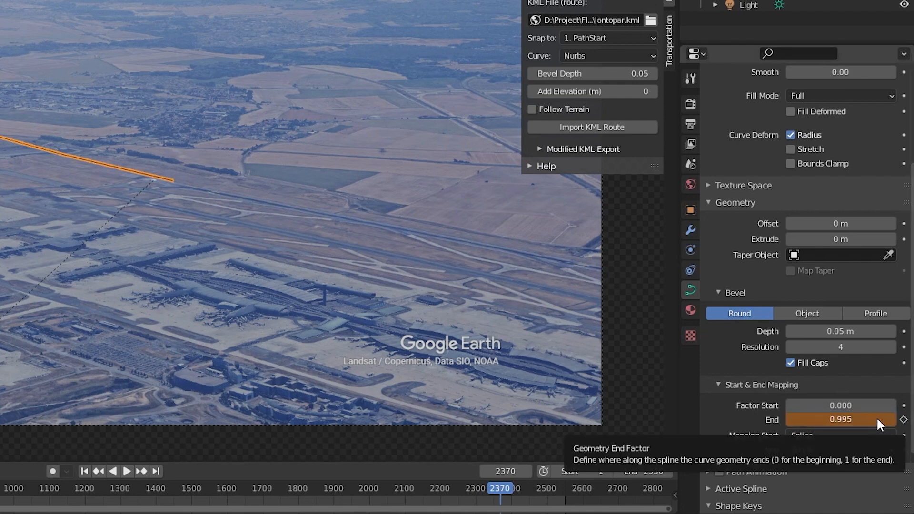
key("i")
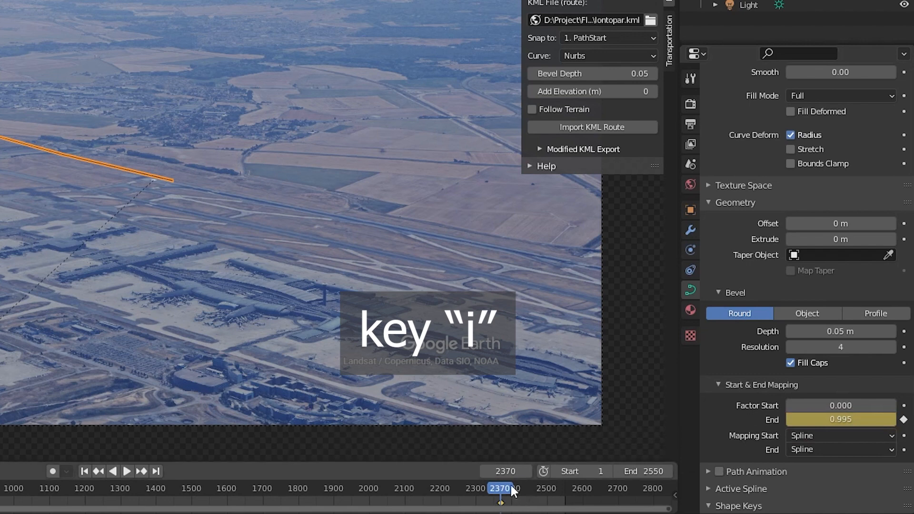
- At frame 2547, set the bevel end factor to 1 and keyframe it
key("space")
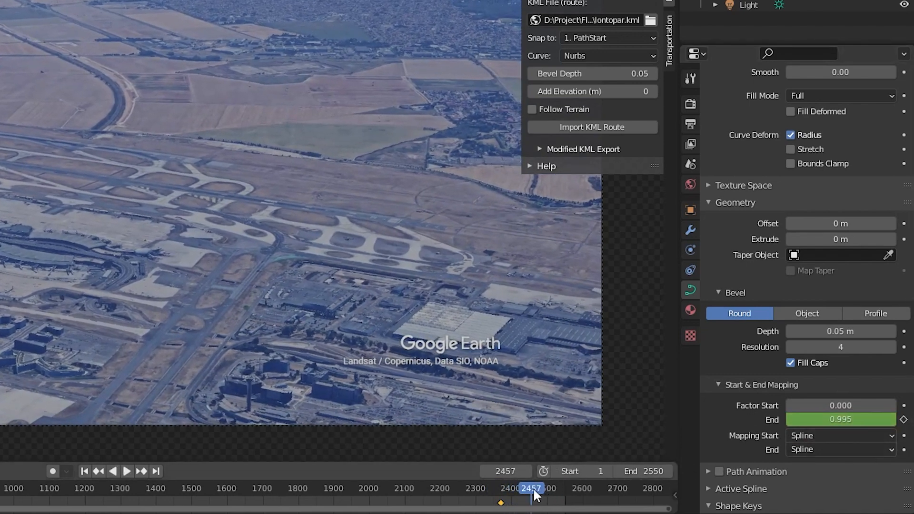
mouse_move(532, 487)
left_mouse_down()
mouse_move(544, 490)
mouse_move(525, 490)
mouse_move(542, 494)
left_mouse_up()
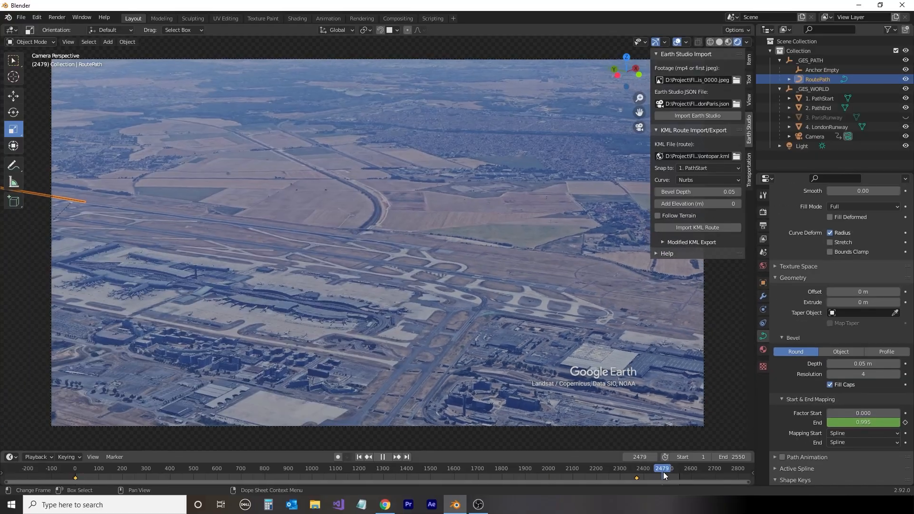
left_click_drag(664, 473, 679, 475)
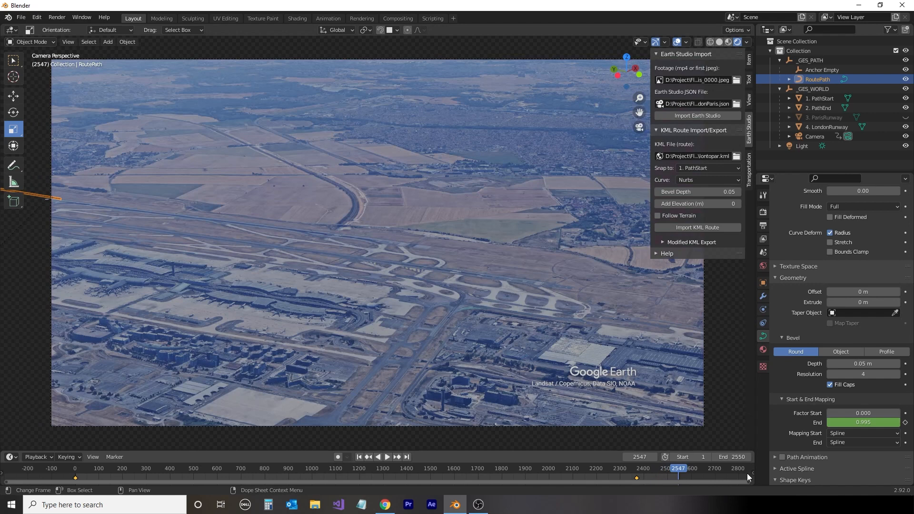
left_click(855, 422)
type("12")
key("Return")
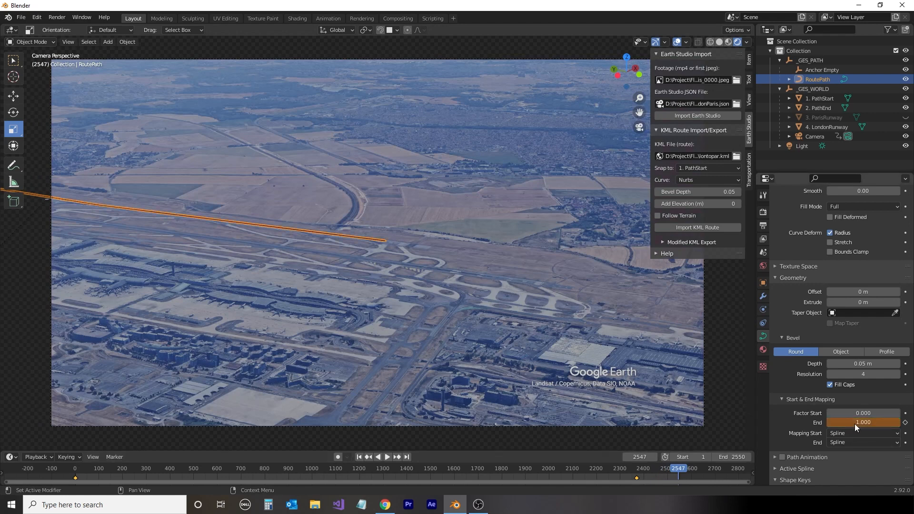
key("i")
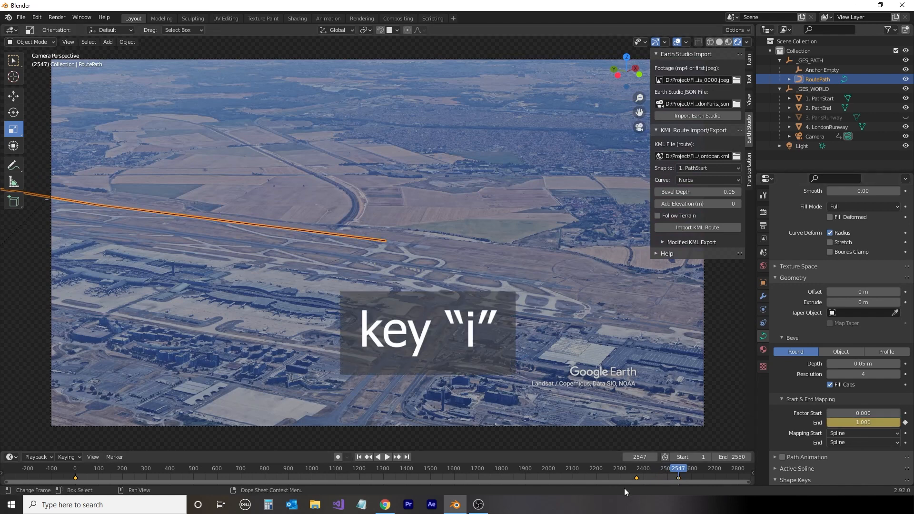
- At frame 2000, set the bevel end factor to 0.88 and keyframe it
left_click_drag(679, 471, 550, 487)
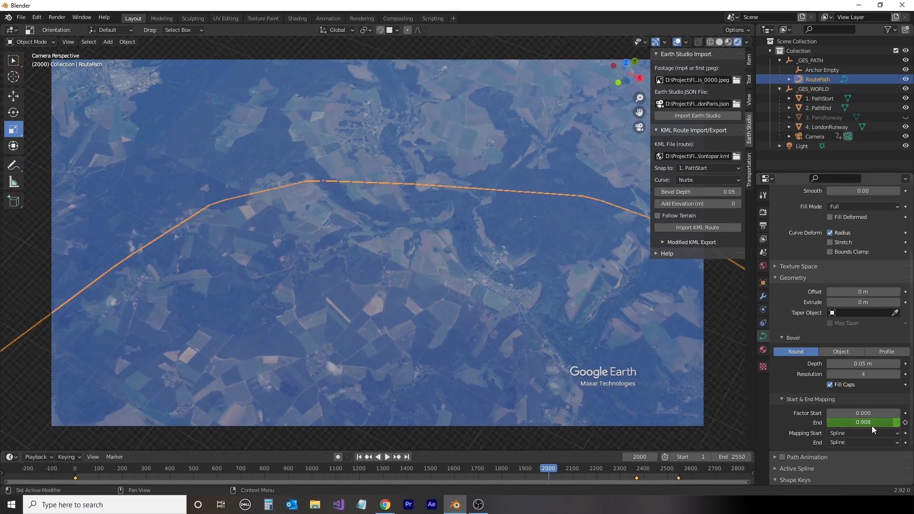
left_click_drag(872, 426, 891, 422)
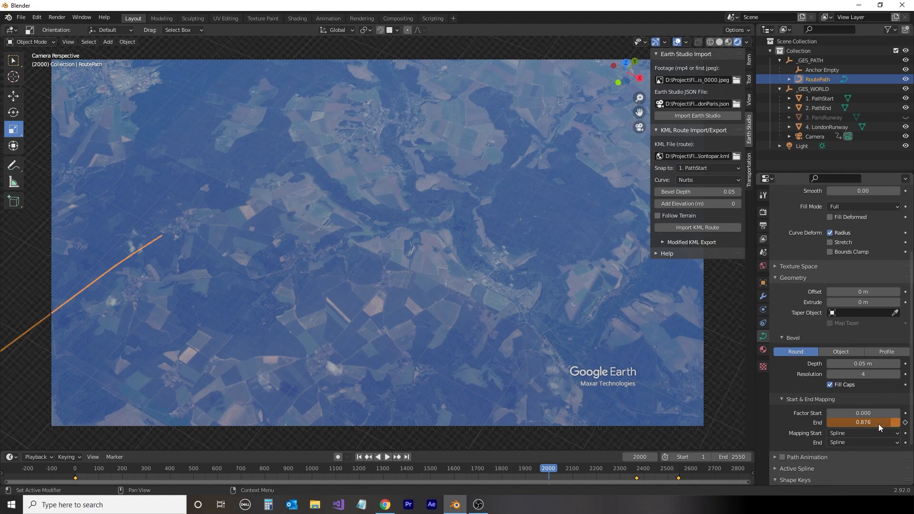
left_click(876, 424)
type("0.88")
key("Return")
key("i")
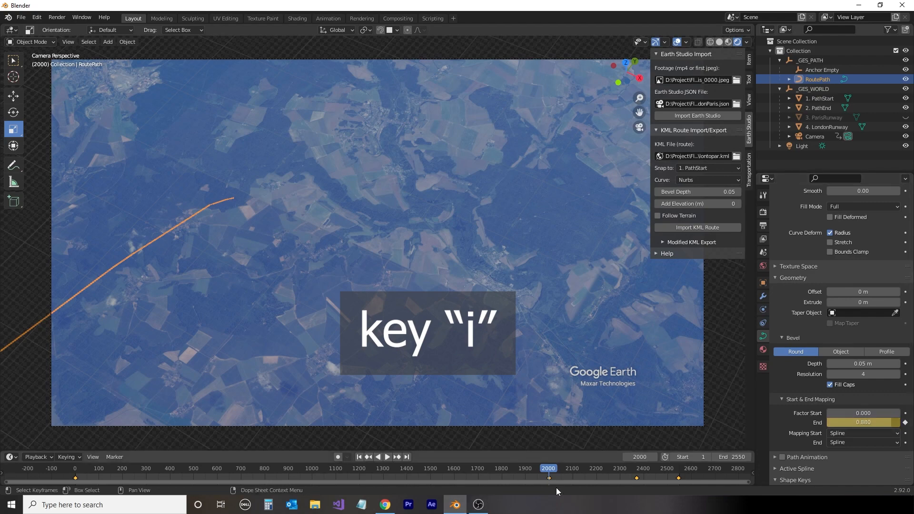
- At frame 2107, smooth the route by setting the active spline's Order U to 6 and Resolution U to 12
left_click_drag(550, 471, 574, 497)
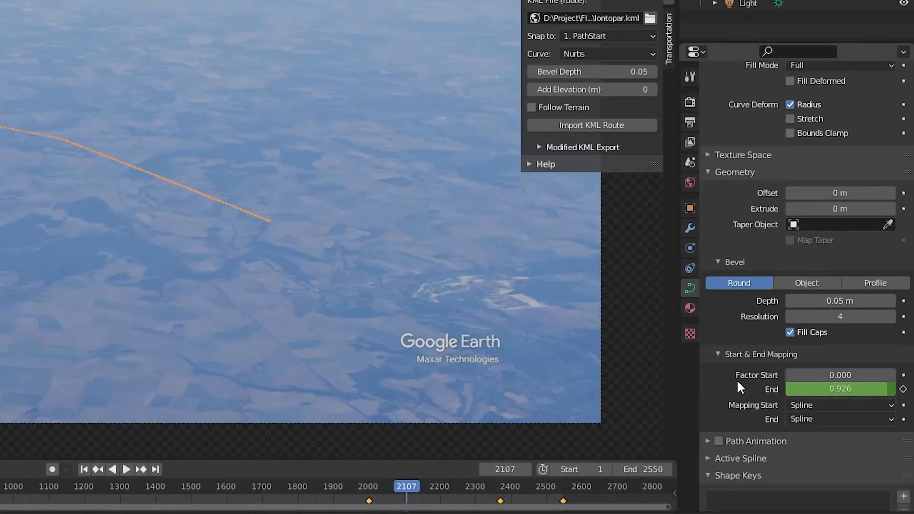
scroll(818, 414, "down", 3)
left_click(725, 402)
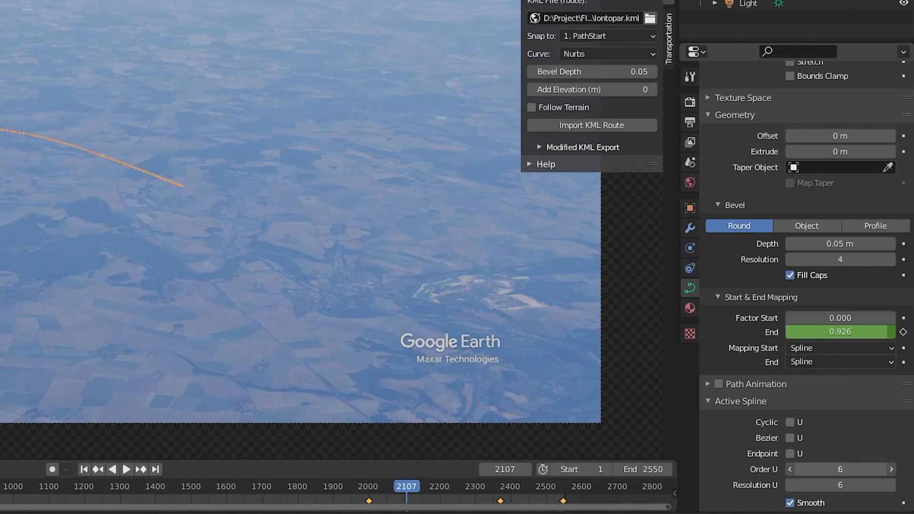
left_click(819, 483)
type("12")
key("Return")
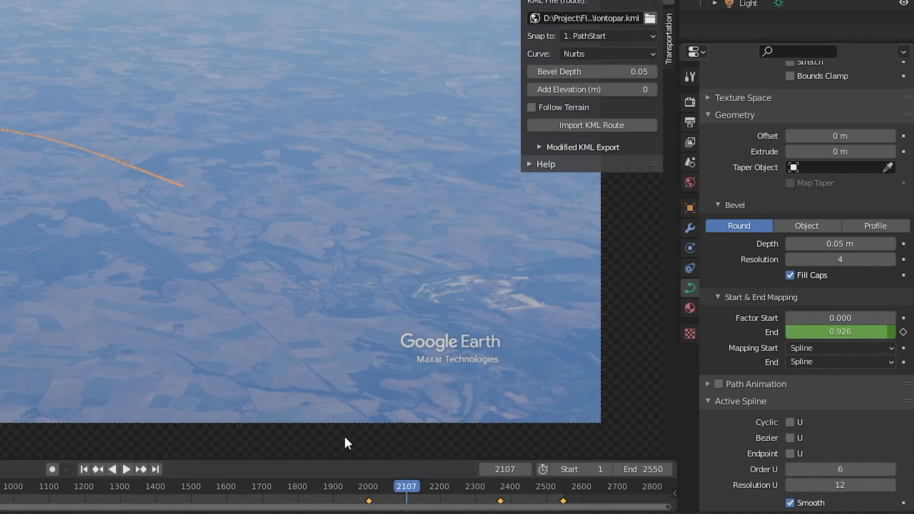
- Play and scrub from frame 2107 to the Paris airport to examine the smoothed route's growth against the footage
scroll(168, 193, "up", 1)
scroll(169, 193, "up", 7)
scroll(170, 198, "down", 6)
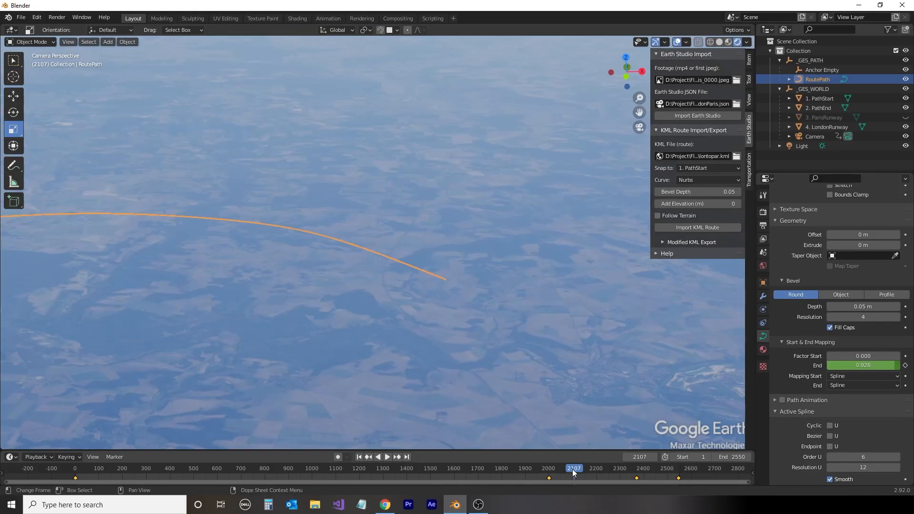
key("space")
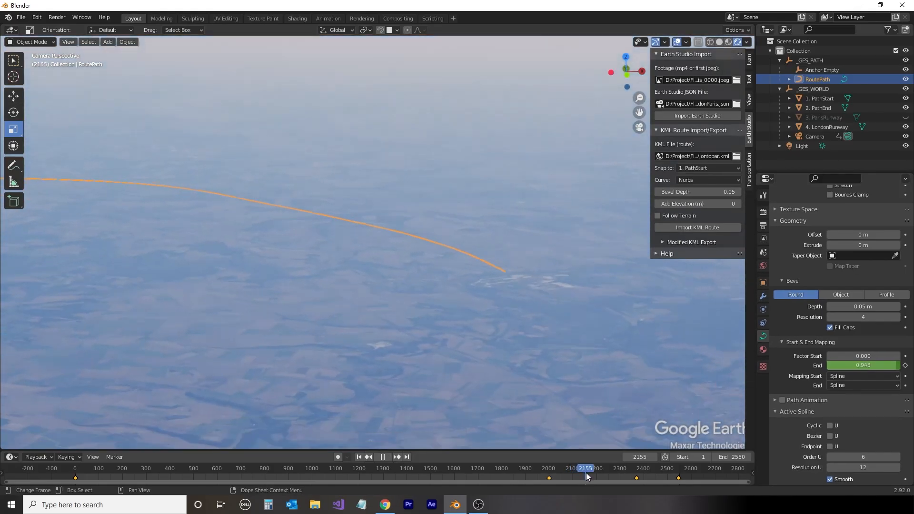
left_click_drag(595, 476, 642, 490)
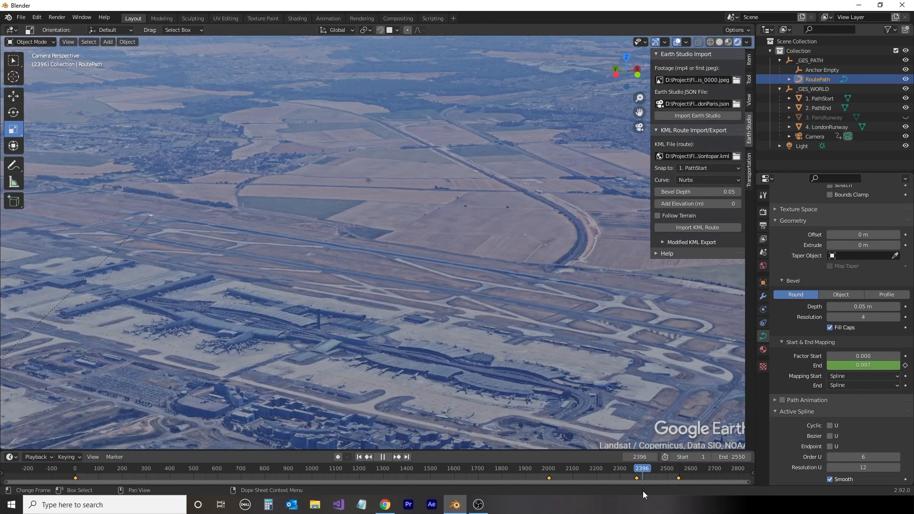
key("space")
scroll(314, 281, "down", 2)
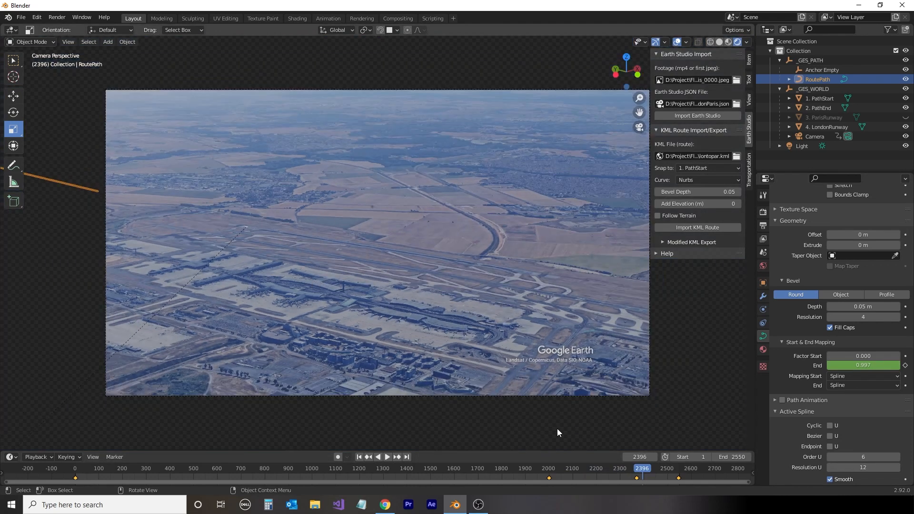
key("space")
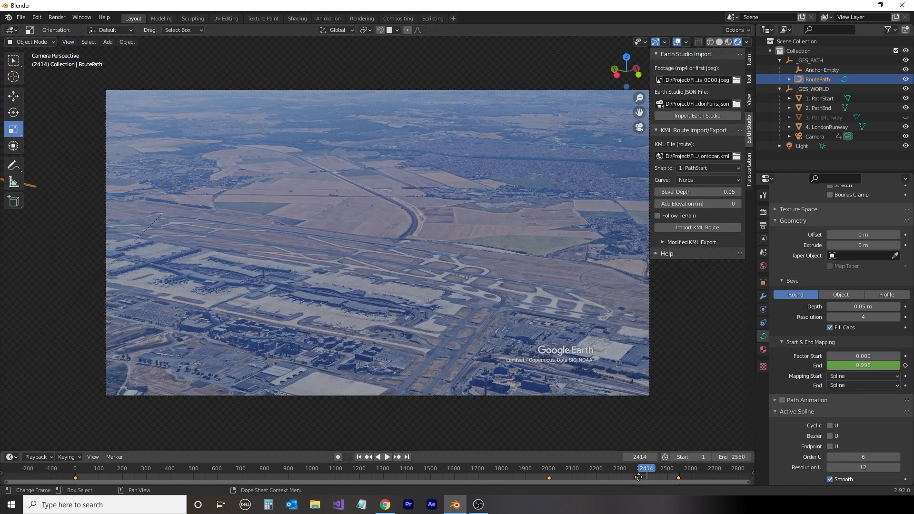
- Undo the accidental shift of all keyframes, and move the last two end-factor keyframes earlier to about frames 2355 and 2440
left_click_drag(637, 478, 634, 479)
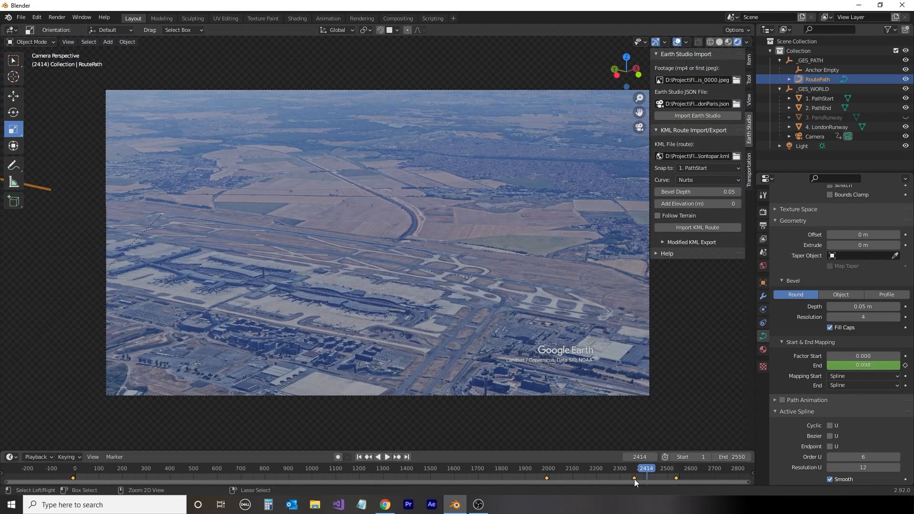
key("ctrl+z")
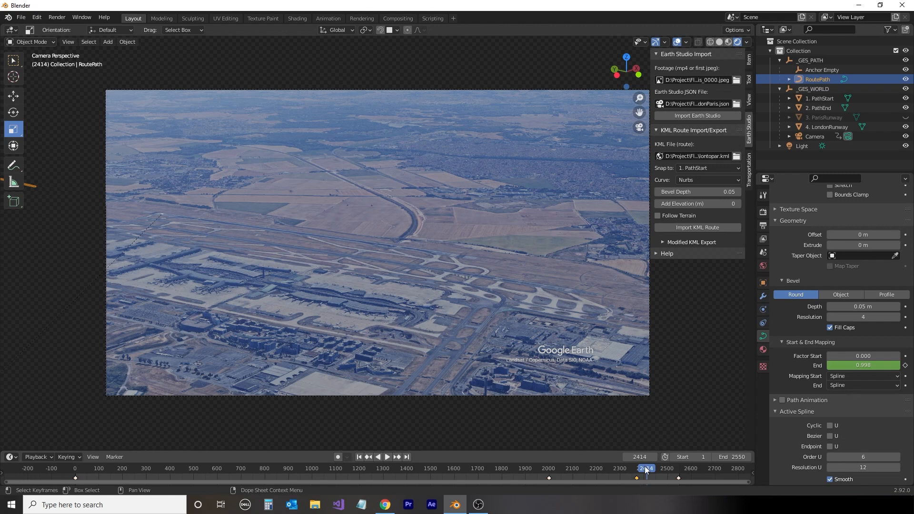
left_click(644, 469)
key("space")
mouse_move(635, 477)
left_mouse_down()
mouse_move(529, 471)
mouse_move(672, 479)
mouse_move(653, 479)
left_mouse_up()
mouse_move(643, 468)
left_mouse_down()
mouse_move(626, 470)
mouse_move(660, 478)
mouse_move(652, 479)
left_mouse_up()
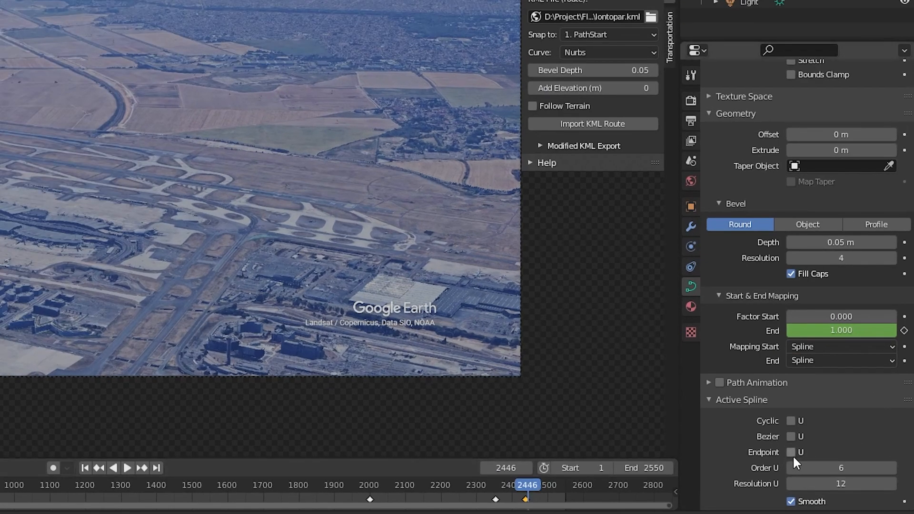
- Enable Endpoint U on the active spline so the curve reaches its final control point
left_click(791, 452)
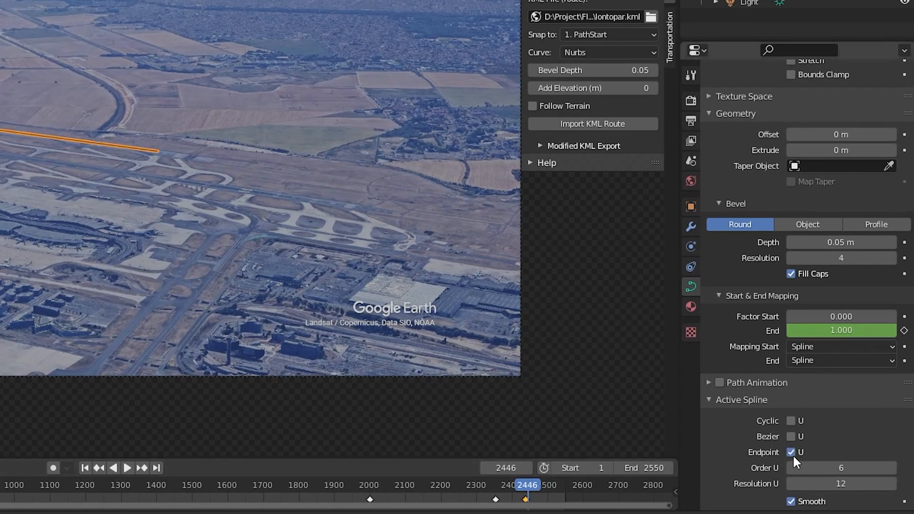
- Move the last end-factor keyframe to about frame 2515 and the one before it to about frame 2371
key("g")
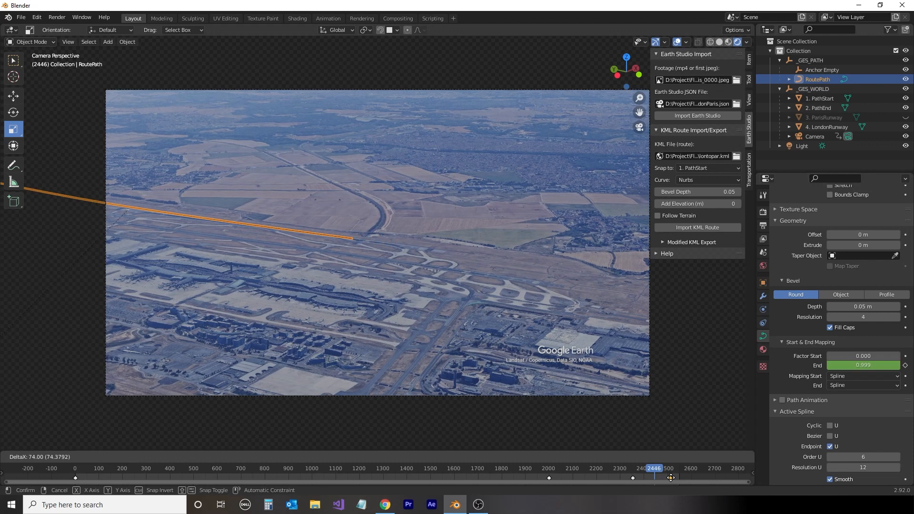
left_click(671, 477)
left_click_drag(656, 473, 621, 475)
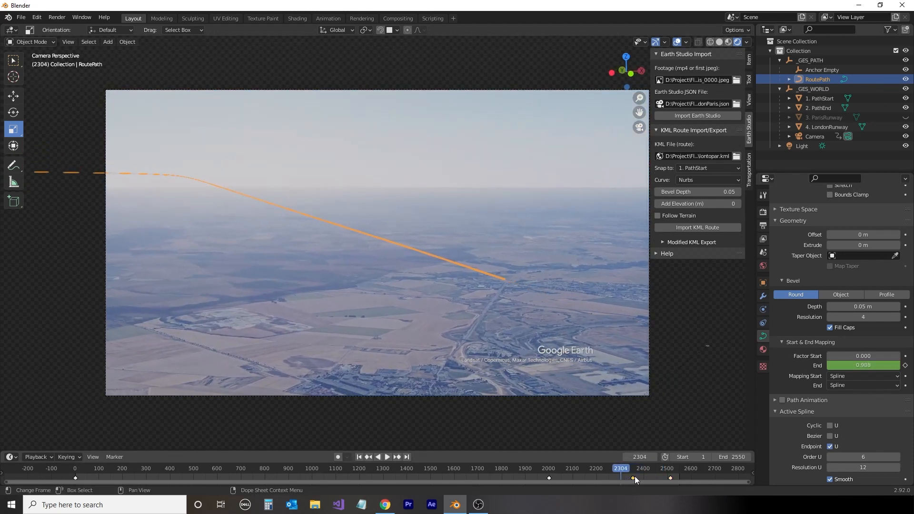
key("space")
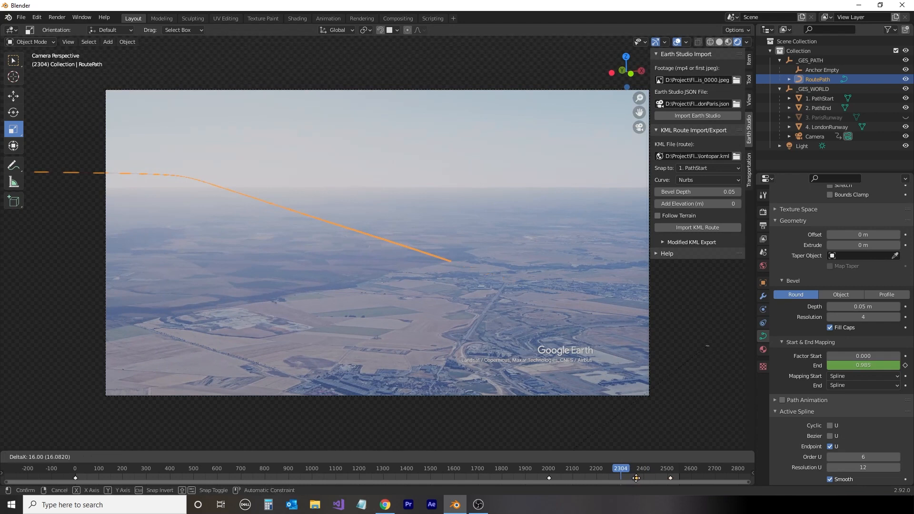
- Go to the sea-crossing part of the footage and thicken the route by setting its bevel depth to 1 m
left_click_drag(627, 469, 469, 487)
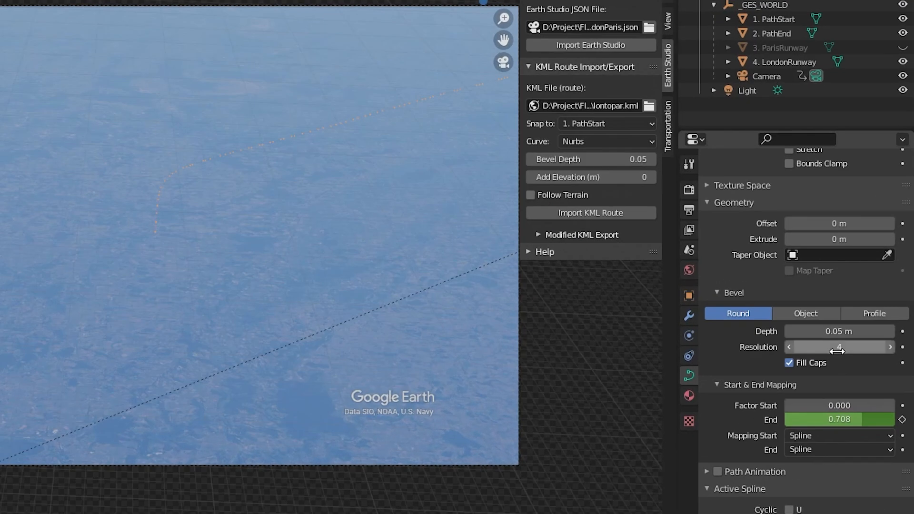
double_click(862, 307)
key("ctrl+a")
type("1")
key("Return")
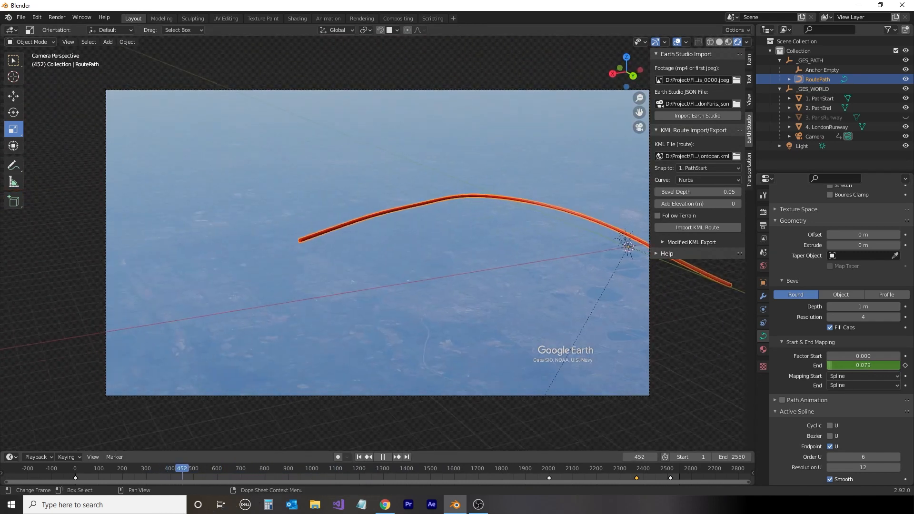
- Keyframe the bevel end factor at its current value on frame 484, and at 0.014 on frame 255
key("space")
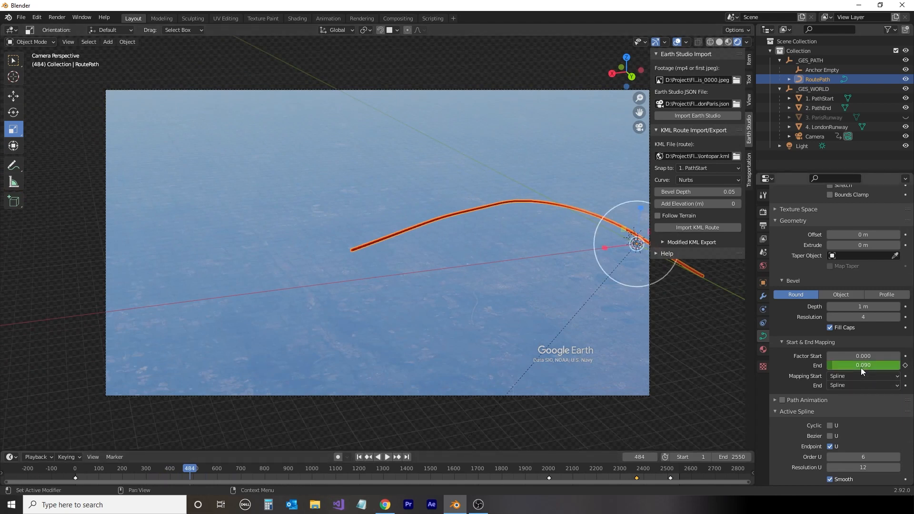
key("i")
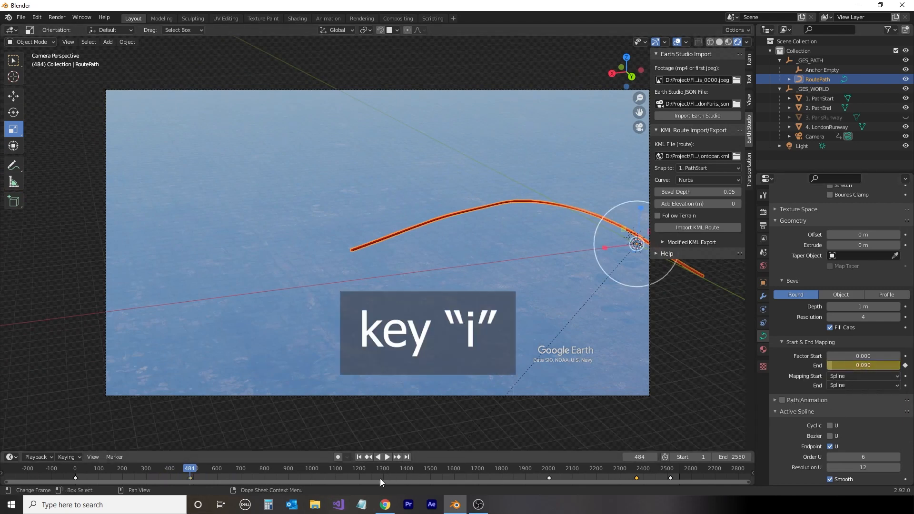
left_click_drag(188, 471, 135, 480)
key("space")
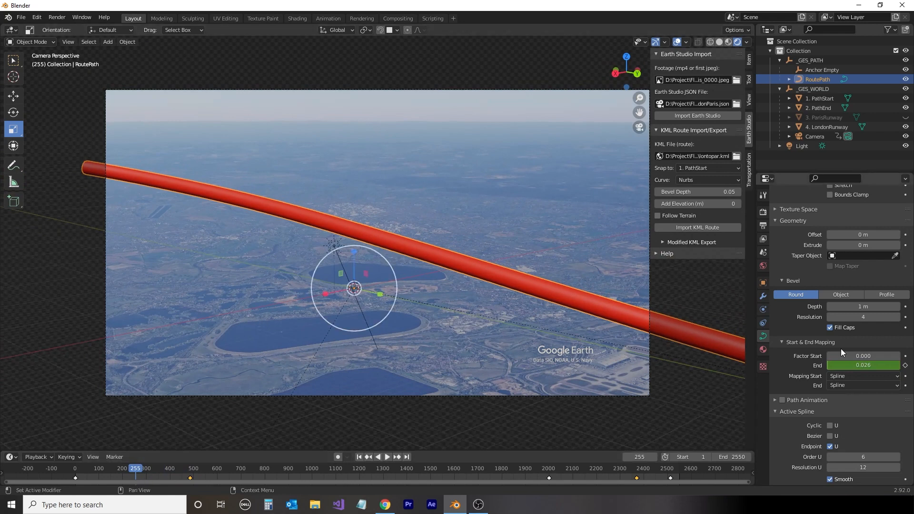
left_click_drag(865, 367, 861, 366)
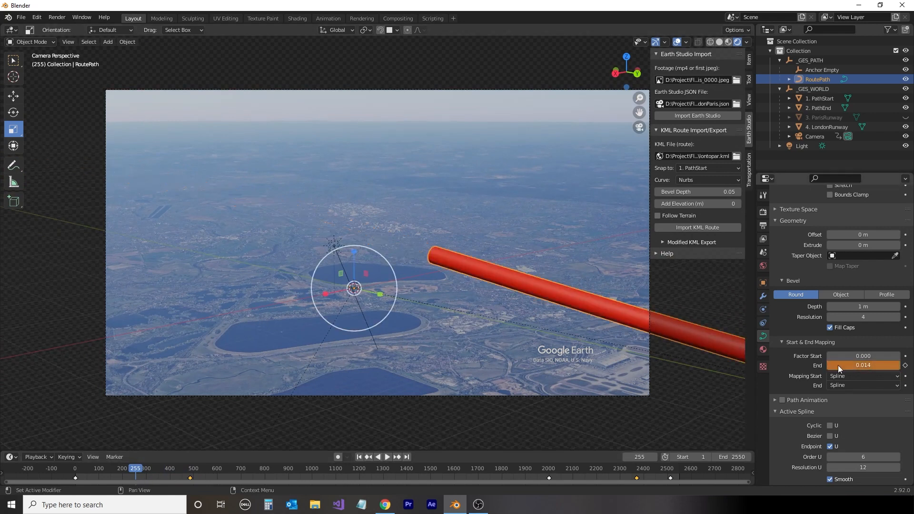
key("i")
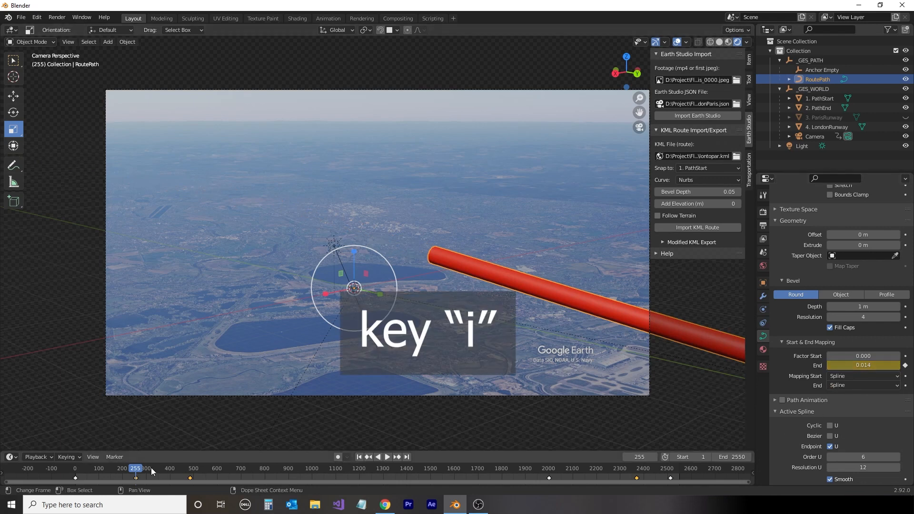
- At frame 368, set the bevel end factor to 0.03 and keyframe it
key("space")
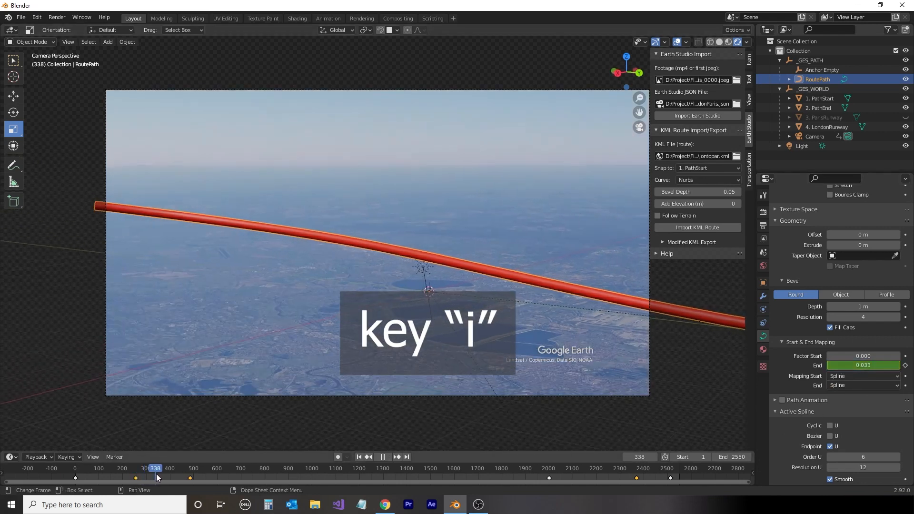
key("space")
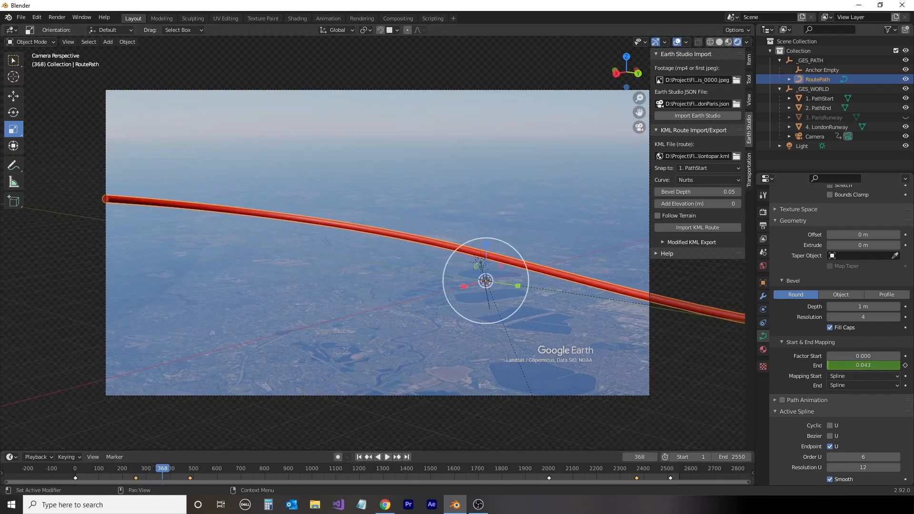
type("0.04")
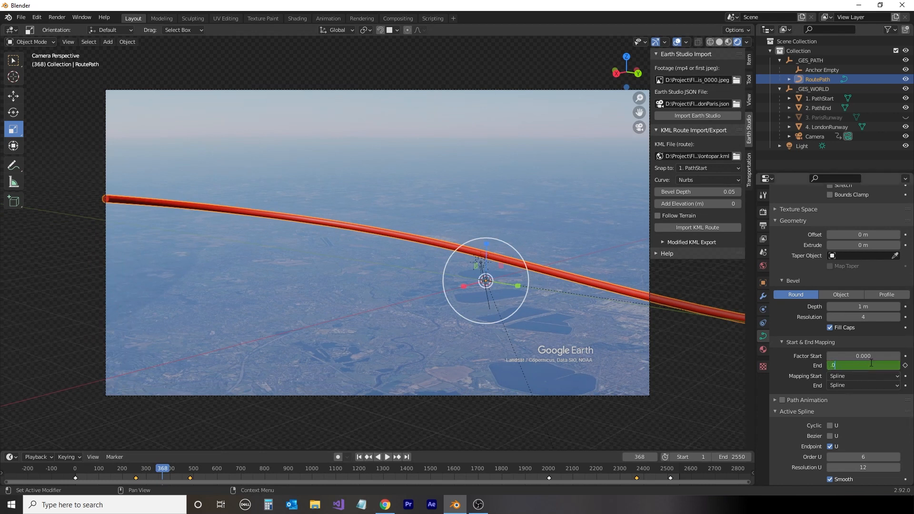
key("Return")
left_click(870, 363)
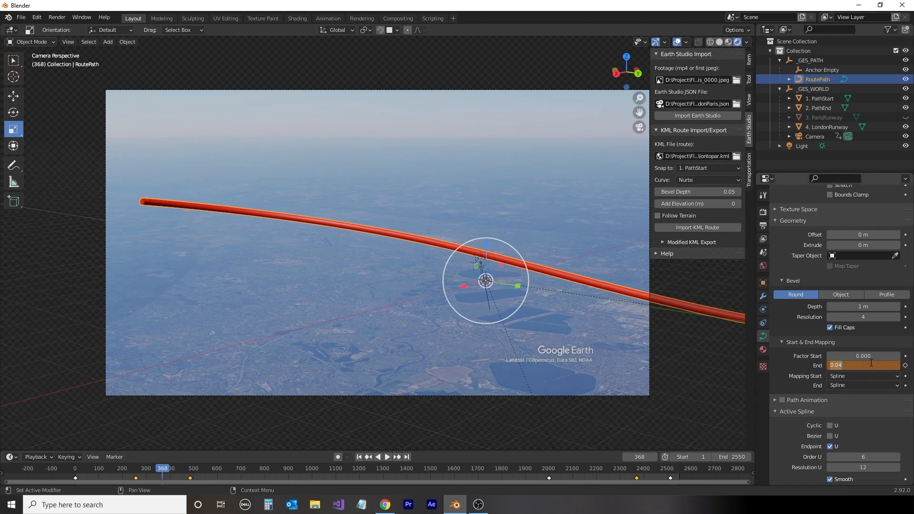
type("0.035")
key("BackSpace")
key("BackSpace")
key("BackSpace")
key("BackSpace")
key("BackSpace")
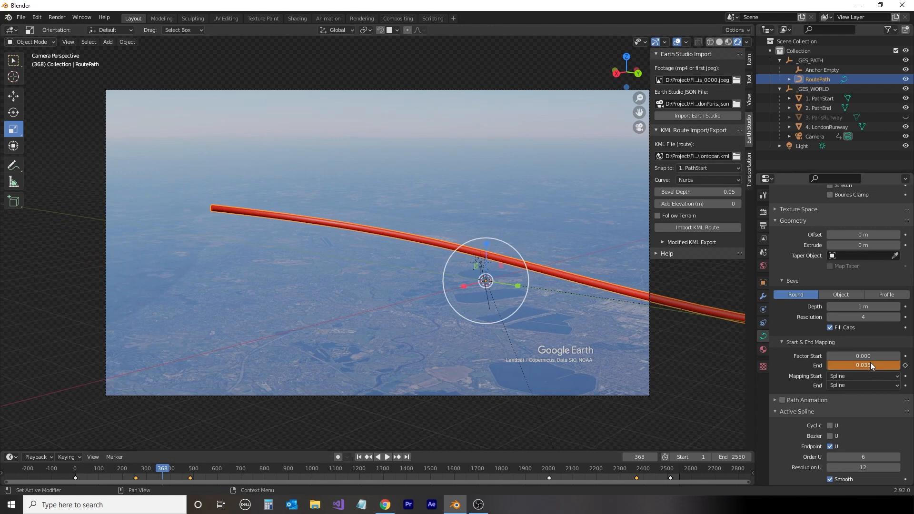
type("0.03")
key("Return")
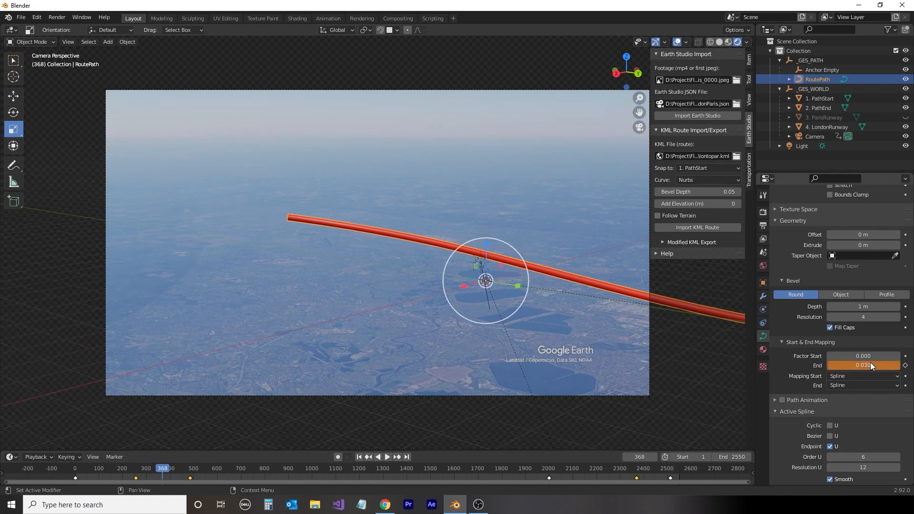
key("i")
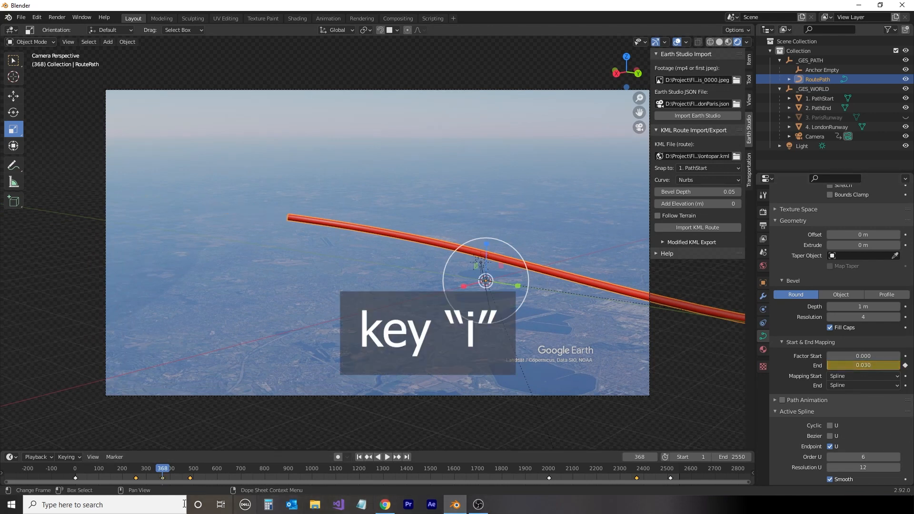
- At frame 64, above the London airport, set the bevel end factor to 0.005 and keyframe it
left_click_drag(164, 473, 91, 485)
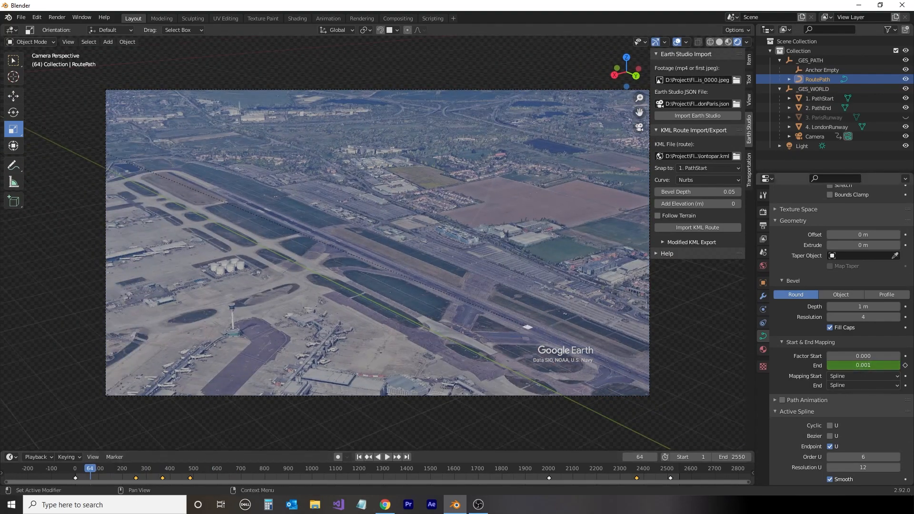
mouse_move(863, 365)
left_mouse_down()
mouse_move(880, 365)
mouse_move(869, 365)
left_mouse_up()
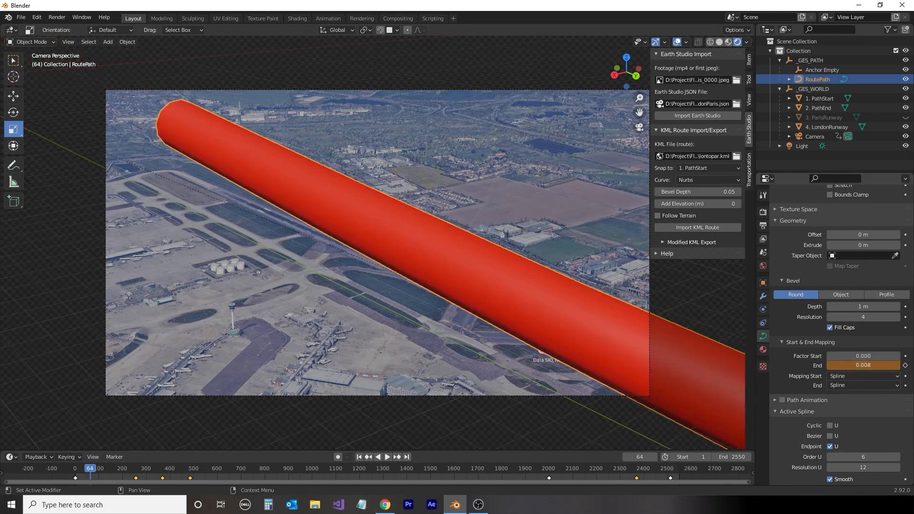
left_click(838, 365)
key("BackSpace")
type(".007")
key("Return")
left_click(838, 366)
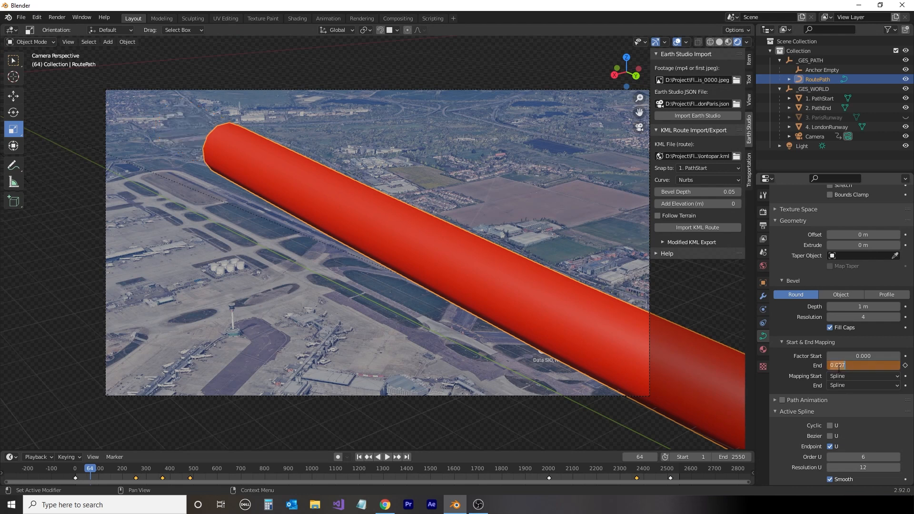
type(".005")
key("Return")
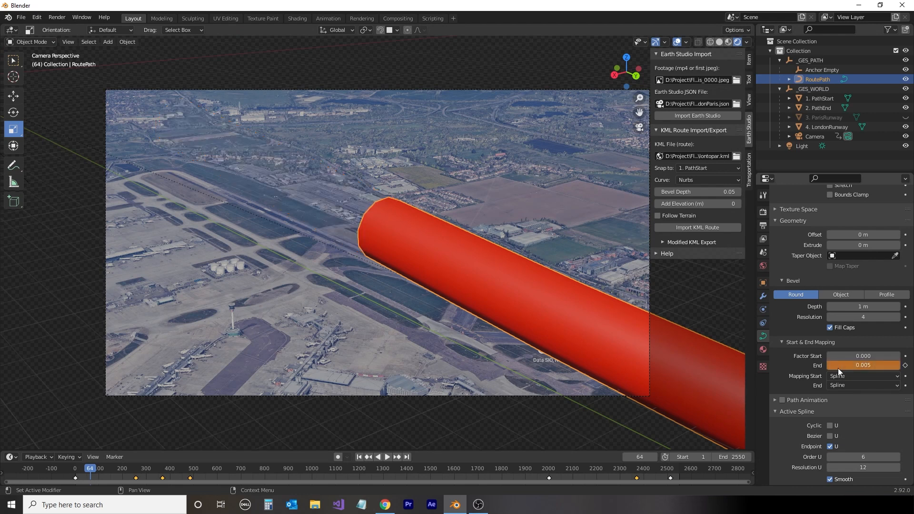
key("i")
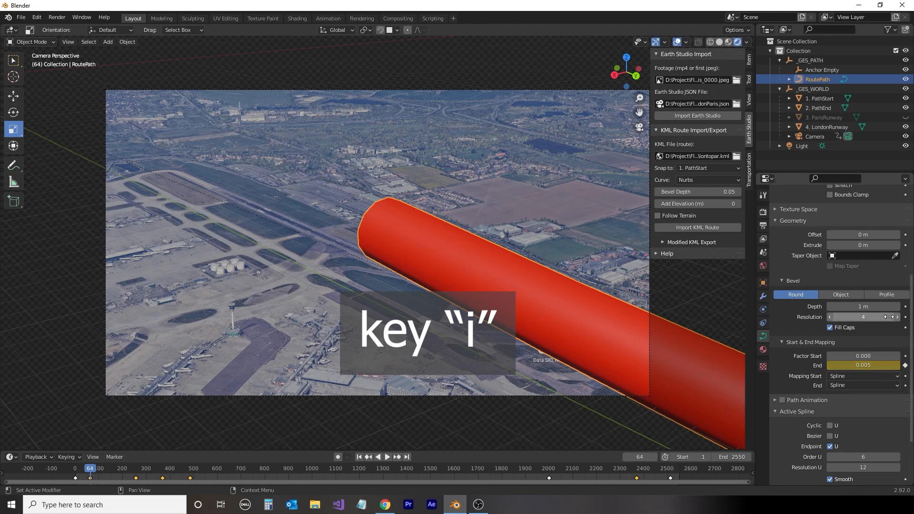
- Thin the route by setting its bevel depth to 0.1 m
left_click(870, 306)
type(".05")
key("Return")
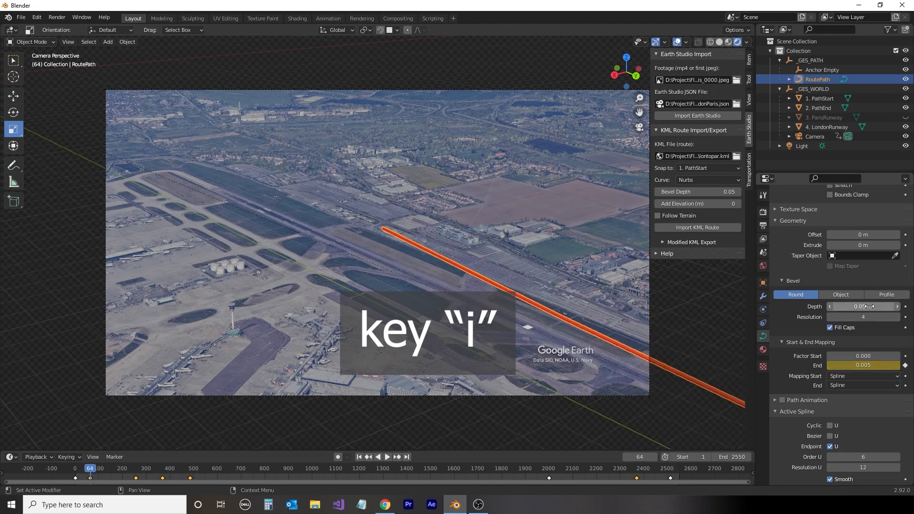
left_click(871, 306)
type(".")
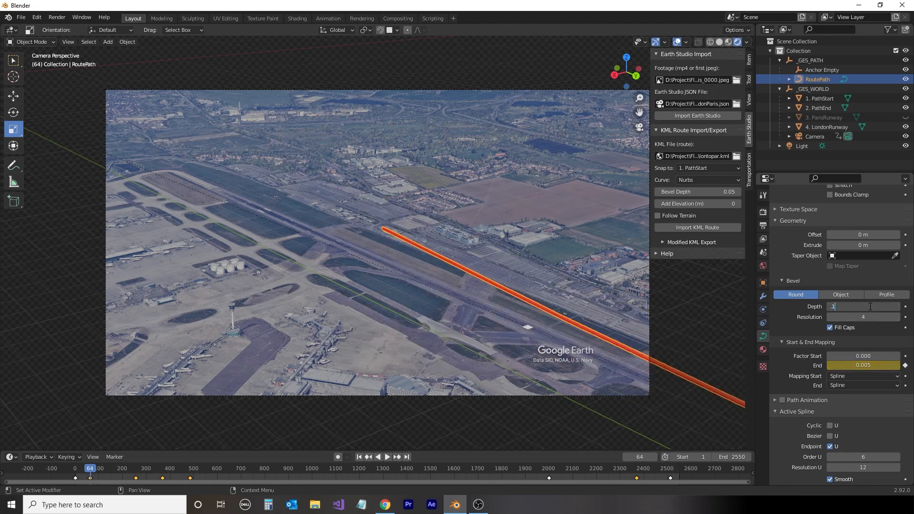
type("1")
key("Return")
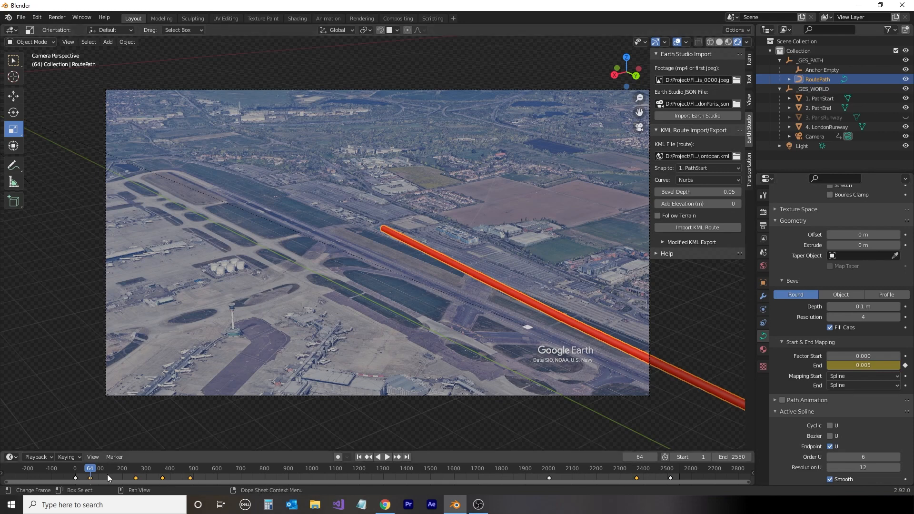
- At frame 30, set the bevel end factor to 0.002 and keyframe it
left_click_drag(93, 470, 82, 474)
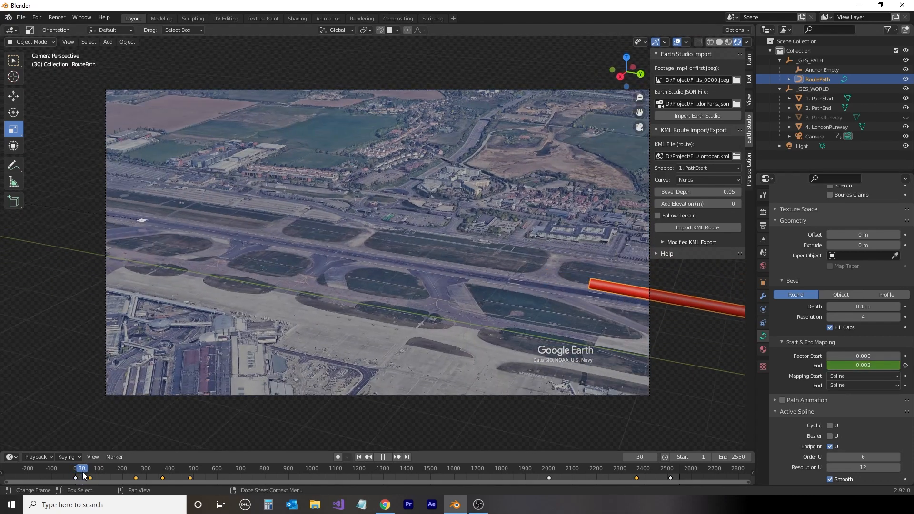
left_click(868, 365)
key("BackSpace")
type("0.003")
key("Return")
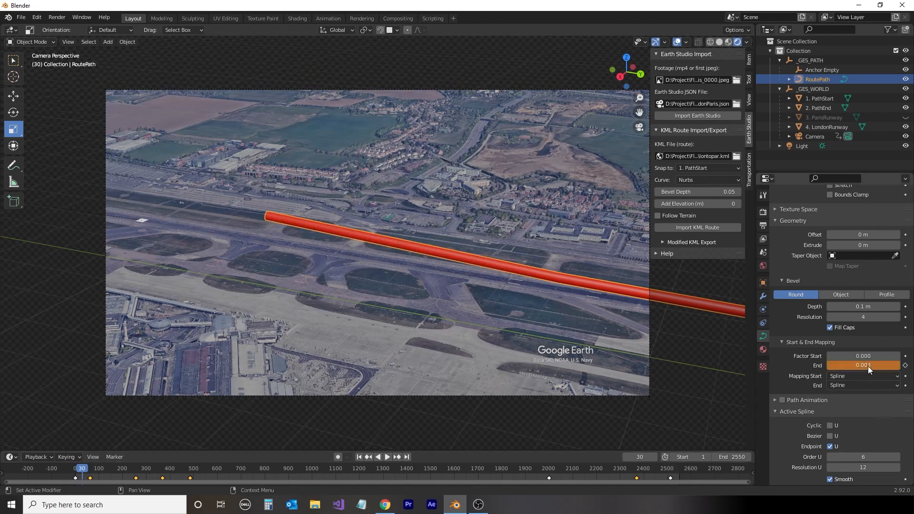
left_click(868, 365)
key("BackSpace")
type(".002")
key("Return")
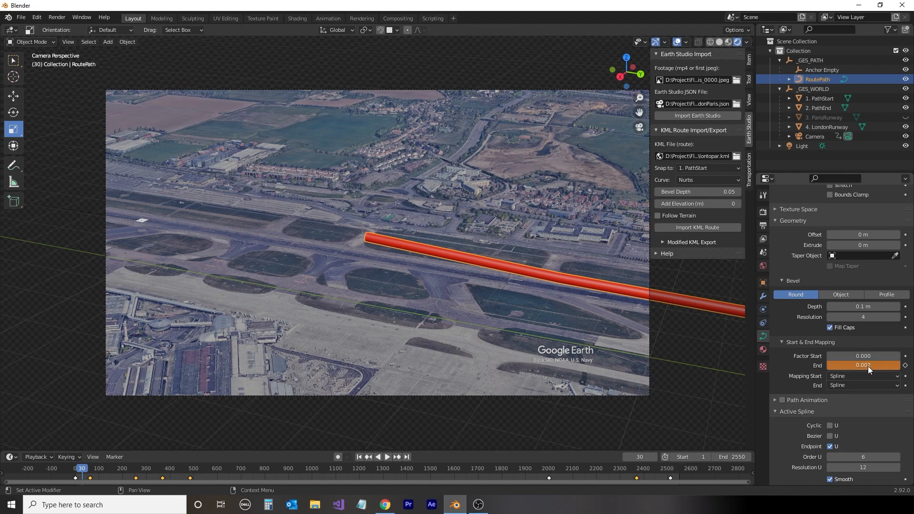
key("i")
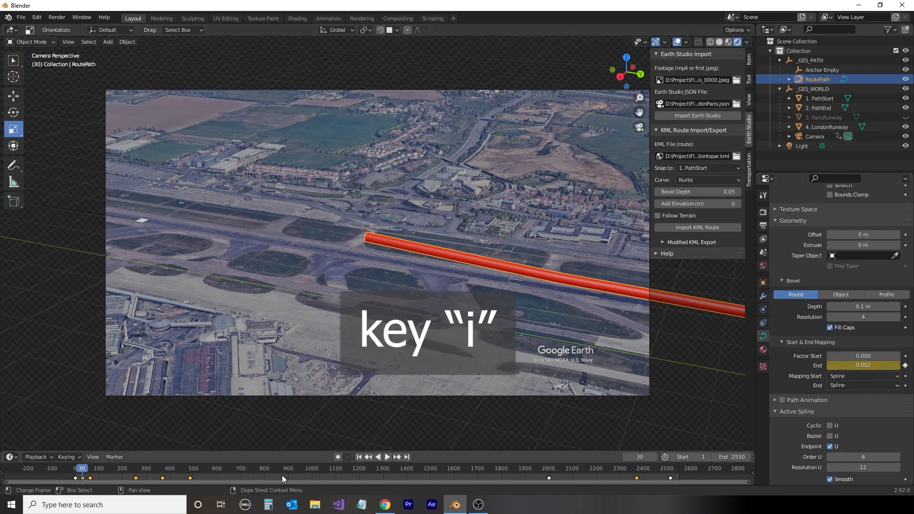
- Scrub between frames 0 and 80 and examine how the route's tip lines up with the London runway, up close at frame 40
left_click_drag(81, 473, 66, 506)
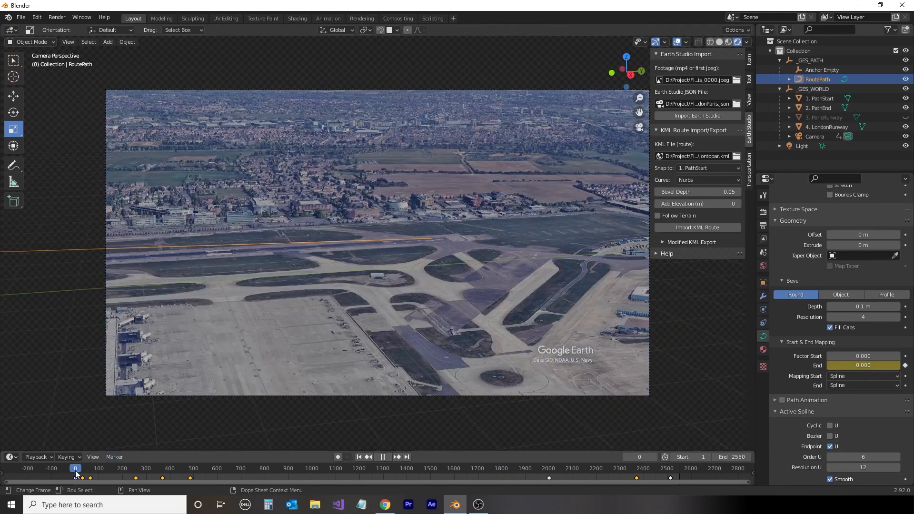
left_click_drag(76, 473, 95, 476)
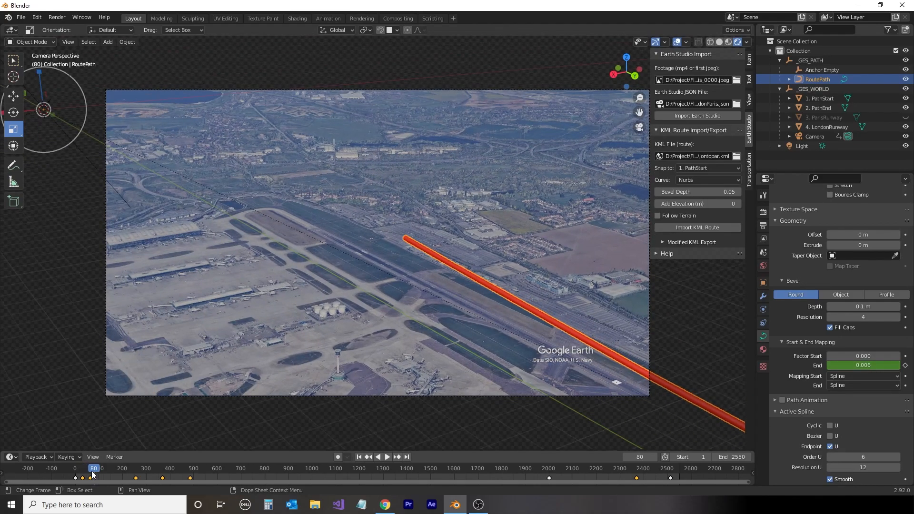
left_click_drag(93, 474, 77, 474)
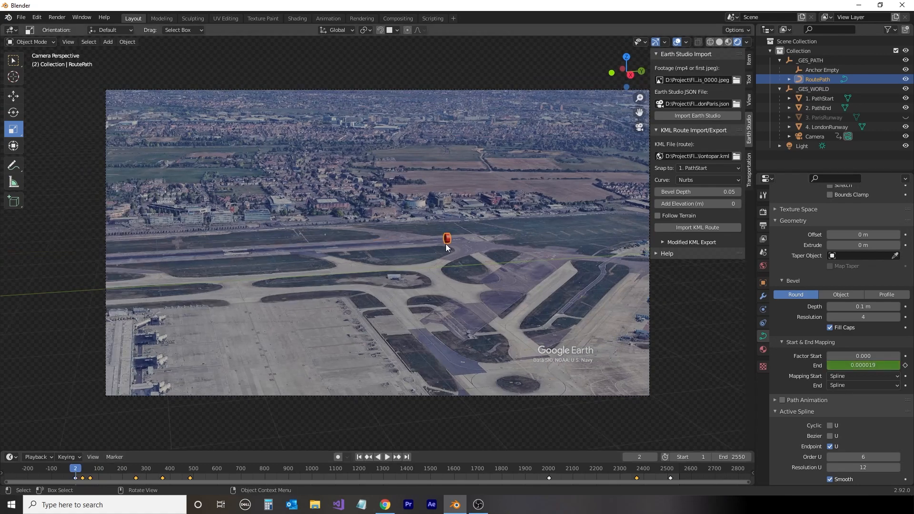
left_click_drag(75, 470, 84, 471)
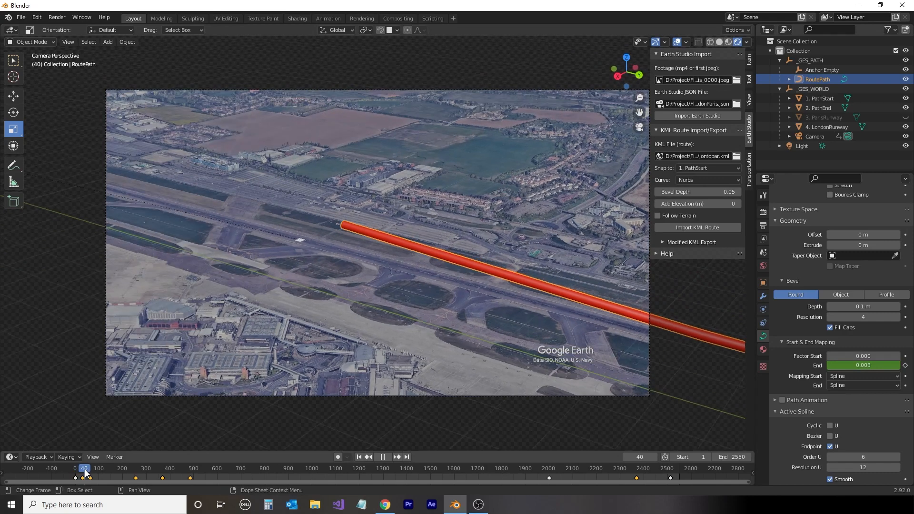
scroll(278, 259, "up", 4)
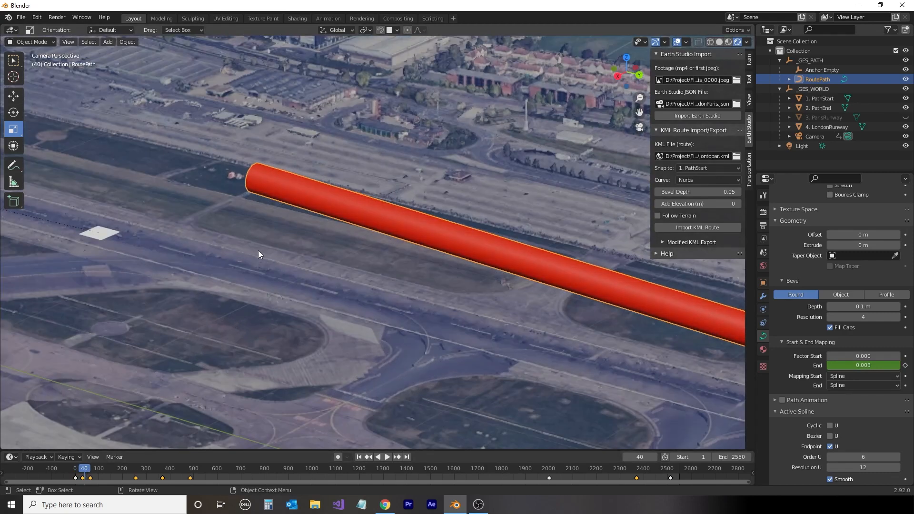
middle_click_drag(243, 239, 419, 293, "shift")
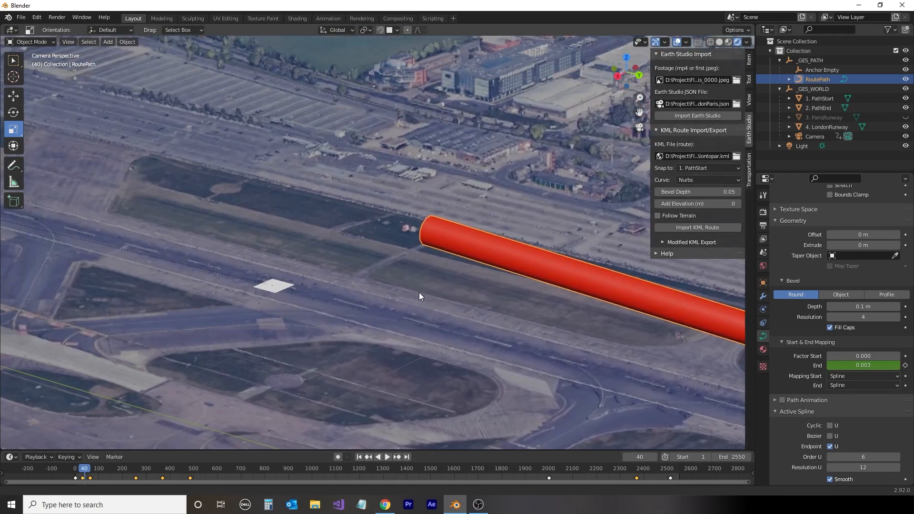
- Place the 3D cursor on the London runway marker plane and add a mesh plane there
left_click(280, 287)
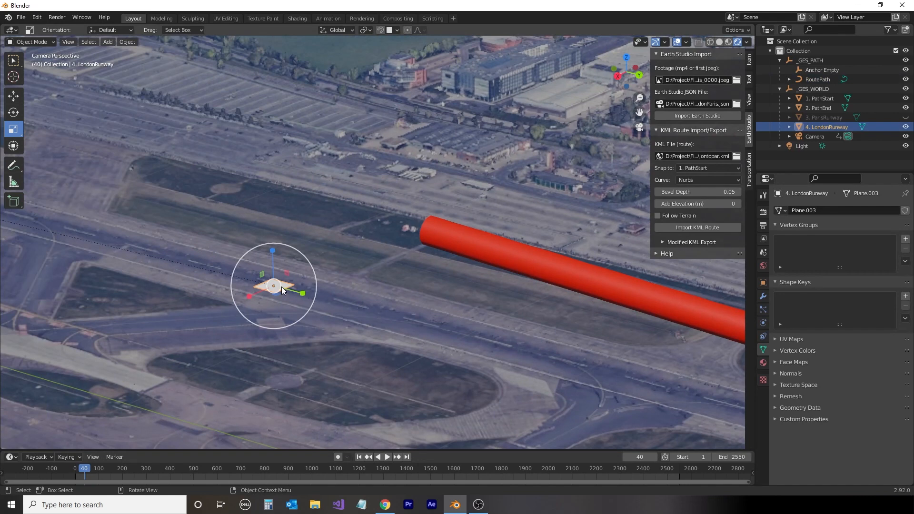
key("alt+a")
left_click(14, 76)
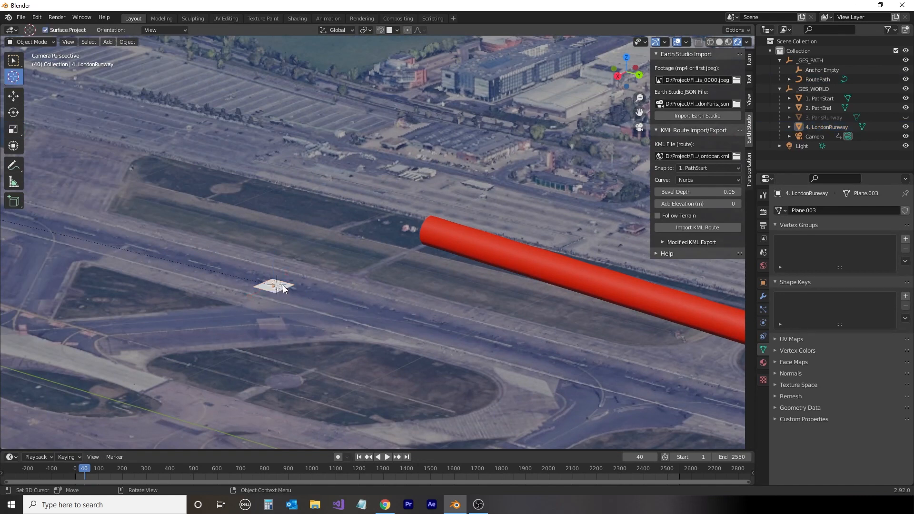
left_click(108, 42)
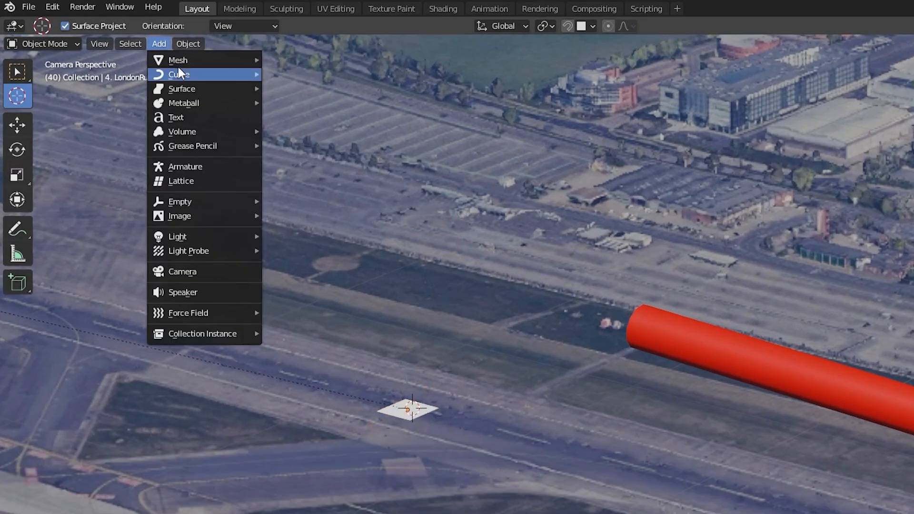
mouse_move(125, 52)
left_click(305, 58)
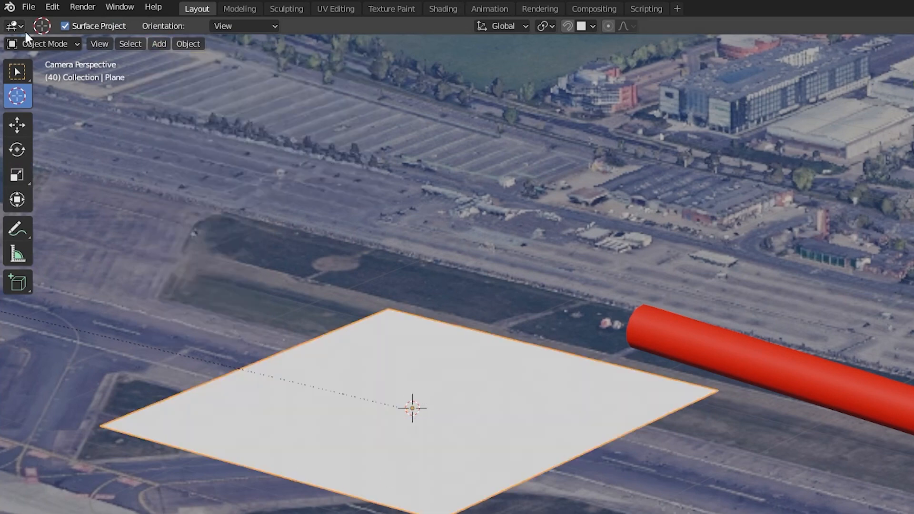
- Move the new plane along the London runway, away from the marker, and scale it down to a small, narrow rectangle
left_click(17, 124)
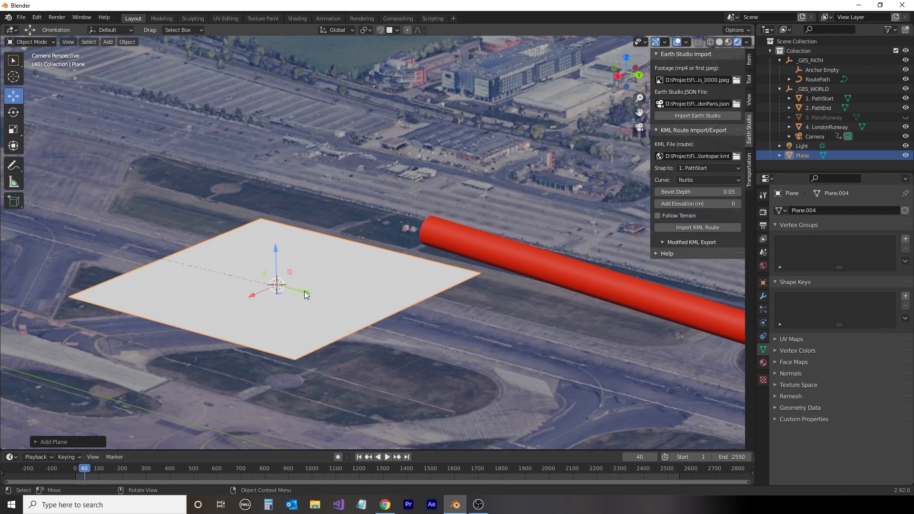
left_click_drag(455, 418, 733, 513)
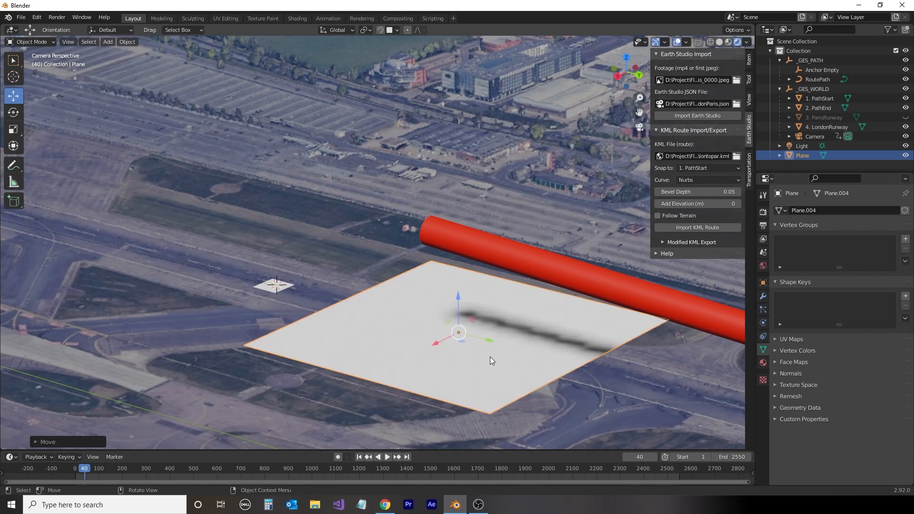
left_click(14, 129)
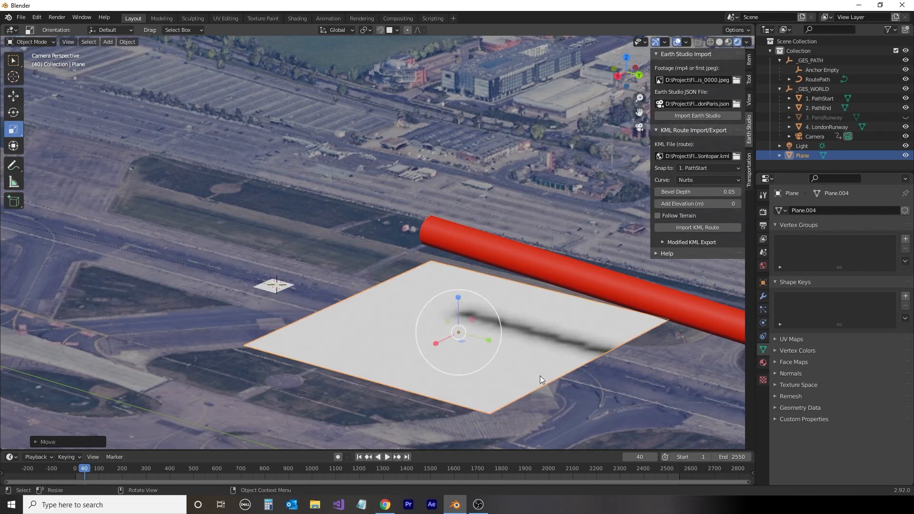
left_click_drag(500, 327, 465, 335)
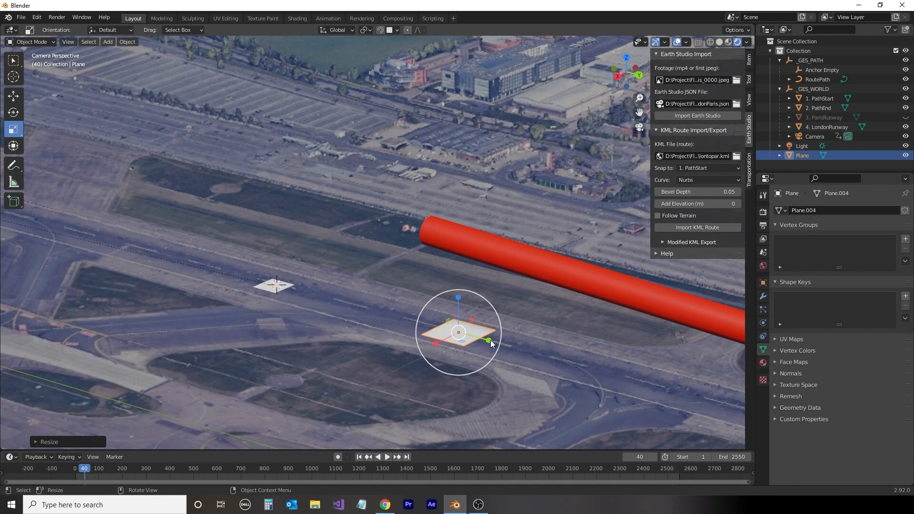
key("s")
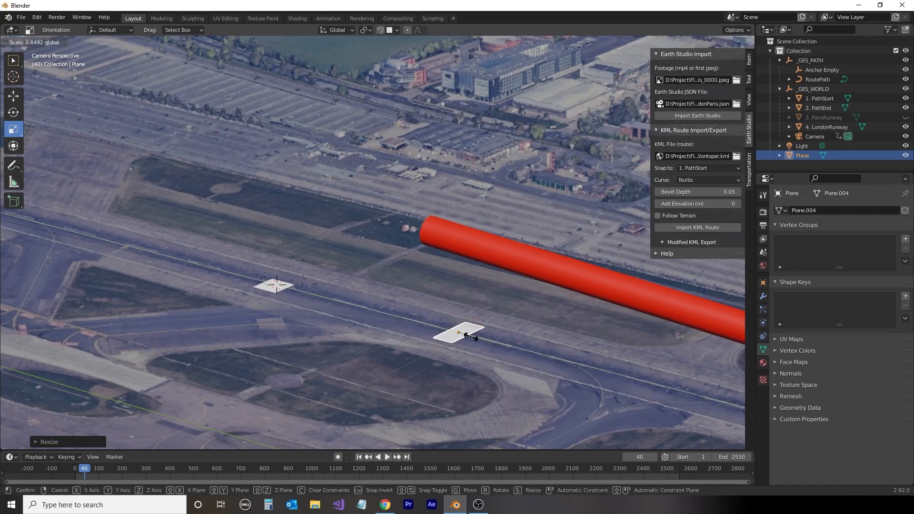
left_click(471, 336)
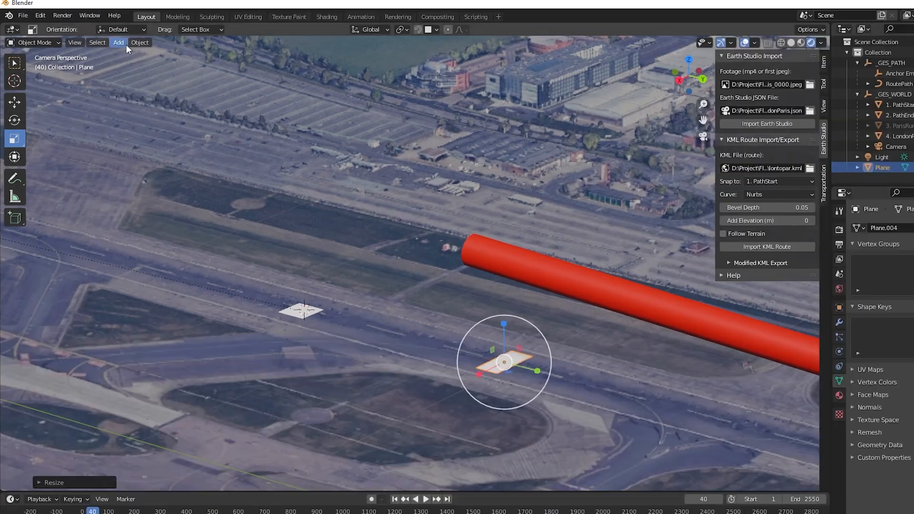
- Convert the small rectangular plane to a curve
left_click(125, 41)
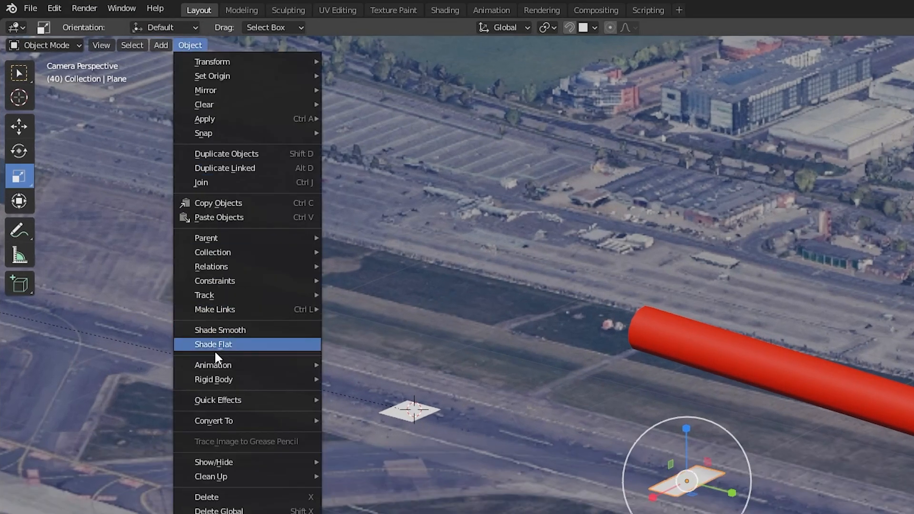
mouse_move(219, 415)
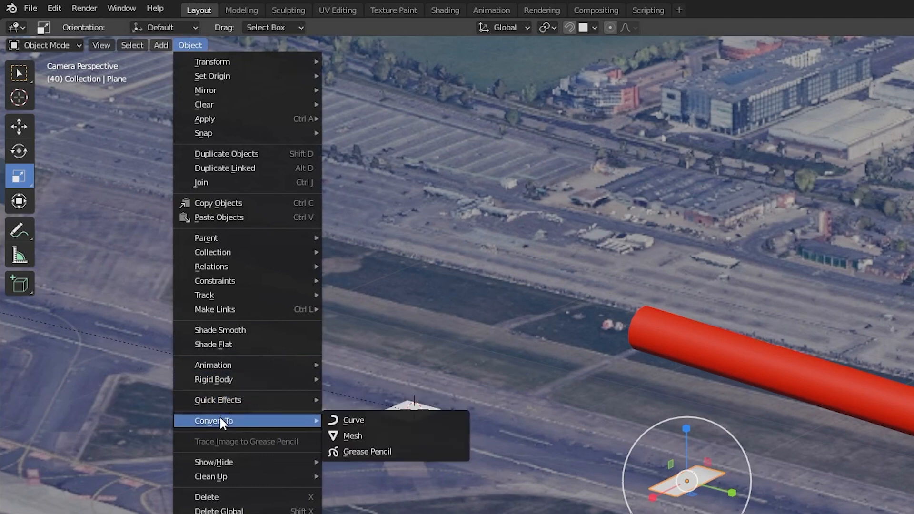
left_click(356, 423)
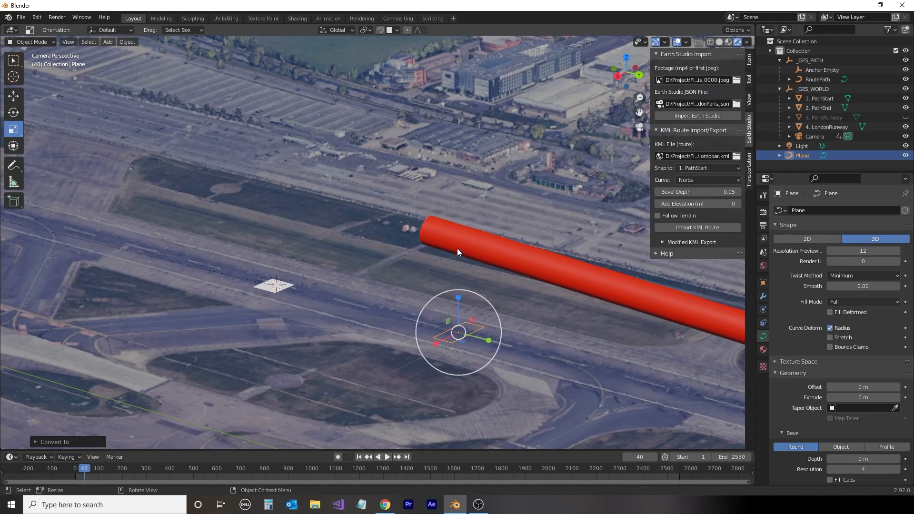
- Switch the route's bevel from Round to Object and pick the rectangular Plane curve as its profile
left_click(457, 247)
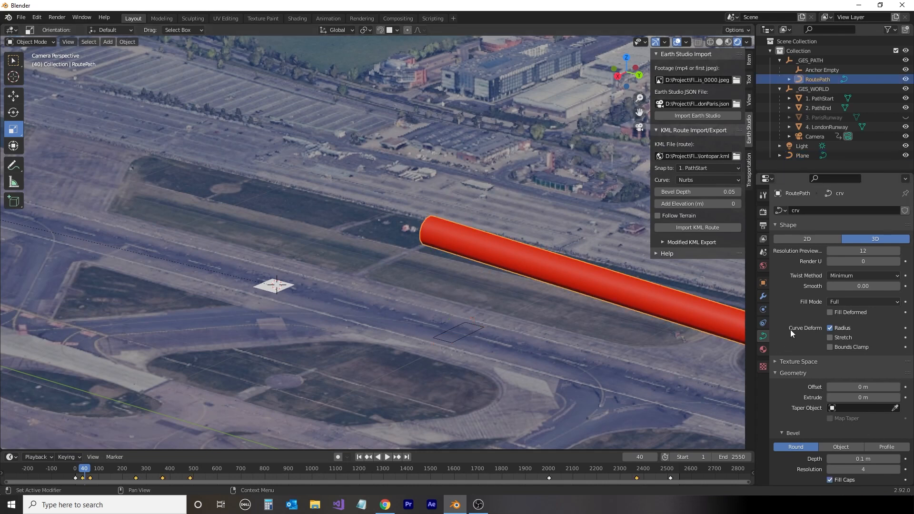
scroll(790, 329, "down", 10)
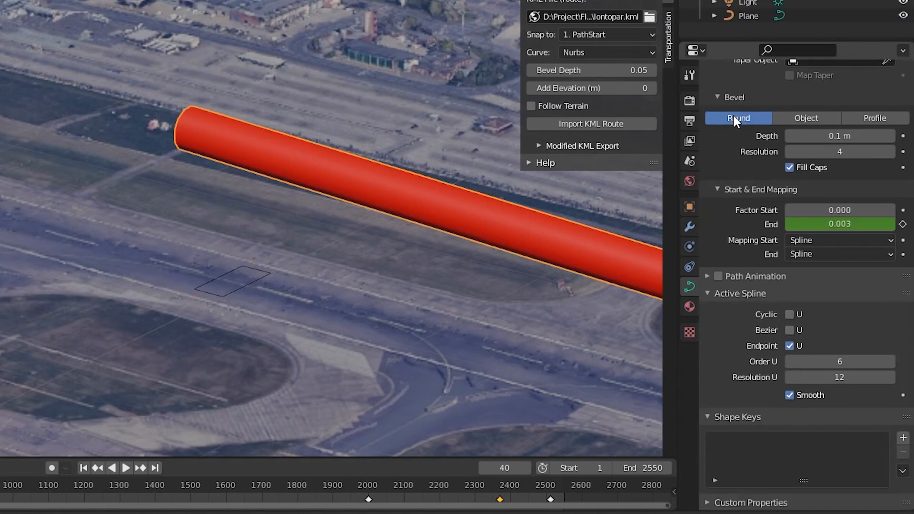
left_click(805, 117)
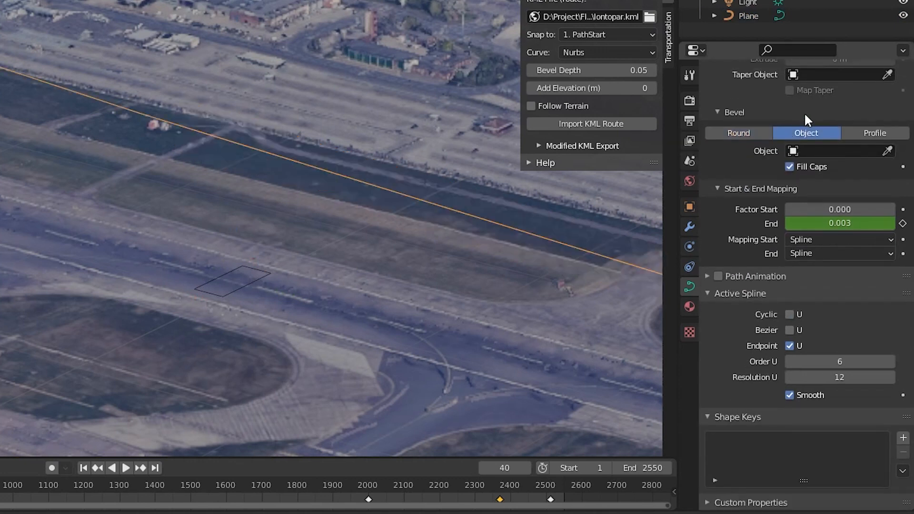
left_click(886, 152)
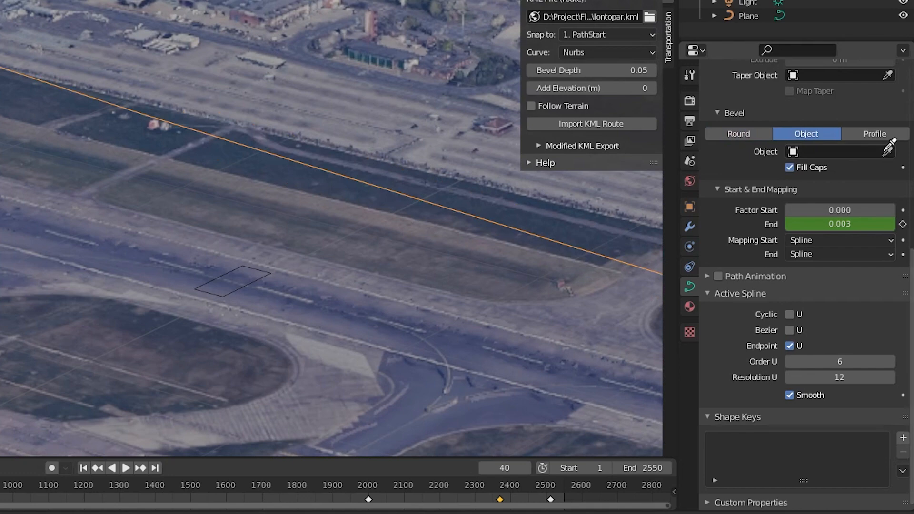
left_click(249, 281)
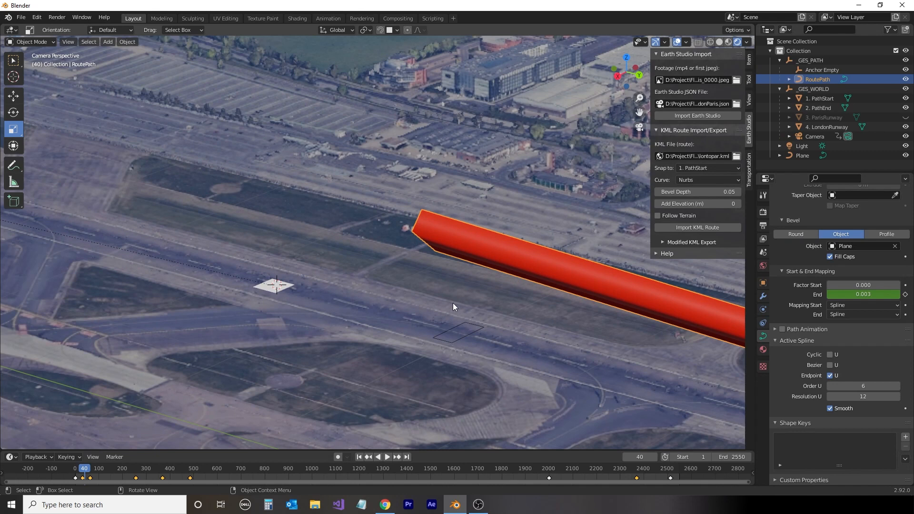
- Turn off Smooth for the route's active spline
middle_click_drag(453, 303, 491, 310)
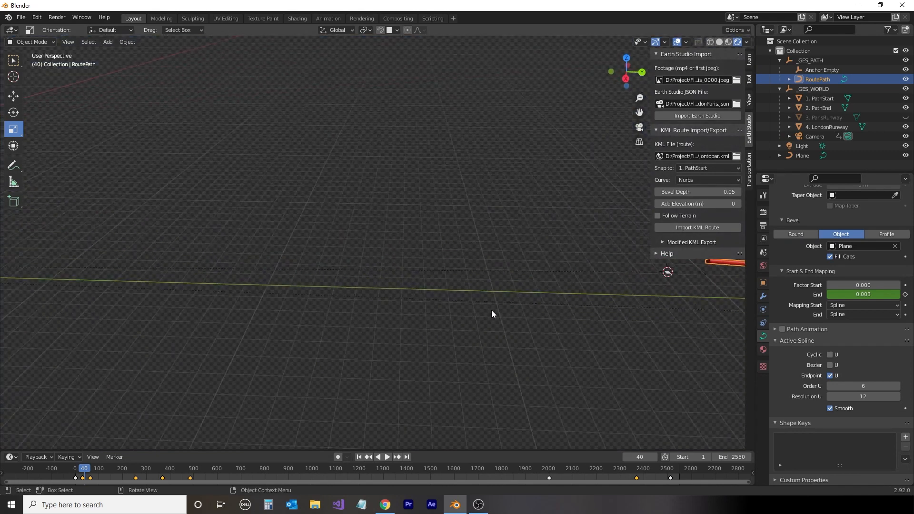
left_click(670, 275)
key("KP_Decimal")
middle_click_drag(669, 274, 628, 291)
scroll(599, 263, "down", 4)
middle_click_drag(600, 263, 550, 206)
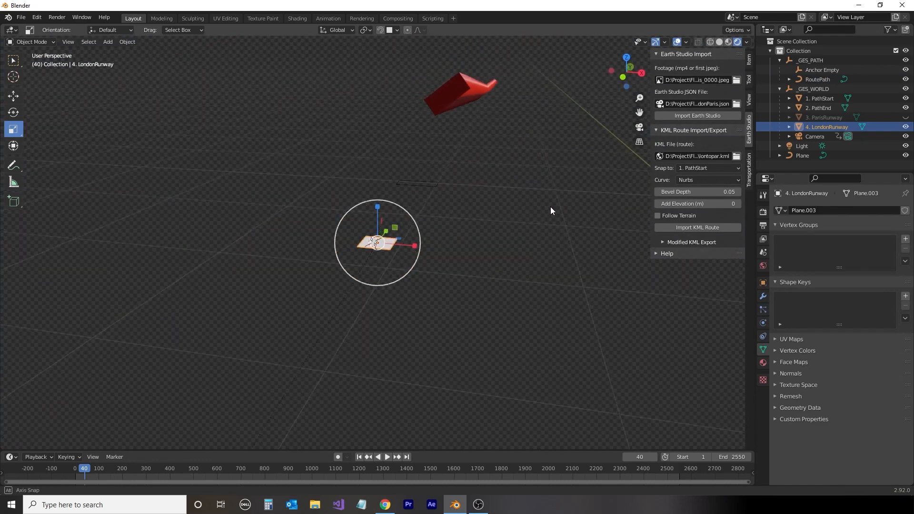
left_click(461, 96)
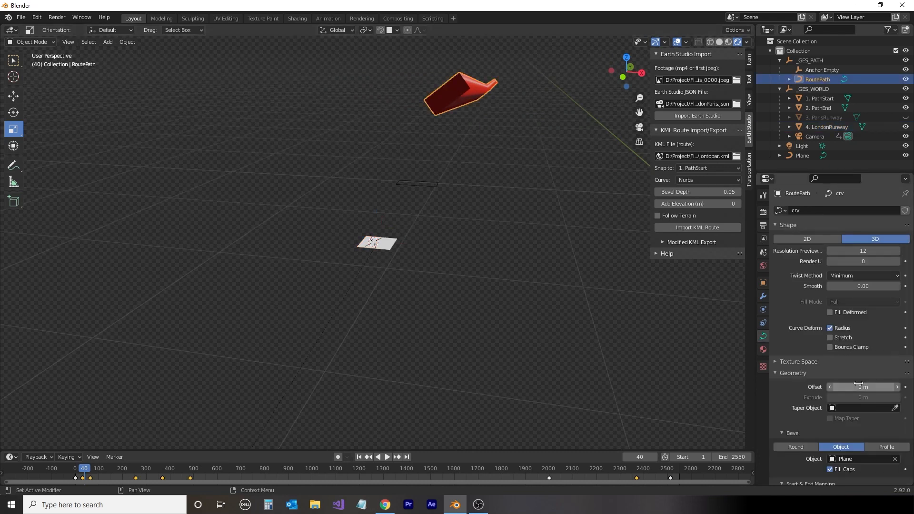
scroll(858, 383, "down", 8)
scroll(859, 384, "down", 3)
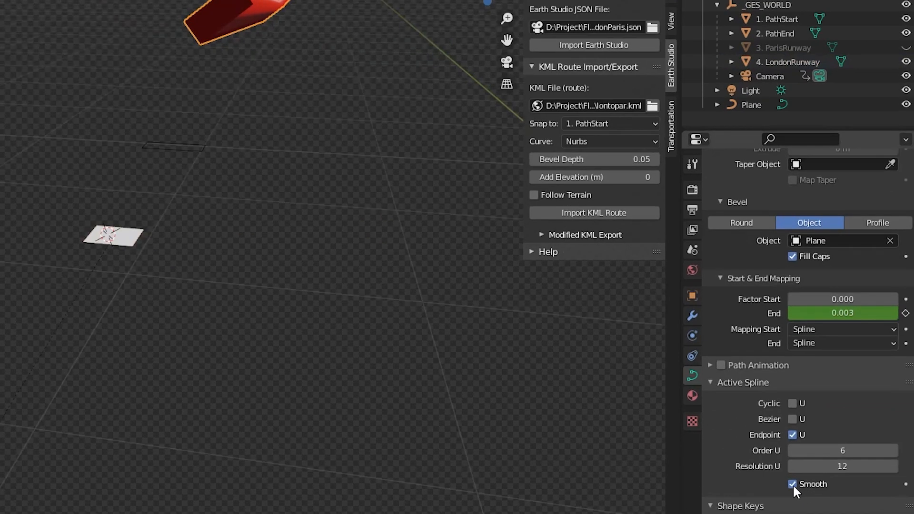
left_click(793, 484)
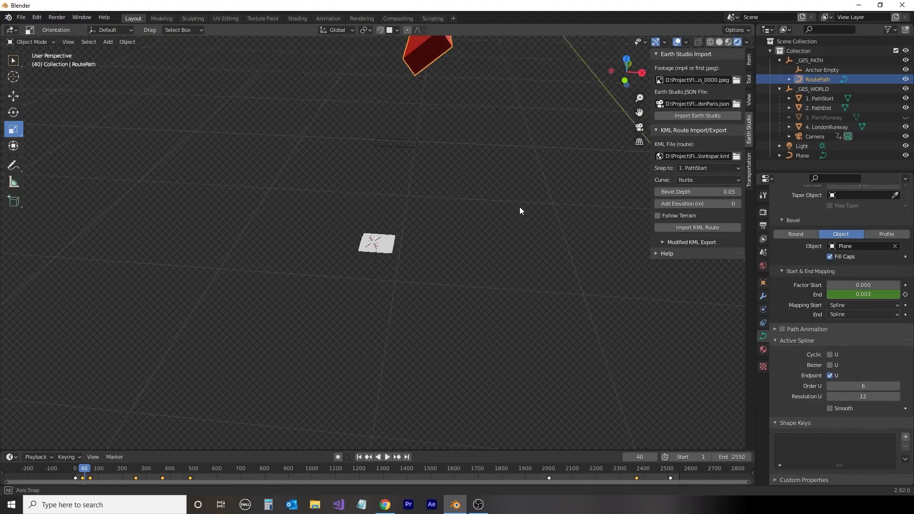
middle_click_drag(519, 210, 507, 204)
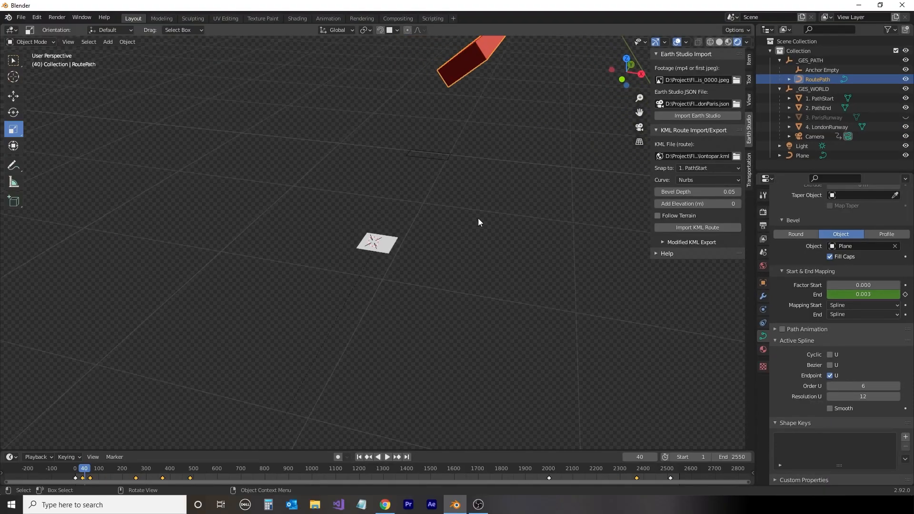
- In Edit Mode, rotate the Plane profile curve's control points about the Z axis until the route lies flat, and return to camera view in Object Mode
left_click(438, 158)
key("Tab")
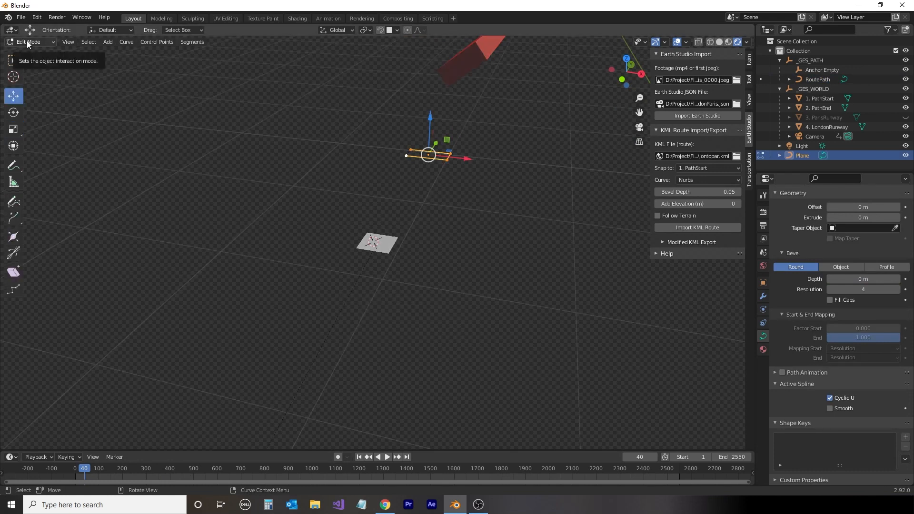
left_click(14, 132)
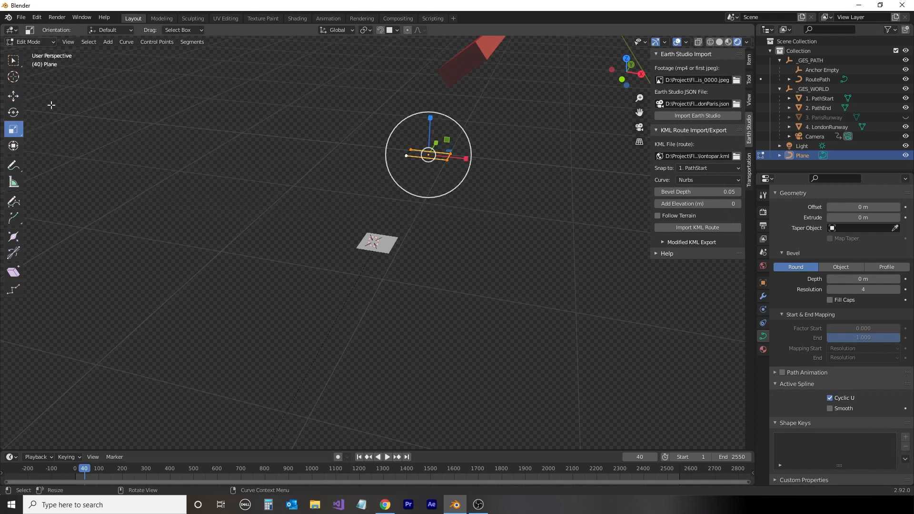
left_click(14, 114)
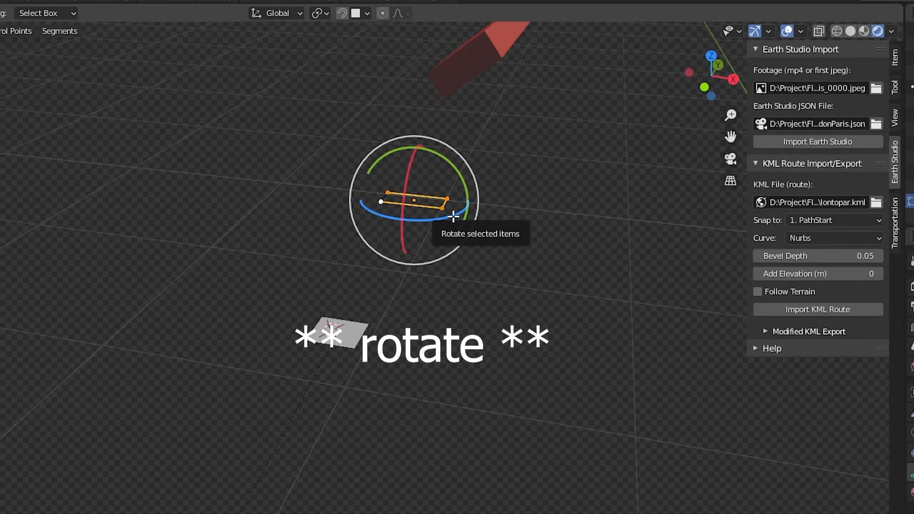
mouse_move(456, 167)
left_mouse_down()
mouse_move(431, 164)
mouse_move(446, 169)
left_mouse_up()
left_click_drag(440, 221, 591, 143)
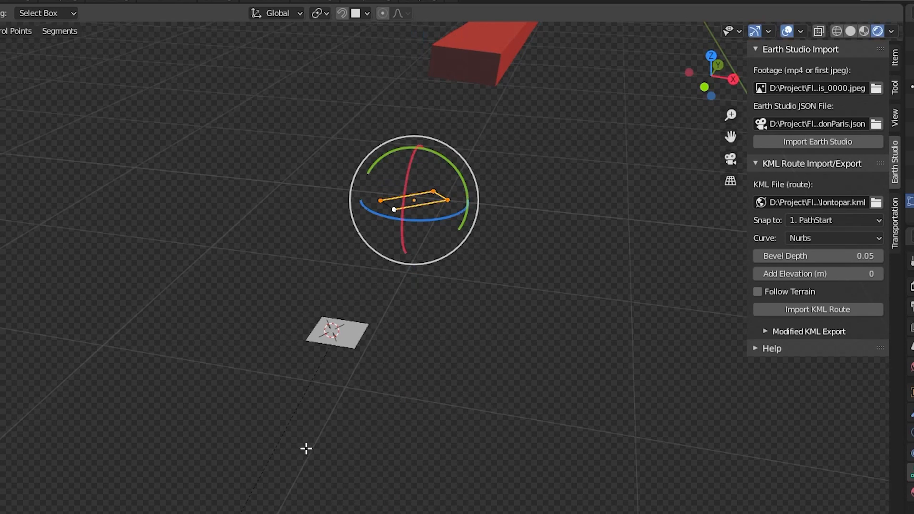
left_click(730, 158)
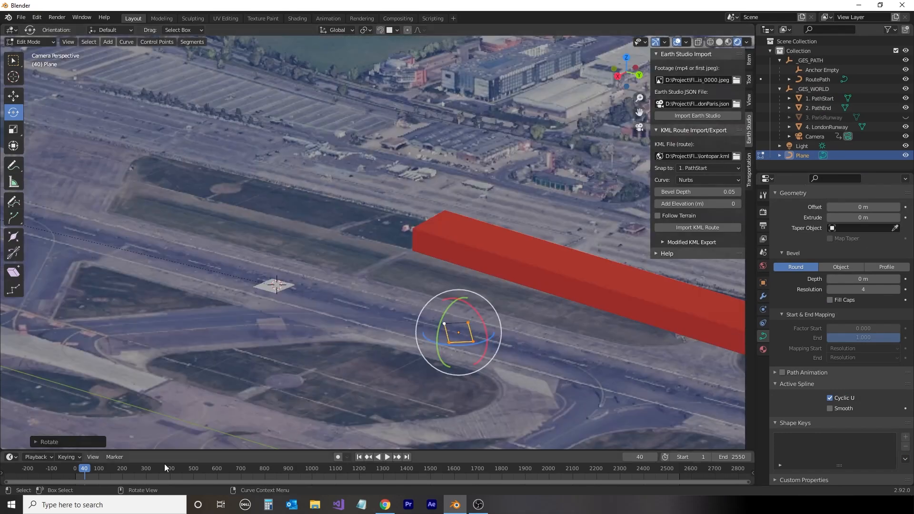
scroll(428, 347, "down", 5)
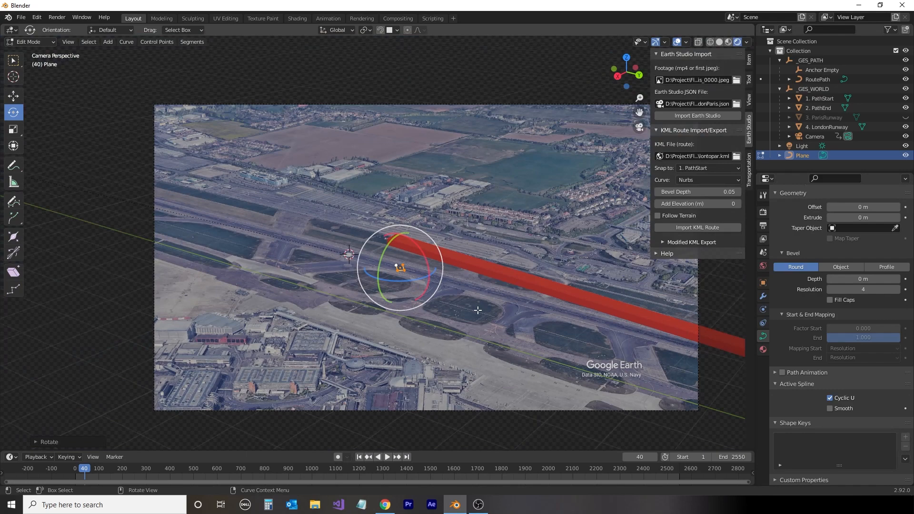
key("Tab")
- Go to frame 2400, above the Paris airport, and unhide the 3. ParisRunway plane
left_click_drag(85, 470, 75, 470)
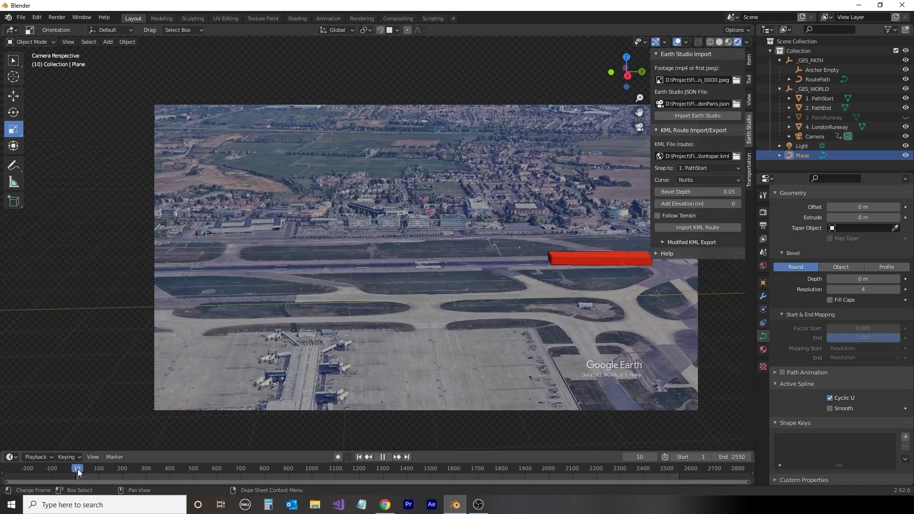
left_click_drag(84, 470, 667, 416)
scroll(444, 264, "up", 5)
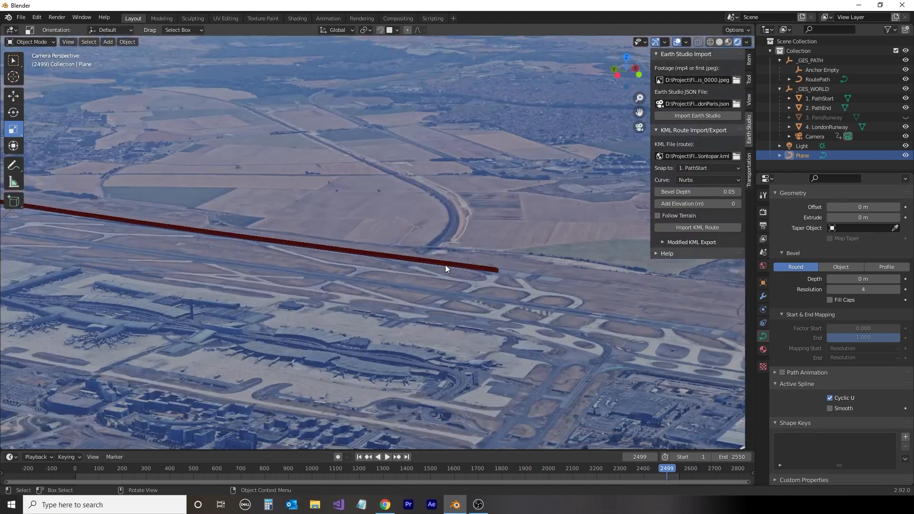
left_click(803, 147)
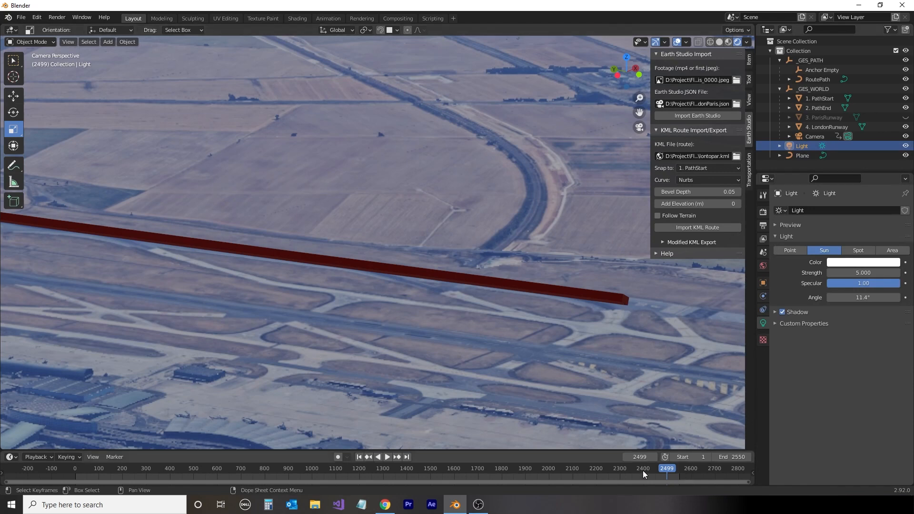
left_click_drag(671, 471, 643, 474)
key("space")
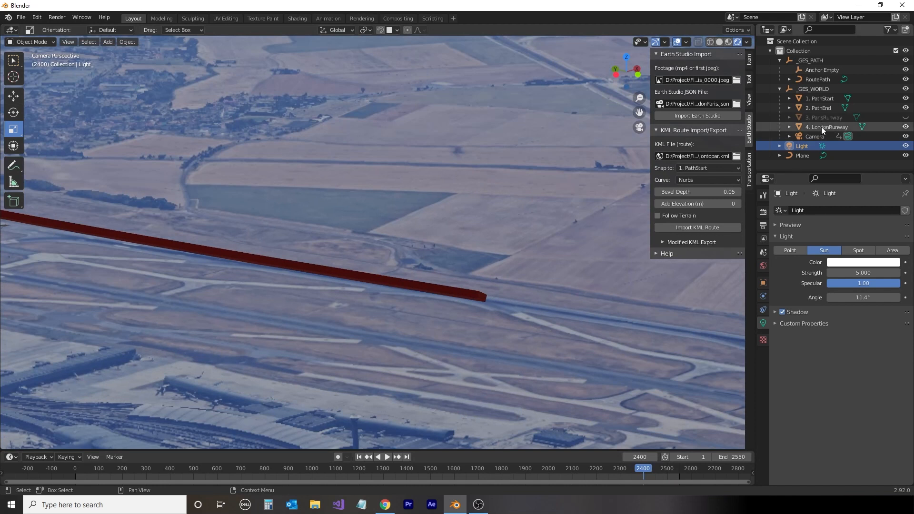
left_click(858, 117)
left_click(905, 117)
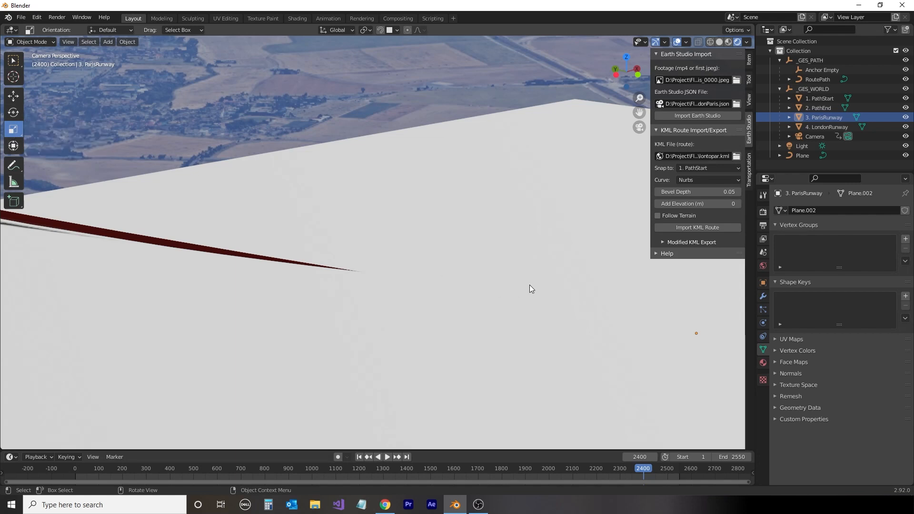
- Scale down the 3. ParisRunway plane uniformly so it no longer covers the Paris airport footage
scroll(487, 292, "down", 5)
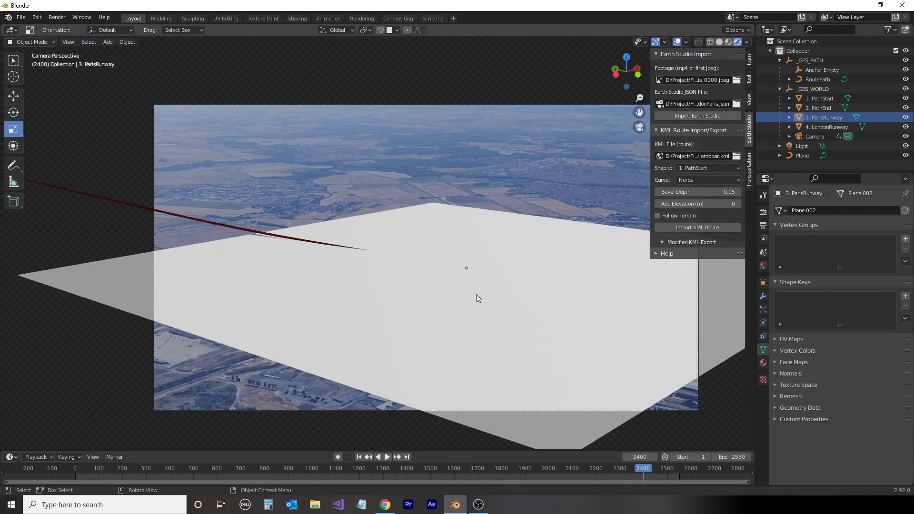
left_click(472, 292)
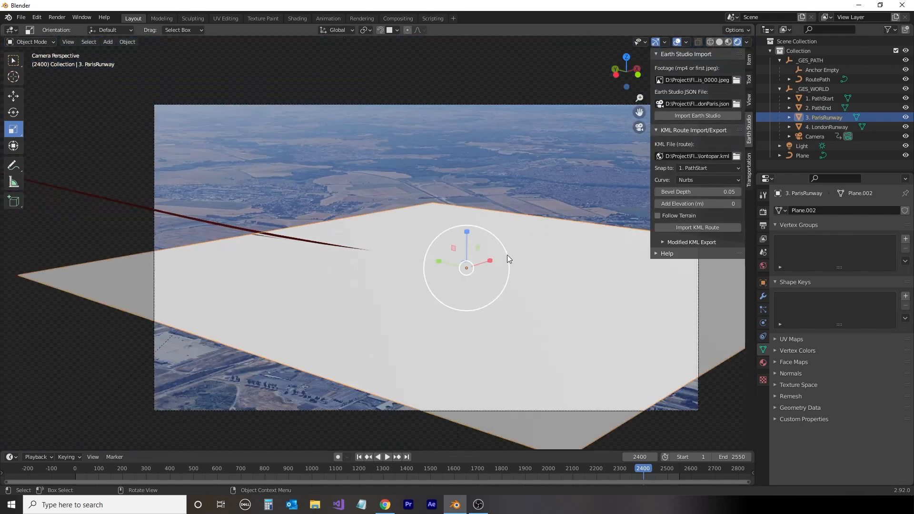
left_click_drag(507, 255, 469, 276)
scroll(470, 276, "up", 5)
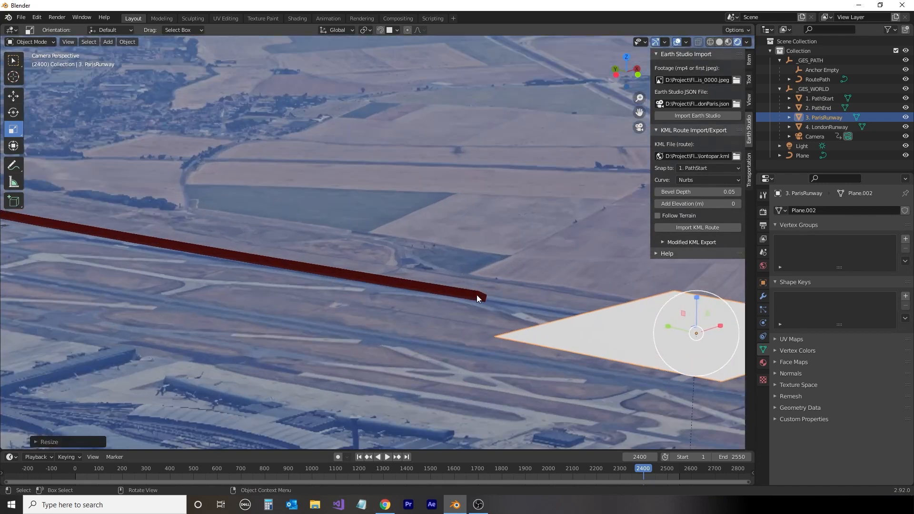
- Go to frame 2515 and move the 3. ParisRunway plane along the Y axis until it lies under the route's Paris end
left_click(478, 298)
left_click(642, 471)
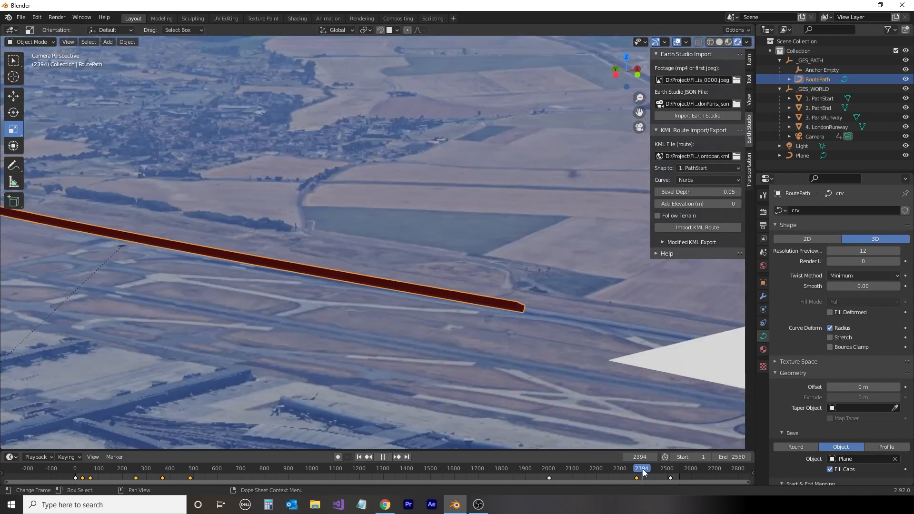
left_click_drag(643, 471, 670, 472)
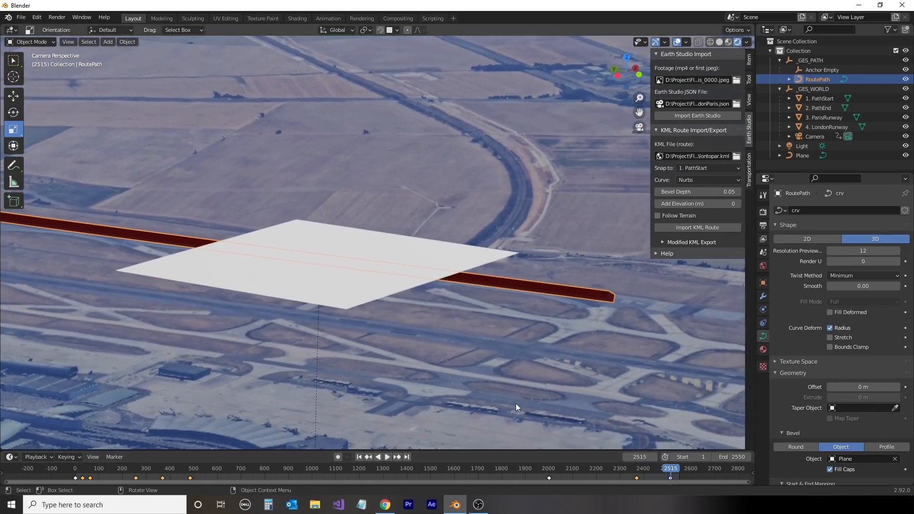
left_click(370, 279)
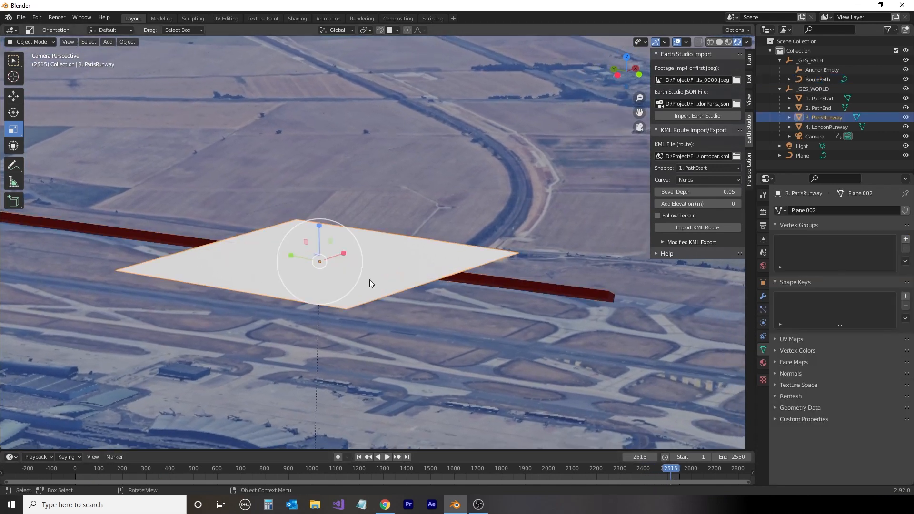
left_click(13, 95)
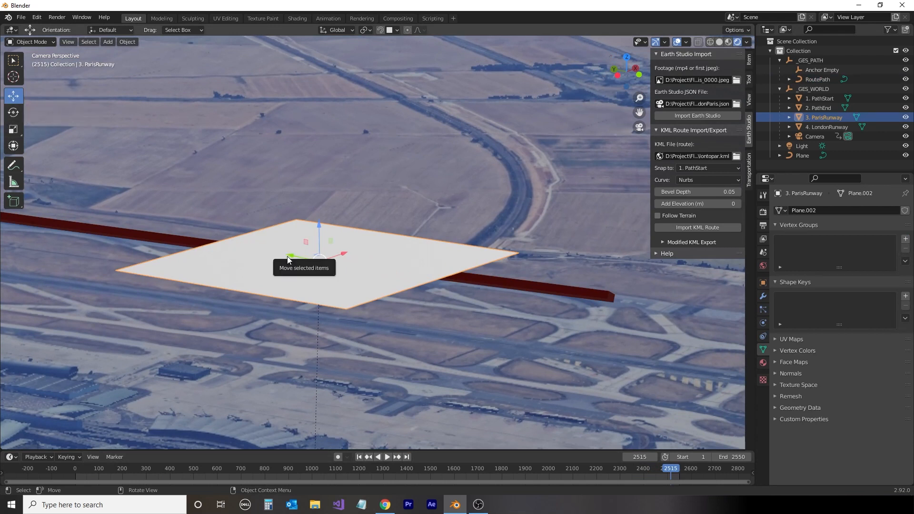
left_click_drag(289, 256, 491, 296)
- In Edit Mode, move the route's Paris end point along Z with snapping on so it meets the runway plane, and turn snapping off
left_click(412, 267)
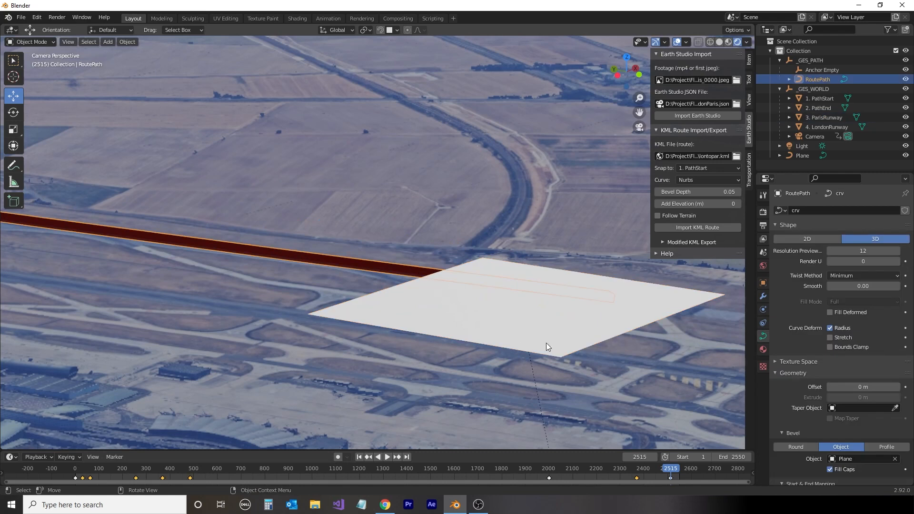
key("Tab")
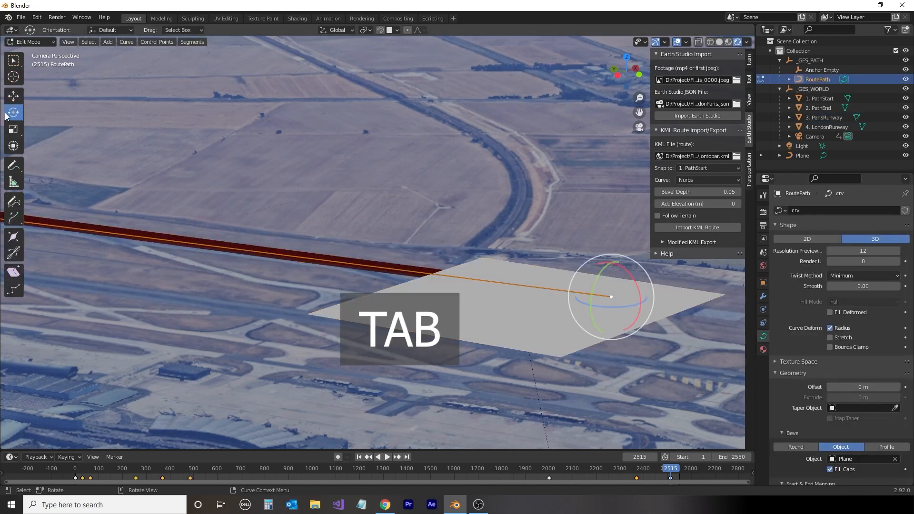
left_click(13, 96)
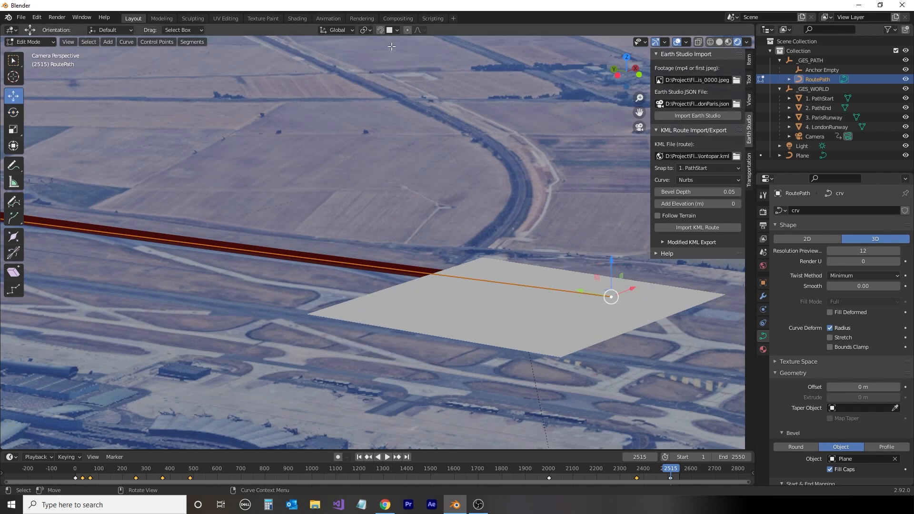
left_click(380, 30)
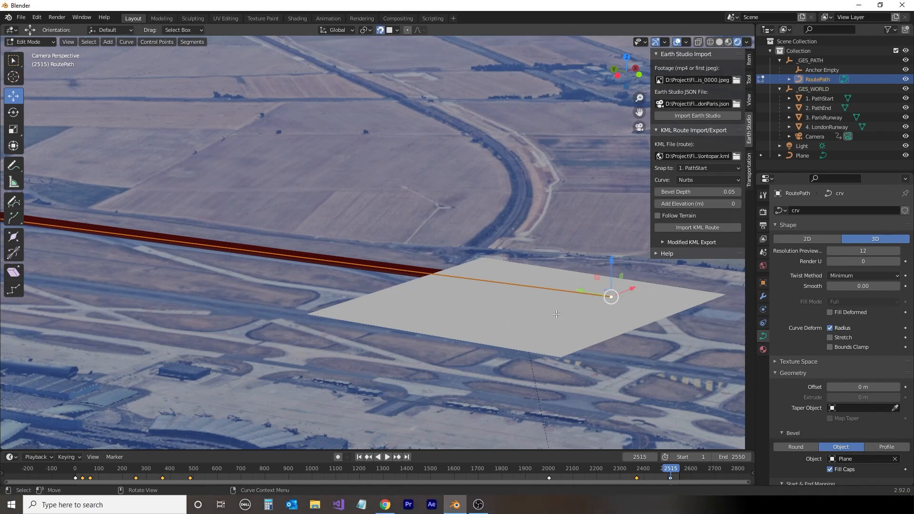
left_click_drag(612, 261, 611, 296)
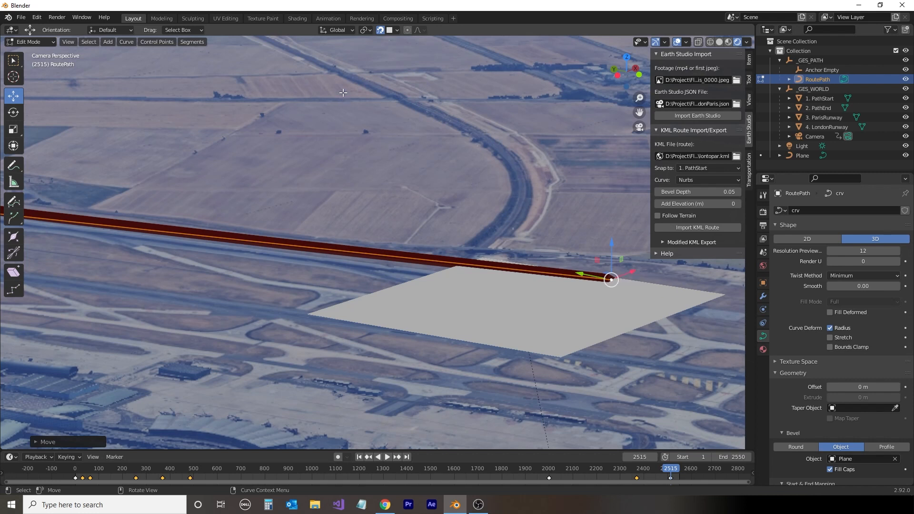
left_click(383, 30)
- Hide 3. ParisRunway, move the route's end point along X by about -0.9 m to line up with the runway, and unhide the plane
left_click(905, 118)
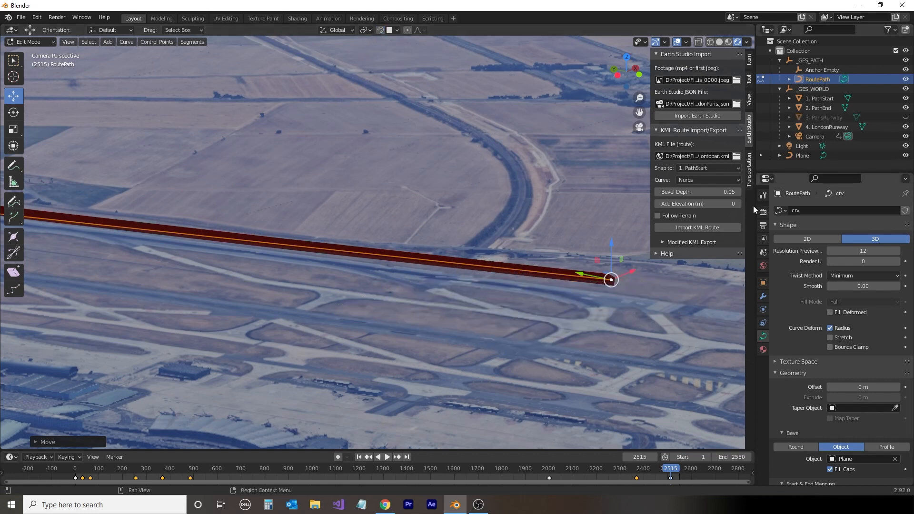
key("g")
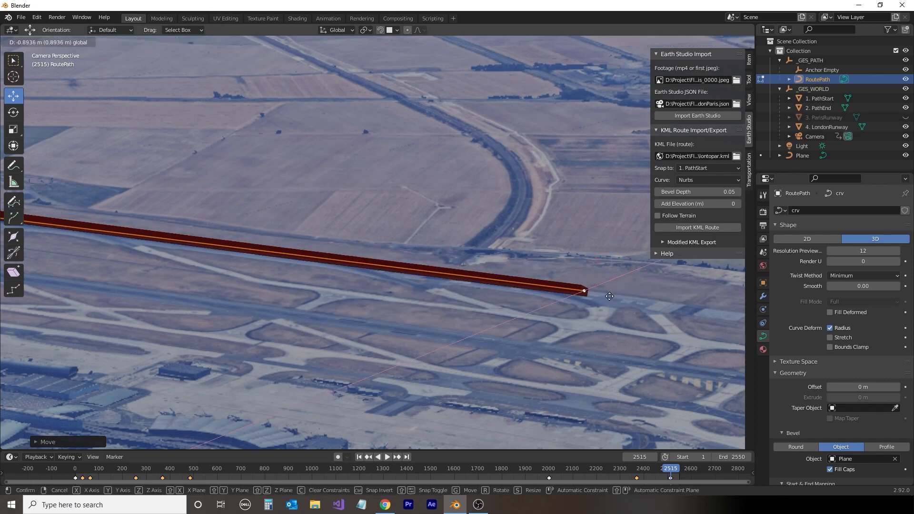
left_click(609, 296)
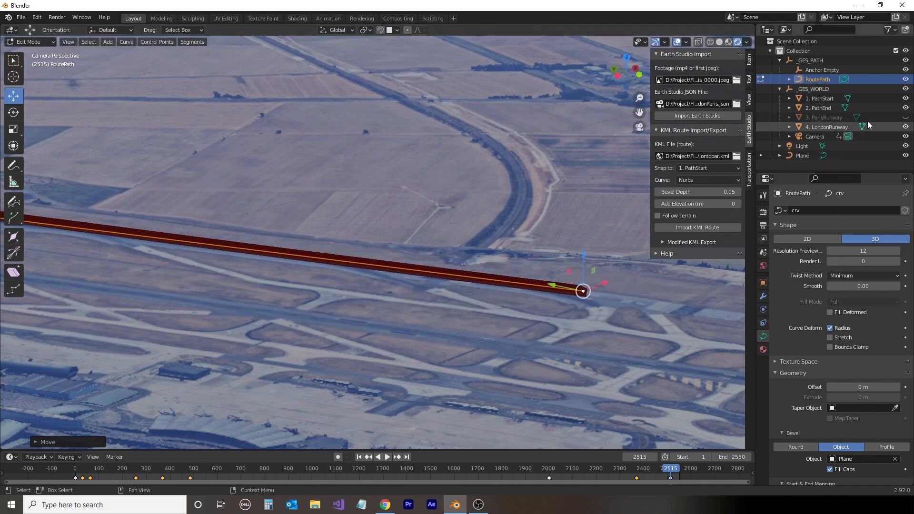
left_click(905, 118)
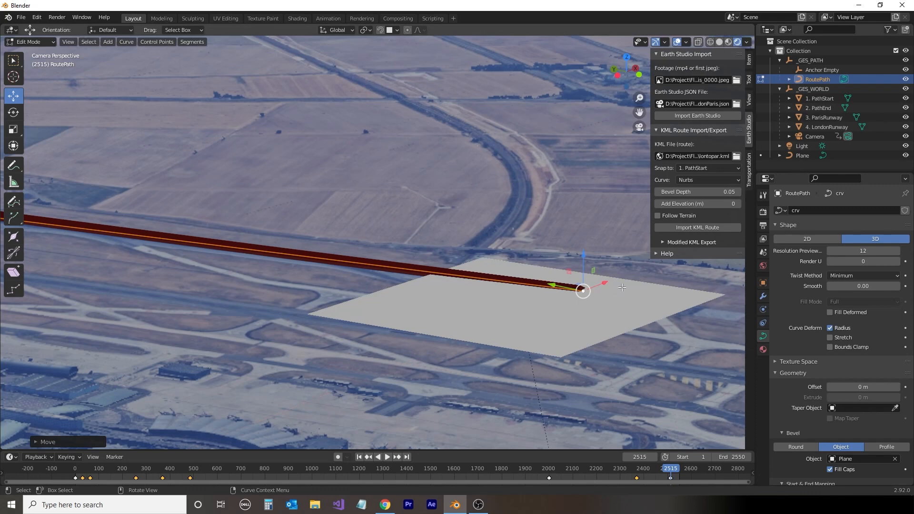
- Frame the route's end point to examine how the bevel sits against the runway plane, and return to Object Mode
key("KP_Decimal")
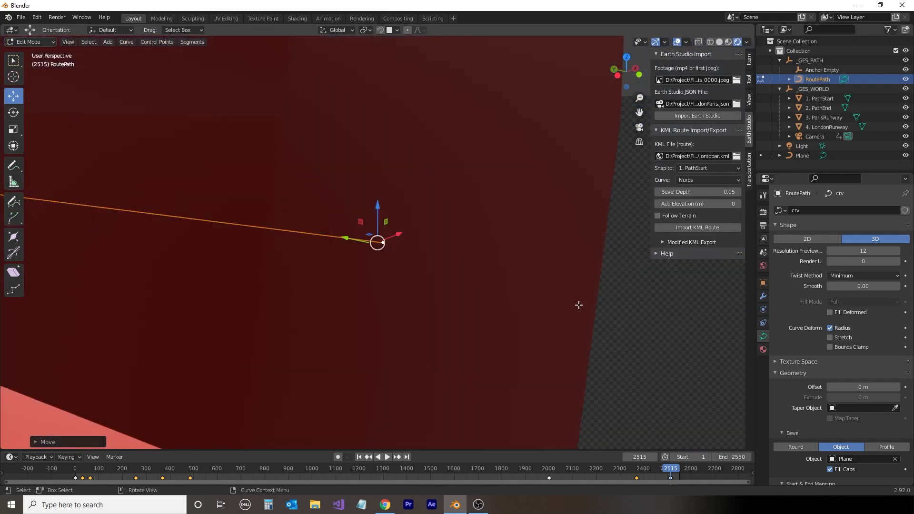
scroll(542, 314, "down", 5)
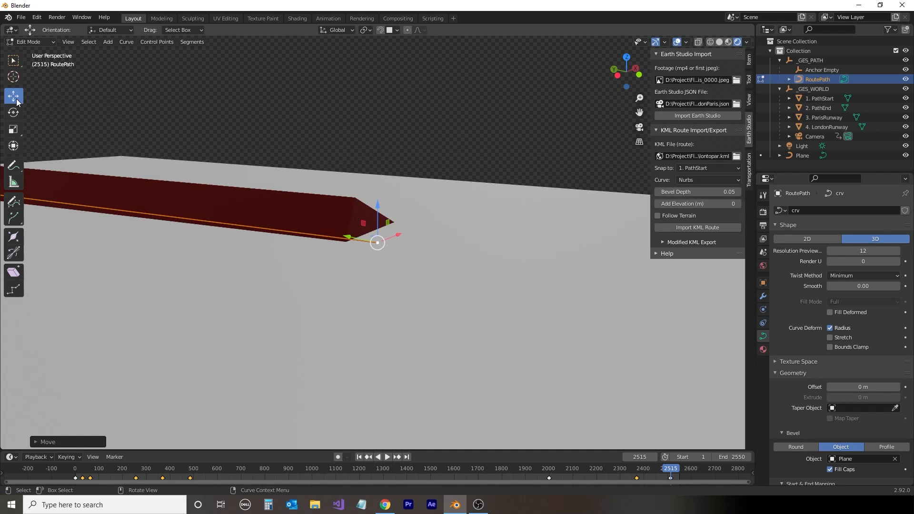
key("Tab")
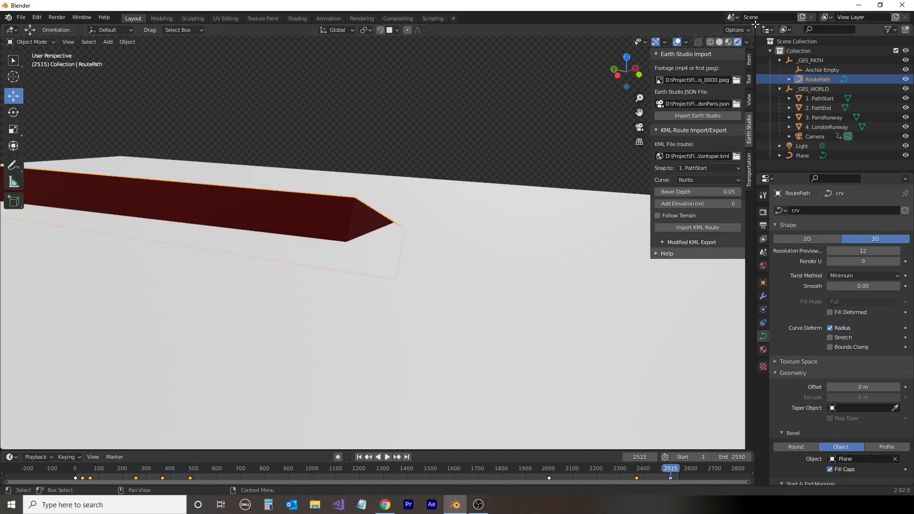
- Split the 3D viewport into two side-by-side views and show frame 0 through the camera in one of them
left_click_drag(753, 26, 503, 32)
left_click(67, 475)
key("KP_0")
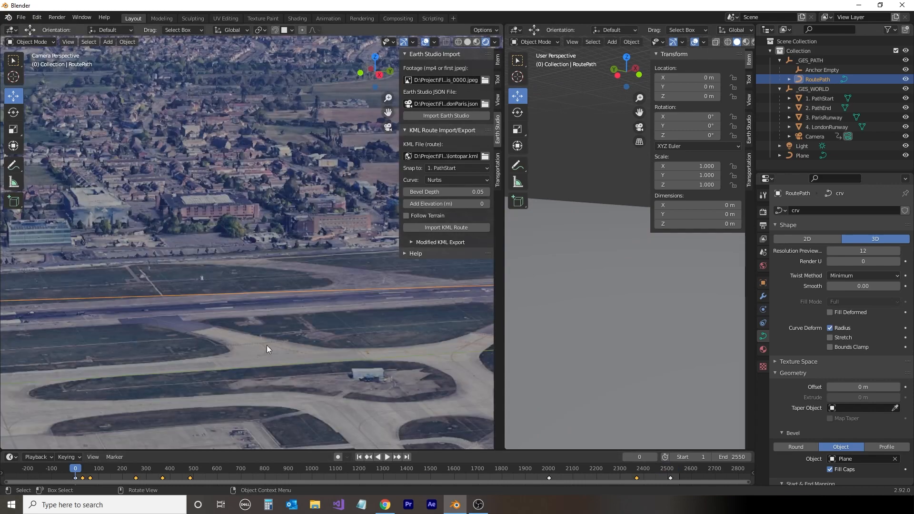
- Go to frame 44 and open the object transform properties of the Plane profile curve
left_click_drag(76, 474, 85, 469)
left_click(176, 264)
left_click(763, 283)
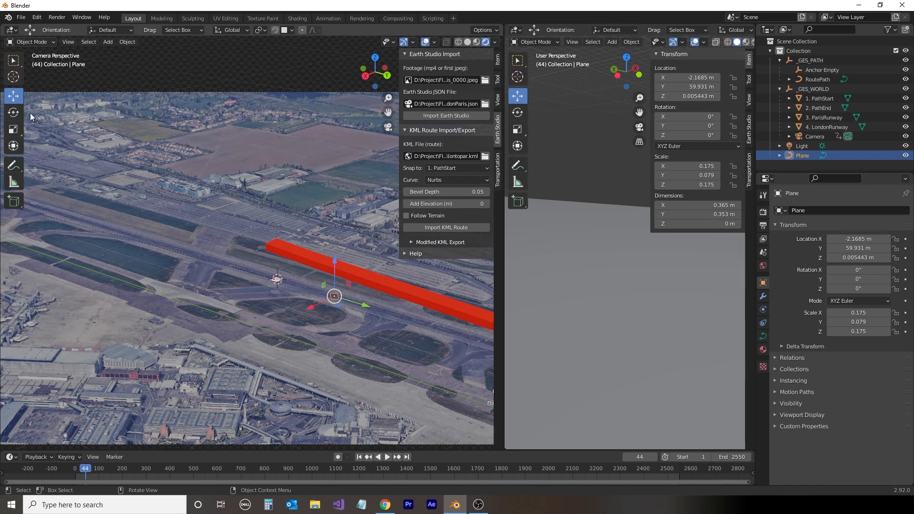
- Try rotating the Plane profile curve by about 48° around the Z axis in Object Mode, and clear its rotation
left_click(13, 112)
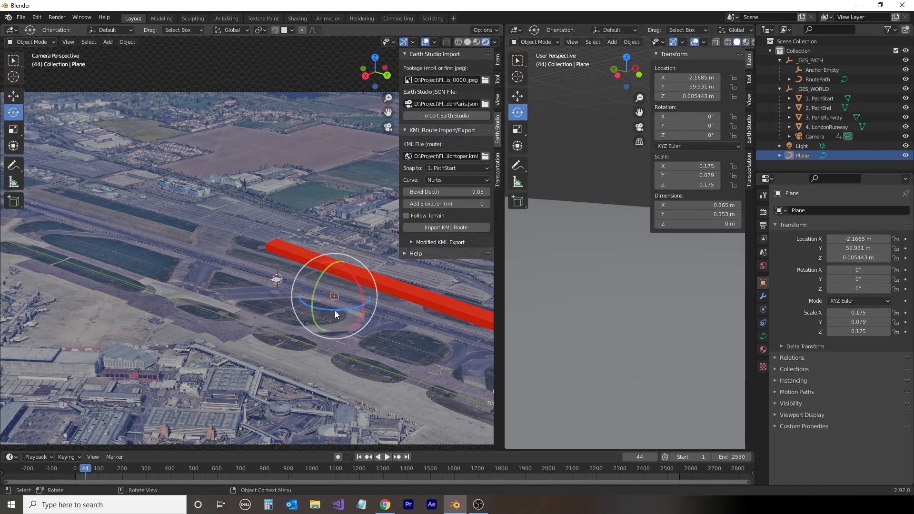
left_click_drag(335, 310, 328, 367)
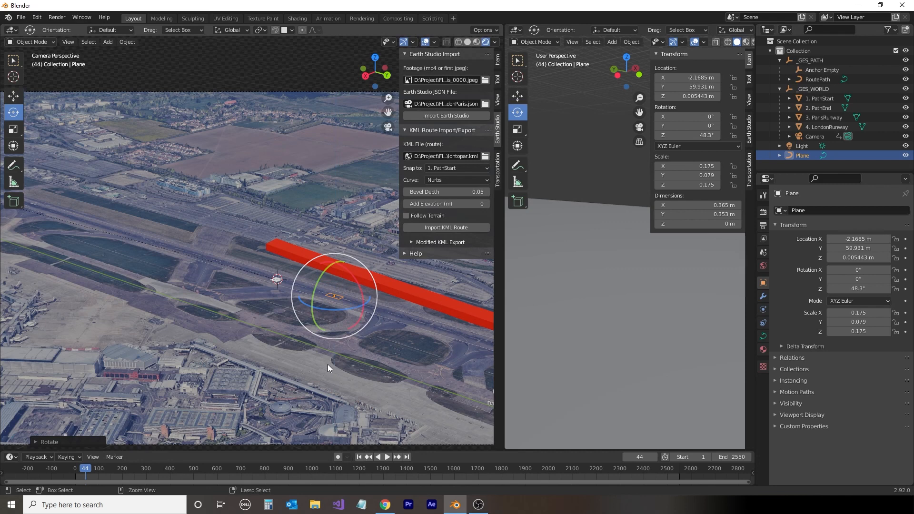
key("alt+r")
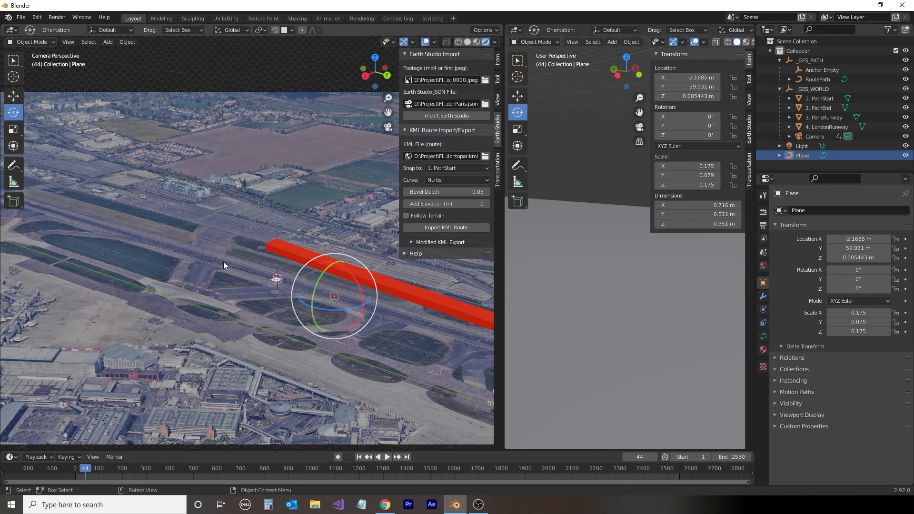
- Enter Edit Mode on the Plane profile curve, try rotating its control points, and undo that rotation
key("Tab")
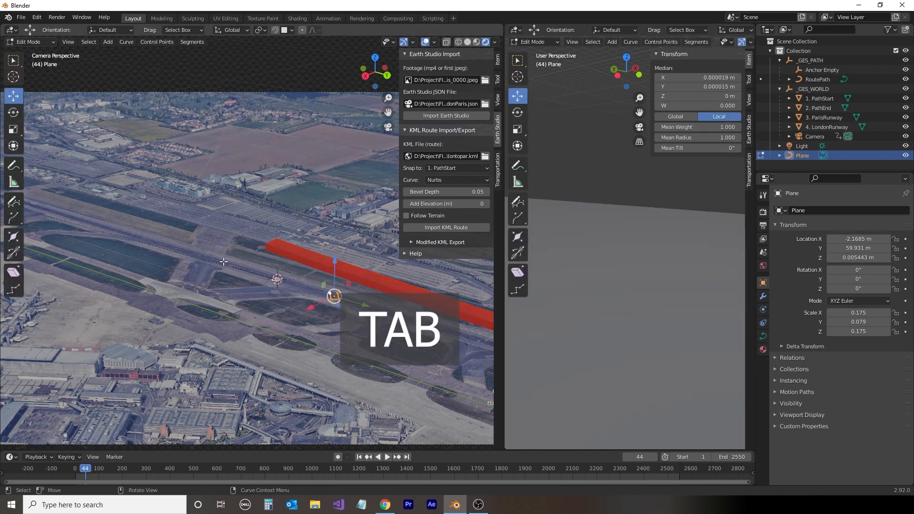
left_click(13, 114)
left_click_drag(330, 292, 325, 312)
key("ctrl+z")
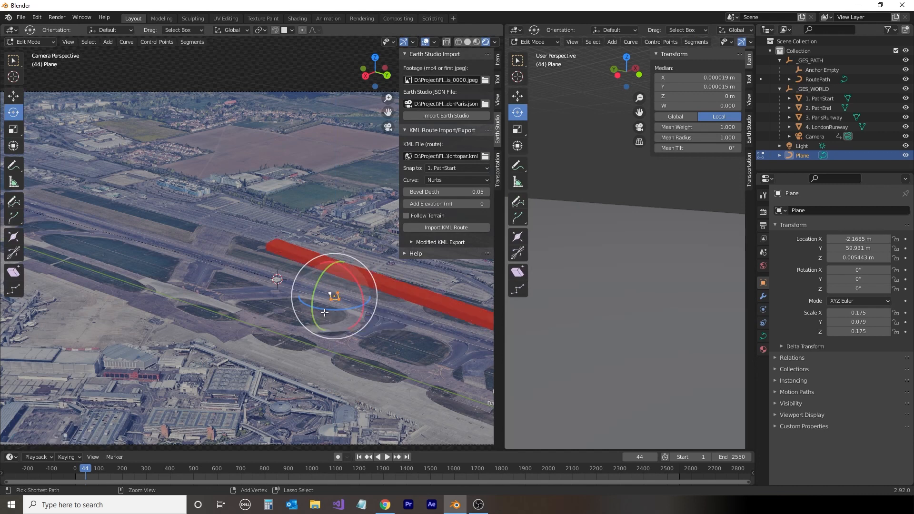
- Search the add-ons in Preferences for "animation", enable the Animation: AnimAll add-on, and close Preferences
left_click(57, 17)
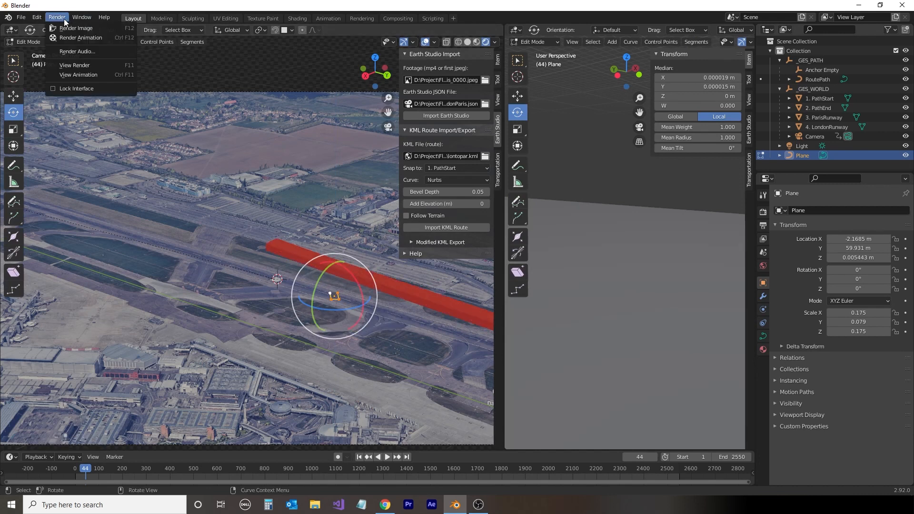
mouse_move(38, 19)
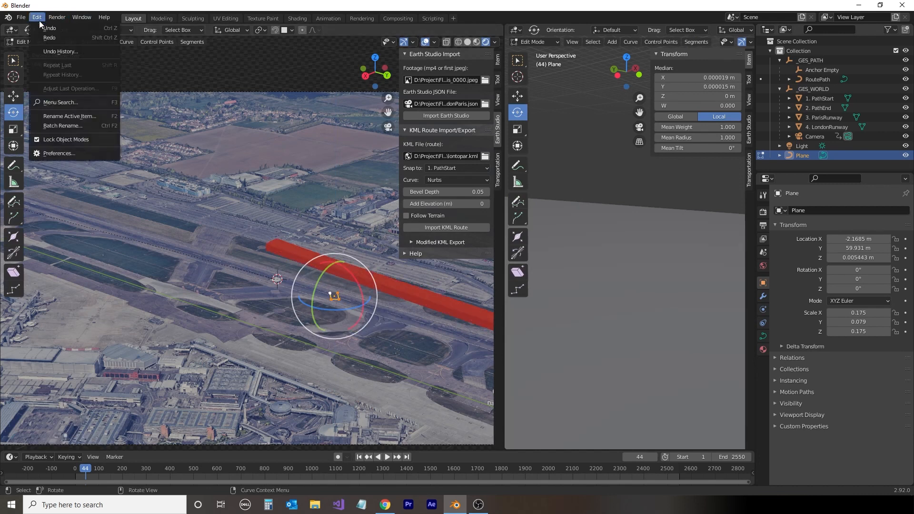
left_click(42, 152)
left_click(259, 35)
type("a")
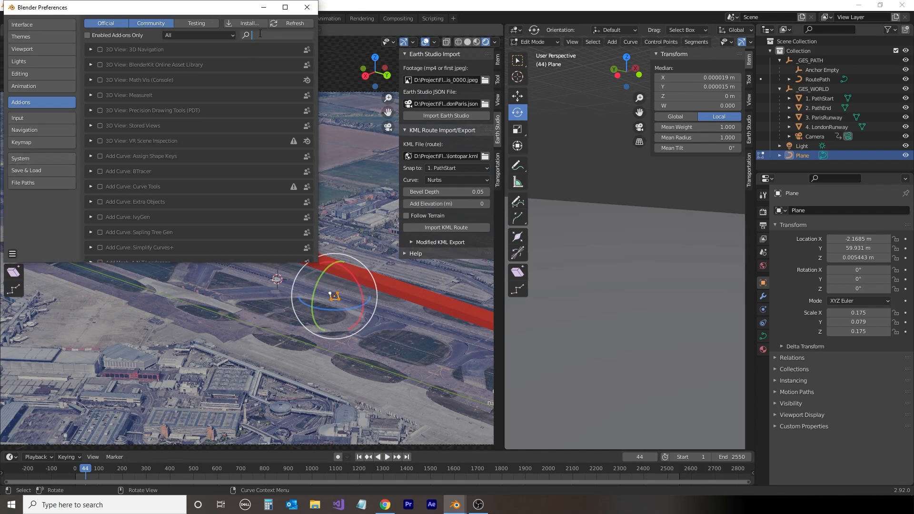
type("nimation")
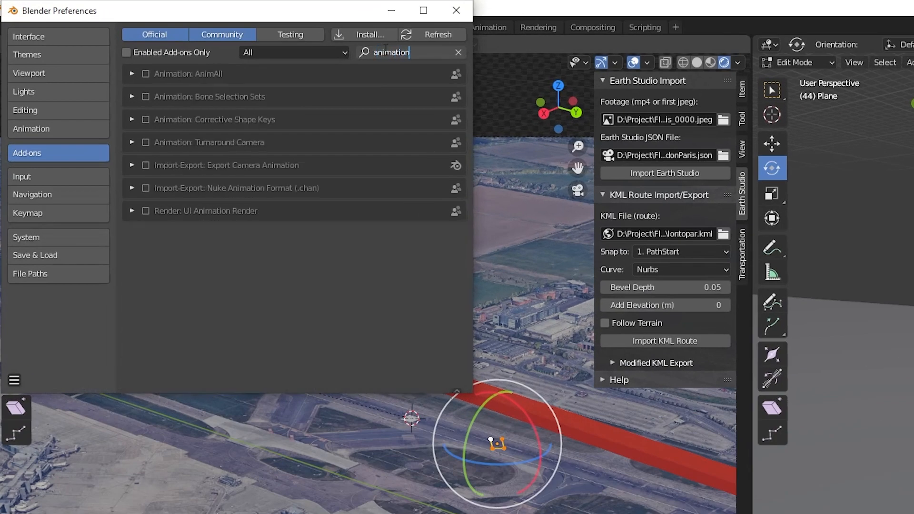
key("Return")
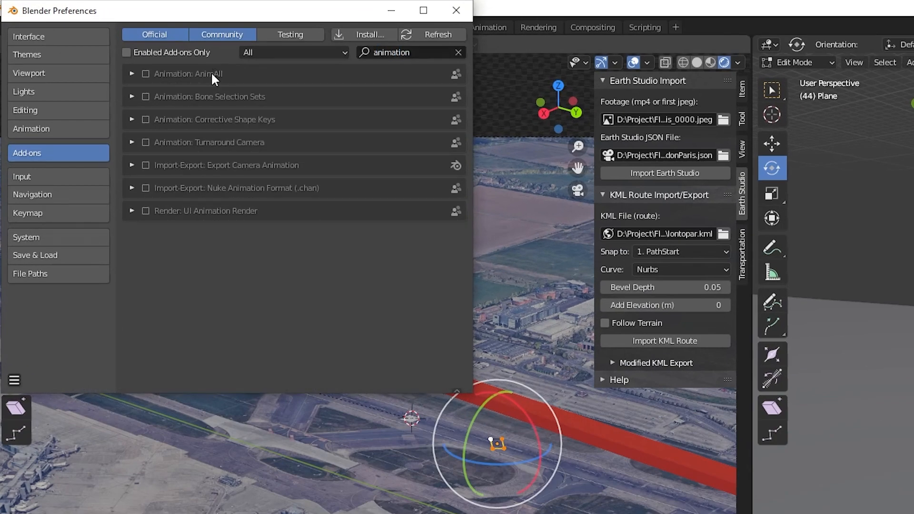
left_click(146, 74)
left_click(450, 9)
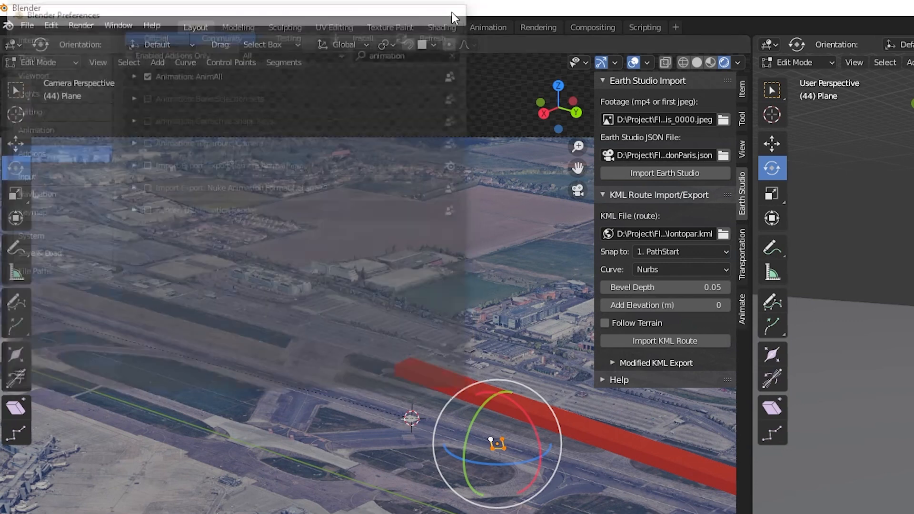
- Open the AnimAll settings and turn on Points keyframing for the Plane profile curve
left_click(741, 314)
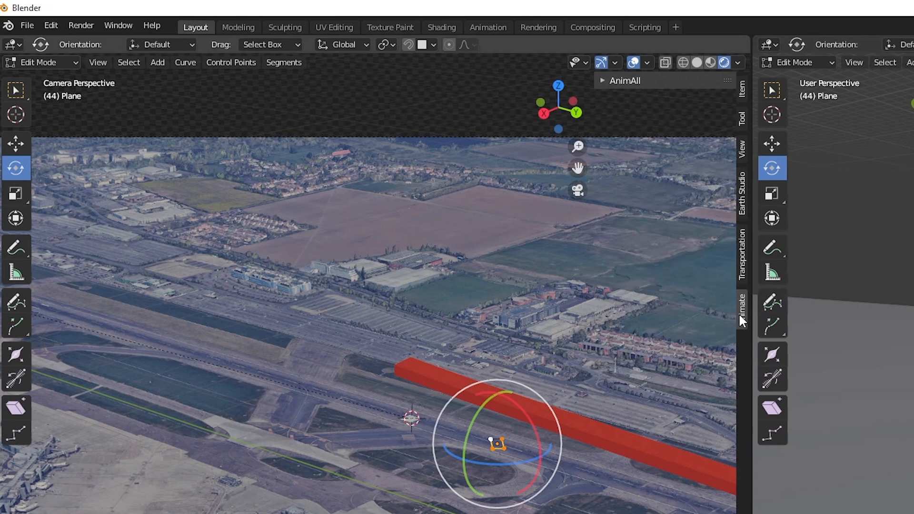
left_click(742, 264)
left_click(741, 312)
left_click(601, 82)
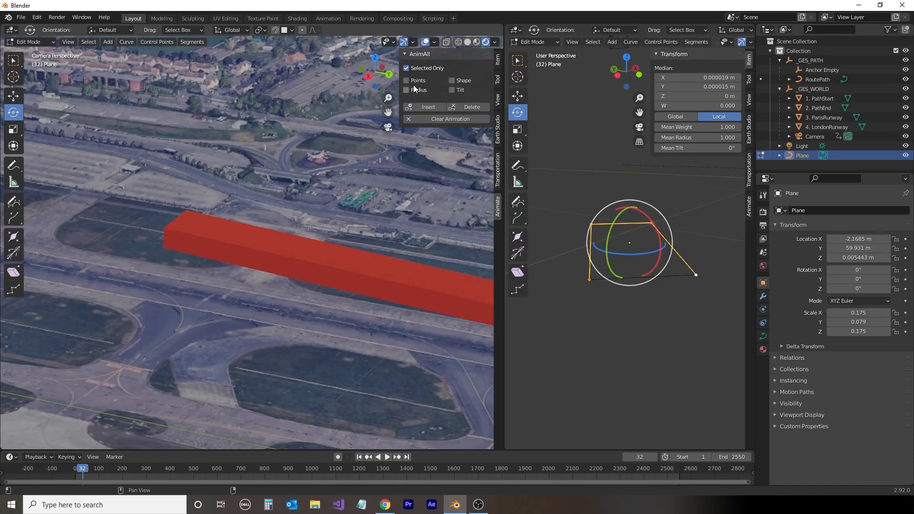
left_click(407, 81)
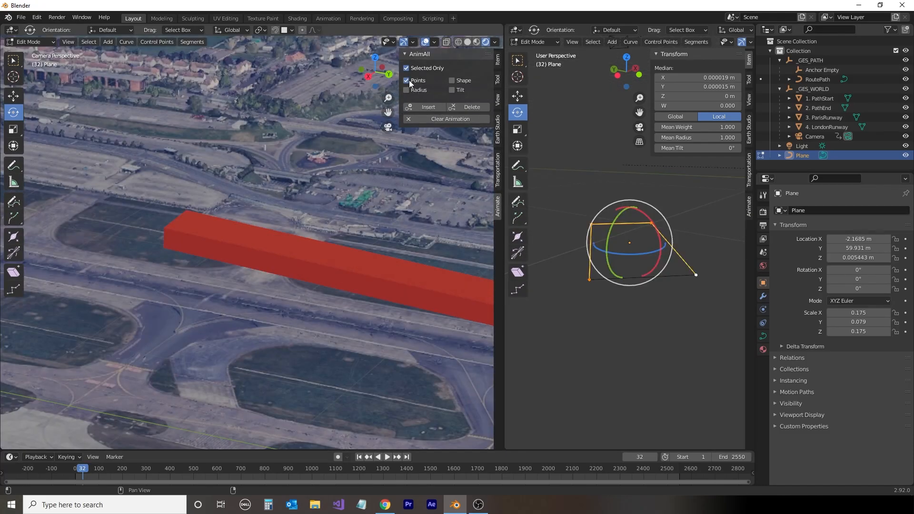
- Keyframe the Plane profile's points at frame 32, then rotate them about -23° around Z at frame 2469 and keyframe them there
left_click(433, 107)
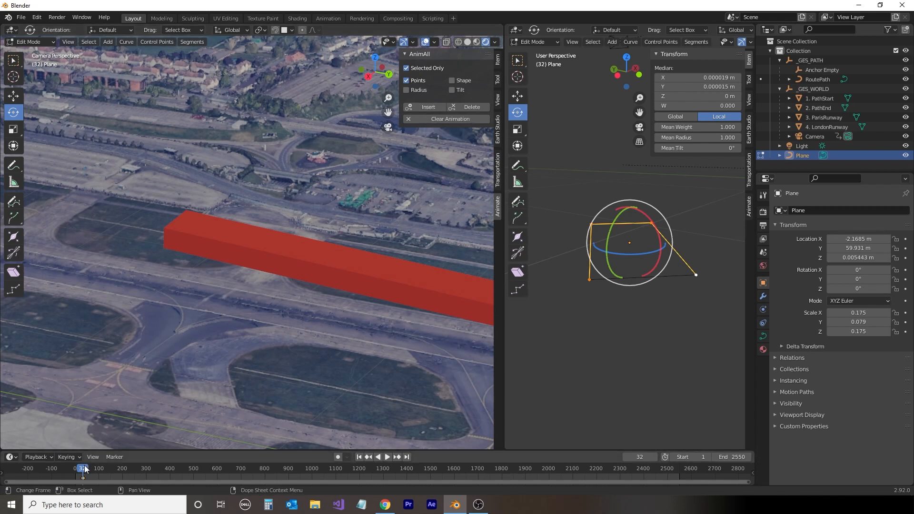
left_click_drag(84, 470, 659, 475)
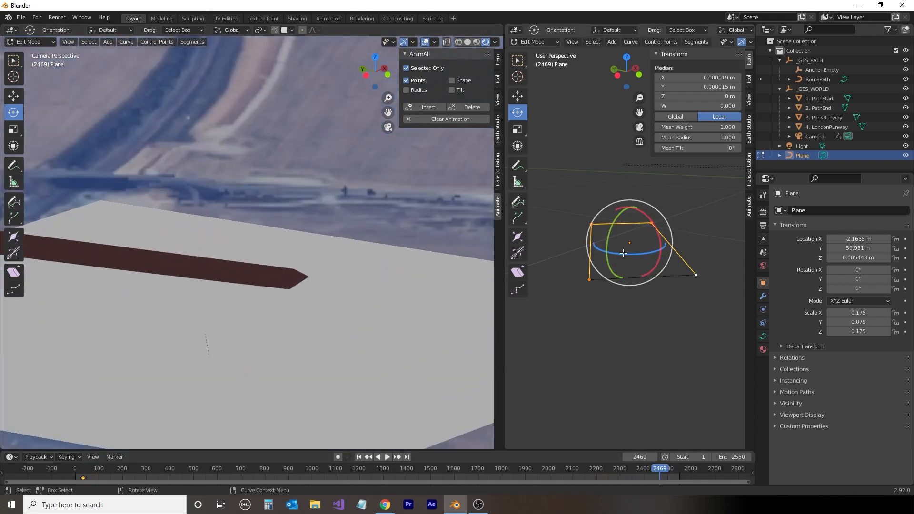
left_click_drag(622, 253, 618, 253)
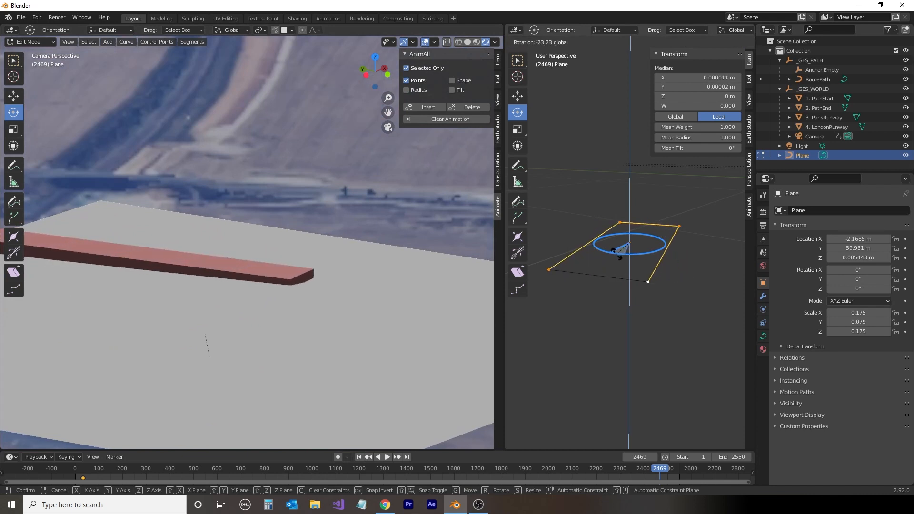
left_click_drag(616, 254, 616, 254)
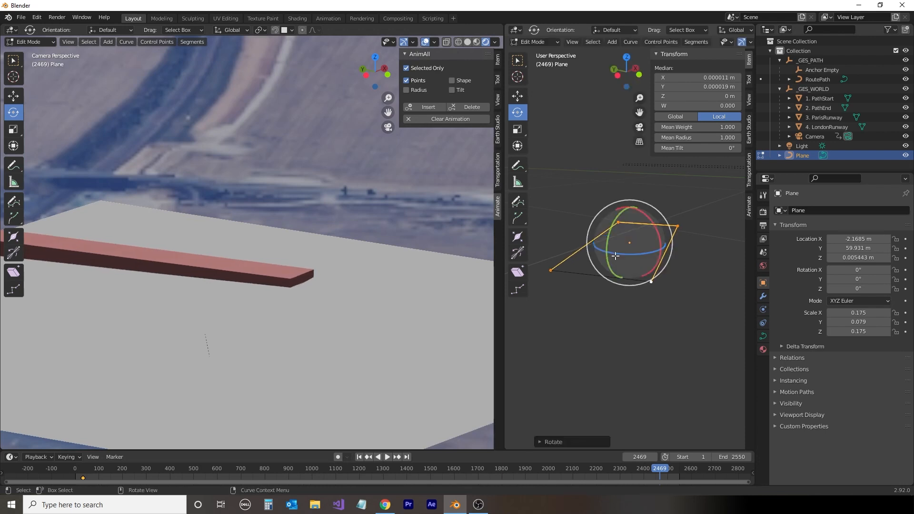
left_click(428, 108)
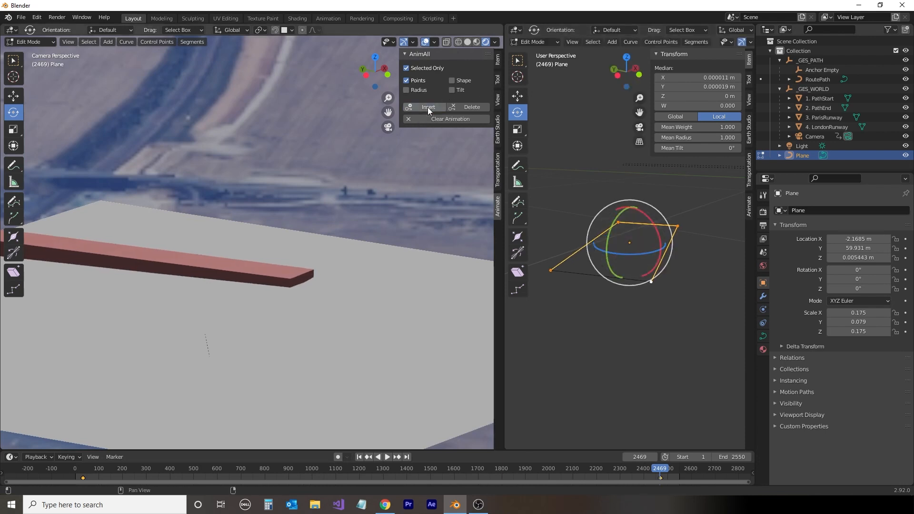
key("space")
left_click_drag(662, 469, 648, 467)
key("space")
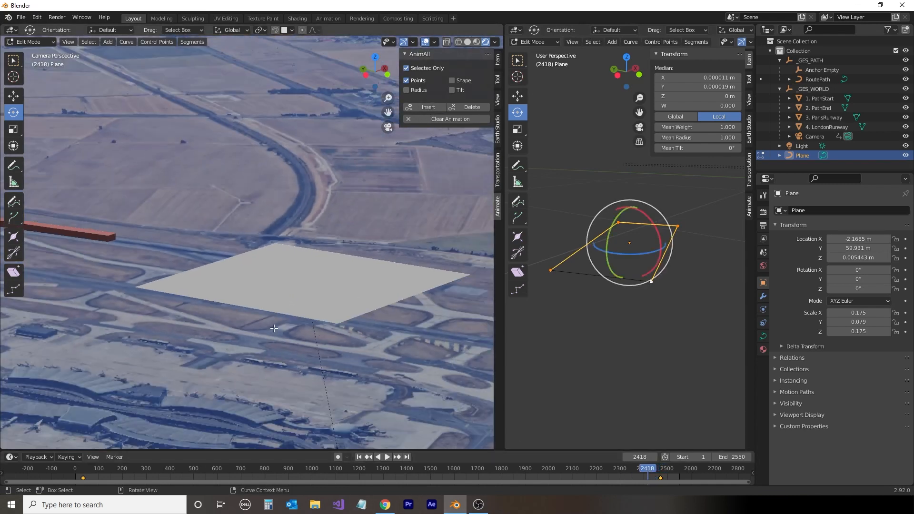
- Return to Object Mode near the start of the animation and scale the Plane profile to about 0.145 × 0.065 × 0.145
left_click_drag(641, 472, 67, 498)
key("space")
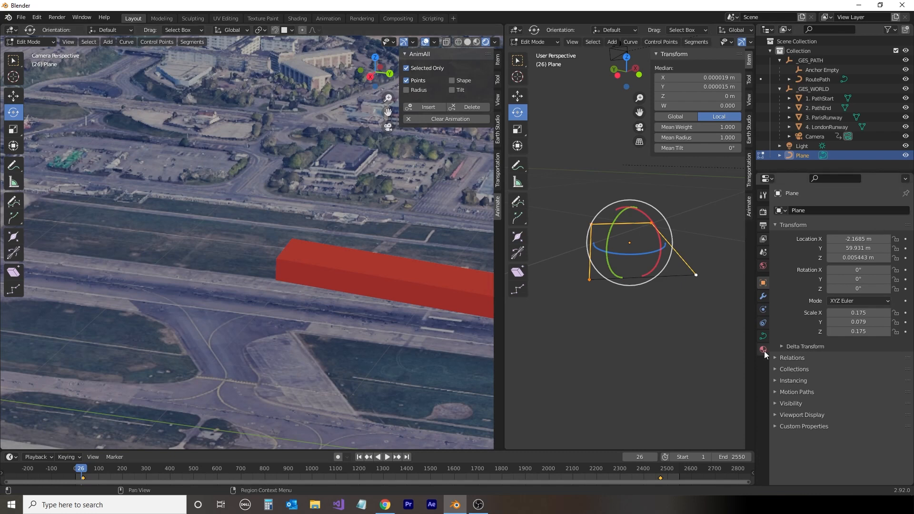
key("Tab")
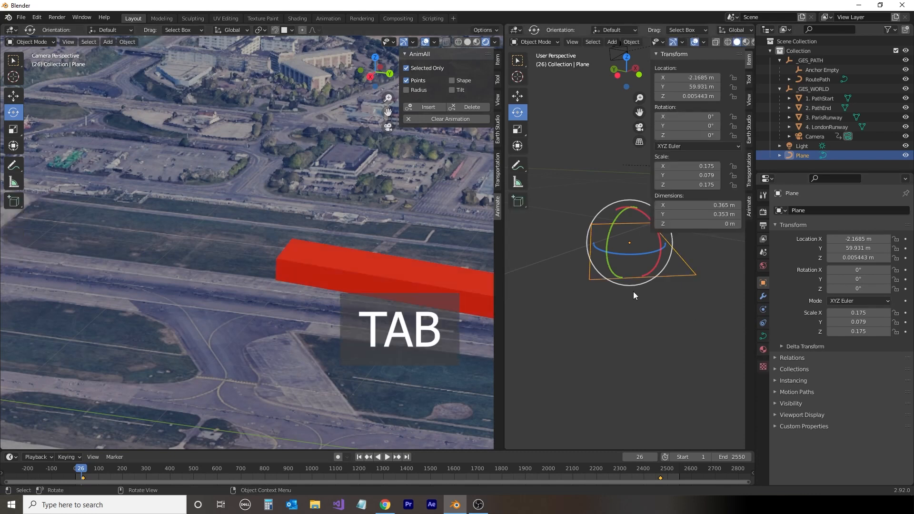
left_click(13, 129)
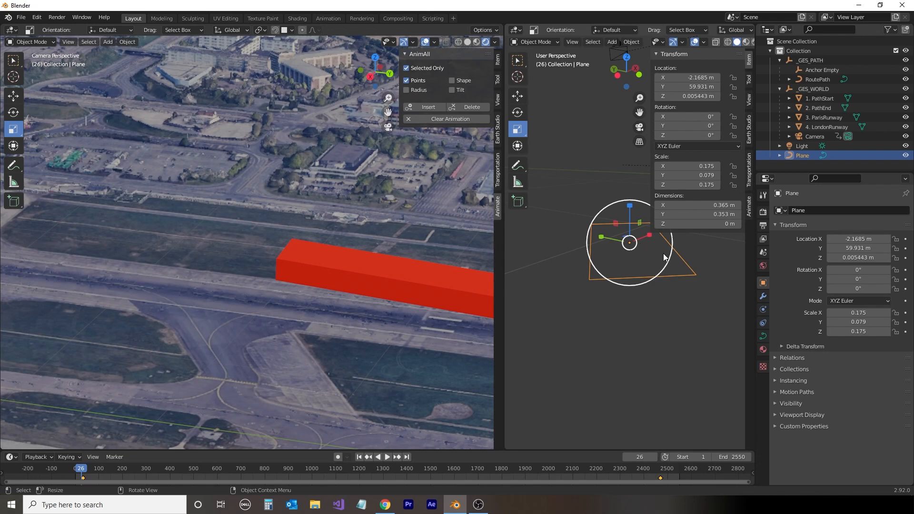
left_click_drag(670, 258, 656, 295)
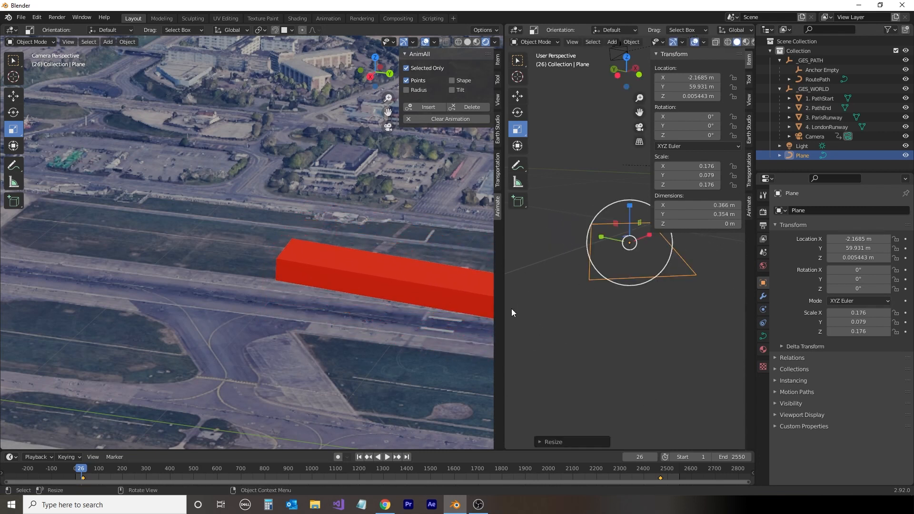
scroll(279, 390, "down", 3)
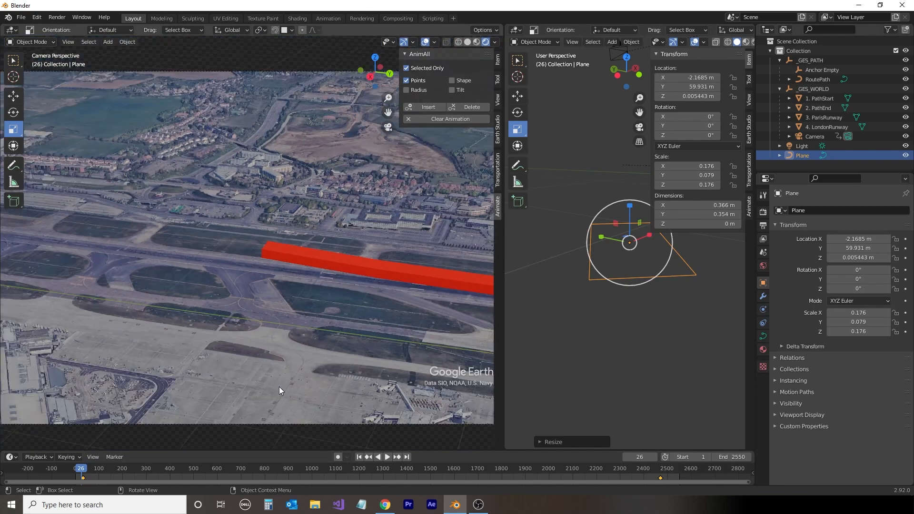
left_click(72, 470)
key("space")
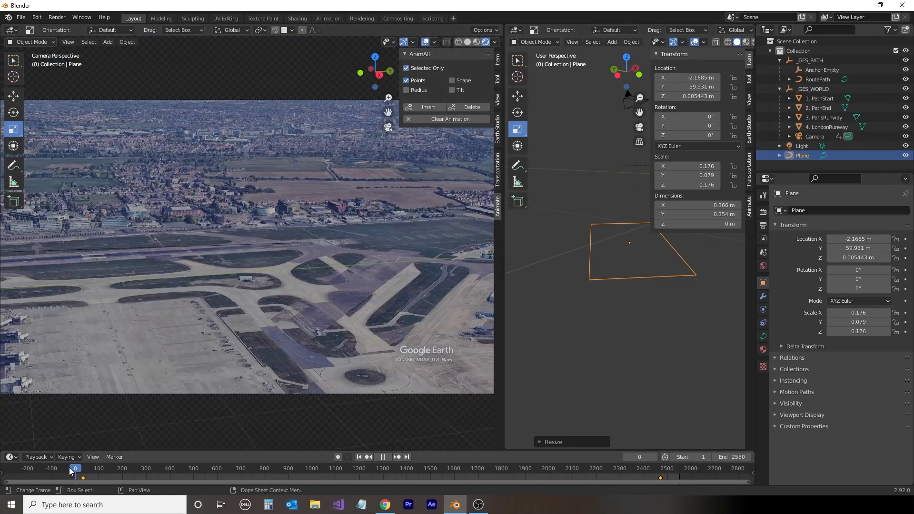
key("Escape")
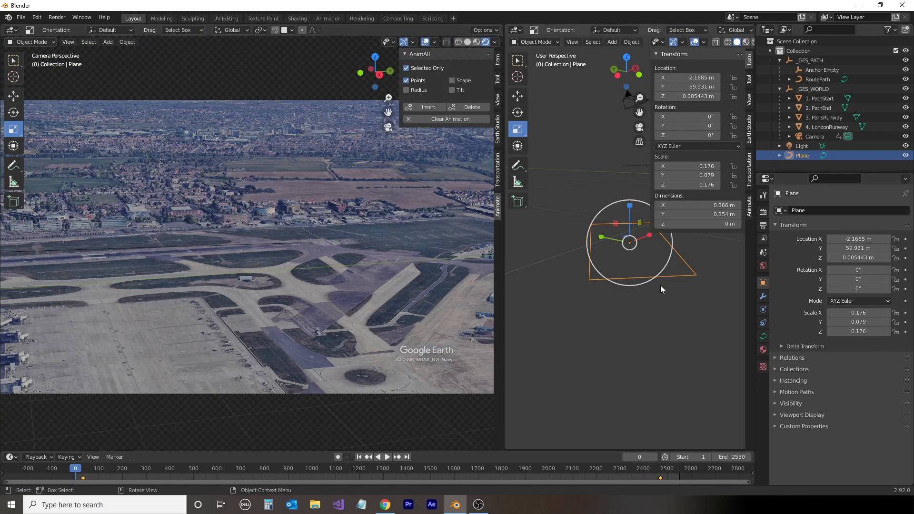
left_click_drag(664, 267, 658, 269)
key("space")
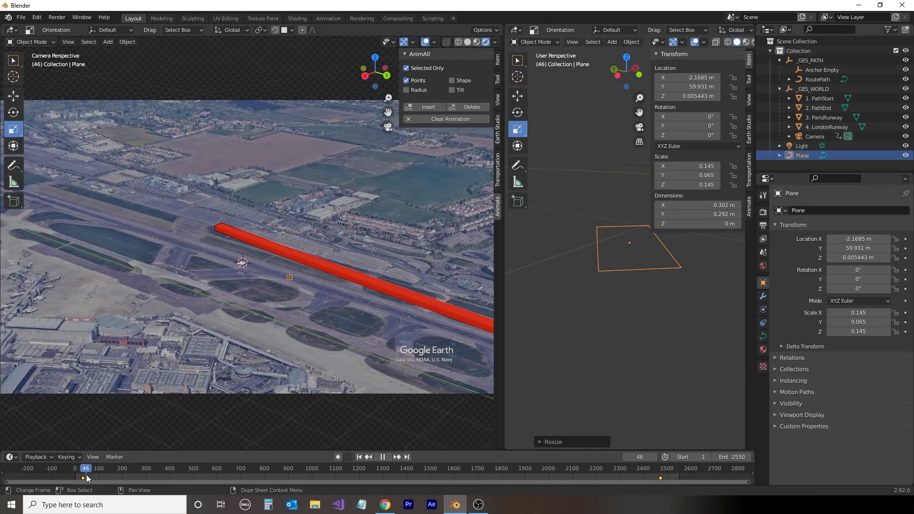
- Insert a scale keyframe for the Plane profile at frame 38
left_click(76, 475)
mouse_move(76, 475)
left_mouse_down()
mouse_move(110, 485)
mouse_move(83, 484)
left_mouse_up()
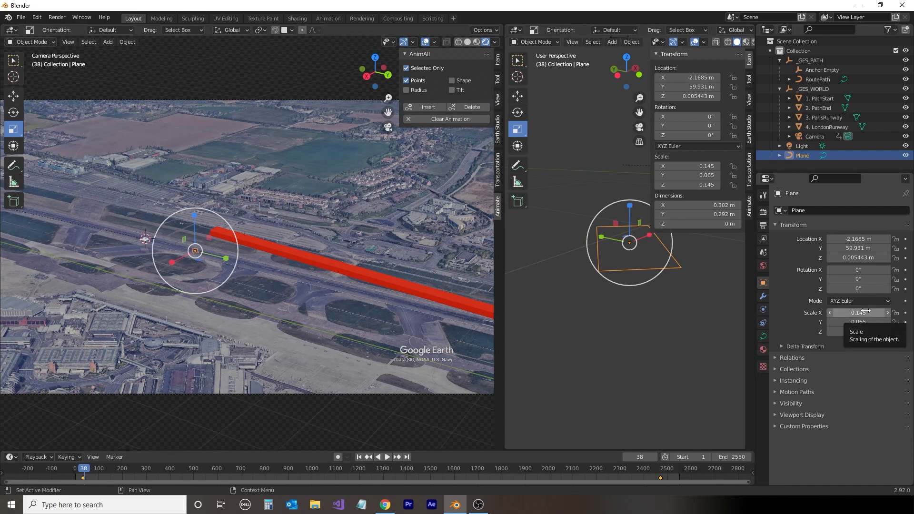
key("i")
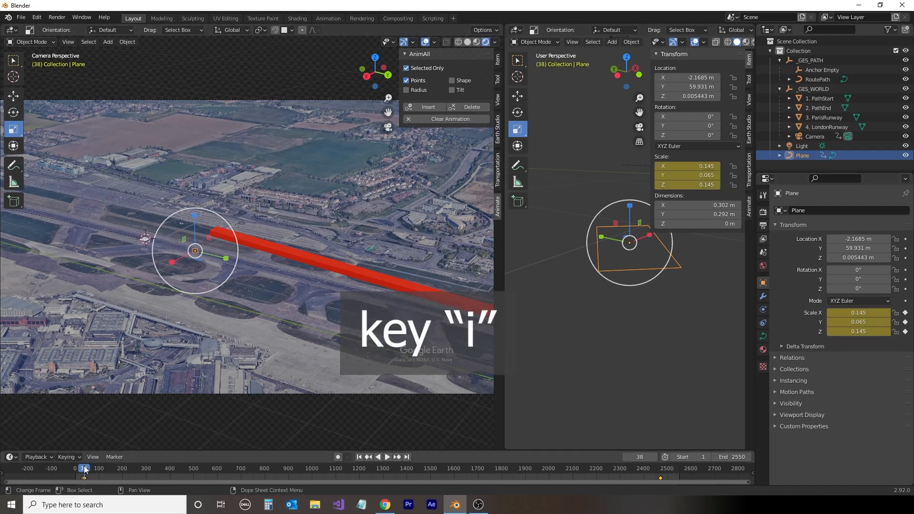
- At frame 342, scale the Plane profile up to about 0.275 × 0.124 × 0.275 and keyframe its scale
left_click_drag(84, 471, 157, 481)
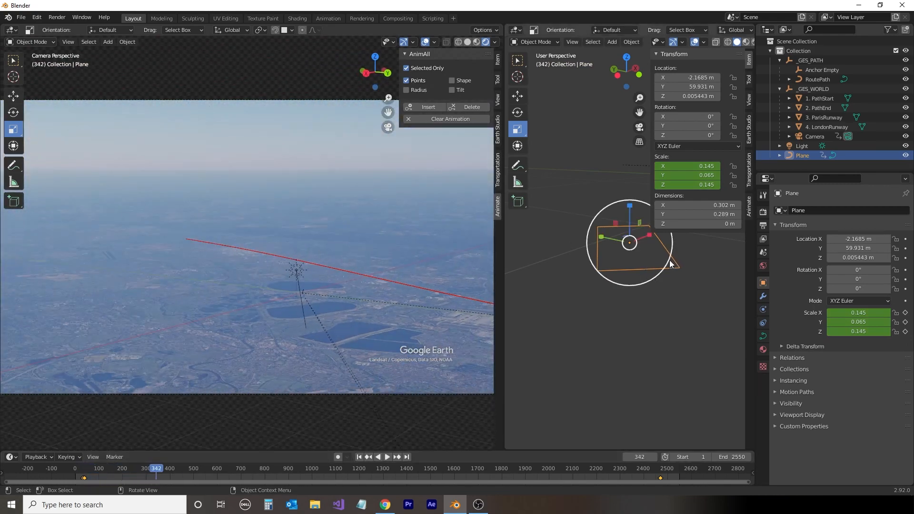
left_click_drag(670, 264, 698, 278)
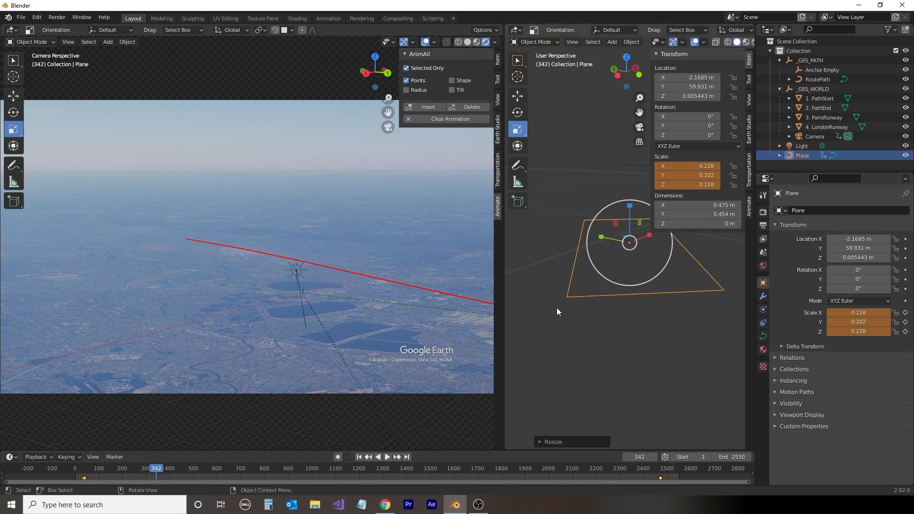
left_click_drag(657, 274, 667, 274)
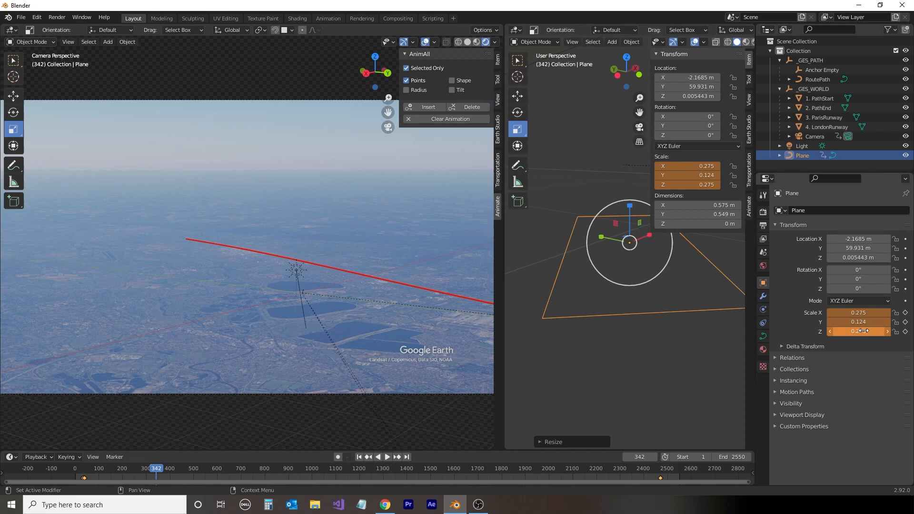
key("i")
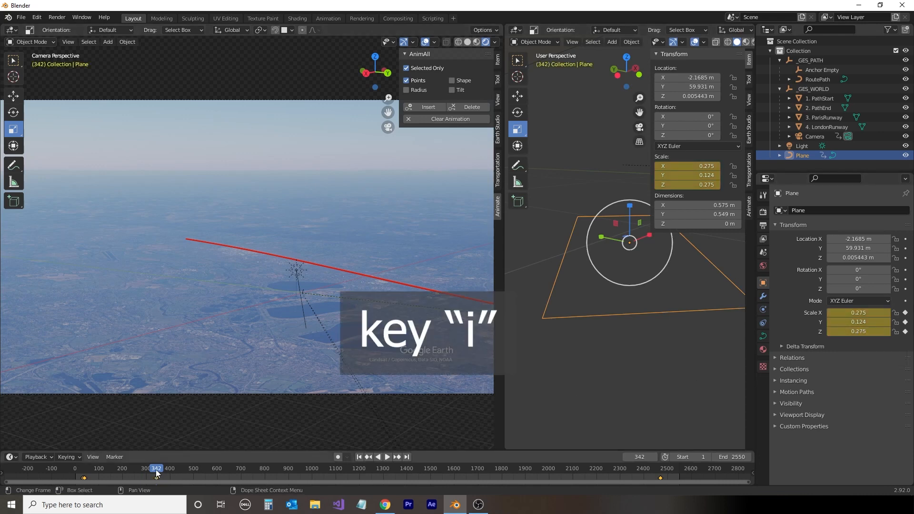
- At frame 603, enlarge the Plane profile to a scale of about 3.273 × 1.470 × 3.273 and keyframe it
left_click_drag(156, 473, 219, 478)
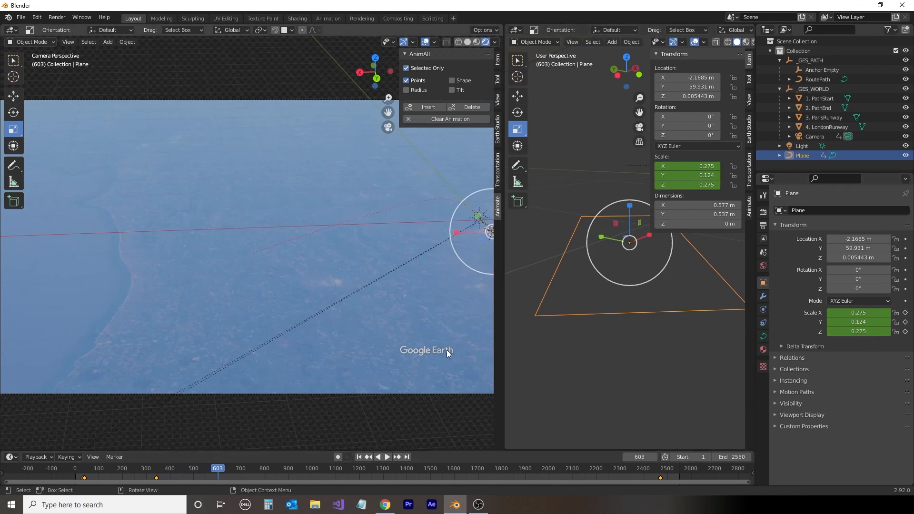
left_click_drag(661, 271, 669, 327)
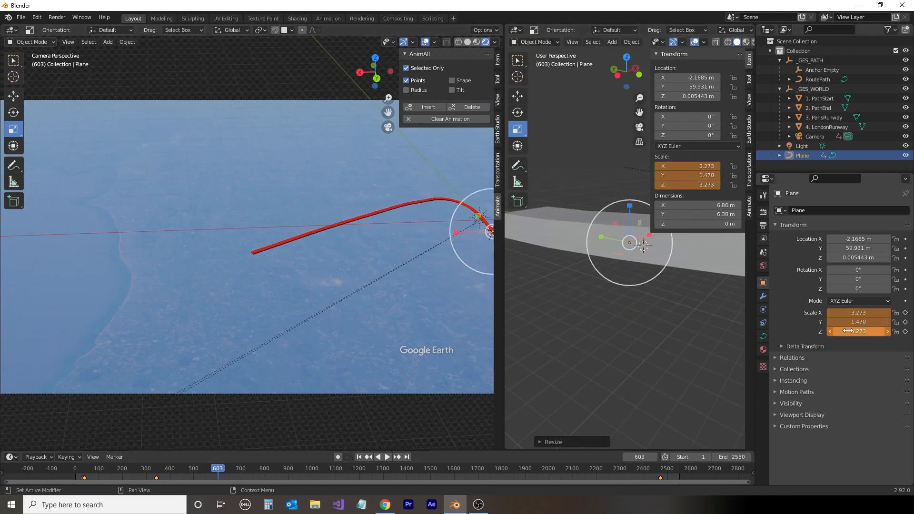
key("i")
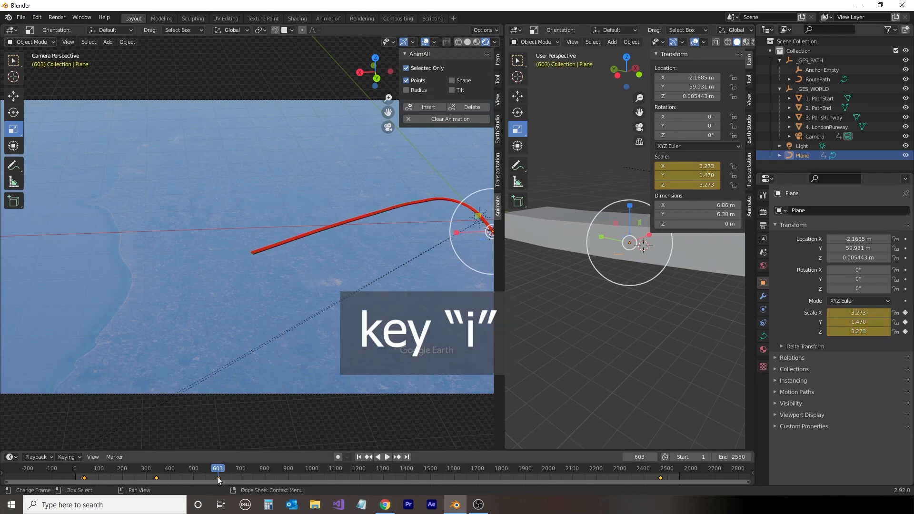
- At frame 1106, scale the Plane profile uniformly to about 10.095 × 4.535 × 10.095 and keyframe its scale
left_click_drag(218, 470, 337, 489)
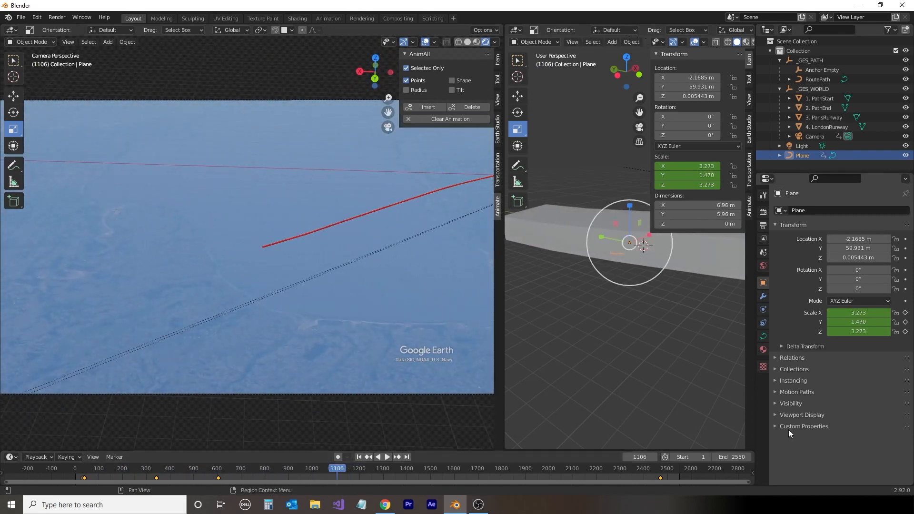
left_click_drag(843, 322, 876, 322)
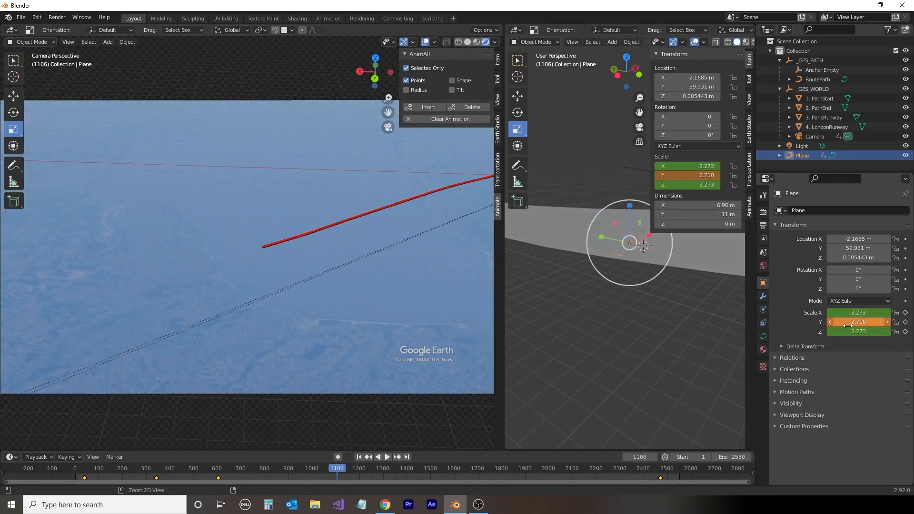
key("ctrl+z")
left_click_drag(666, 261, 749, 300)
key("i")
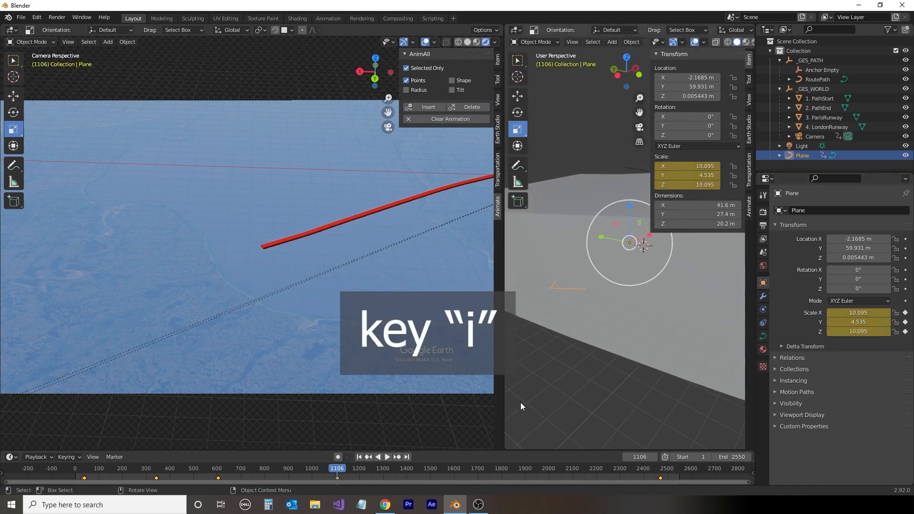
- At frame 1614, reduce the Plane profile's scale to about 7.582 × 3.406 × 7.582 and keyframe it
left_click_drag(339, 471, 458, 479)
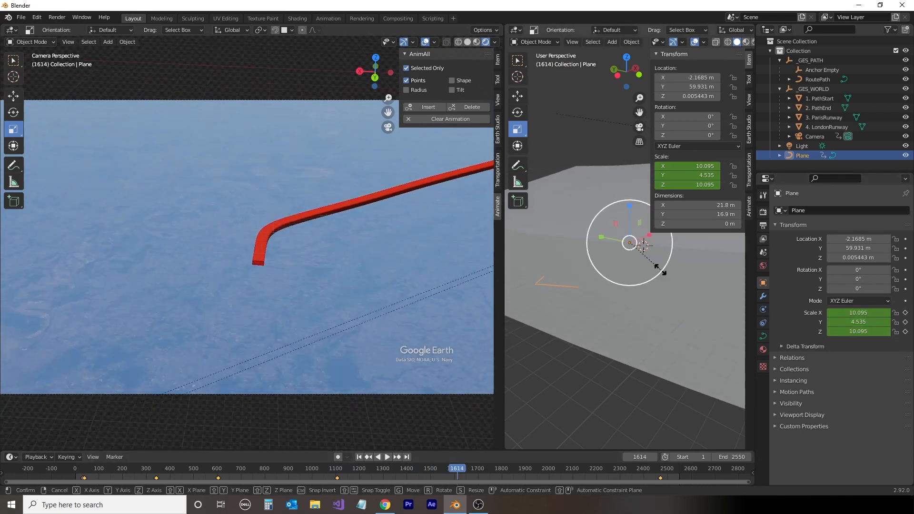
left_click_drag(663, 271, 645, 268)
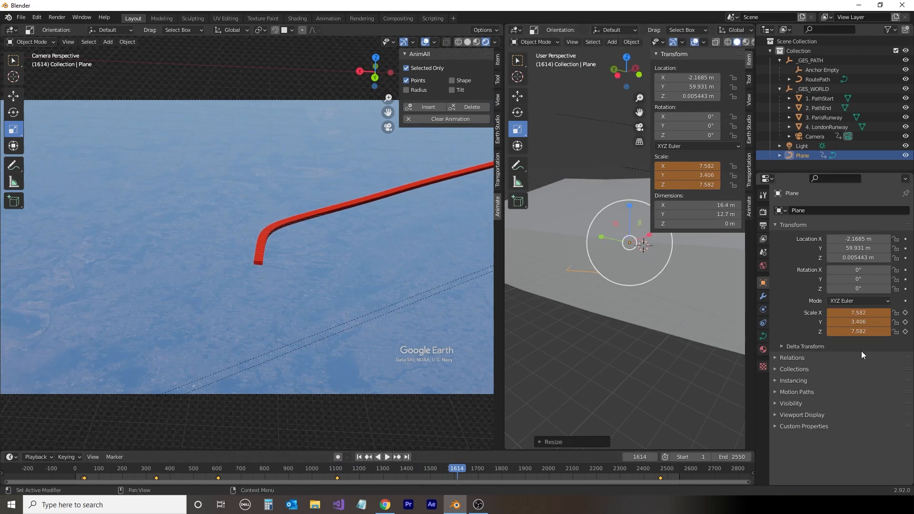
key("i")
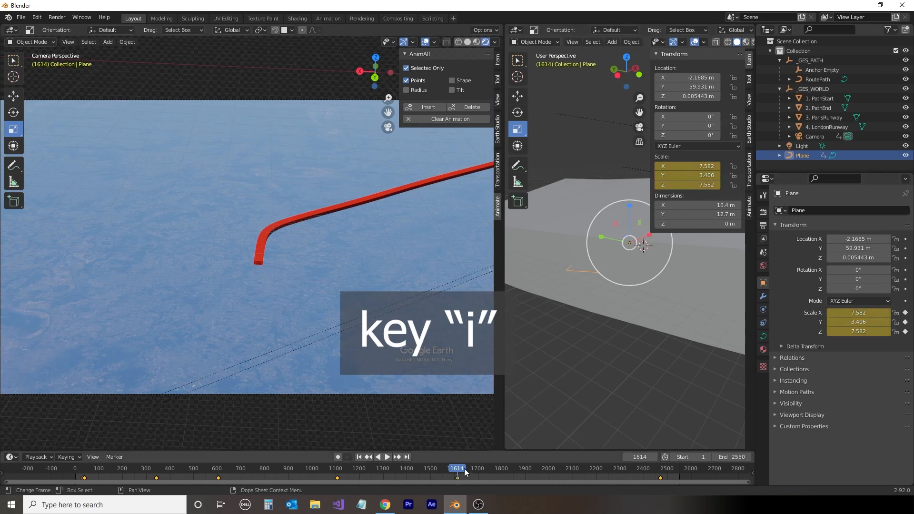
- At frame 1918, scale the Plane profile down to about 3.837 × 1.723 × 3.837 and insert a scale keyframe
left_click_drag(458, 471, 530, 475)
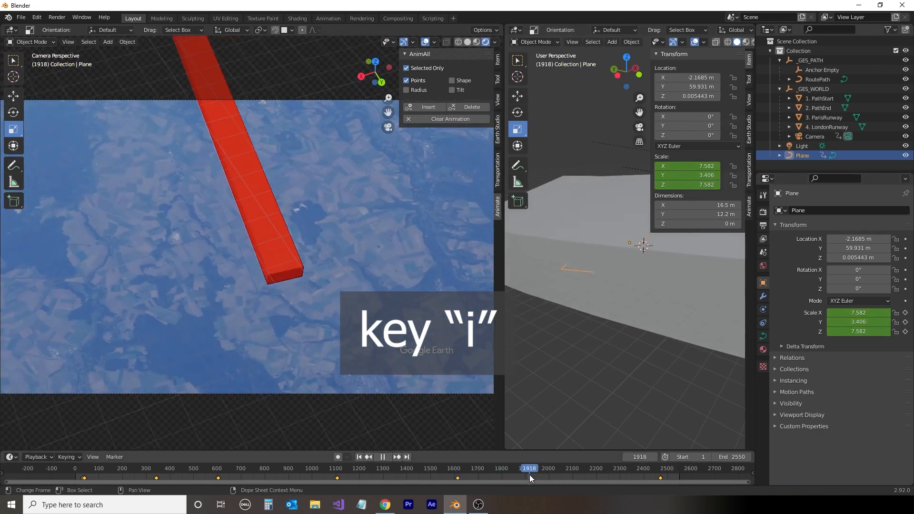
key("s")
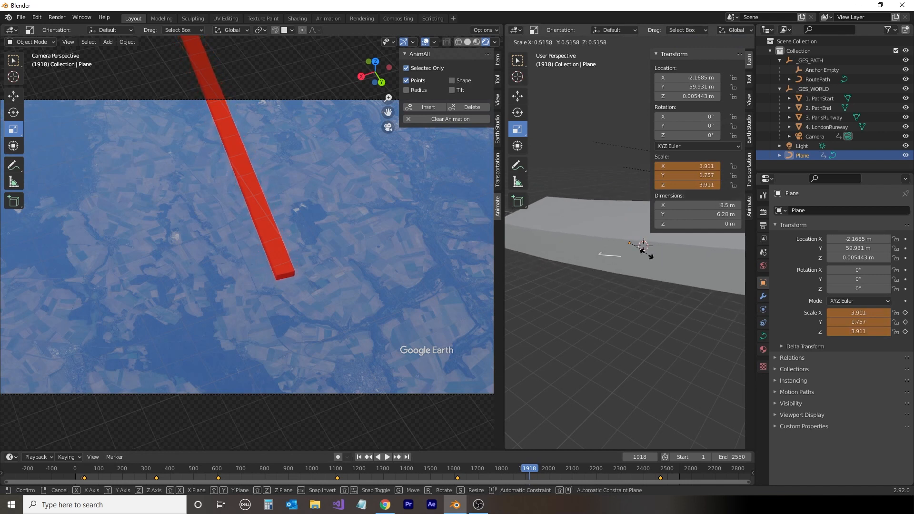
left_click(643, 246)
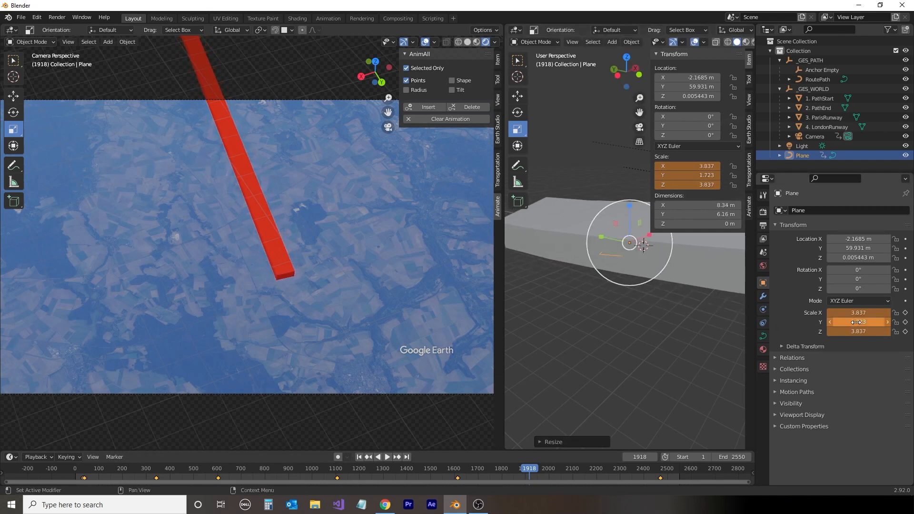
key("i")
- At frame 2147, reduce the Plane profile's scale to about 3.370 × 1.514 × 3.370 and keyframe it
left_click_drag(517, 467, 583, 476)
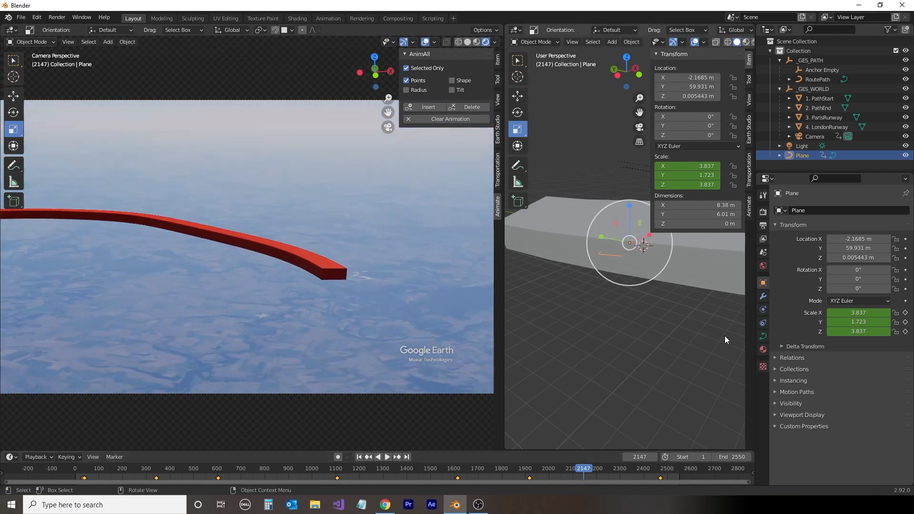
left_click_drag(670, 258, 667, 259)
key("i")
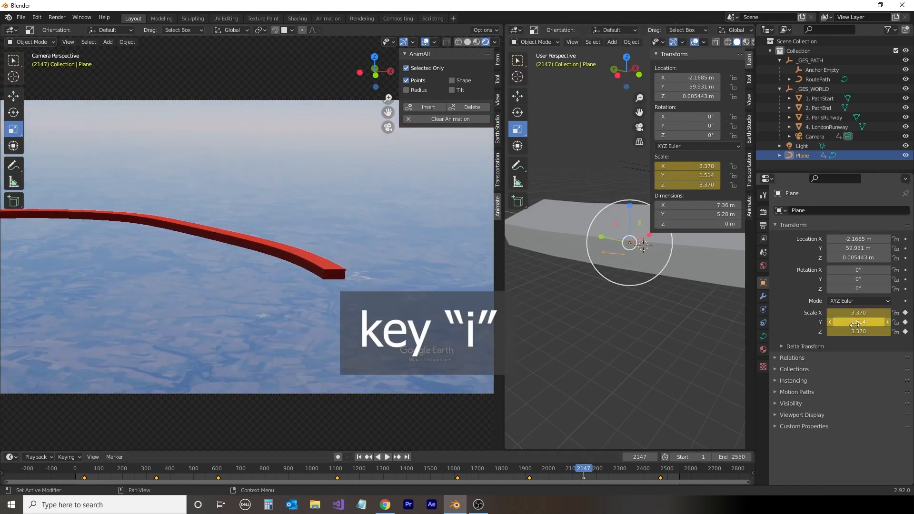
- At frame 2384, scale the Plane profile down to about 0.260 × 0.117 × 0.260 and keyframe its scale
left_click_drag(584, 469, 646, 479)
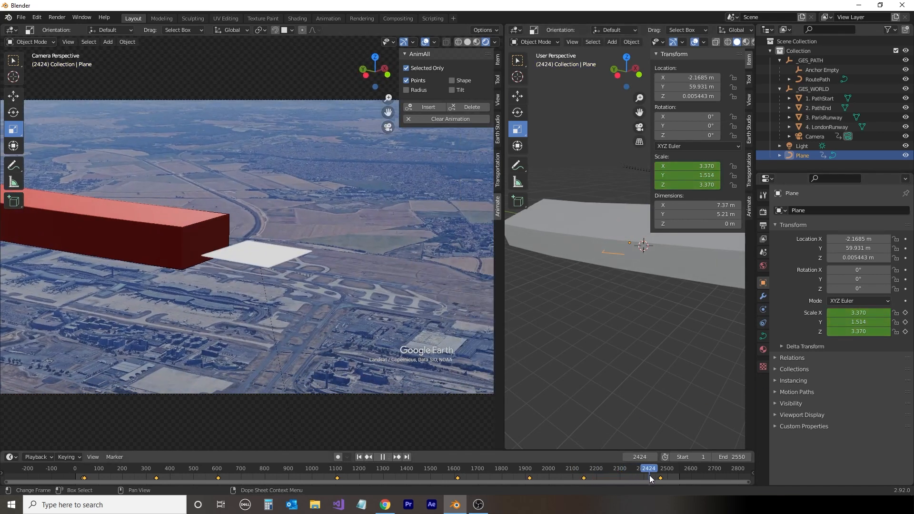
mouse_move(646, 478)
left_mouse_down()
mouse_move(632, 481)
mouse_move(640, 479)
left_mouse_up()
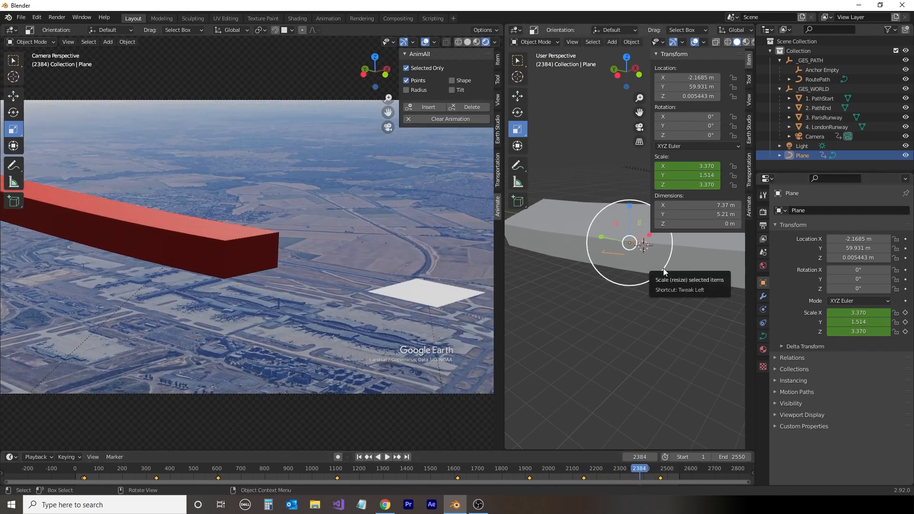
left_click_drag(663, 268, 631, 247)
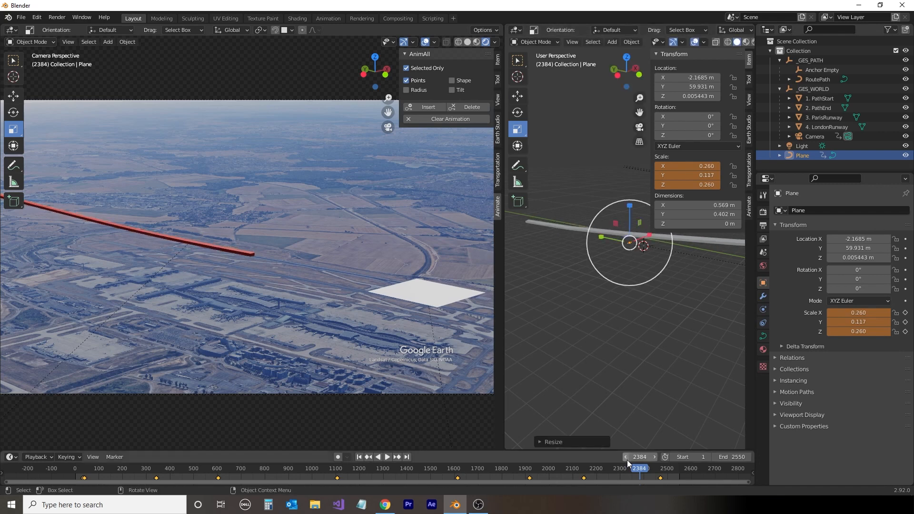
key("i")
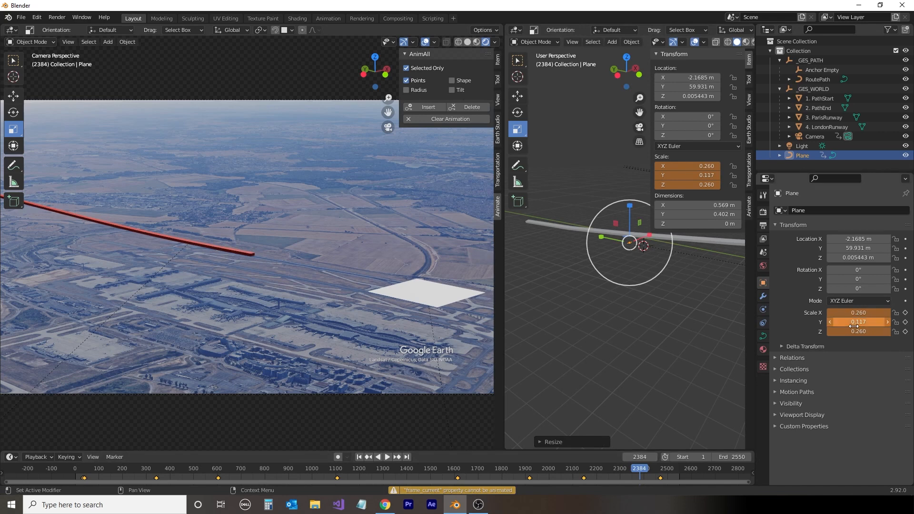
key("i")
- Go to frame 2543, hide the 3. ParisRunway marker at the end of the route, and select RoutePath
key("space")
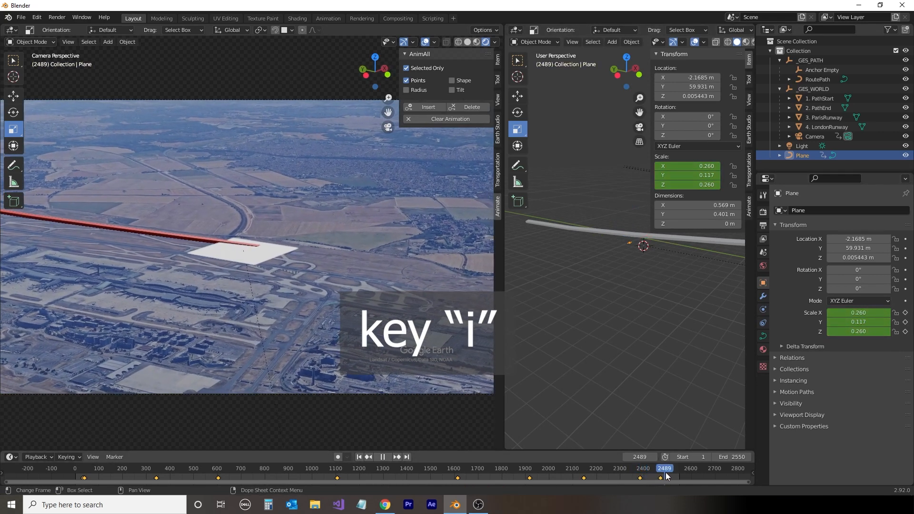
mouse_move(674, 477)
left_mouse_down()
mouse_move(303, 509)
mouse_move(73, 513)
mouse_move(519, 510)
mouse_move(678, 485)
left_mouse_up()
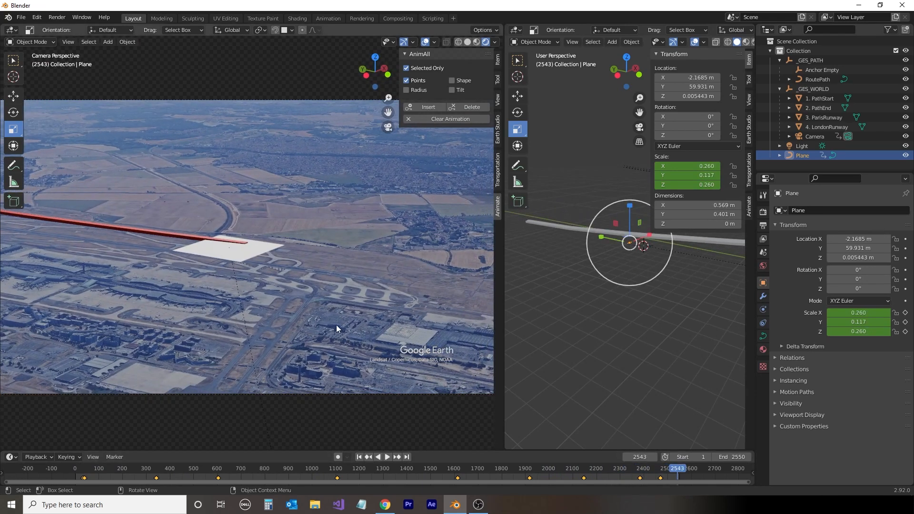
left_click(235, 252)
left_click(905, 117)
left_click(498, 170)
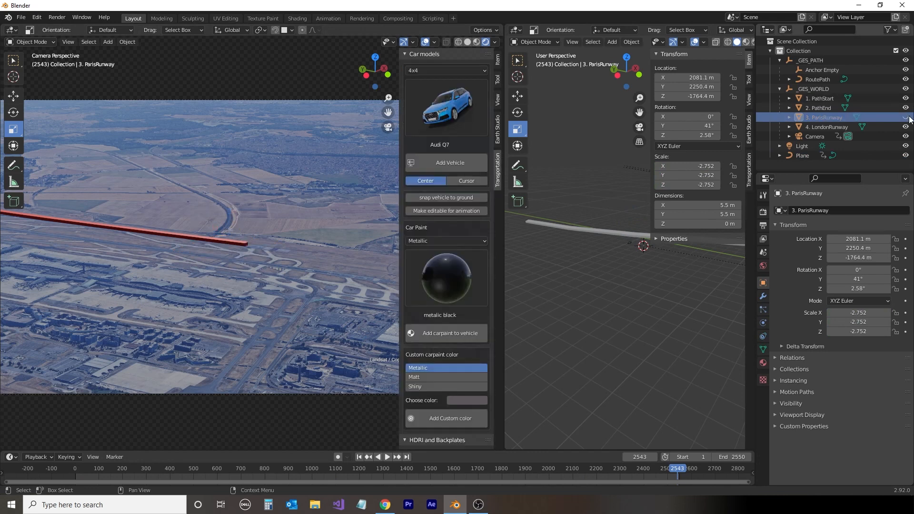
left_click(240, 242)
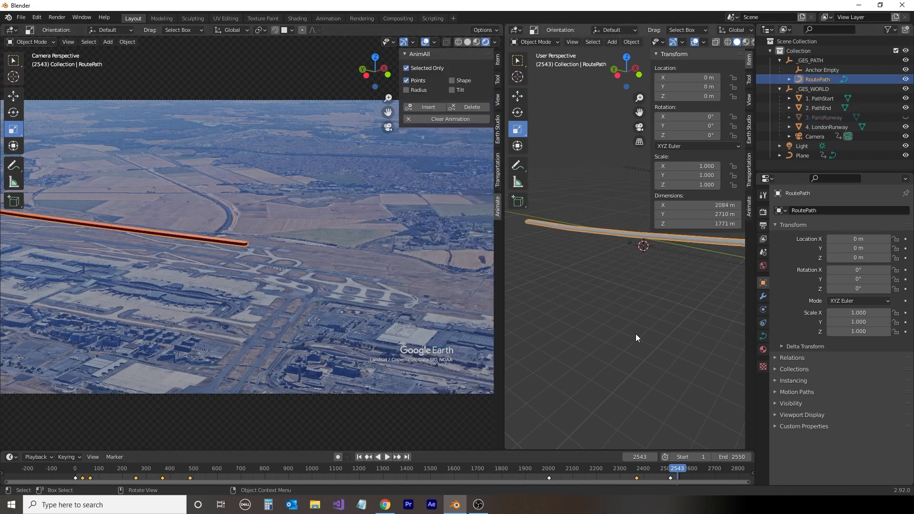
- Return to frame 60, select 4. LondonRunway, and enlarge the camera view with the Transportation add-on's vehicle library open
left_click_drag(680, 470, 90, 456)
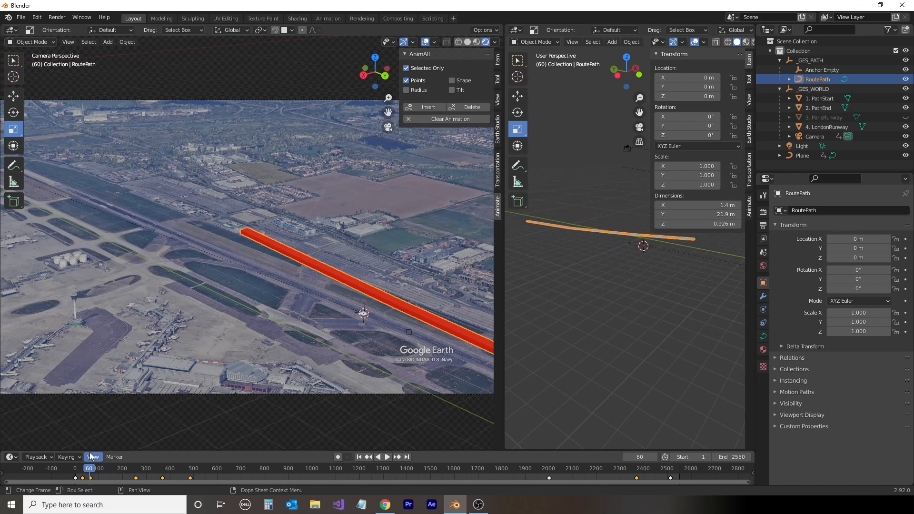
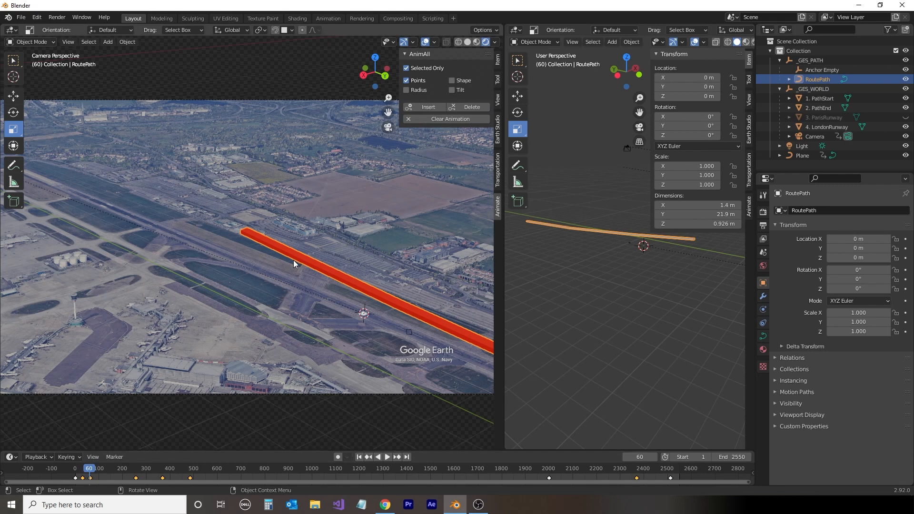
left_click(364, 315)
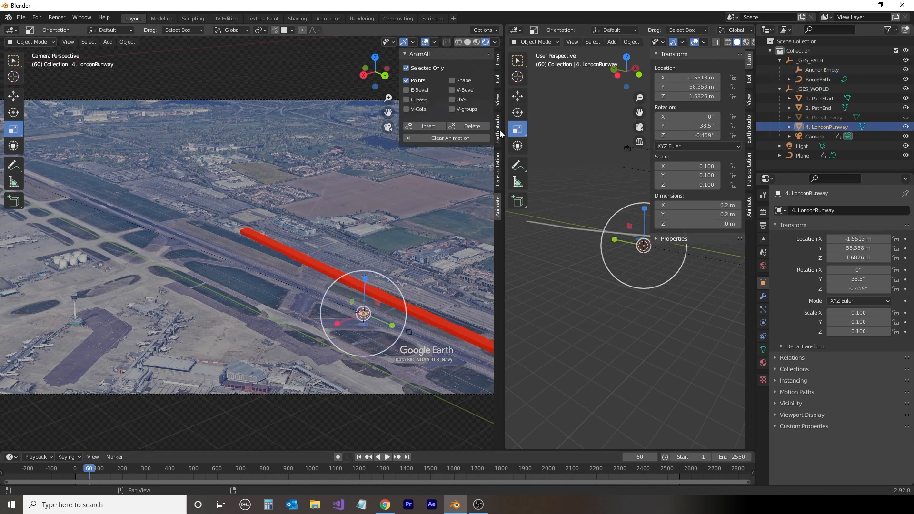
left_click(497, 174)
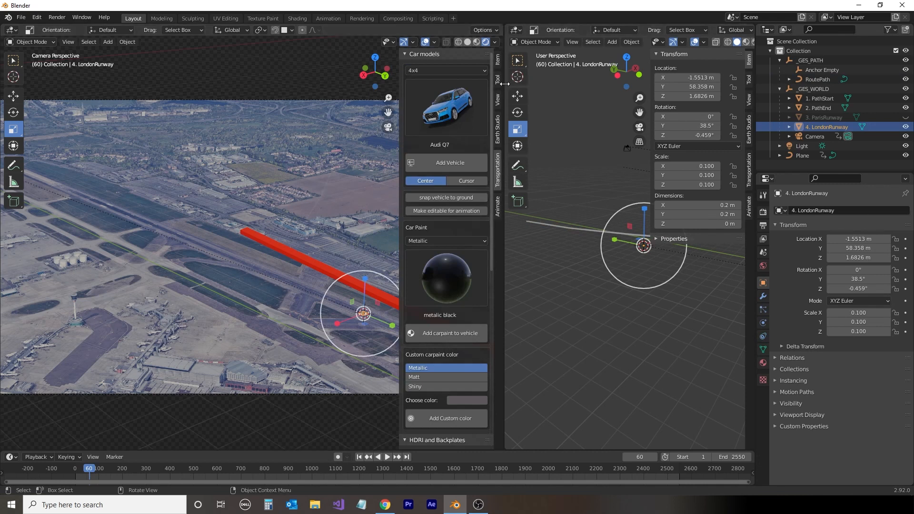
left_click_drag(504, 27, 705, 99)
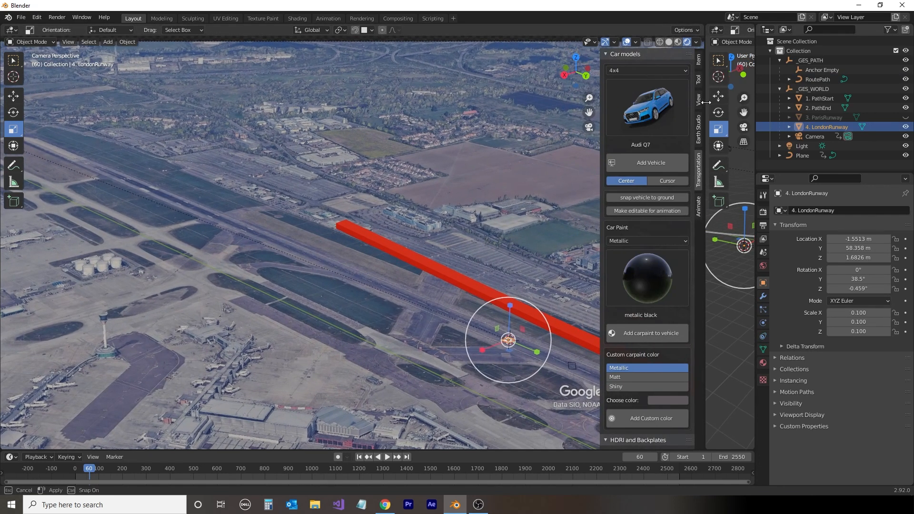
- Add the Eclipse 550 Se aircraft from the vehicle library's Plane category, placed at the center
left_click(666, 70)
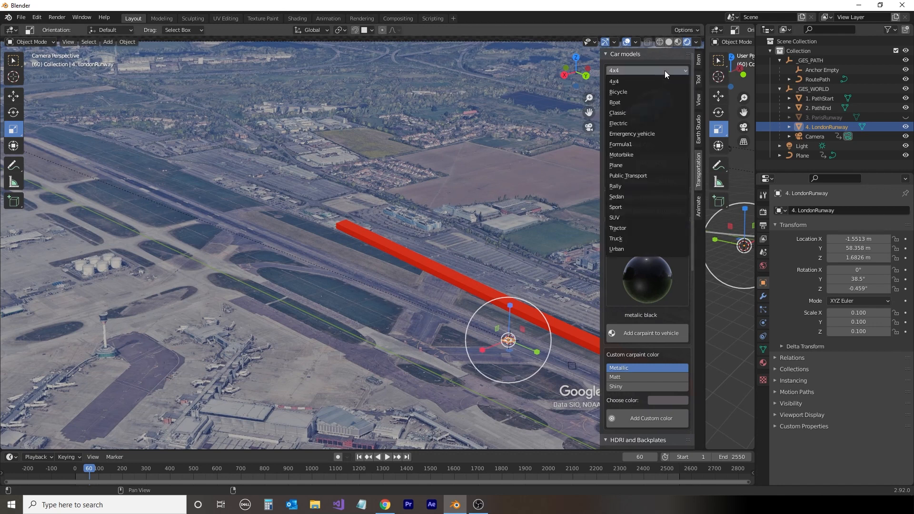
left_click(626, 170)
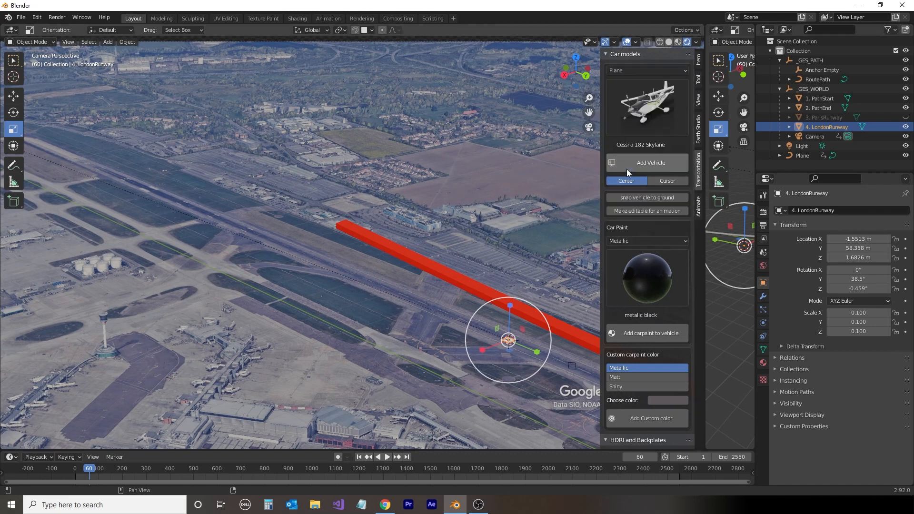
left_click(645, 107)
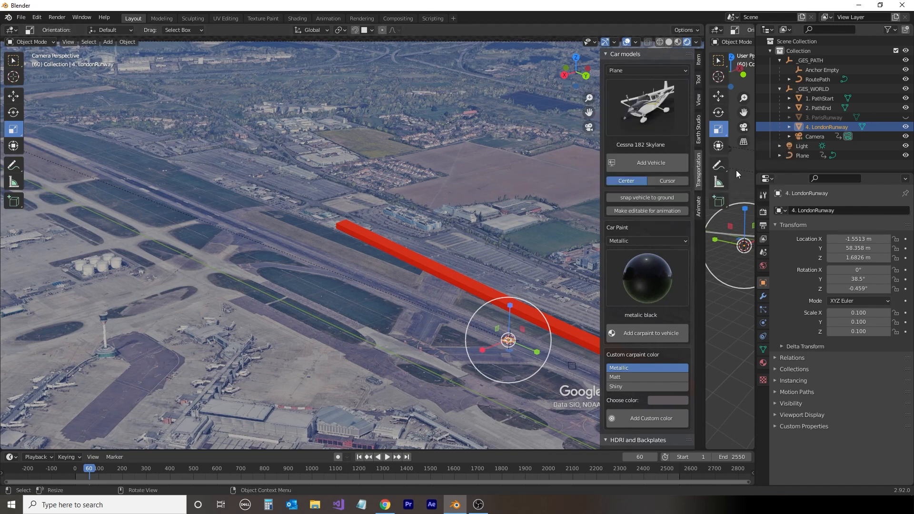
left_click(636, 106)
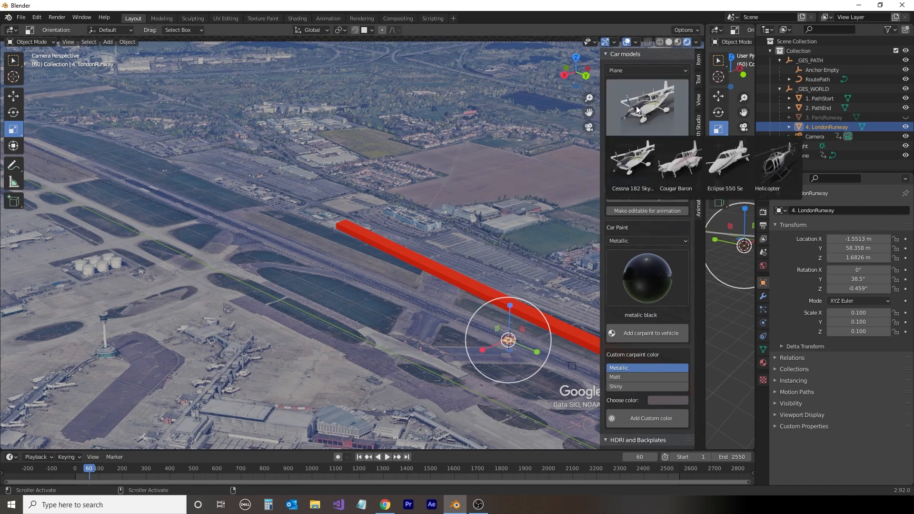
left_click(732, 155)
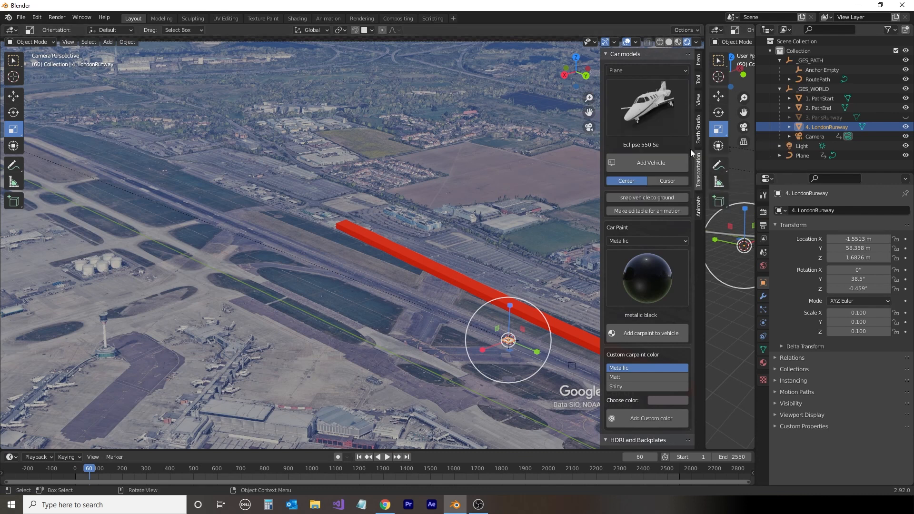
left_click(641, 167)
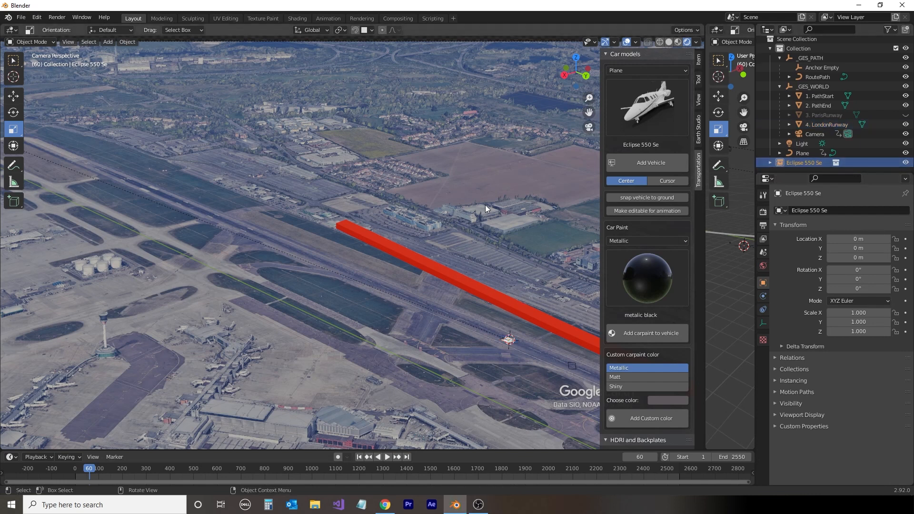
- Enable snapping and move the Eclipse aircraft from the world origin to the London runway area in the camera view
scroll(484, 205, "down", 4)
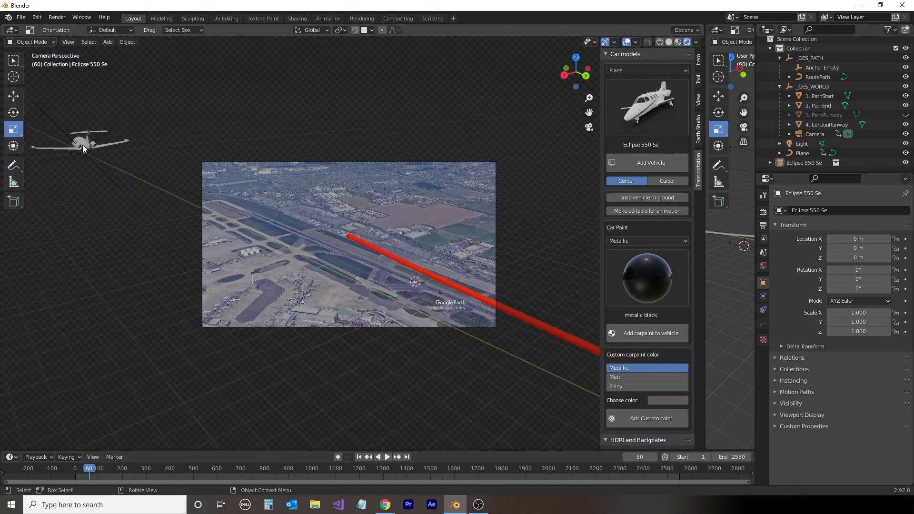
left_click(82, 145)
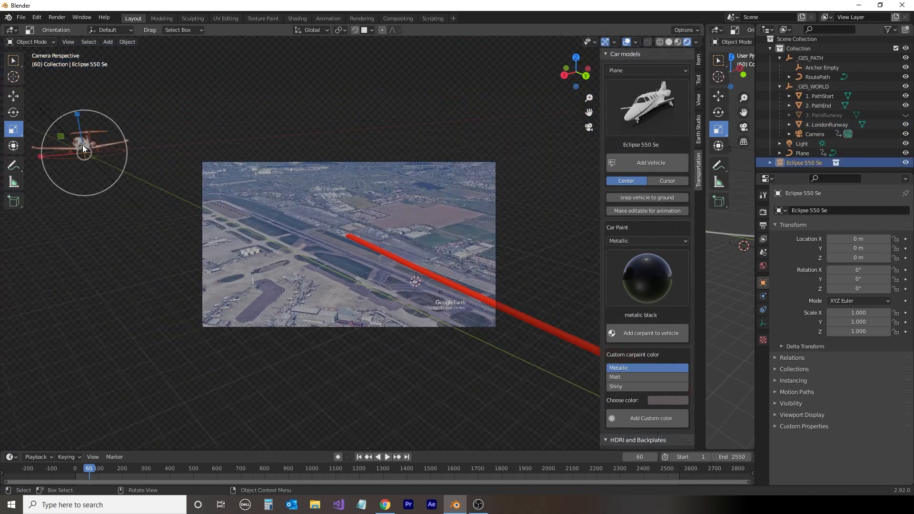
left_click(14, 97)
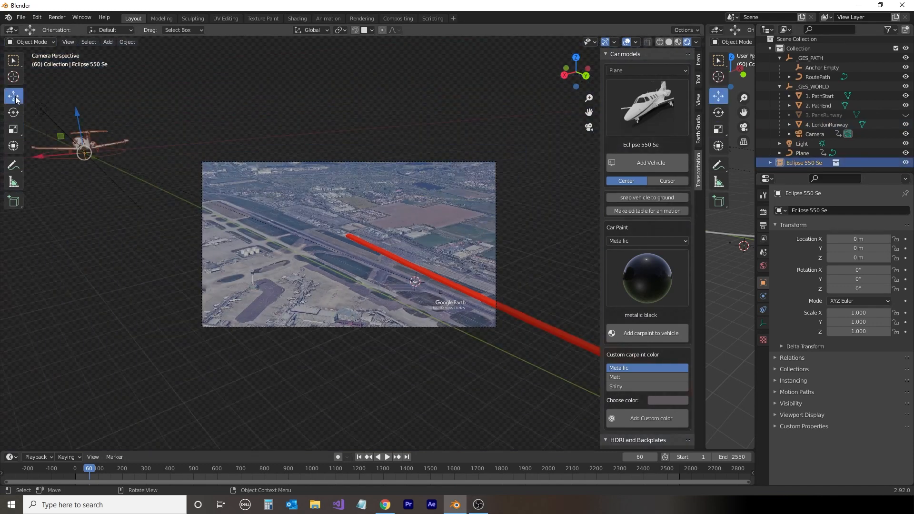
left_click(357, 30)
left_click_drag(84, 150, 415, 279)
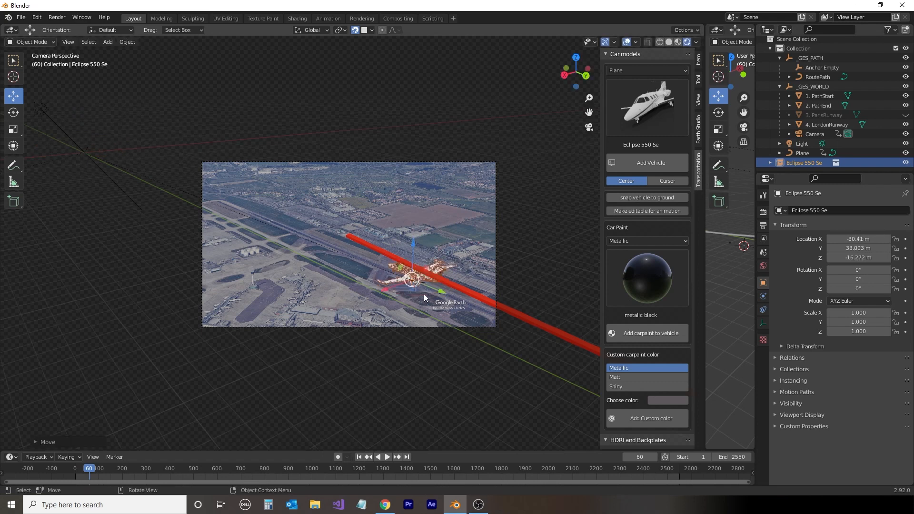
- Snap the Eclipse aircraft onto the London runway at about X -2.1303, Y 58.42, Z 0.005394 m
scroll(427, 296, "up", 5)
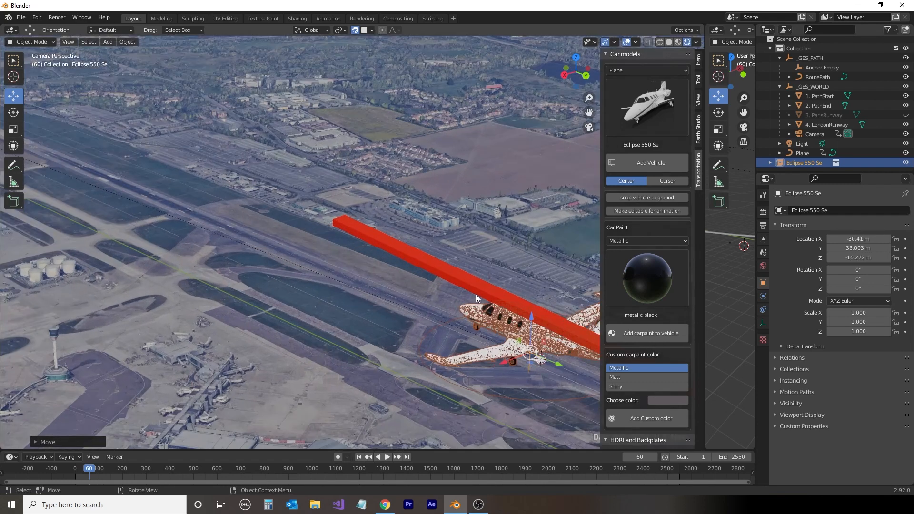
middle_click_drag(476, 294, 468, 292)
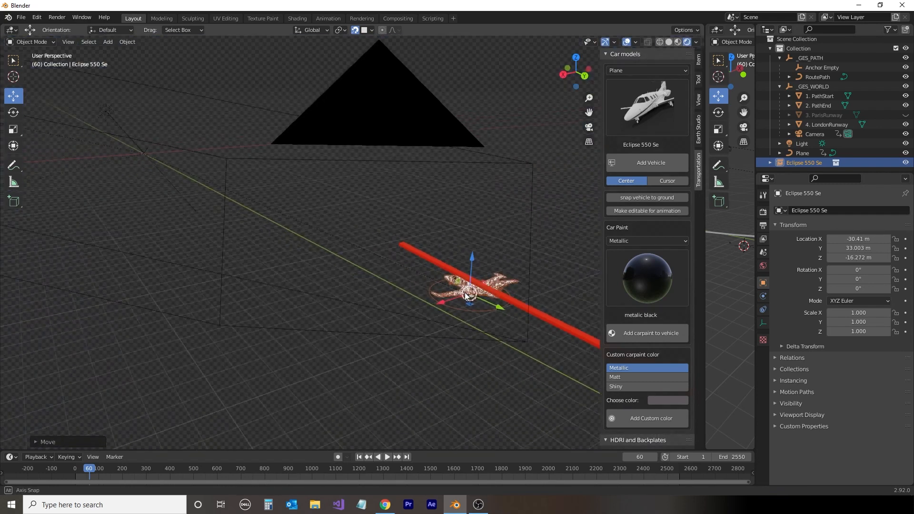
left_click(588, 127)
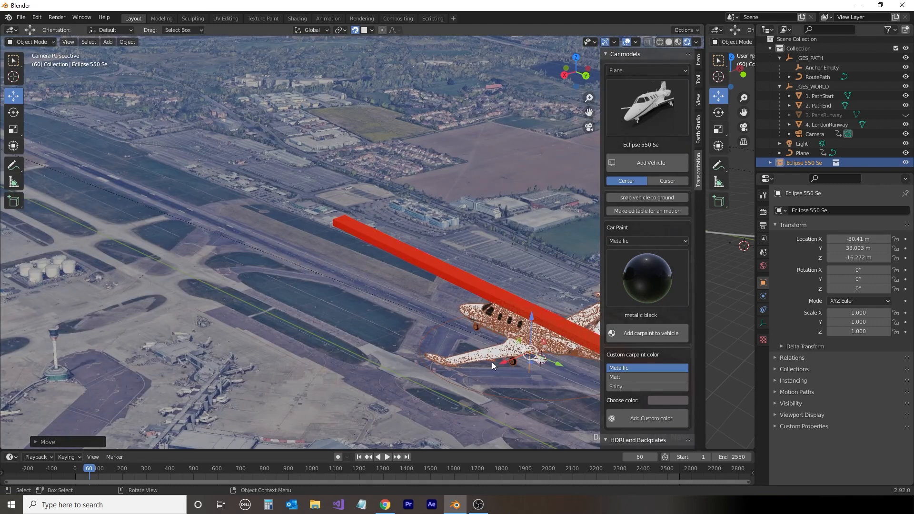
middle_click_drag(514, 344, 307, 329, "shift")
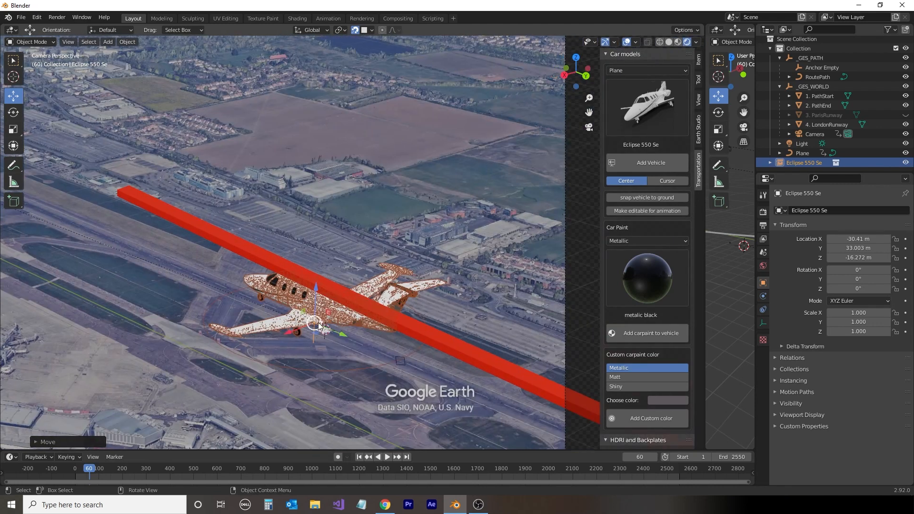
left_click_drag(318, 327, 326, 330)
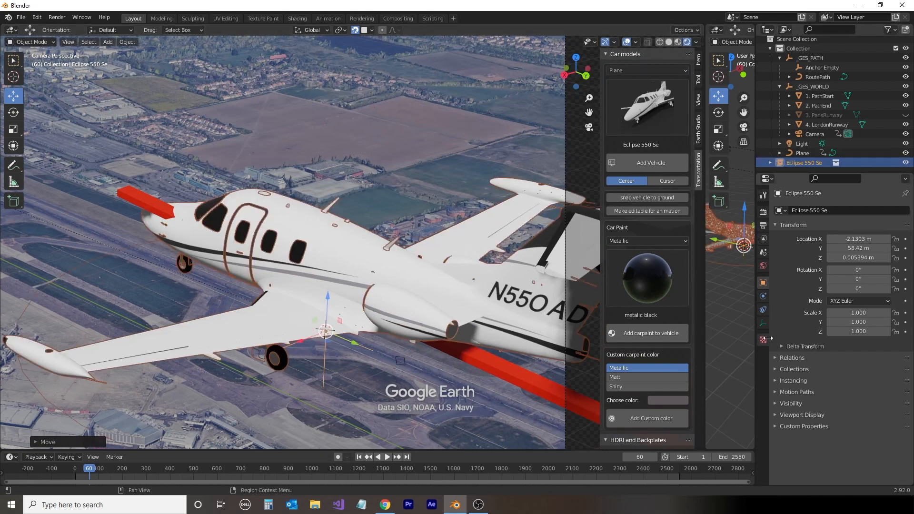
- Set the Eclipse aircraft's X, Y and Z scale to 0.1
left_click(870, 313)
key("BackSpace")
type(".1")
key("Tab")
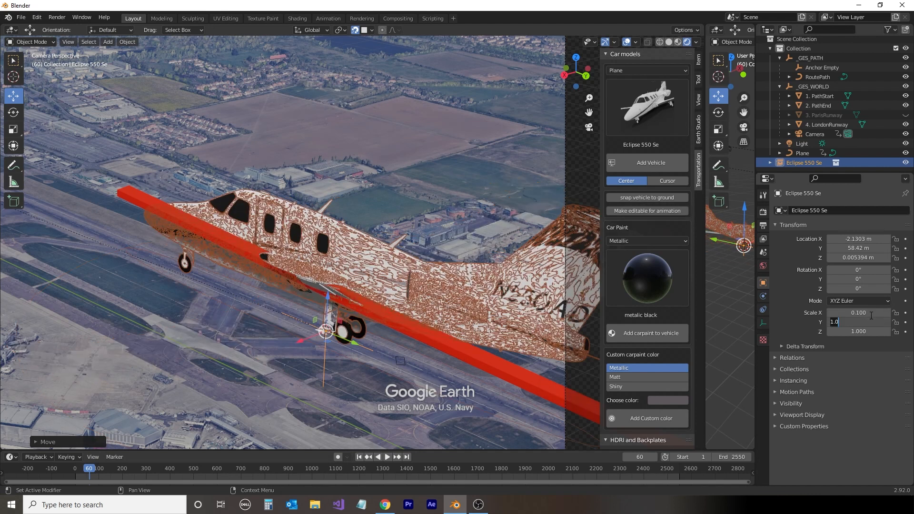
type(".1")
key("Tab")
type(".1")
key("Tab")
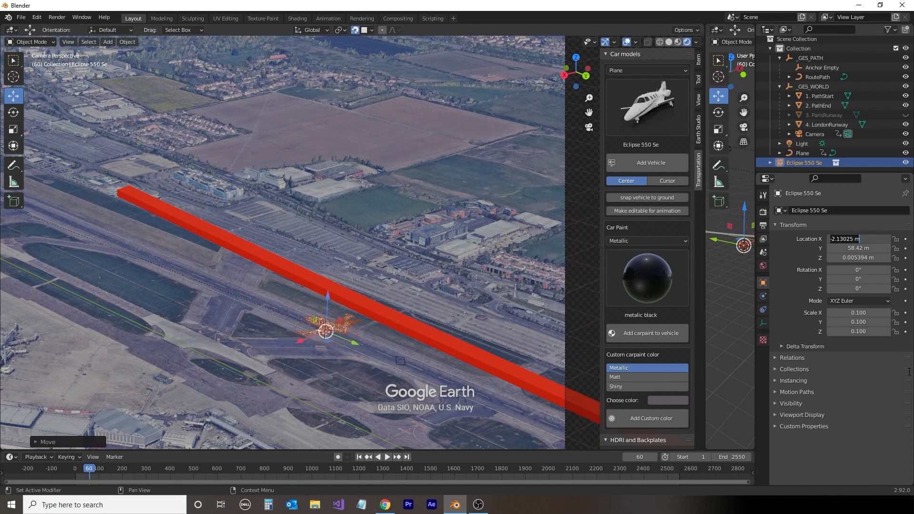
key("Return")
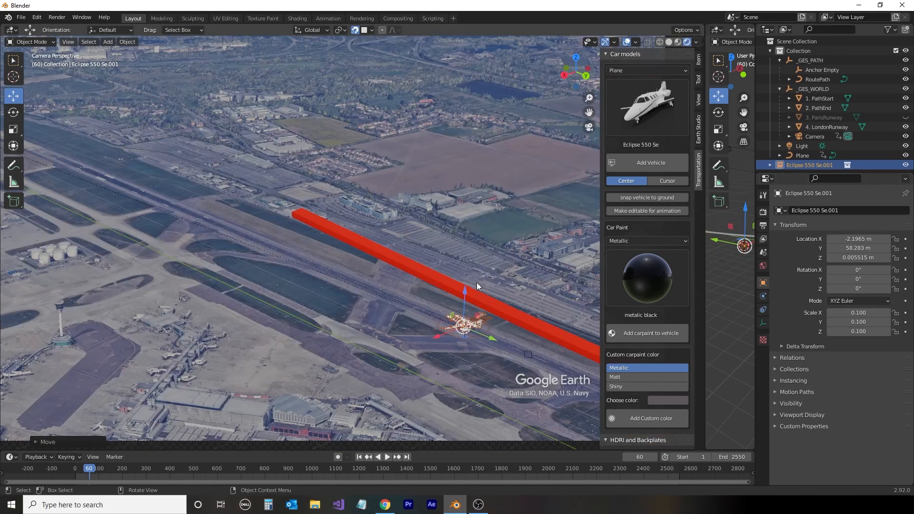
- Add a Follow Path constraint to the Eclipse aircraft on the London runway
scroll(476, 281, "up", 1)
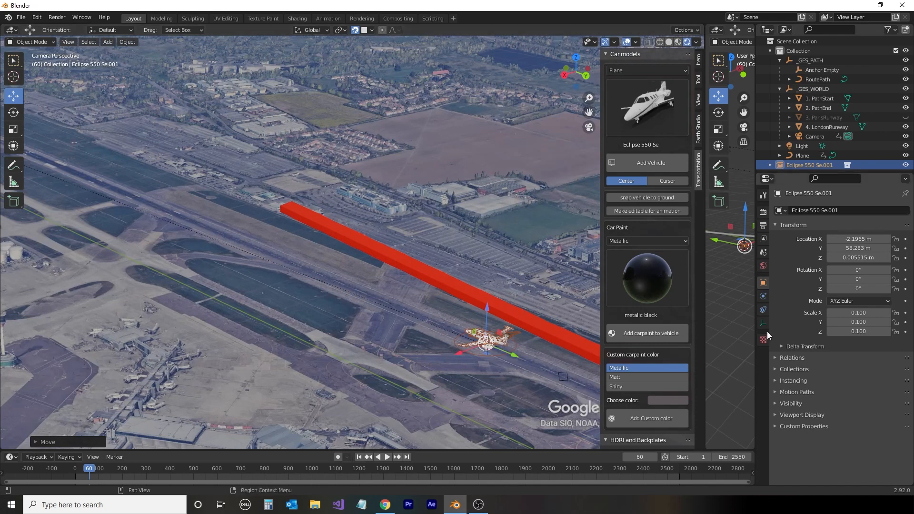
left_click(856, 392)
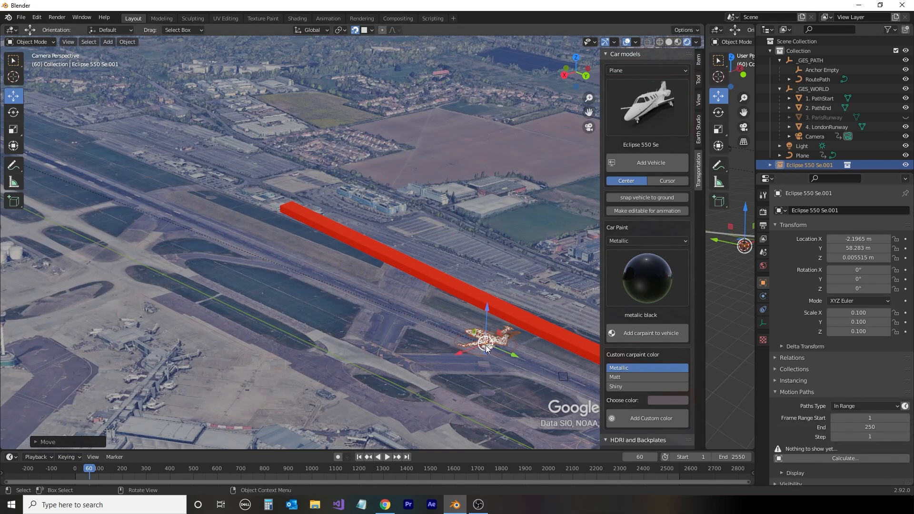
left_click(500, 353)
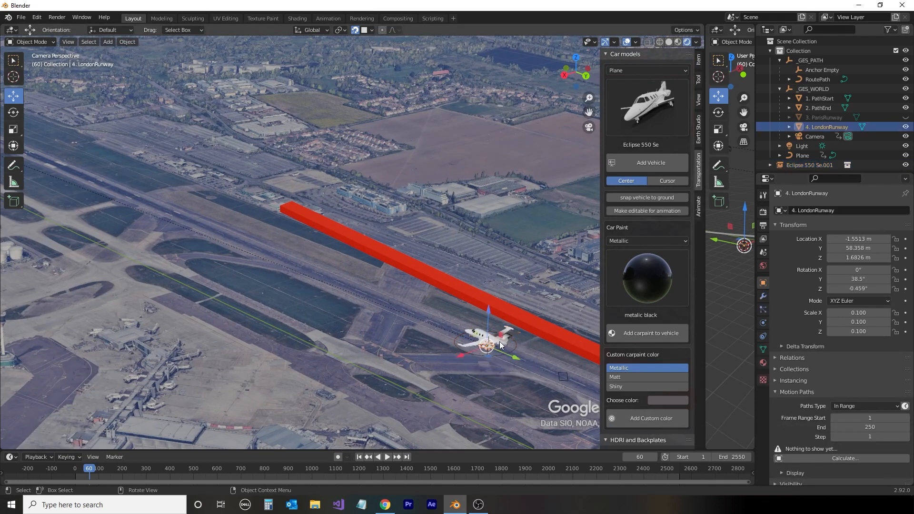
left_click(500, 346)
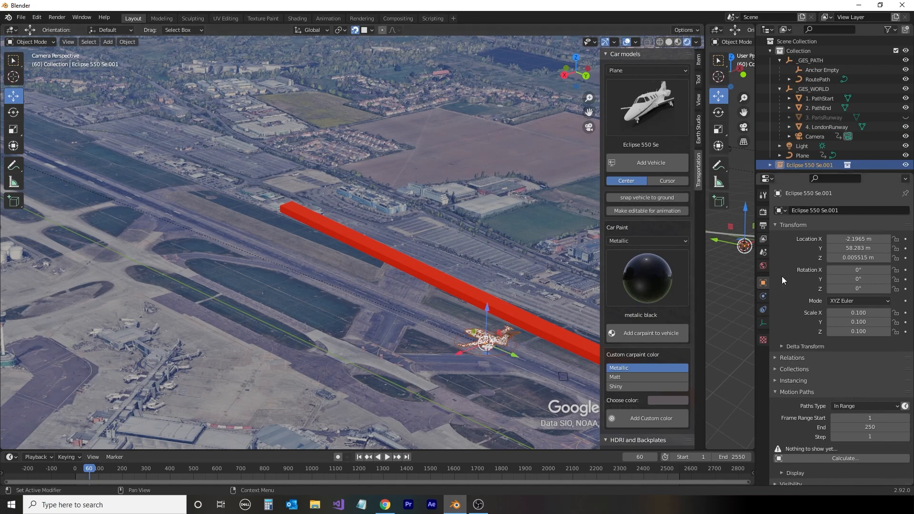
left_click(764, 296)
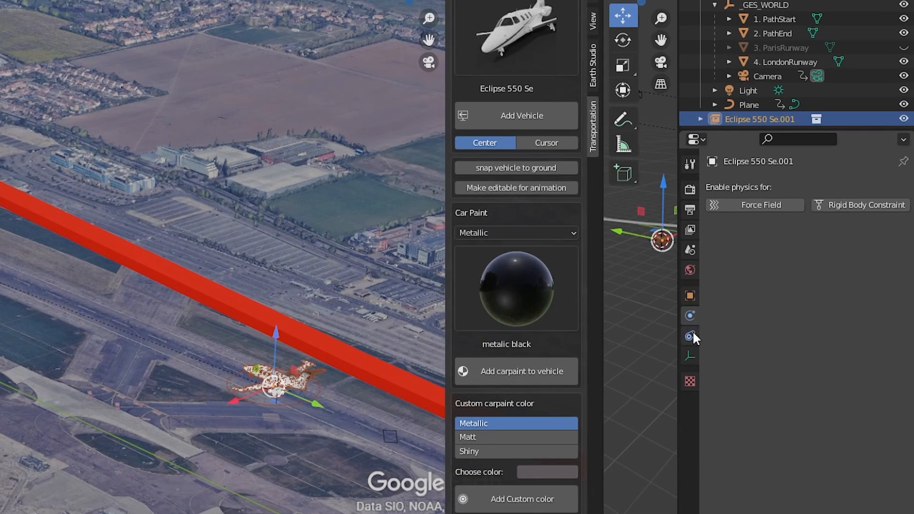
left_click(690, 335)
left_click(810, 186)
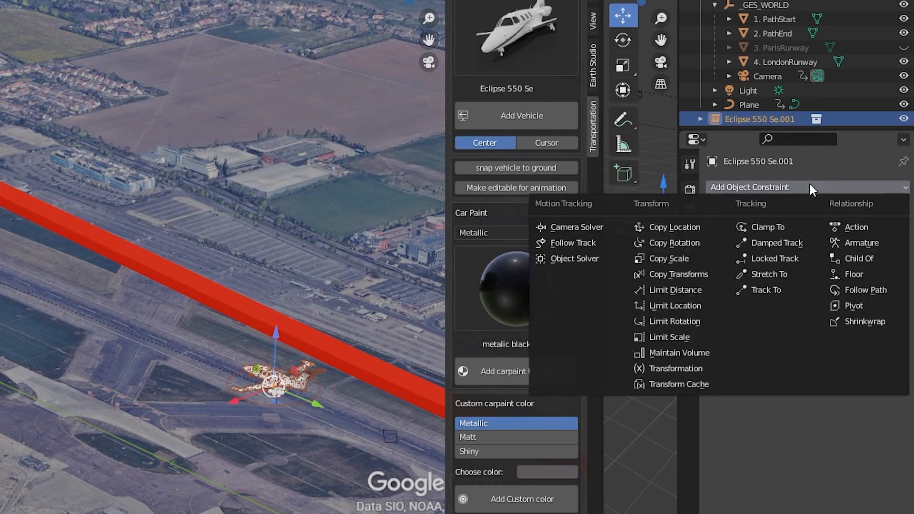
left_click(879, 290)
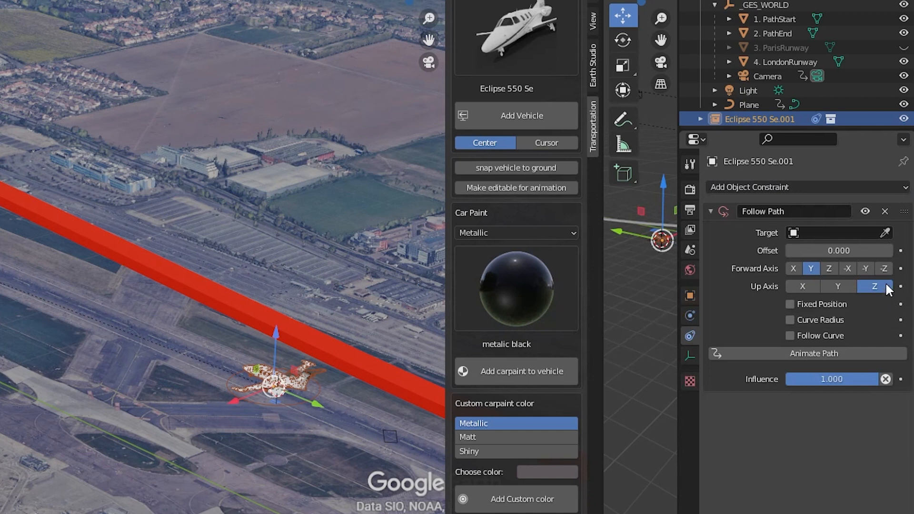
- Target the Follow Path constraint at RoutePath, with Follow Curve enabled and X as the up axis
left_click(884, 233)
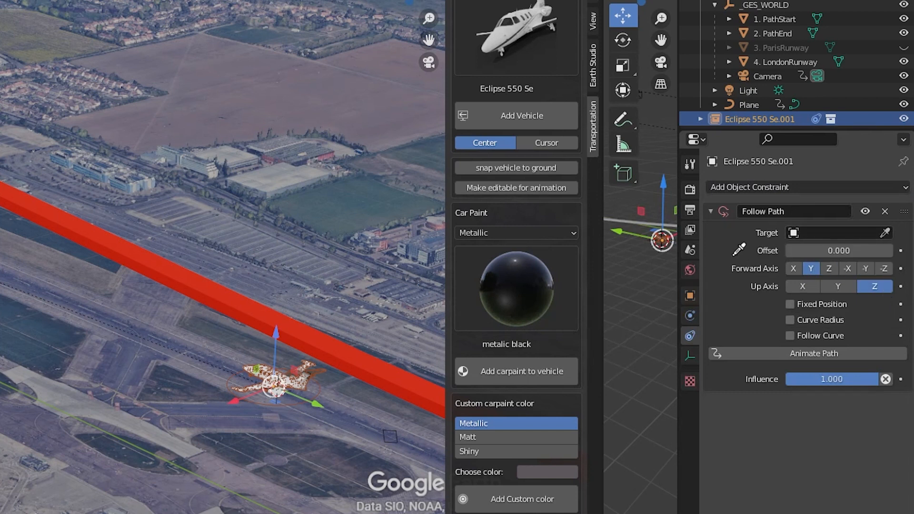
left_click(89, 230)
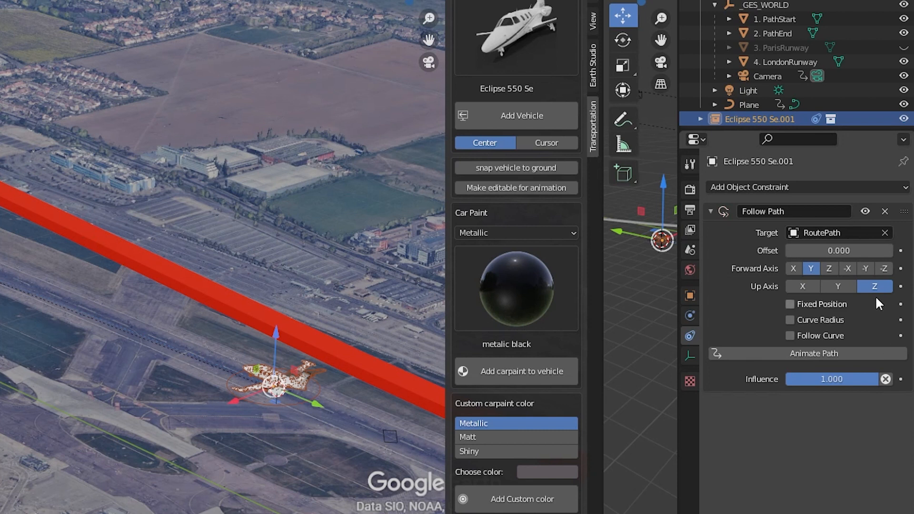
left_click(805, 286)
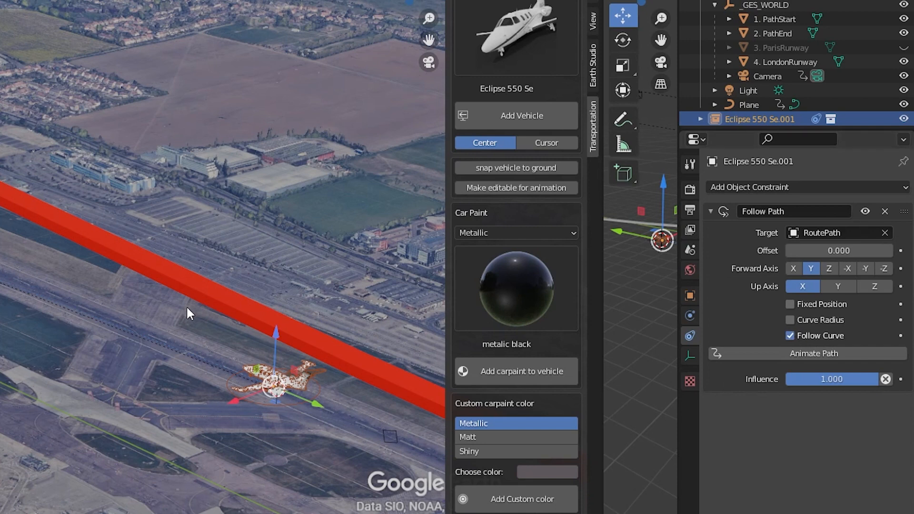
- Open RoutePath's Path Animation settings and test a change to its Evaluation Time
left_click(204, 297)
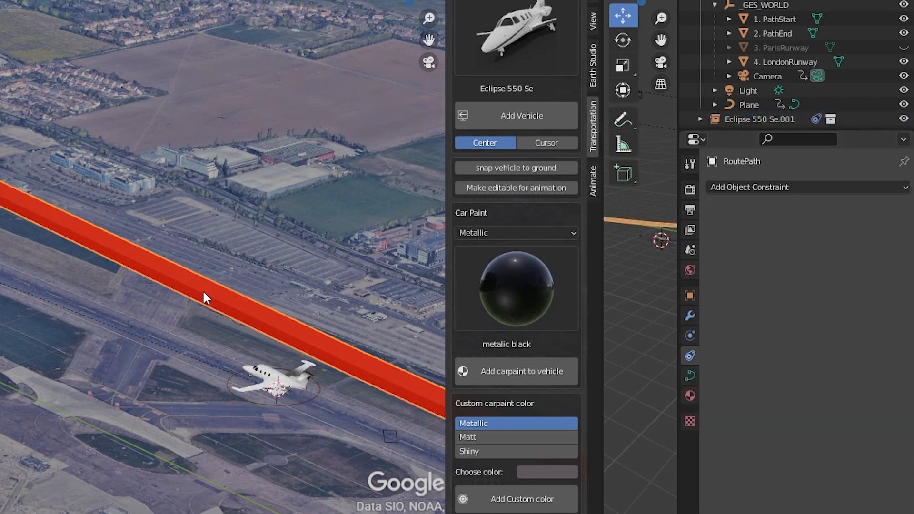
left_click(690, 376)
scroll(752, 416, "down", 10)
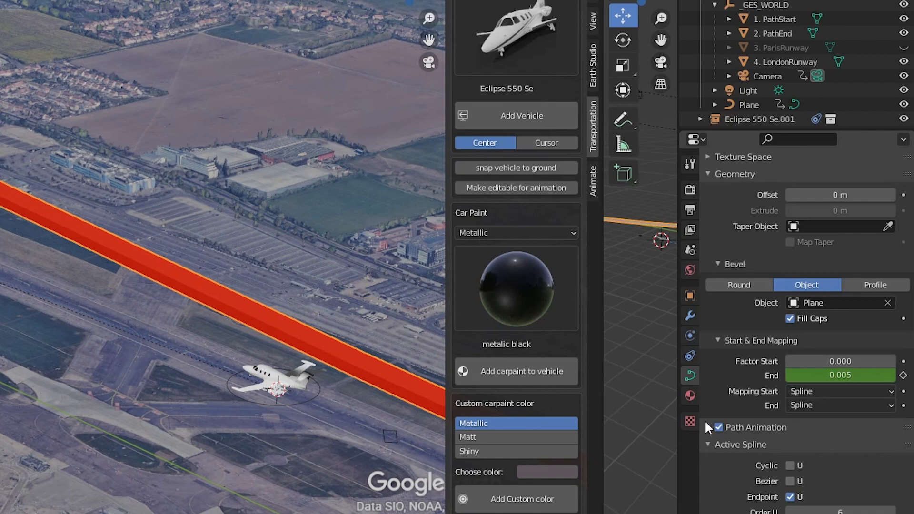
left_click(708, 427)
scroll(759, 447, "down", 2)
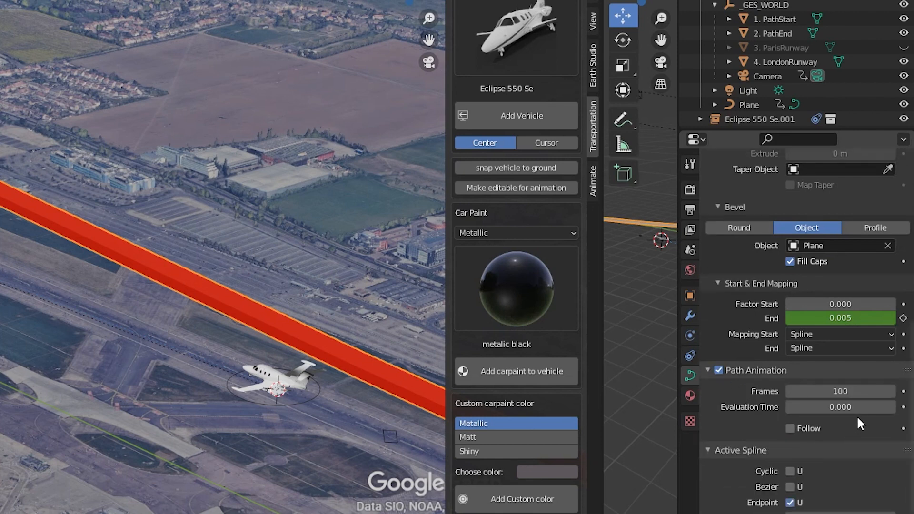
mouse_move(829, 407)
left_mouse_down()
mouse_move(846, 407)
mouse_move(828, 407)
left_mouse_up()
key("ctrl+z")
- Select the offset Eclipse aircraft and move it to the London start of the red route path
scroll(117, 308, "down", 5)
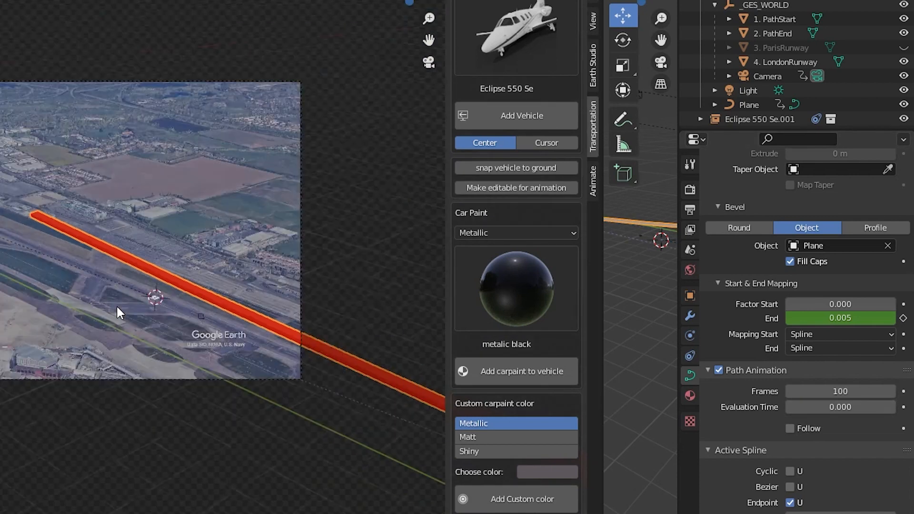
scroll(118, 309, "down", 3)
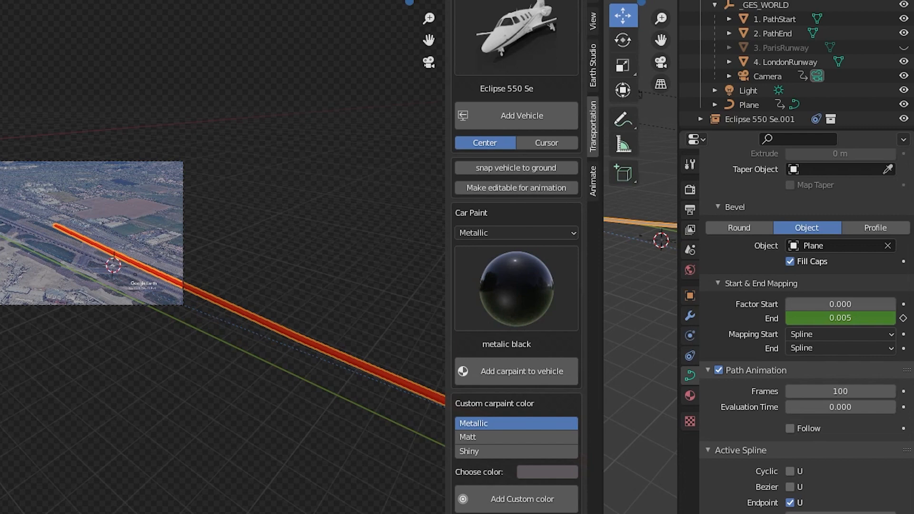
left_click_drag(1, 242, 1, 261)
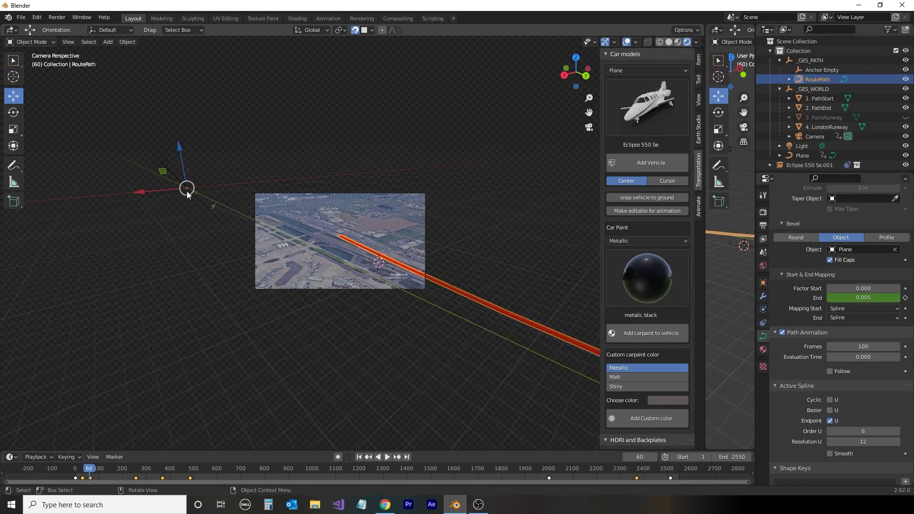
left_click(749, 119)
left_click_drag(226, 213, 358, 281)
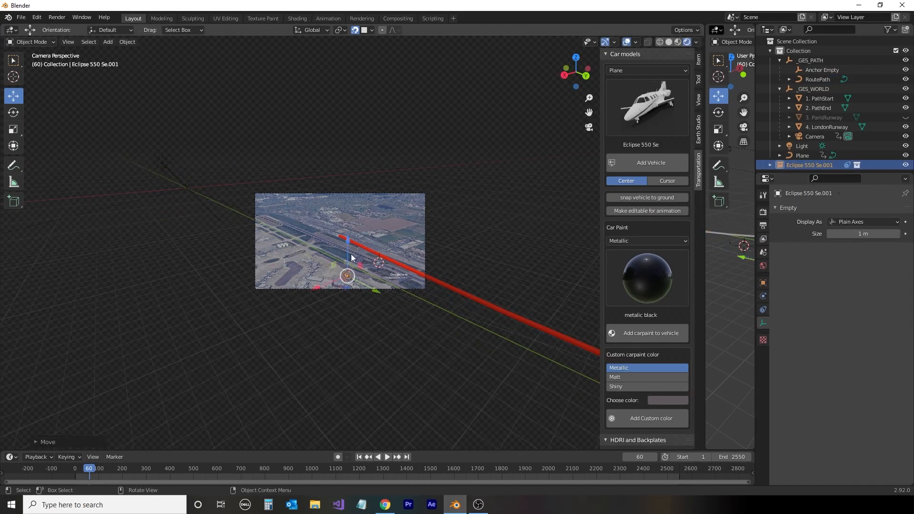
left_click_drag(348, 249, 283, 196)
- Refine the aircraft's position just above the start of the red path and rotate its nose along the route
scroll(356, 285, "up", 9)
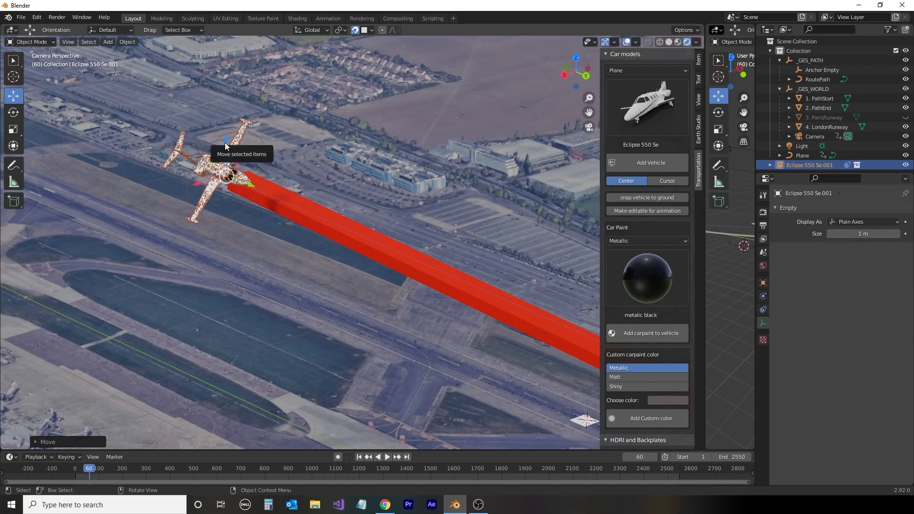
left_click_drag(225, 142, 327, 165)
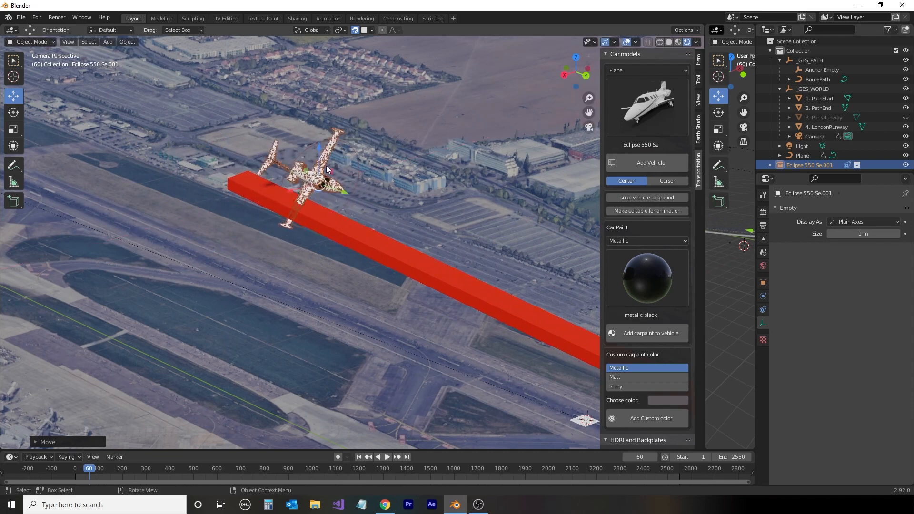
left_click_drag(344, 194, 215, 134)
left_click(13, 113)
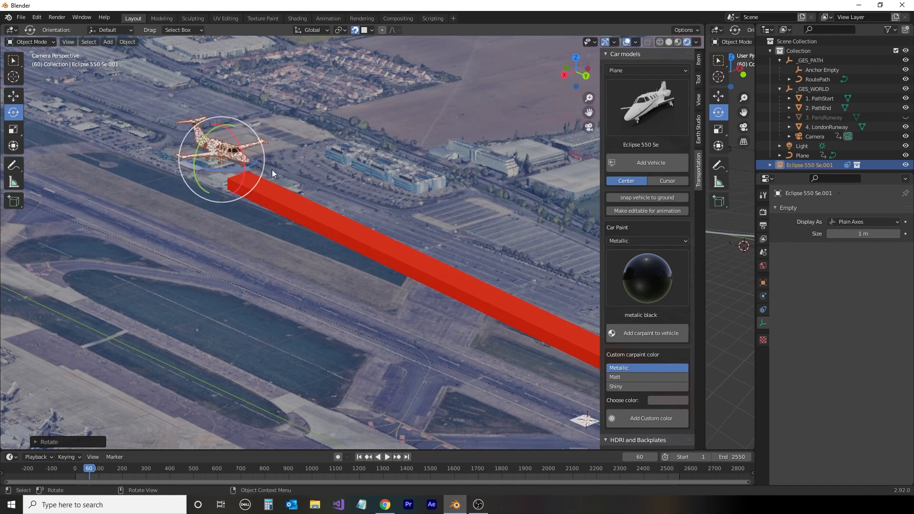
- Rotate the Eclipse 550 airplane so its nose points away from the red route, in line with the flight direction
left_click_drag(250, 164, 228, 168)
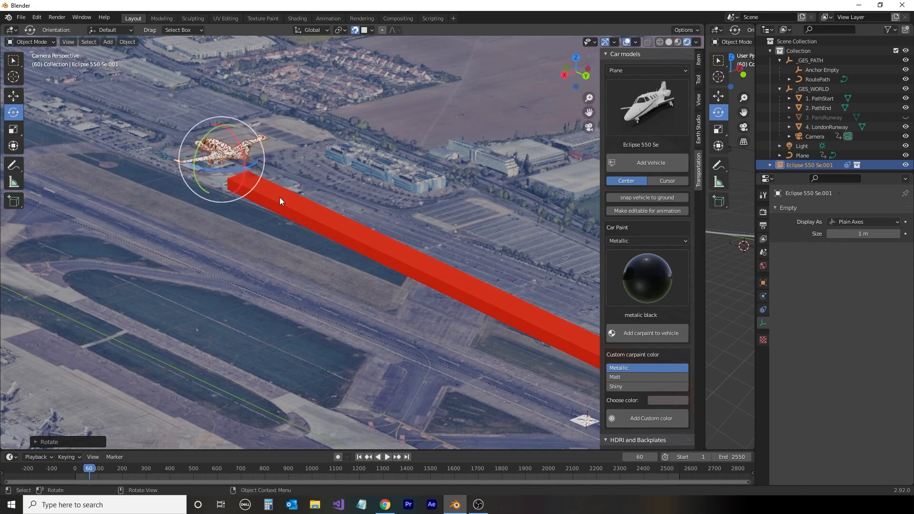
middle_click_drag(279, 198, 272, 245)
key("KP_Decimal")
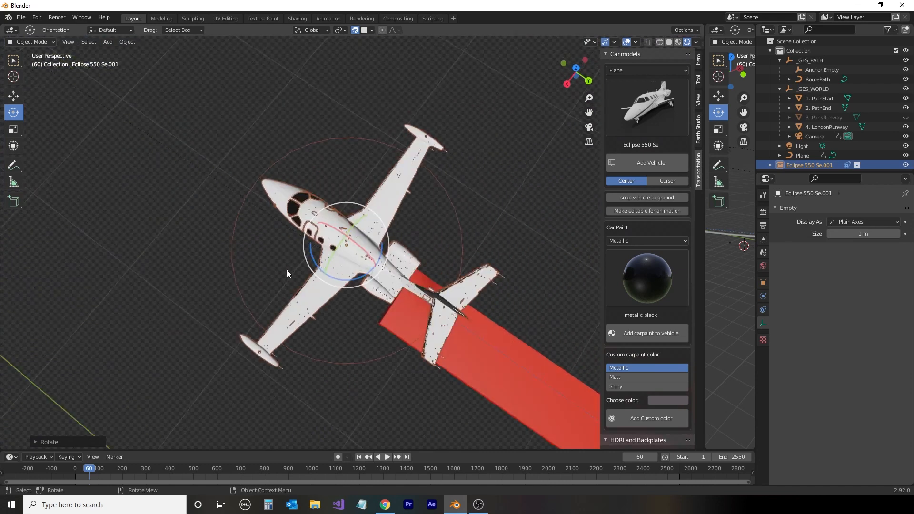
- Move the airplane forward and down so that it sits just ahead of the red route's leading end
left_click(14, 97)
left_click_drag(344, 265, 257, 237)
scroll(366, 318, "down", 2)
middle_click_drag(367, 319, 516, 225)
left_click_drag(372, 260, 368, 301)
middle_click_drag(369, 301, 332, 301)
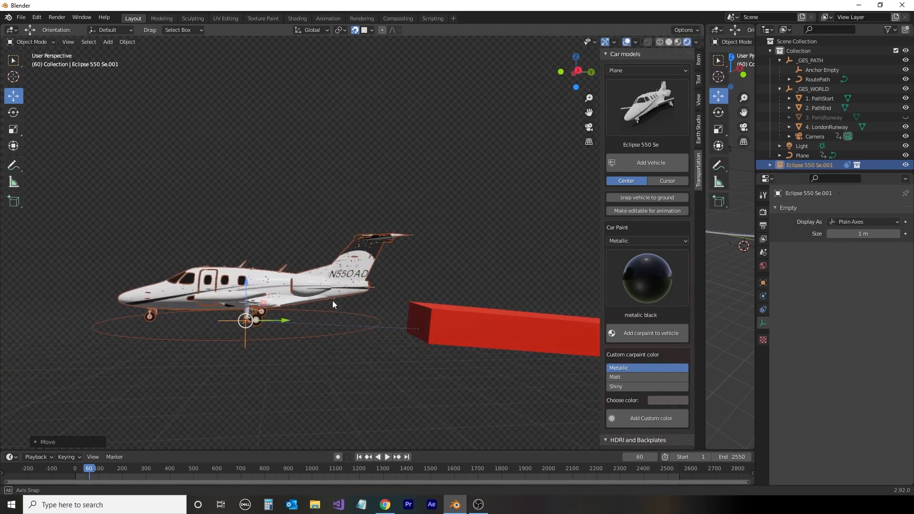
- Fine-tune the airplane's rotation to match the direction of the red route, and return to the camera view
left_click(14, 113)
left_click_drag(216, 301, 249, 291)
middle_click_drag(390, 329, 350, 350)
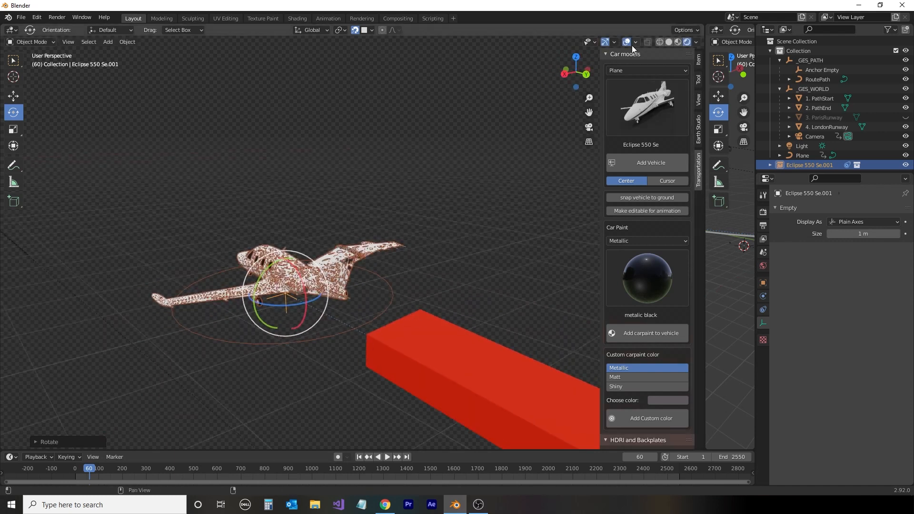
left_click(589, 128)
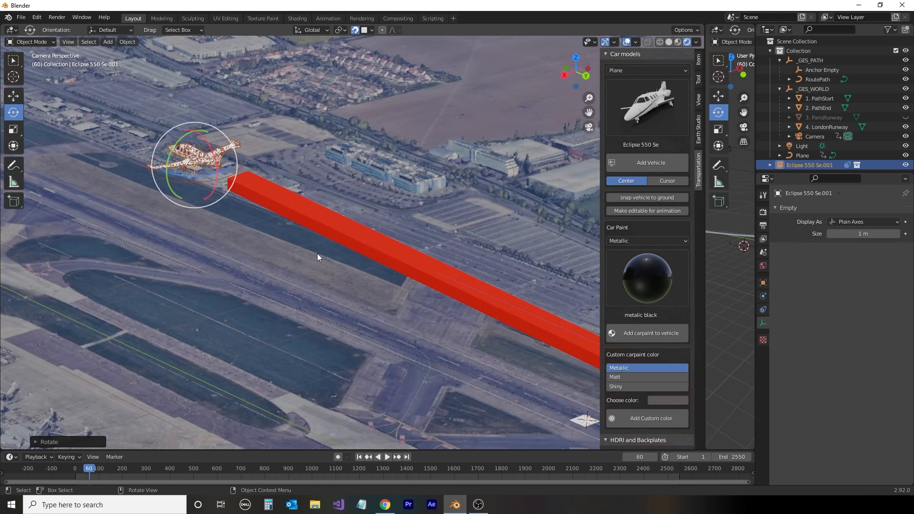
- Select the red route curve and set its path animation Evaluation Time to 0
left_click(305, 202)
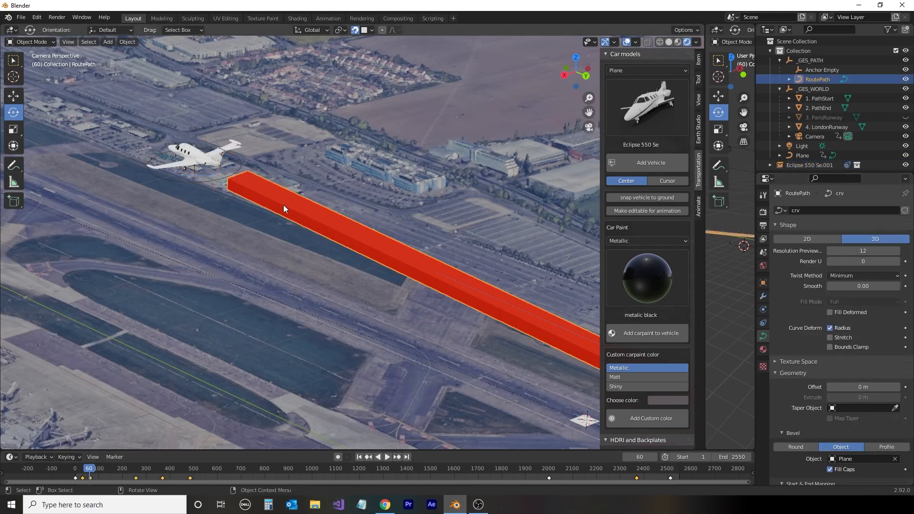
scroll(402, 378, "down", 4)
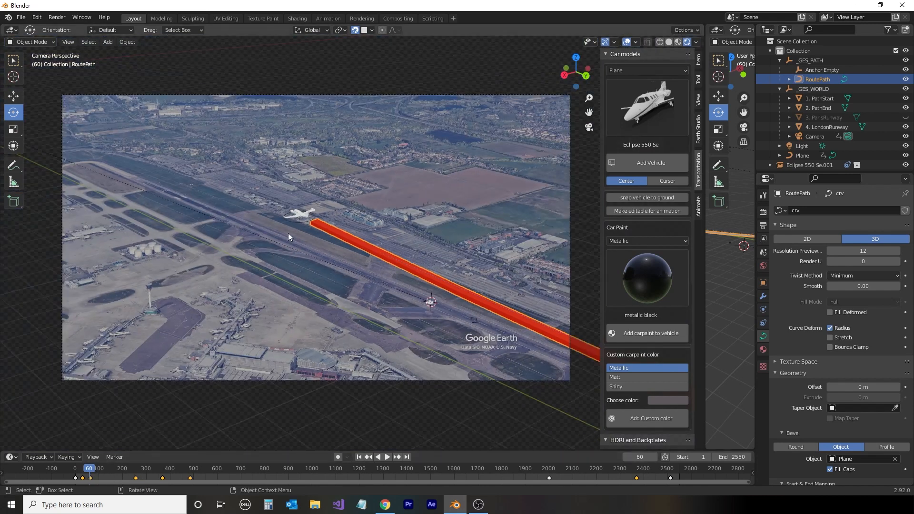
scroll(794, 376, "down", 8)
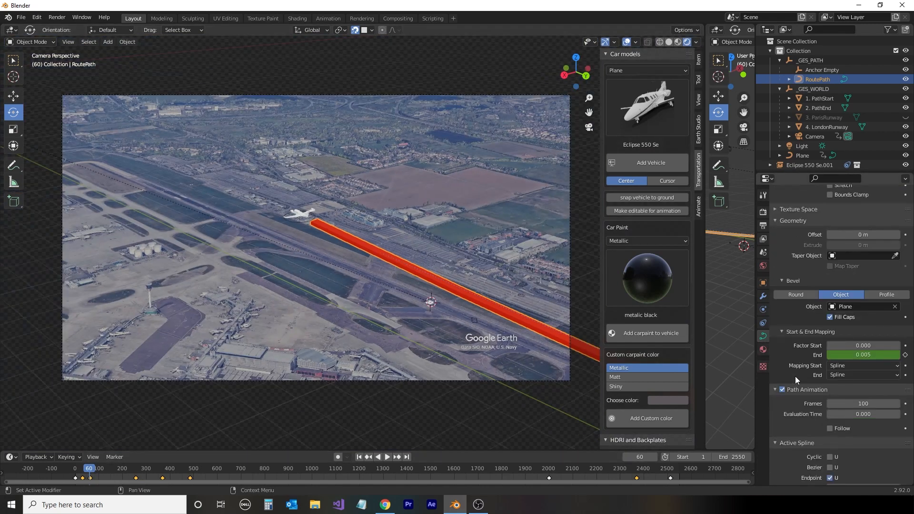
scroll(845, 379, "down", 5)
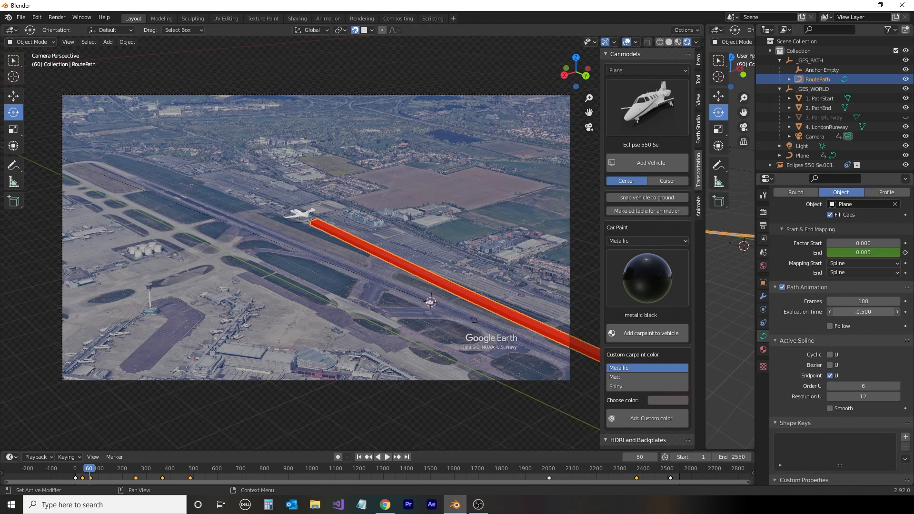
left_click(857, 313)
type("0")
key("Return")
- Return to frame 1 and set the Eclipse 550 Se.001 airplane's location to 0 m on X, Y and Z
left_click(360, 457)
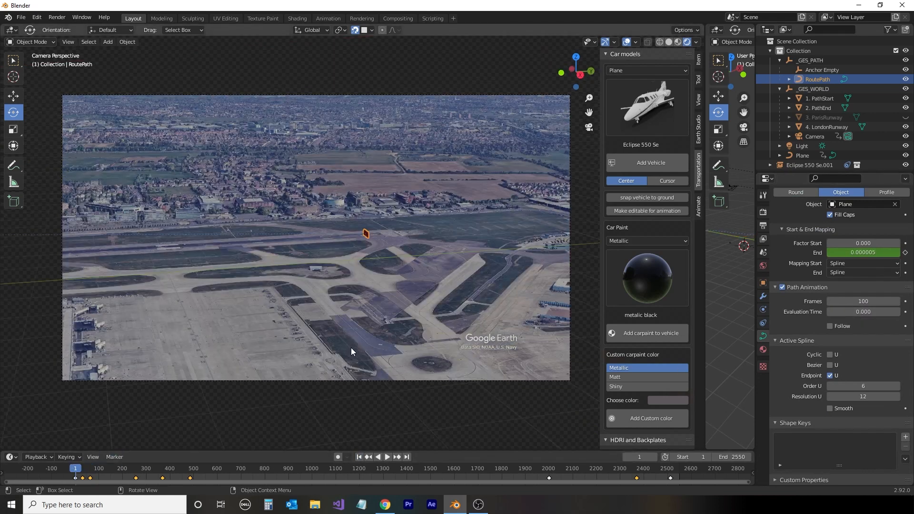
scroll(273, 306, "up", 2)
scroll(274, 309, "down", 5)
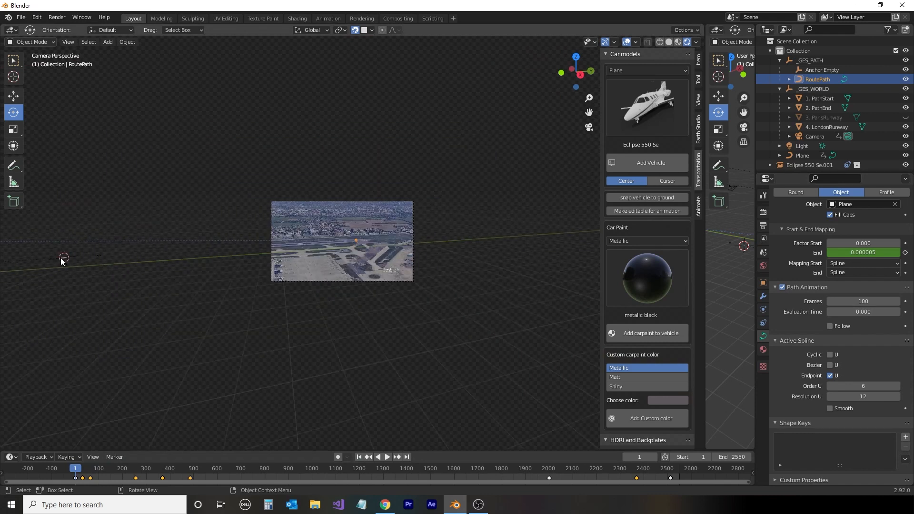
left_click(823, 166)
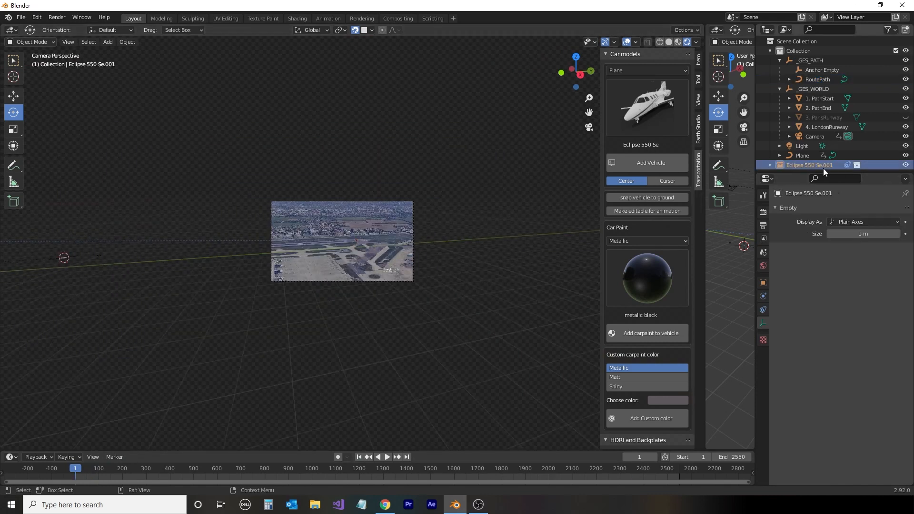
scroll(309, 286, "down", 1)
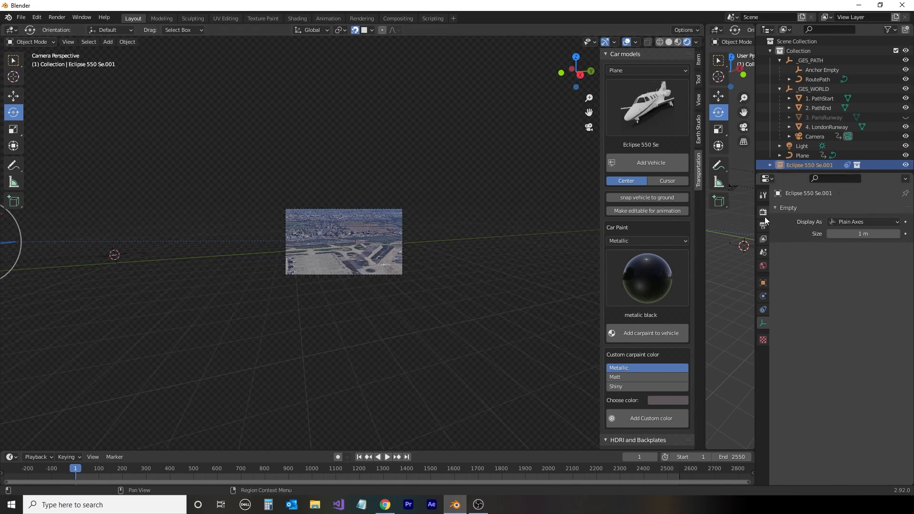
left_click(764, 282)
left_click(865, 239)
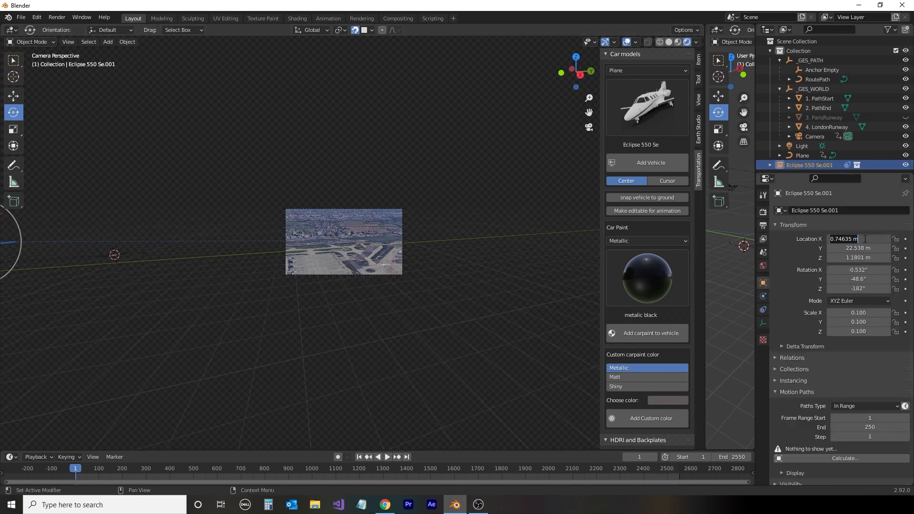
type("0")
key("Tab")
type("0")
key("Tab")
type("0")
key("Tab")
key("Return")
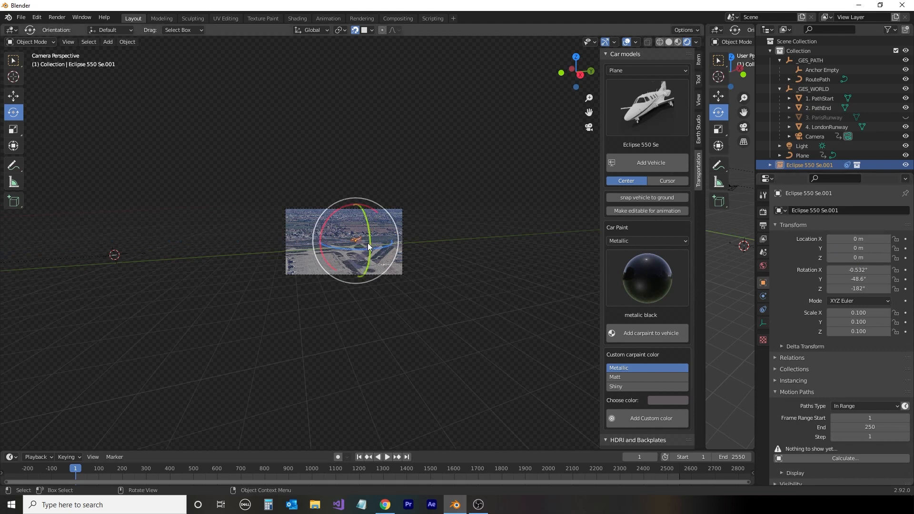
- Move the airplane slightly lower and forward of the route's tip, to about -0.047 m X, 0.66 m Y and -0.037 m Z
scroll(382, 249, "up", 7)
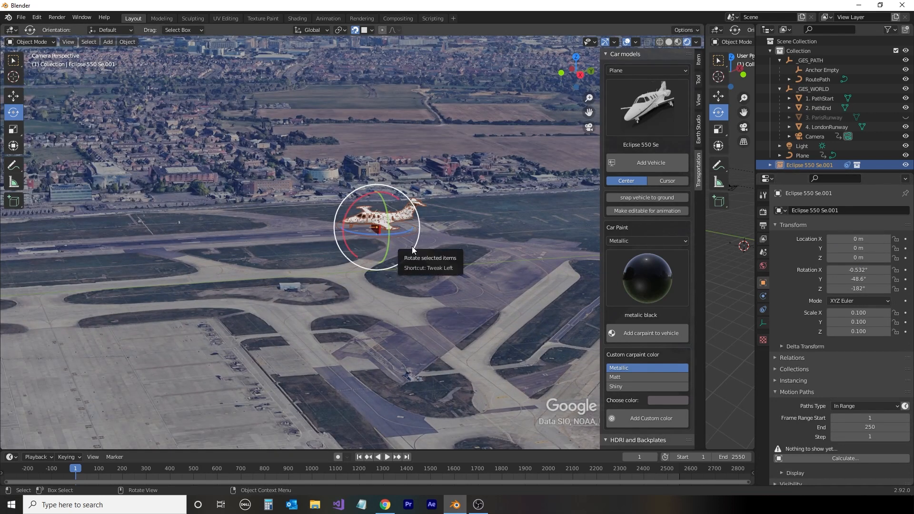
key("shift+space")
key("g")
left_click_drag(377, 193, 377, 193)
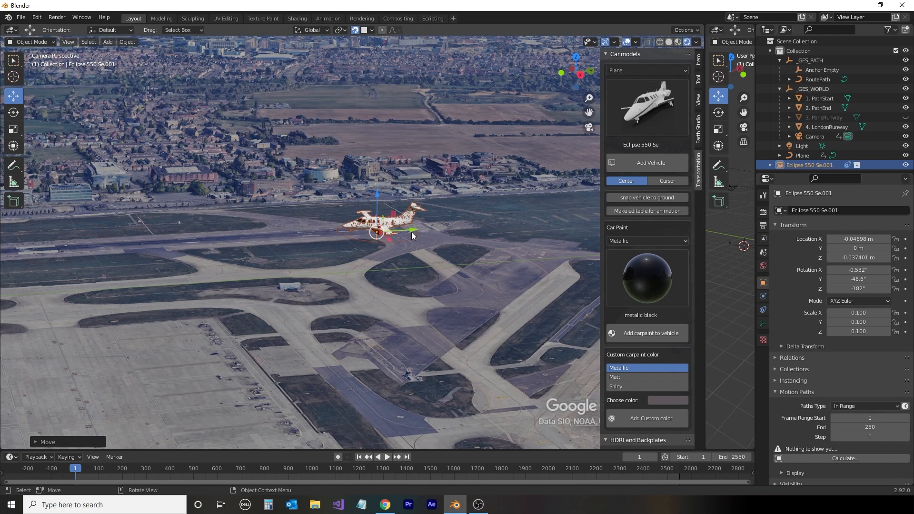
left_click_drag(412, 233, 358, 236)
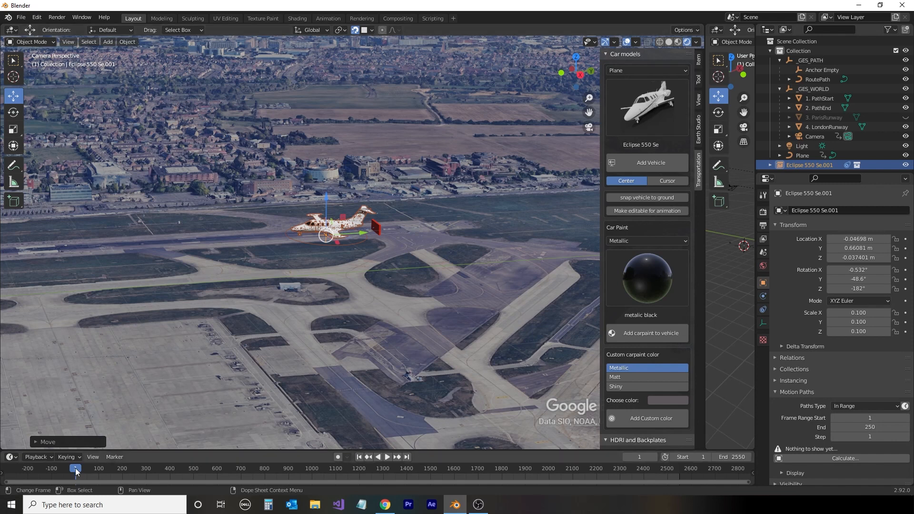
- Scrub to frame 16 and play the animation backwards to frame 2 to compare the airplane's motion with the route tip
left_click_drag(76, 472, 78, 471)
scroll(396, 243, "down", 2)
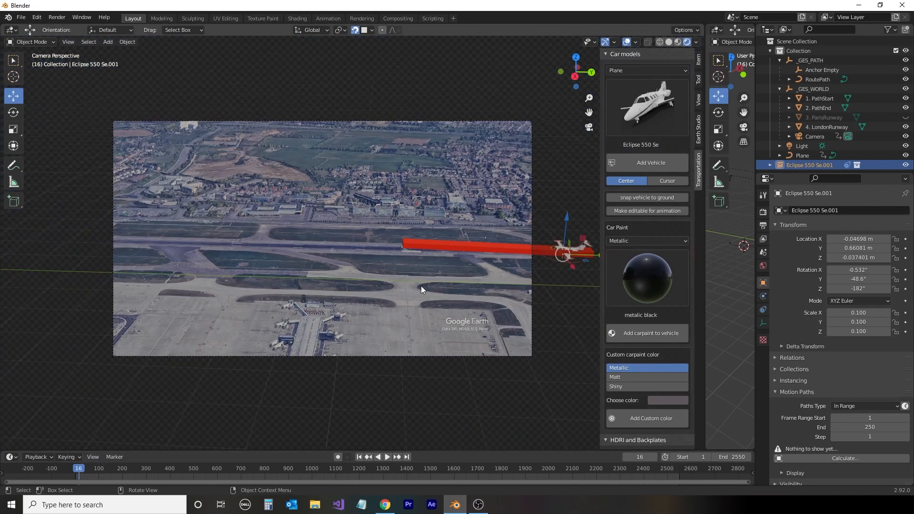
key("ctrl+shift+space")
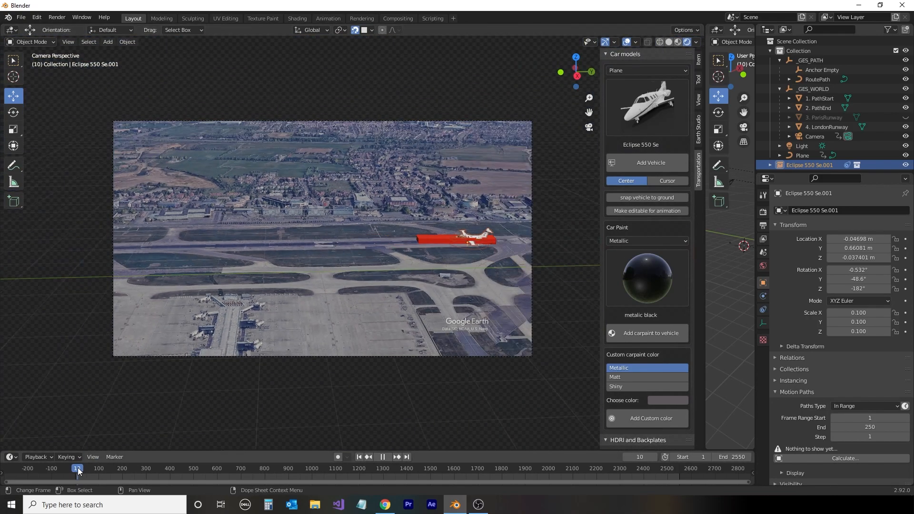
key("space")
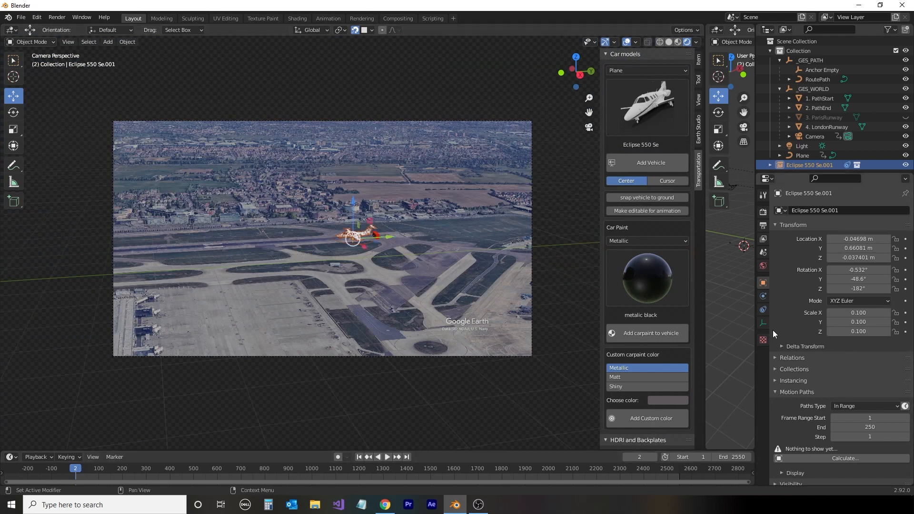
- Select the RoutePath curve and set its path animation Evaluation Time to -0.4
left_click(376, 237)
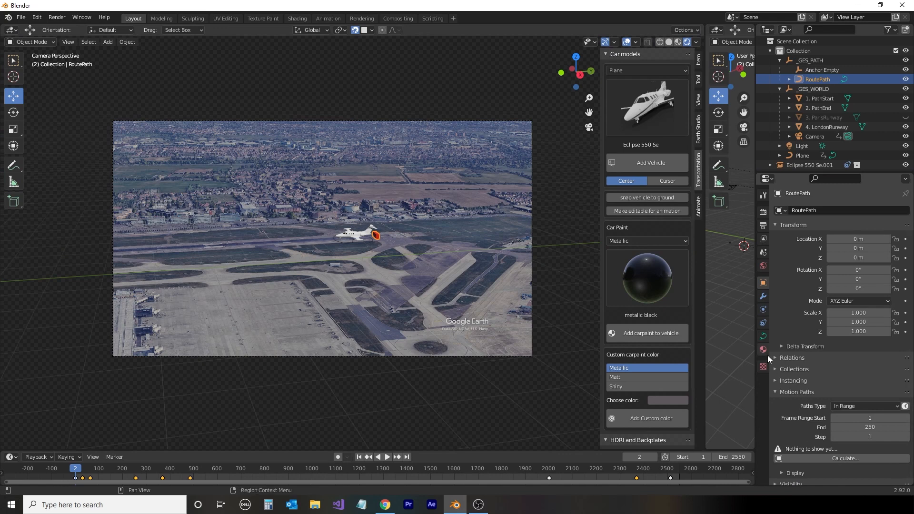
scroll(820, 364, "down", 2)
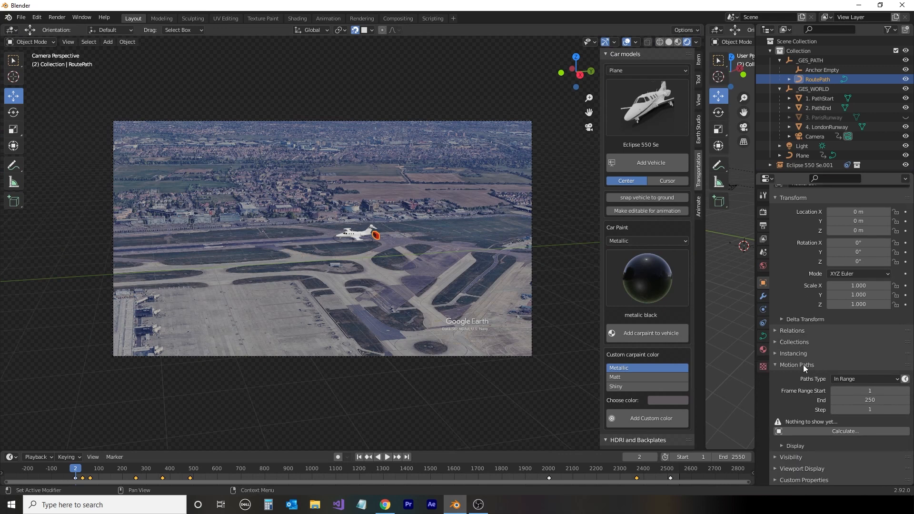
left_click(764, 337)
scroll(811, 396, "down", 10)
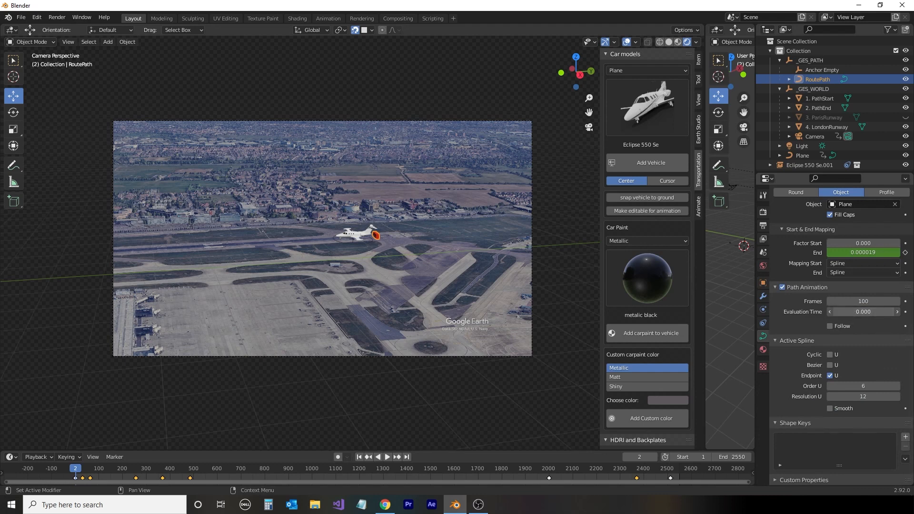
mouse_move(863, 311)
left_mouse_down()
mouse_move(871, 312)
mouse_move(848, 312)
left_mouse_up()
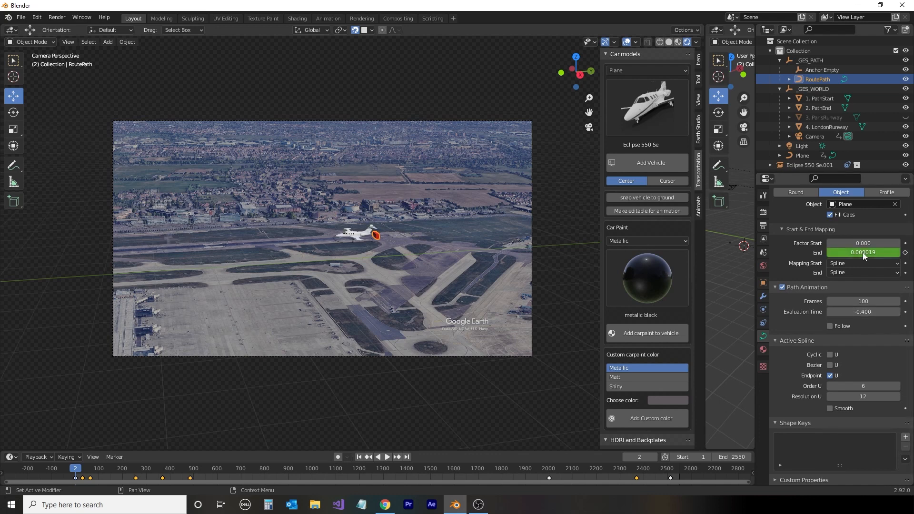
left_click(857, 312)
type("-0.4")
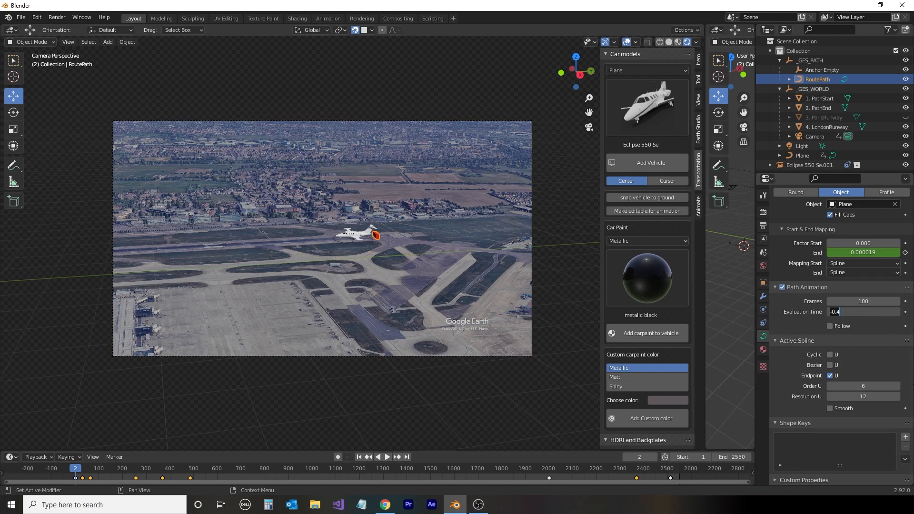
key("BackSpace")
key("BackSpace")
key("BackSpace")
key("BackSpace")
type("#")
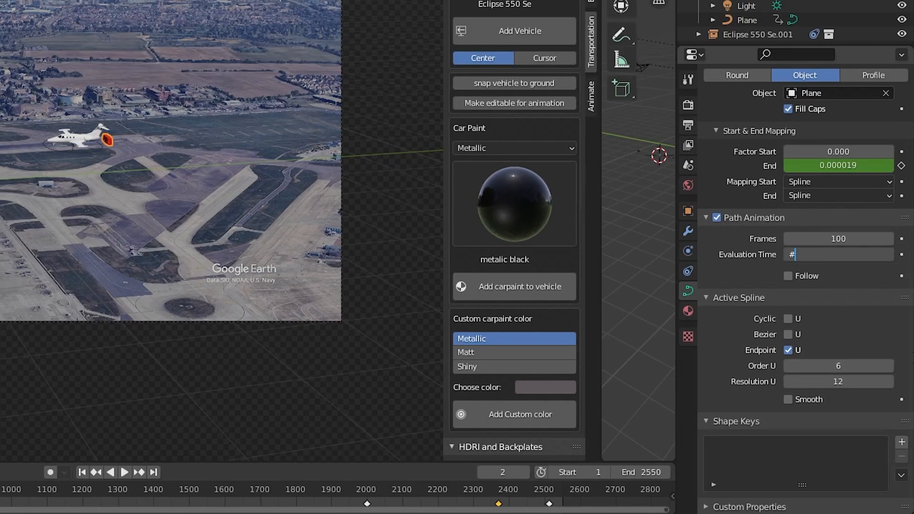
key("BackSpace")
key("Escape")
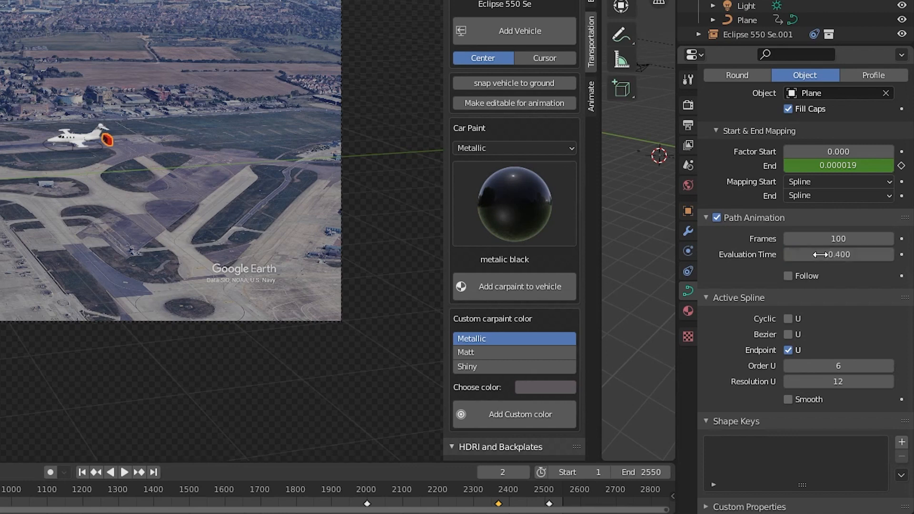
right_click(819, 254)
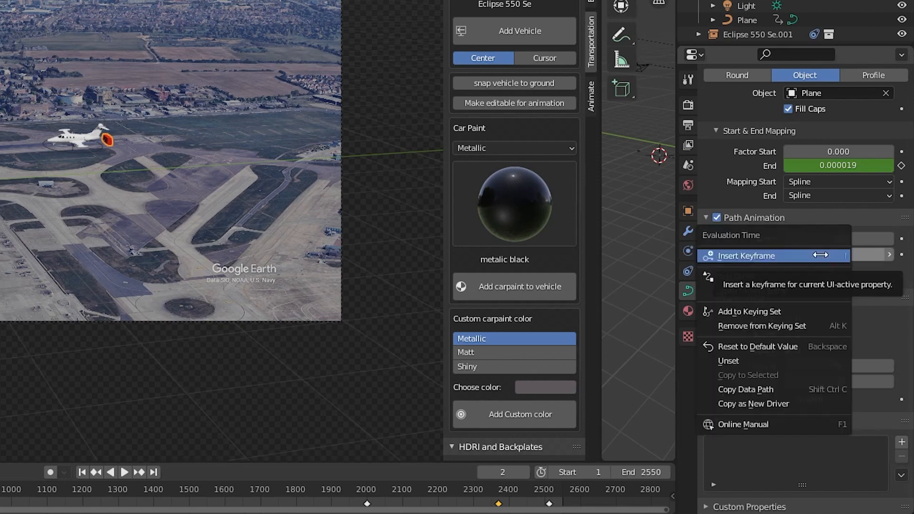
left_click(860, 255)
left_click(860, 255)
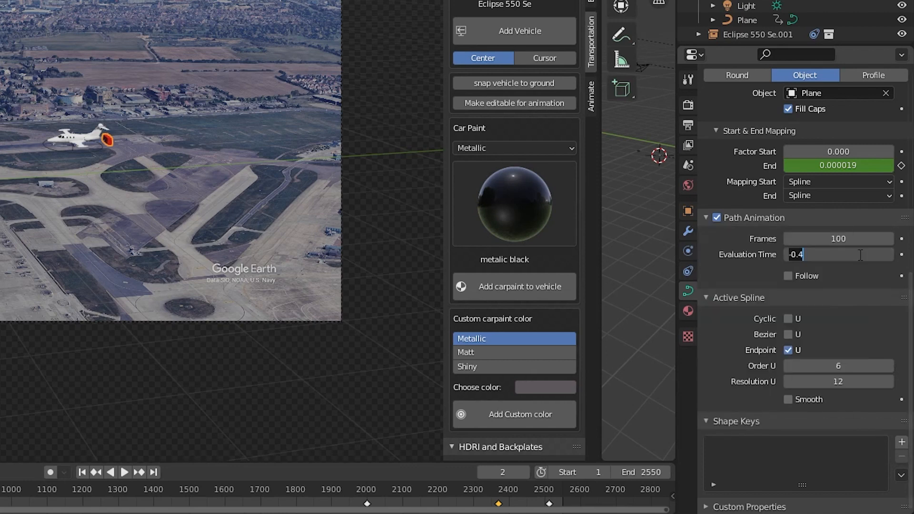
key("Return")
- Add a driver to the route's Evaluation Time and, in the Drivers Editor, pick RoutePath as its variable's object
right_click(859, 255)
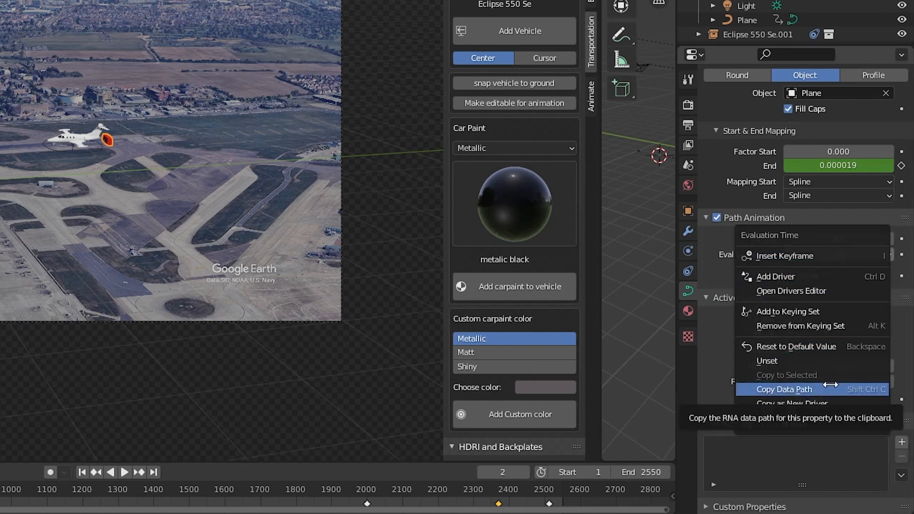
left_click(786, 281)
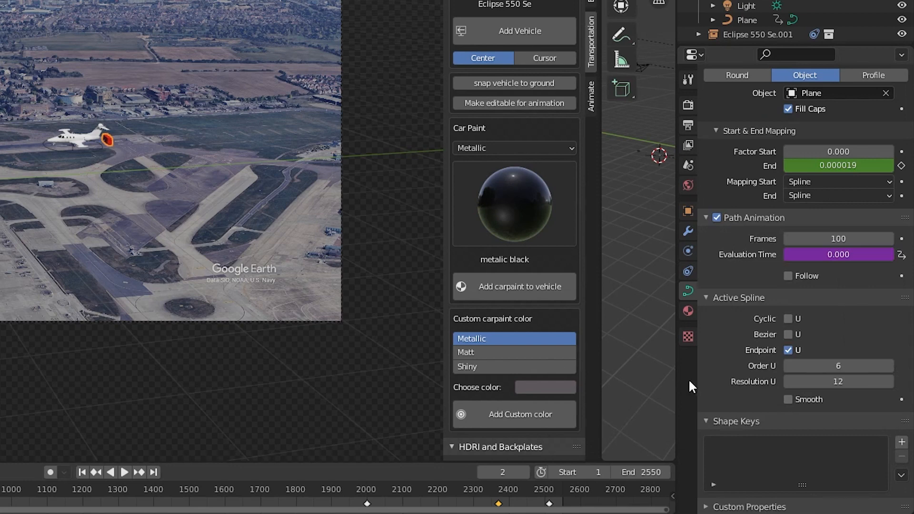
right_click(830, 255)
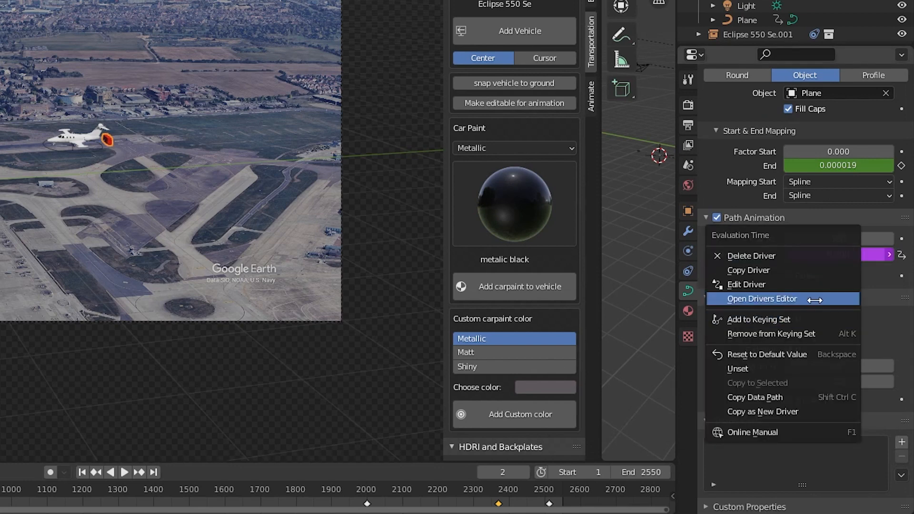
left_click(815, 299)
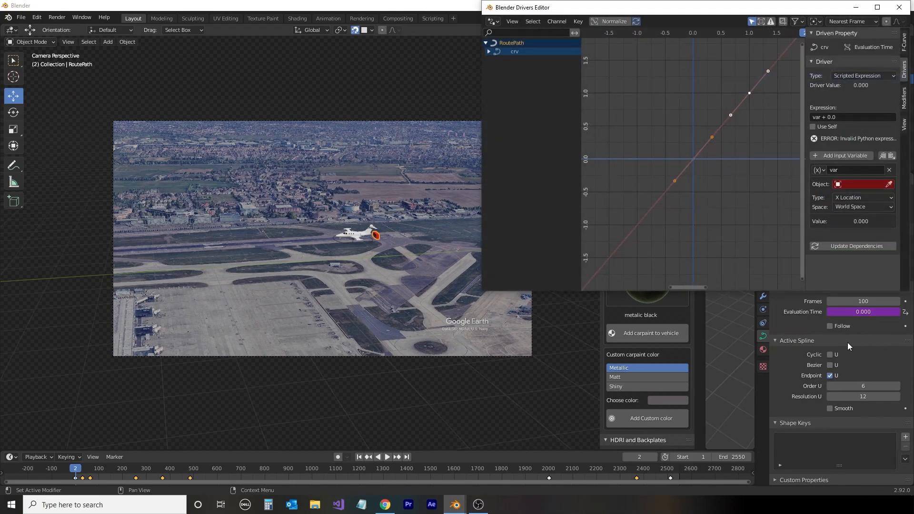
left_click(884, 184)
left_click(384, 231)
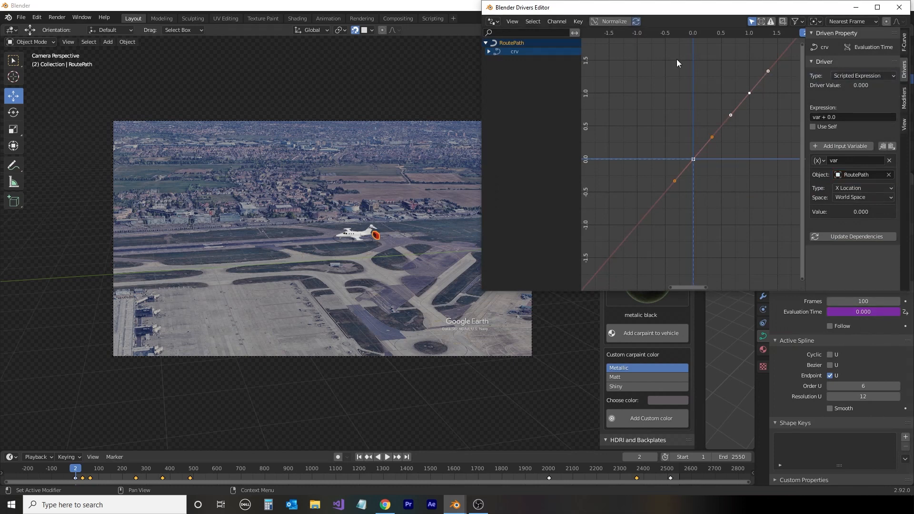
- Add another input variable to the Evaluation Time driver and set its property source to the curve data-block crv
left_click_drag(557, 9, 241, 126)
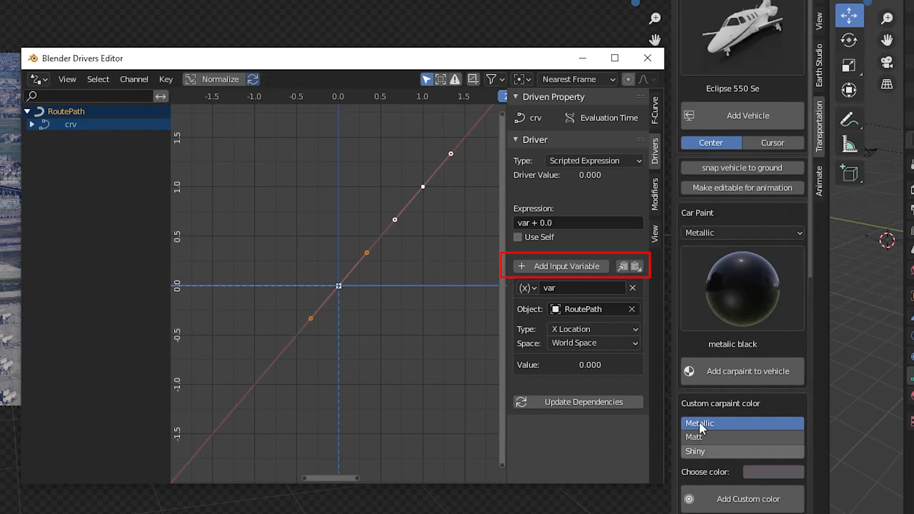
left_click(570, 267)
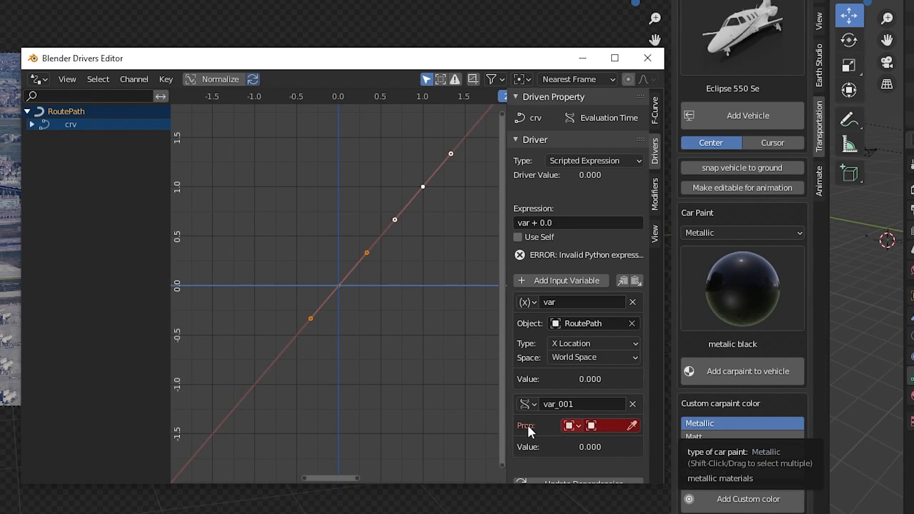
left_click(571, 425)
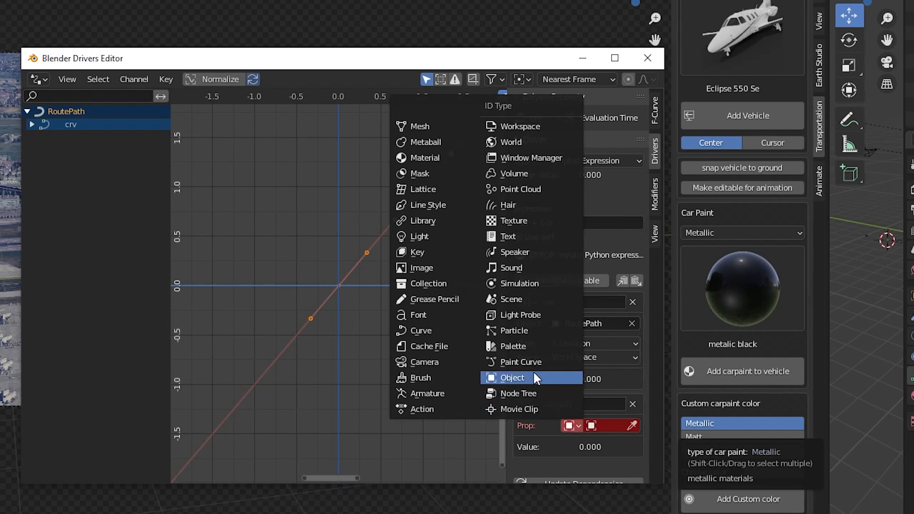
left_click(433, 328)
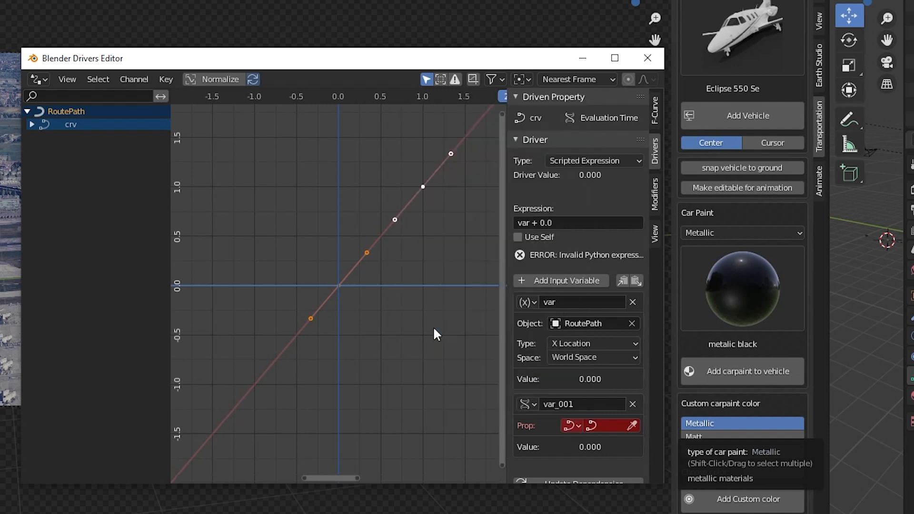
left_click(631, 424)
left_click(613, 425)
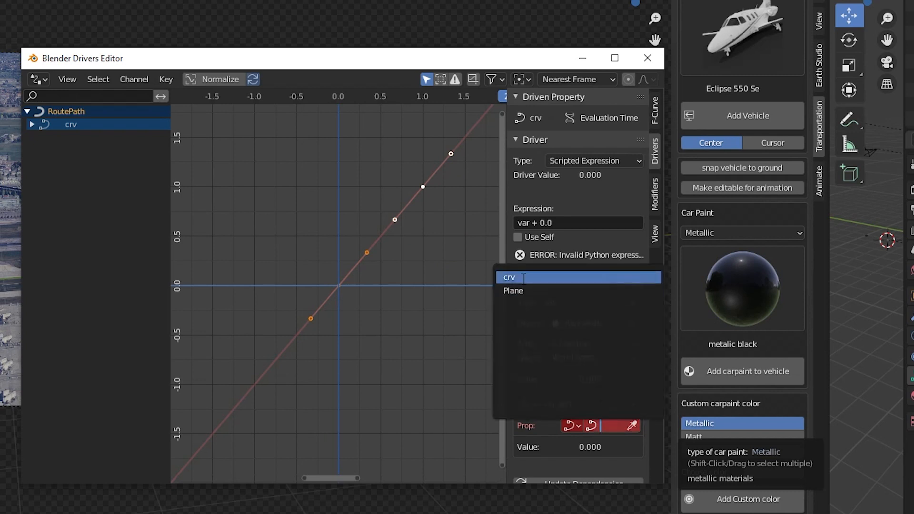
left_click(523, 278)
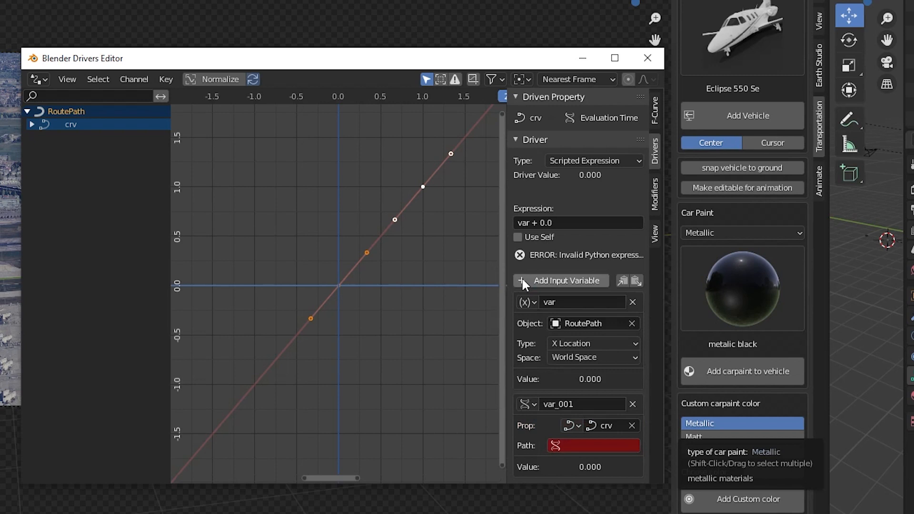
- Copy the data path of the route's bevel End factor and paste it as var_001's path, bevel_factor_end
left_click(589, 447)
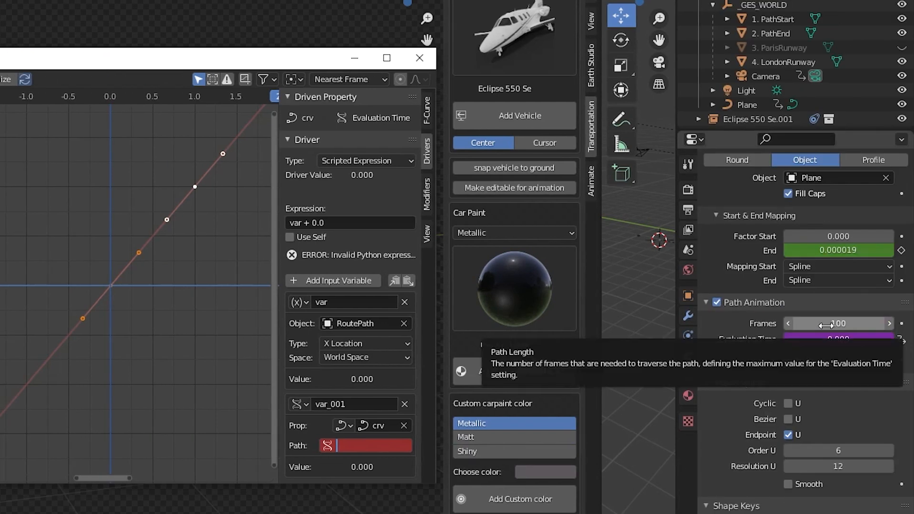
right_click(823, 251)
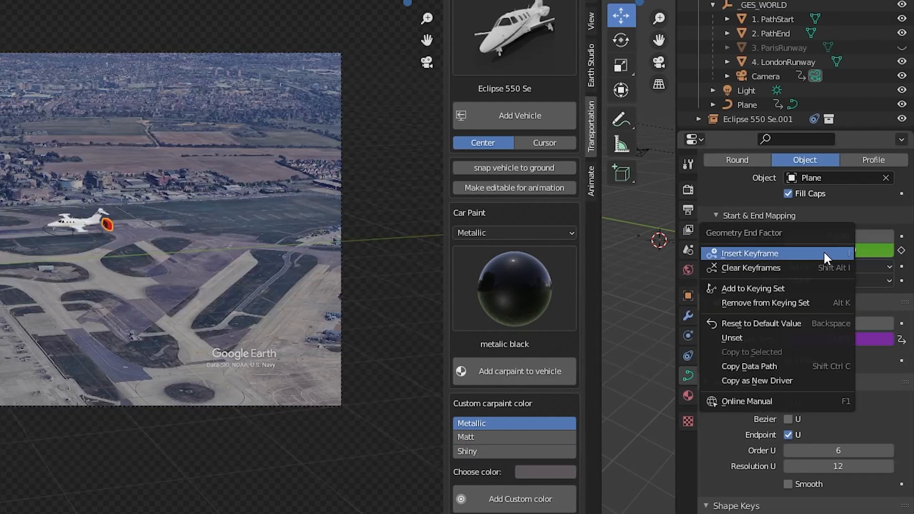
left_click(808, 367)
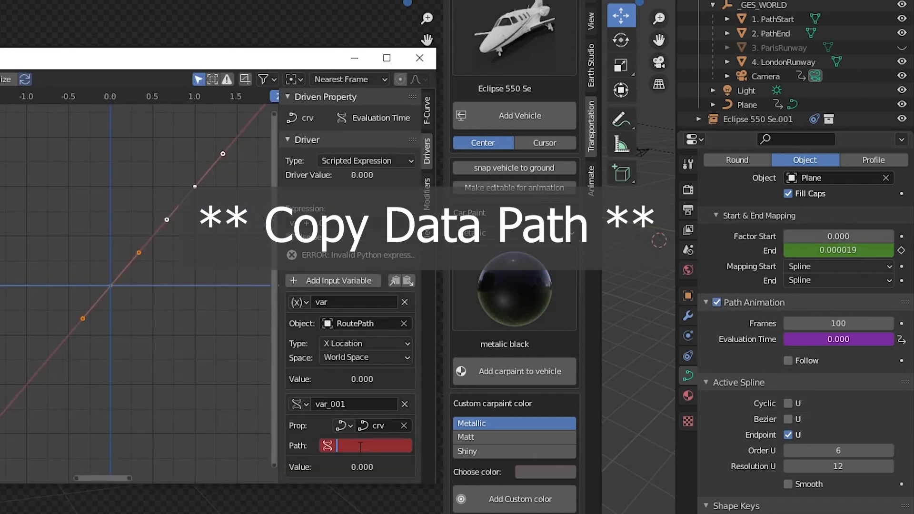
type("bevel_factor_end")
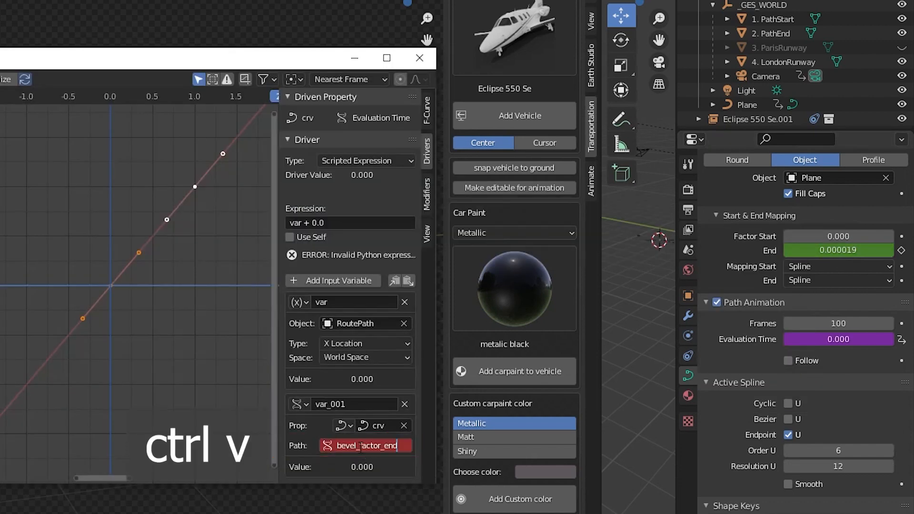
key("Return")
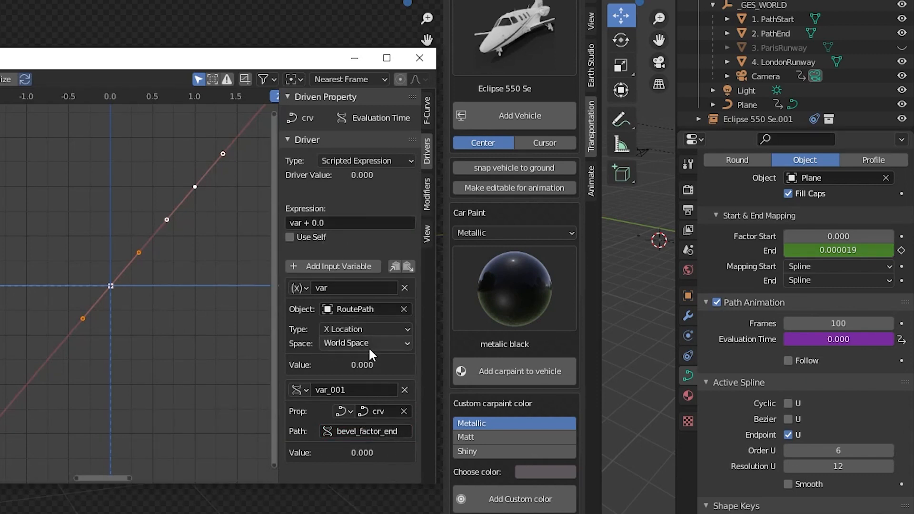
- Delete the original variable var from the driver and allow Python script execution
left_click_drag(260, 58, 537, 12)
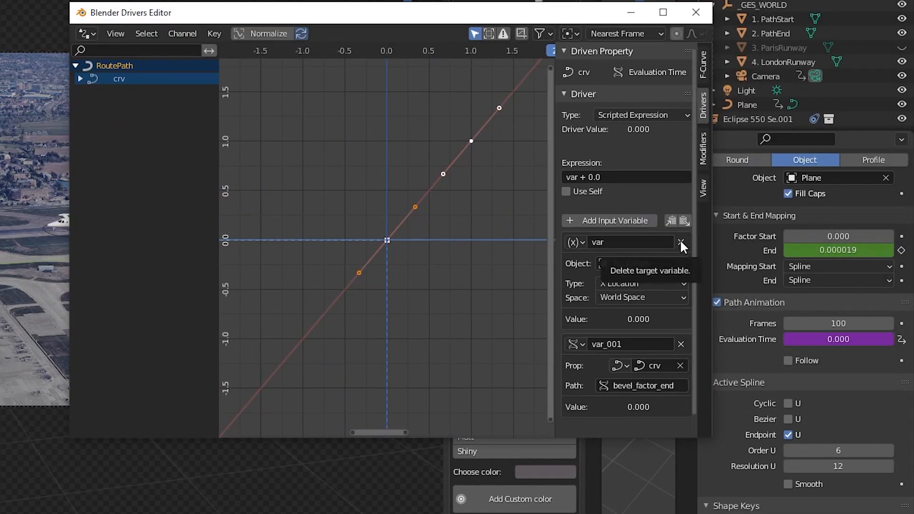
left_click(681, 242)
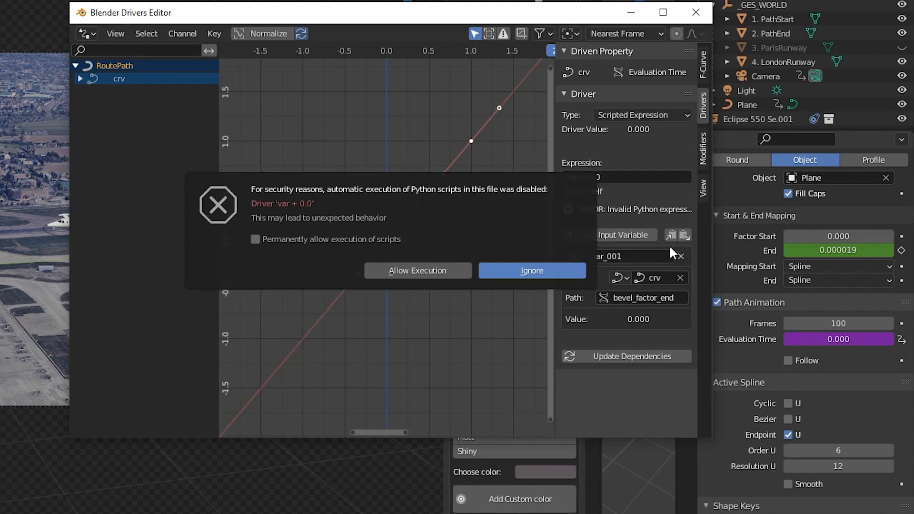
left_click(426, 270)
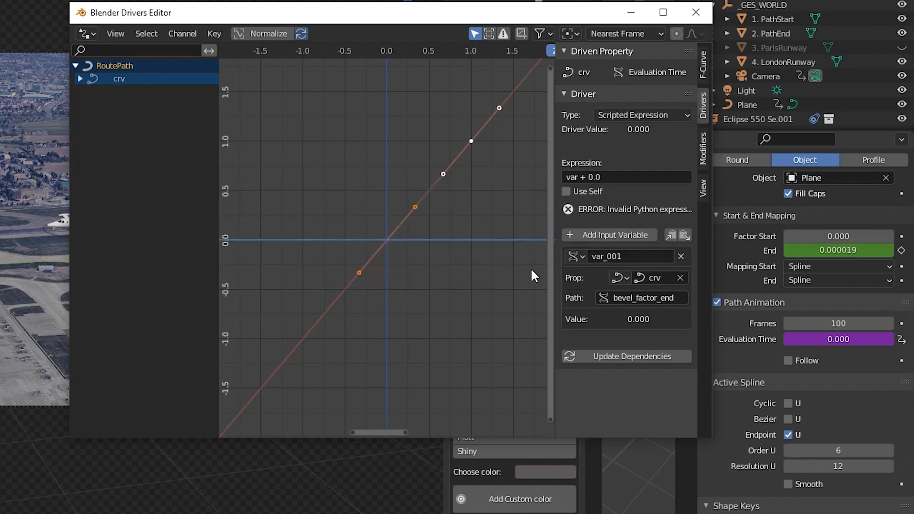
- Change the variable name in the driver expression so it reads var_001 + 0.0
left_click(581, 177)
left_click(579, 178)
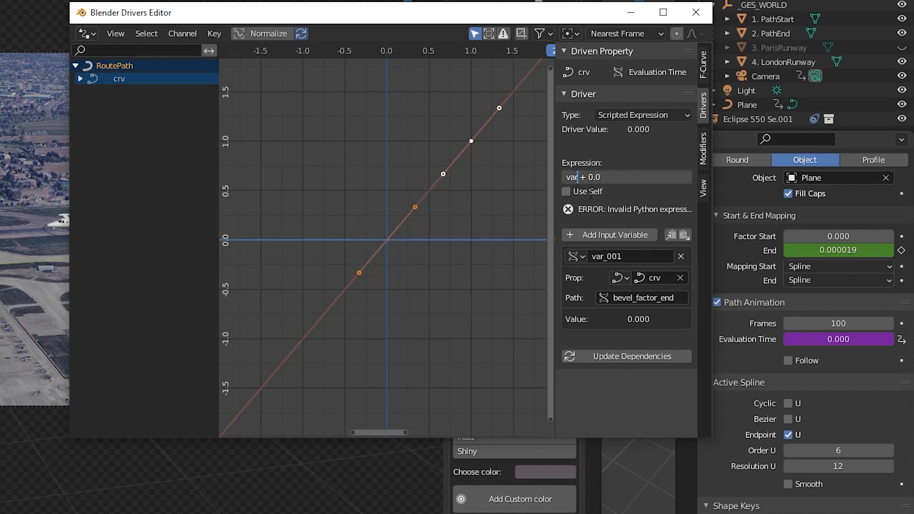
type("_001")
key("Return")
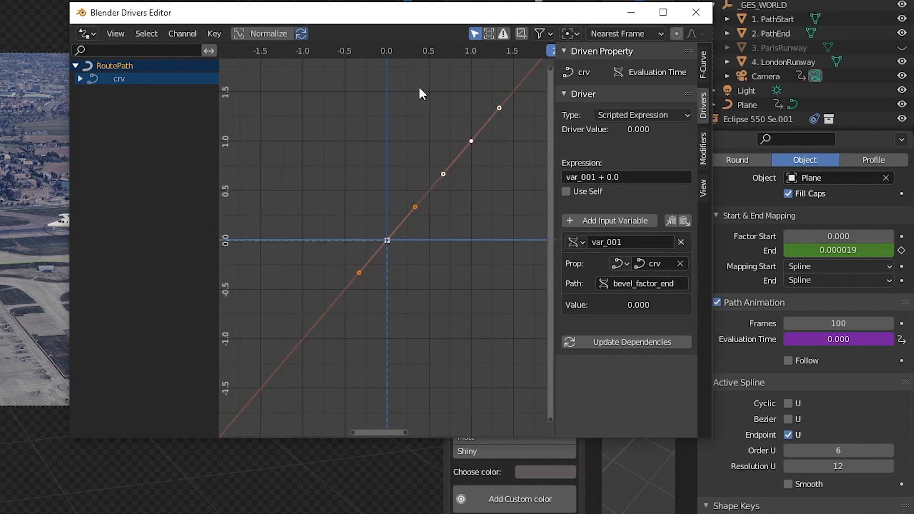
- Set the driver expression to var_001 * 100 and update the driver's dependencies
left_click_drag(406, 19, 479, 118)
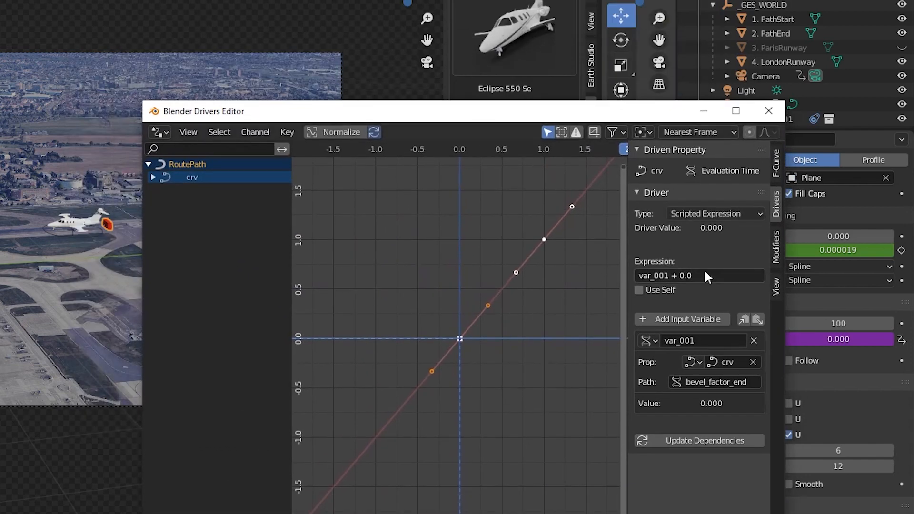
left_click(681, 278)
left_click_drag(675, 277, 704, 275)
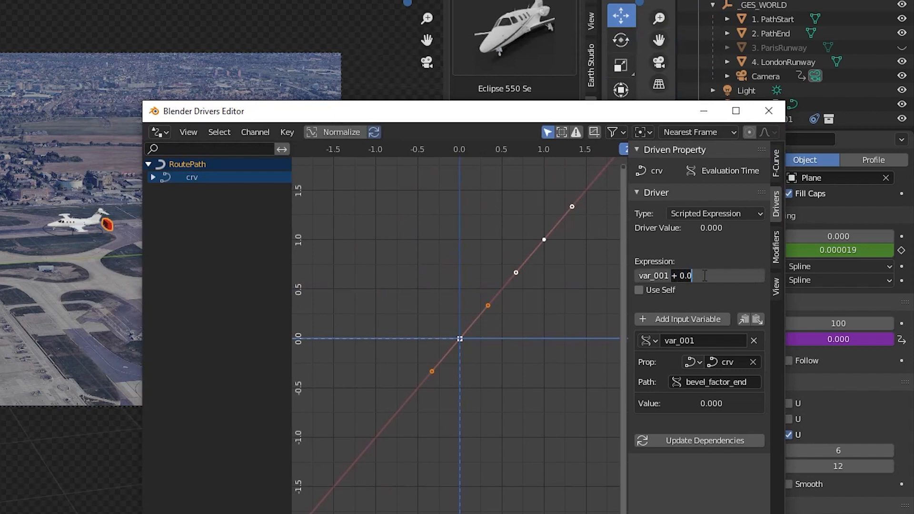
type("* 100")
key("Return")
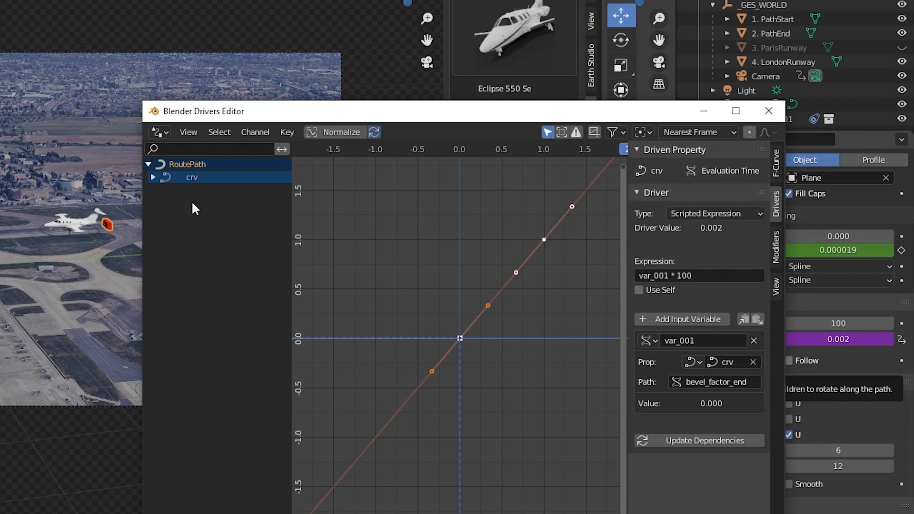
left_click(684, 437)
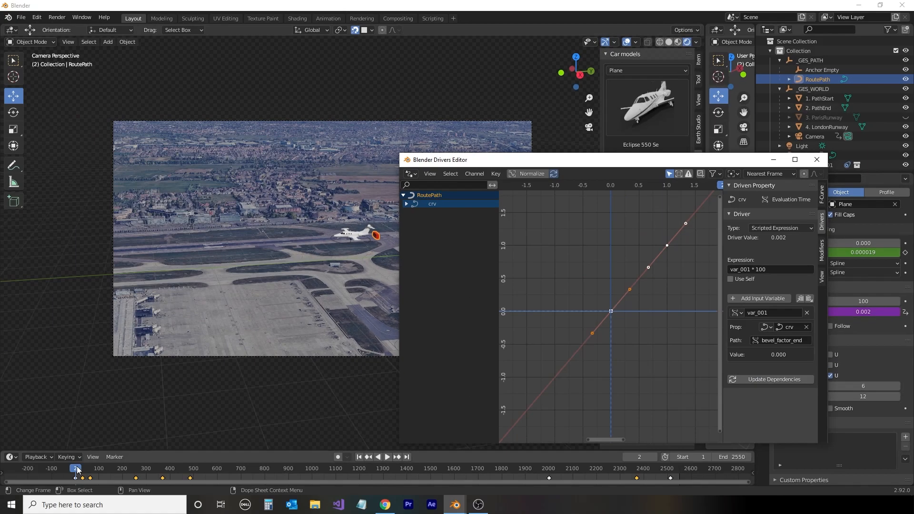
- Scrub to frame 2418 and replay the end of the flight from about frame 2404 to check the airplane against the route tip
left_click_drag(77, 470, 647, 485)
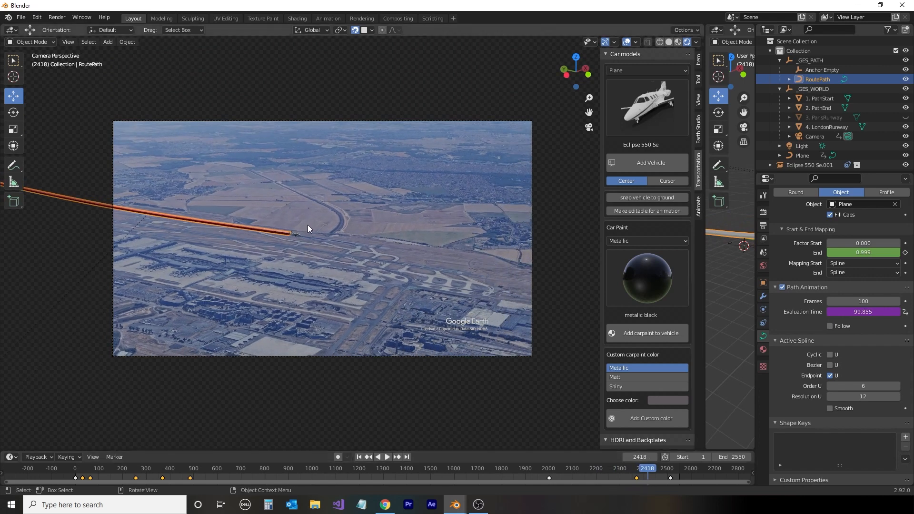
scroll(307, 229, "up", 4)
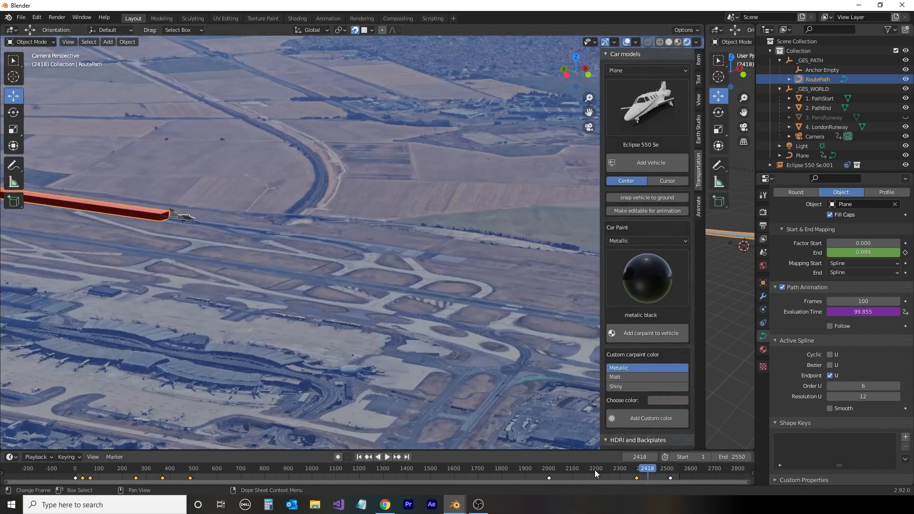
key("space")
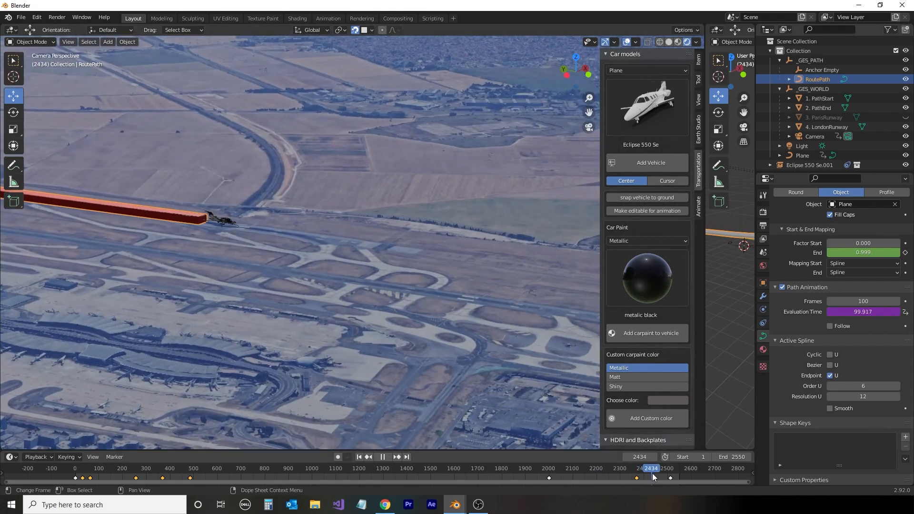
left_click_drag(654, 477, 646, 478)
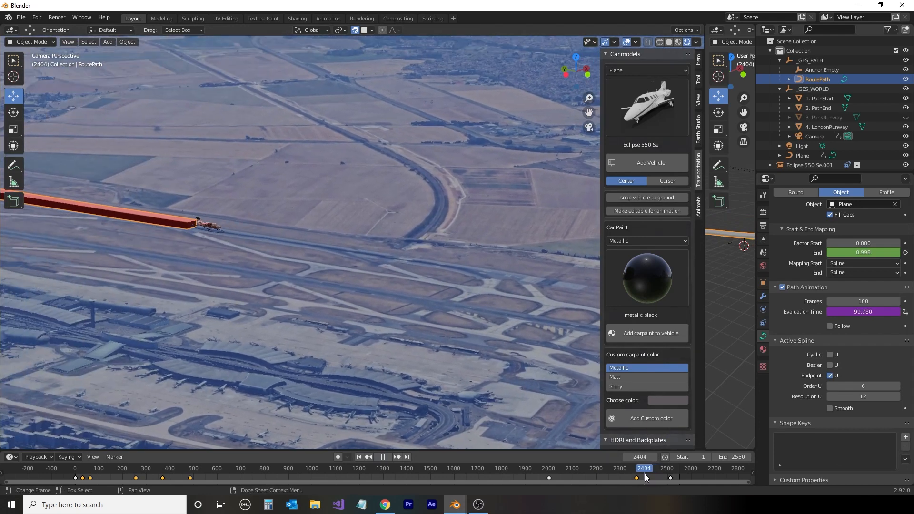
key("space")
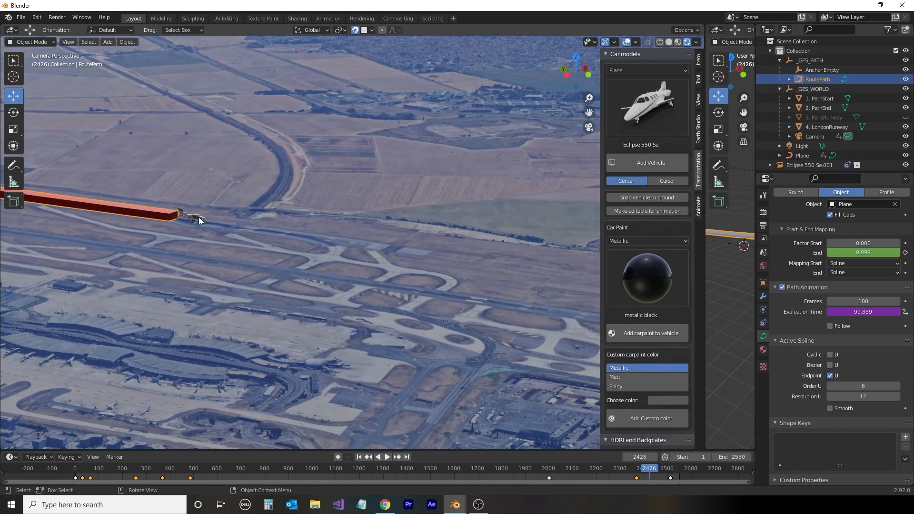
- Select the airplane, return to frame 0 and turn off the Outline Selected viewport overlay
left_click(200, 216)
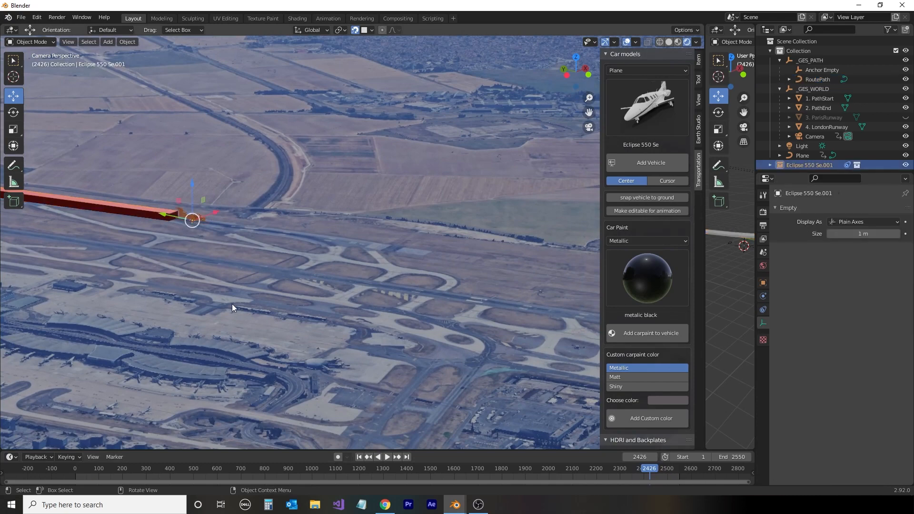
left_click_drag(649, 469, 61, 466)
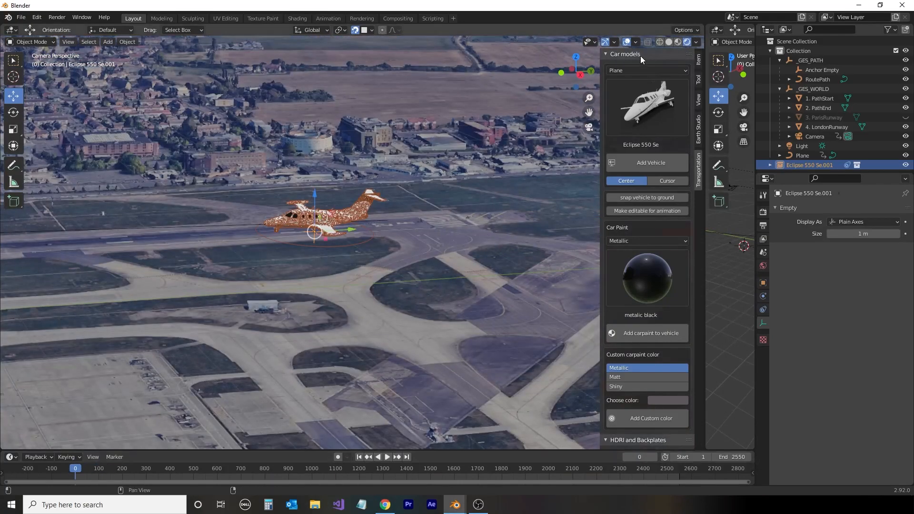
left_click(627, 42)
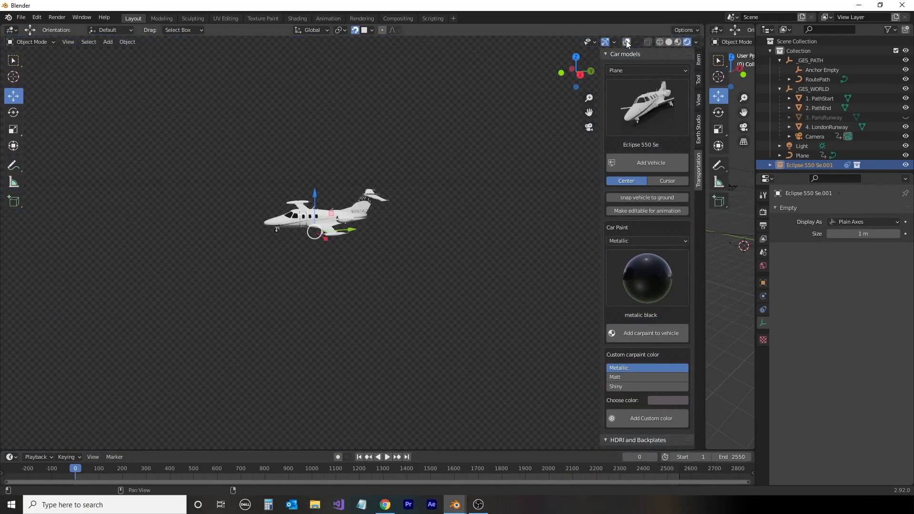
left_click(627, 41)
left_click(635, 42)
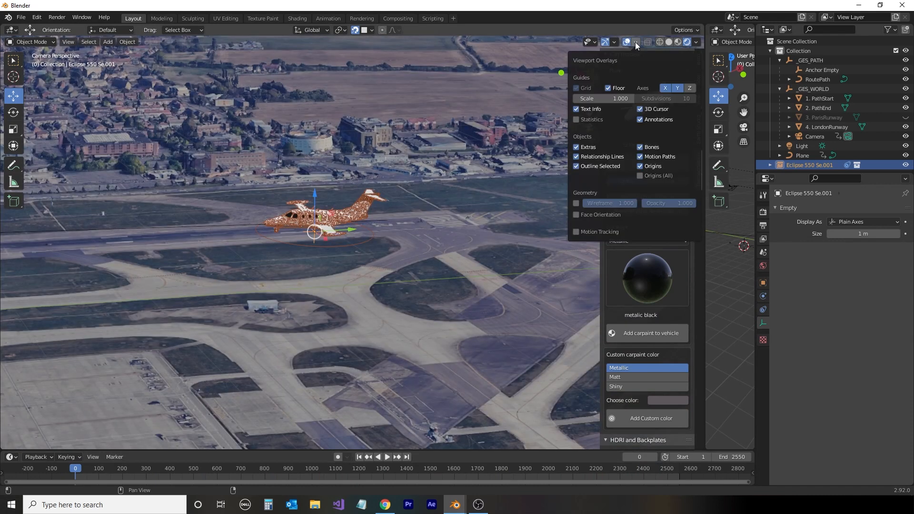
left_click(577, 147)
left_click(640, 148)
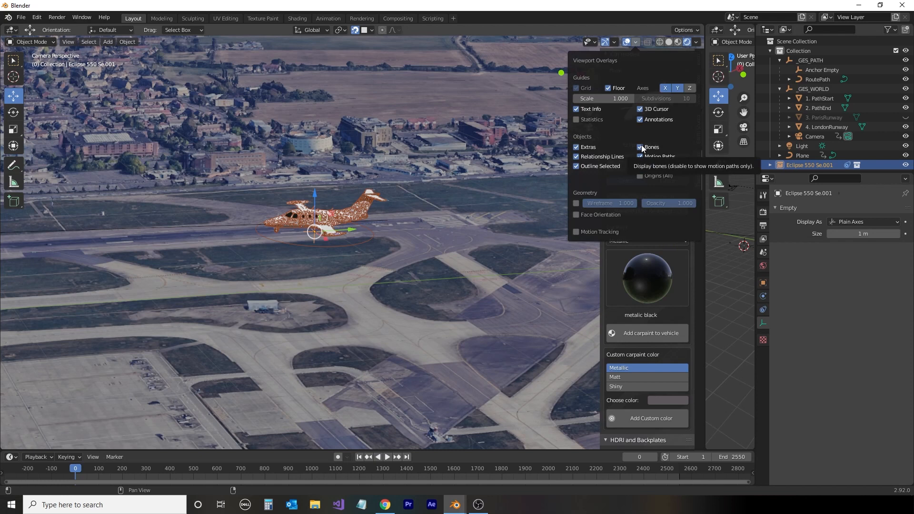
left_click(640, 157)
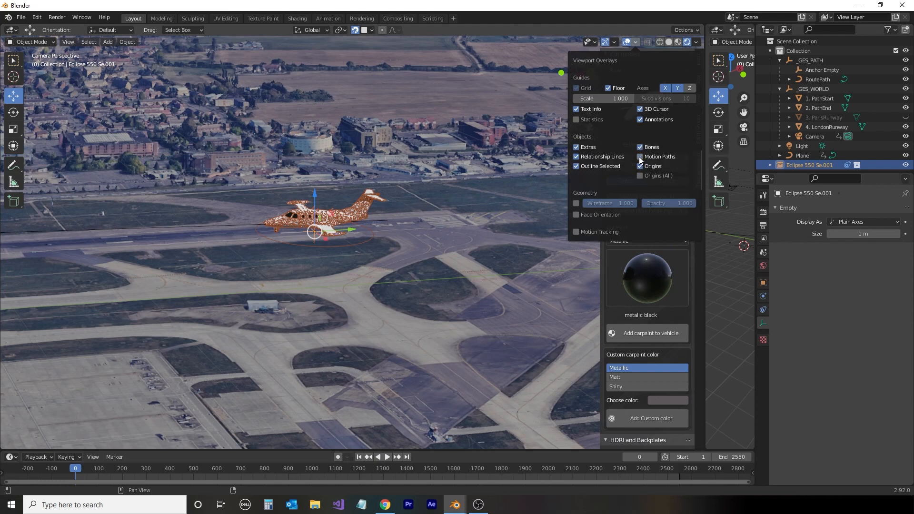
left_click(577, 166)
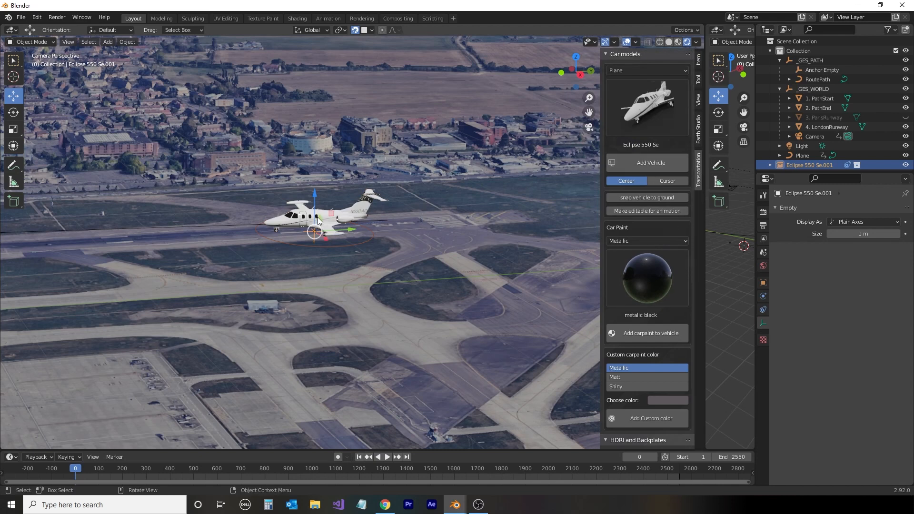
- Insert a rotation keyframe for the airplane at frame 0 and scrub the playing animation to frame 2561
left_click(763, 283)
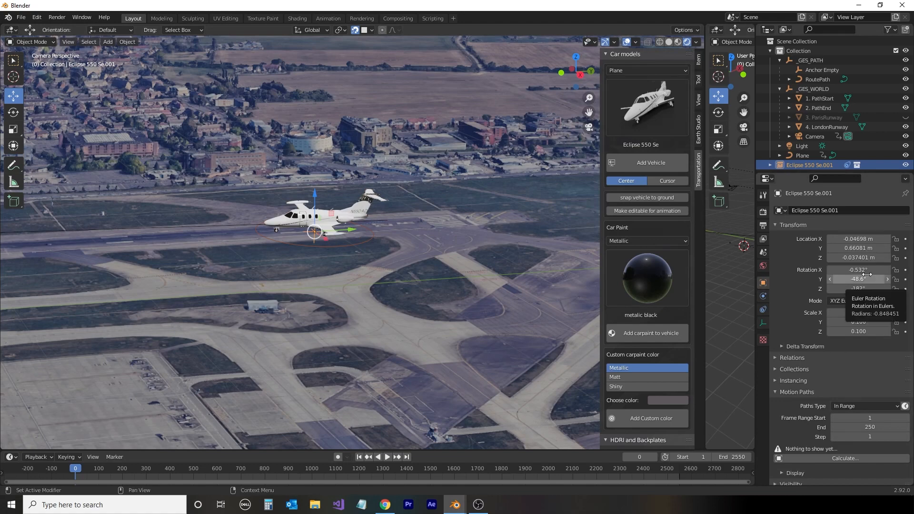
key("i")
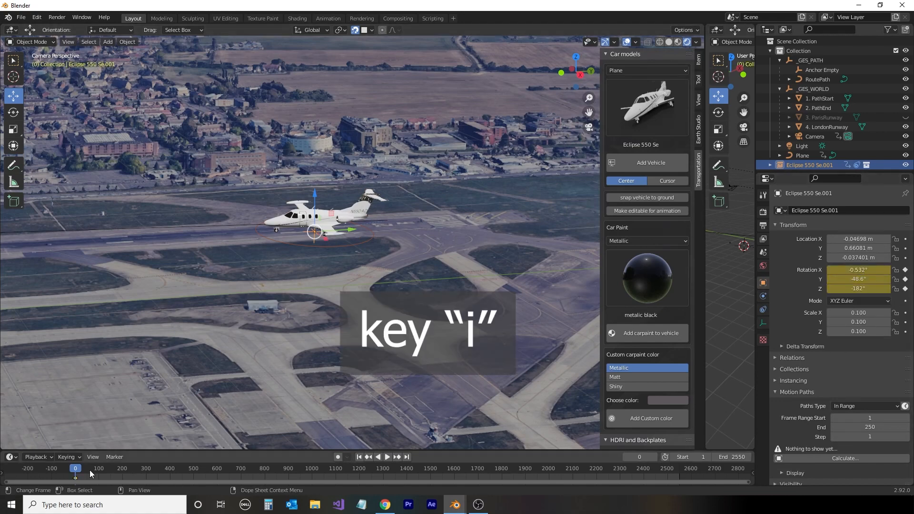
key("space")
left_click_drag(88, 466, 664, 442)
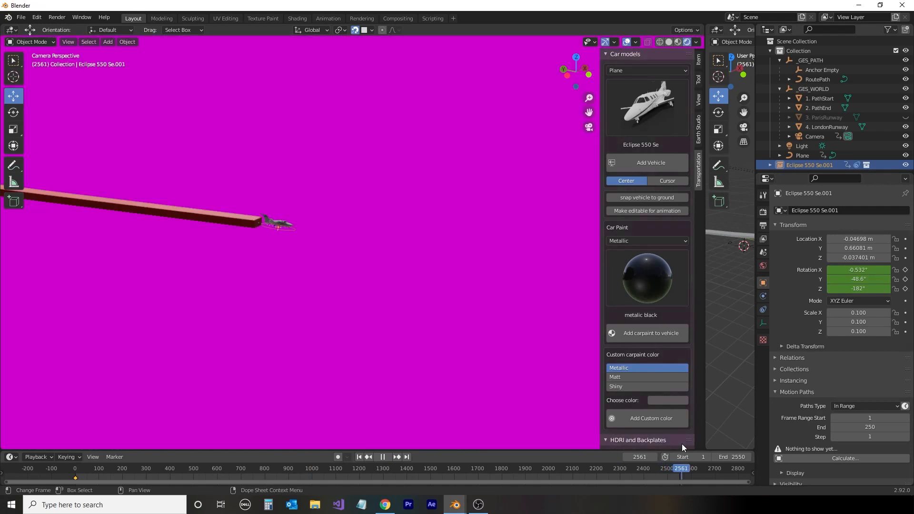
- Stop playback at frame 2535, rotate the airplane to about X 1.57°, Y -70°, Z -187° in line with the route, and keyframe its rotation
key("space")
scroll(398, 259, "up", 6)
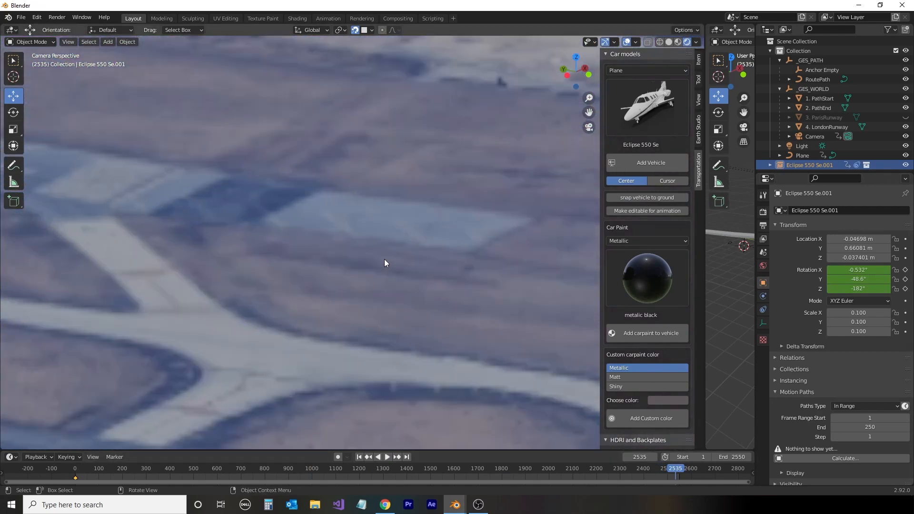
middle_click_drag(200, 241, 516, 245, "shift")
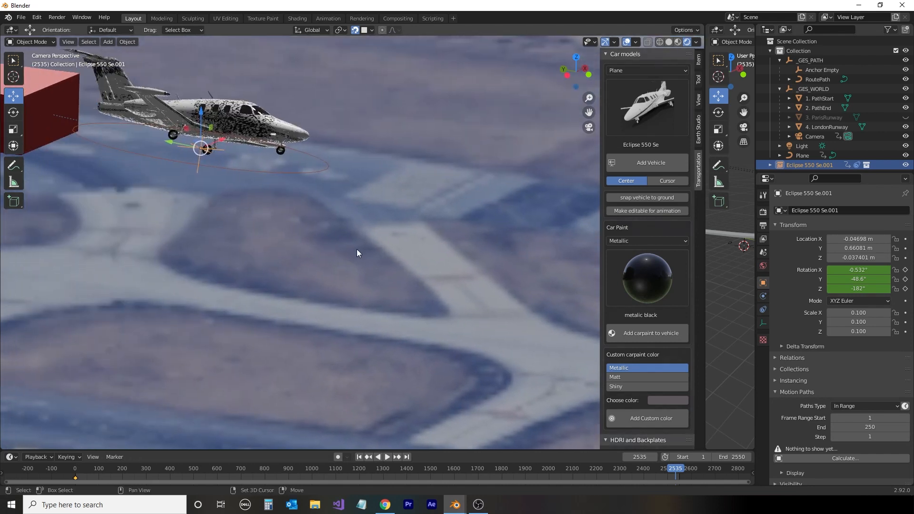
middle_click_drag(339, 247, 475, 253, "shift")
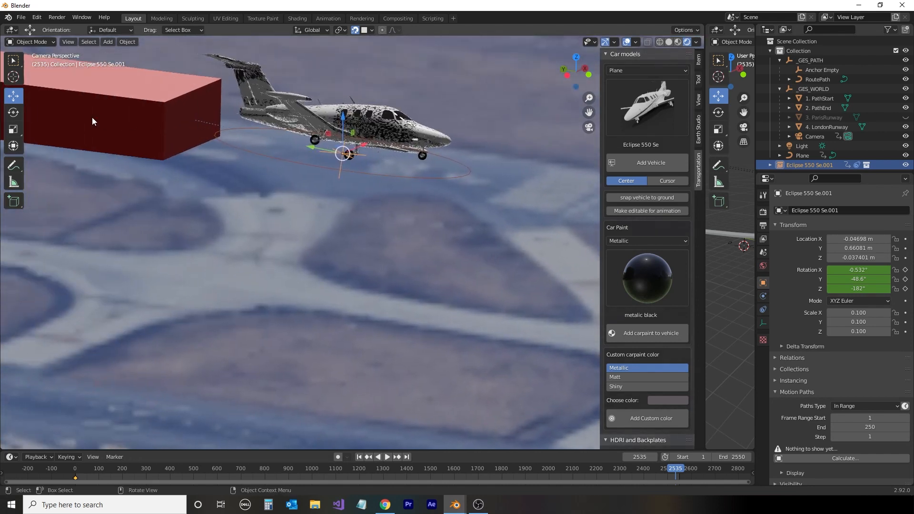
left_click(14, 113)
left_click_drag(330, 127, 320, 142)
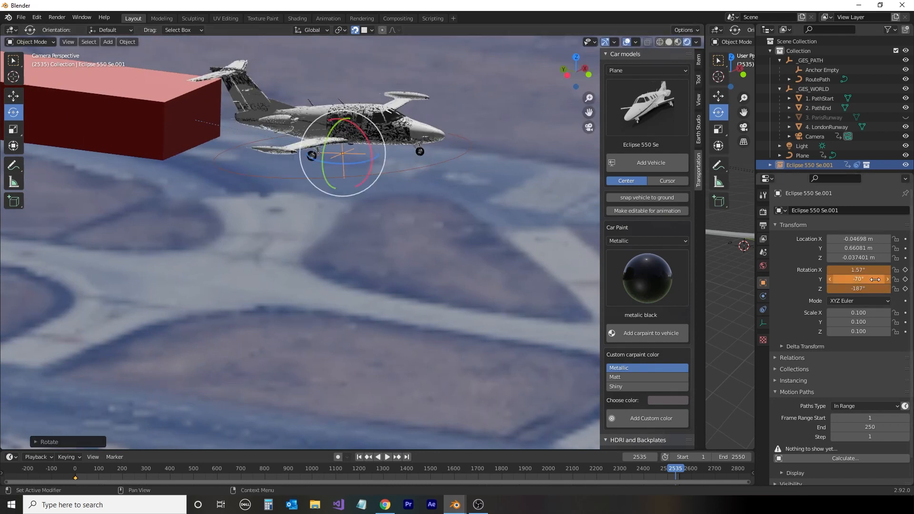
key("i")
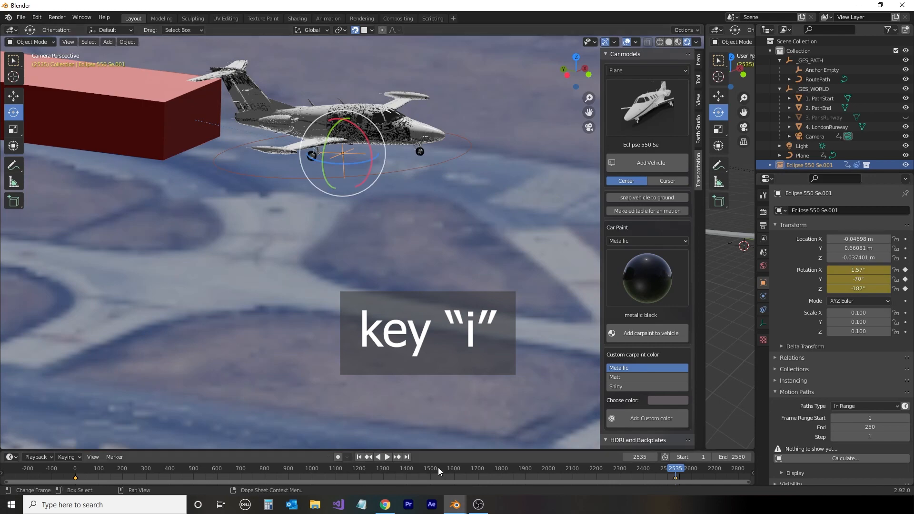
- Scrub the timeline from frame 2535 back to about frame 2 to check the airplane's rotation along the route
scroll(414, 281, "down", 5)
scroll(414, 281, "down", 6)
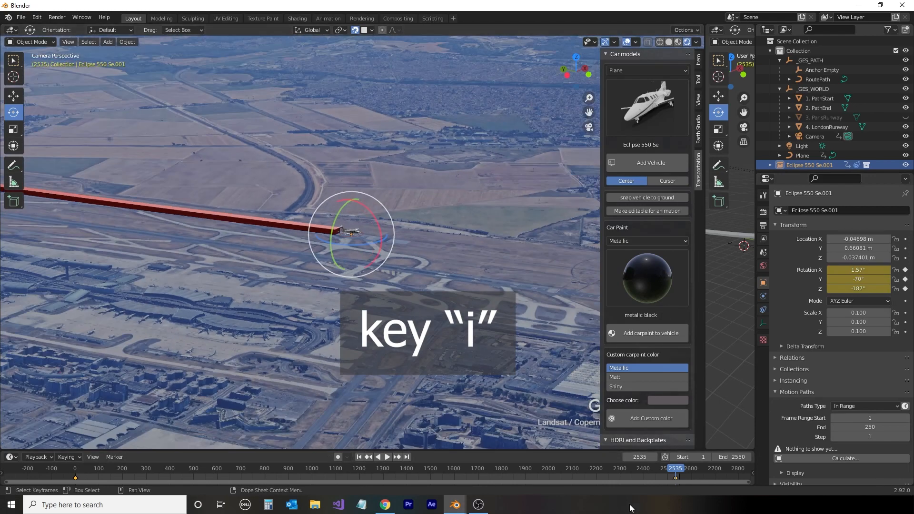
left_click_drag(675, 470, 76, 513)
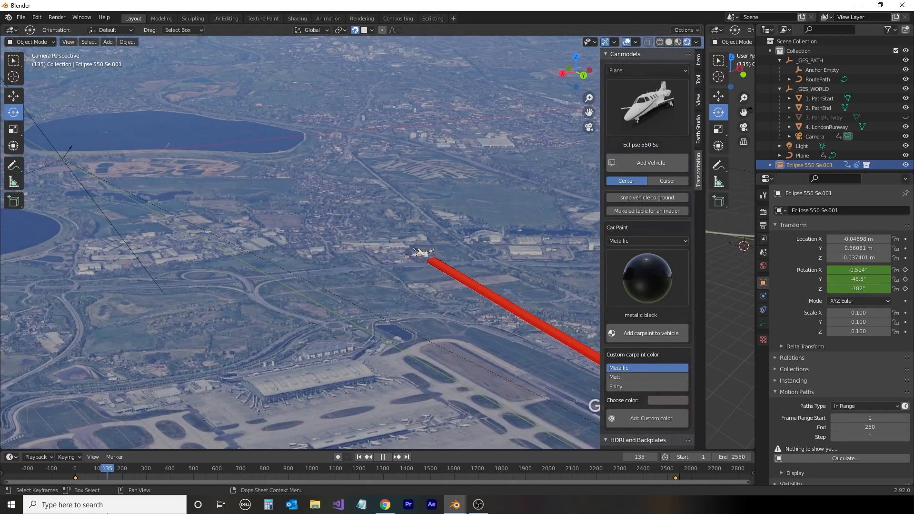
left_click_drag(108, 513, 75, 513)
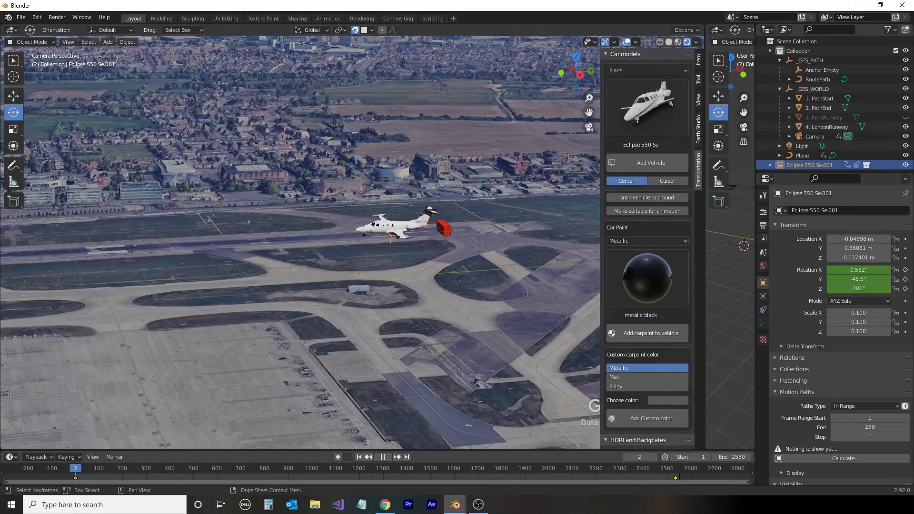
key("space")
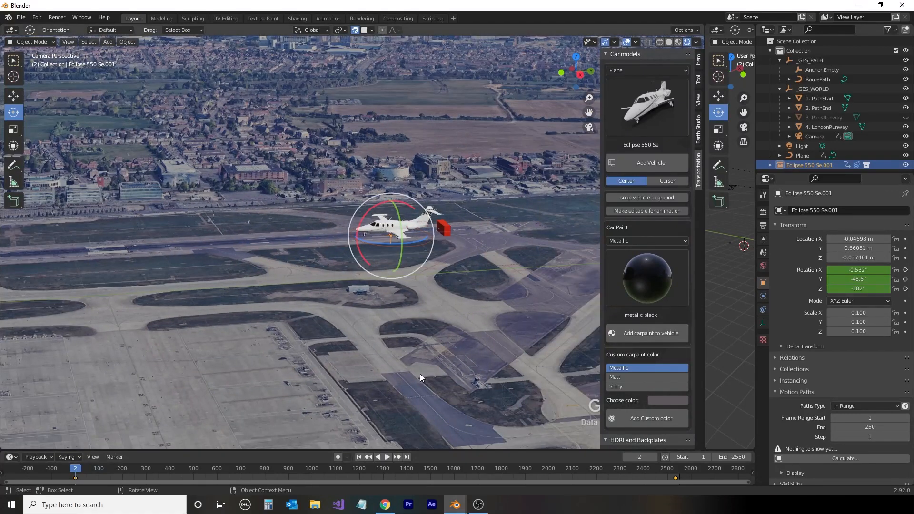
- Return to frame 0, set the airplane's scale to 0.050 on all axes, and hide the viewport sidebar
left_click(75, 469)
left_click(865, 312)
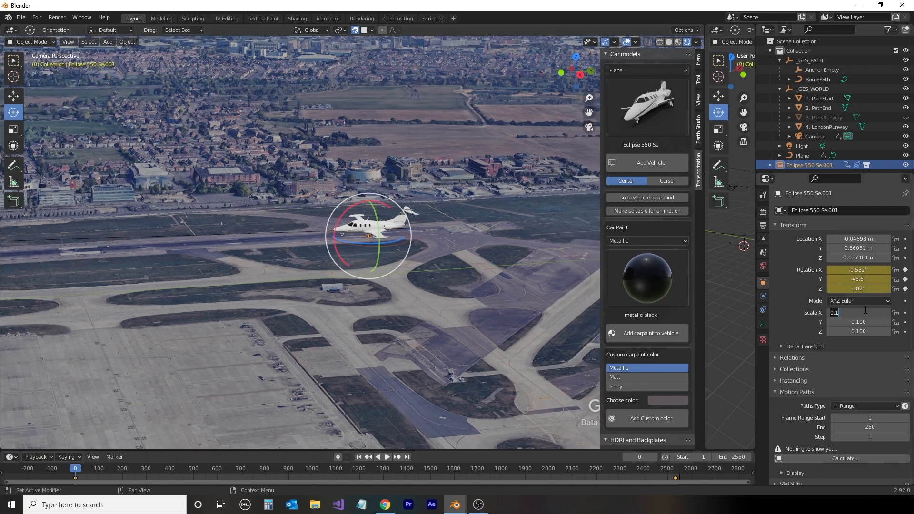
key("Return")
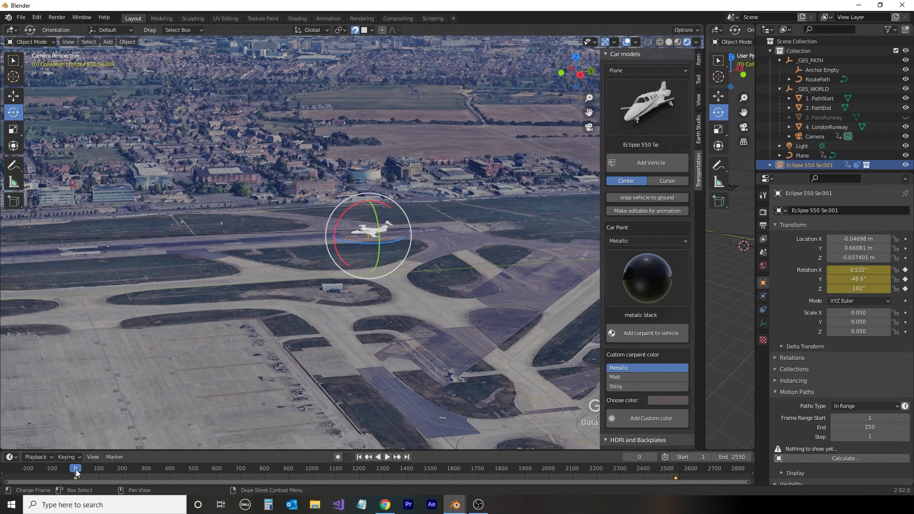
key("space")
key("Escape")
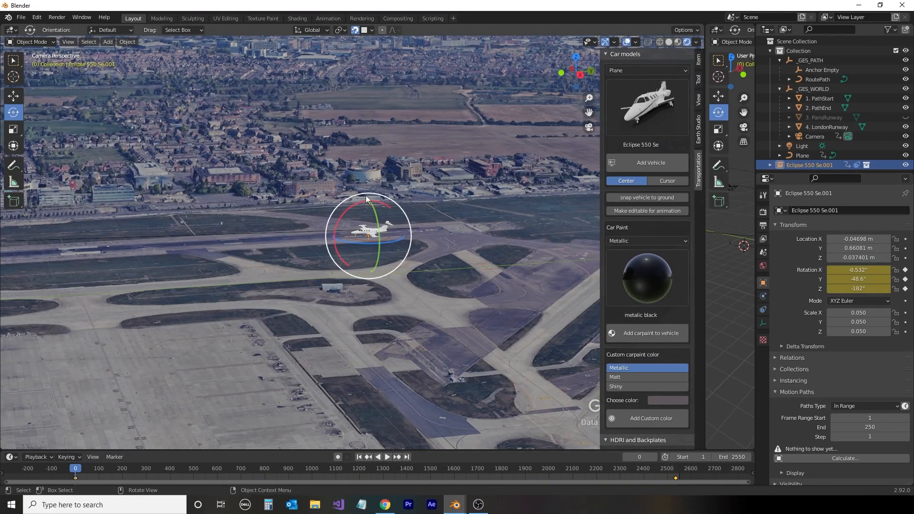
key("n")
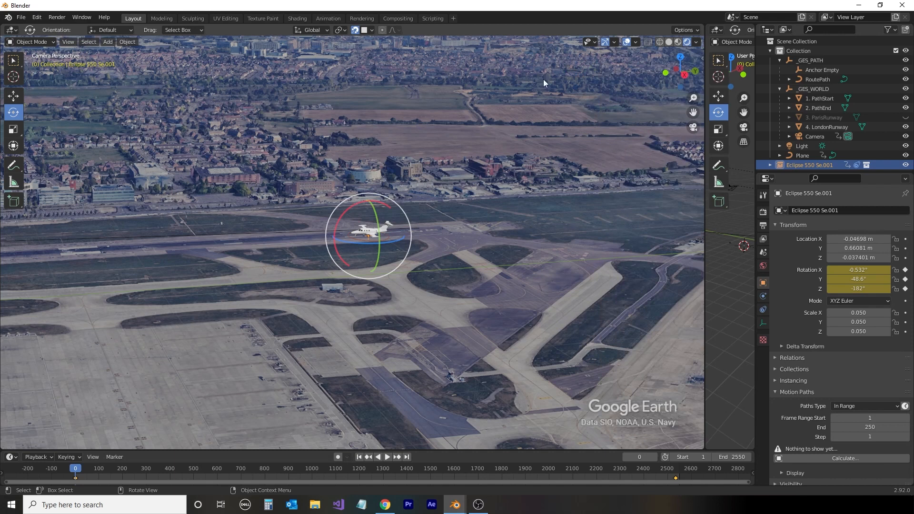
- Enable Use Nodes in the Compositing workspace and spread the Render Layers and Composite nodes apart
left_click(397, 18)
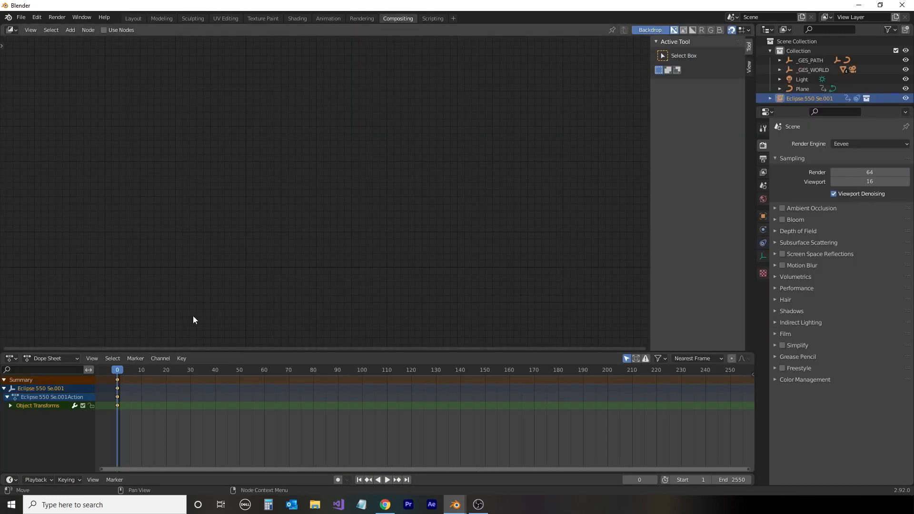
left_click(104, 30)
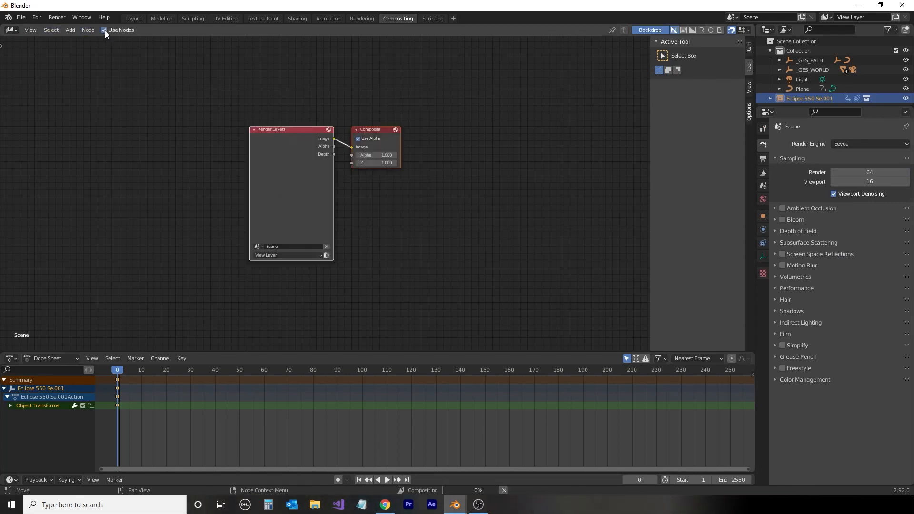
left_click_drag(298, 127, 188, 152)
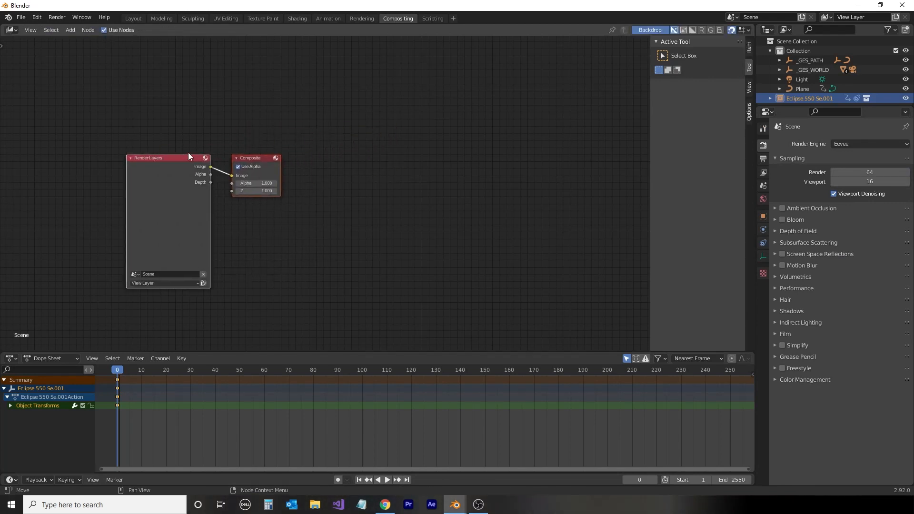
left_click_drag(248, 163, 440, 155)
left_click_drag(178, 158, 156, 97)
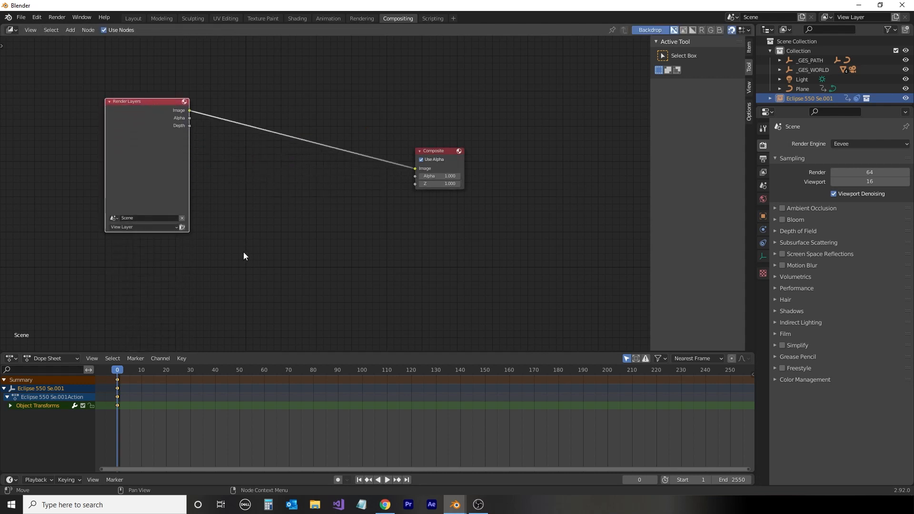
- Add a Movie Clip node below Render Layers and assign the existing London-Paris footage clip to it
key("shift+a")
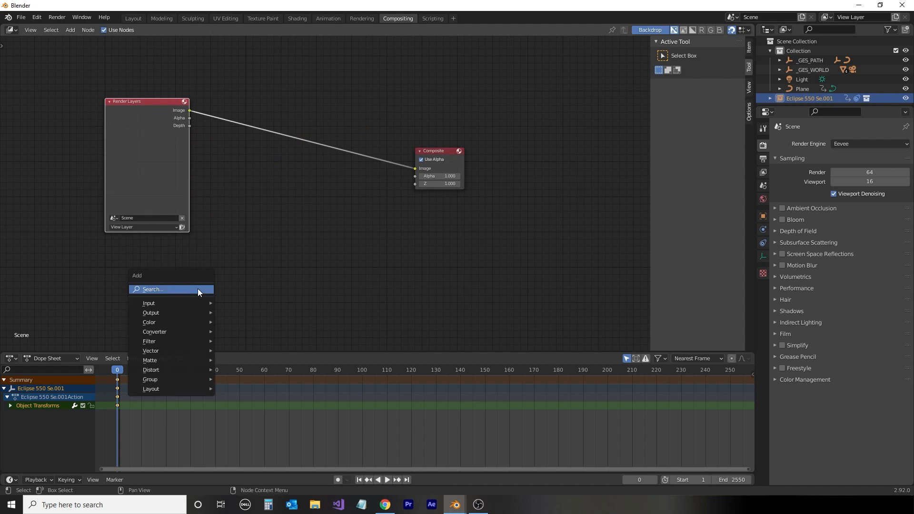
mouse_move(191, 307)
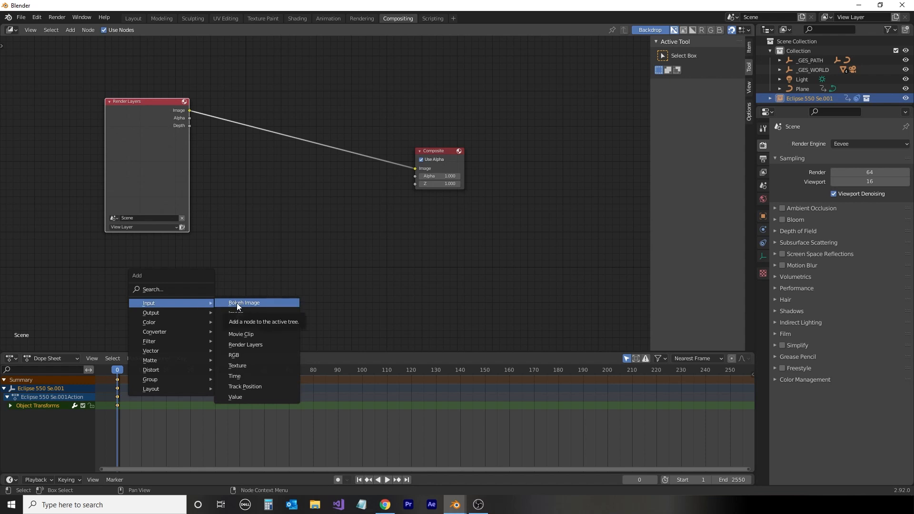
left_click(237, 335)
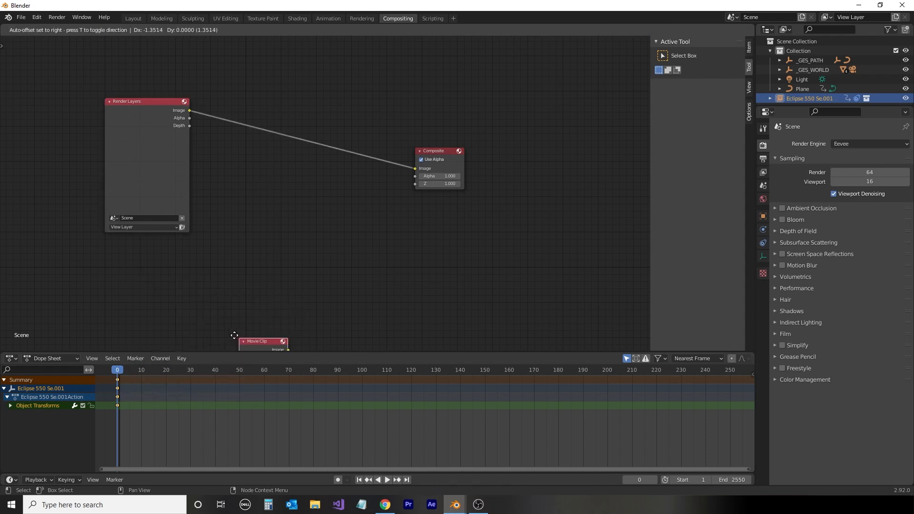
left_click(122, 244)
middle_click_drag(176, 276, 214, 189)
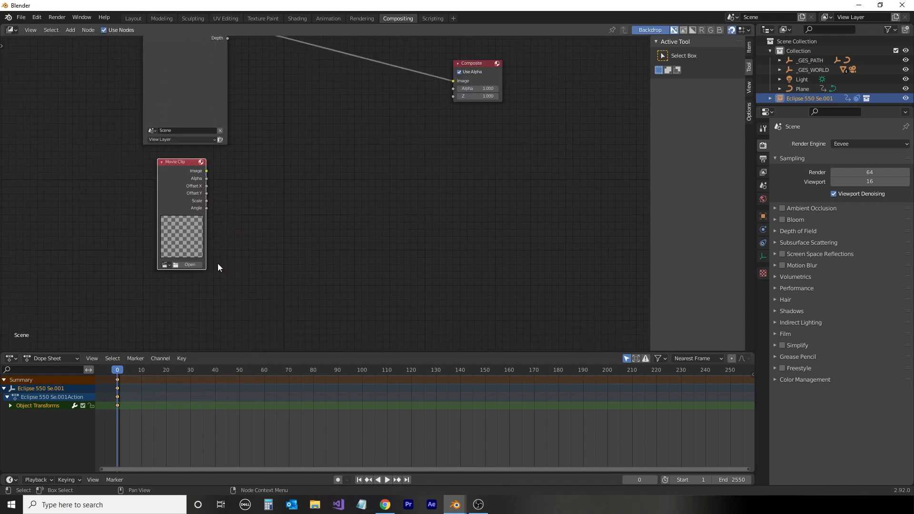
left_click(166, 264)
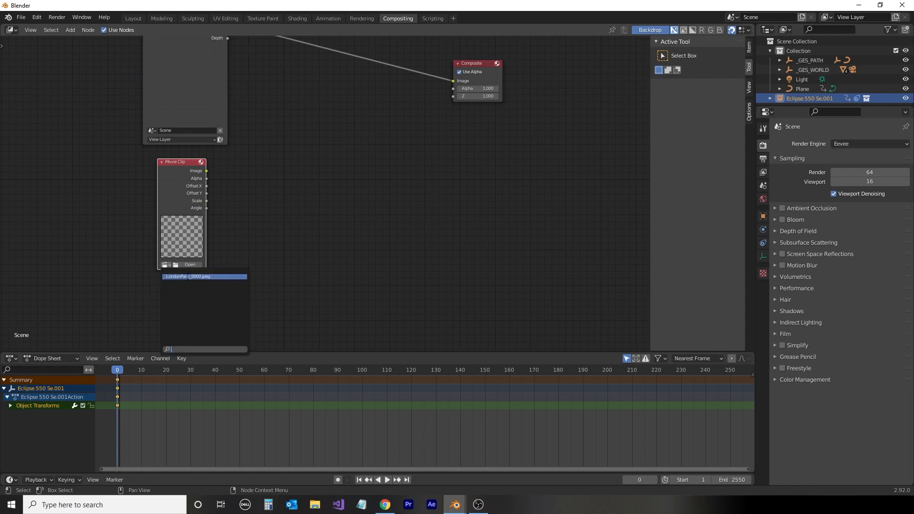
left_click(188, 276)
middle_click_drag(315, 166, 253, 223)
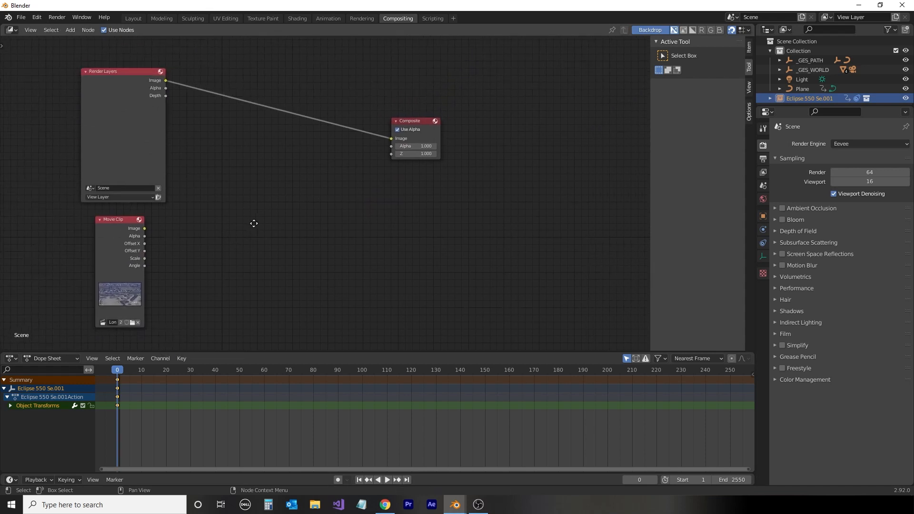
- Insert an Alpha Over node between Render Layers and Composite, and connect the Movie Clip image to its second Image input
key("shift+a")
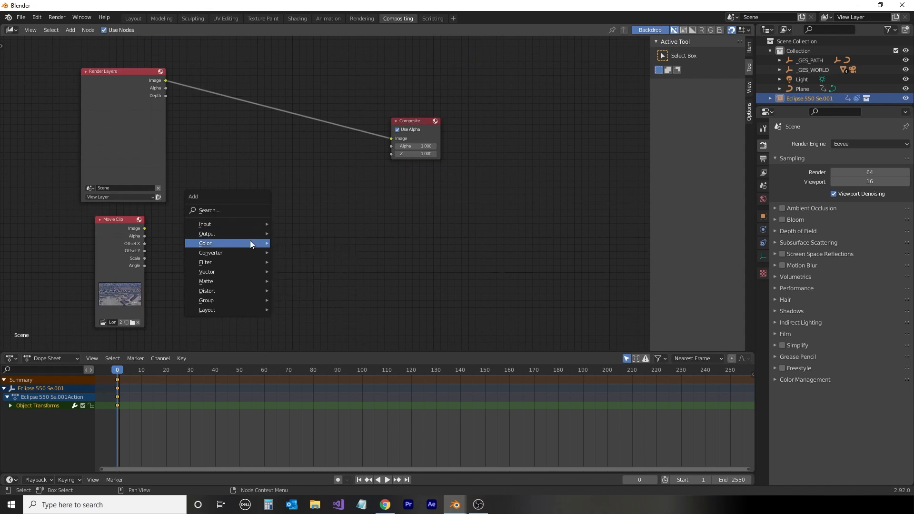
mouse_move(250, 241)
left_click(305, 239)
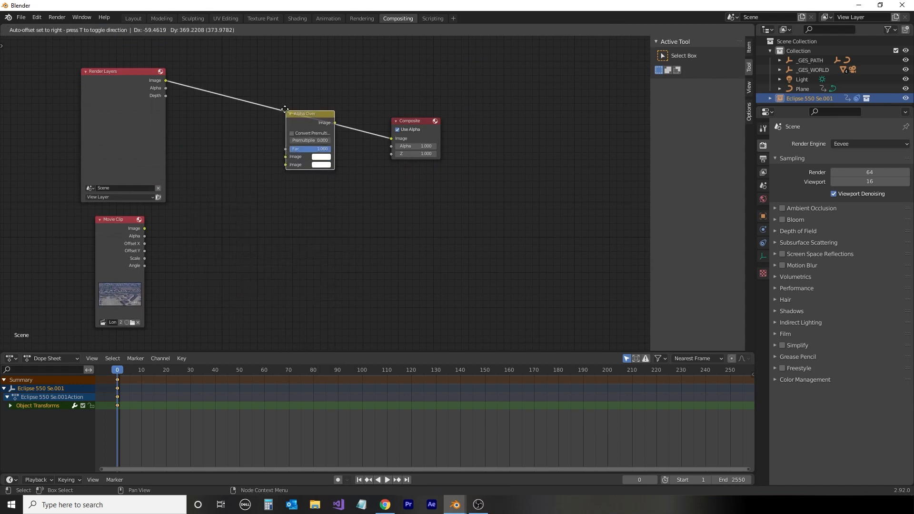
left_click(281, 110)
left_click_drag(144, 228, 286, 164)
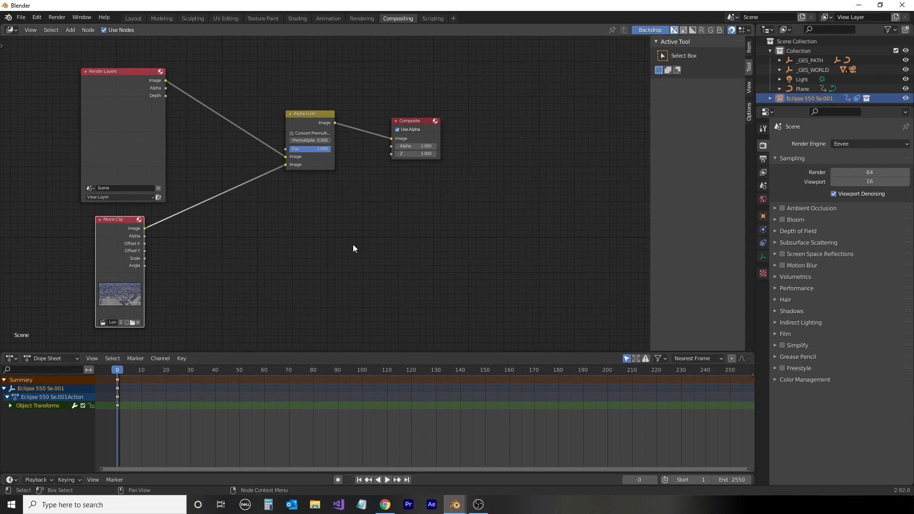
- Render frame 0 in the Rendering workspace to check how the clip and the airplane are composited
left_click(361, 19)
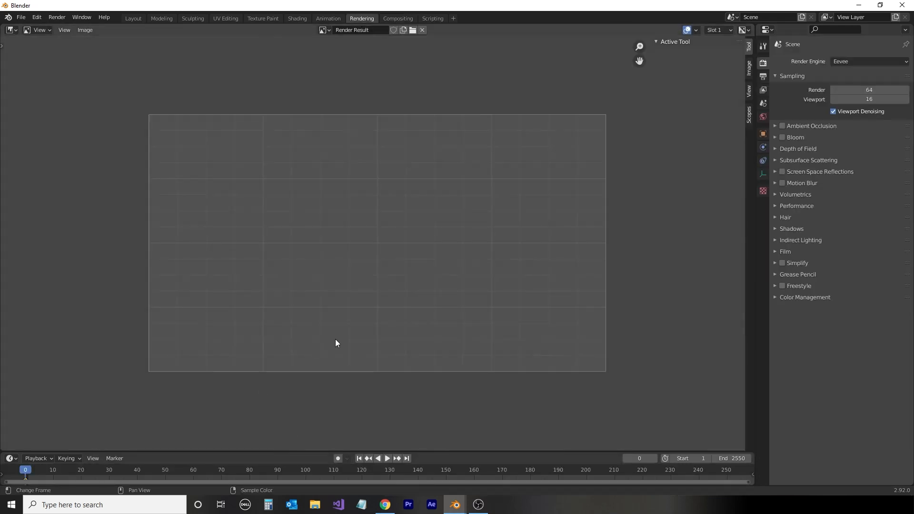
left_click(62, 17)
left_click(69, 30)
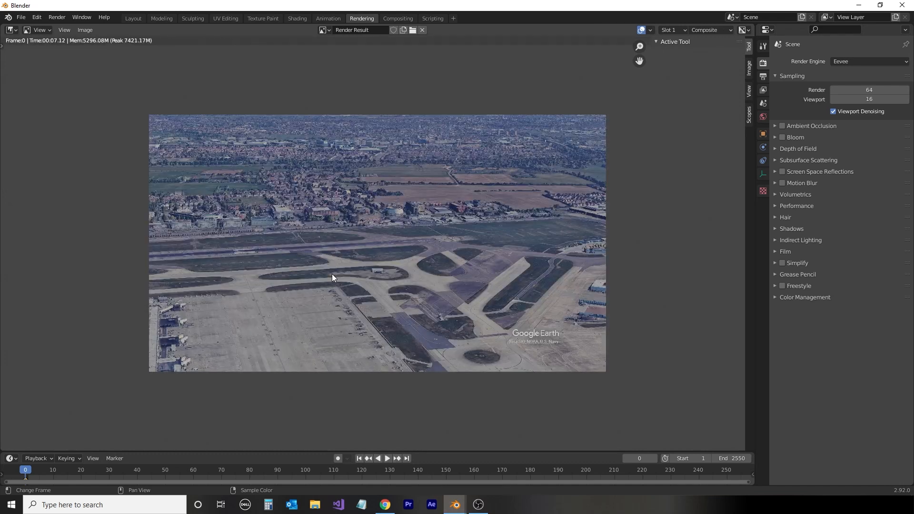
- Swap the Alpha Over inputs so Movie Clip feeds the first Image input and Render Layers feeds the second
left_click(409, 18)
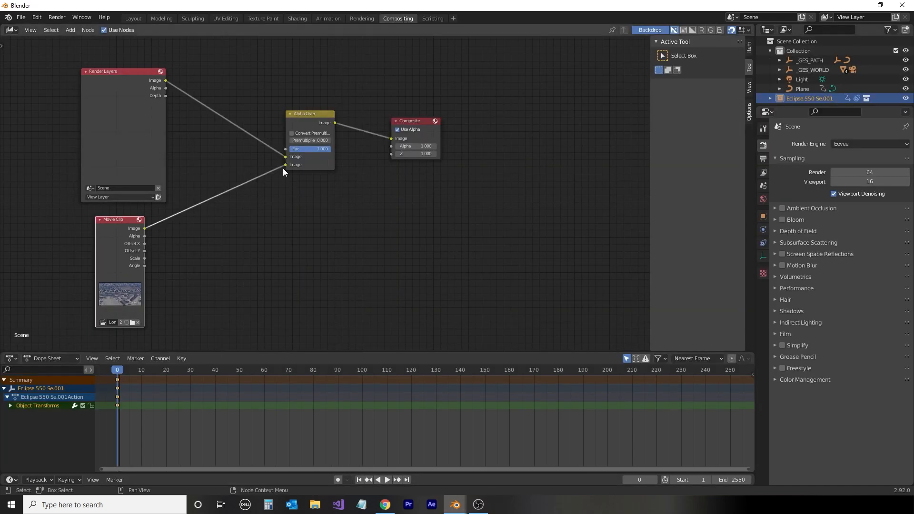
mouse_move(285, 165)
left_mouse_down()
mouse_move(285, 156)
mouse_move(285, 165)
left_mouse_up()
left_click_drag(144, 228, 286, 157)
- Render the frame again with the rewired compositor nodes and inspect the airplane over the footage
left_click(355, 20)
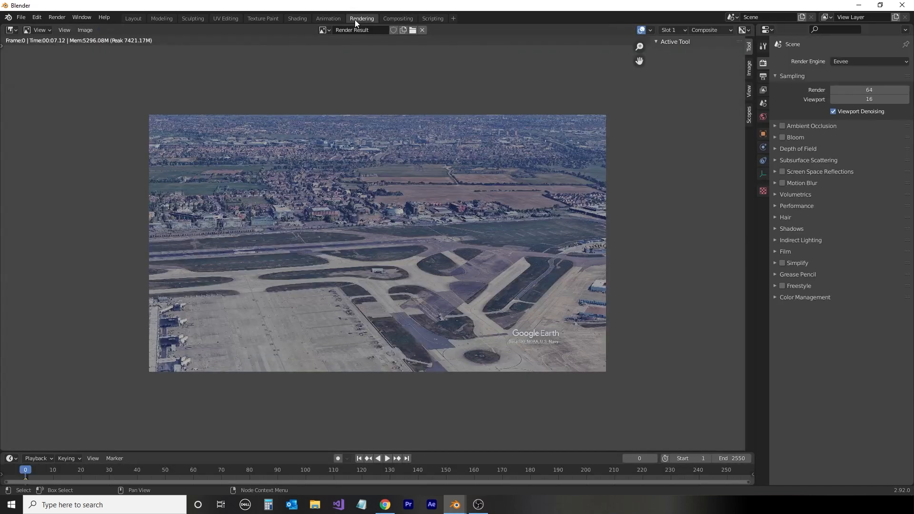
left_click(56, 18)
left_click(75, 28)
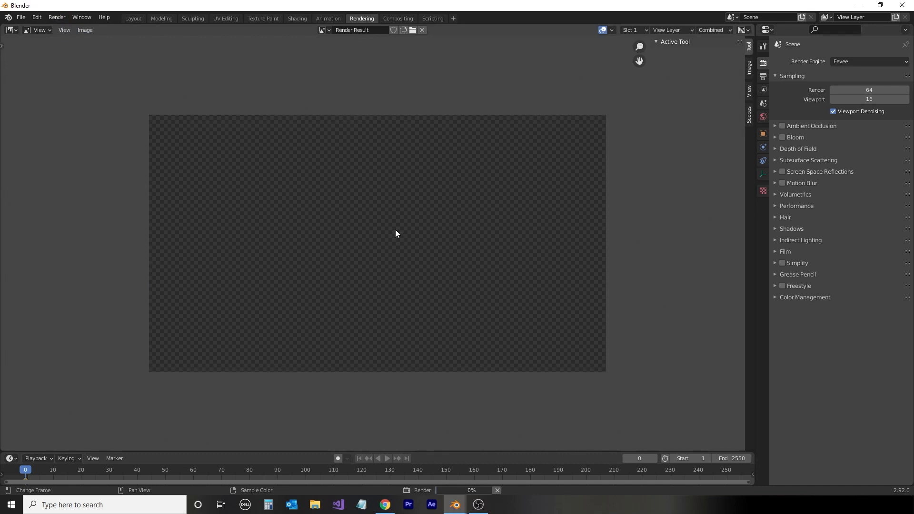
scroll(395, 233, "up", 3)
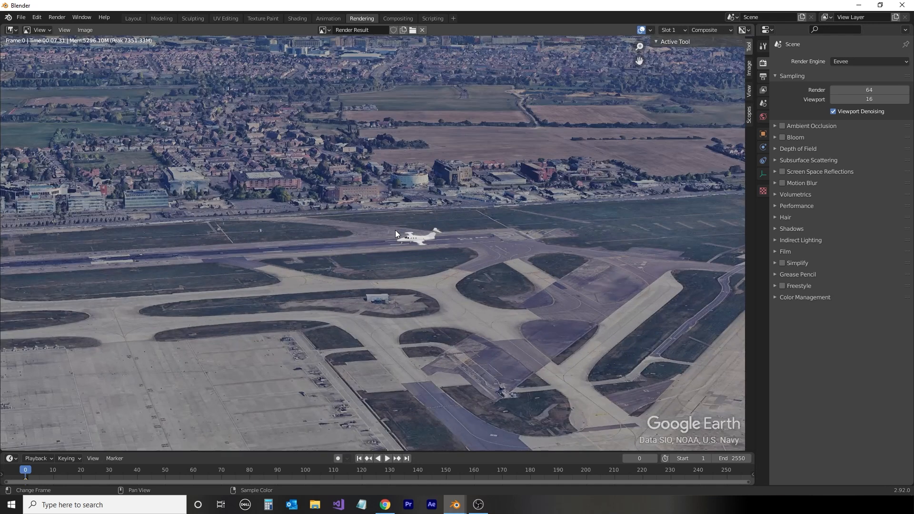
scroll(395, 231, "down", 2)
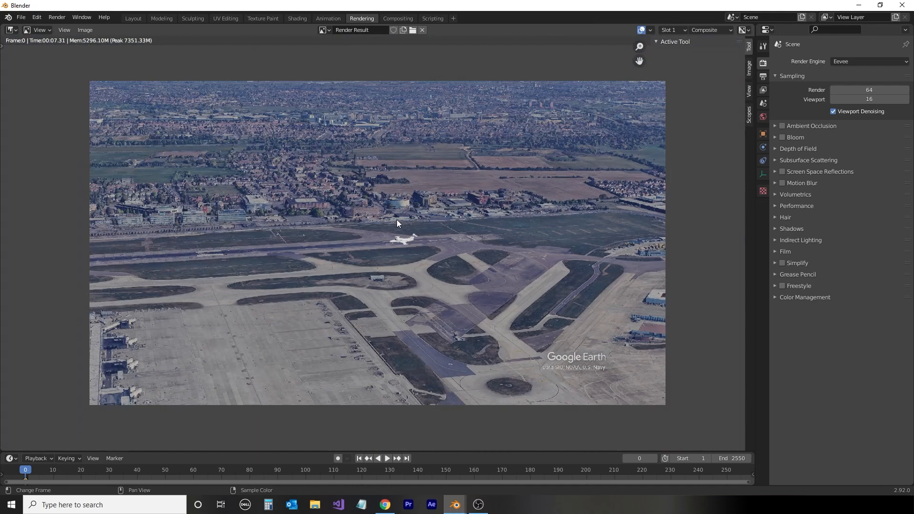
- Advance the animation to frame 32 and render that frame to check the airplane and red route over the footage
left_click(134, 18)
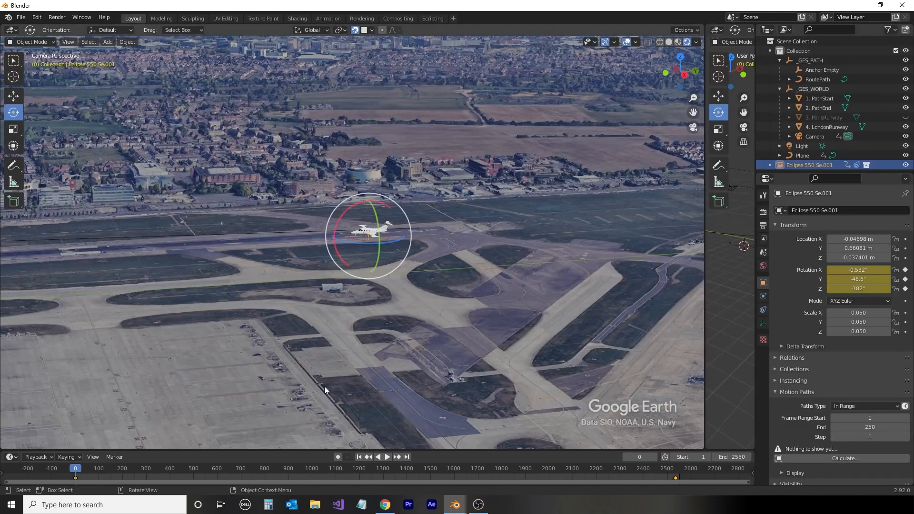
key("space")
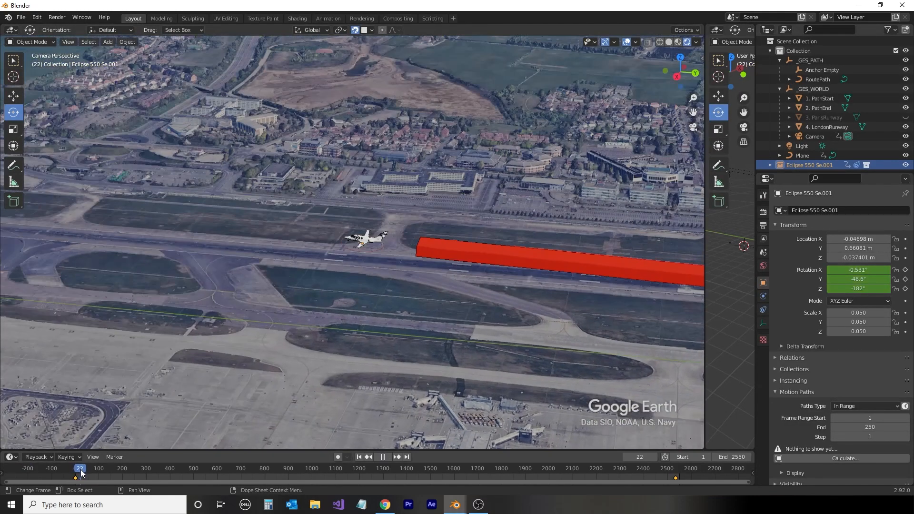
key("space")
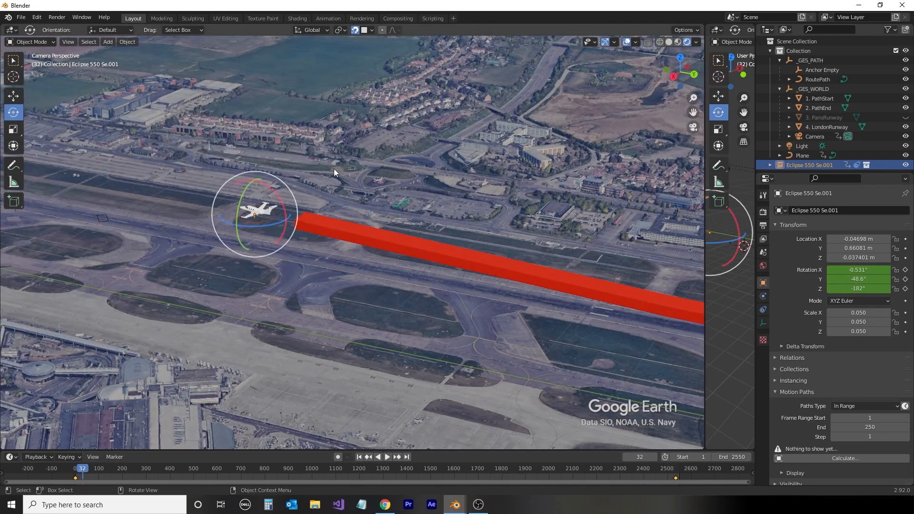
left_click(358, 19)
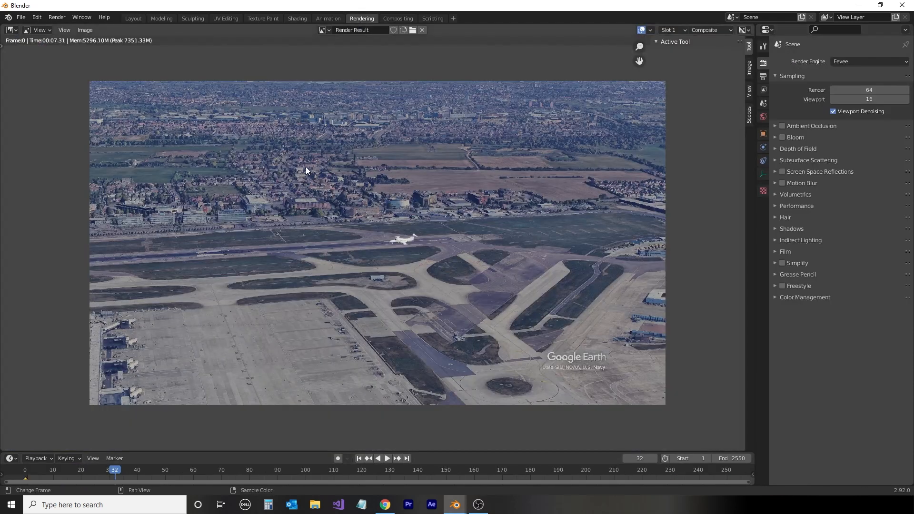
left_click(57, 18)
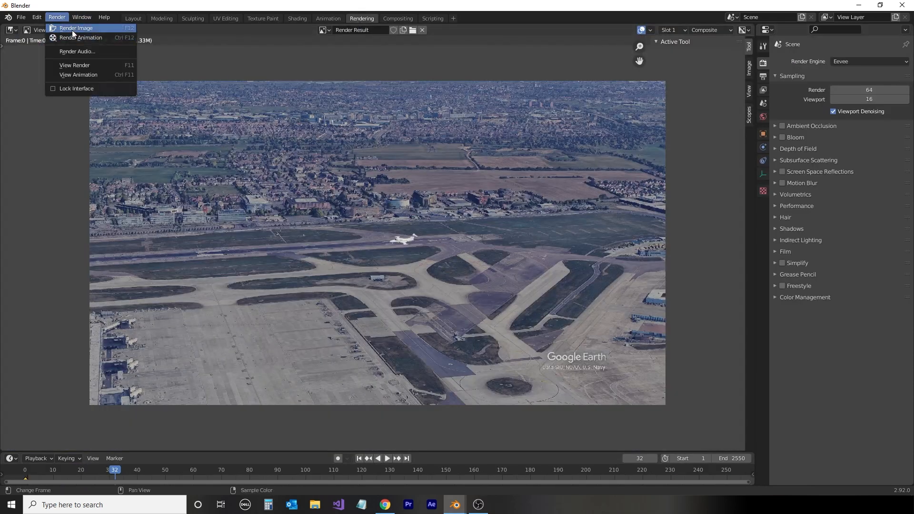
left_click(73, 30)
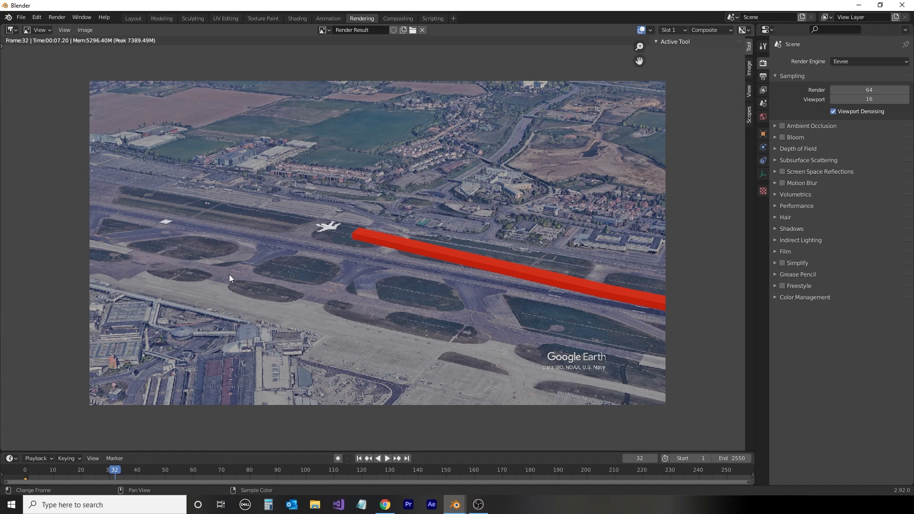
- Expose the outliner's viewport-disable toggles and disable PathStart, PathEnd, ParisRunway and LondonRunway in viewports
left_click(128, 18)
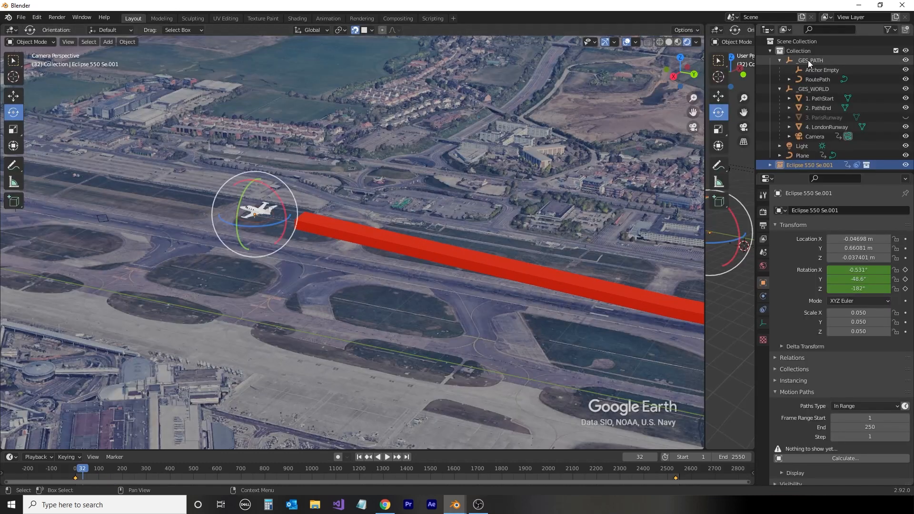
left_click(891, 30)
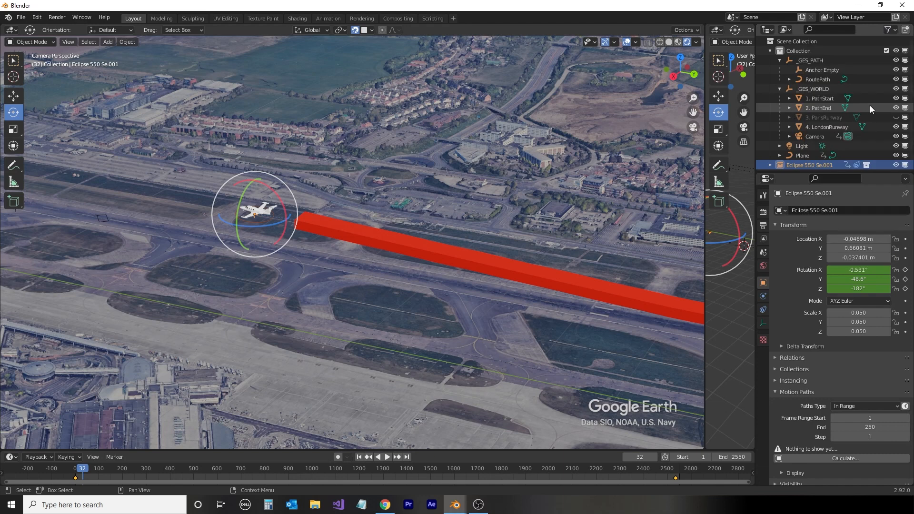
left_click(905, 98)
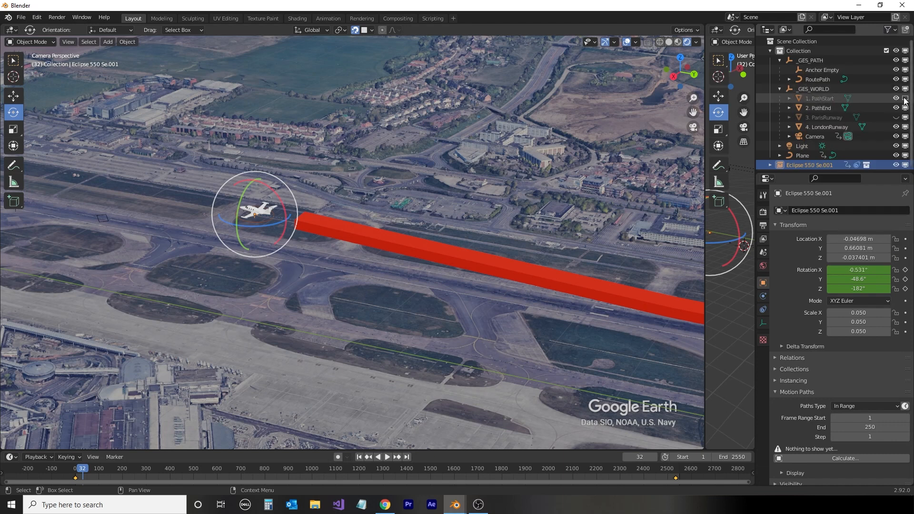
left_click(905, 108)
left_click(905, 118)
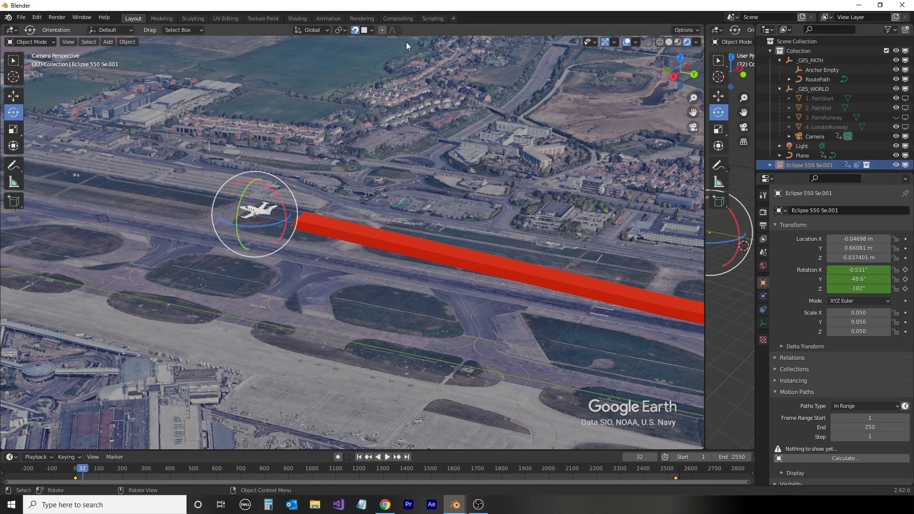
- Render frame 32 again to check whether the marker planes still show with viewport display disabled
left_click(368, 18)
left_click(57, 17)
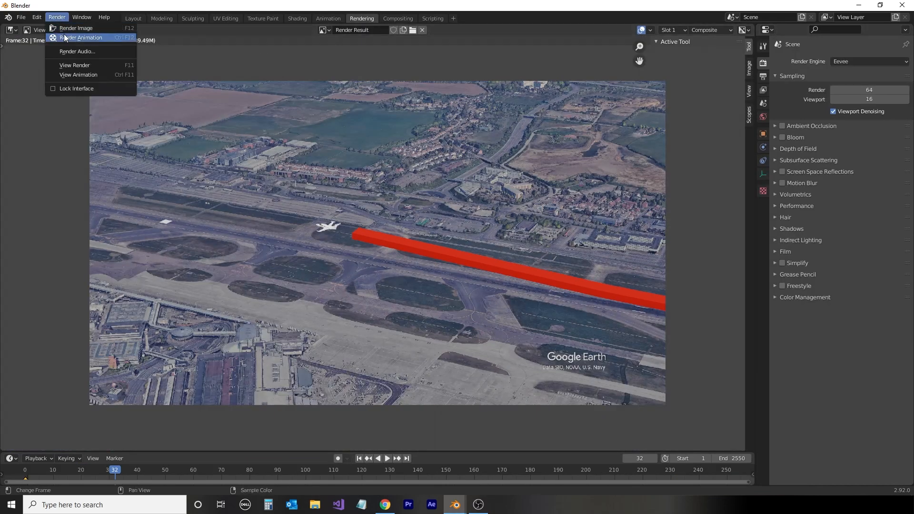
left_click(64, 28)
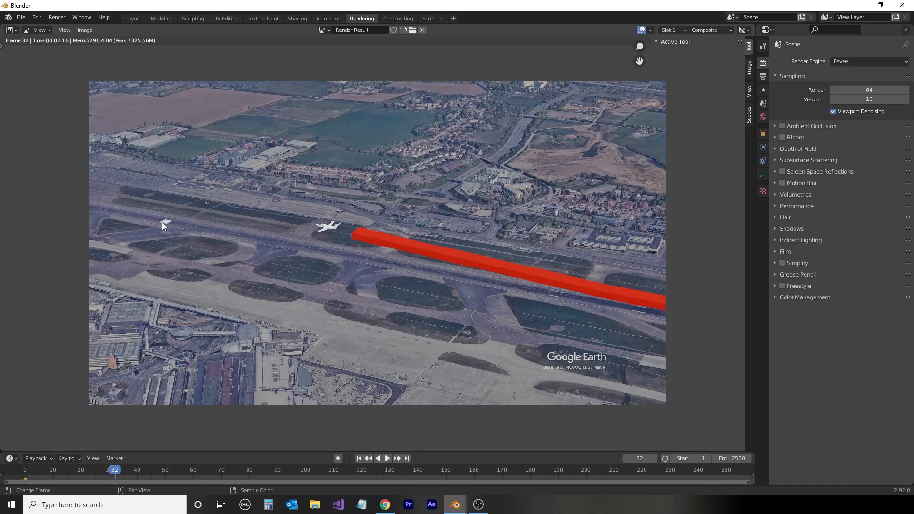
- Re-enable the four path and runway markers in viewports, and leave only the hide and render-disable toggles exposed in the outliner
left_click(134, 19)
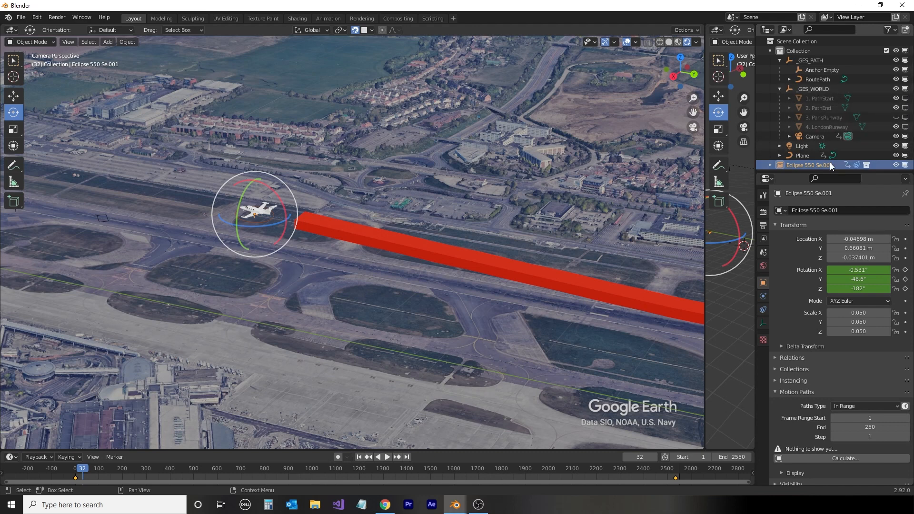
left_click(892, 30)
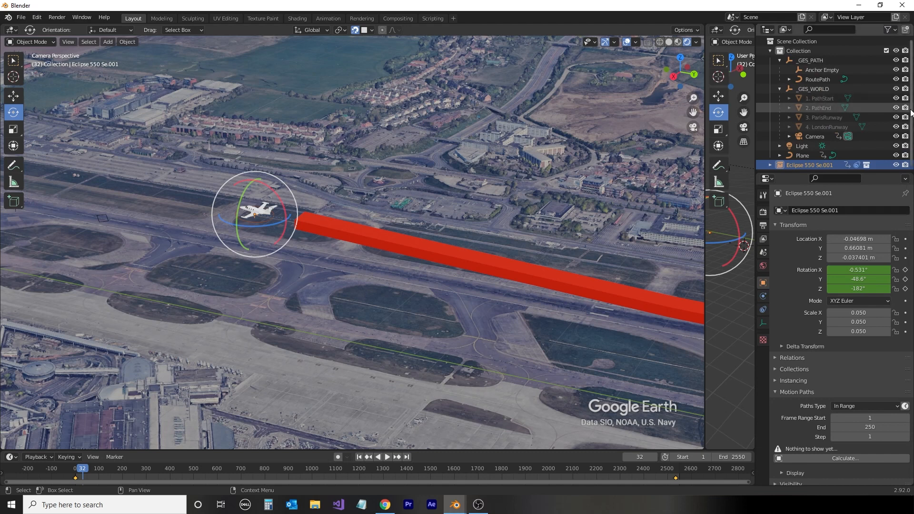
left_click(888, 30)
left_click(842, 61)
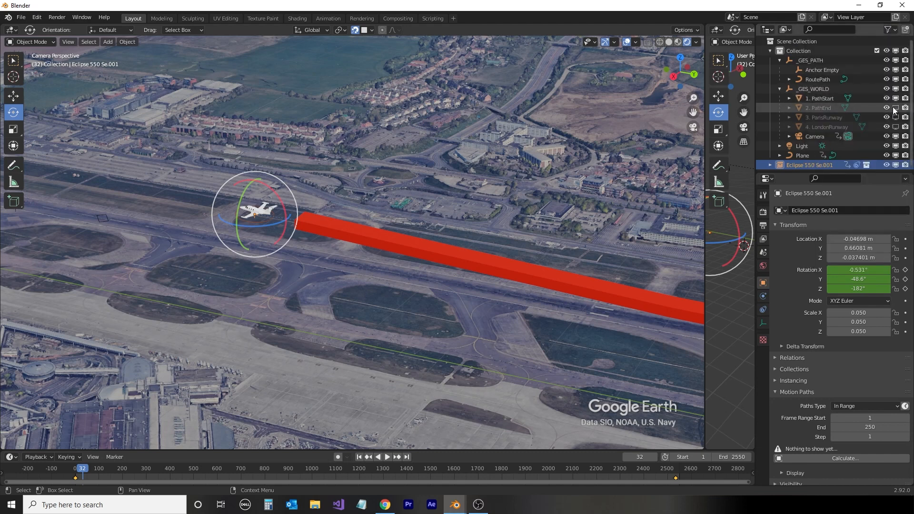
left_click(895, 108)
left_click(895, 117)
left_click(896, 126)
left_click(885, 31)
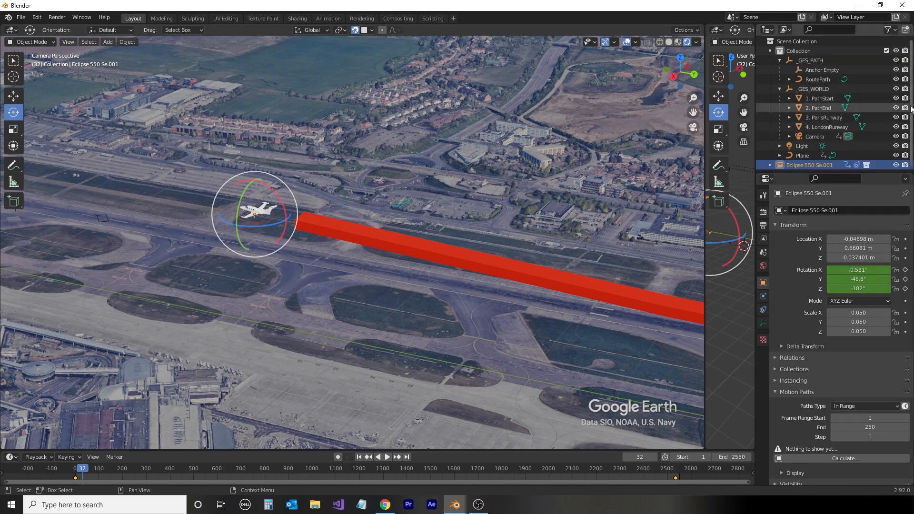
- Exclude PathStart, PathEnd, ParisRunway and LondonRunway from renders
left_click(906, 99)
left_click(905, 107)
left_click(906, 117)
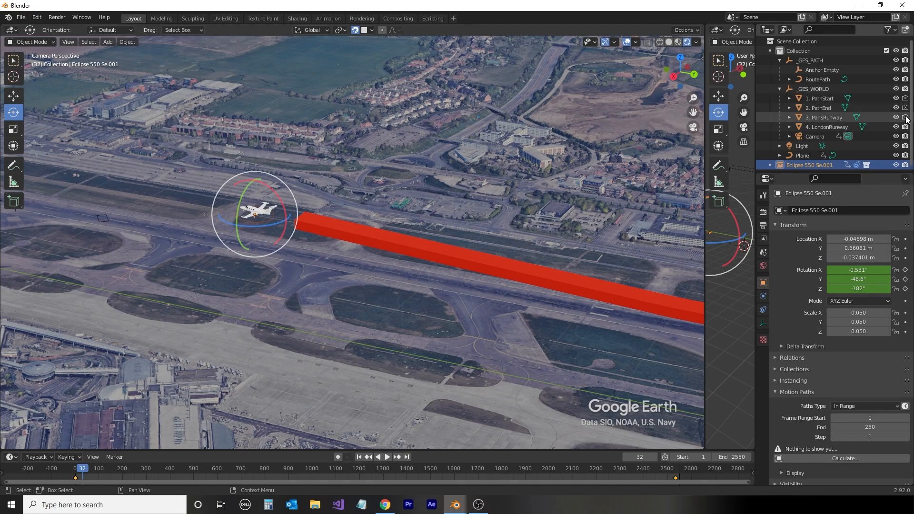
left_click(906, 126)
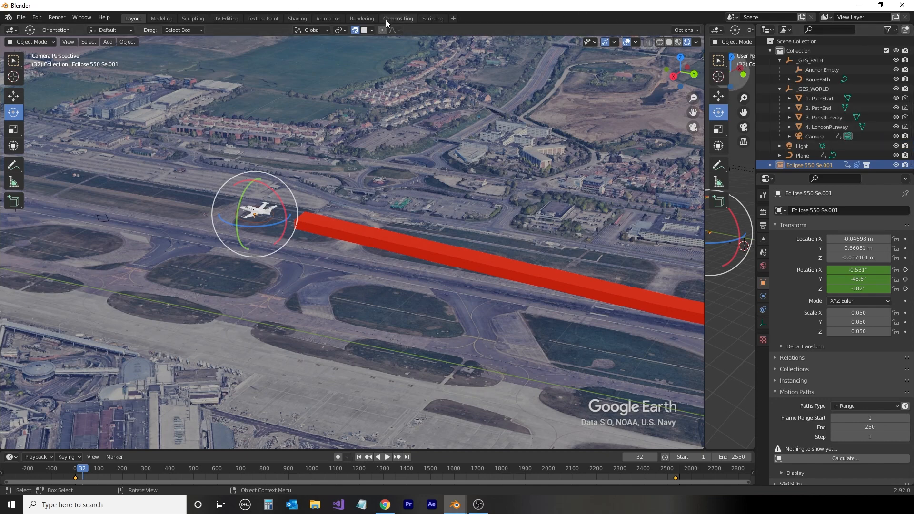
- Render frame 32 with the markers excluded and inspect the area around the airplane and runway up close
left_click(364, 18)
left_click(56, 17)
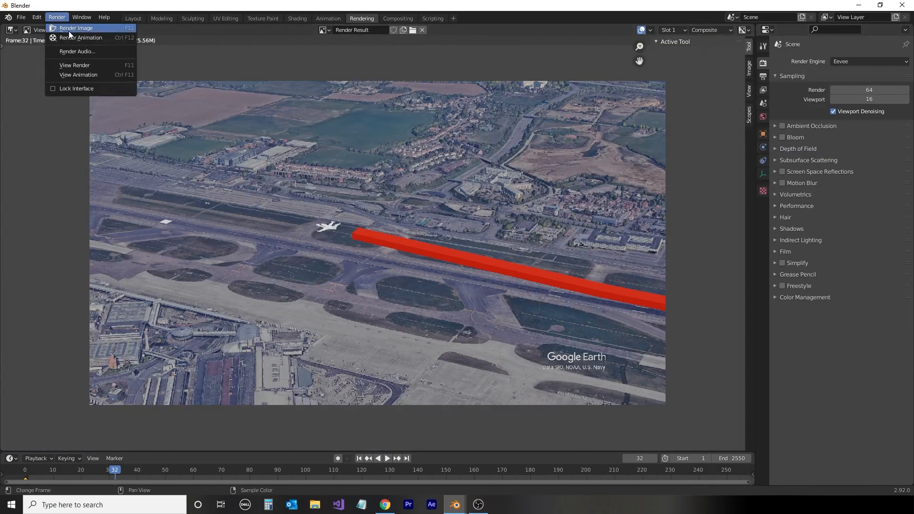
left_click(68, 29)
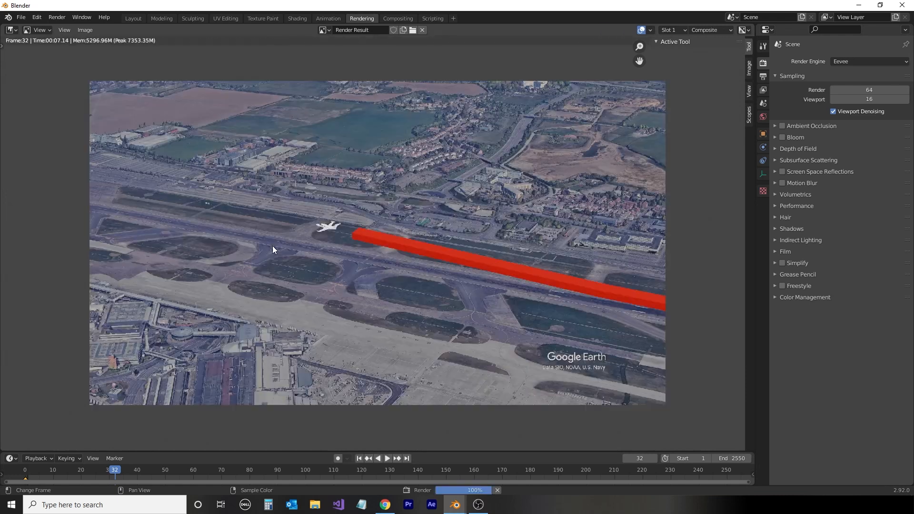
scroll(364, 246, "up", 2)
scroll(338, 247, "up", 1)
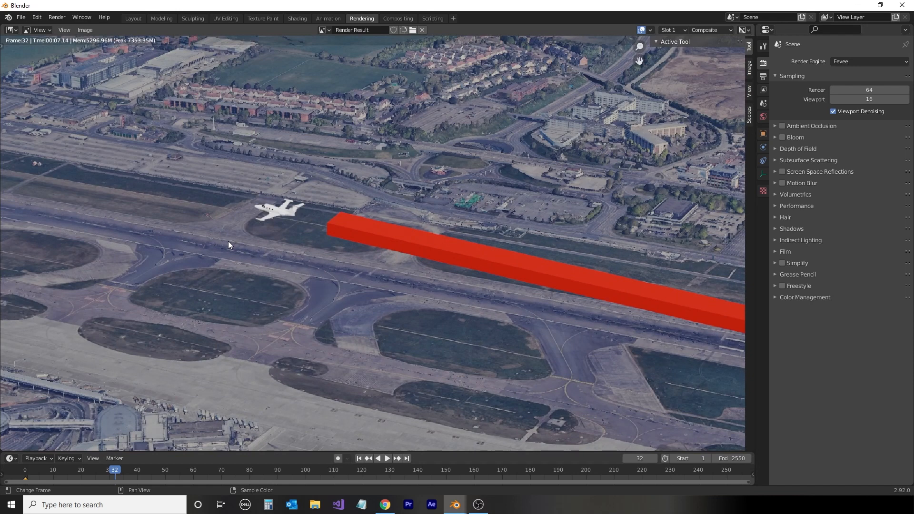
scroll(228, 242, "down", 3)
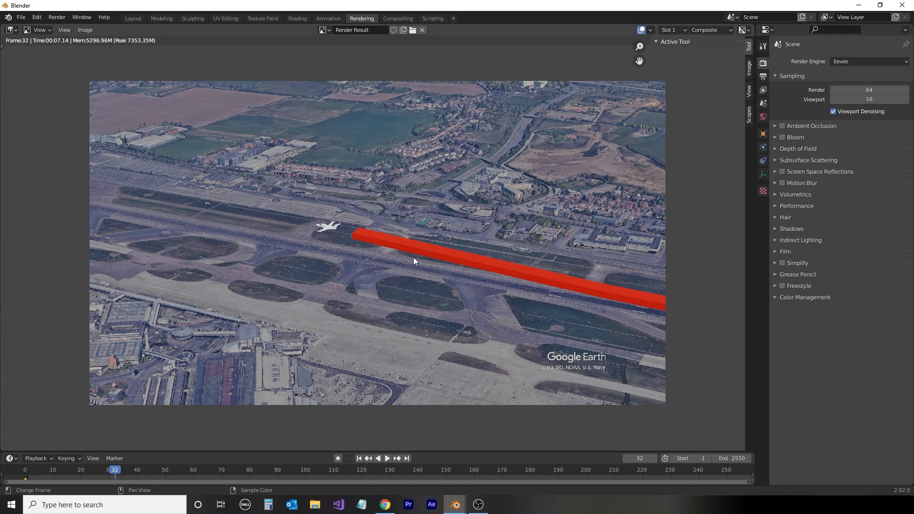
- Go to frame 2509 in the camera view of the Layout workspace and hide the ParisRunway plane covering the landing area
left_click(133, 19)
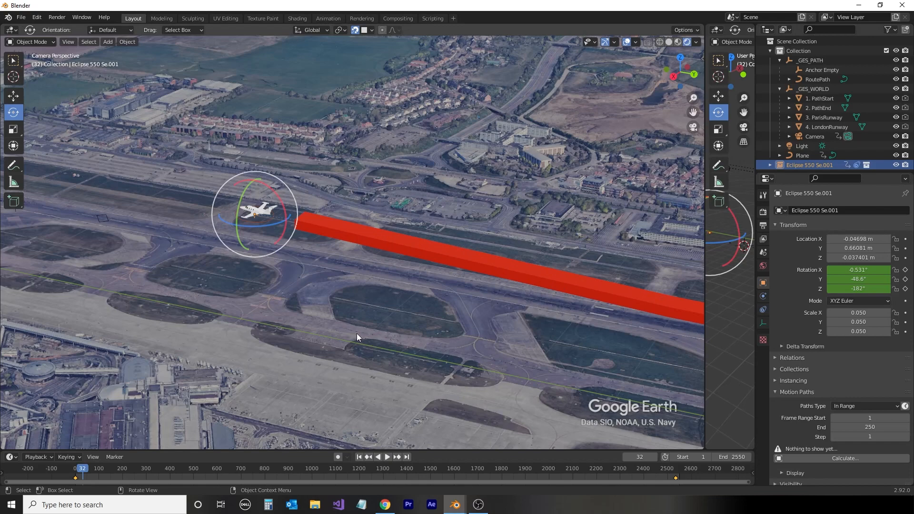
key("KP_0")
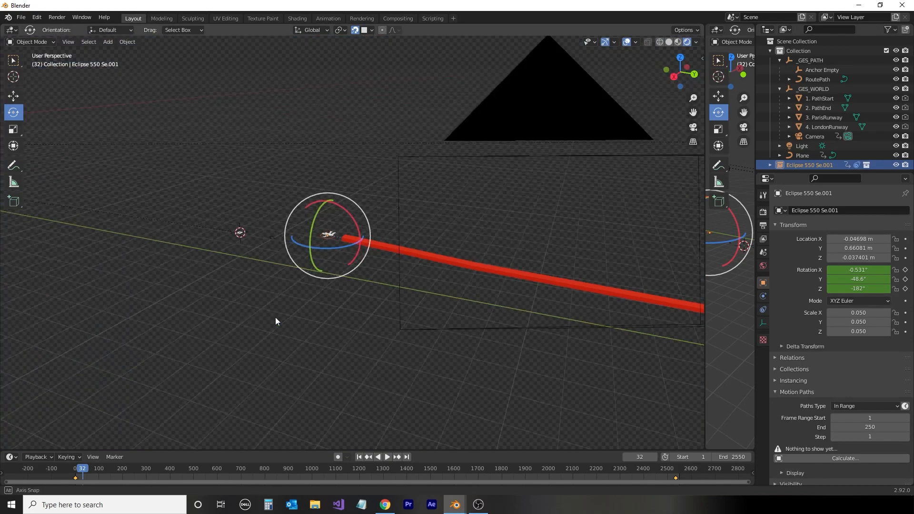
left_click(693, 126)
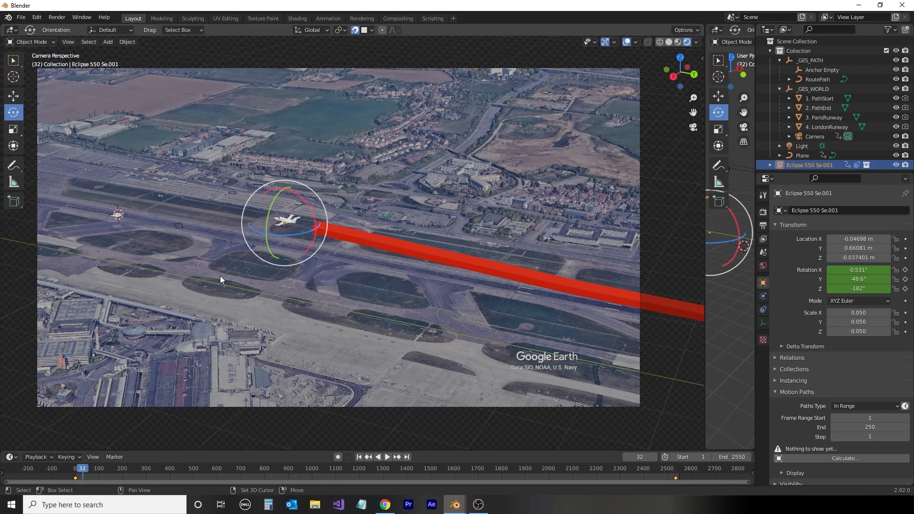
middle_click_drag(220, 275, 234, 302, "shift")
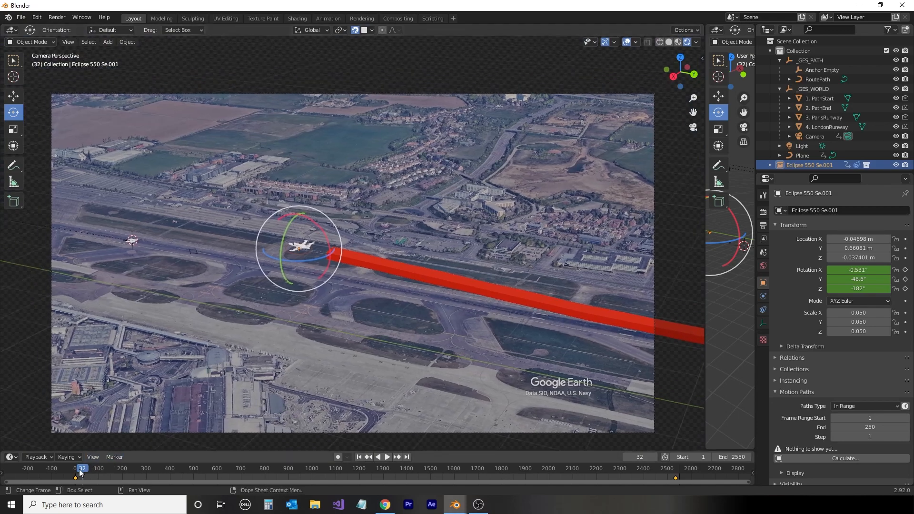
left_click_drag(80, 471, 669, 479)
scroll(364, 243, "up", 4)
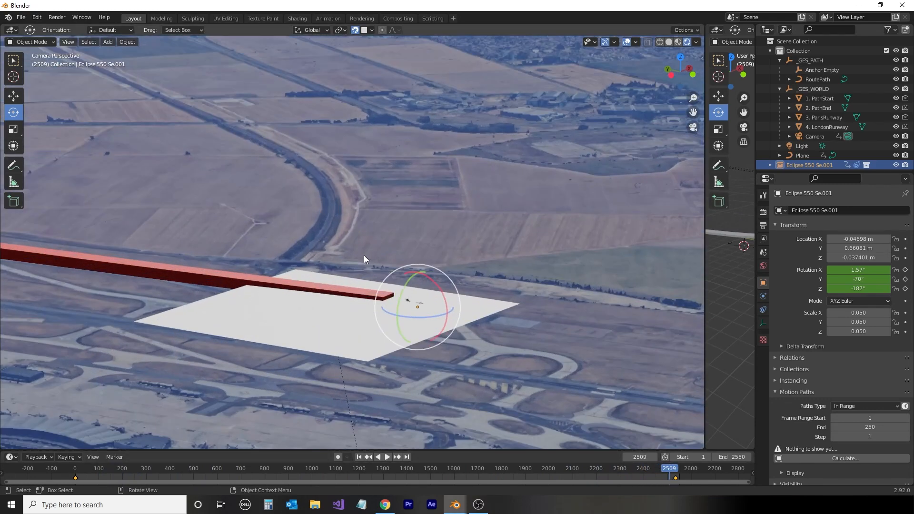
left_click(829, 118)
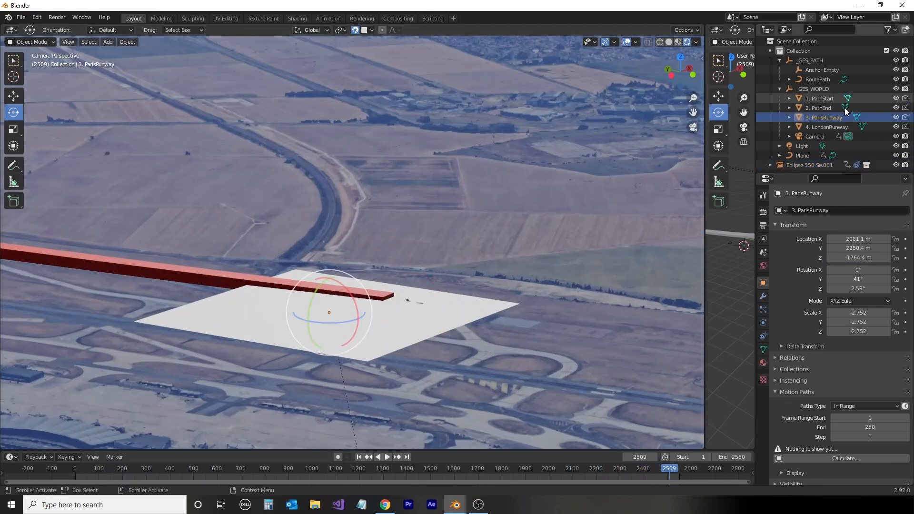
left_click(897, 117)
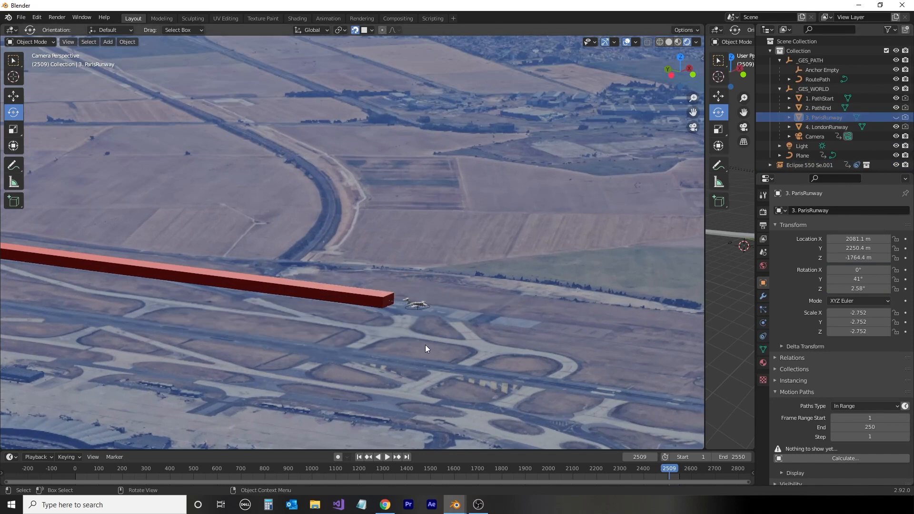
- Go to frame 2306 and compare the airplane's size with the end of the red route, up close and in the full camera frame
left_click_drag(678, 472, 621, 481)
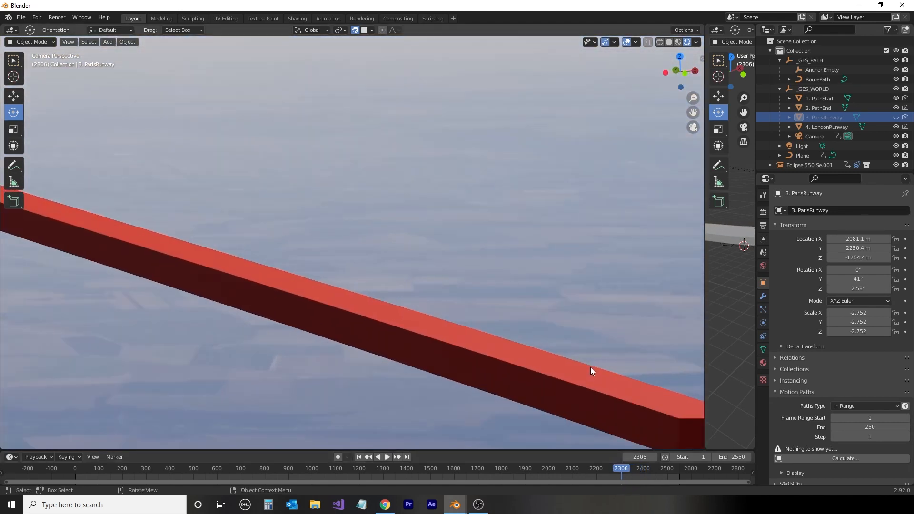
scroll(542, 365, "up", 4)
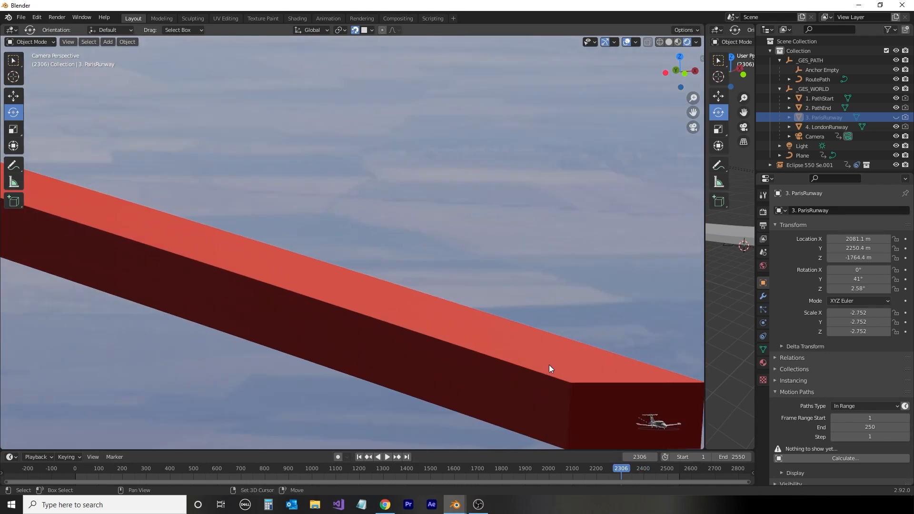
middle_click_drag(549, 365, 380, 257, "shift")
scroll(490, 327, "up", 3)
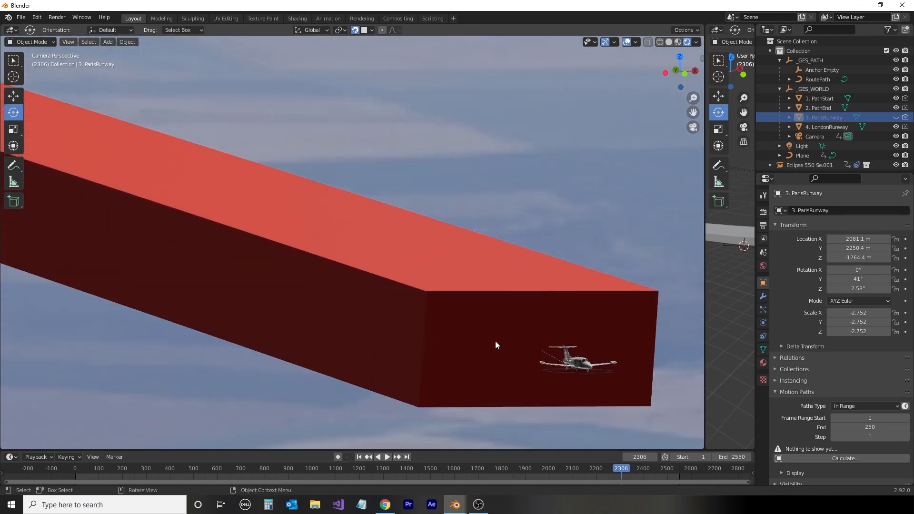
scroll(466, 351, "down", 6)
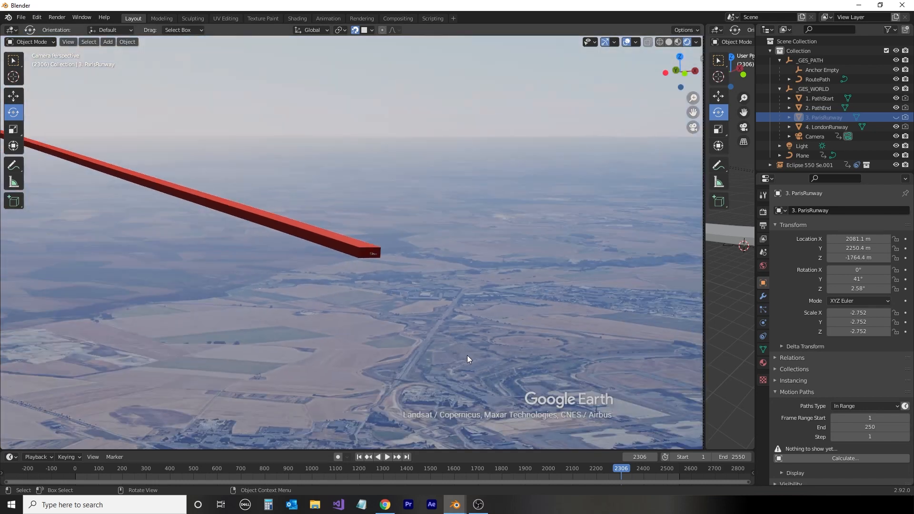
scroll(467, 355, "down", 2)
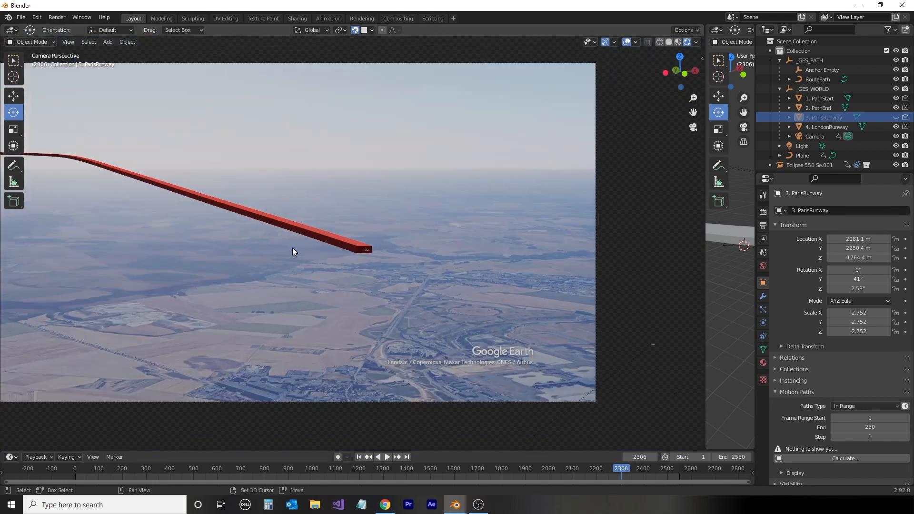
middle_click_drag(292, 248, 350, 260, "shift")
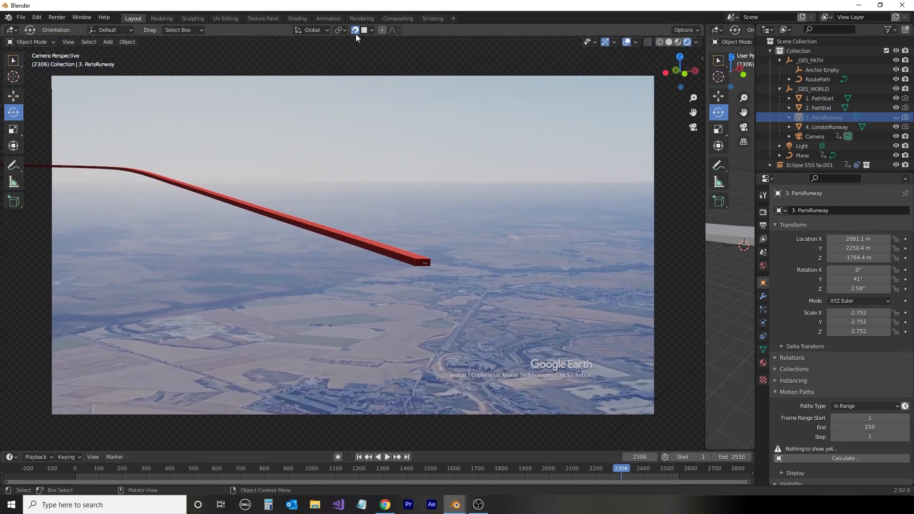
- In the Rendering workspace, set the render output path to D:\Project\Flight\londontoparis\final
left_click(362, 18)
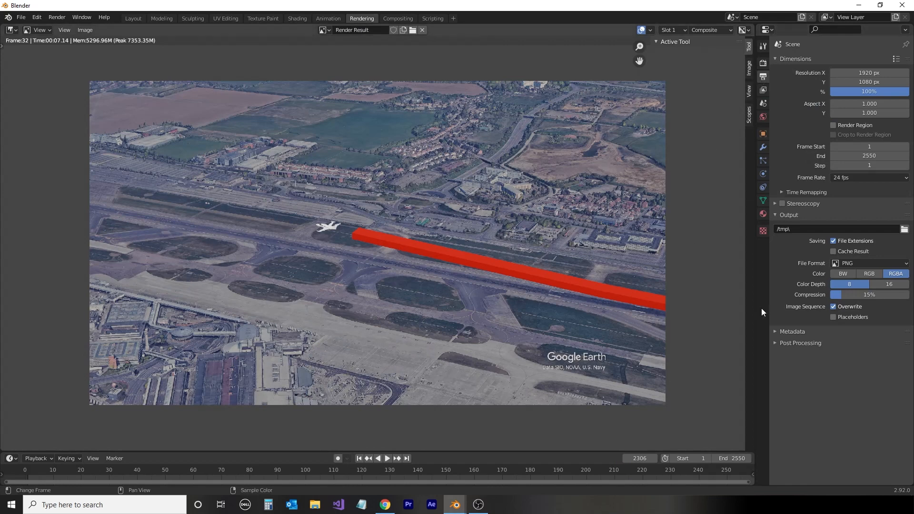
left_click(904, 230)
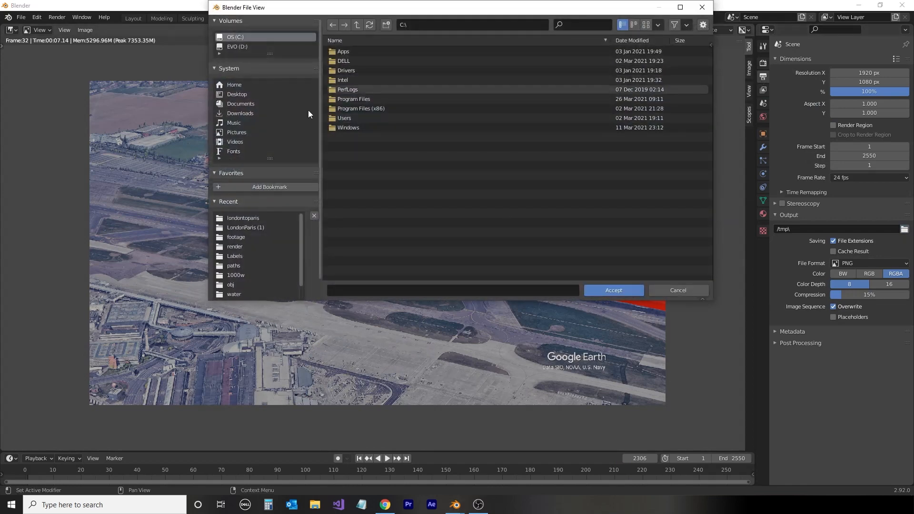
left_click(240, 218)
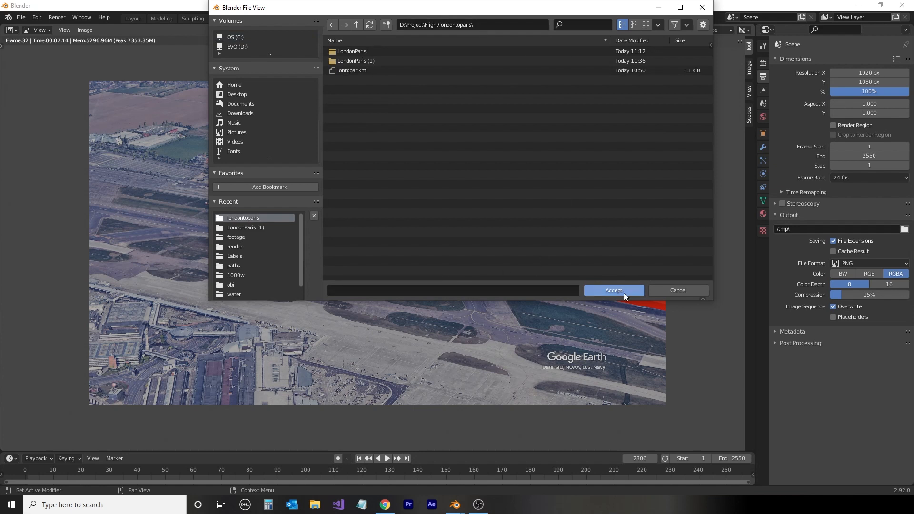
left_click(540, 293)
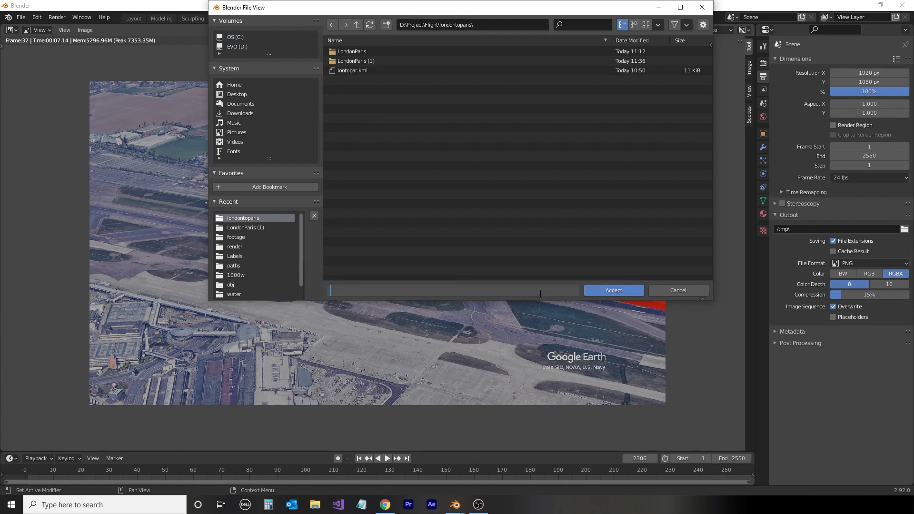
type("final")
left_click(624, 291)
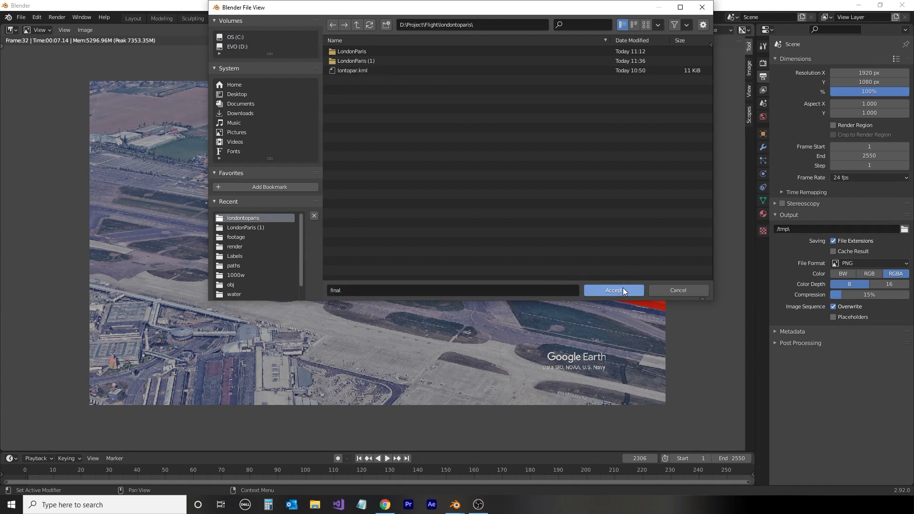
left_click(612, 291)
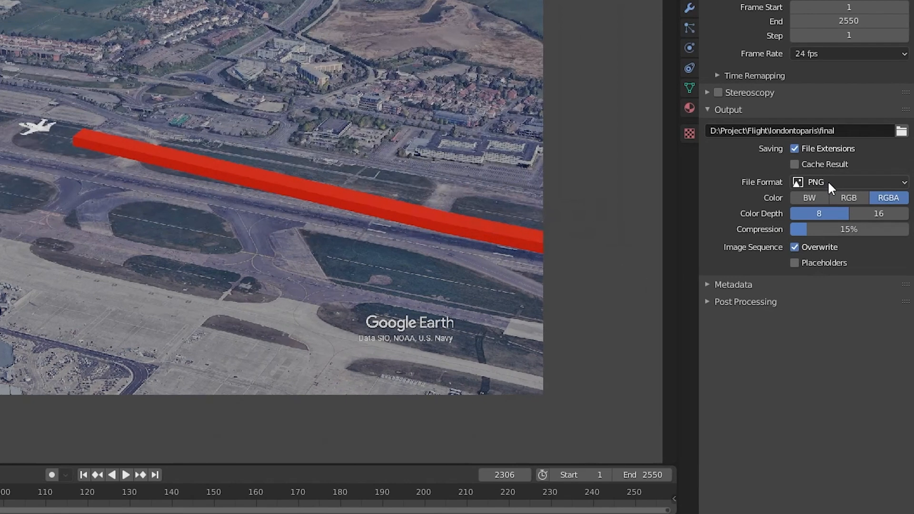
- Set the output file format to FFmpeg Video with an MPEG-4 container
left_click(829, 185)
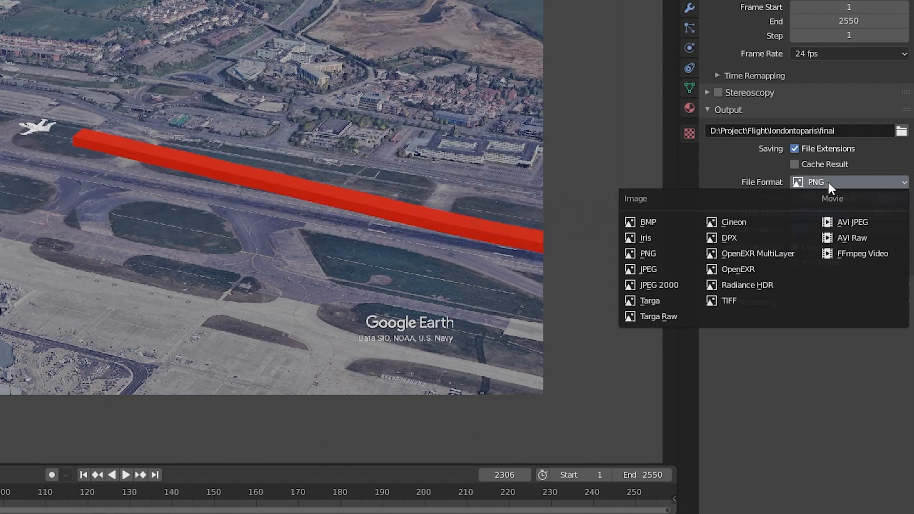
left_click(841, 257)
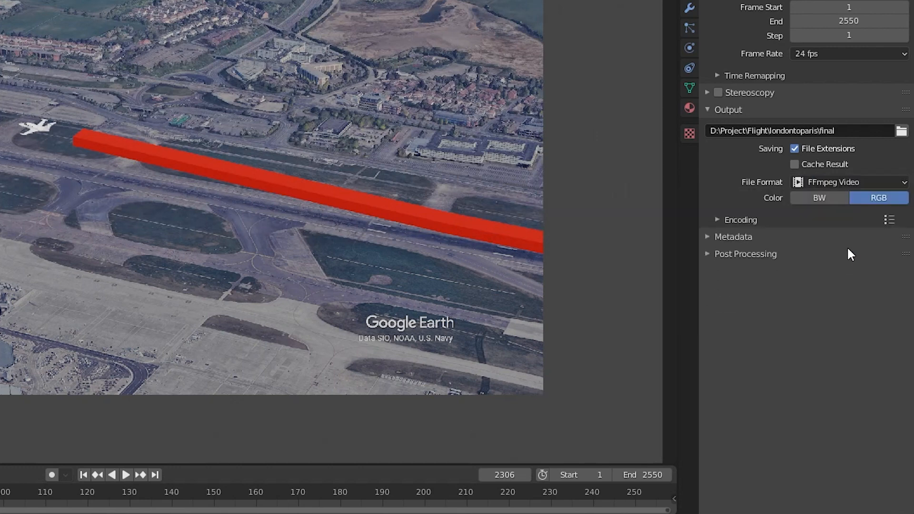
left_click(718, 219)
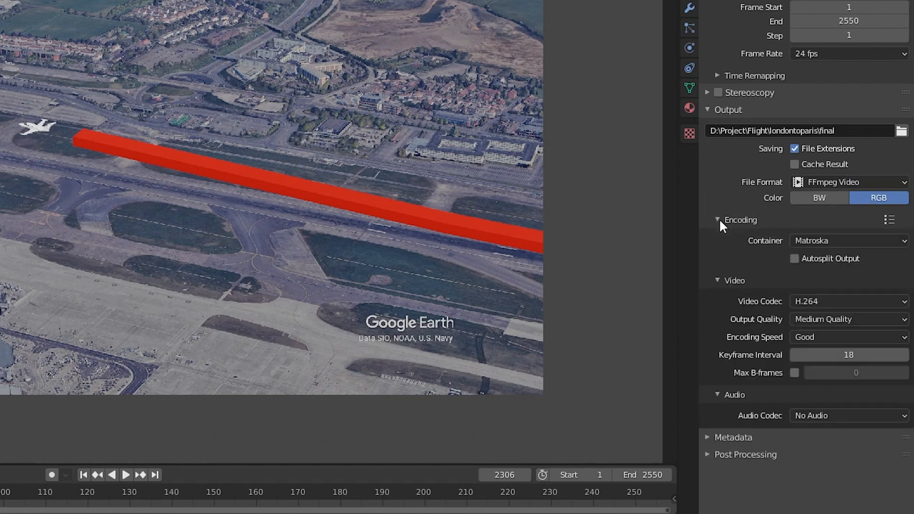
left_click(846, 240)
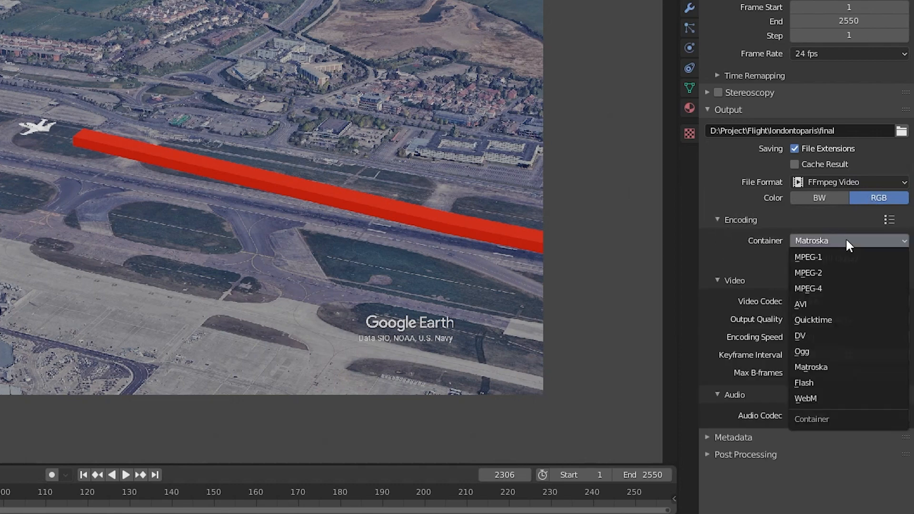
left_click(823, 289)
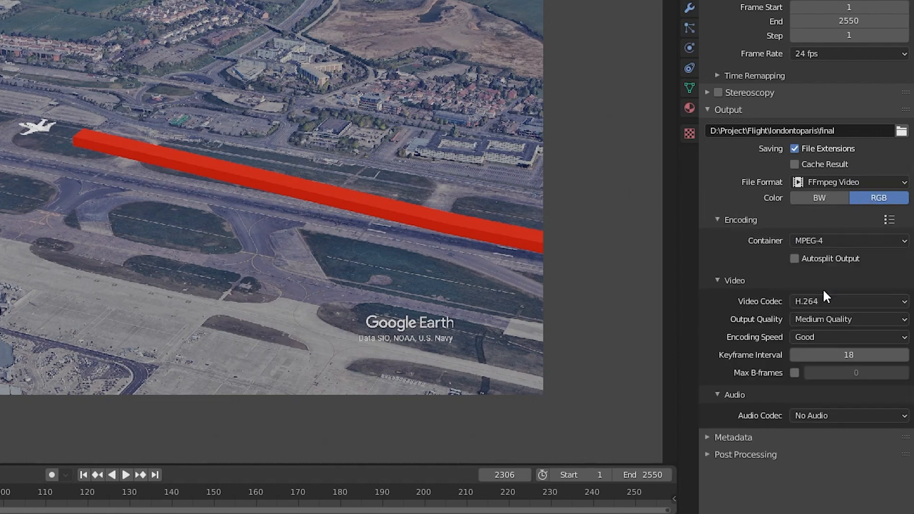
- Keep H.264 as the video codec, set the output quality to High Quality, and bring up the render engine settings
left_click(839, 304)
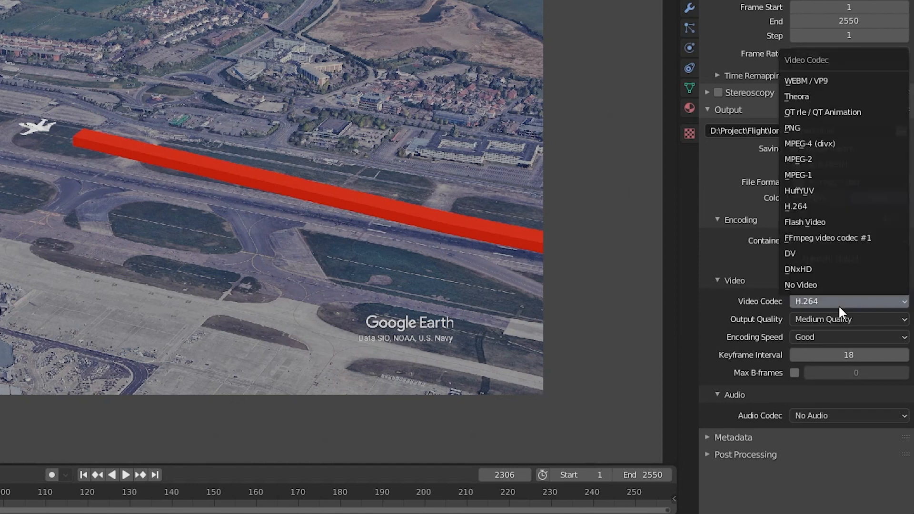
left_click(838, 305)
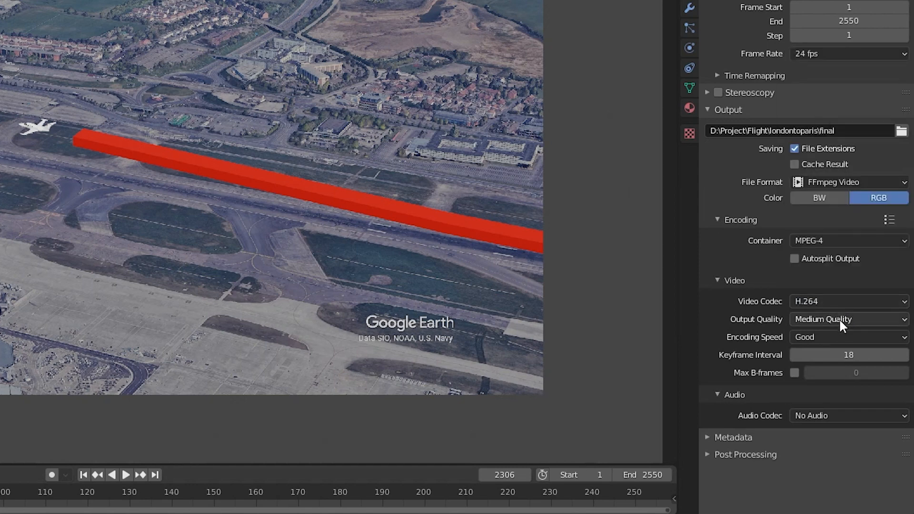
left_click(839, 318)
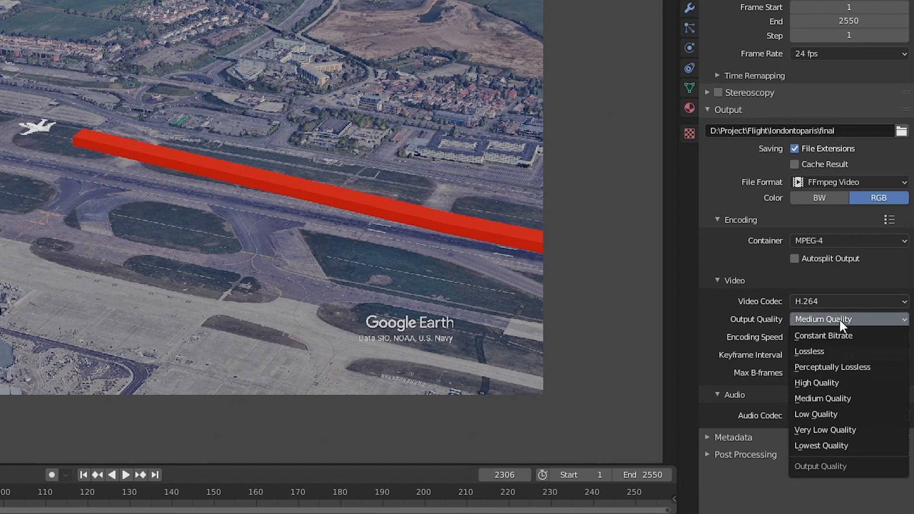
left_click(821, 385)
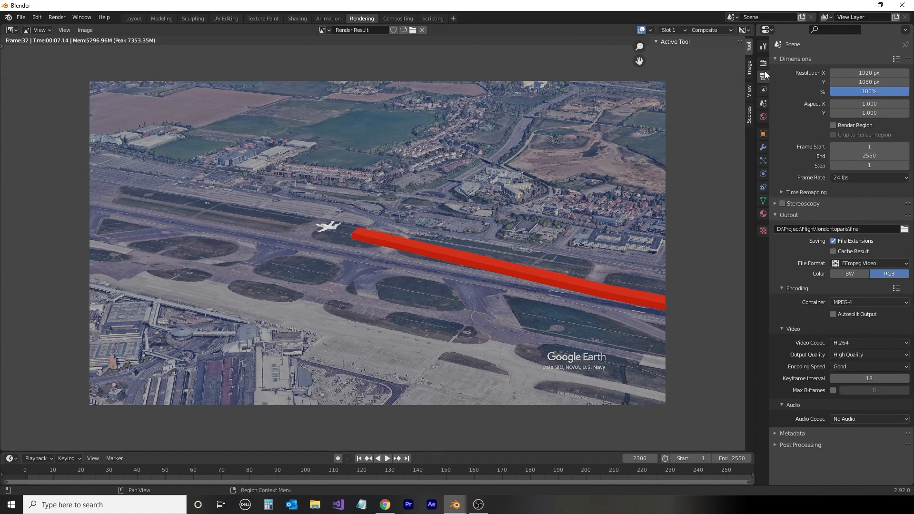
left_click(763, 62)
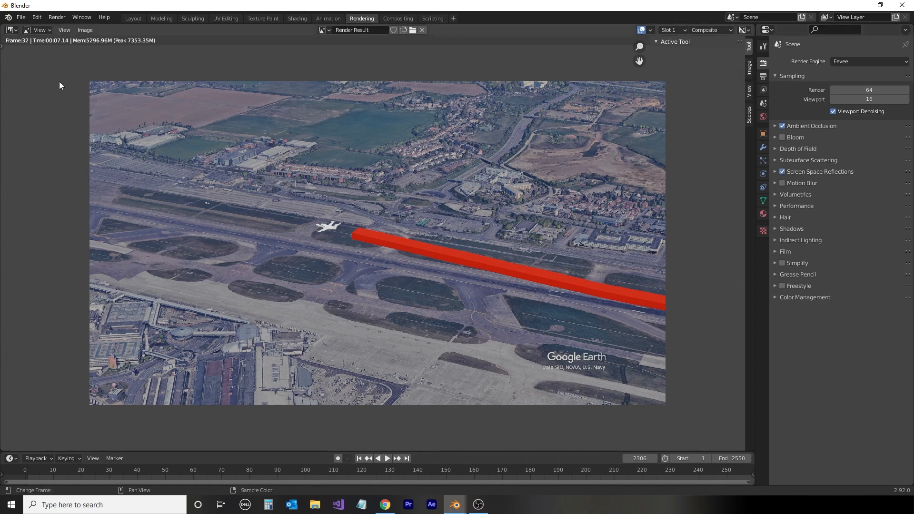
- In the Layout workspace, light the scene with the exterior HDRI Abandoned hopper terminal 02
left_click(134, 18)
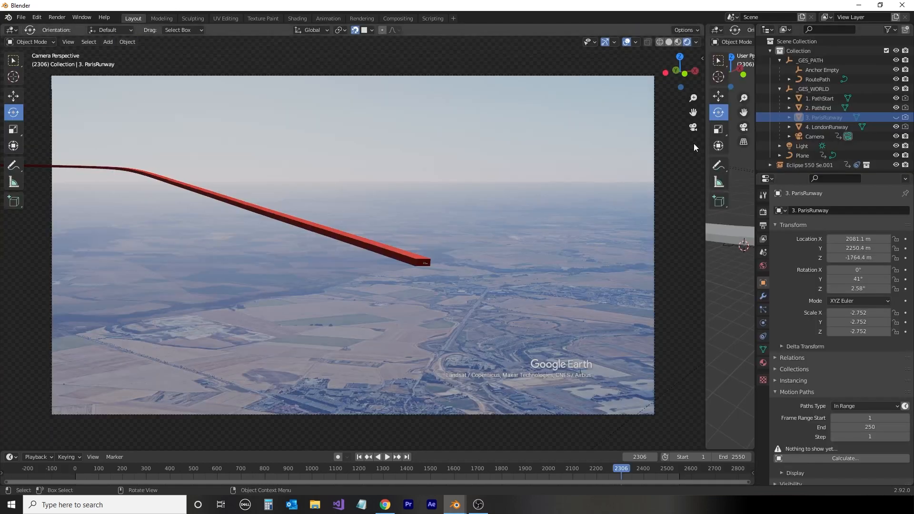
key("n")
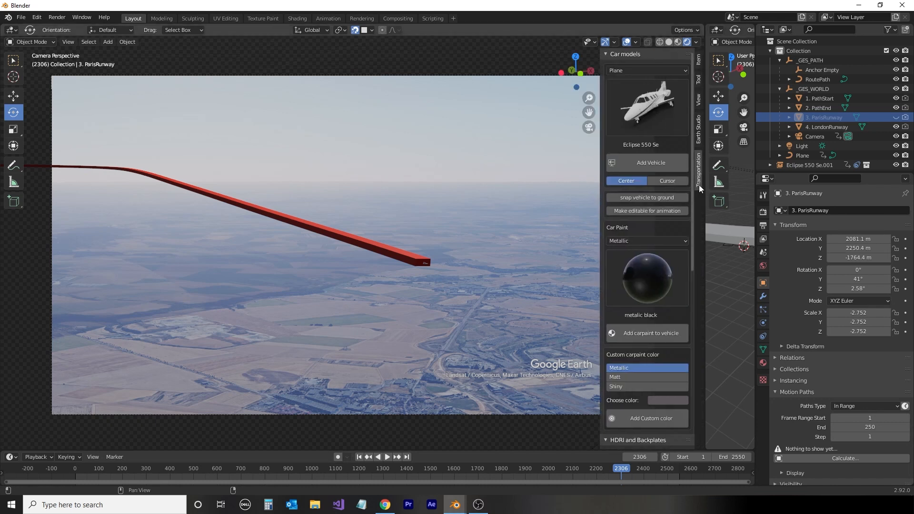
scroll(675, 325, "down", 10)
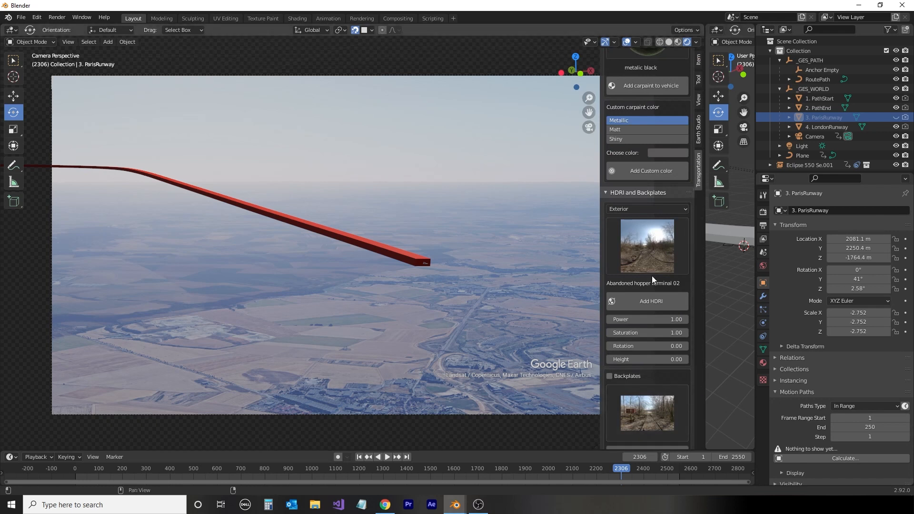
left_click(652, 305)
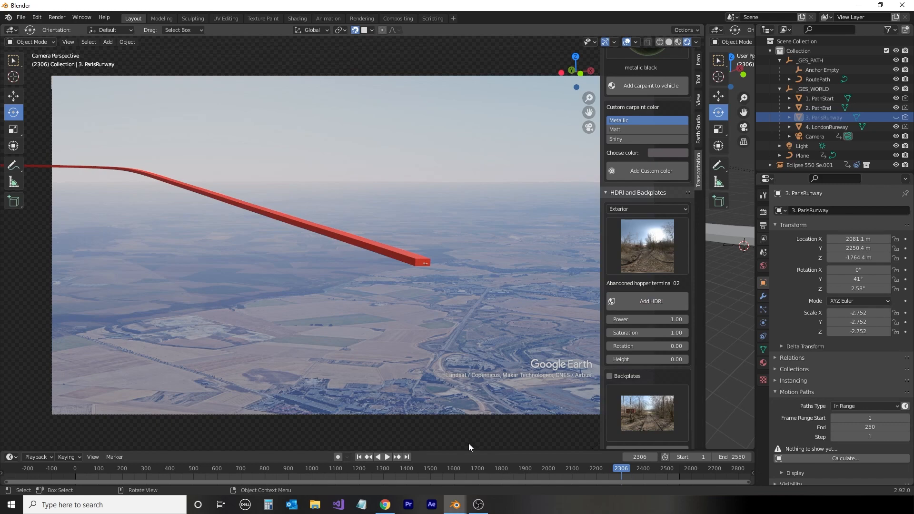
- Go to frame 18 and compare the airplane and route under the new lighting with the earlier render result
left_click_drag(620, 470, 79, 471)
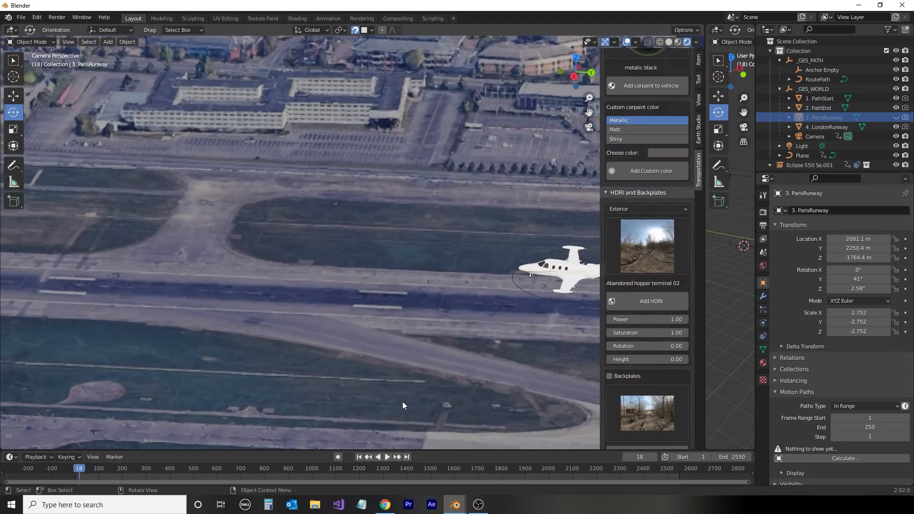
scroll(338, 353, "down", 4)
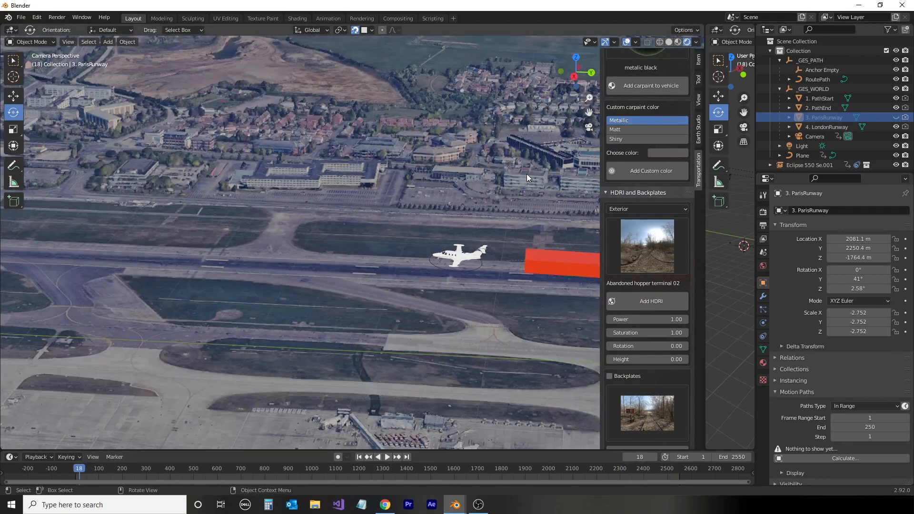
left_click(358, 18)
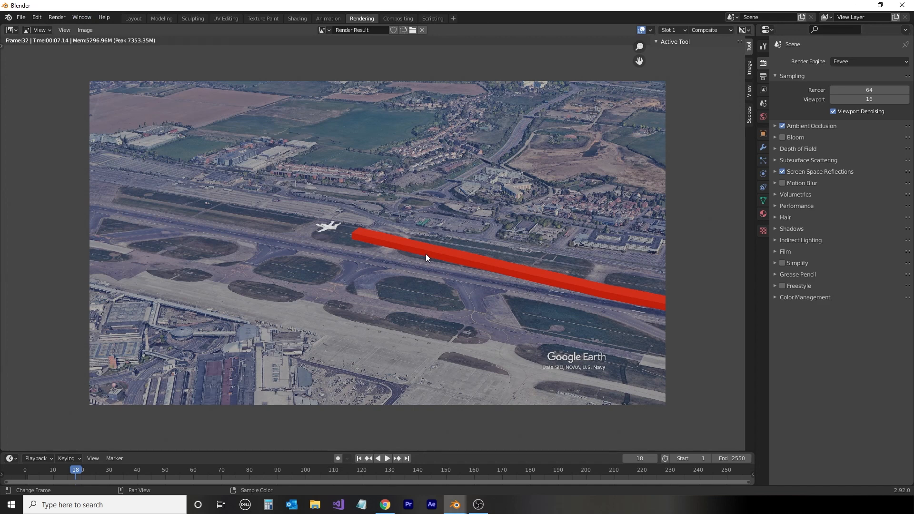
left_click(136, 19)
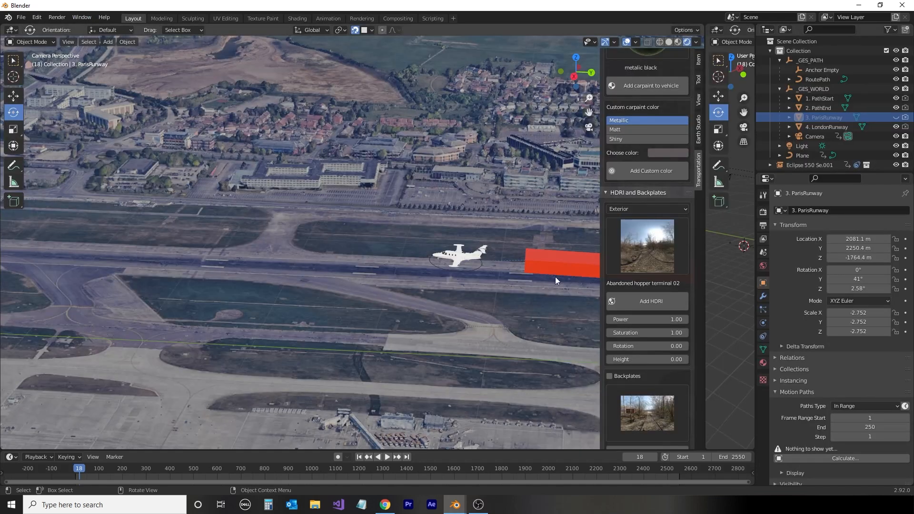
- Change the RoutePath material's base color to orange-red, with specular 0.713 and roughness 0.110
left_click(557, 261)
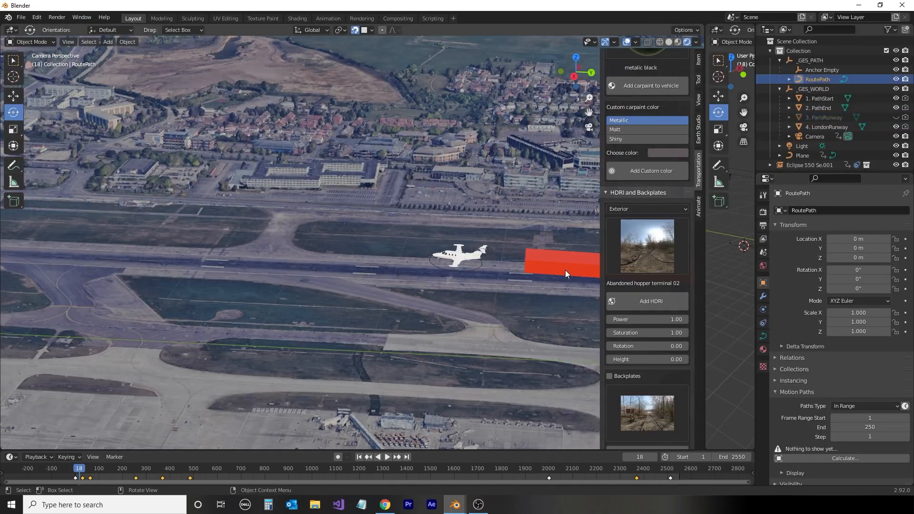
scroll(557, 264, "down", 5)
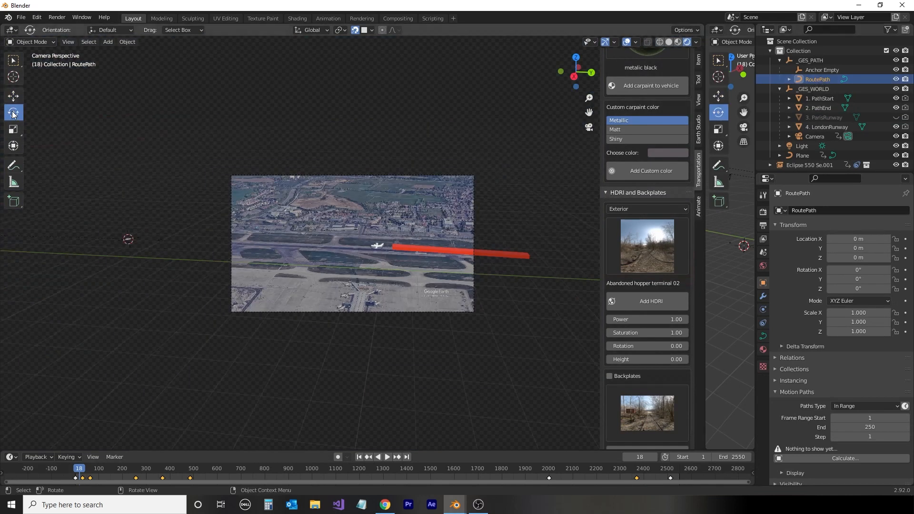
key("Home")
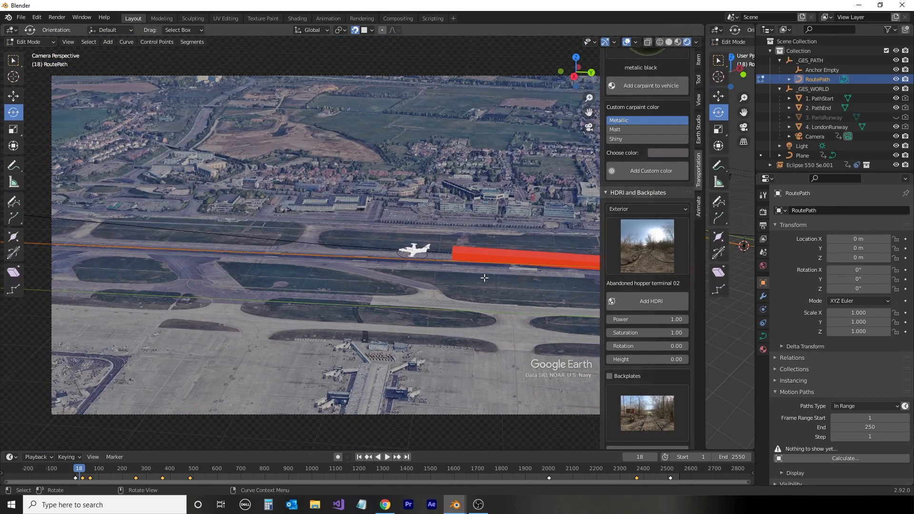
left_click(763, 350)
left_click(868, 349)
mouse_move(844, 257)
left_mouse_down()
mouse_move(831, 233)
mouse_move(878, 238)
mouse_move(858, 236)
mouse_move(862, 261)
mouse_move(834, 268)
mouse_move(842, 279)
left_mouse_up()
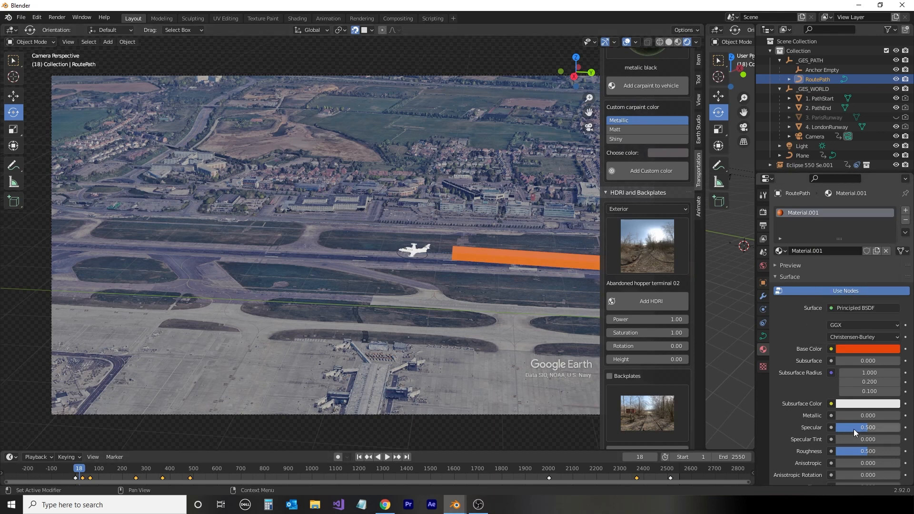
left_click_drag(865, 427, 842, 451)
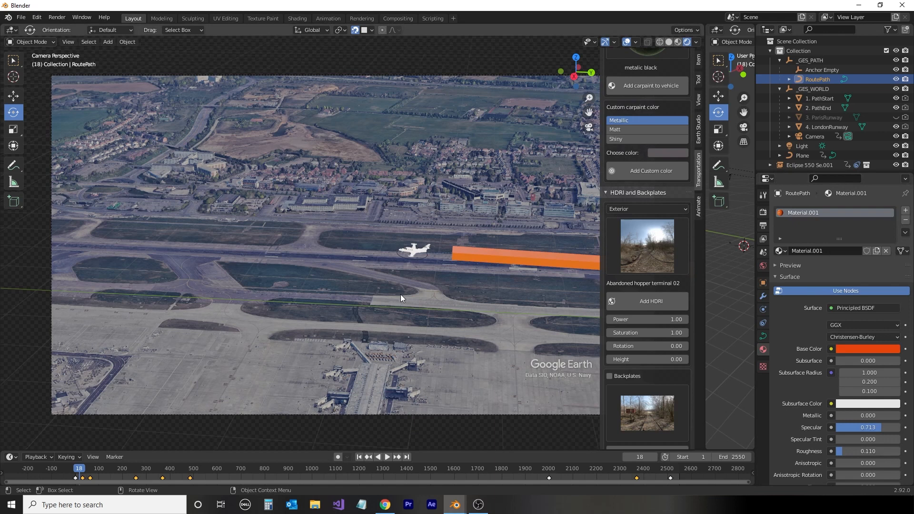
- Go to frame 2390 and check the recolored route near the landing area in the full camera frame
key("Tab")
scroll(443, 281, "down", 1)
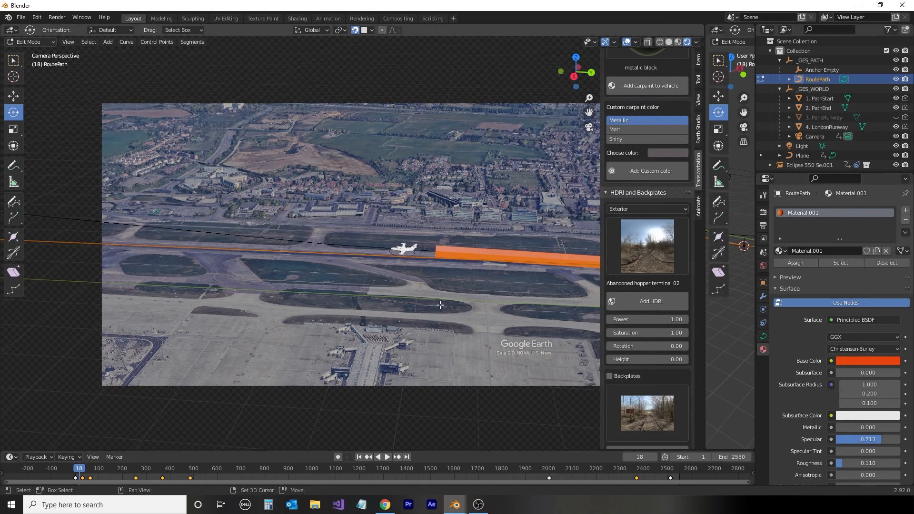
middle_click_drag(440, 305, 399, 310, "shift")
left_click_drag(82, 469, 642, 457)
key("Tab")
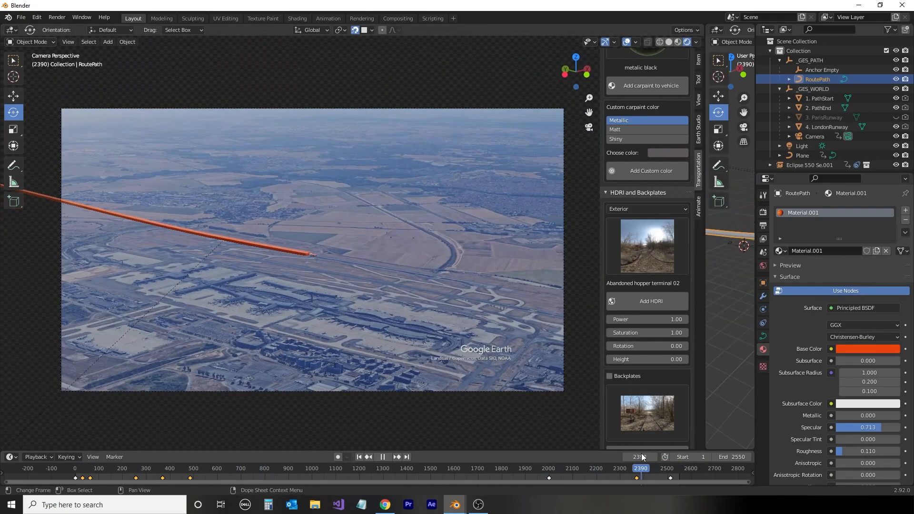
- Save the project as LONPAR.blend in the londontoparis folder
key("ctrl+s")
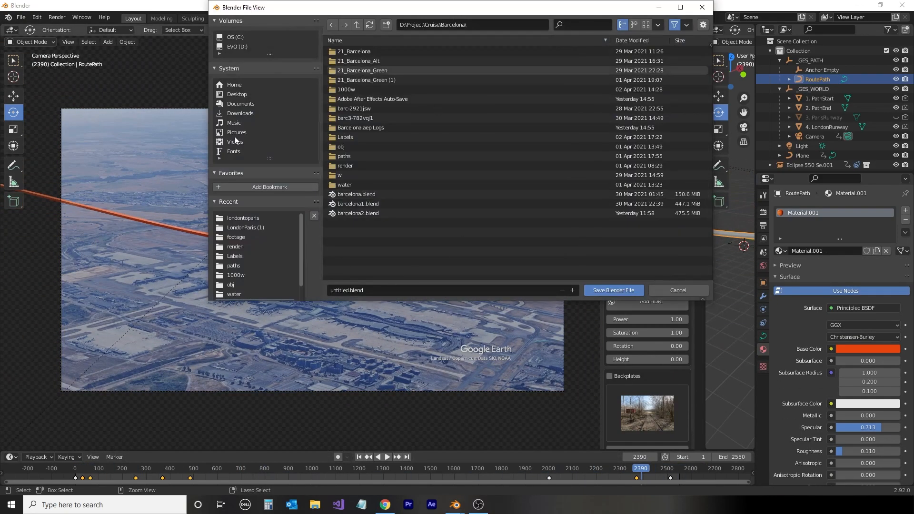
left_click(243, 218)
left_click(348, 290)
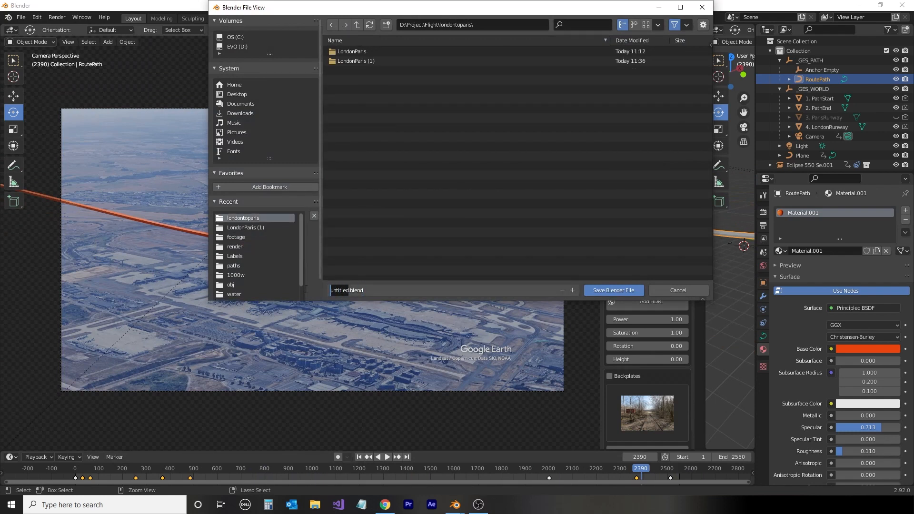
type("LONPAR")
key("Return")
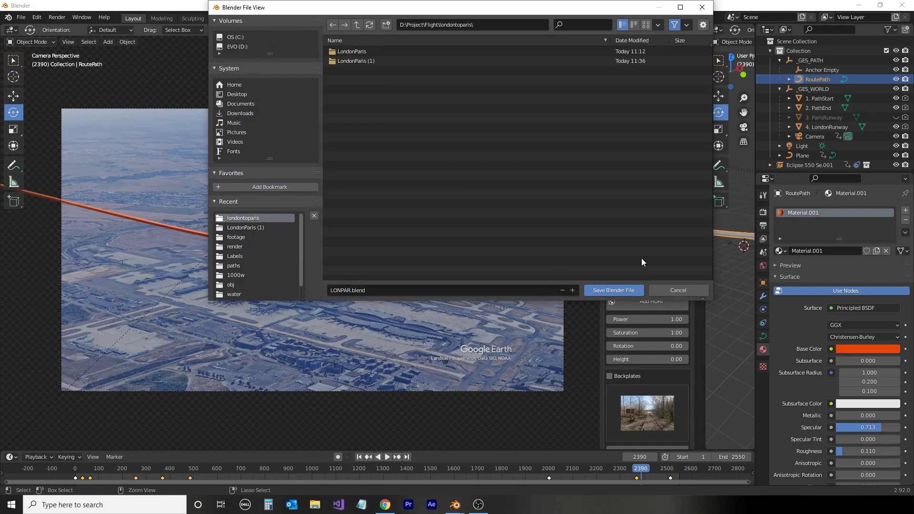
left_click(628, 290)
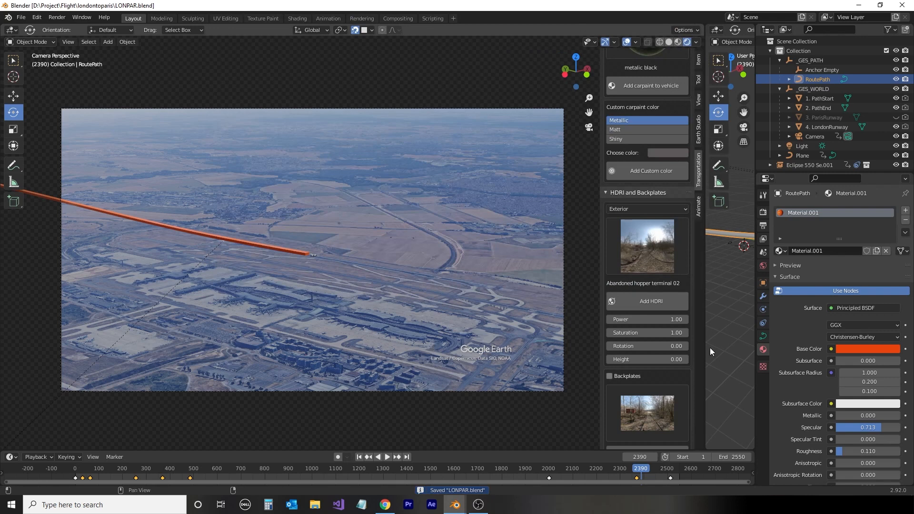
left_click(361, 19)
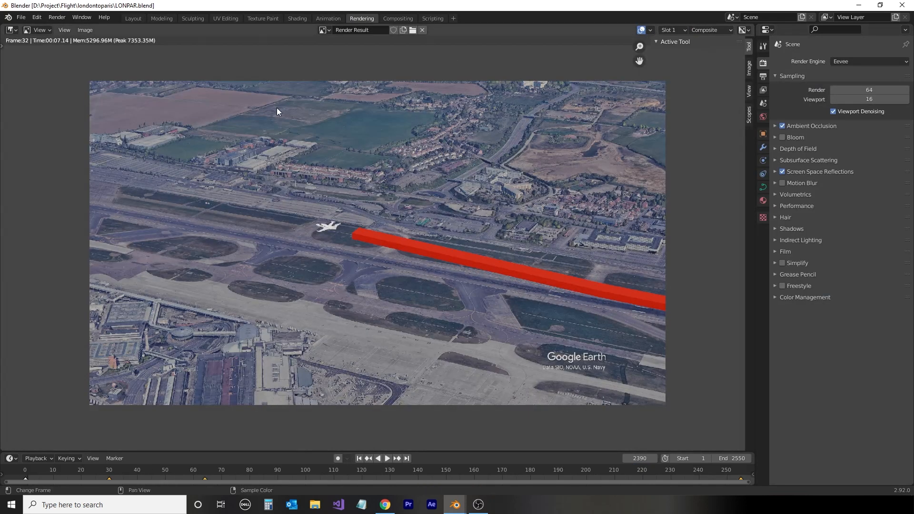
left_click(57, 17)
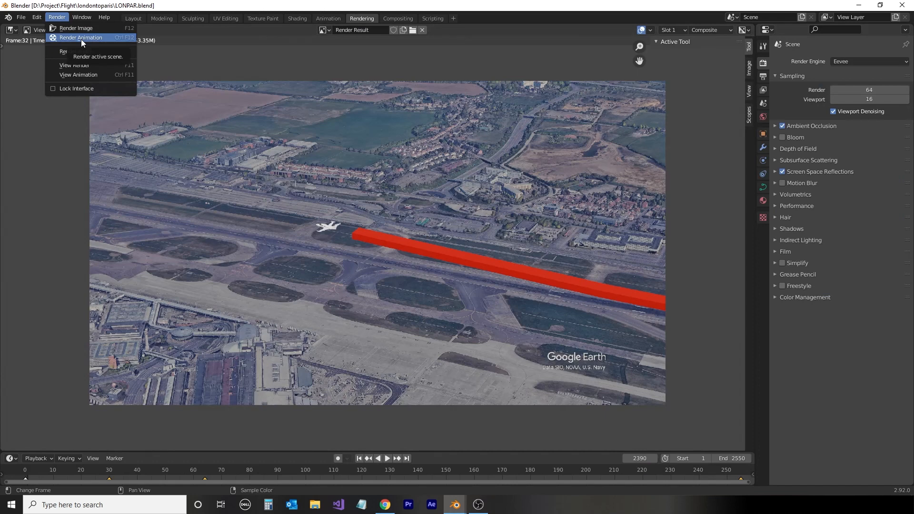
left_click(81, 39)
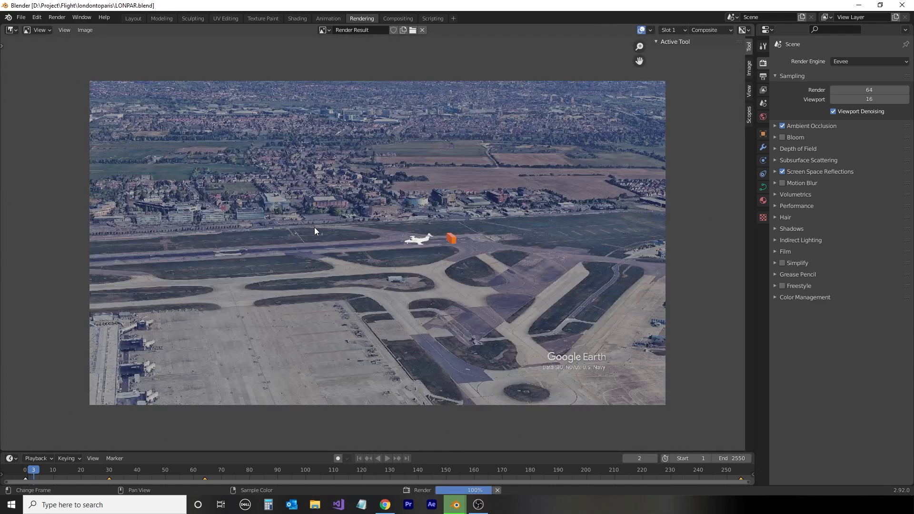
left_click(498, 490)
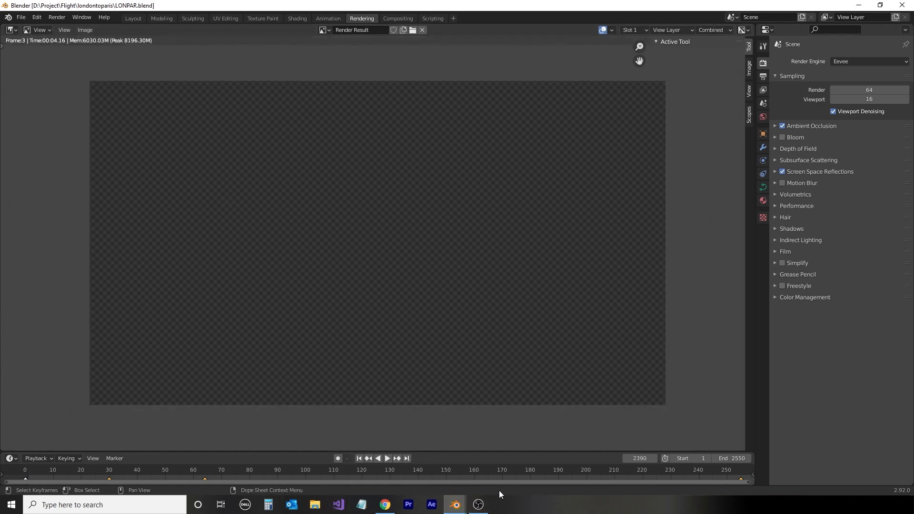
- Disconnect the Movie Clip footage from the Alpha Over node and render frame 2390 as a test image
left_click(398, 18)
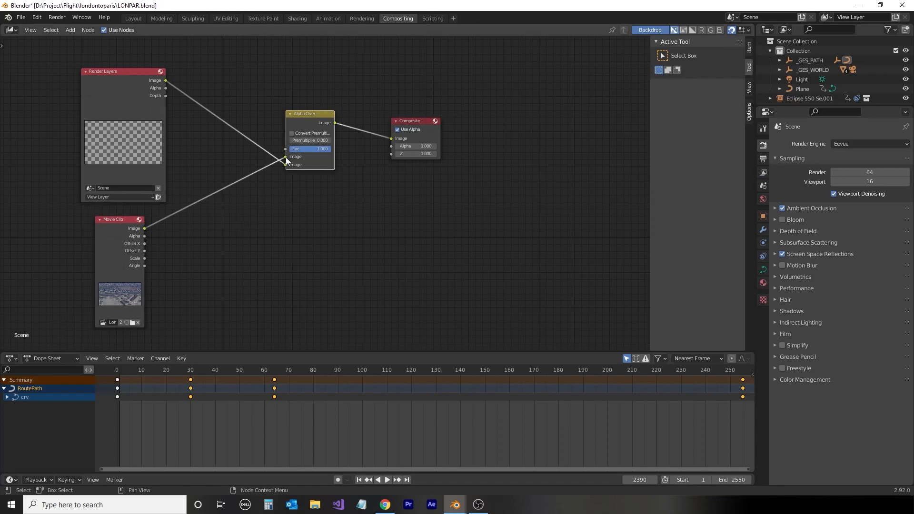
left_click_drag(286, 157, 305, 200)
left_click(365, 18)
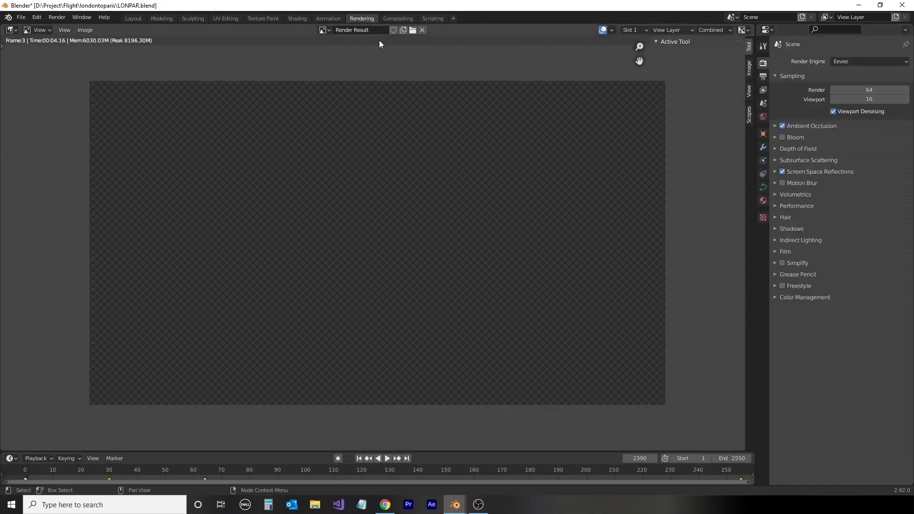
left_click(58, 18)
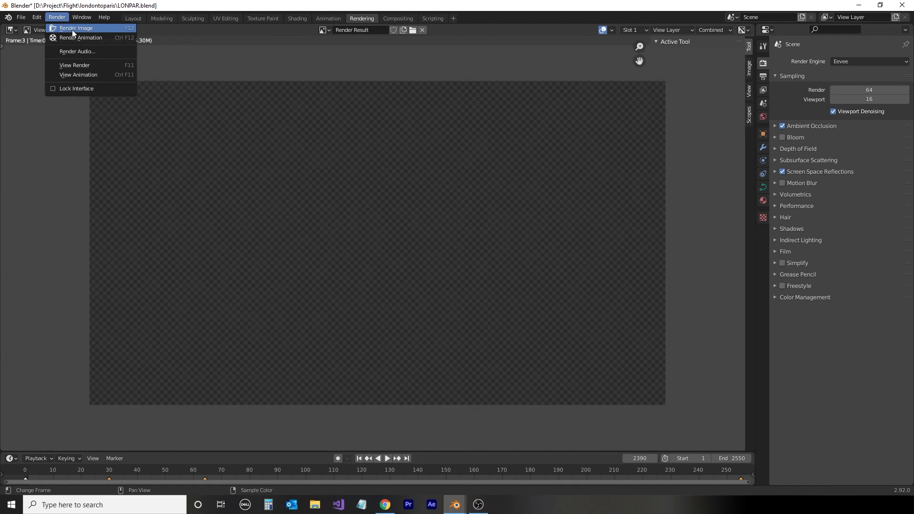
left_click(74, 29)
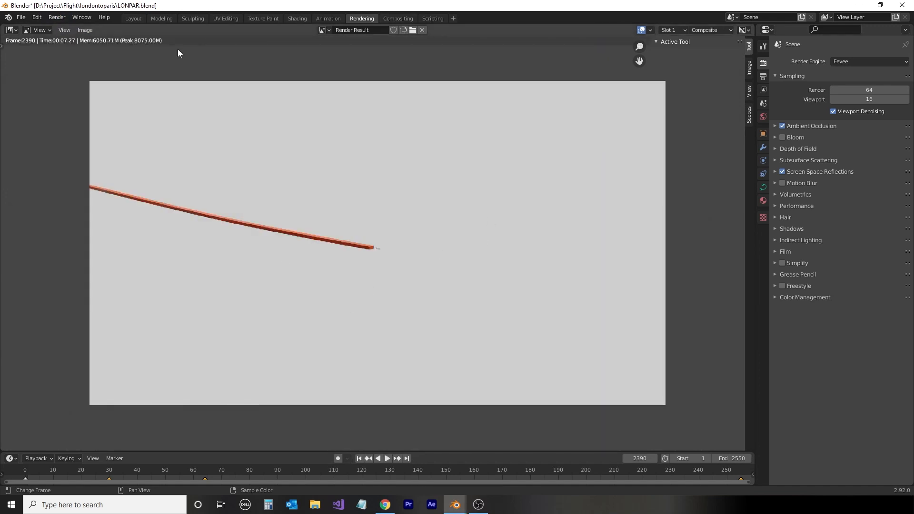
- Connect the Render Layers image directly to Composite, bypassing Alpha Over, and link the Movie Clip image to the detached Alpha Over node
left_click(398, 18)
left_click_drag(285, 165, 392, 139)
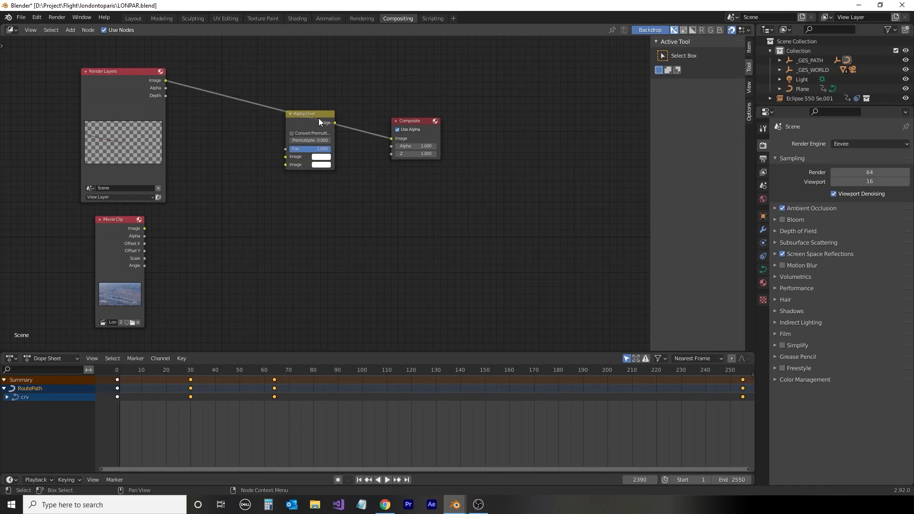
left_click_drag(316, 115, 288, 193)
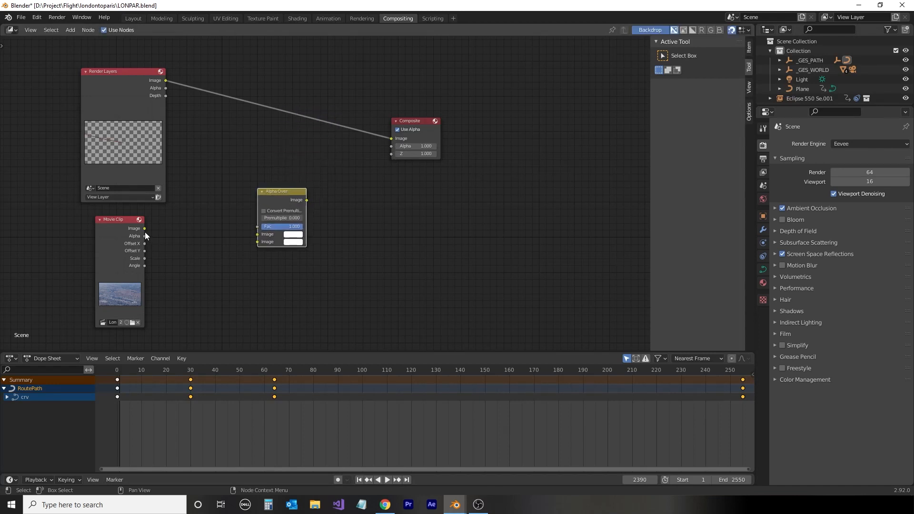
left_click_drag(145, 228, 257, 235)
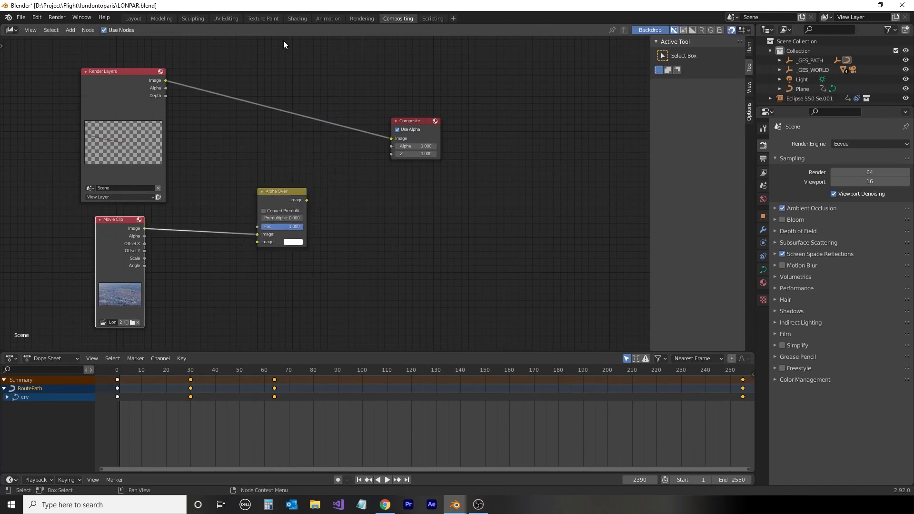
- Render frame 2390 as a still image and inspect the airplane and route without the footage behind them
left_click(356, 19)
left_click(57, 17)
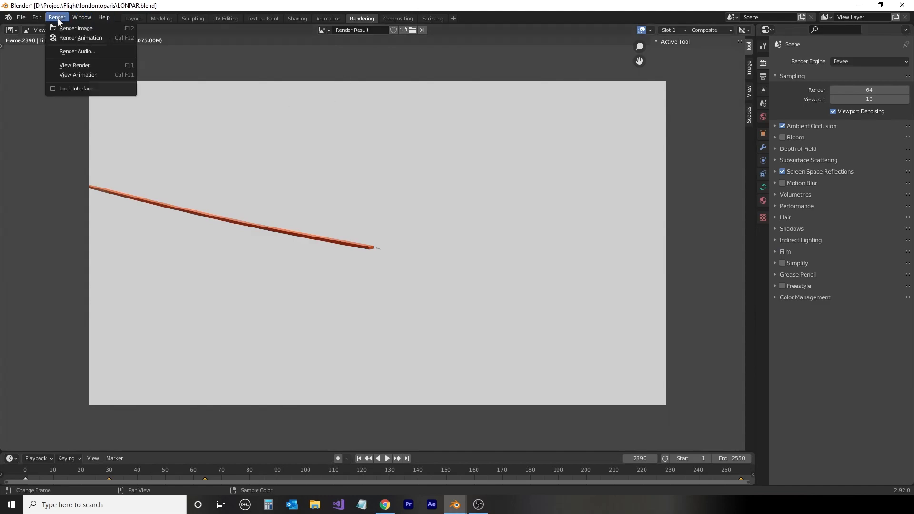
left_click(62, 28)
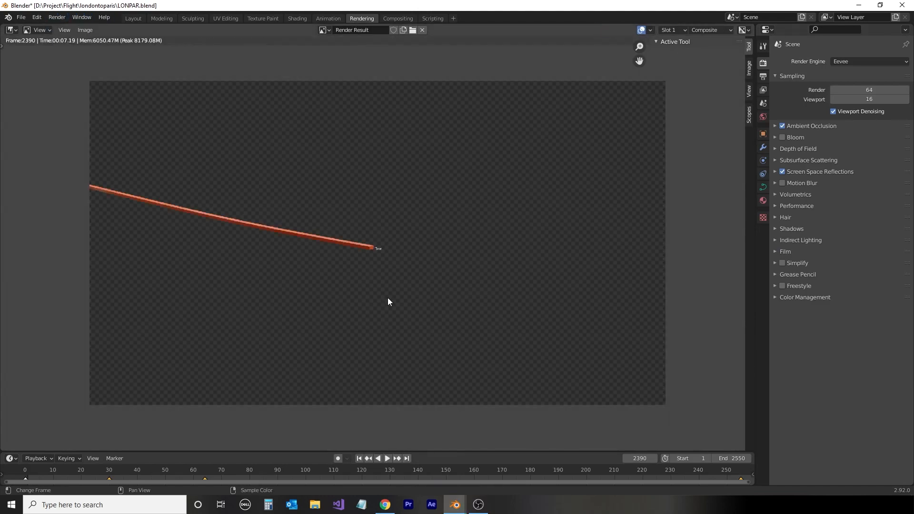
scroll(383, 278, "up", 3)
scroll(384, 278, "down", 3)
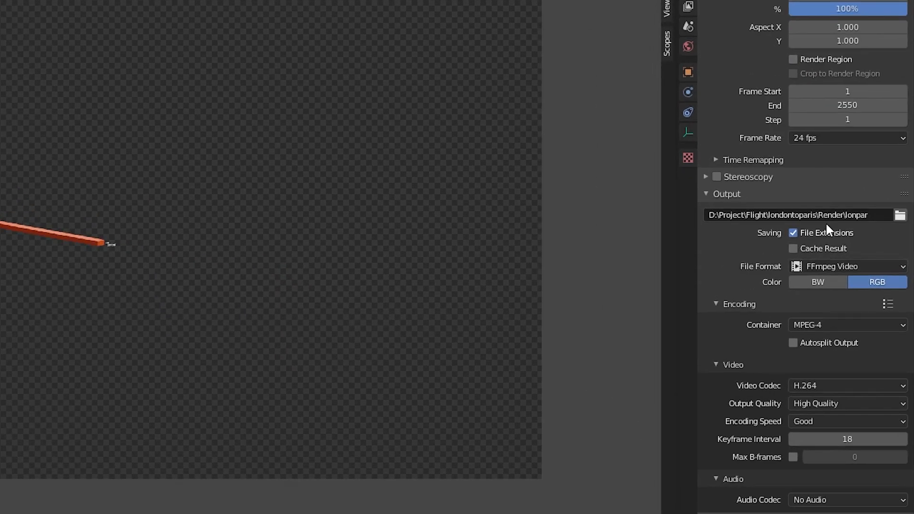
- Set the output file format to PNG with RGBA color
left_click(859, 266)
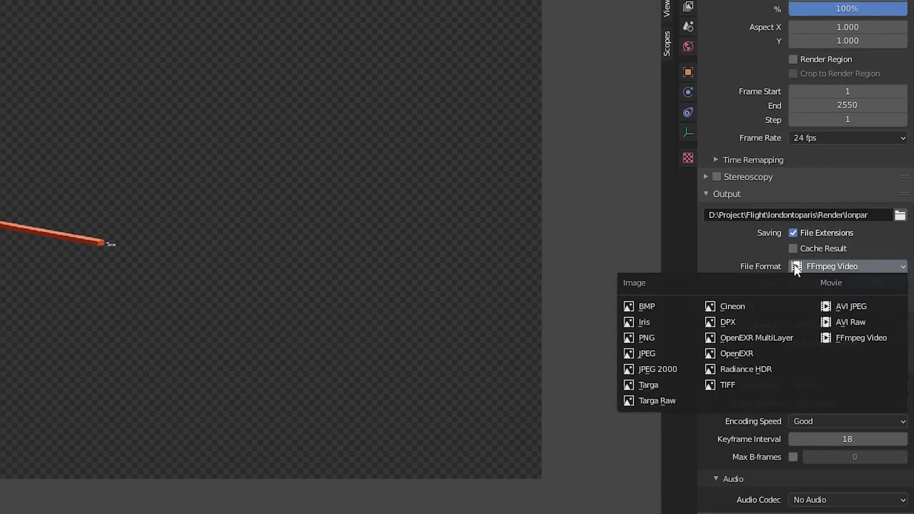
left_click(654, 338)
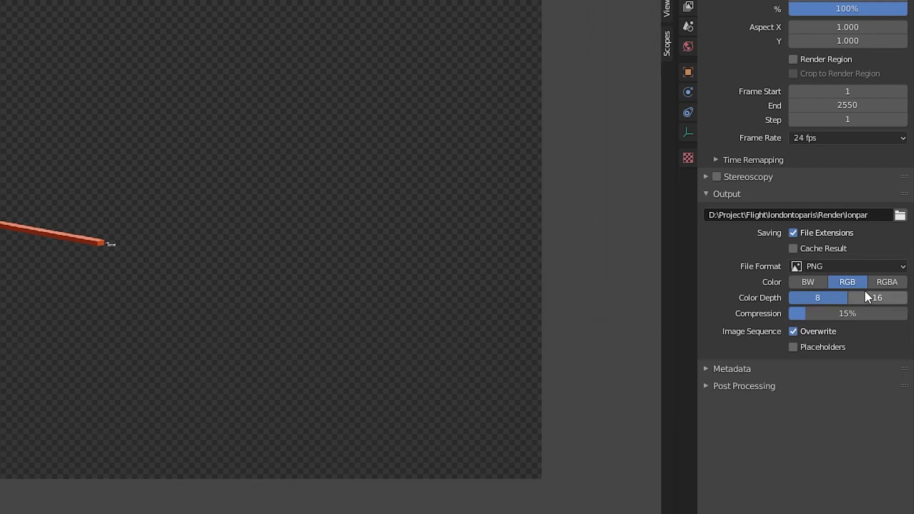
left_click(888, 281)
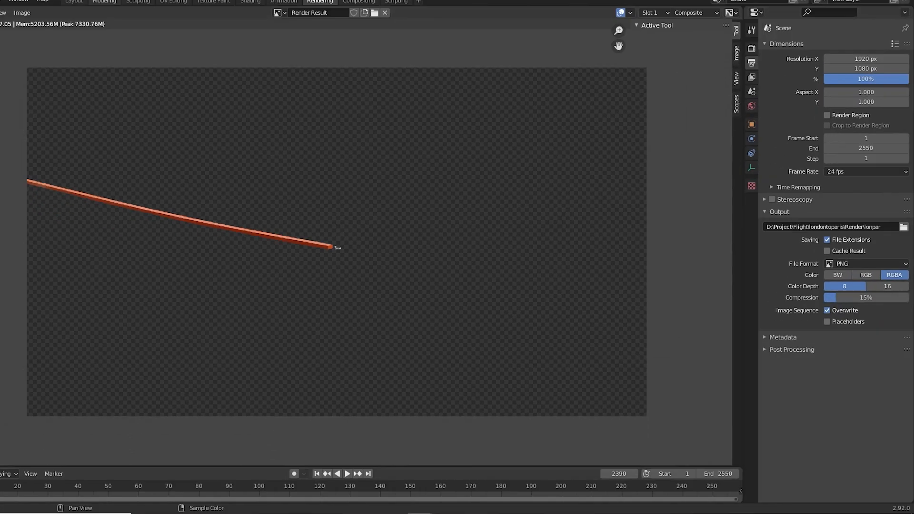
- Render the animation as a PNG image sequence
left_click(57, 17)
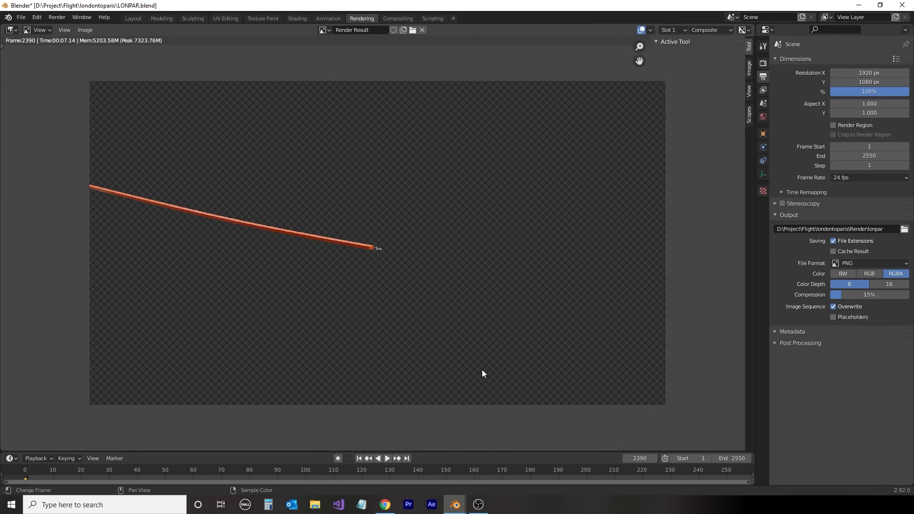
left_click(56, 18)
left_click(65, 39)
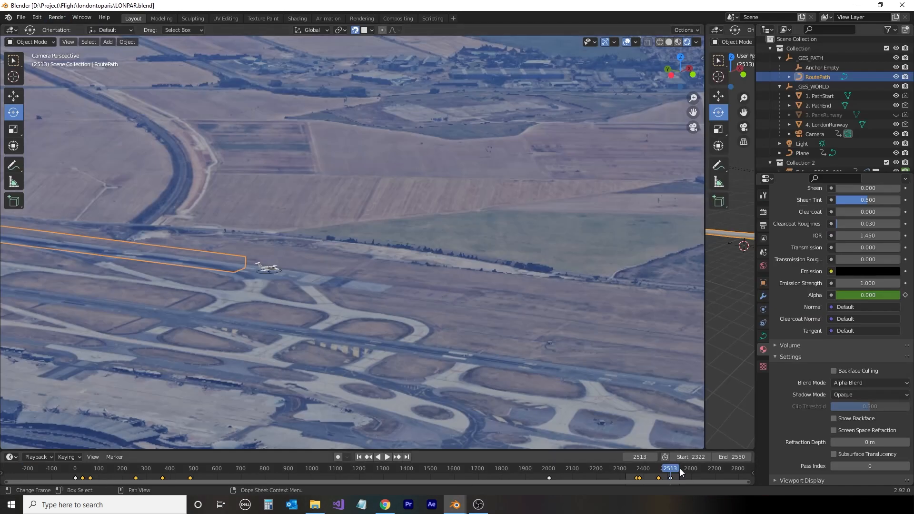
- Examine the route's leading end at frames 2117 and 2207, both close up and in the full camera frame
left_click_drag(671, 472, 576, 471)
key("Left")
key("Left")
key("Left")
key("Left")
key("Left")
key("space")
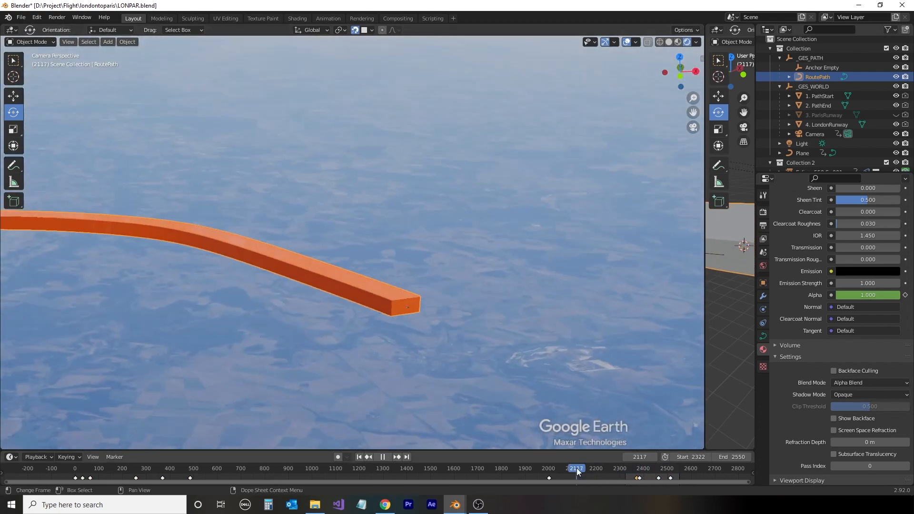
scroll(482, 371, "up", 4)
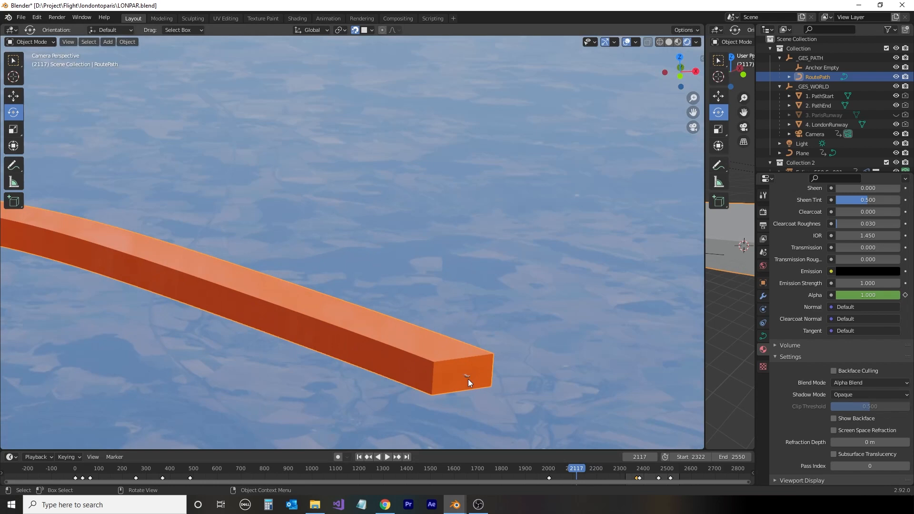
left_click_drag(575, 469, 598, 472)
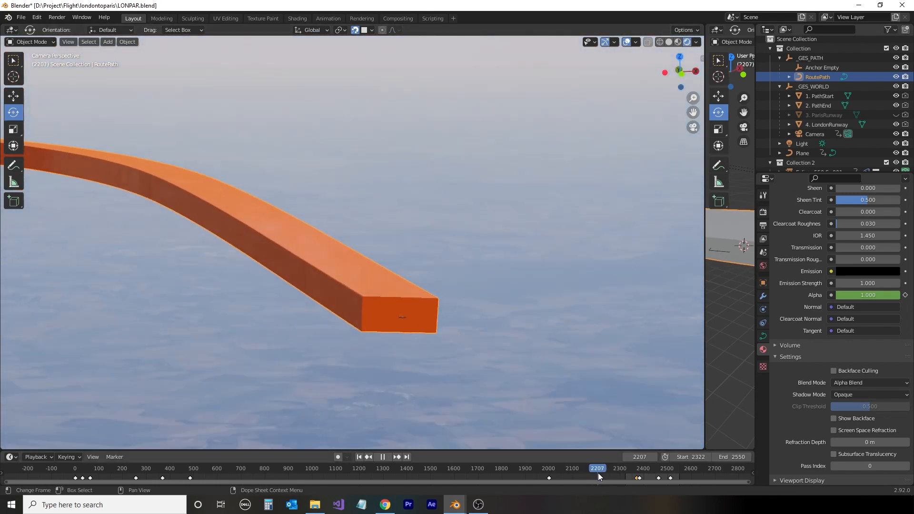
scroll(463, 399, "down", 5)
scroll(463, 401, "up", 1)
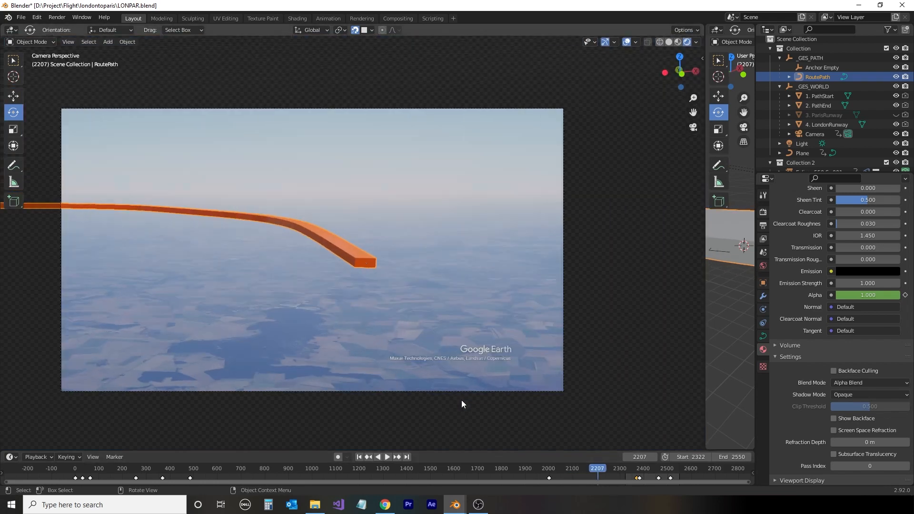
middle_click_drag(253, 248, 301, 259, "shift")
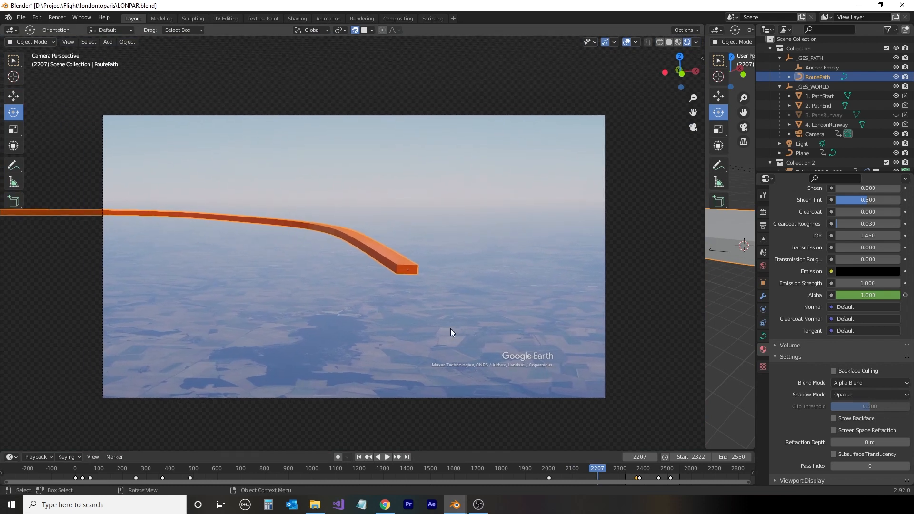
- Switch to After Effects, create a new project and import the LondonParis JPEG sequence from the LondonParis (1)\footage folder
left_click(432, 506)
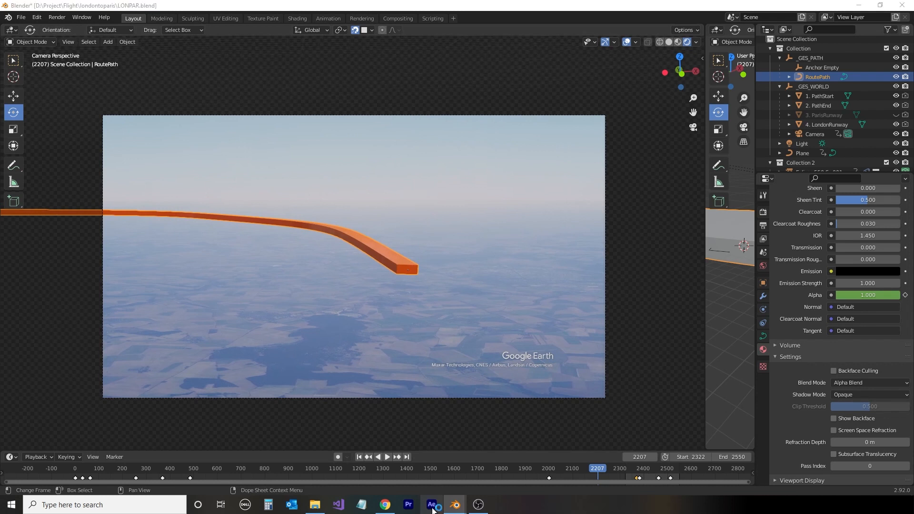
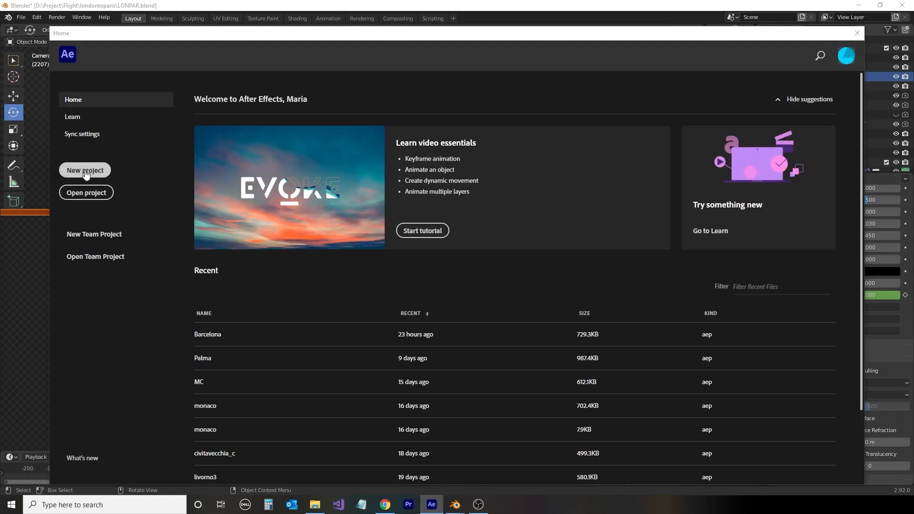
left_click(85, 170)
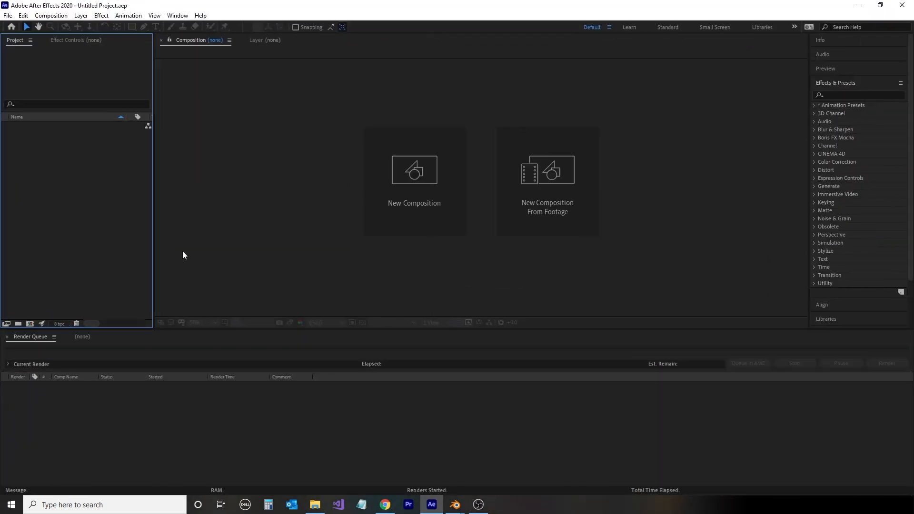
right_click(70, 184)
mouse_move(101, 237)
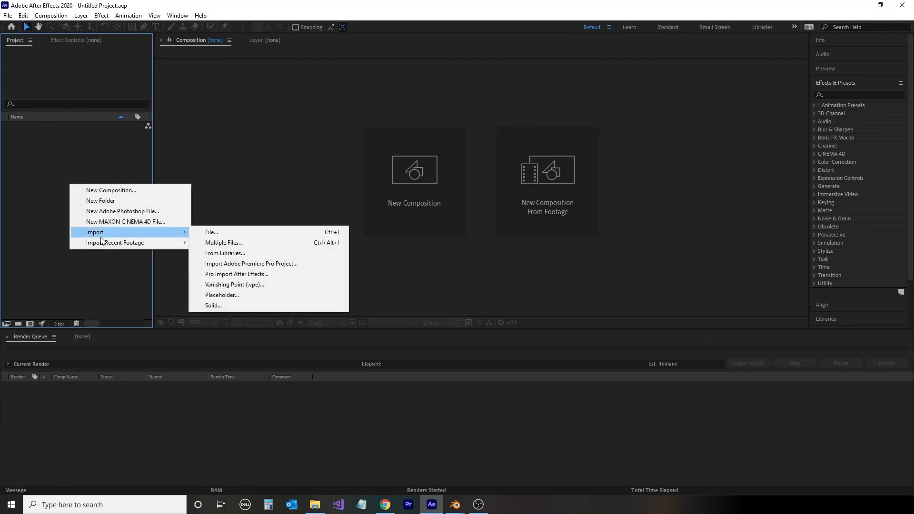
left_click(224, 231)
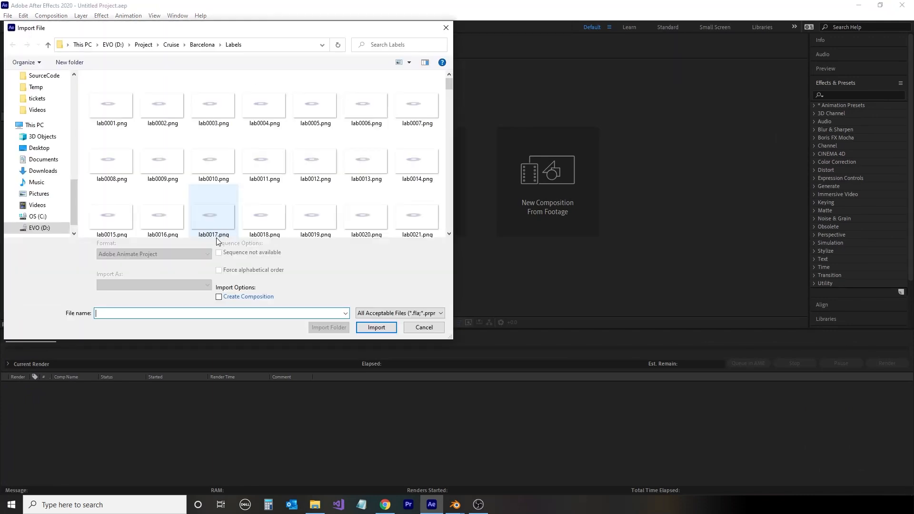
left_click(144, 44)
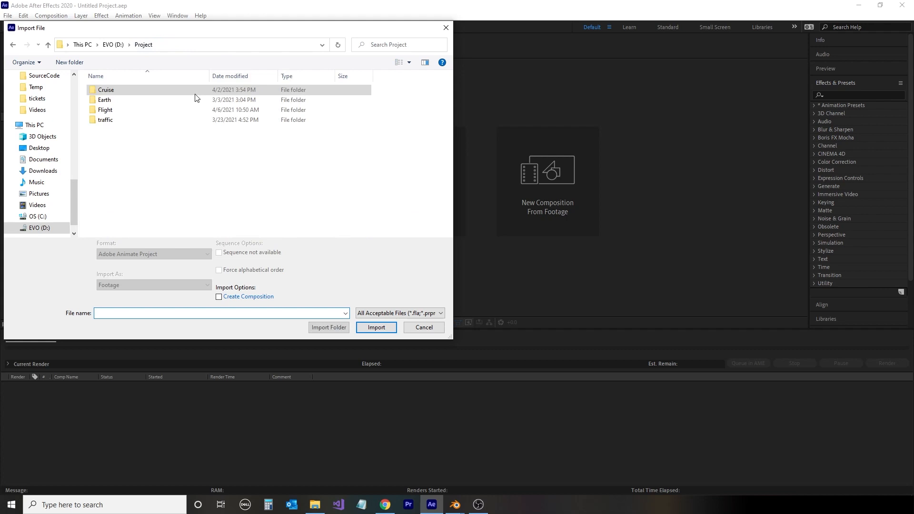
double_click(115, 111)
double_click(125, 91)
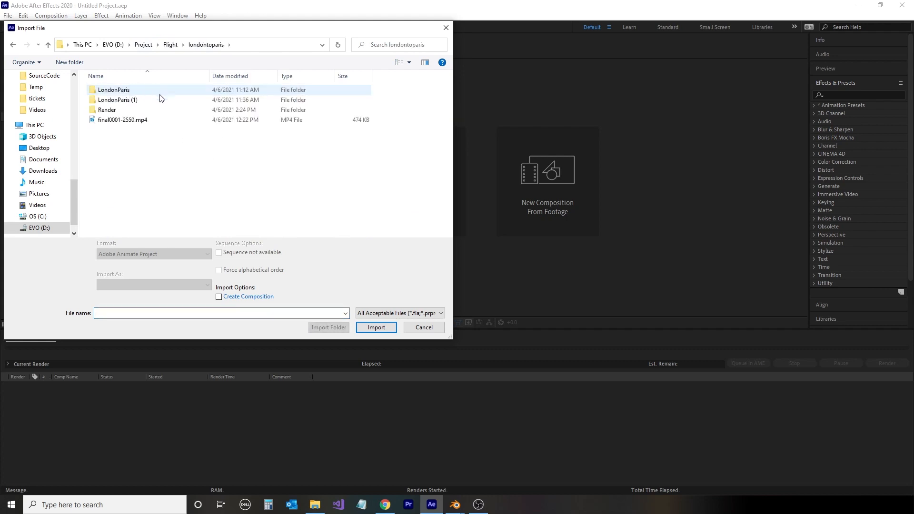
double_click(135, 103)
double_click(130, 91)
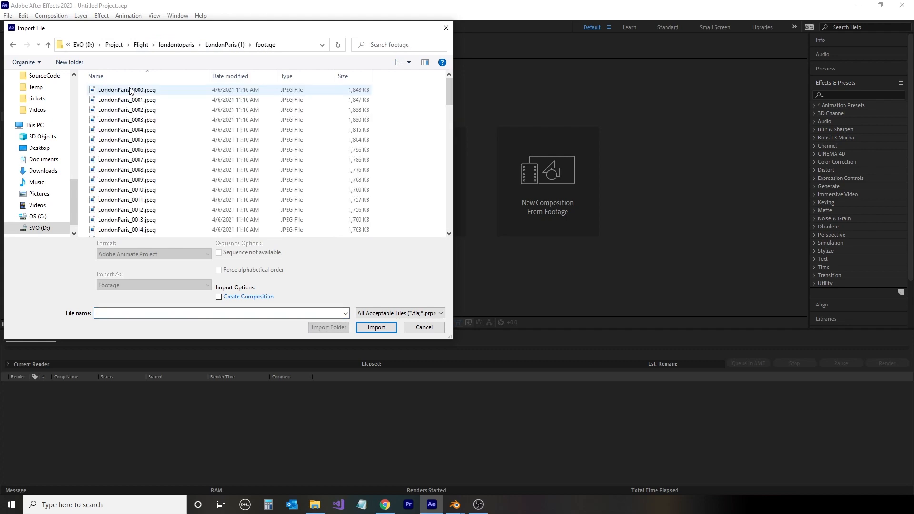
left_click(130, 88)
left_click(384, 328)
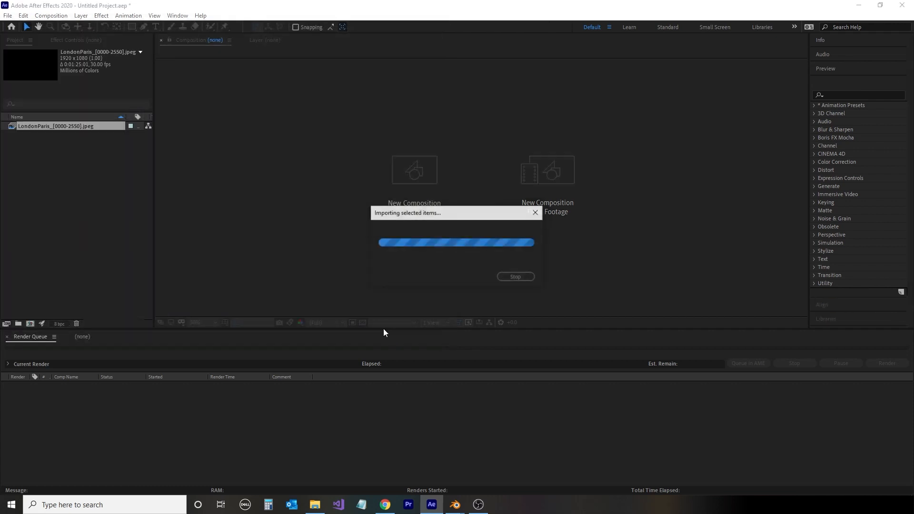
- Create a composition from the imported LondonParis_[0000-2550].jpeg sequence with the footage as its first layer
left_click_drag(47, 124, 73, 267)
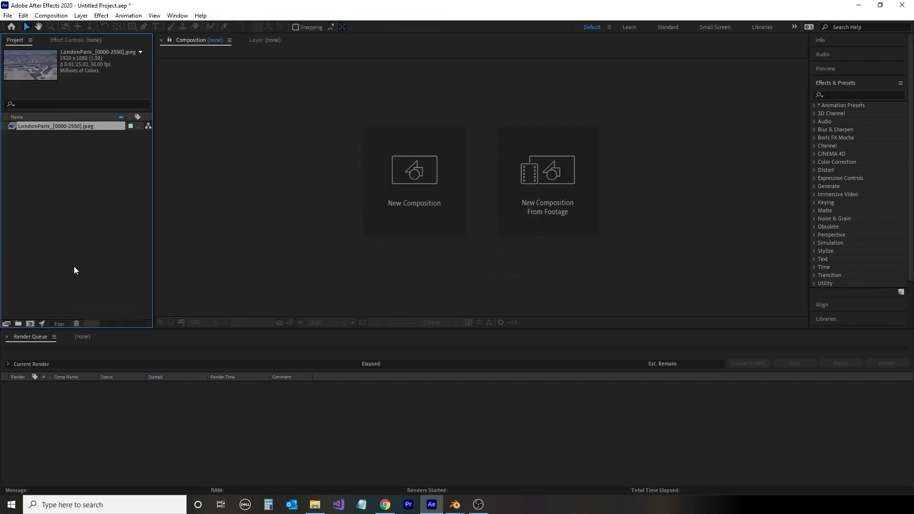
left_click(82, 338)
left_click_drag(61, 122, 101, 379)
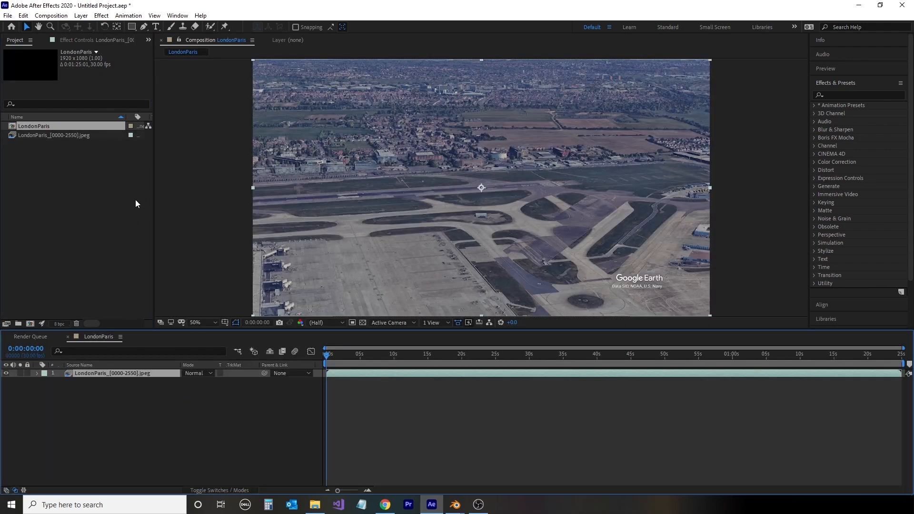
- Import the lonpar PNG sequence from the londontoparis\Render folder as footage
right_click(71, 180)
mouse_move(116, 227)
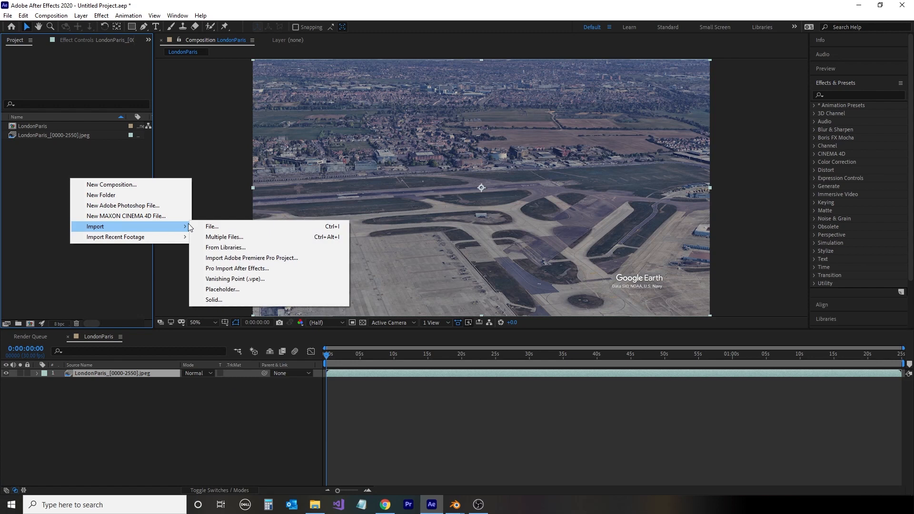
left_click(213, 227)
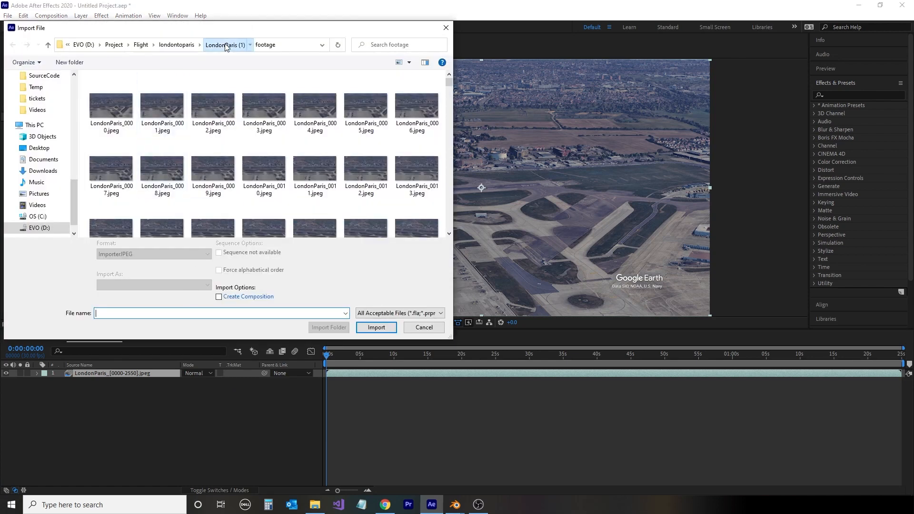
left_click(225, 45)
left_click(205, 46)
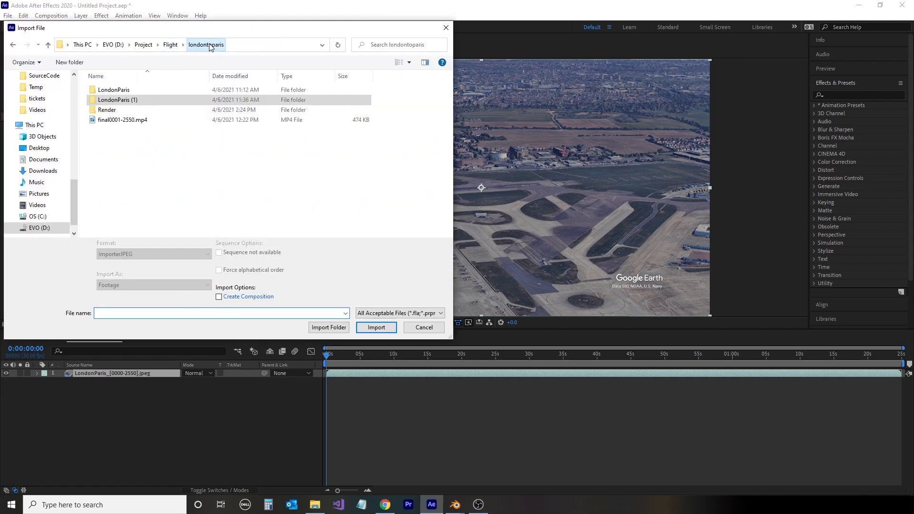
double_click(112, 108)
left_click(112, 101)
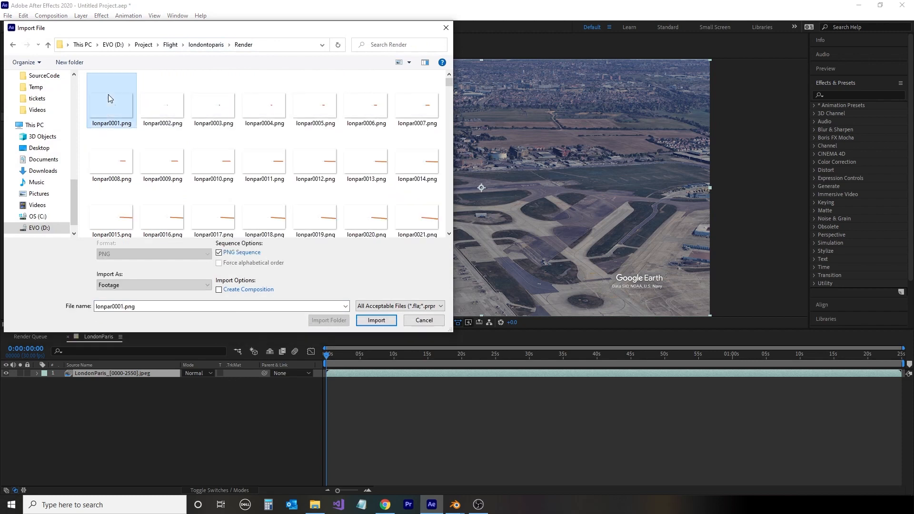
left_click(376, 321)
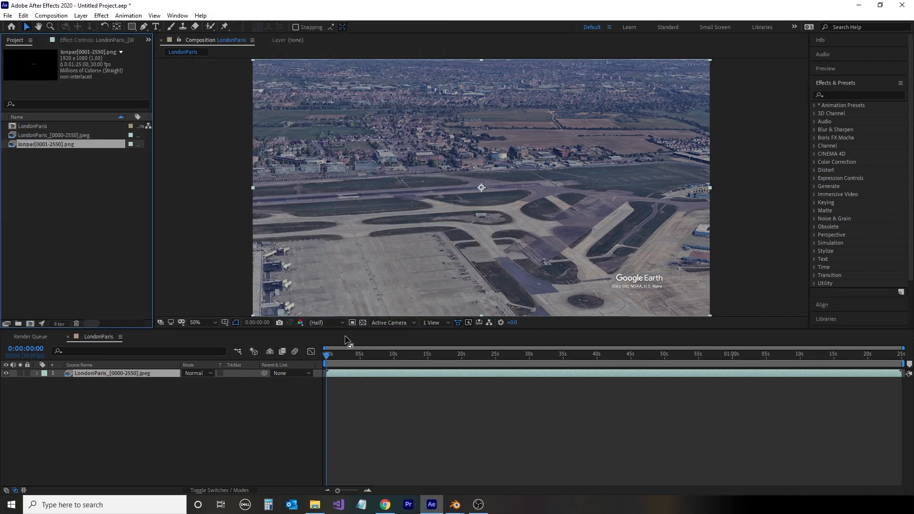
- Place the lonpar PNG sequence above the JPEG footage layer and check the composite up to 0:00:30:20
left_click_drag(35, 145, 116, 370)
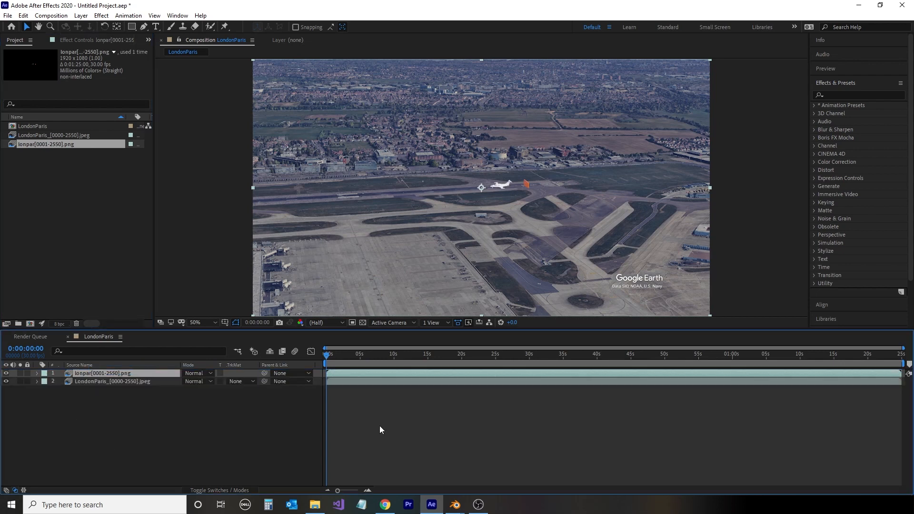
left_click_drag(326, 360, 533, 367)
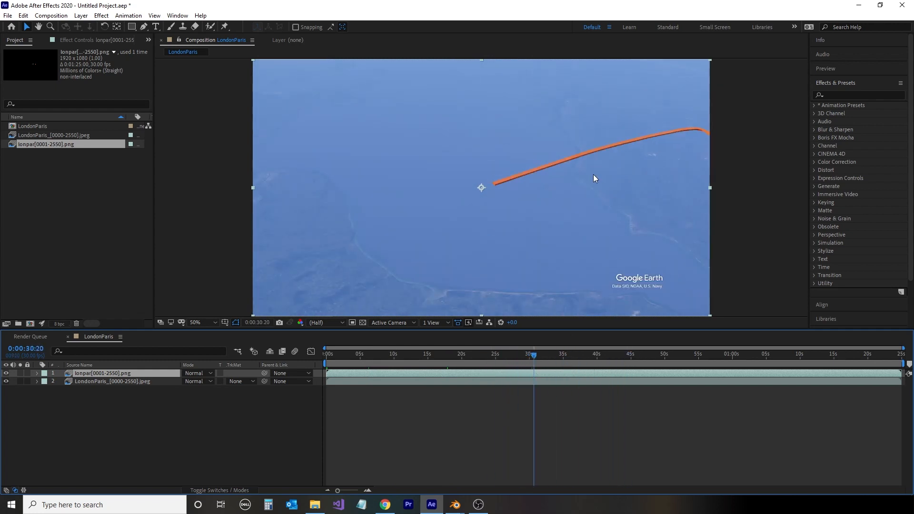
- Switch to Google Earth Studio in Chrome, return to the start of the LondonParis timeline and remove the Time of Day attribute
left_click(385, 505)
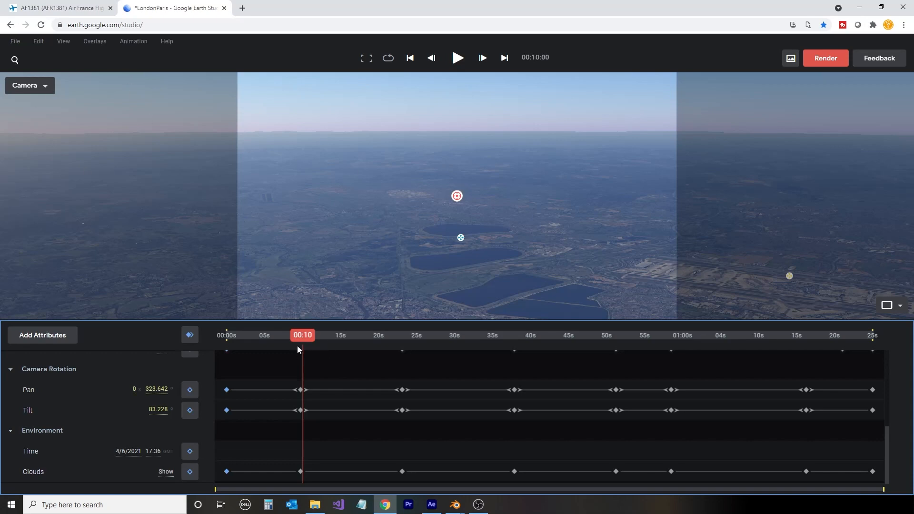
left_click_drag(303, 334, 204, 341)
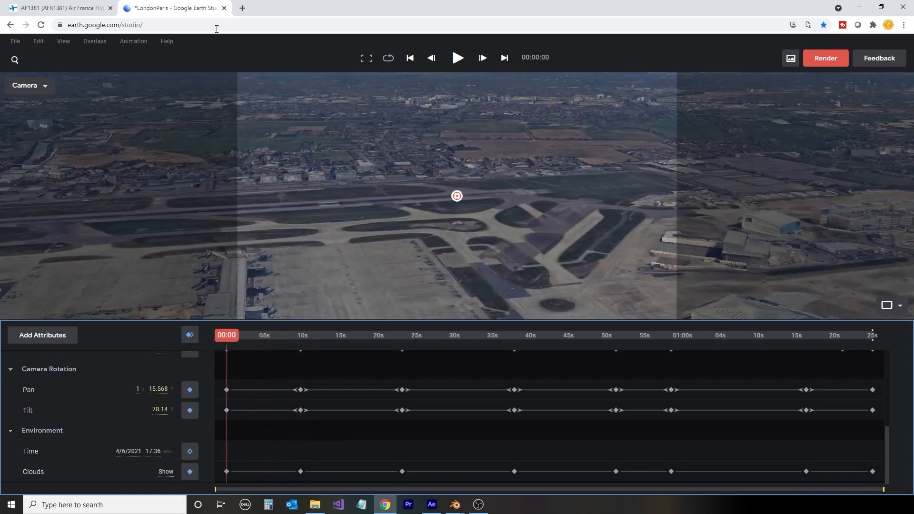
left_click(16, 41)
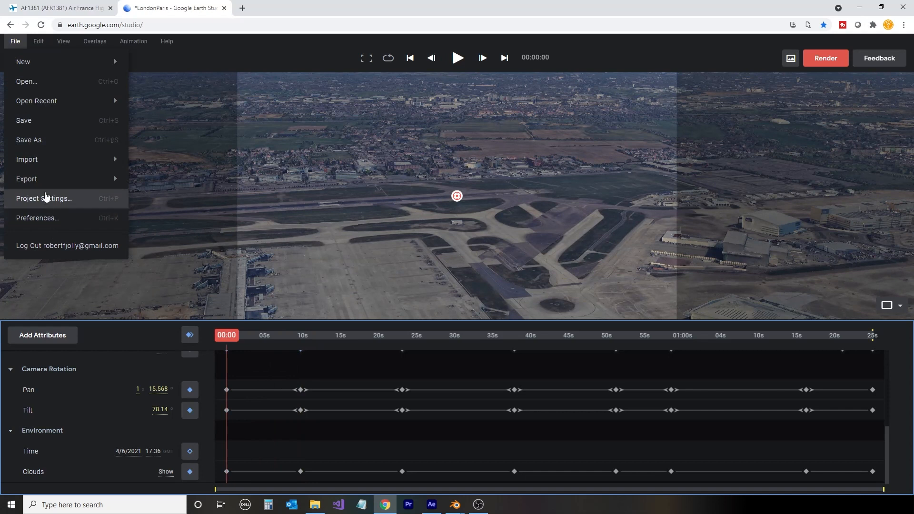
mouse_move(44, 183)
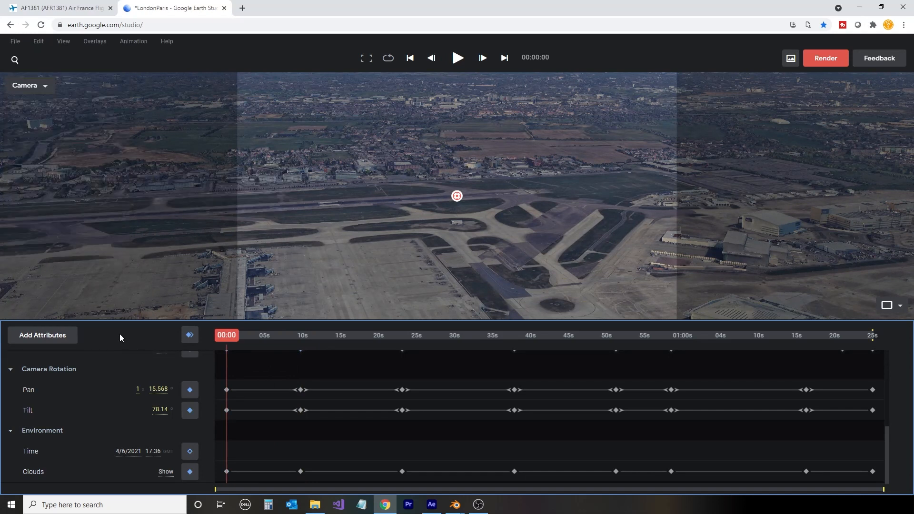
left_click(48, 336)
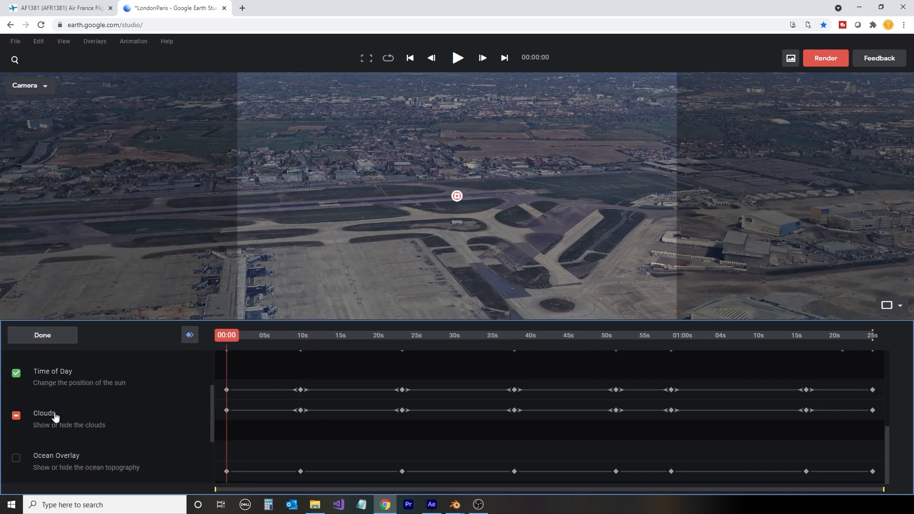
scroll(55, 417, "up", 2)
left_click(17, 454)
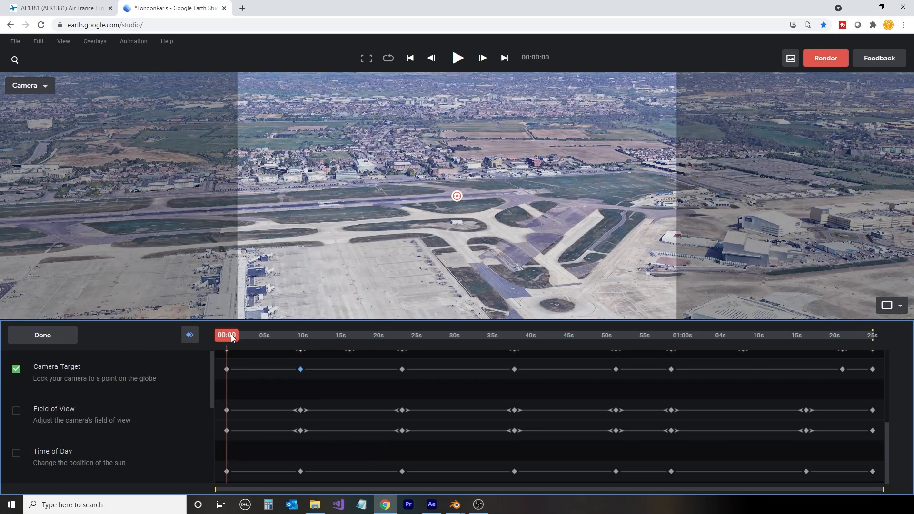
left_click(67, 339)
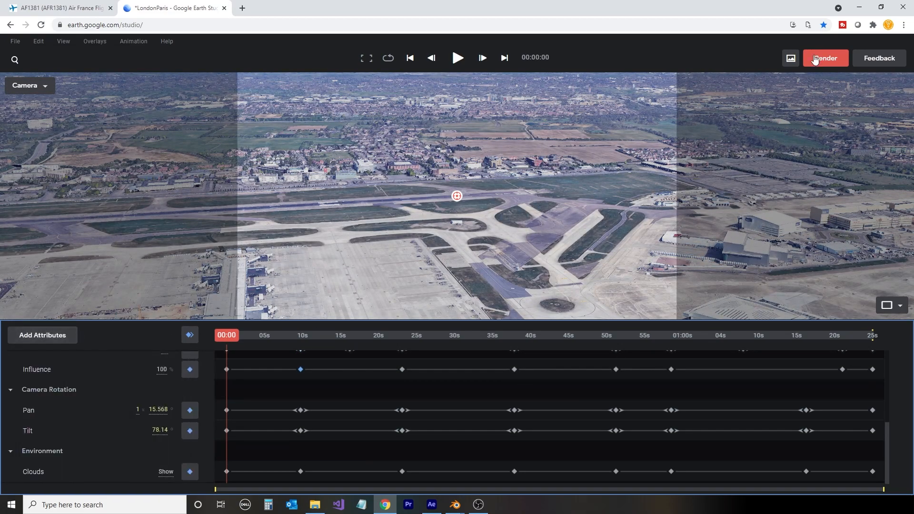
- Compare the Earth Studio view at 00:31:15 with the After Effects composite over the Channel
left_click_drag(231, 338, 466, 384)
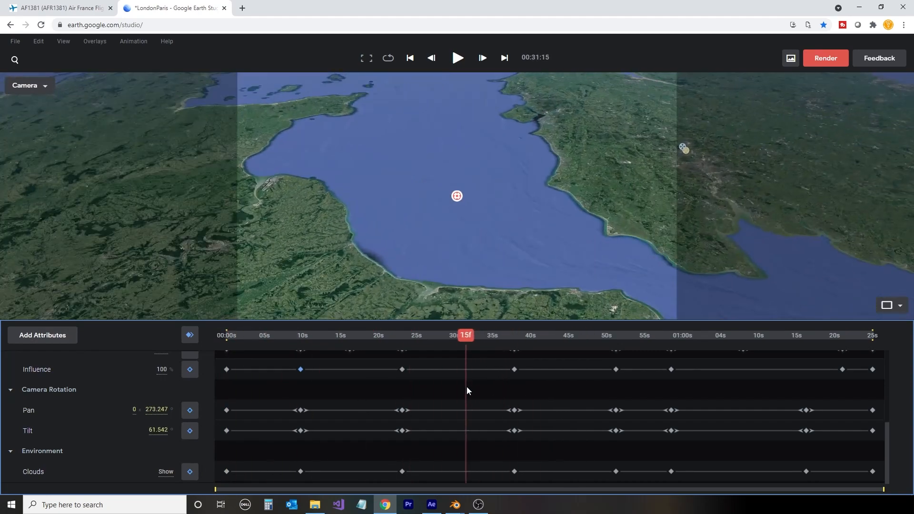
left_click(431, 504)
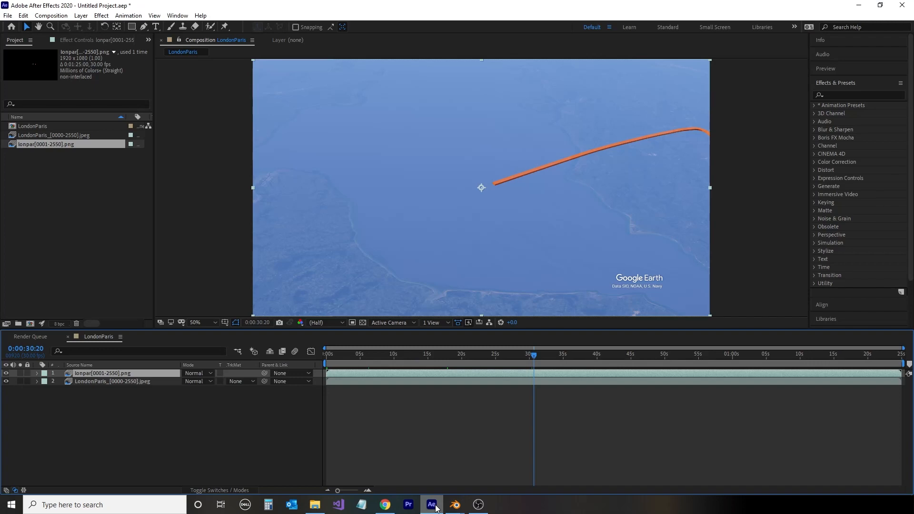
left_click(432, 505)
left_click(435, 506)
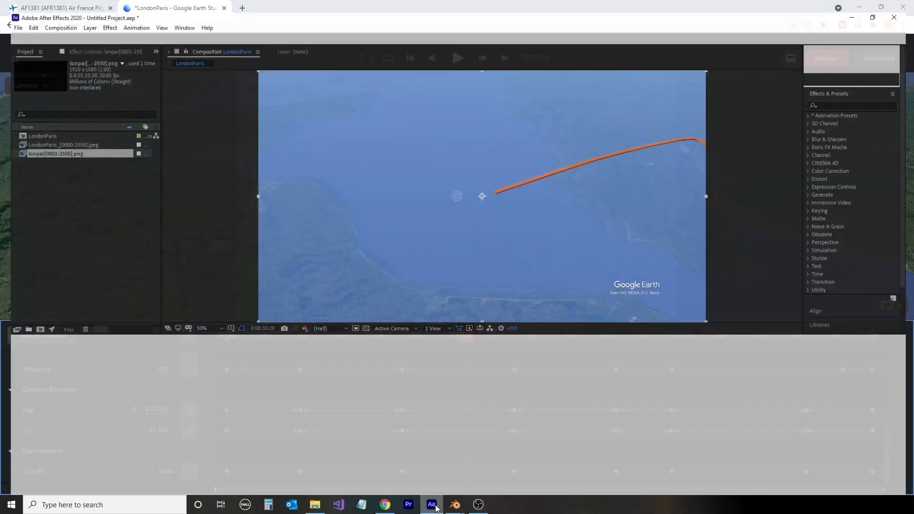
left_click(435, 506)
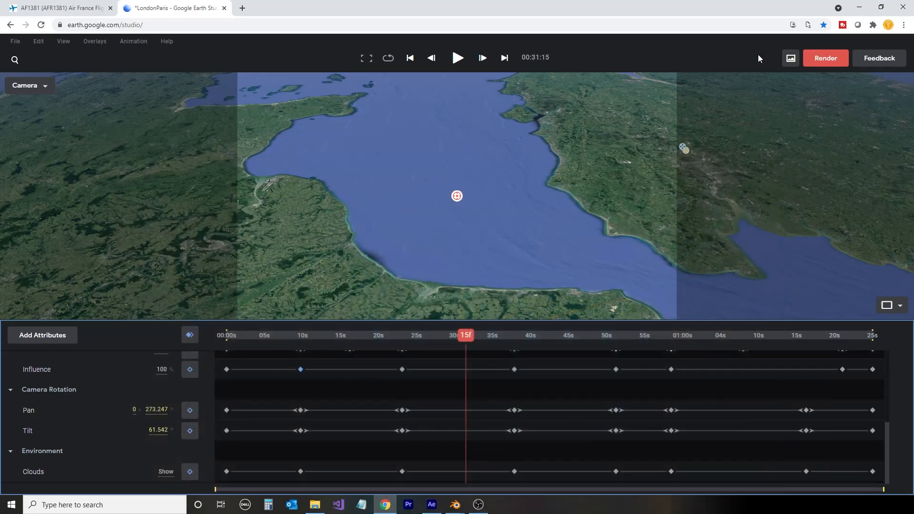
- Render the Earth Studio project as a JPEG image sequence named LondonParis_Notime, frames 0 to 2550 at 1920 x 1080
left_click(826, 65)
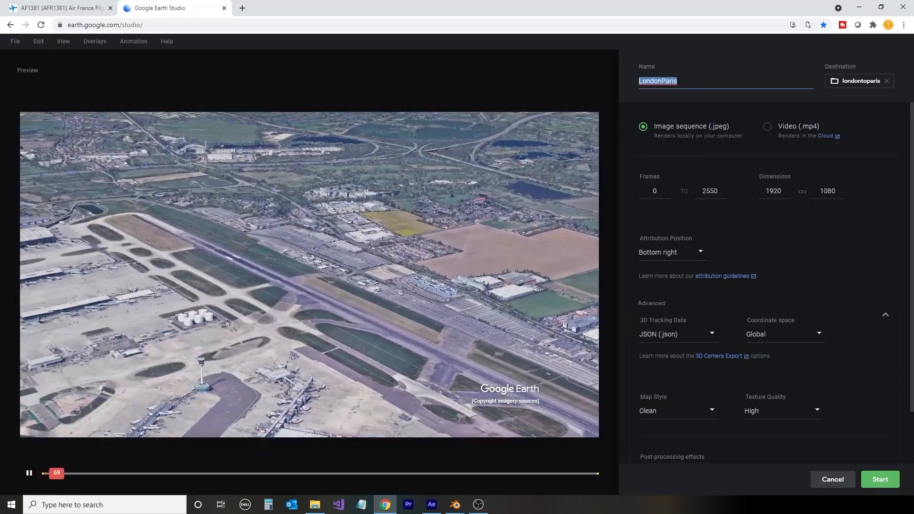
left_click(713, 86)
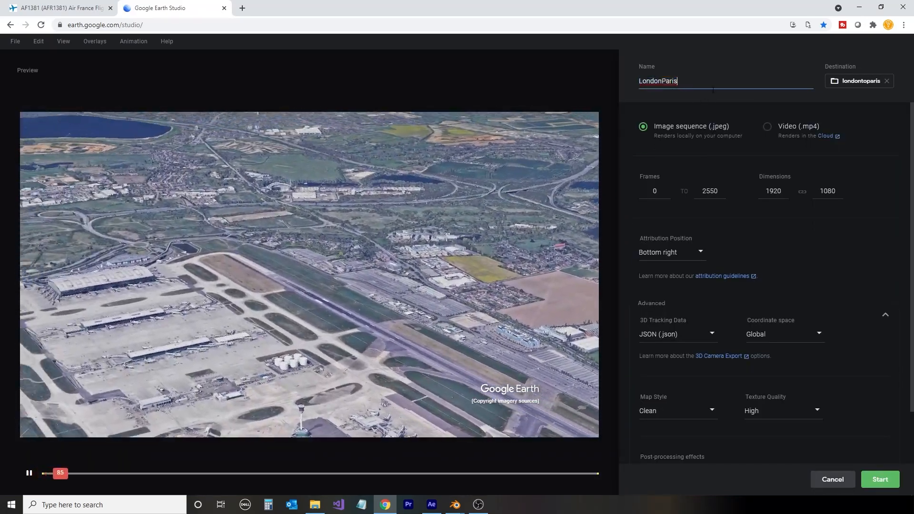
type("_Not")
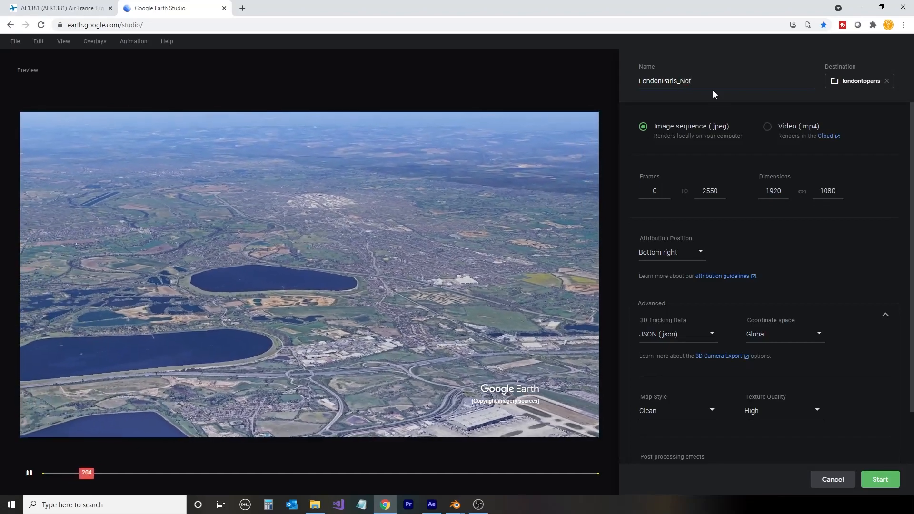
type("ime")
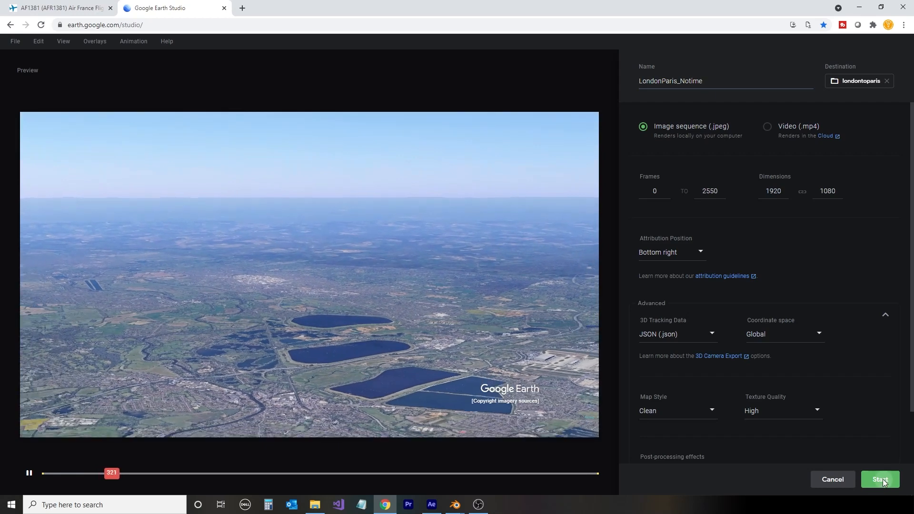
left_click(882, 479)
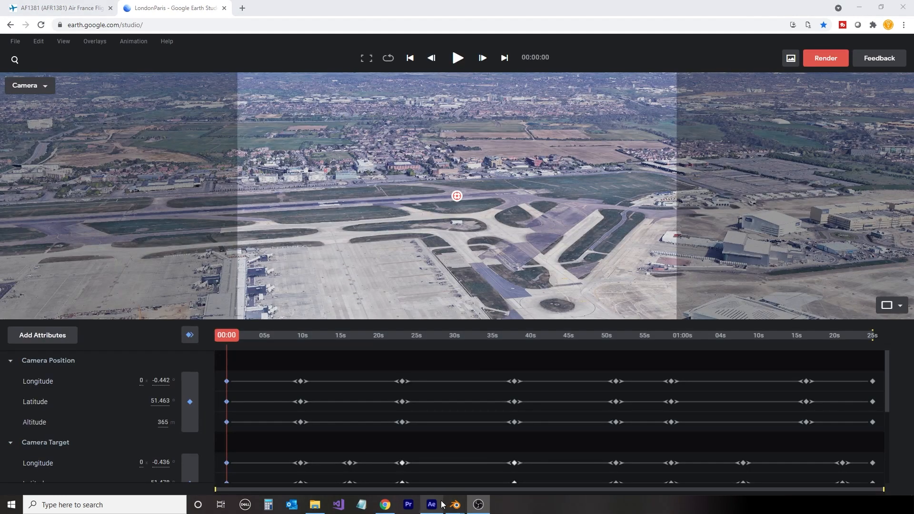
- Switch to After Effects and import the JPEG sequence from the LondonParis_Notime\footage folder
left_click(438, 504)
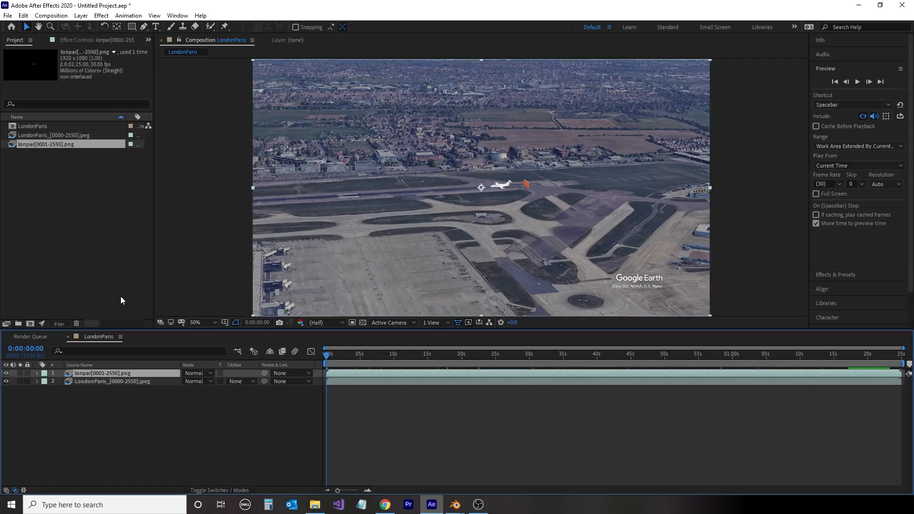
right_click(60, 177)
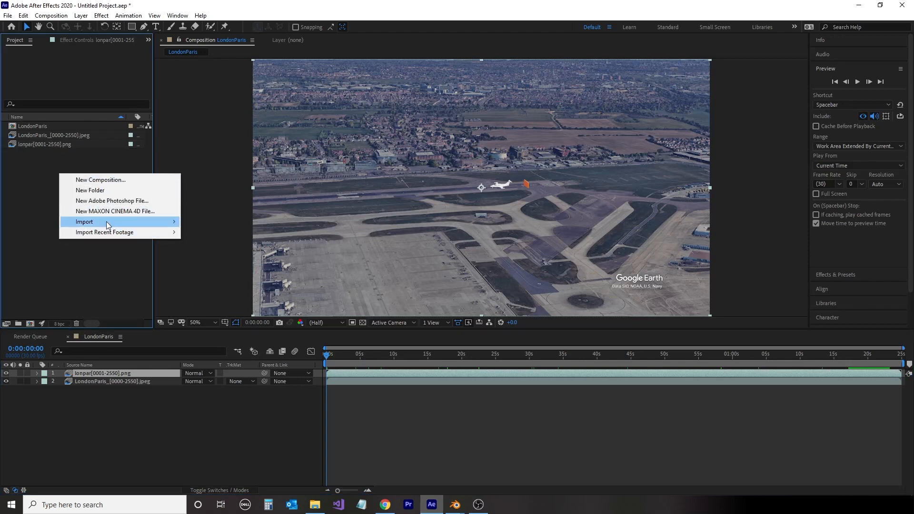
mouse_move(142, 222)
left_click(245, 232)
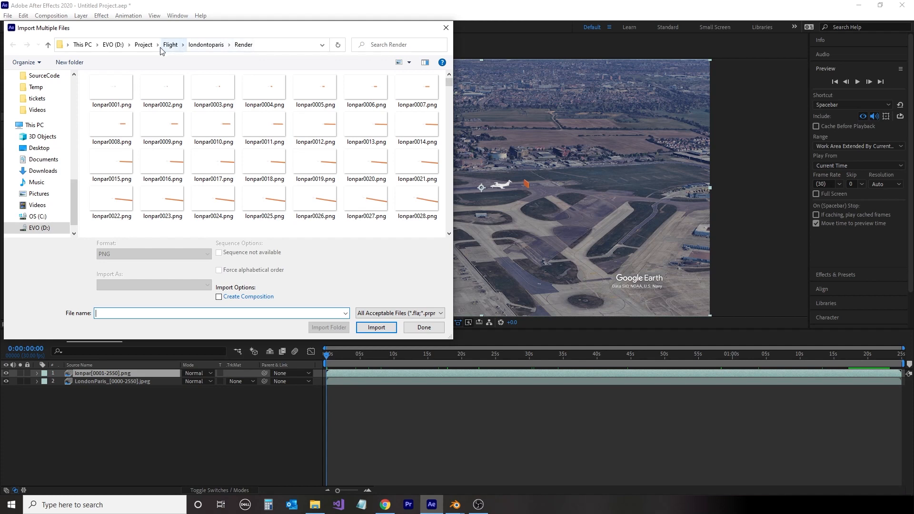
left_click(207, 45)
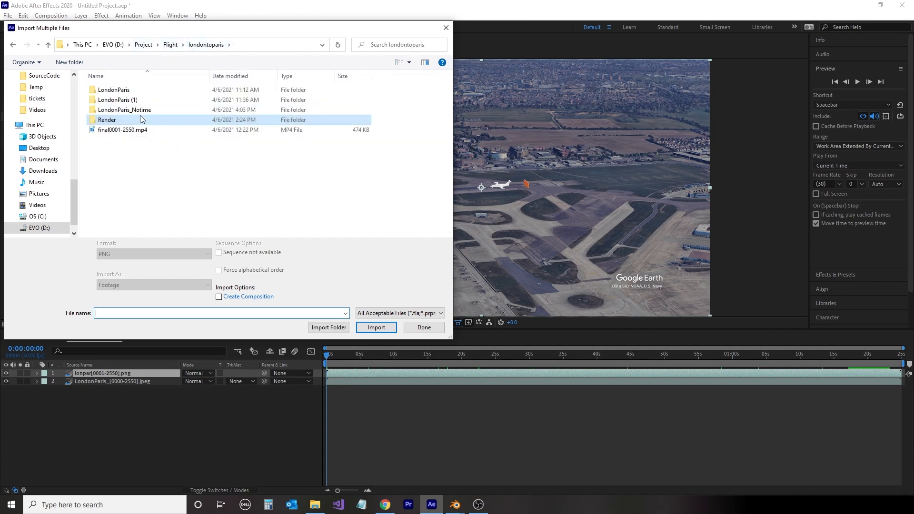
double_click(121, 110)
double_click(108, 90)
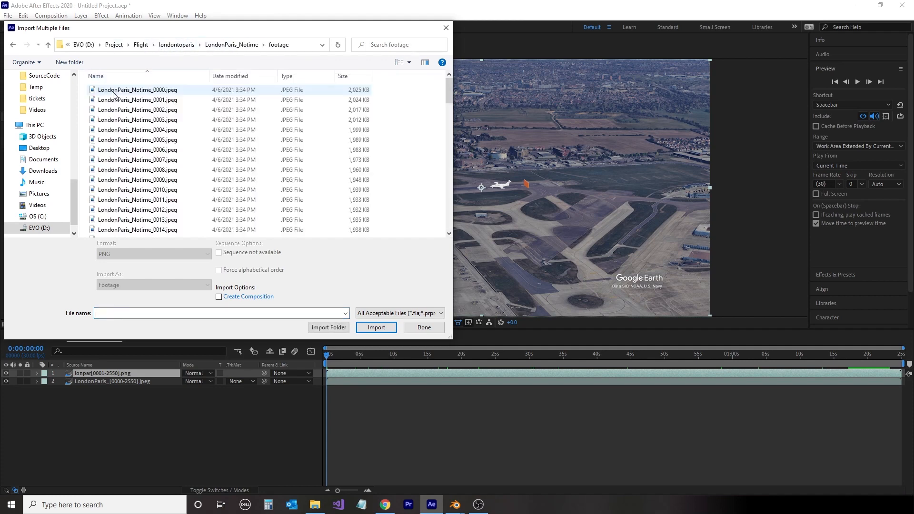
left_click(112, 106)
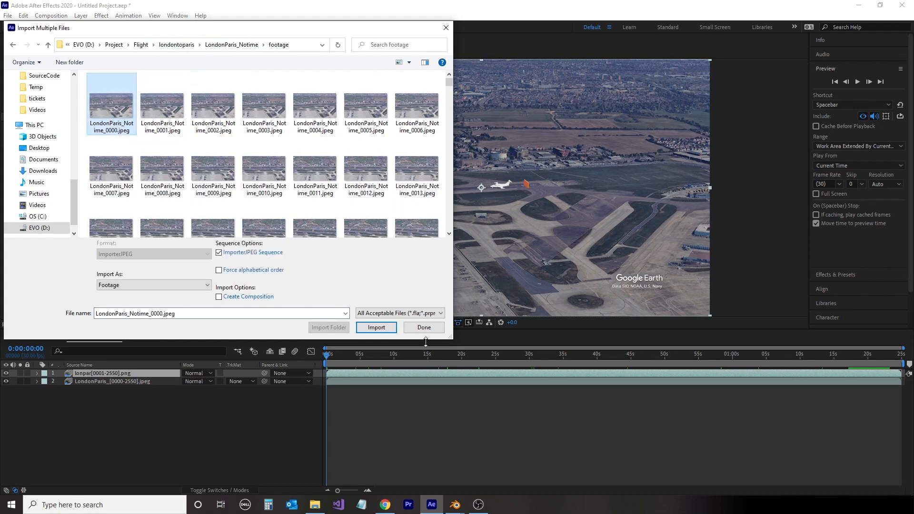
left_click(376, 328)
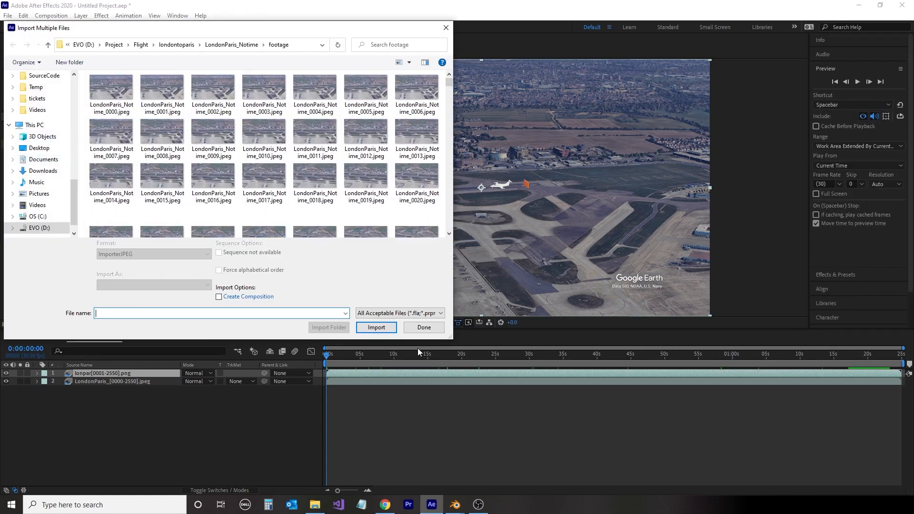
left_click(424, 327)
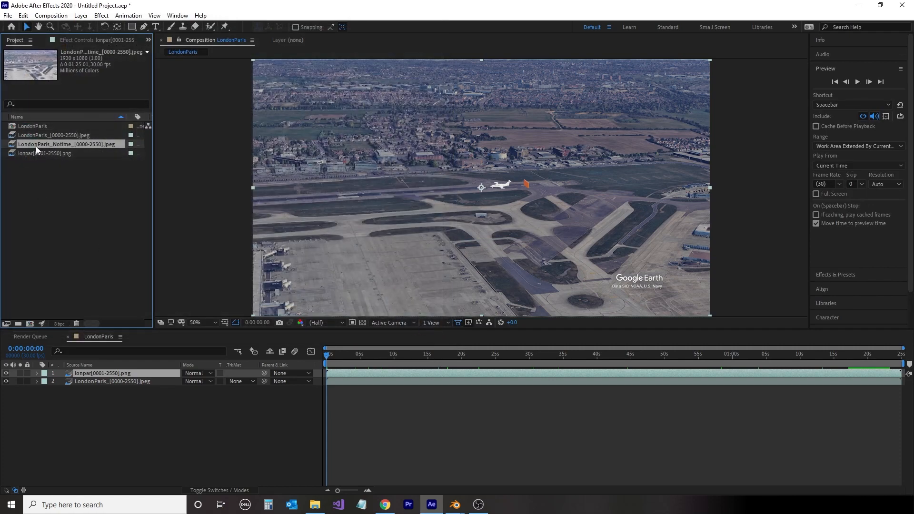
- Add the LondonParis_Notime sequence as the bottom layer and move the current time to 0:00:29:14, over the Channel
left_click_drag(36, 149, 52, 387)
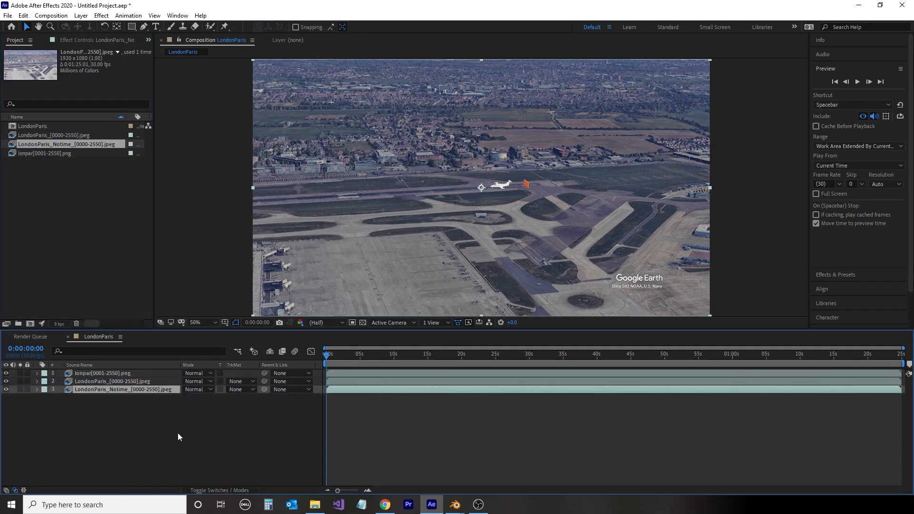
left_click(6, 389)
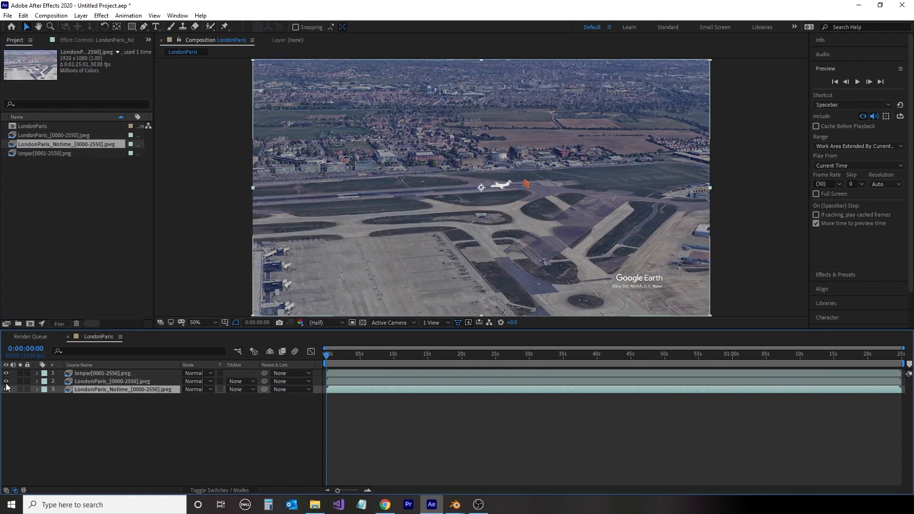
left_click(676, 356)
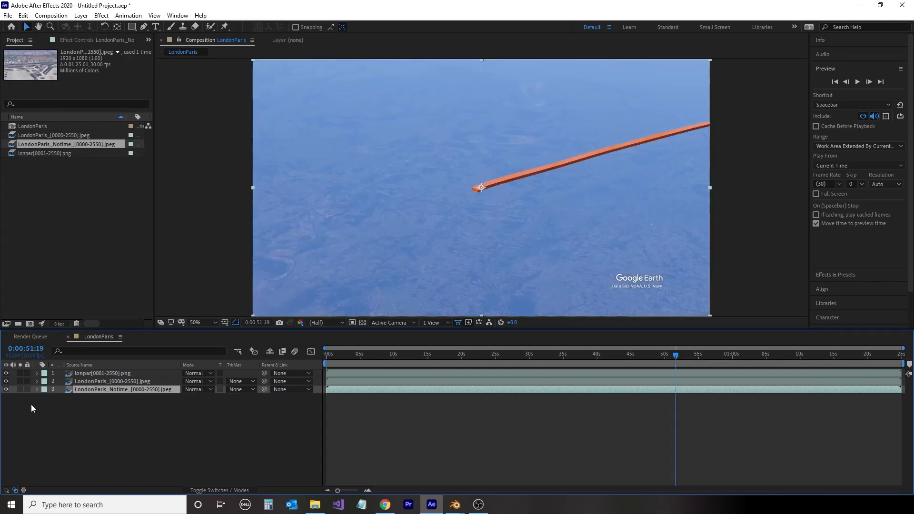
left_click_drag(676, 356, 525, 374)
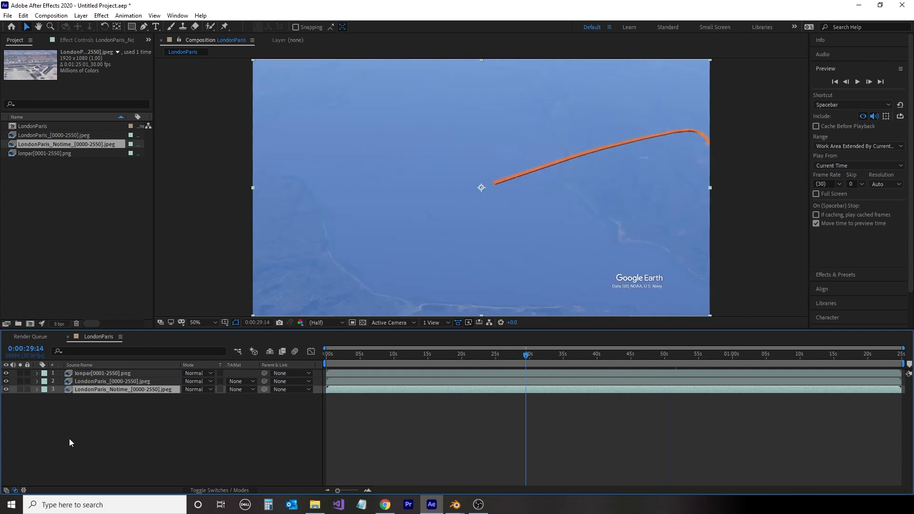
- Compare the composite over the Channel with and without the original LondonParis layer by toggling that layer's visibility
left_click(6, 382)
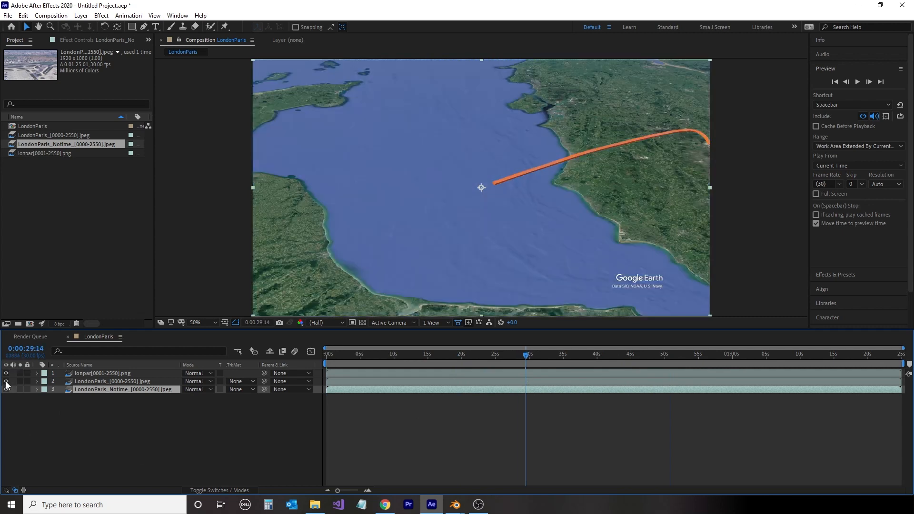
left_click(7, 382)
left_click(5, 381)
left_click(6, 381)
- Start opacity keyframing on the original LondonParis layer with a 90% keyframe at 0:00:05:23
left_click(37, 382)
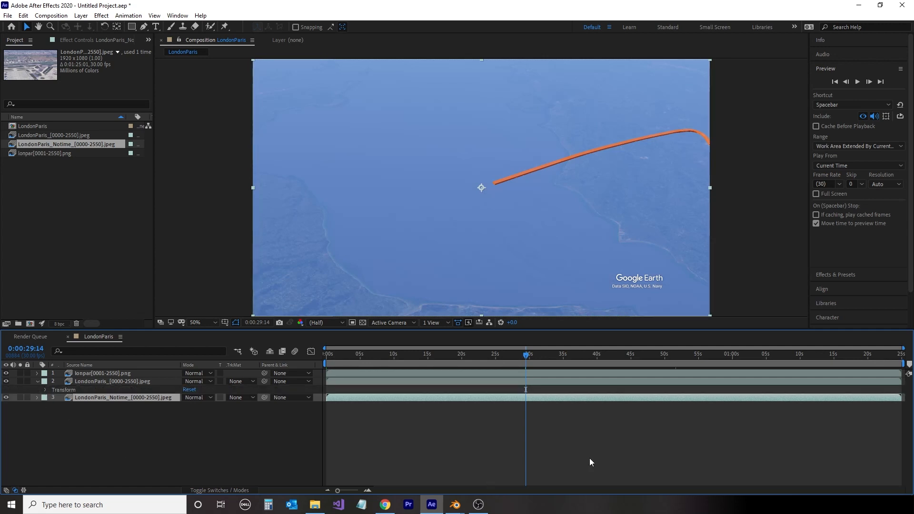
left_click_drag(526, 357, 364, 372)
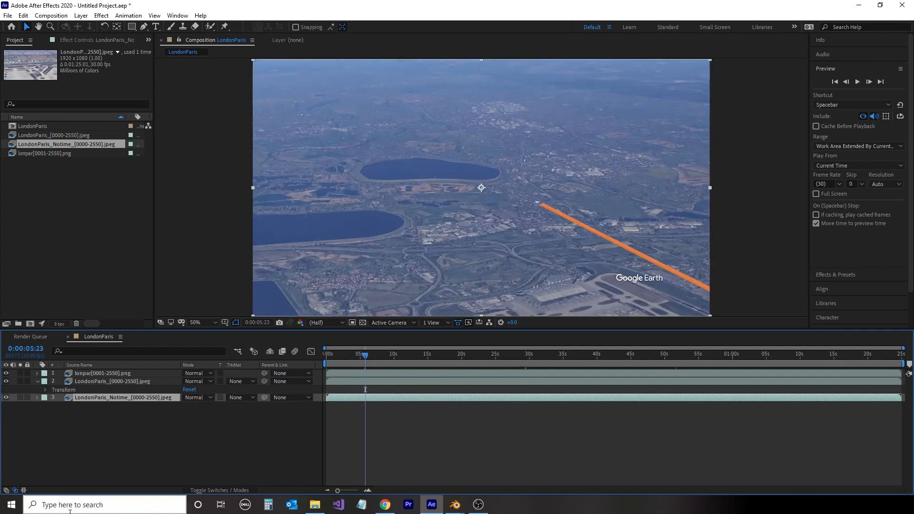
left_click(45, 390)
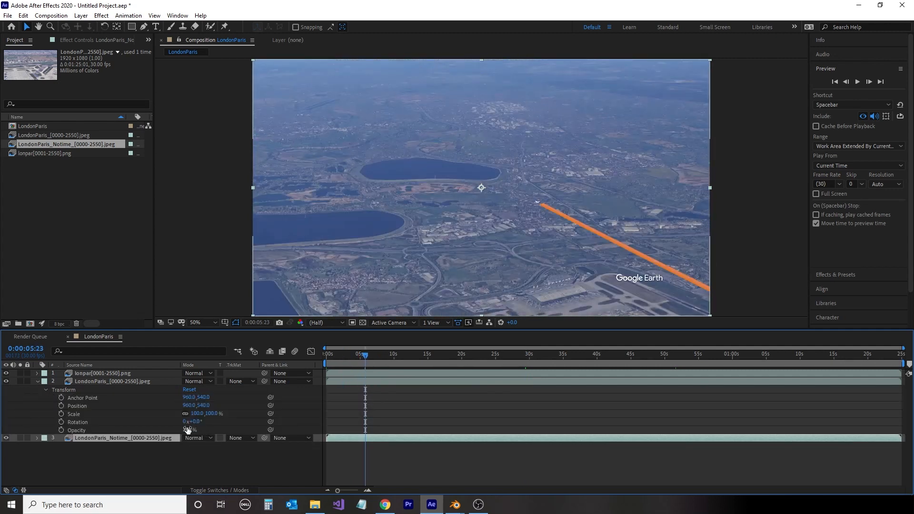
left_click(188, 430)
type("25")
key("Return")
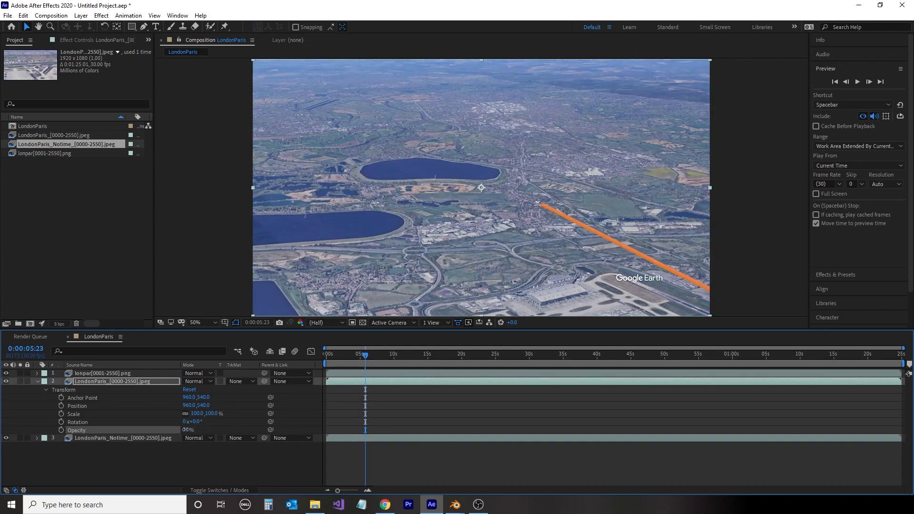
left_click(185, 430)
type("100")
key("Return")
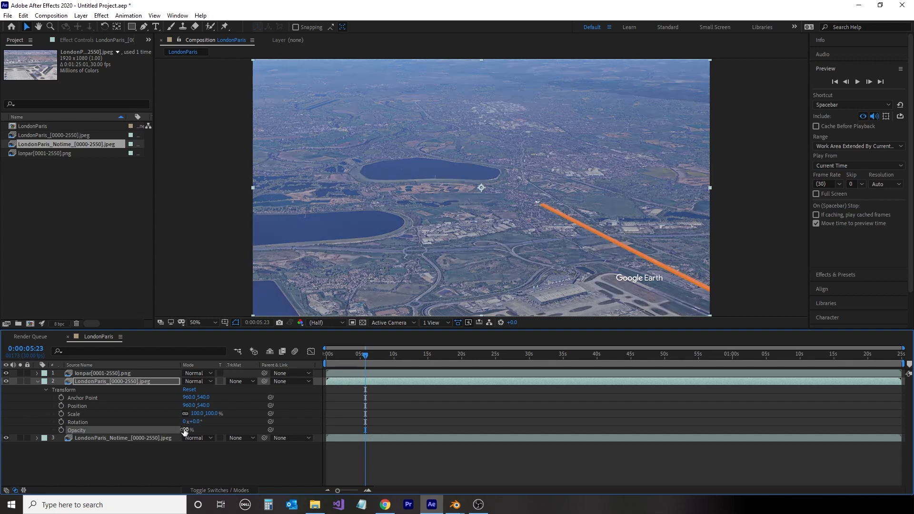
left_click_drag(184, 430, 180, 431)
- Add a second opacity keyframe at 0:00:15:14 on the LondonParis layer, holding 90%
left_click_drag(367, 356, 421, 362)
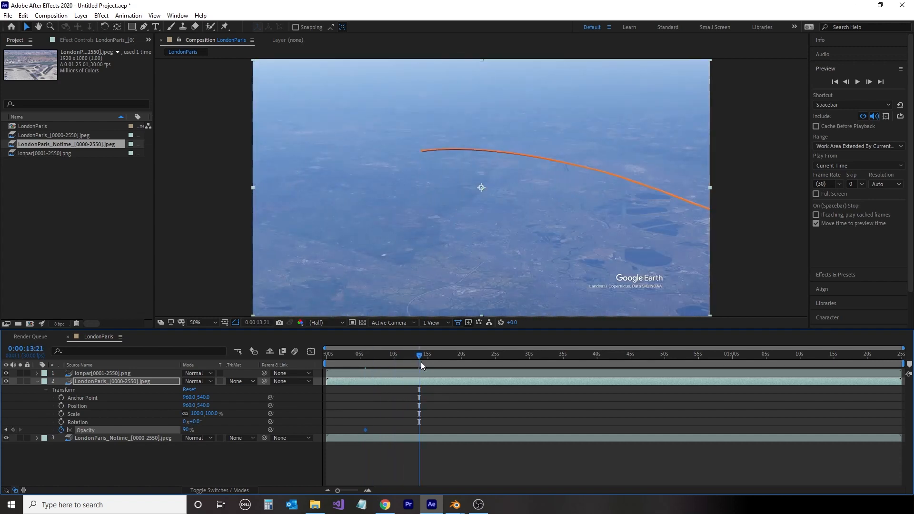
mouse_move(419, 354)
left_mouse_down()
mouse_move(480, 358)
mouse_move(430, 362)
left_mouse_up()
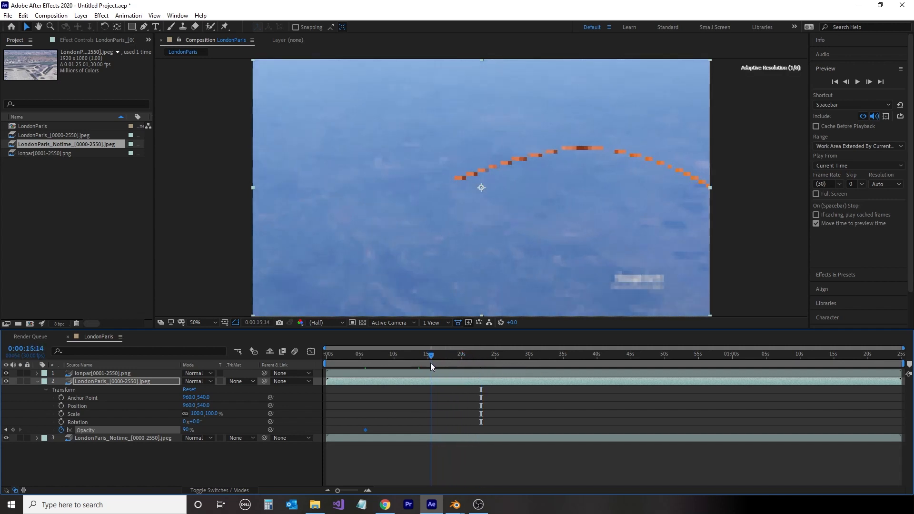
left_click(12, 430)
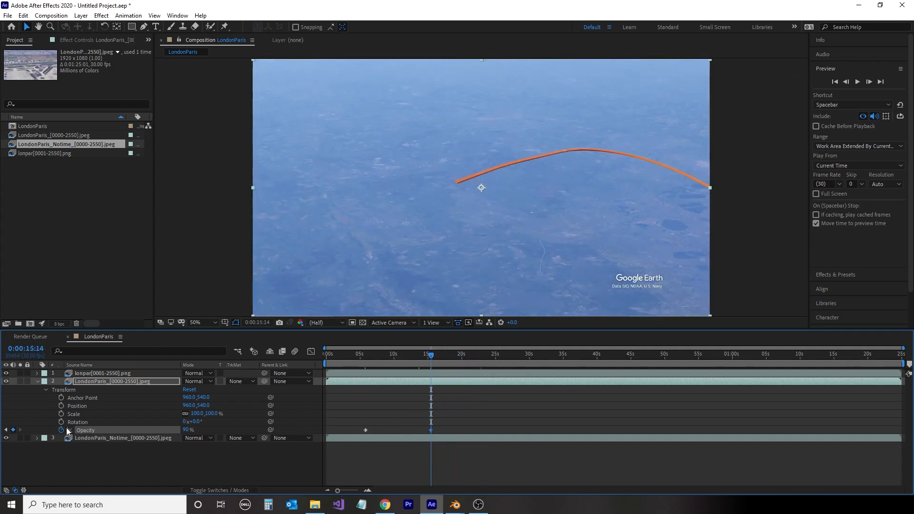
- At 0:00:24:04, keyframe the LondonParis layer's opacity, trying 50% and settling on 75%
left_click_drag(429, 356, 488, 364)
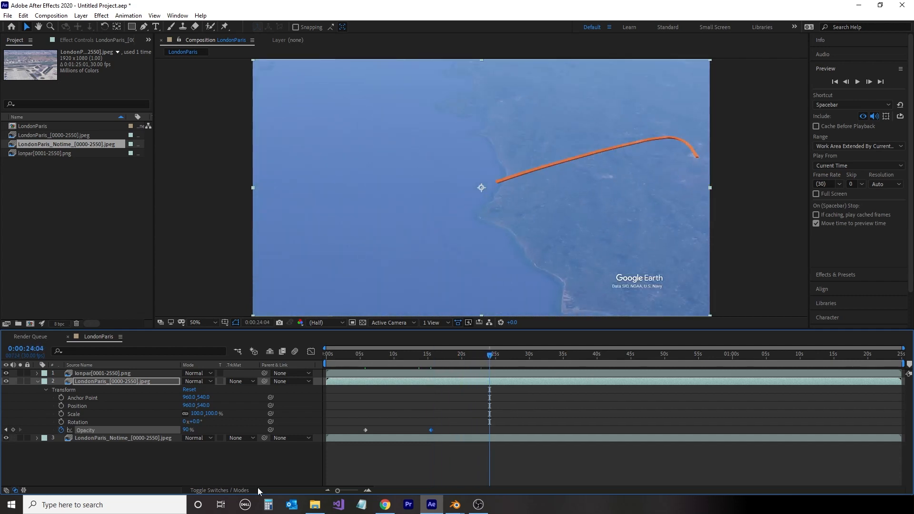
left_click(187, 430)
key("Return")
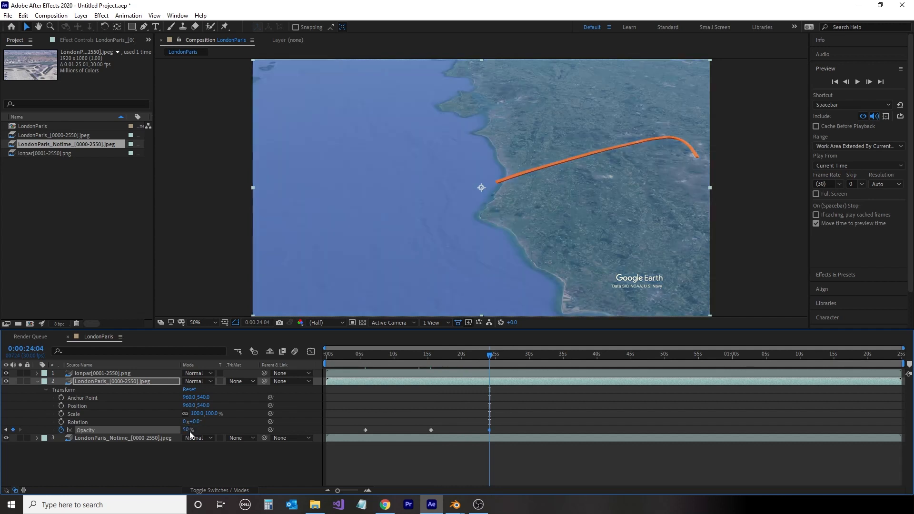
left_click(186, 430)
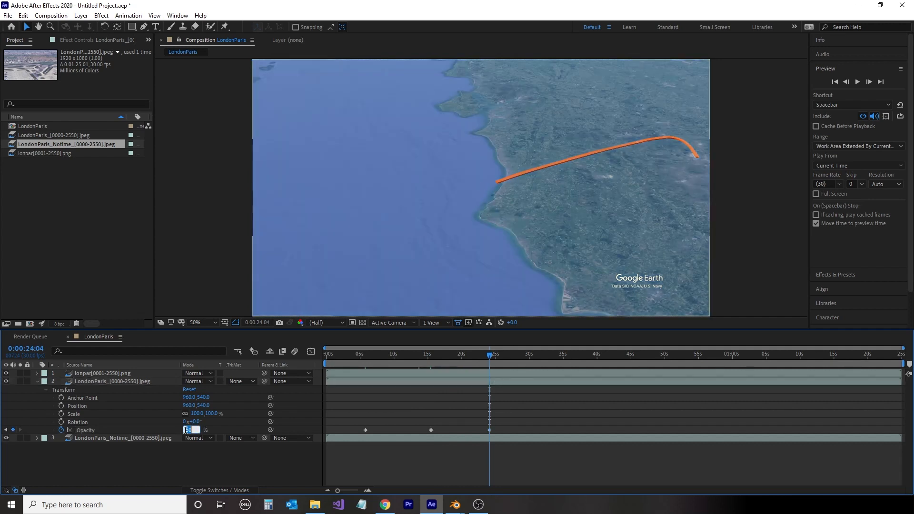
type("75")
key("Return")
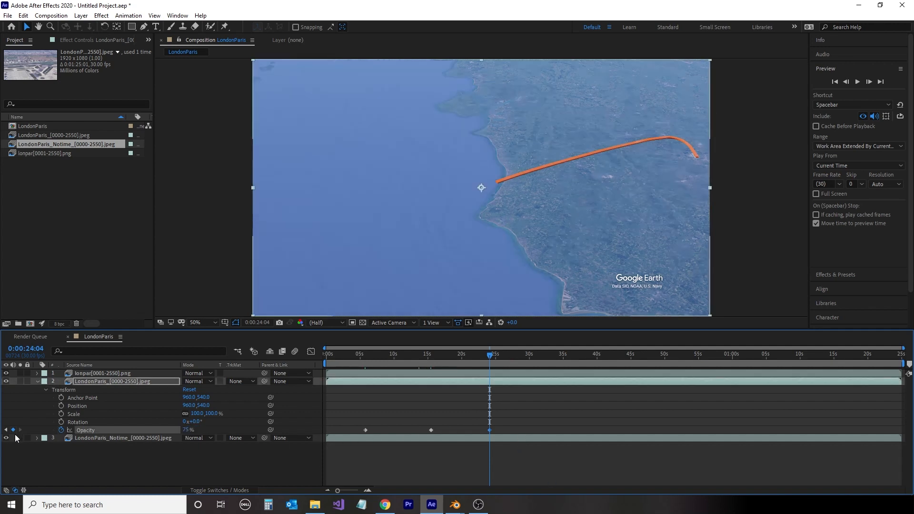
- At 0:00:53:11, keyframe the LondonParis layer's opacity, trying 50% and settling on 75%
left_click_drag(547, 361, 687, 367)
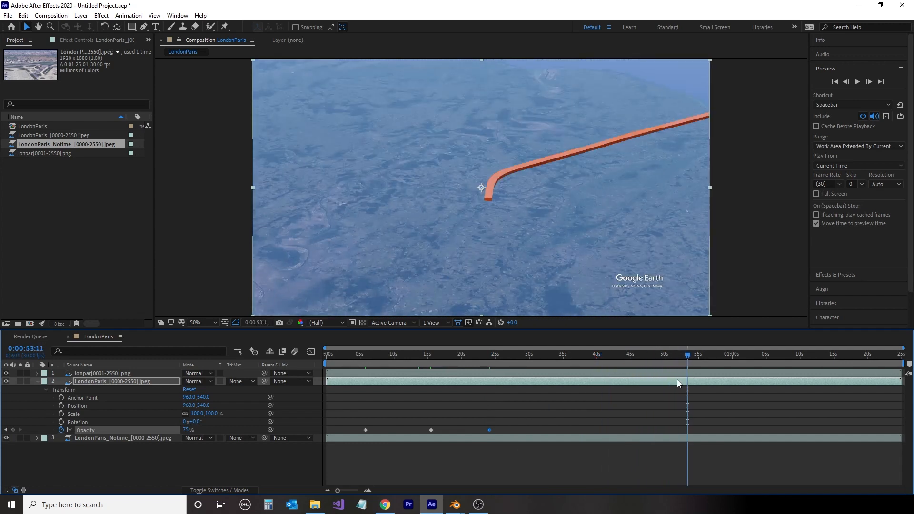
left_click(186, 430)
type("50")
key("Return")
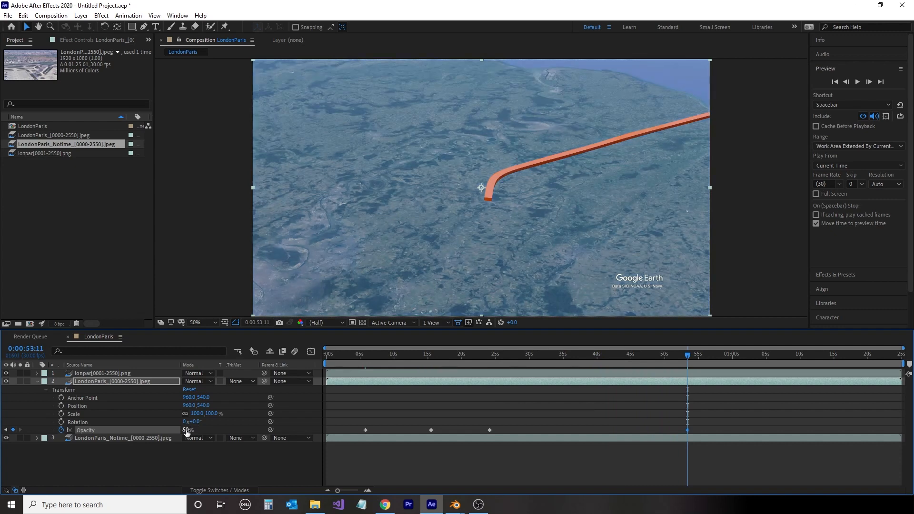
left_click(186, 430)
type("75")
key("Return")
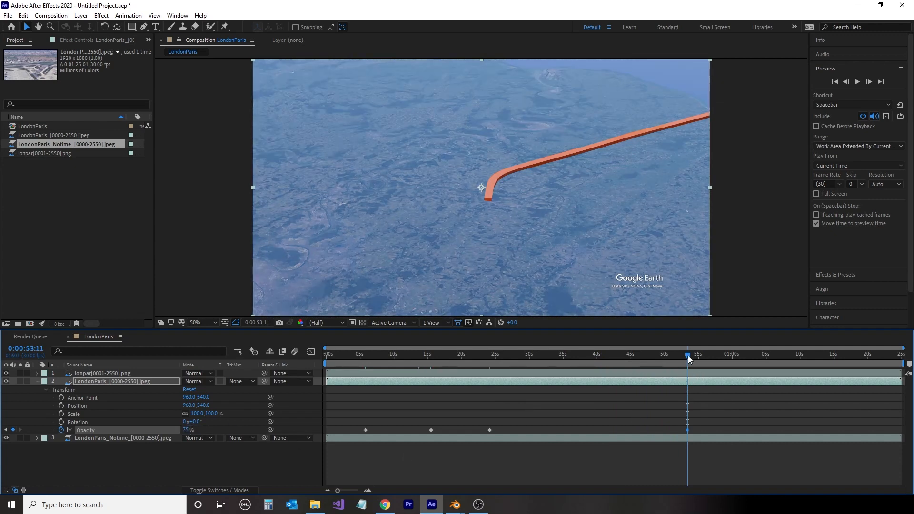
- Keyframe the LondonParis layer's opacity at 90% at 0:01:00:15
left_click_drag(688, 357, 736, 364)
left_click(188, 430)
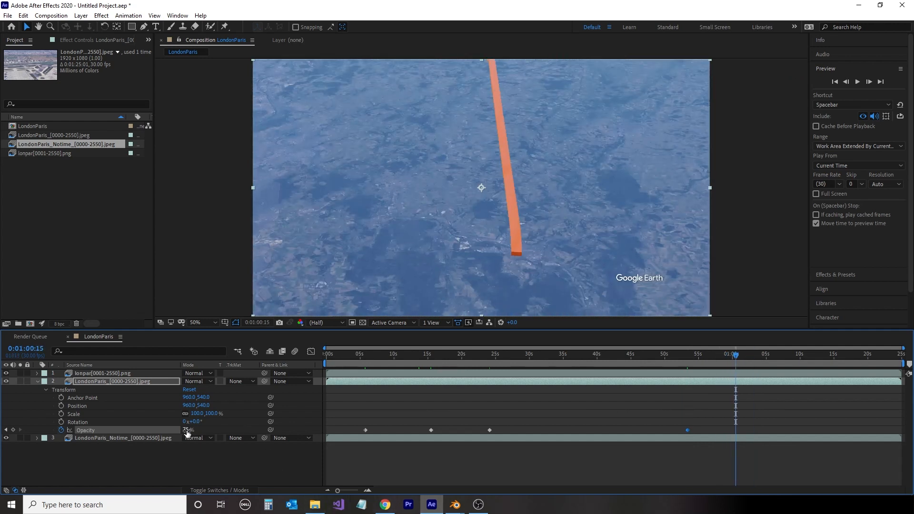
type("90")
key("Return")
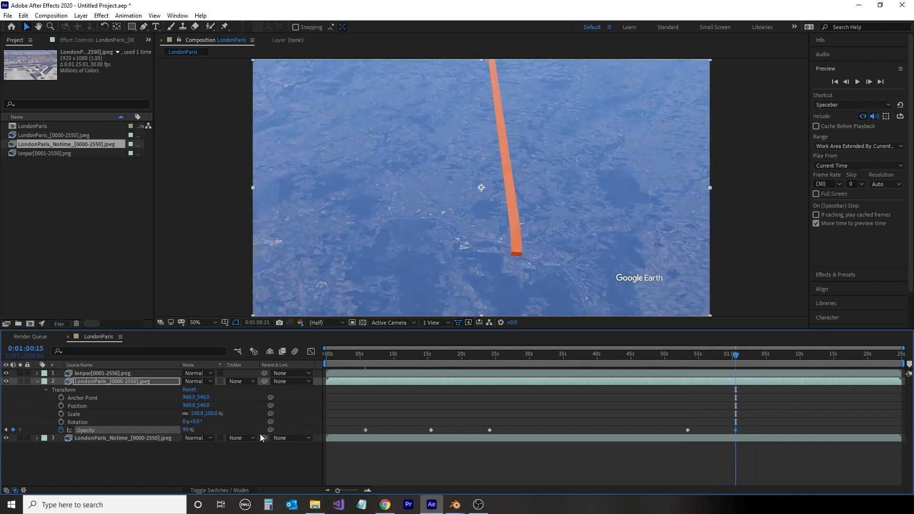
- Return to the opacity keyframe at 0:00:24:04 and set it to 66%
left_click_drag(736, 357, 503, 394)
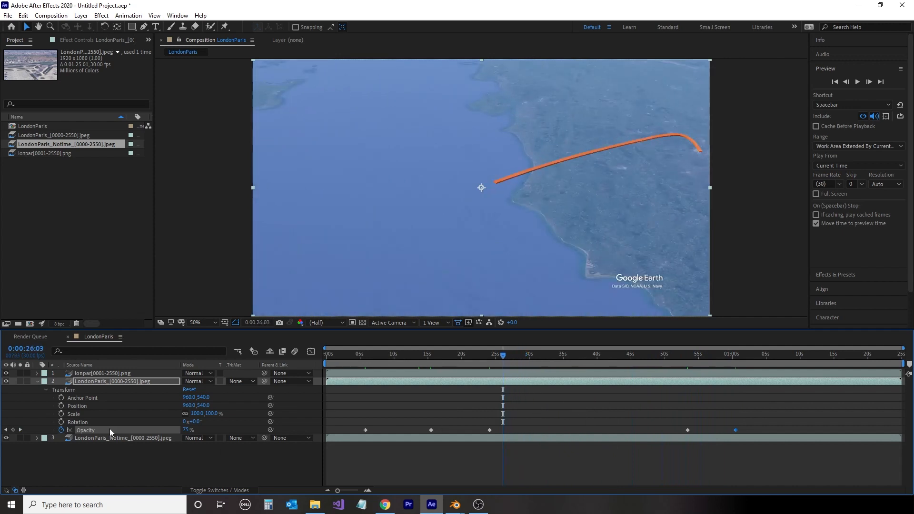
left_click(5, 430)
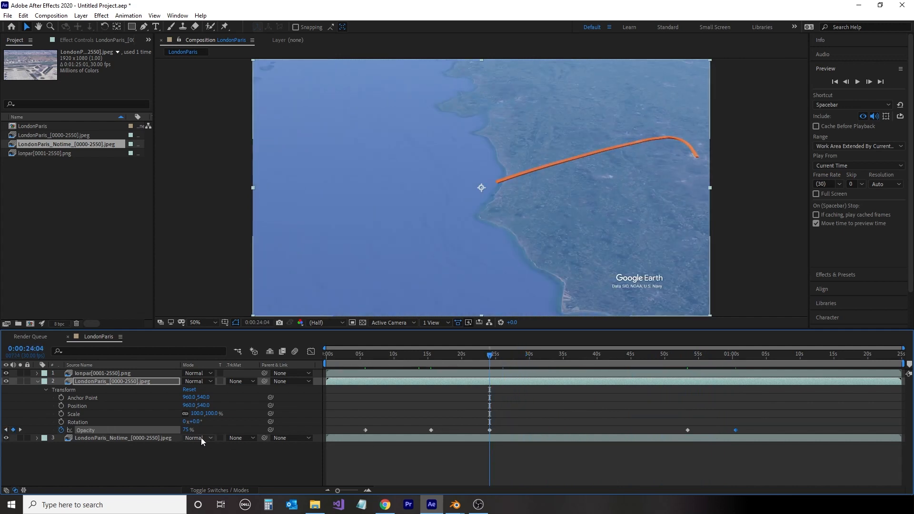
left_click(185, 430)
type("66")
key("Return")
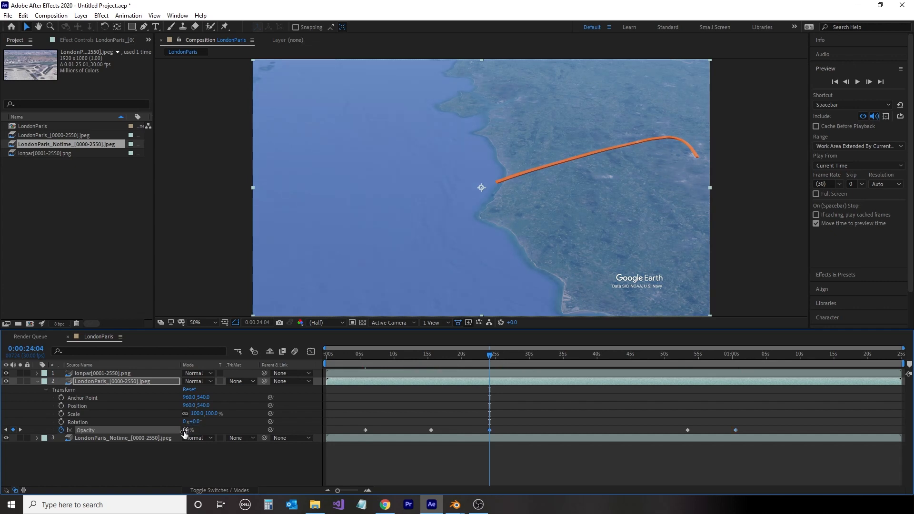
- Go to the opacity keyframe at 0:00:53:11 and set it to 66%
left_click_drag(492, 356, 673, 356)
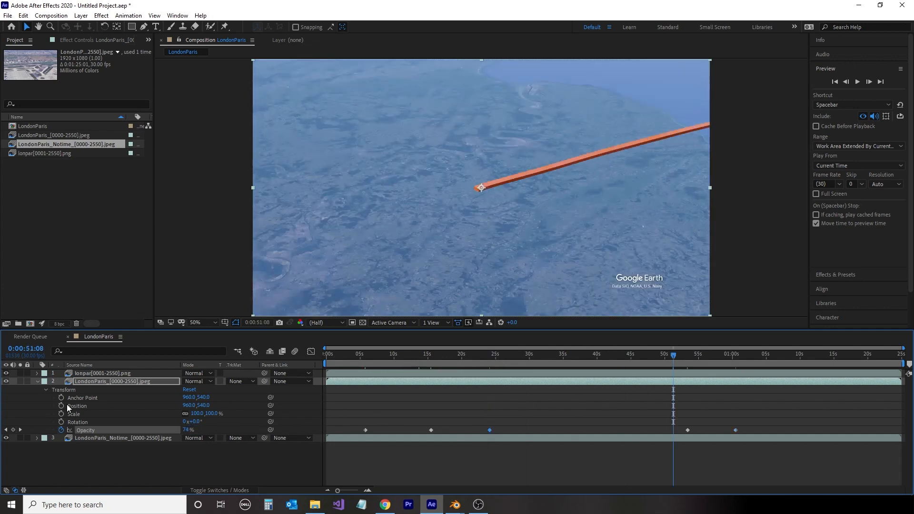
left_click(20, 430)
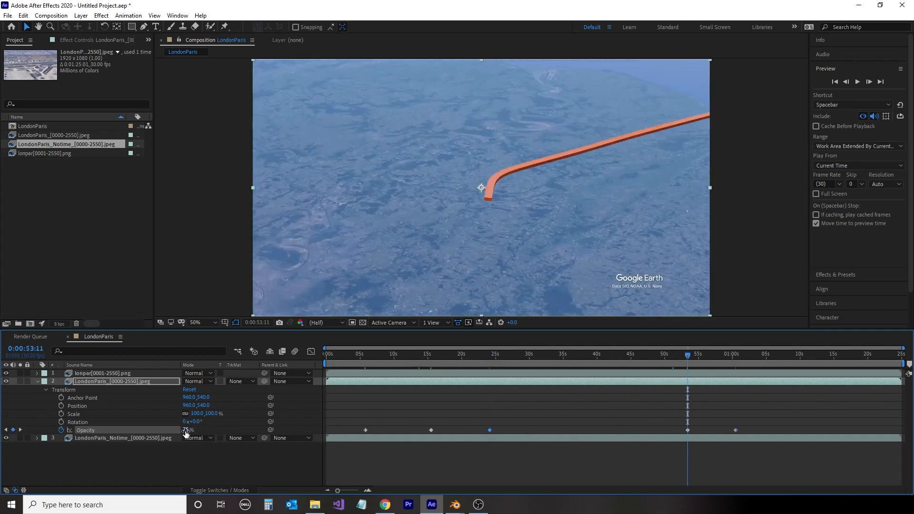
left_click(186, 431)
type("66")
key("Return")
- Shift the final 90% opacity keyframe to 0:01:11:16 and return the current time to the composition's start
left_click_drag(687, 357, 809, 370)
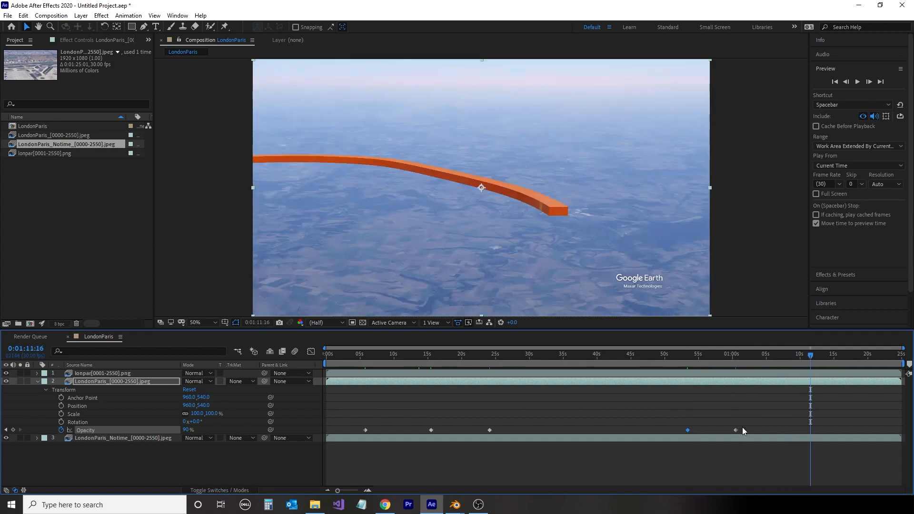
left_click_drag(738, 430, 811, 437)
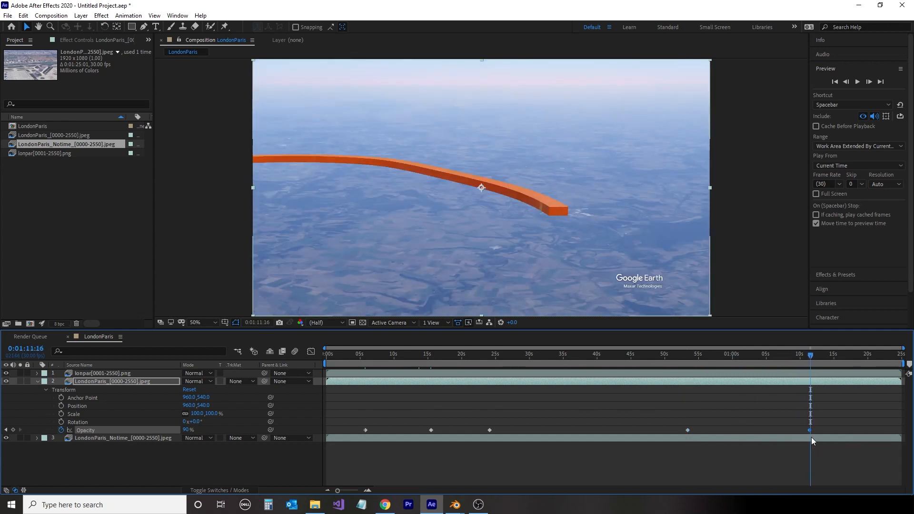
left_click_drag(809, 357, 293, 372)
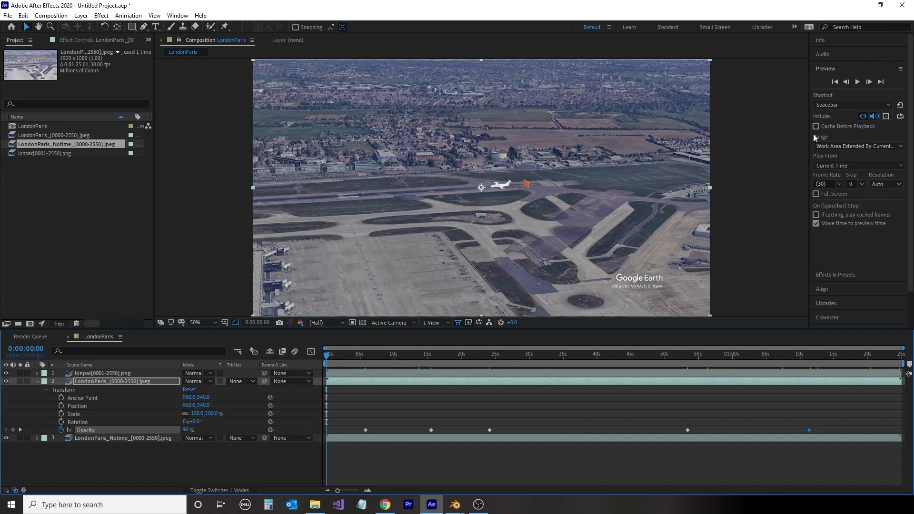
- Find the Lumetri Color effect and apply it to the original LondonParis layer
left_click(842, 275)
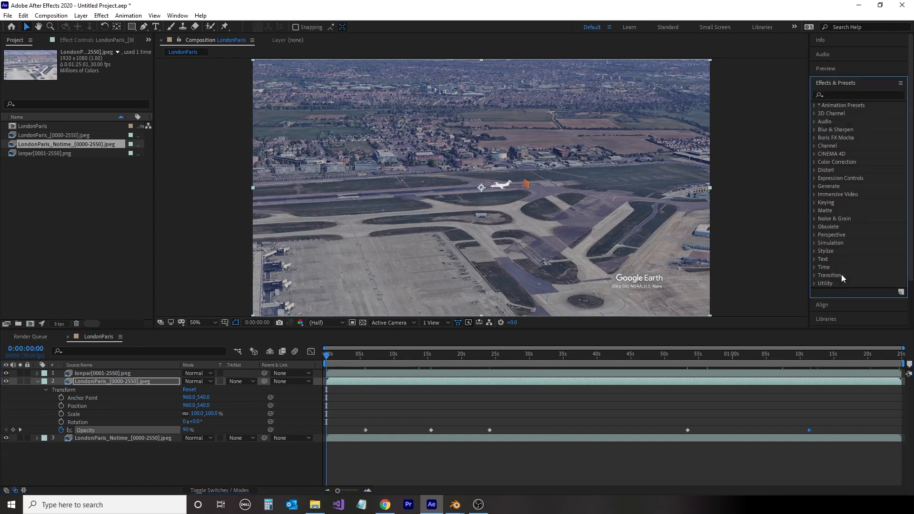
left_click(840, 95)
type("lum")
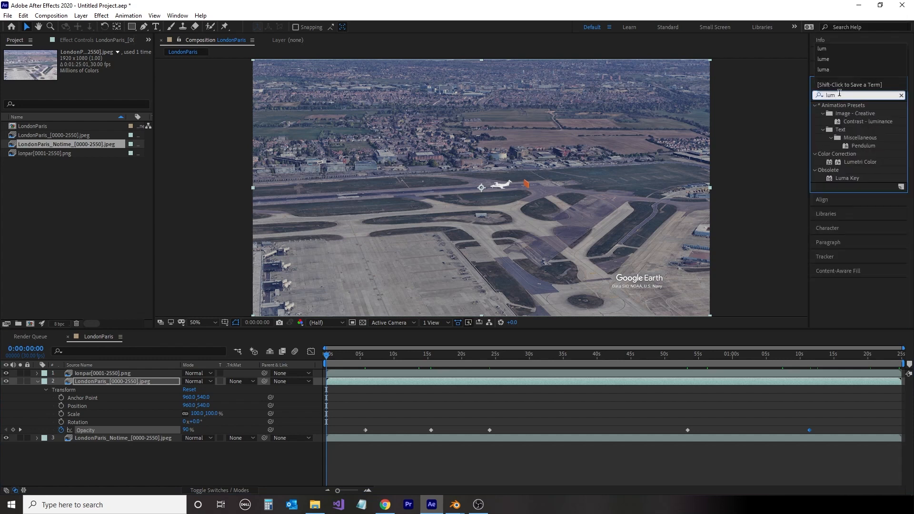
left_click_drag(860, 162, 101, 389)
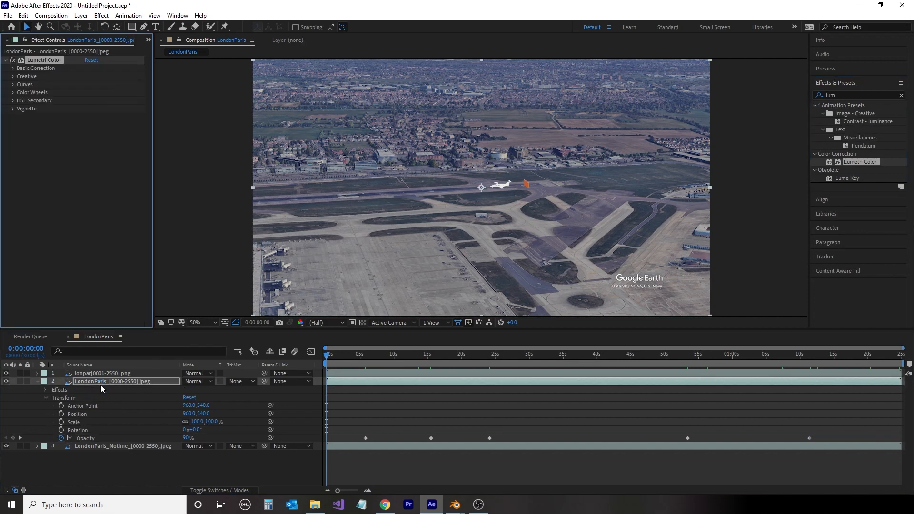
- In Lumetri Color's Basic Correction, set Saturation to 110 and Shadows to -10
left_click(13, 68)
left_click(92, 197)
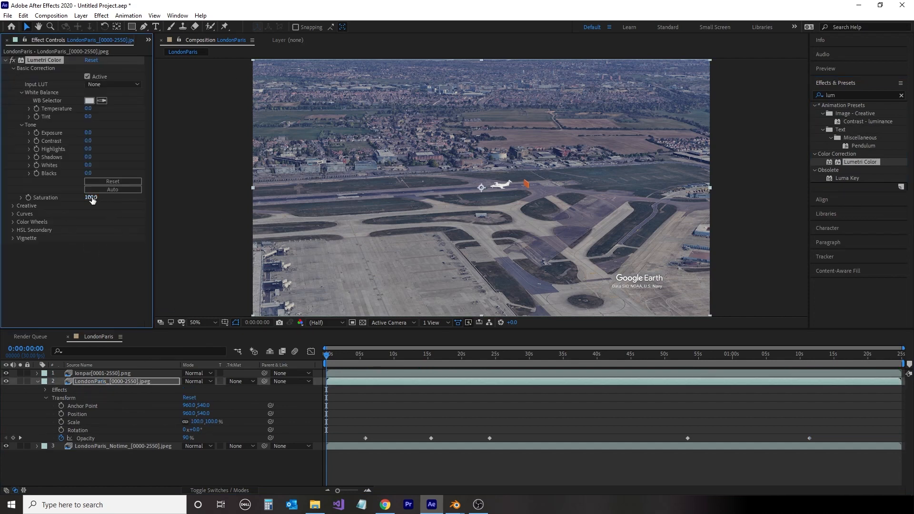
type("110")
key("Return")
left_click(89, 158)
type("-10")
key("Return")
- Set the Lumetri Color Highlights to 10, Whites to 10 and Blacks to -10
left_click(88, 149)
type("10")
key("Return")
left_click(88, 166)
type("10")
key("Return")
left_click(89, 174)
type("-10")
key("Return")
- Check the color grade at 0:00:12:03, 0:00:34:05 and 0:00:47:29, comparing with and without Lumetri Color
left_click_drag(327, 358, 408, 362)
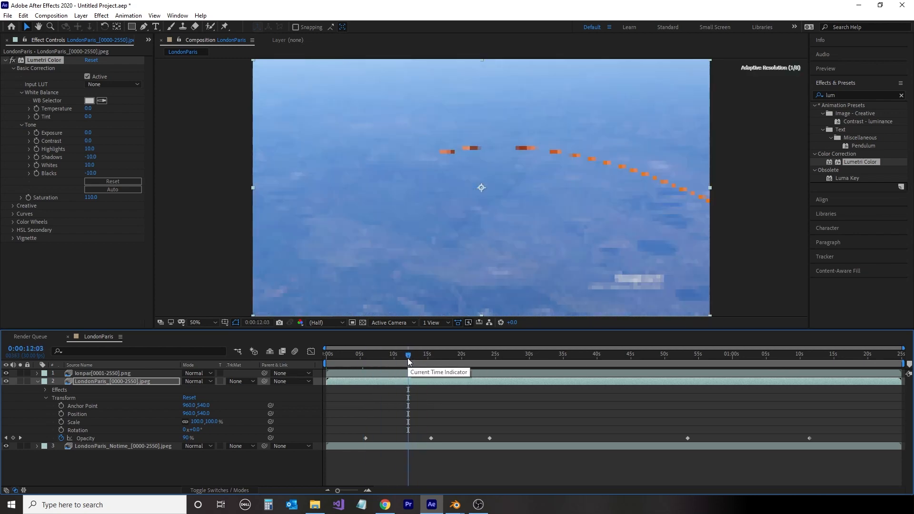
left_click(14, 61)
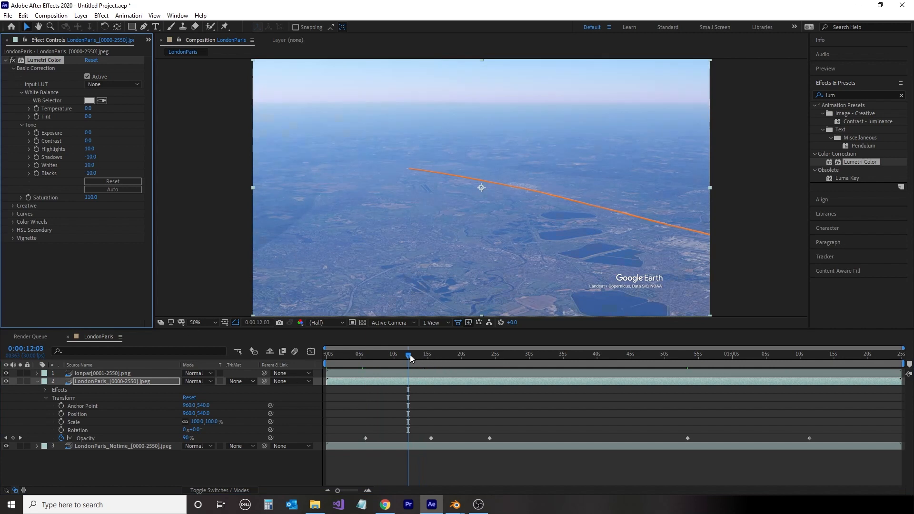
left_click_drag(410, 355, 557, 358)
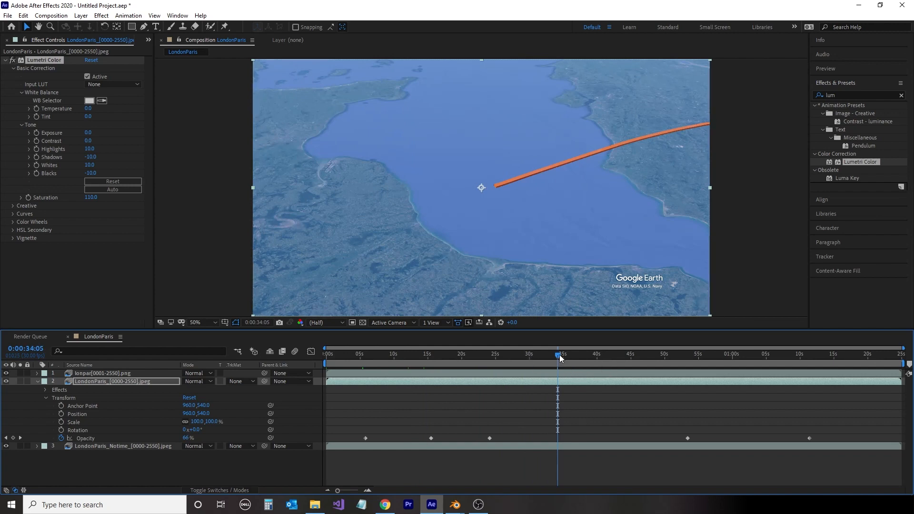
left_click_drag(561, 356, 652, 364)
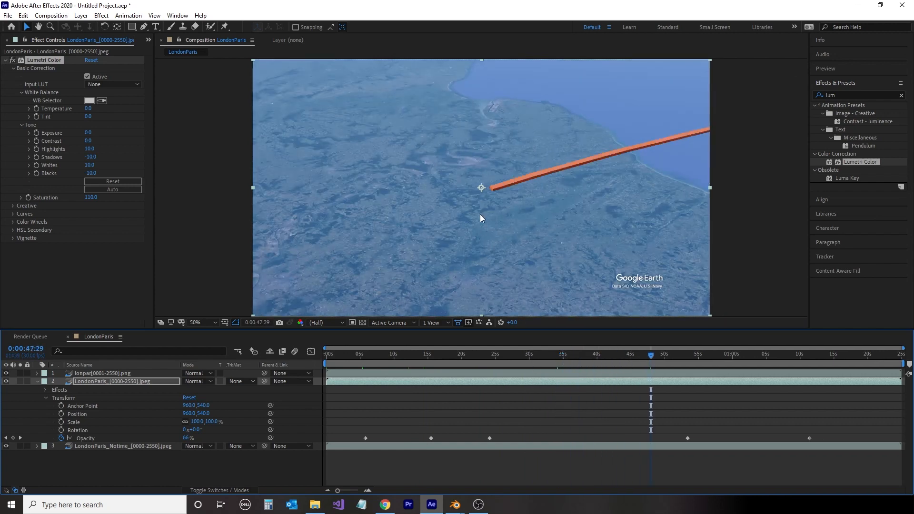
- Save the project as londonparis_ae in the D:\Project\Flight\londontoparis folder
key("ctrl+s")
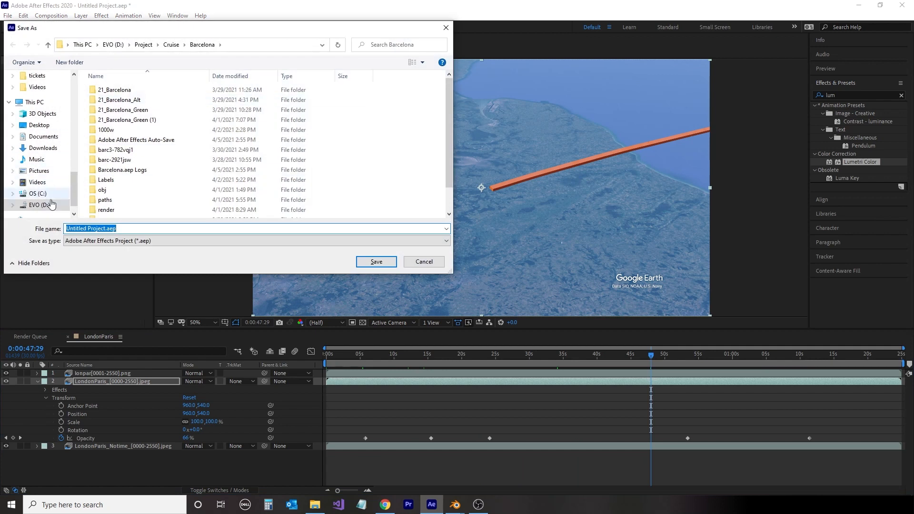
left_click(144, 45)
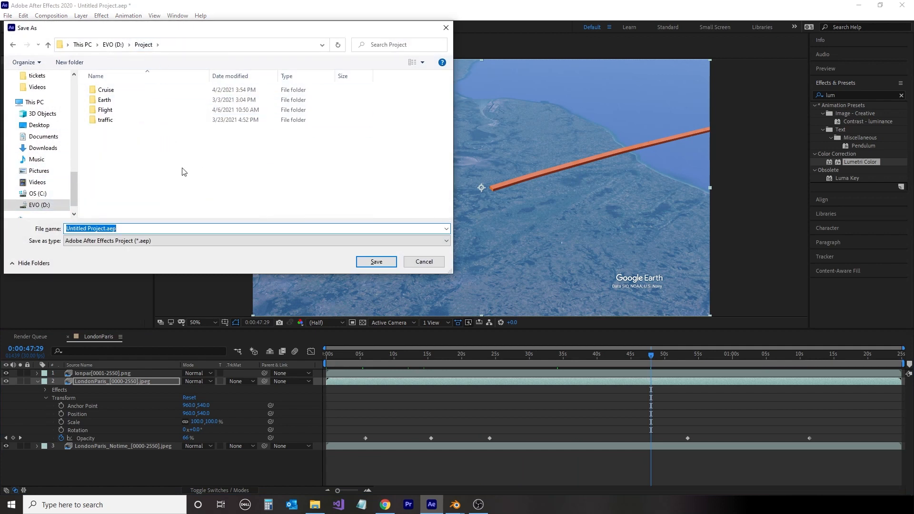
double_click(106, 110)
double_click(115, 89)
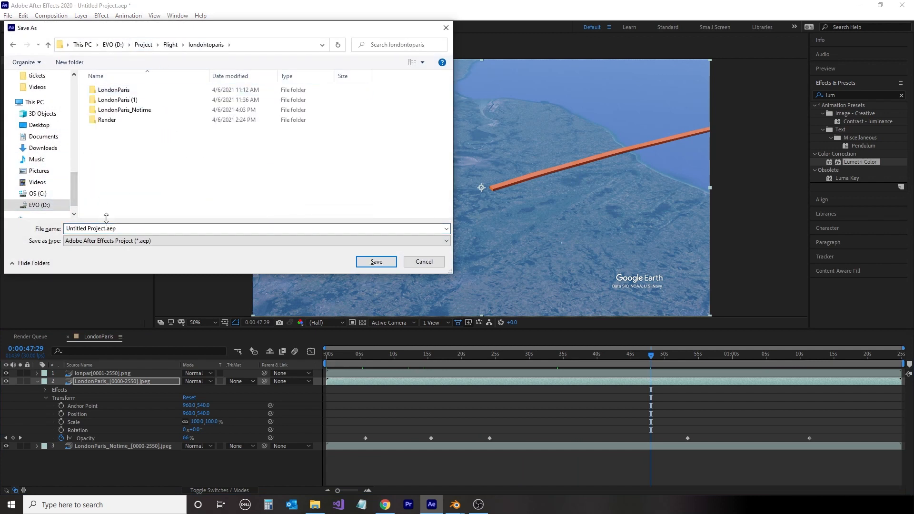
left_click(100, 228)
type("lond")
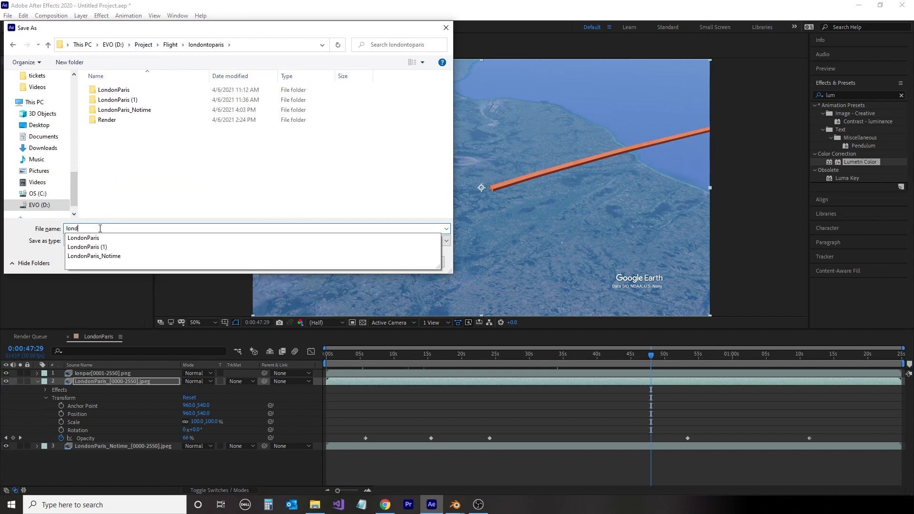
type("onparis_ae")
key("Return")
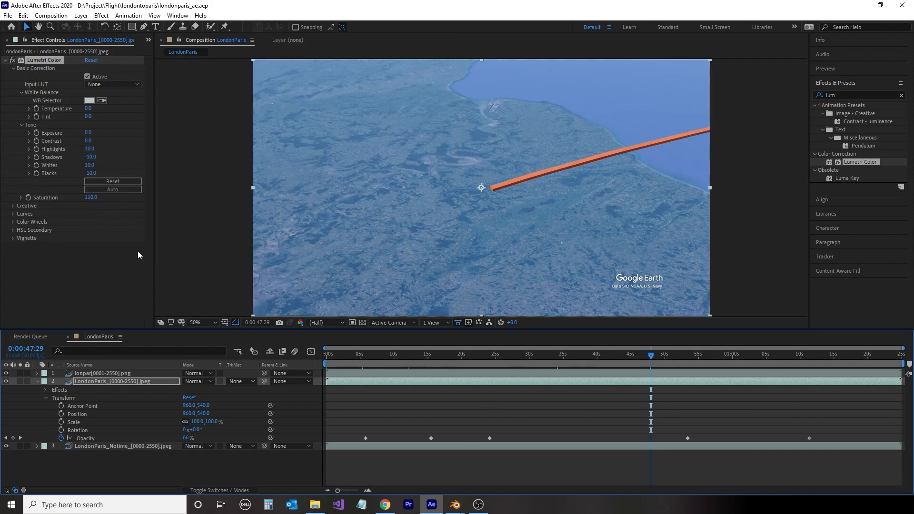
- Add the LondonParis composition to the render queue, output it as LondonParis.avi in Project\Flight\londontoparis, and render it
left_click(8, 15)
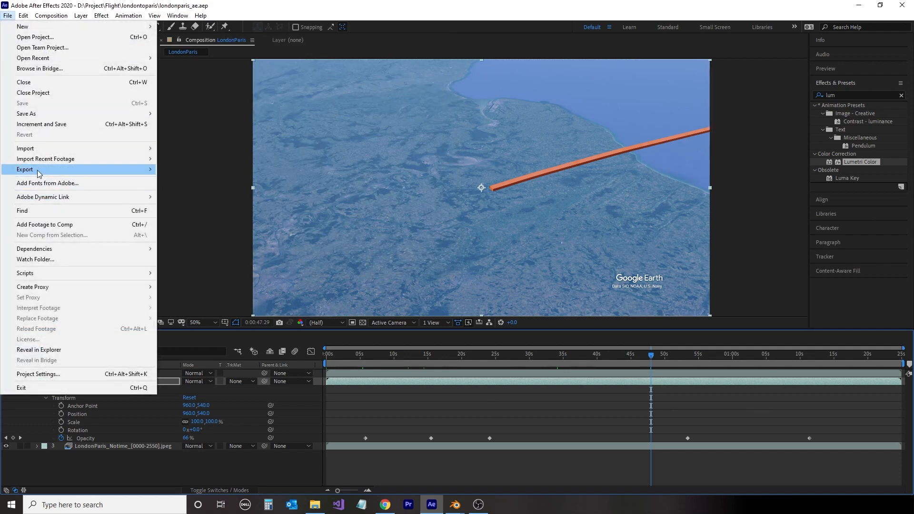
mouse_move(40, 170)
left_click(229, 179)
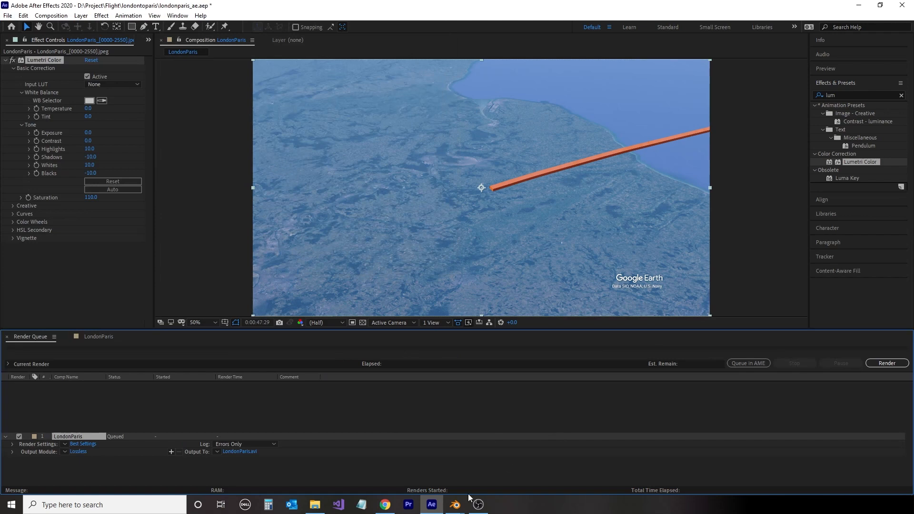
left_click(255, 451)
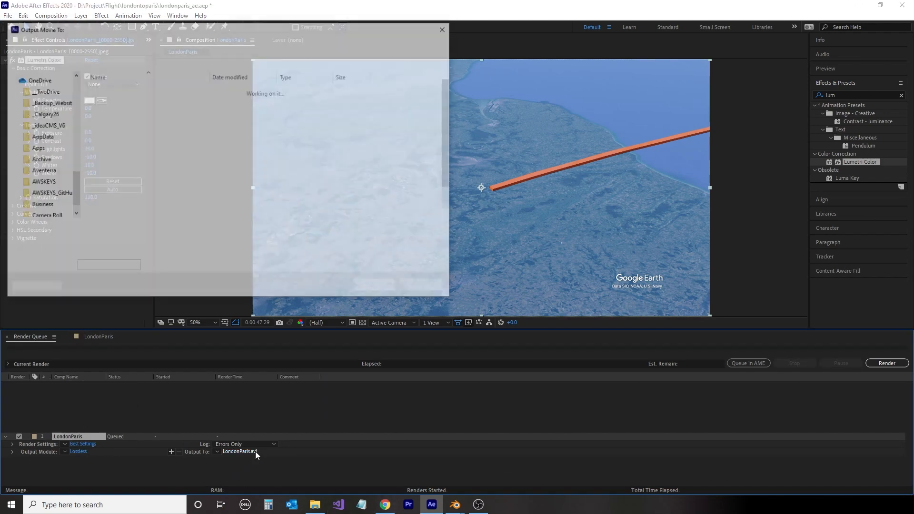
left_click(144, 44)
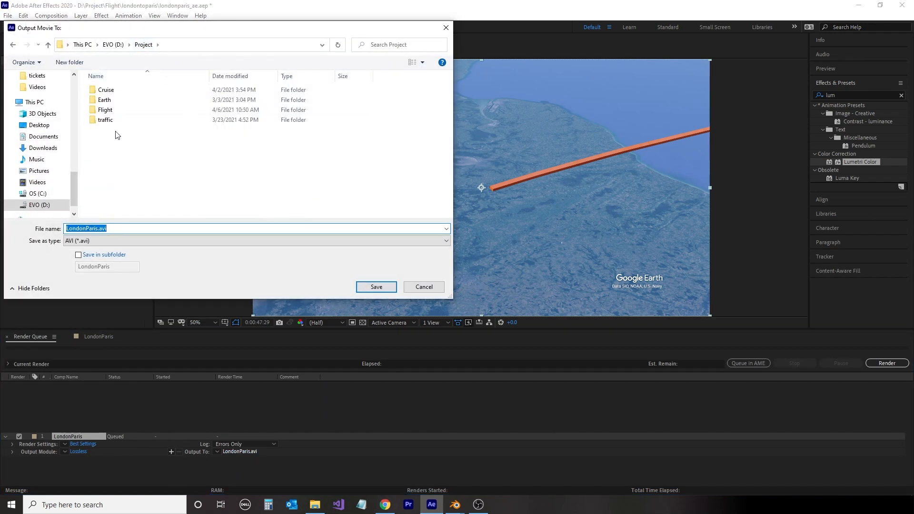
double_click(110, 109)
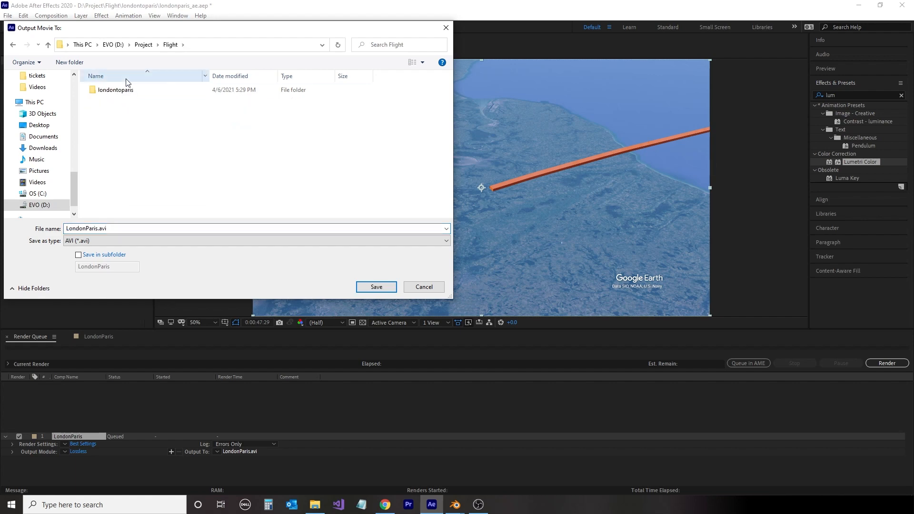
left_click(124, 95)
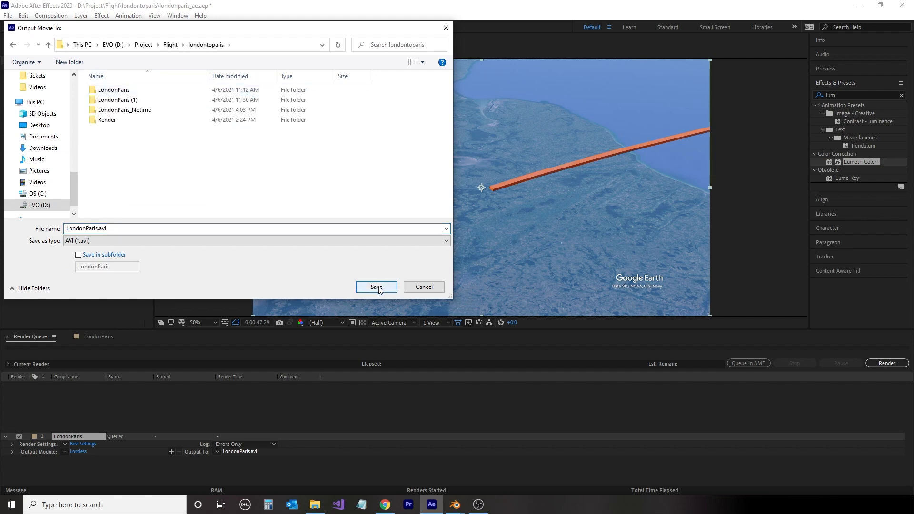
left_click(376, 287)
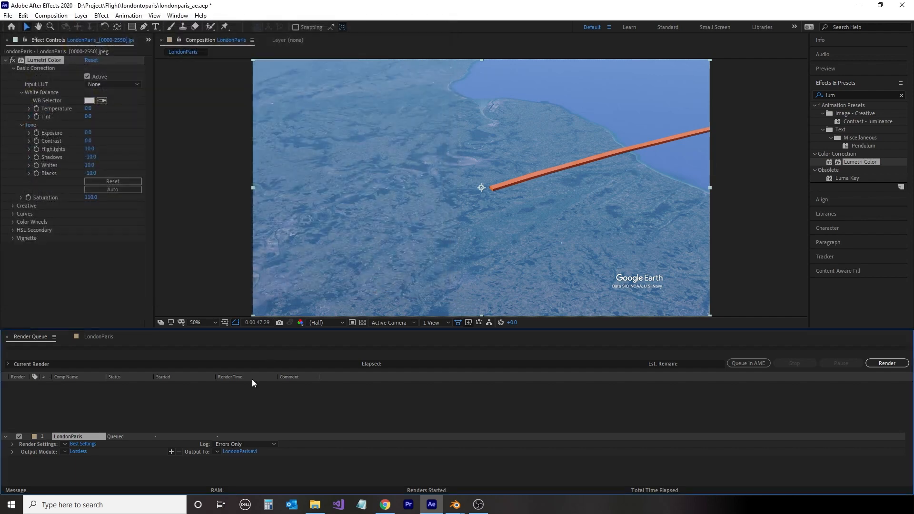
left_click(887, 363)
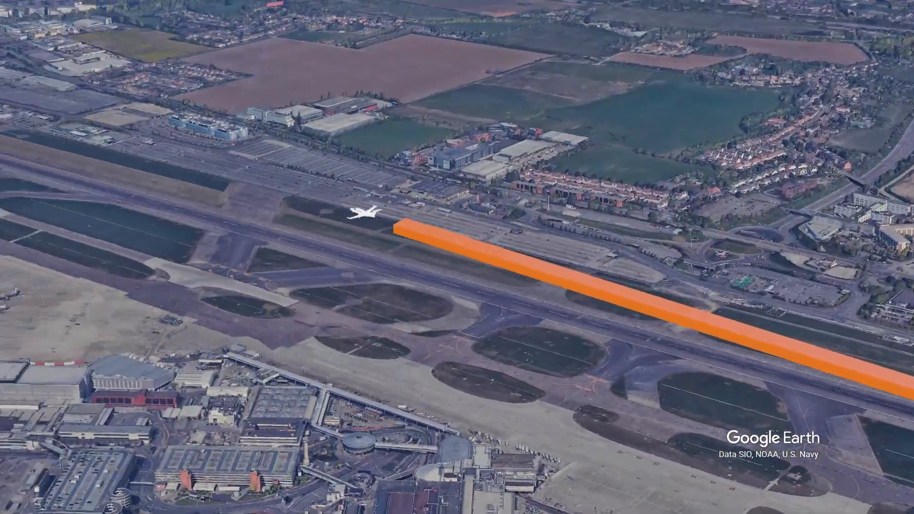